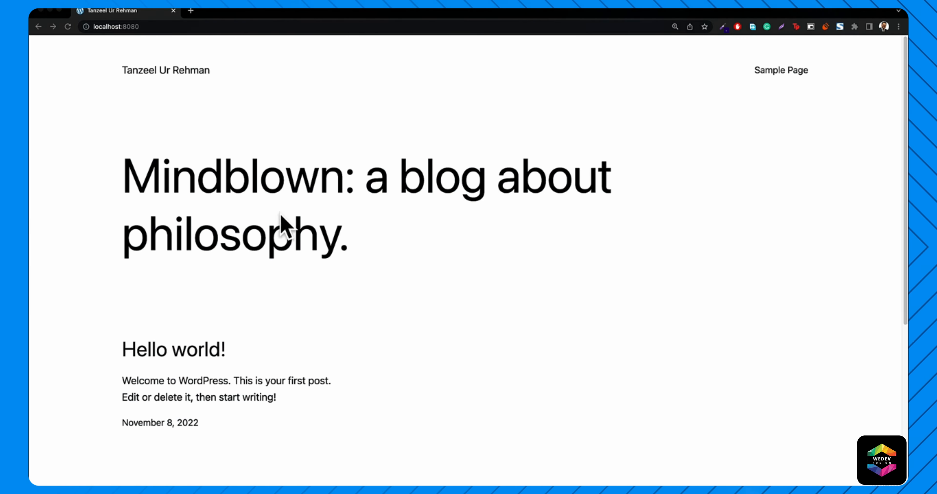
scroll(287, 207, "down", 7)
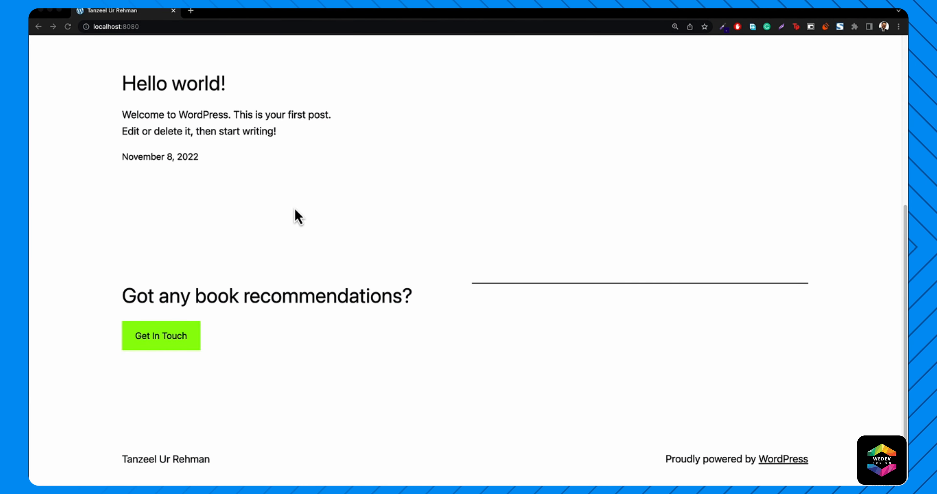
scroll(294, 209, "up", 7)
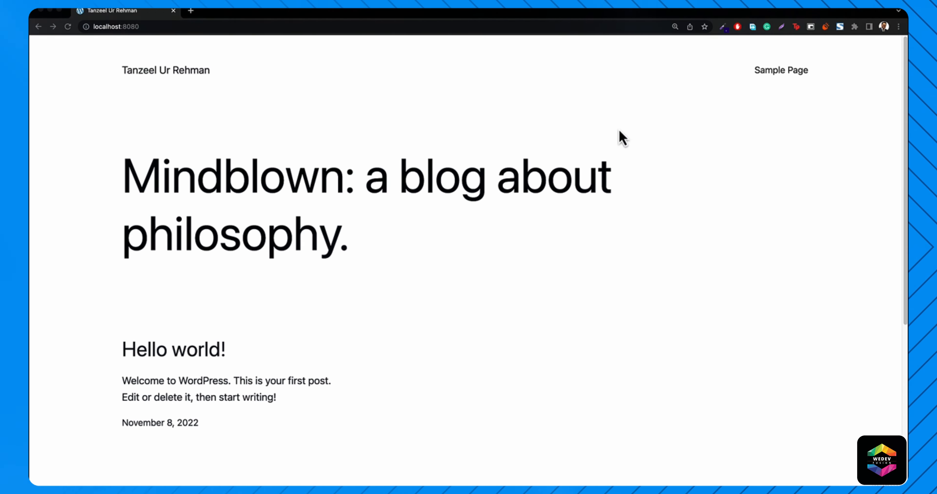
left_click(781, 79)
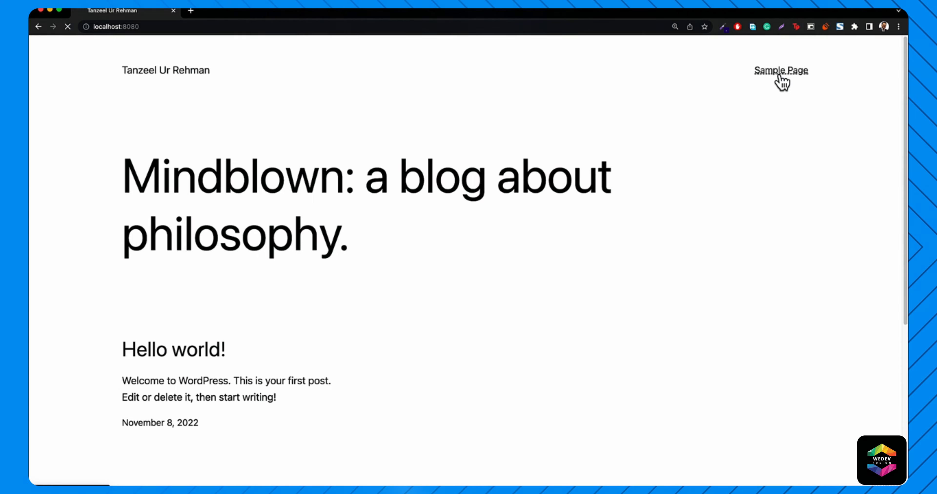
scroll(456, 251, "down", 5)
scroll(372, 243, "up", 5)
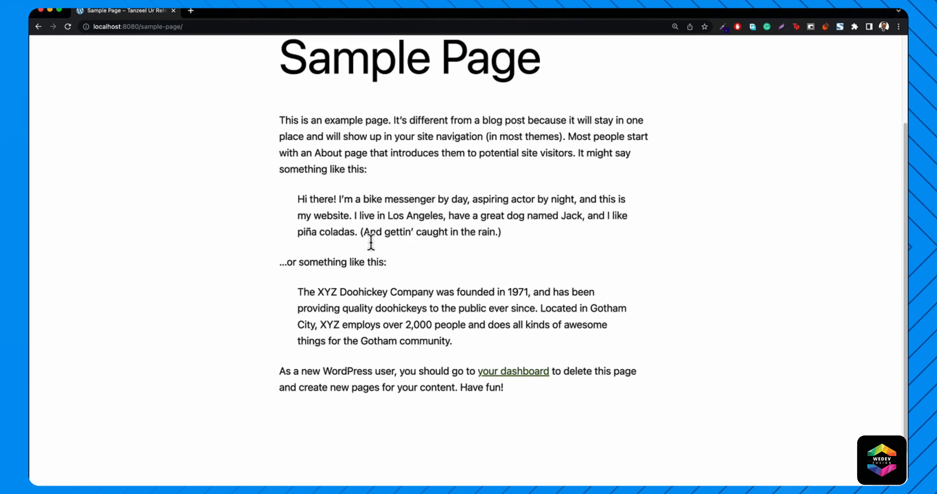
left_click(160, 80)
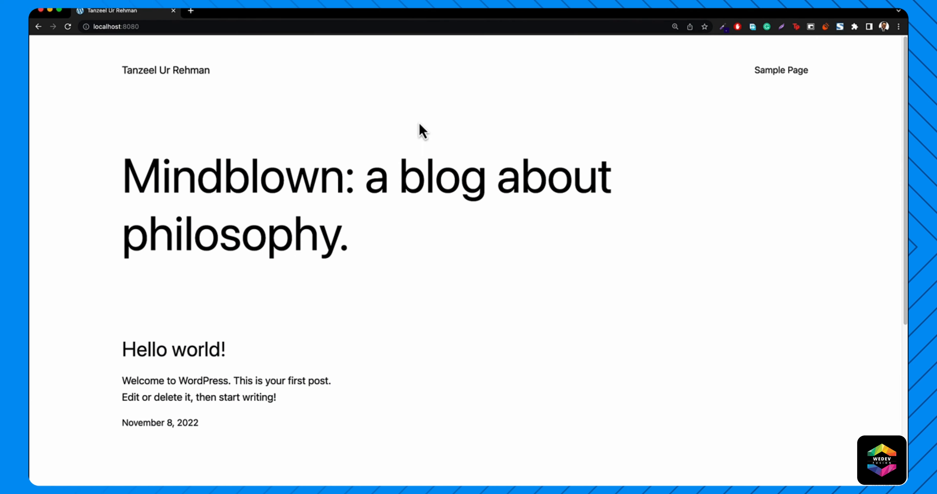
left_click(770, 81)
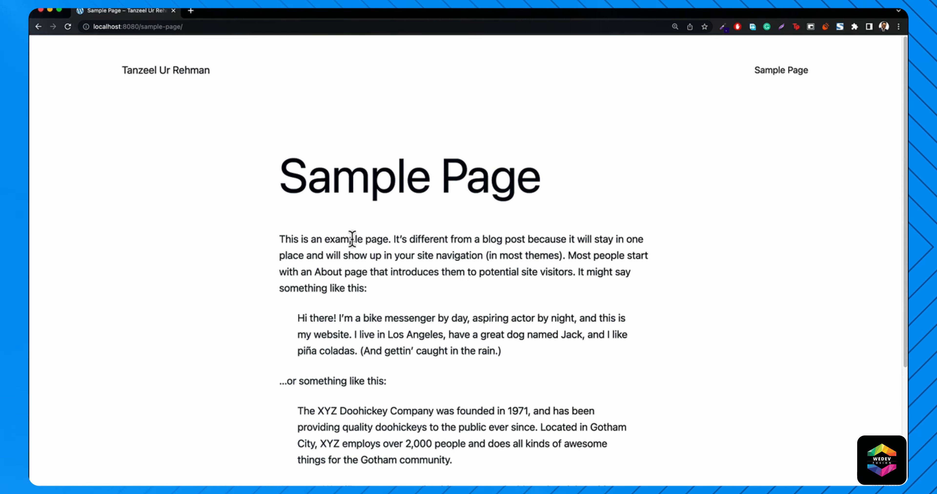
left_click(169, 77)
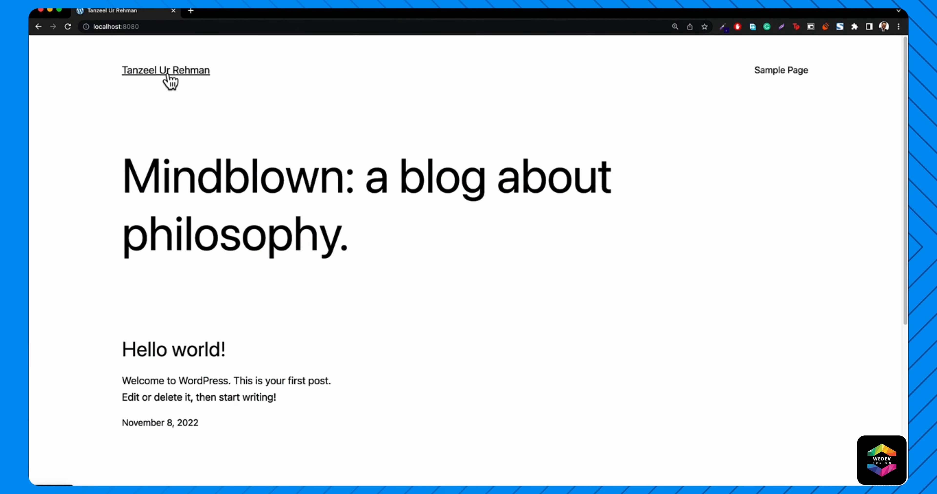
- Load localhost:8080/wp-admin in Chrome to reach the WordPress login page
left_click(178, 28)
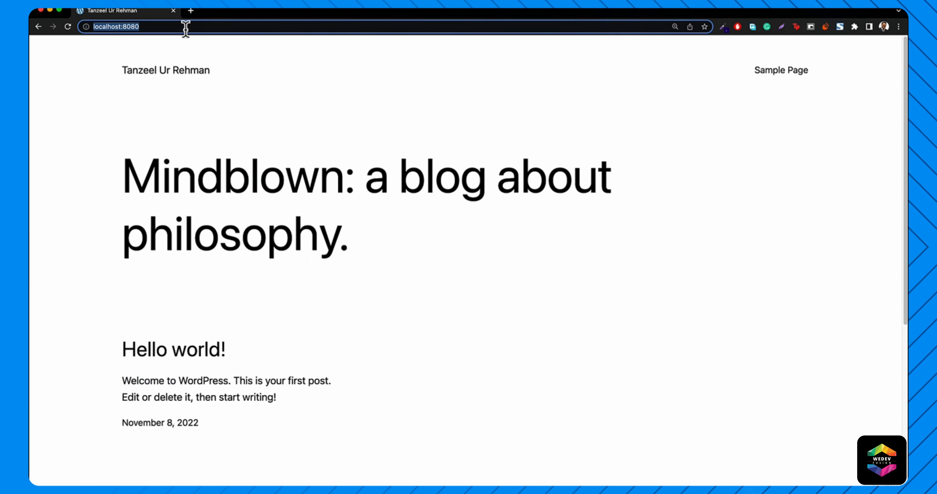
left_click(185, 27)
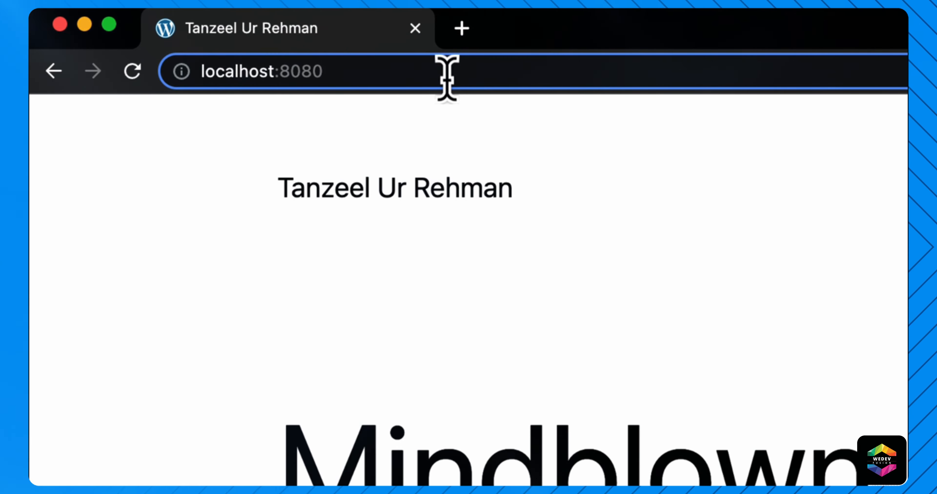
type("/")
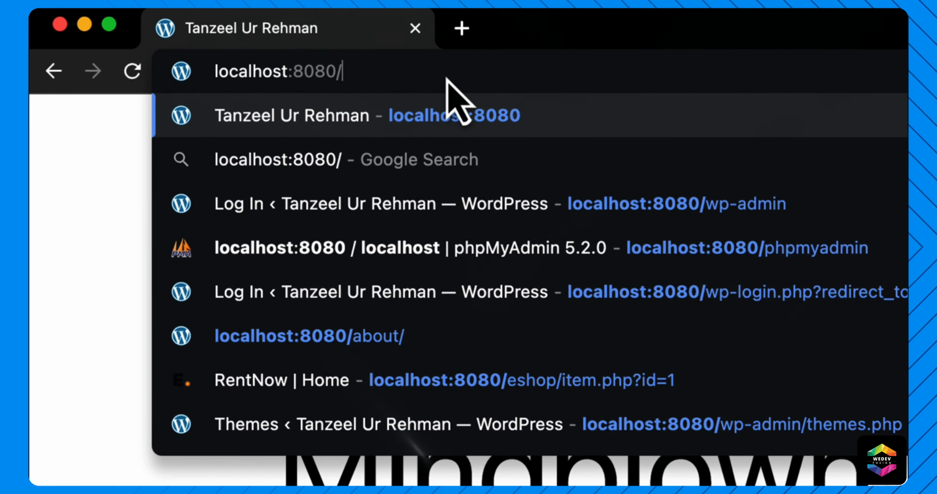
type("wp-ad")
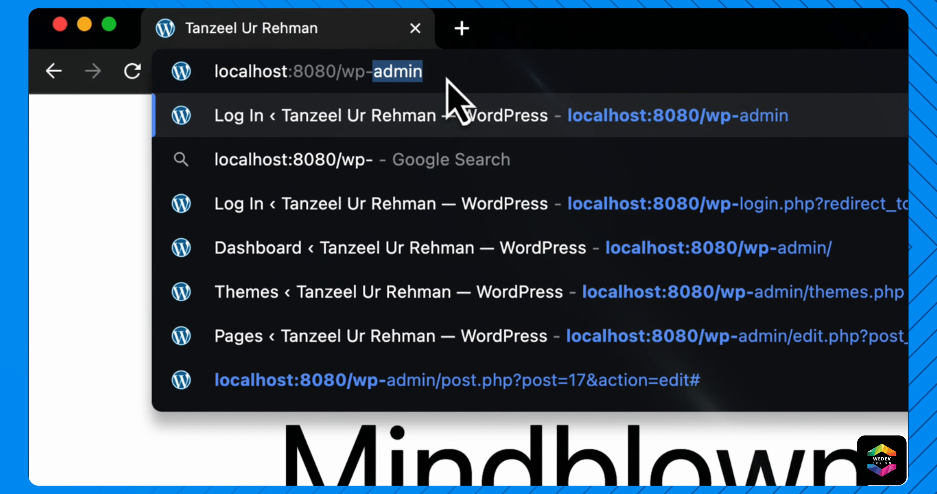
type("min")
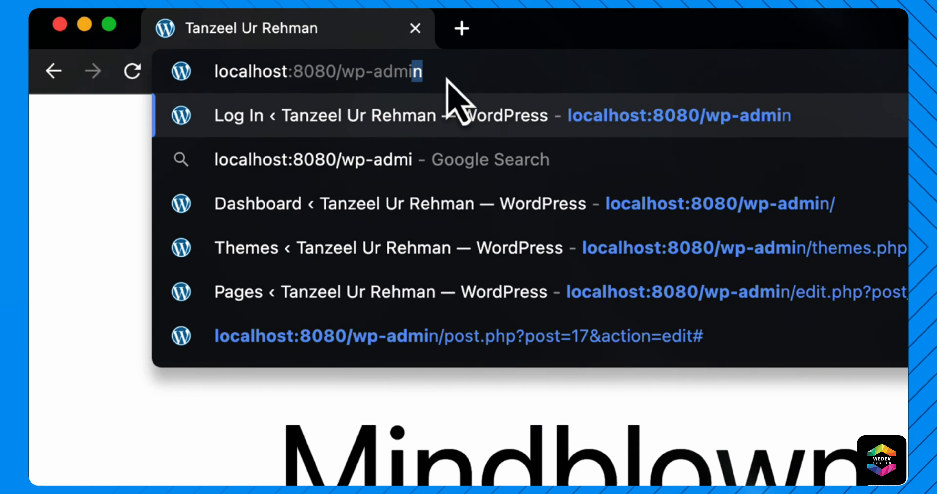
key("Return")
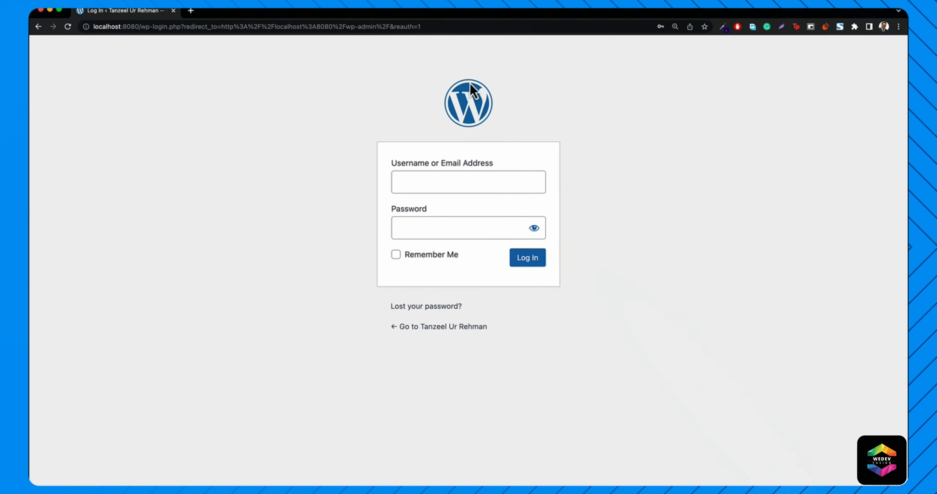
- Log in with the admin username and password, with the password shown as plain text
left_click(417, 185)
type("tanzeel")
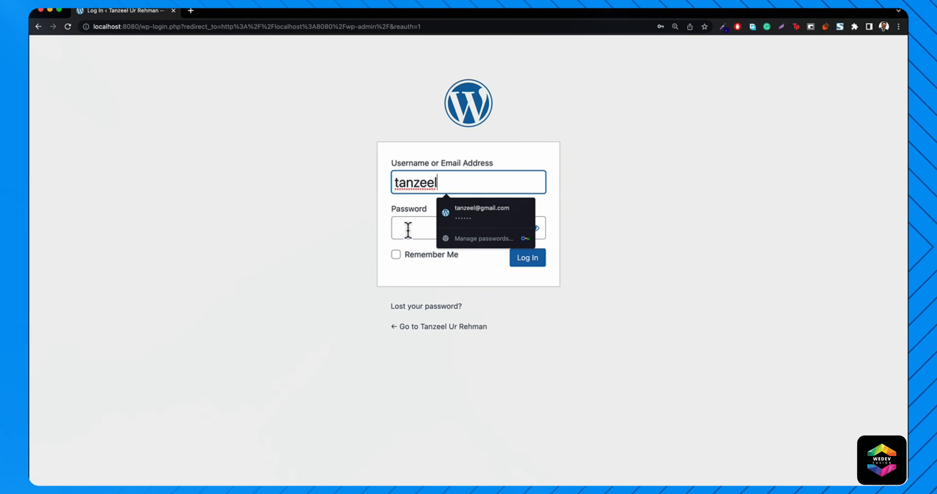
left_click(463, 236)
left_click(534, 228)
left_click(464, 226)
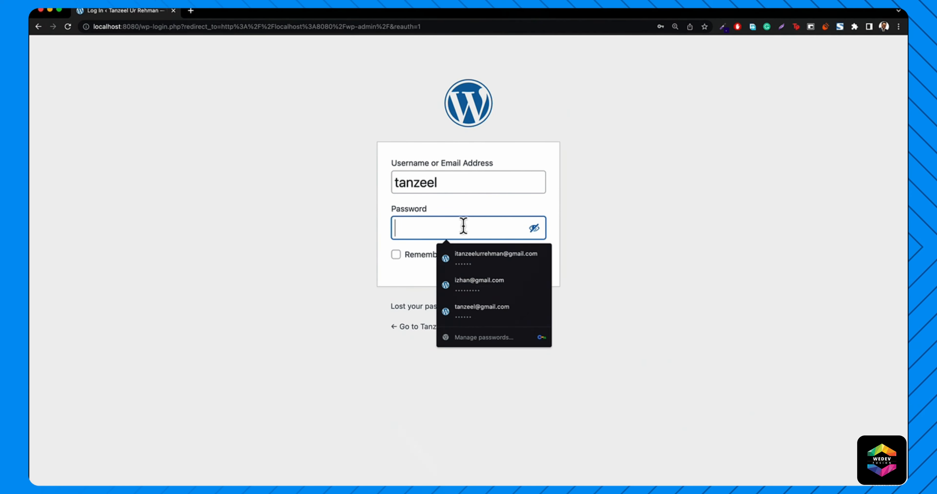
type("asdfgh")
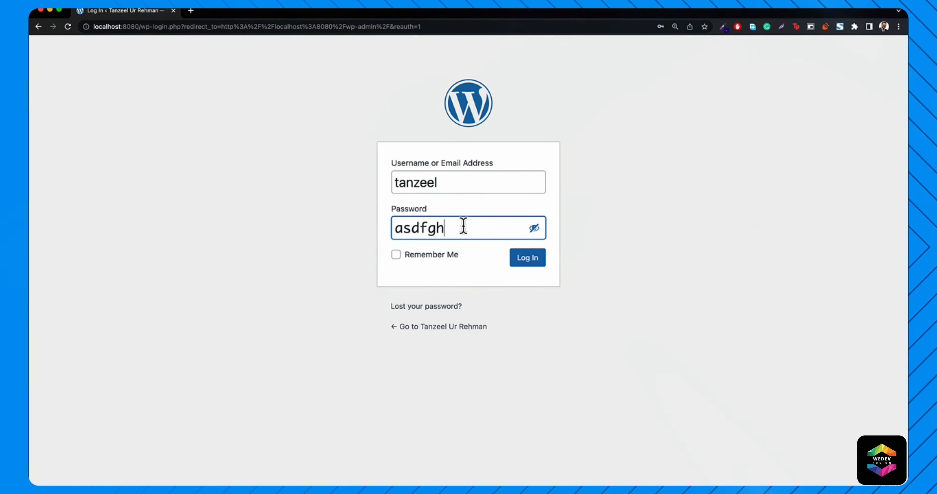
left_click(530, 261)
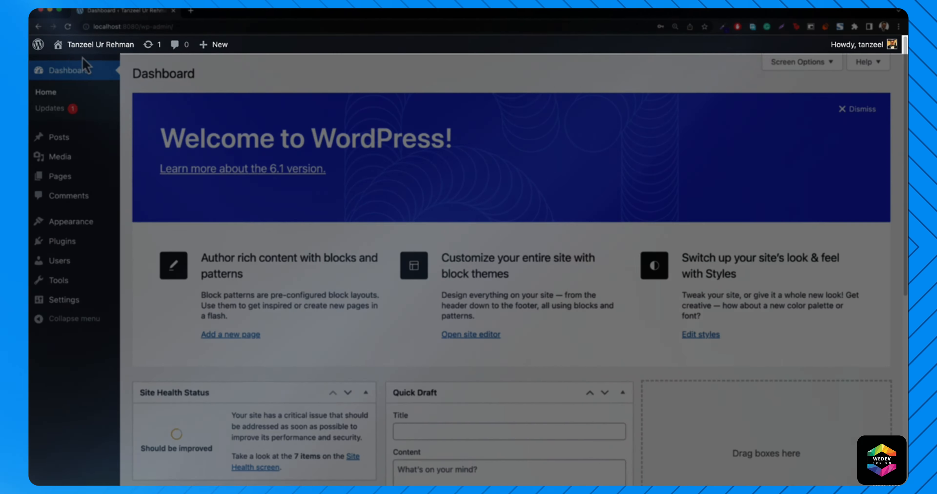
mouse_move(59, 52)
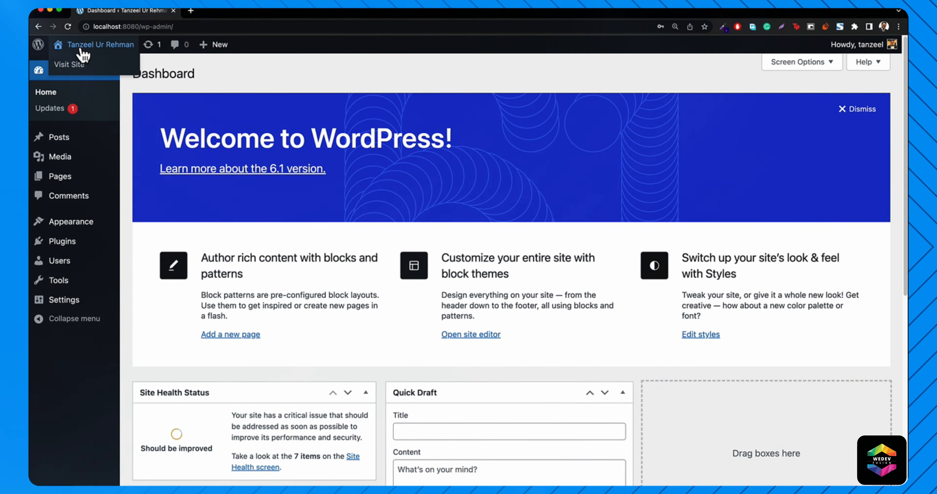
left_click(74, 67)
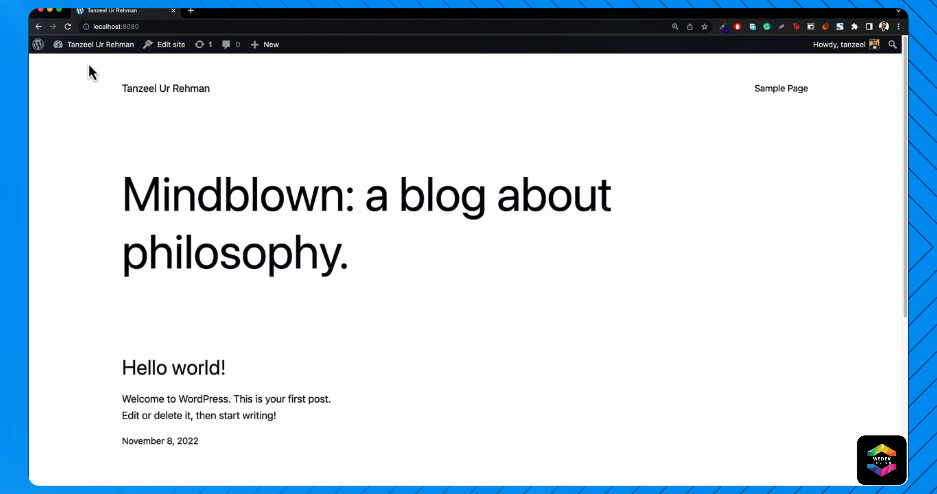
mouse_move(92, 51)
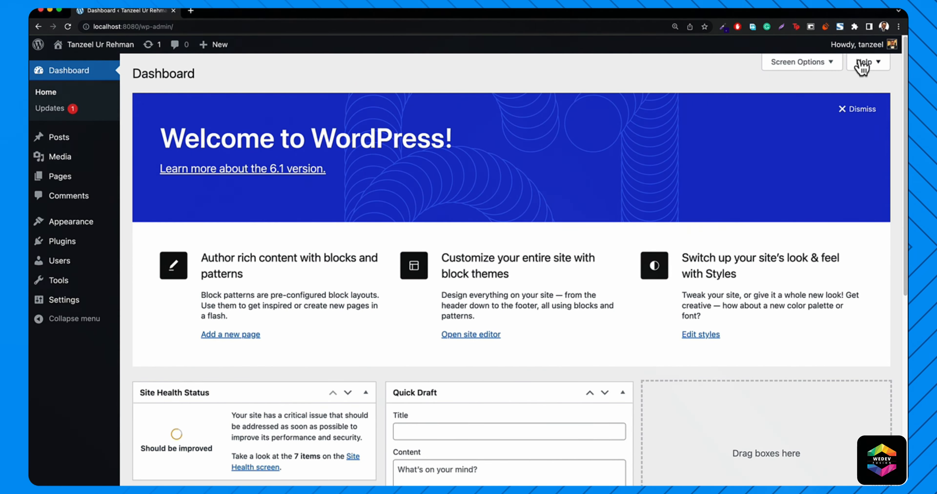
mouse_move(863, 49)
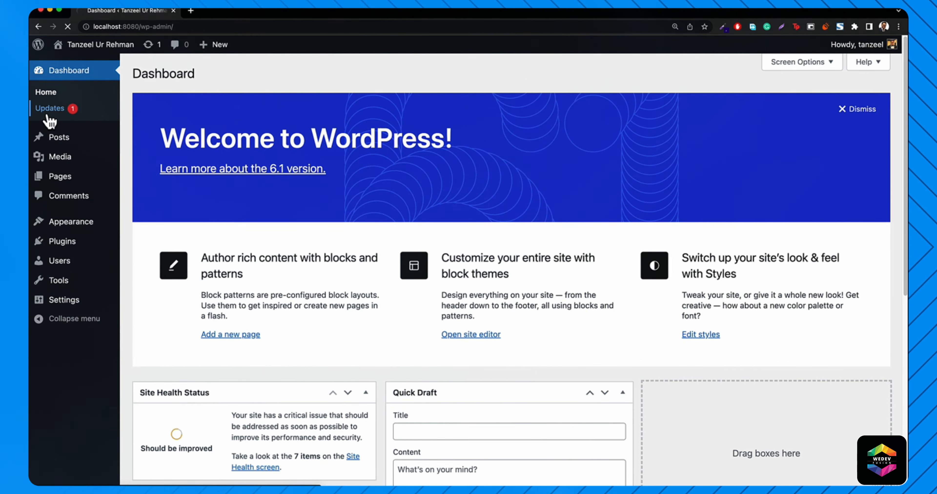
- Check the WordPress Updates page, then go to the empty Media Library
left_click(47, 116)
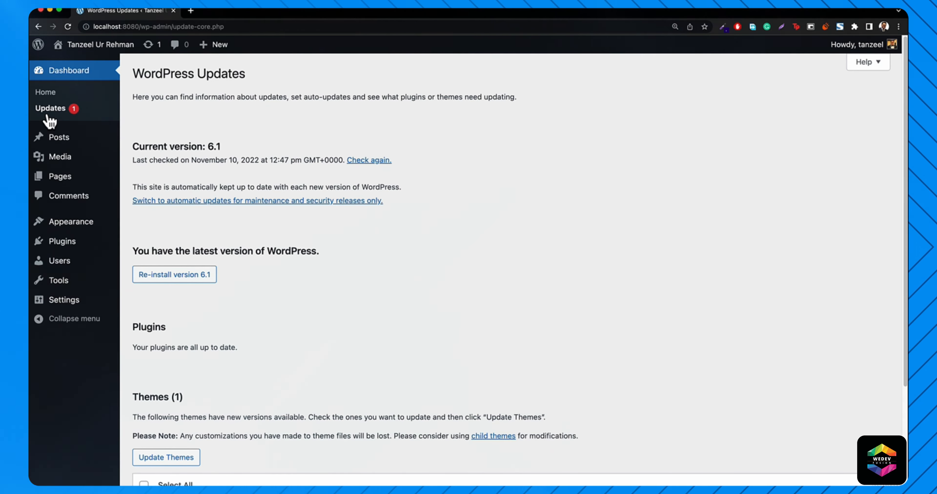
mouse_move(58, 147)
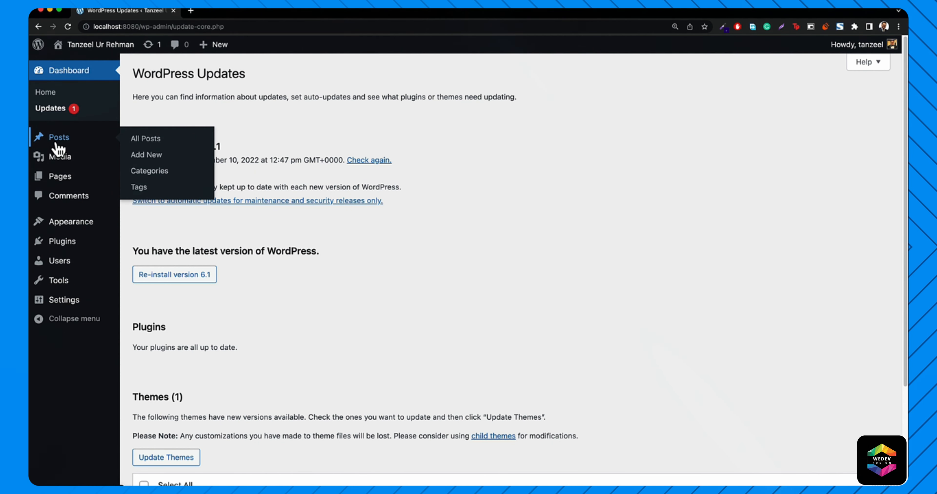
mouse_move(68, 166)
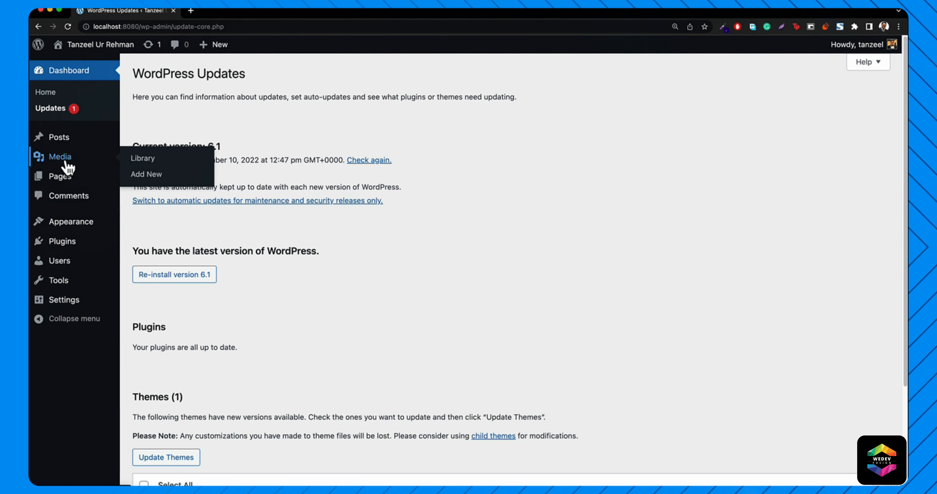
left_click(68, 166)
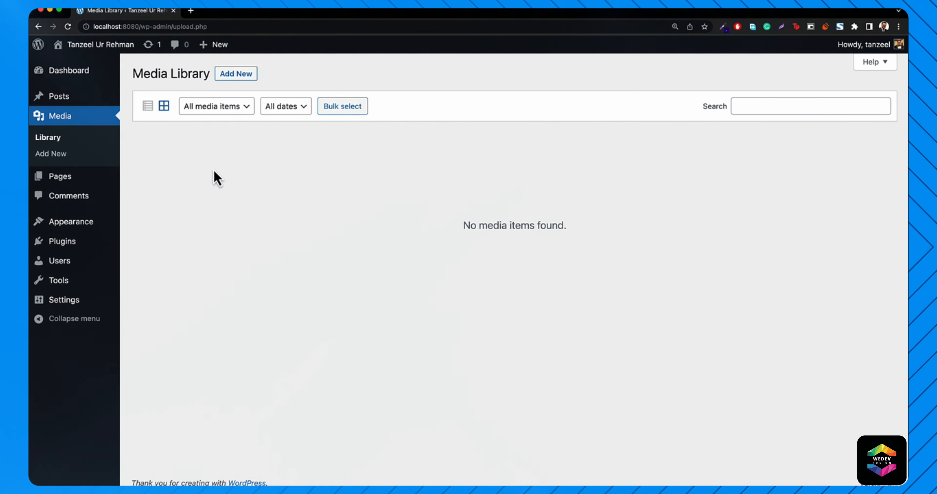
- Open the Pages list, view the live site in a new tab, then return to Pages
left_click(62, 179)
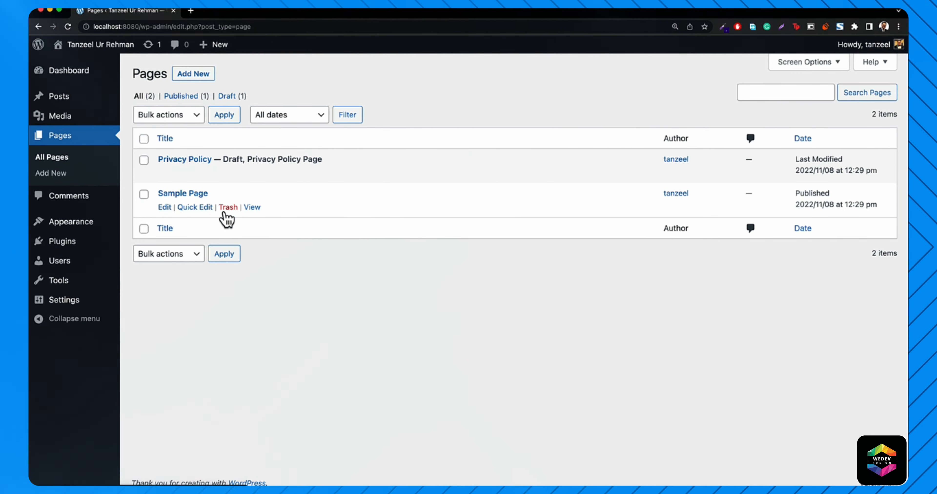
mouse_move(84, 51)
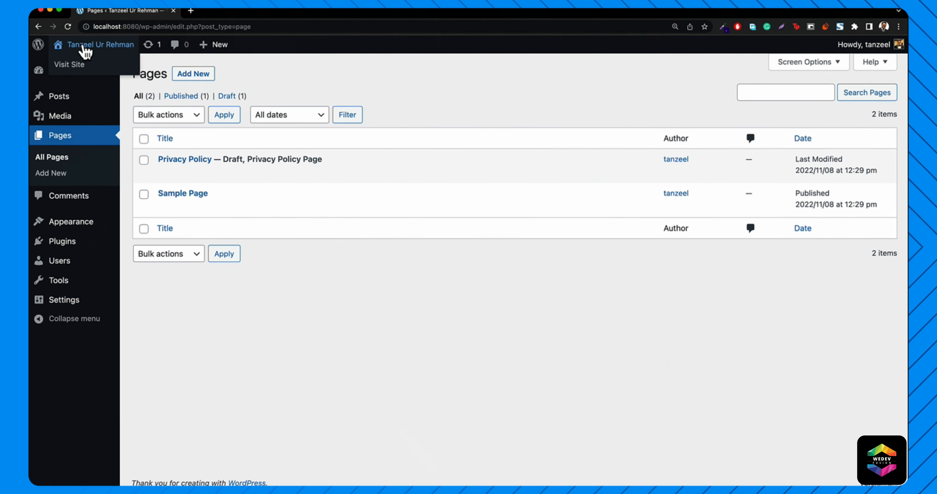
right_click(71, 68)
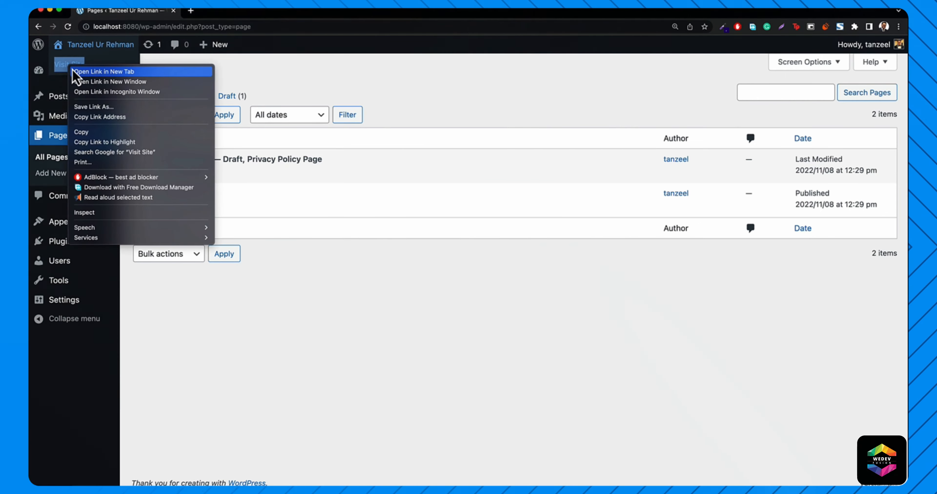
left_click(104, 71)
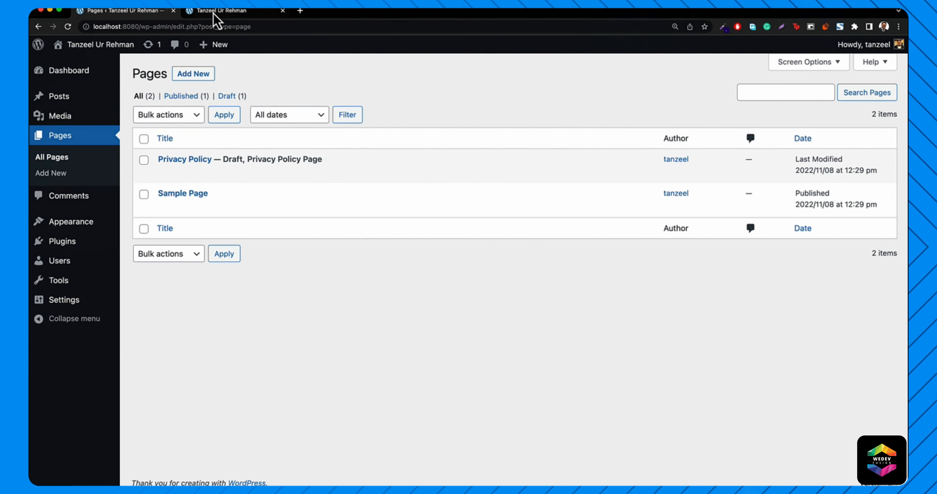
left_click(214, 14)
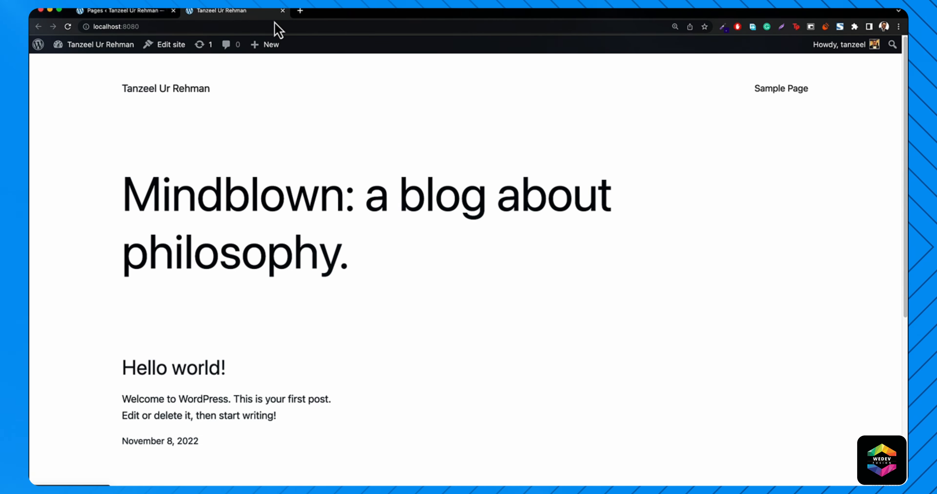
left_click(103, 12)
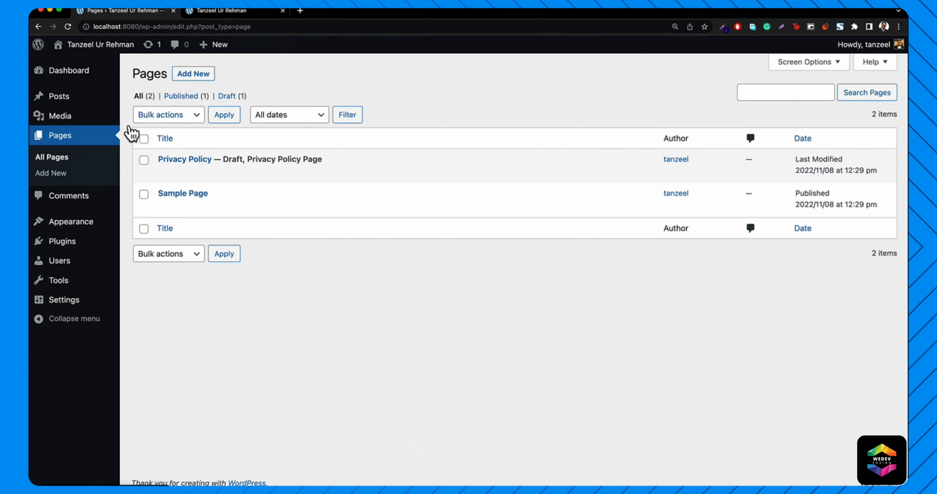
- Create a new page titled 'About' and switch to the Lorem Ipsum generator tab
mouse_move(221, 49)
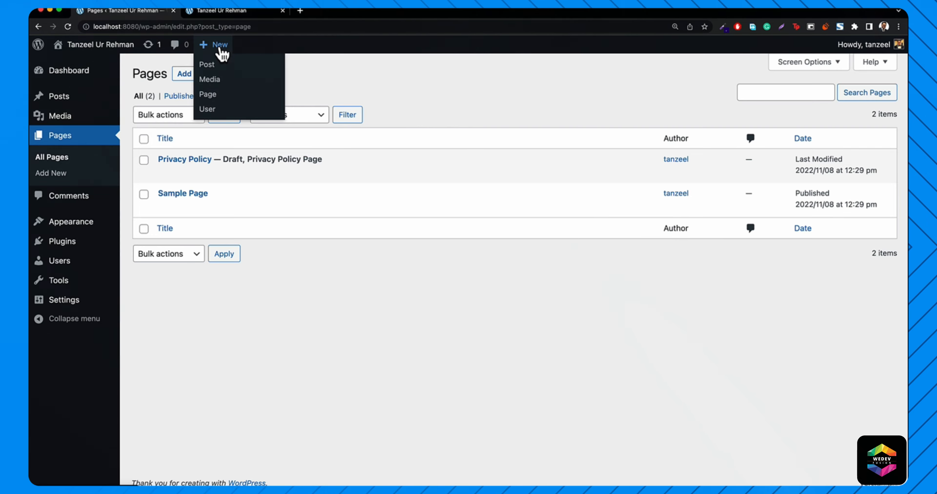
left_click(206, 100)
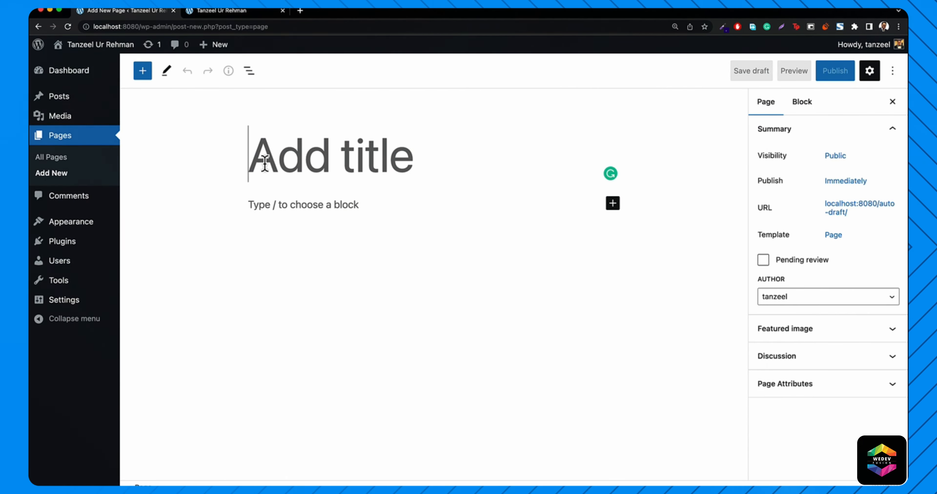
type("Ab")
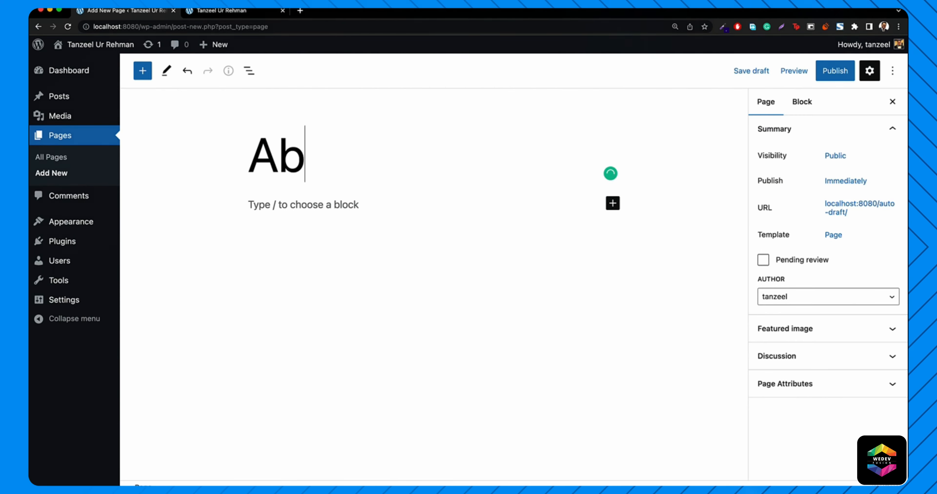
type("out")
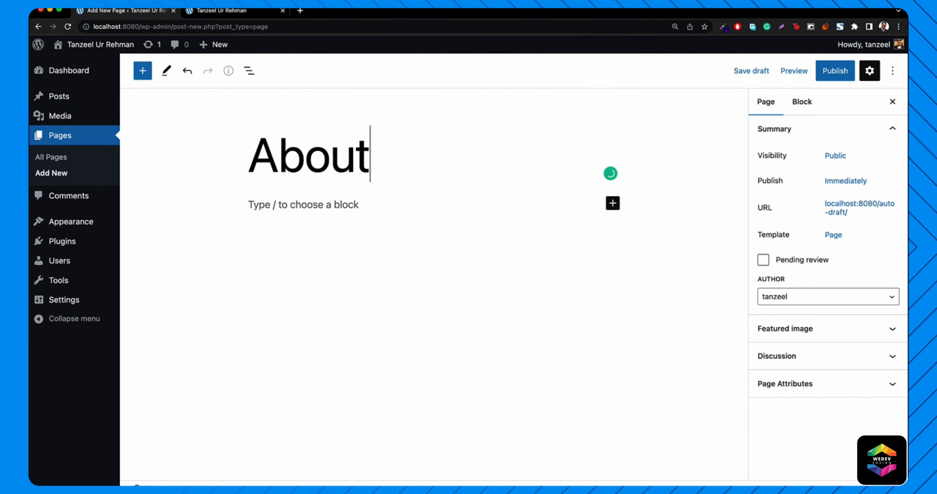
left_click(295, 210)
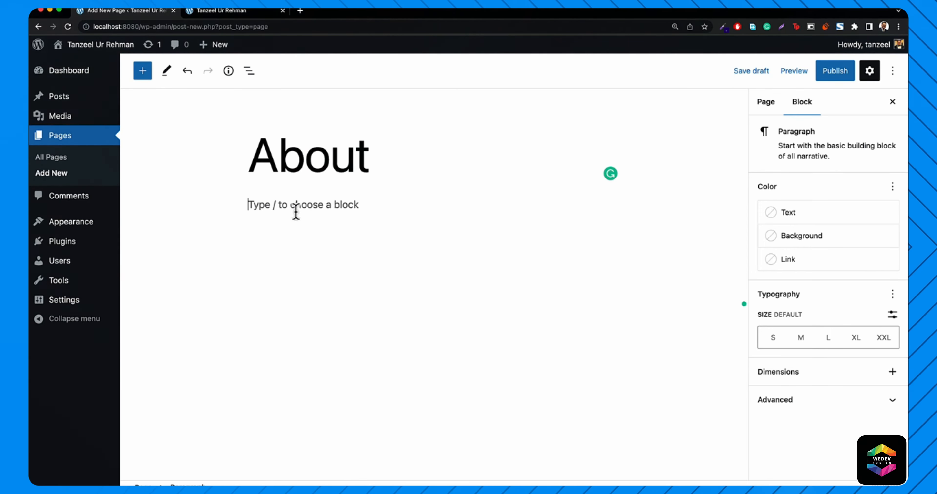
left_click(242, 12)
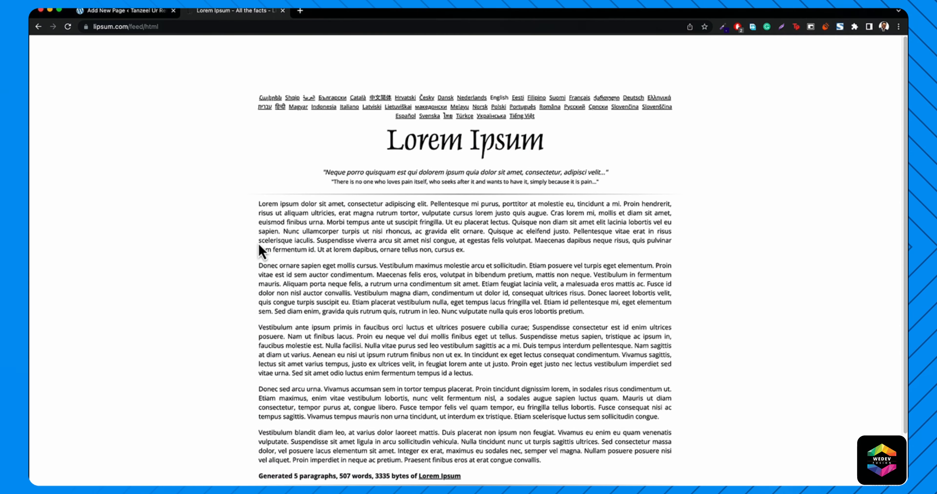
- Copy three generated Lorem Ipsum paragraphs from lipsum.com and switch back to the About editor
left_click_drag(258, 204, 537, 371)
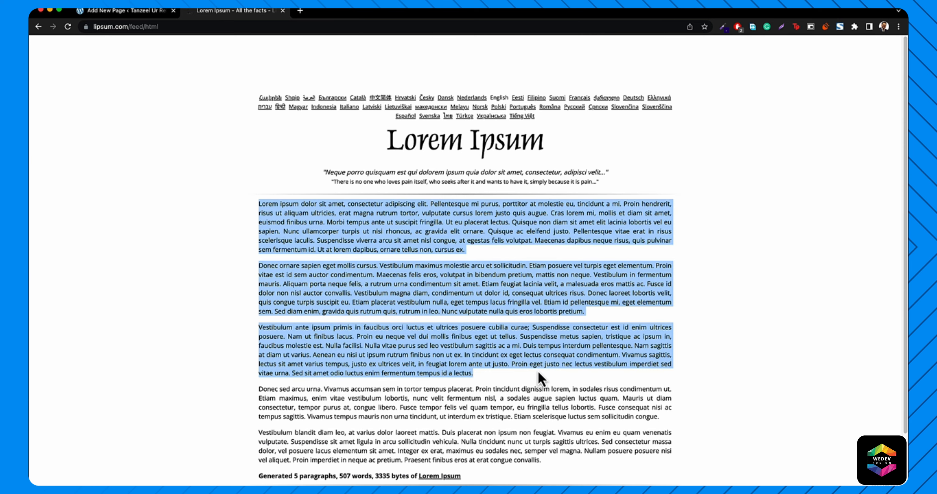
right_click(460, 324)
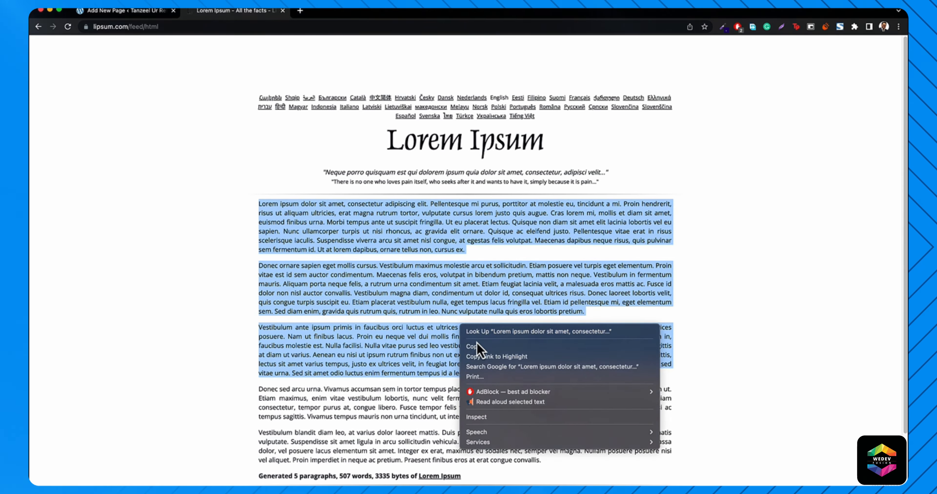
left_click(479, 348)
left_click(117, 11)
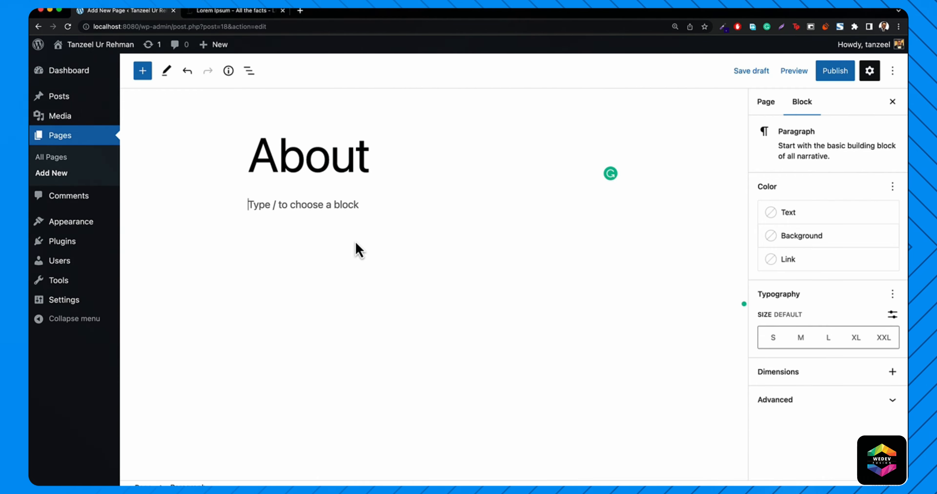
- Paste the Lorem Ipsum paragraphs into the About page and publish it
key("super+v")
scroll(355, 241, "up", 10)
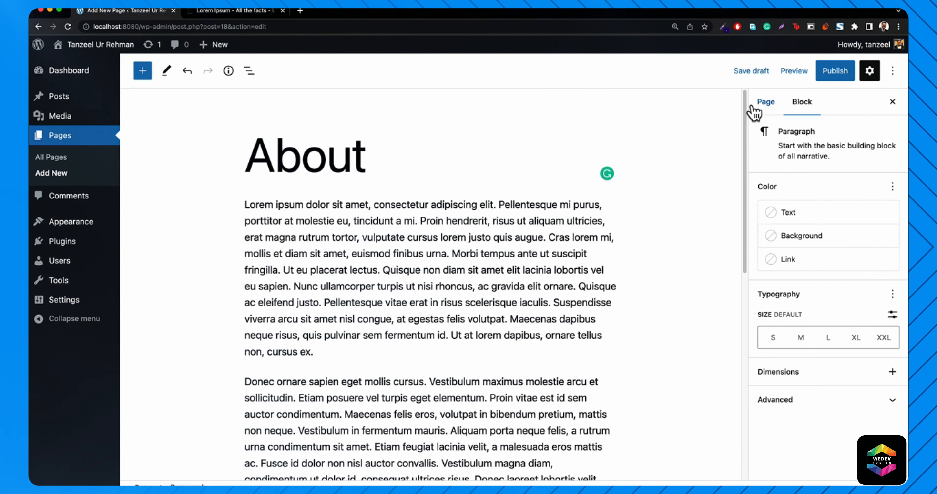
left_click(836, 77)
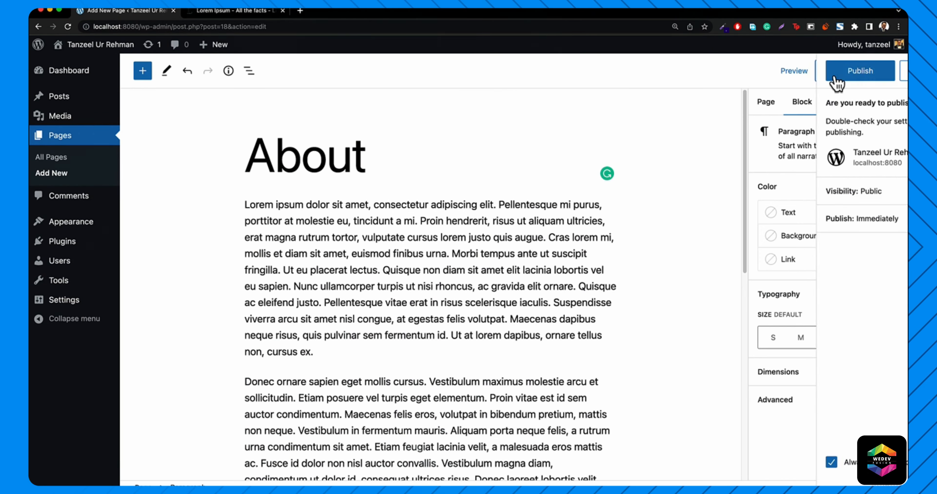
left_click(811, 80)
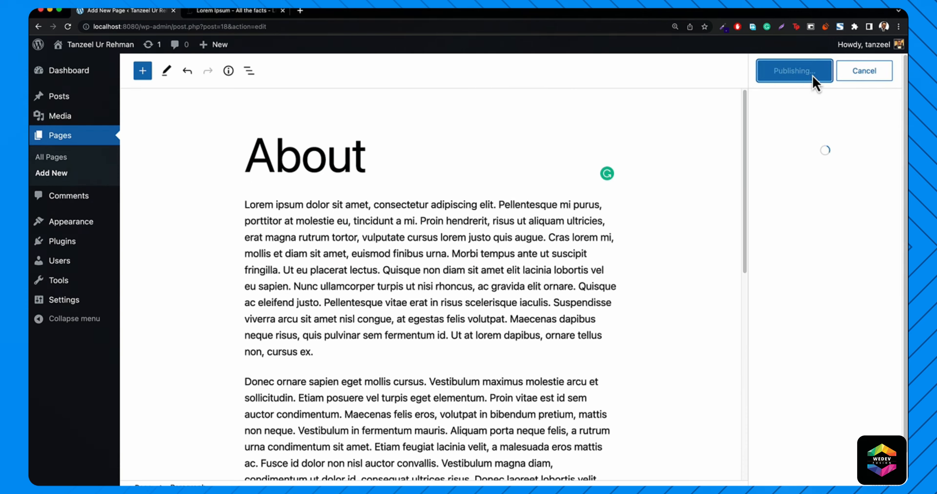
- Open the live site from the Visit Site link in a new tab
mouse_move(98, 46)
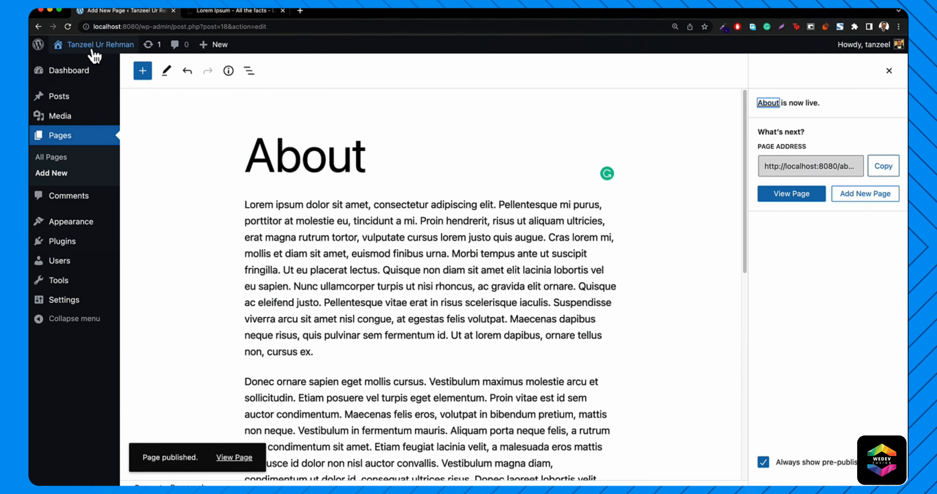
right_click(75, 65)
left_click(104, 70)
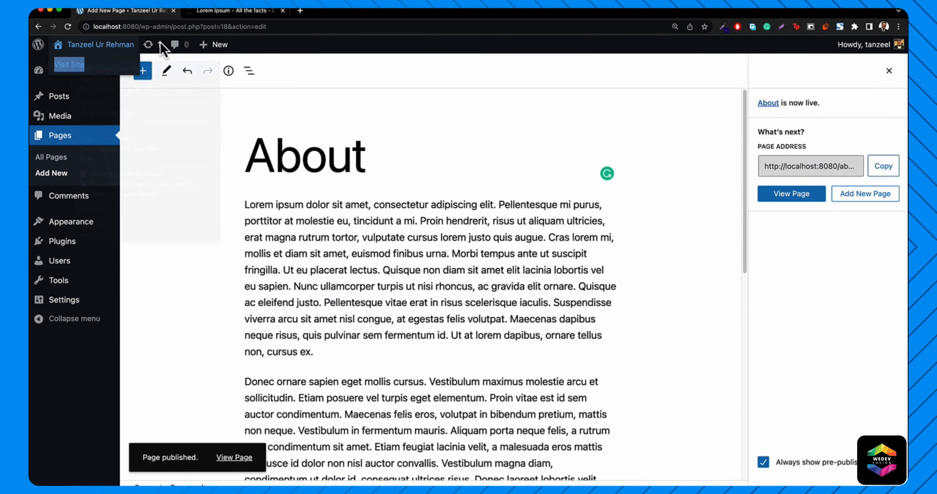
- View the published About page at localhost:8080/about/, then return to the editor tab
left_click(249, 13)
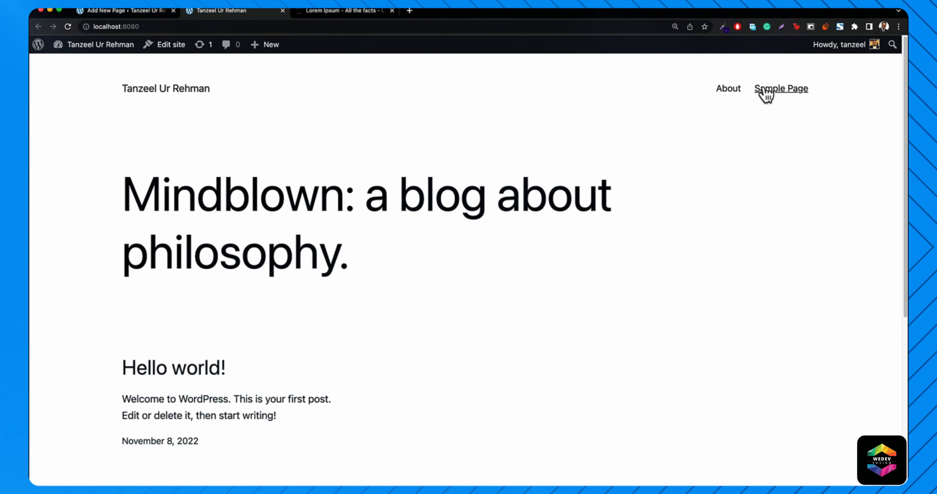
left_click(722, 96)
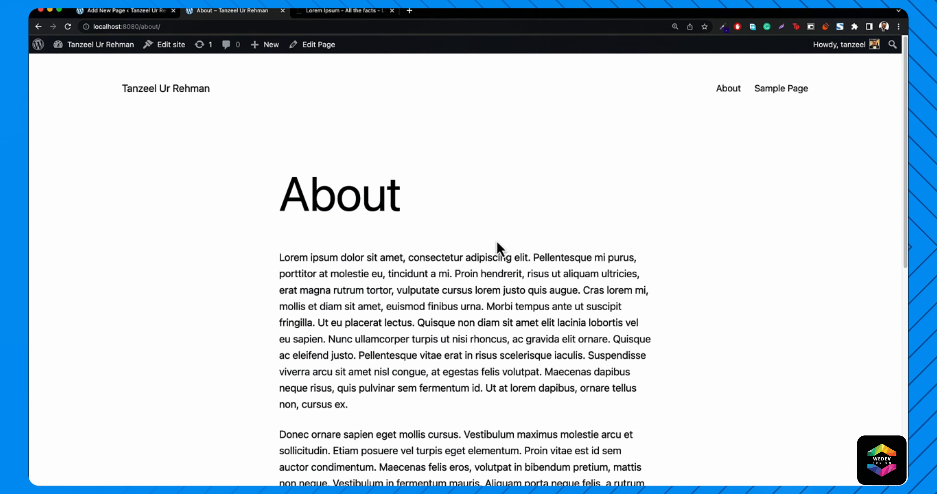
scroll(498, 248, "down", 4)
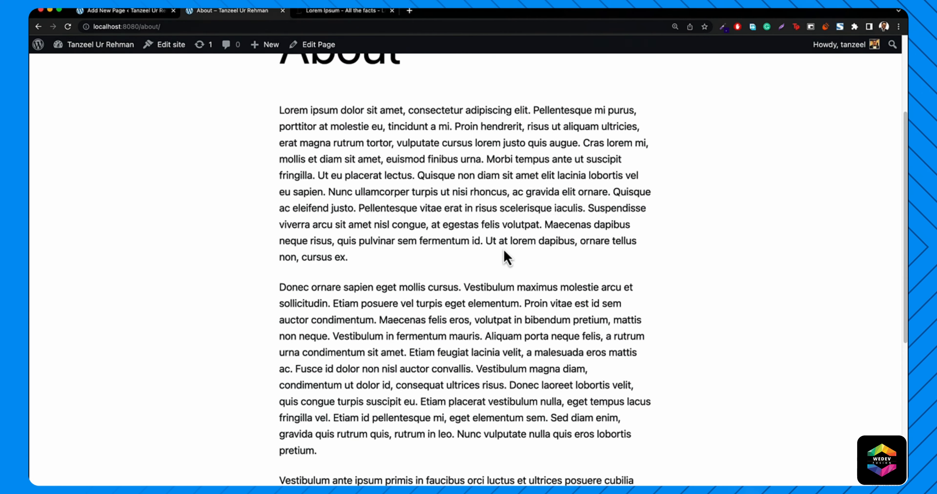
scroll(504, 255, "up", 4)
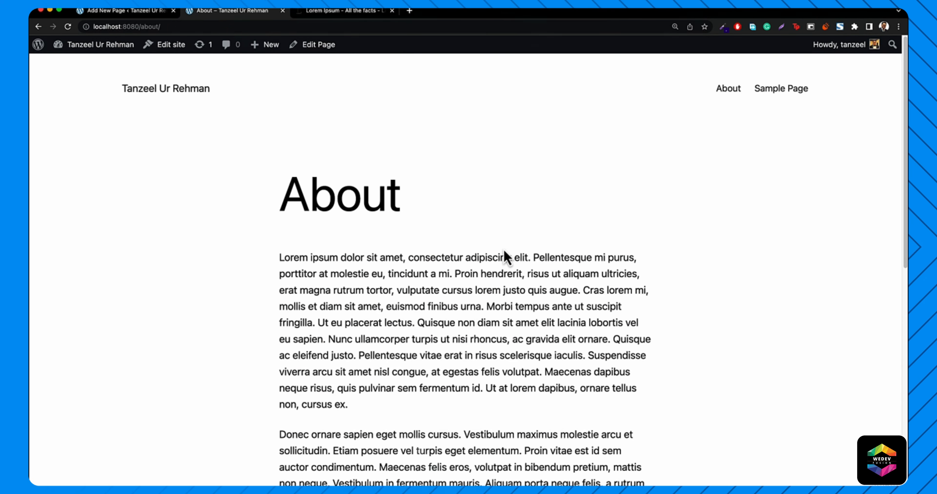
left_click(105, 12)
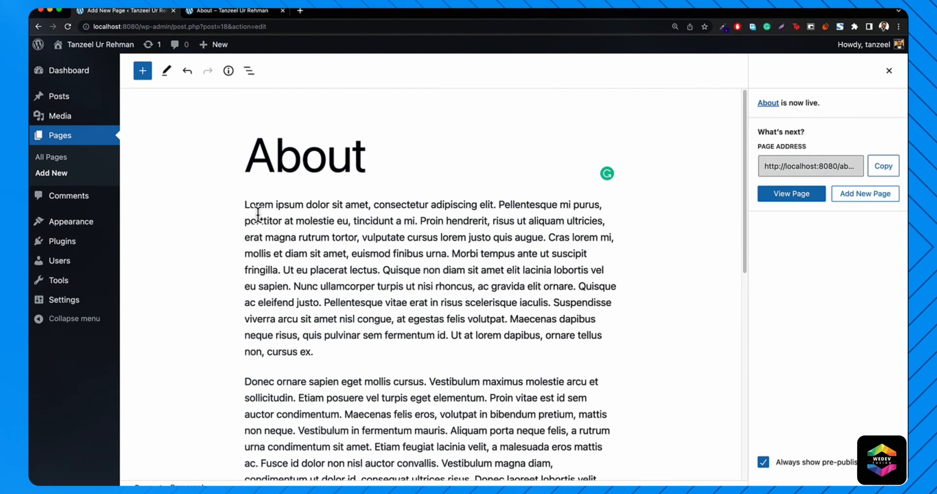
left_click(300, 13)
type("ita")
key("Return")
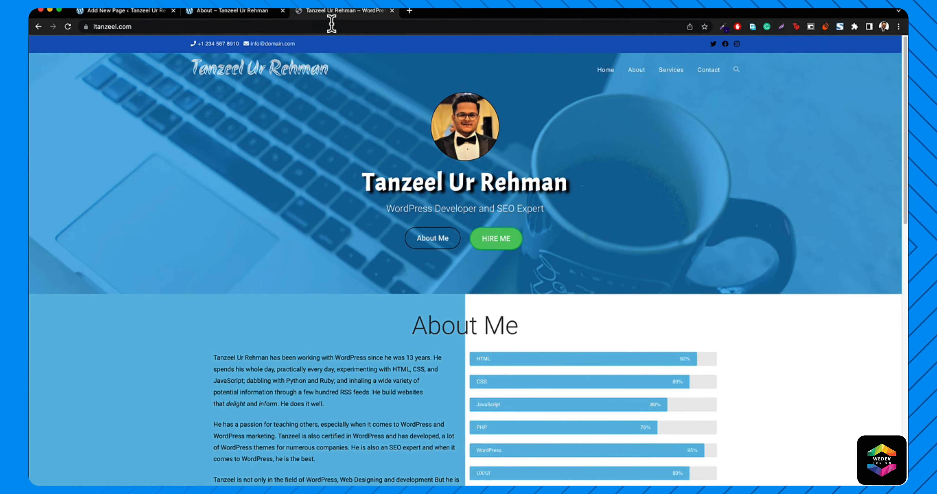
key("super+w")
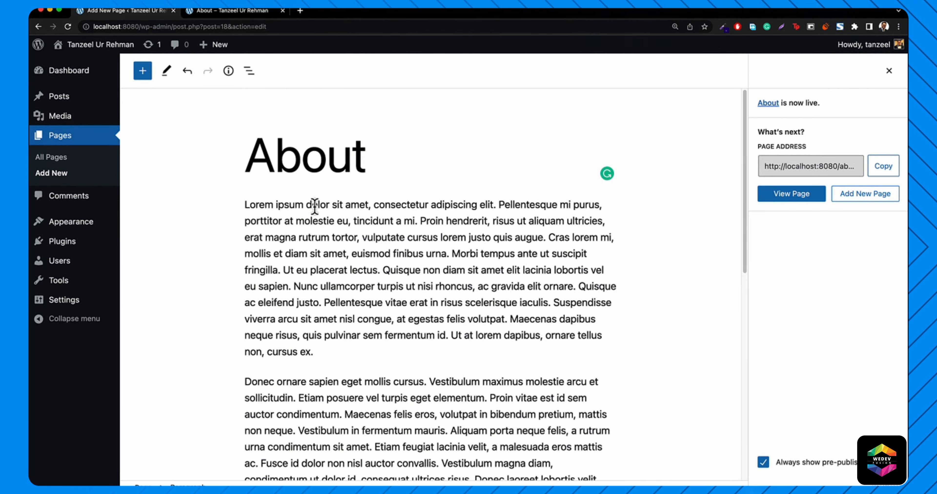
- Bold 'ipsum dolor sit amet,', italicise 'euismod finibus urna', and select 'Proin hendrerit'
left_click_drag(273, 204, 370, 206)
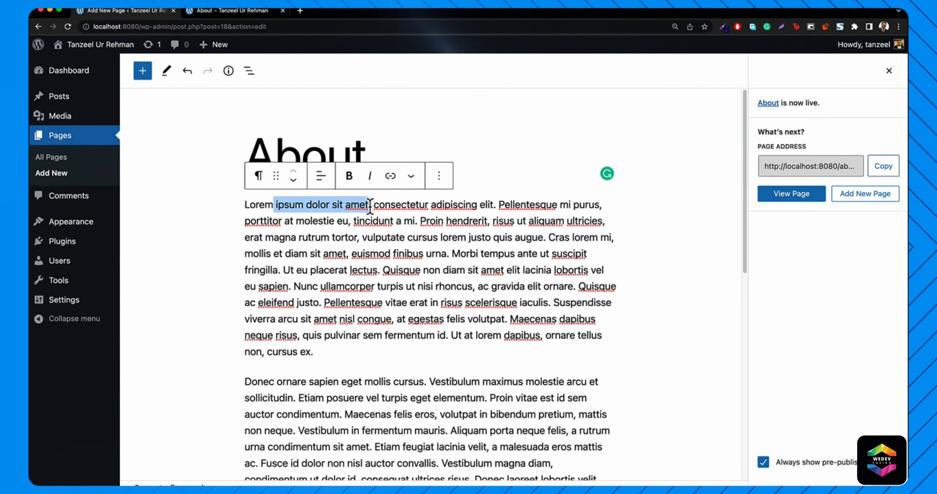
left_click(349, 175)
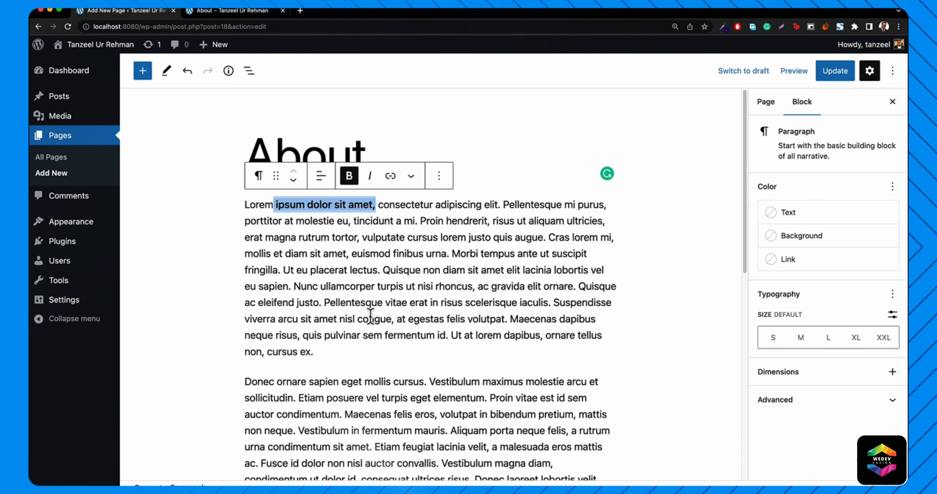
left_click_drag(352, 255, 447, 258)
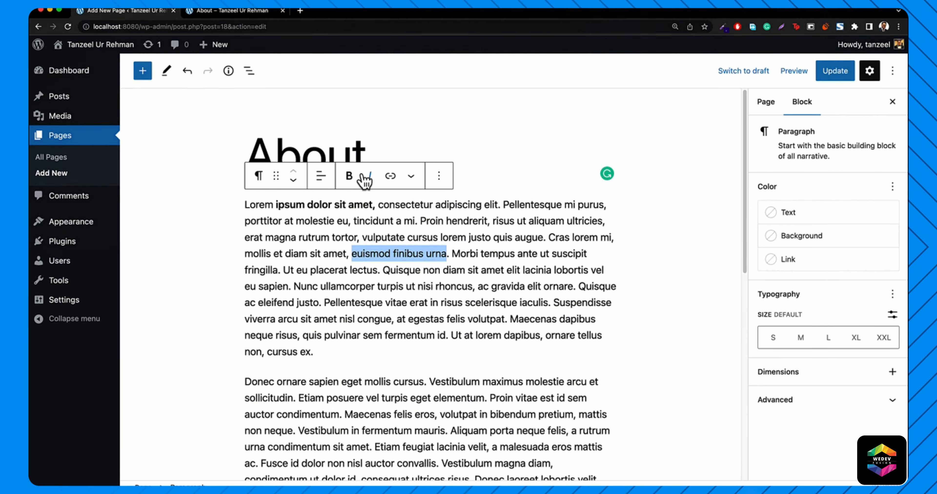
left_click(369, 177)
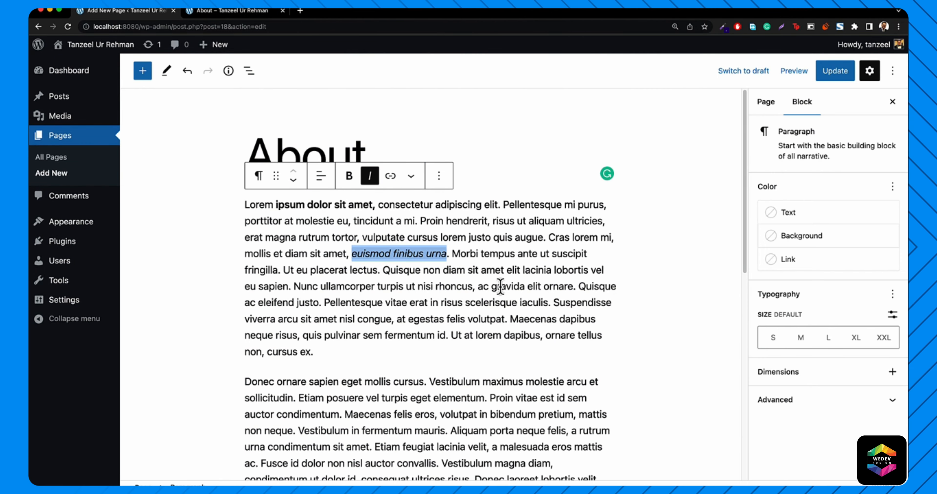
left_click_drag(420, 221, 488, 222)
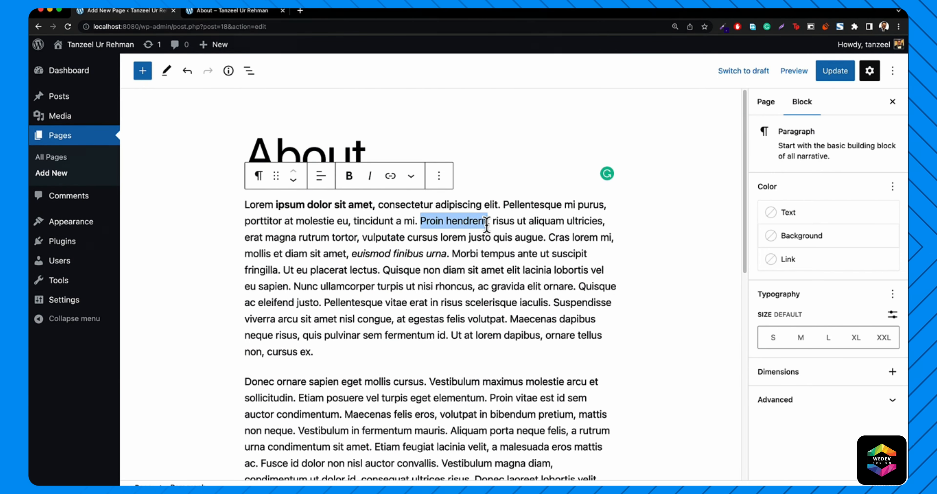
left_click(392, 179)
type("ht")
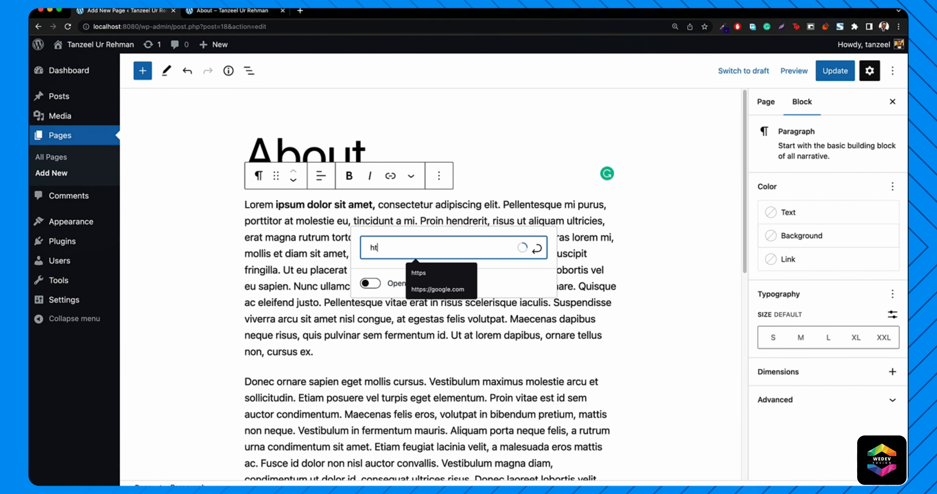
type("tps://google.com")
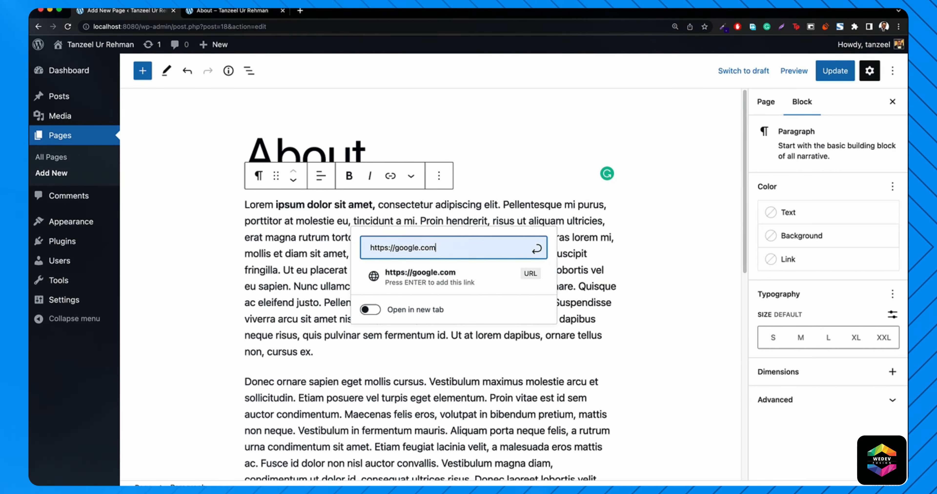
key("Return")
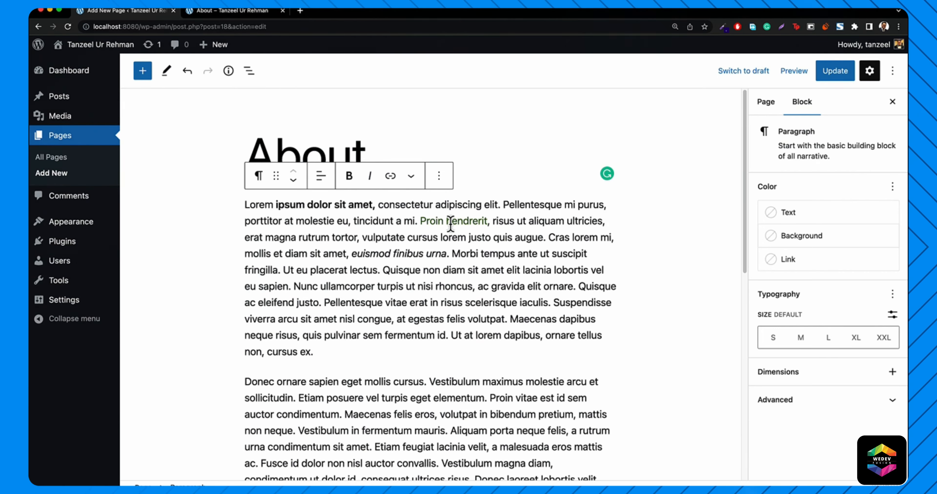
left_click(684, 243)
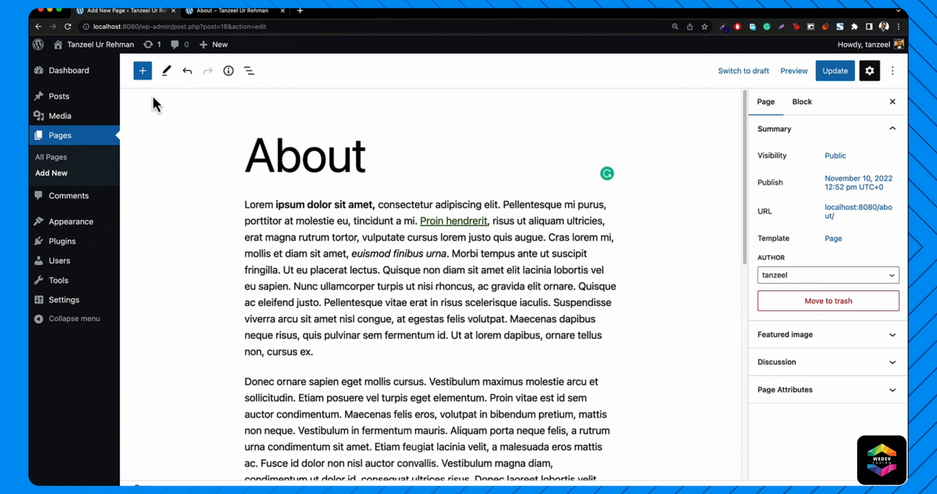
- Insert a 'Who We Are' heading and move it up twice so it follows the first paragraph
left_click(145, 74)
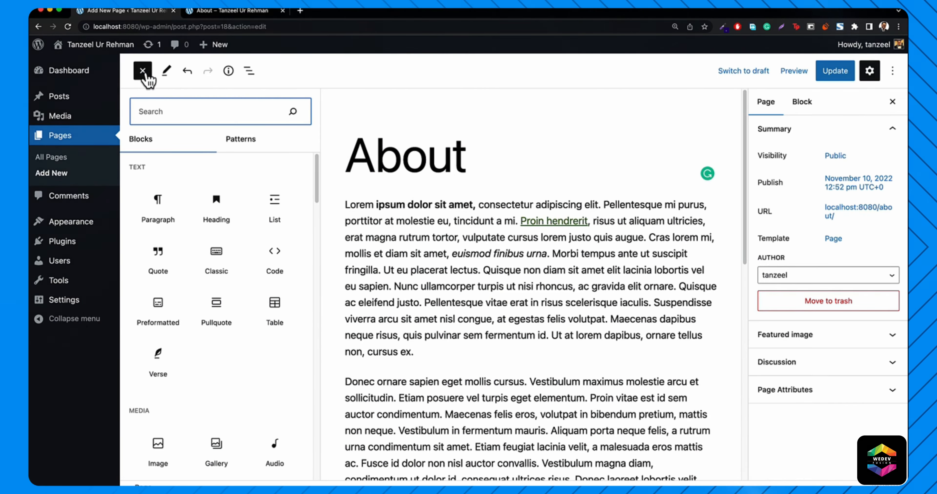
left_click(217, 207)
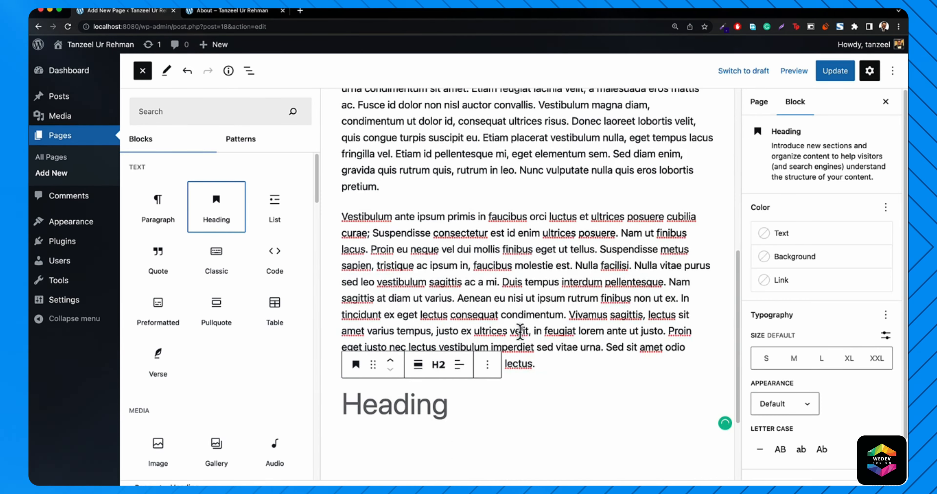
left_click(472, 348)
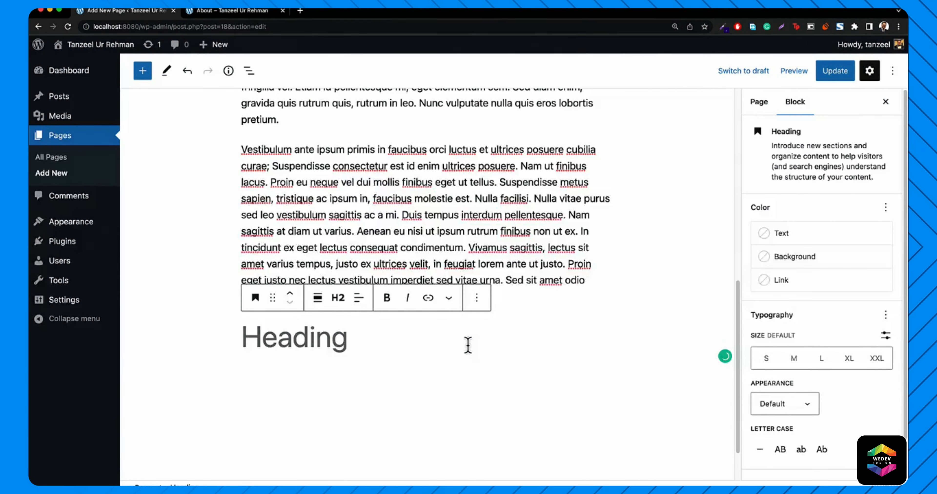
type("Who ")
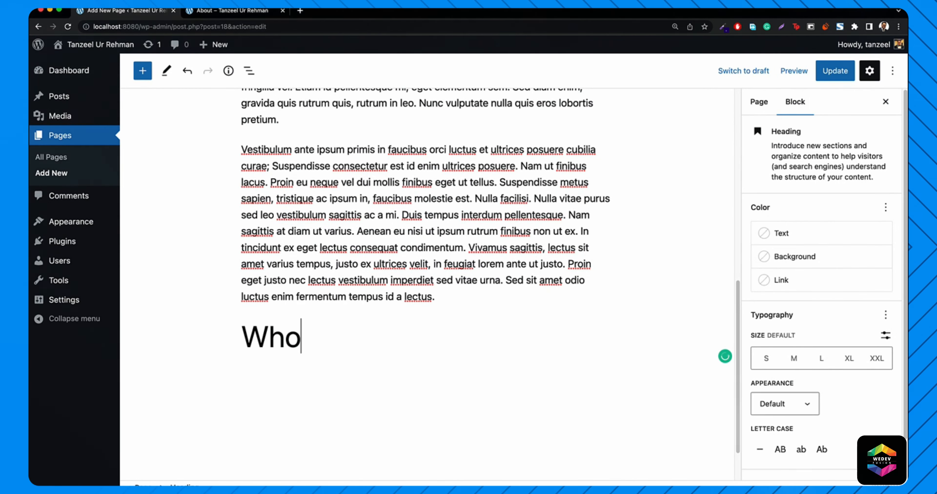
type("WE Are")
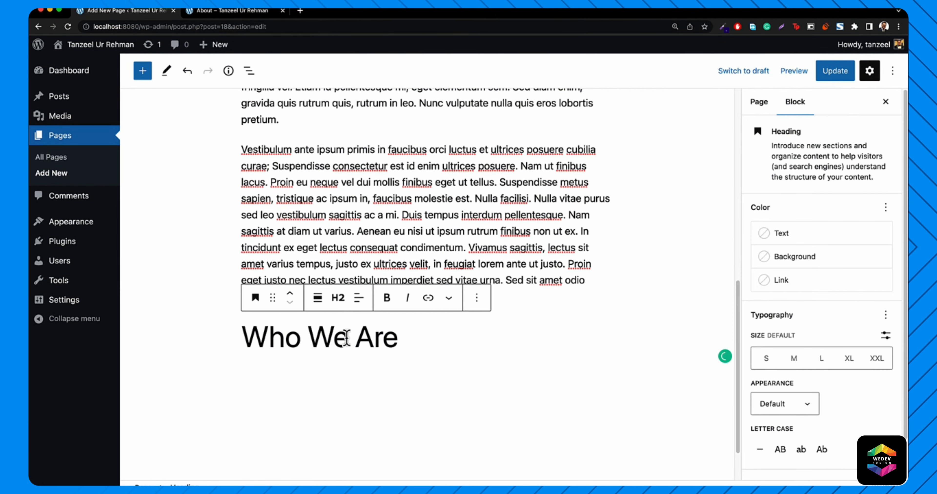
left_click(291, 295)
left_click(290, 295)
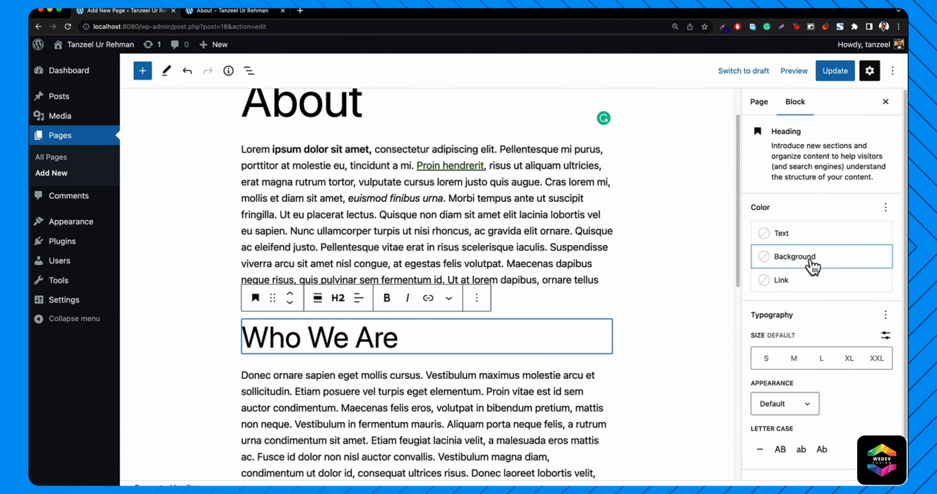
- Give the Who We Are heading a Vivid green cyan background and black Contrast text
left_click(811, 268)
left_click(645, 418)
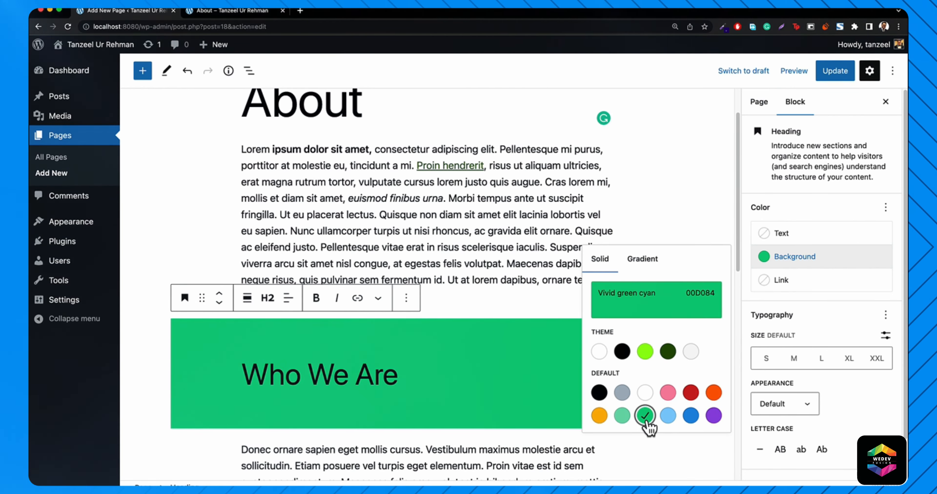
left_click(793, 236)
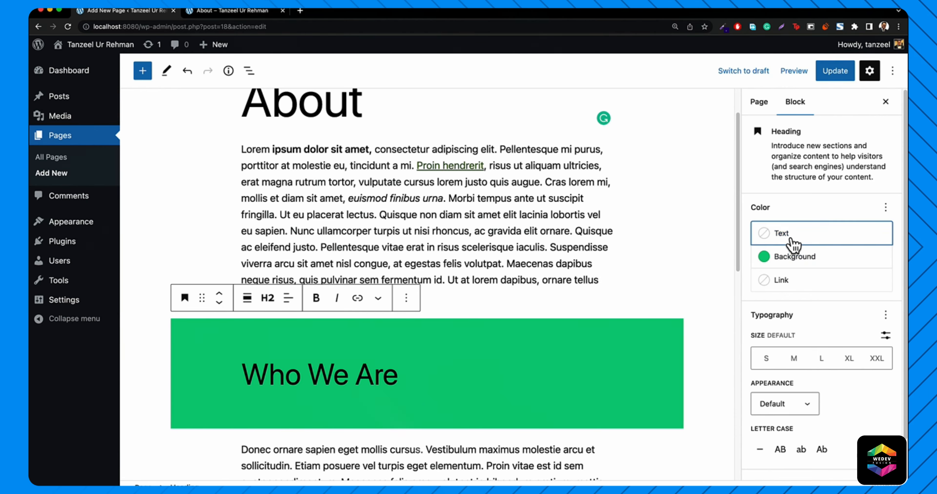
left_click(622, 303)
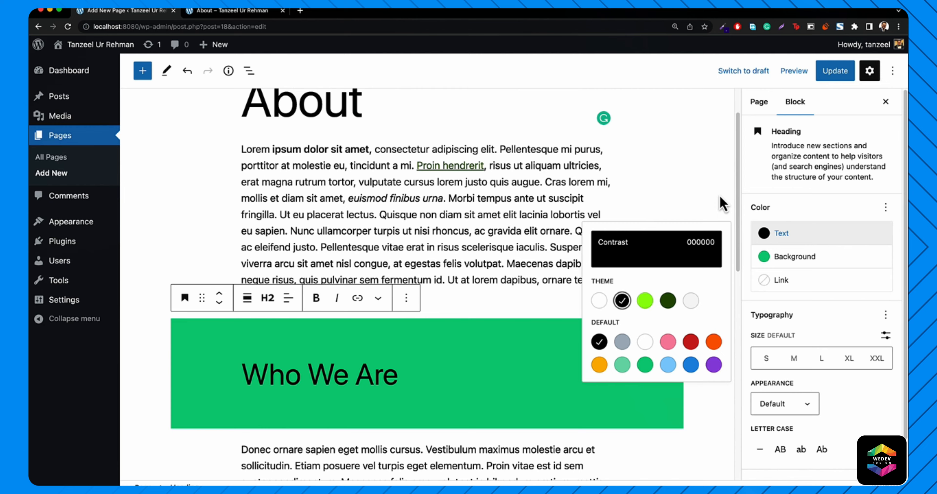
left_click(142, 71)
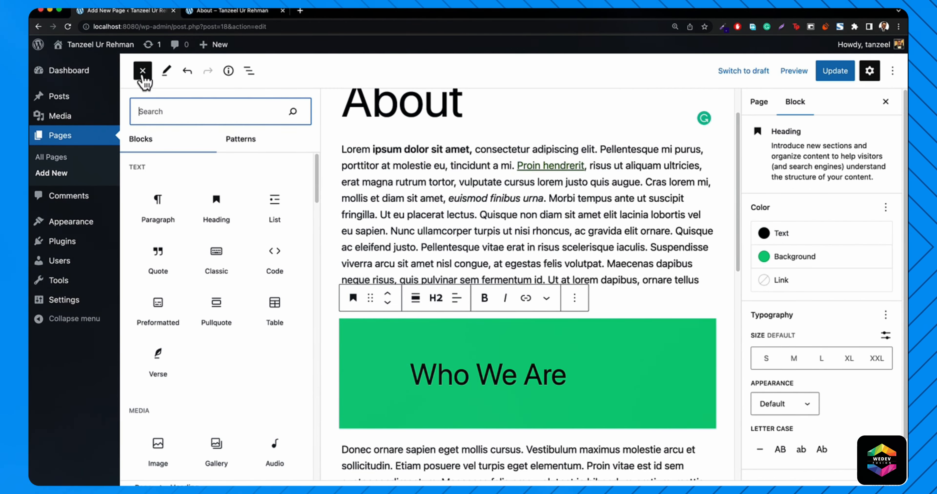
- Upload laptop.jpg to the Media Library and insert it as an image below the heading
scroll(189, 364, "down", 2)
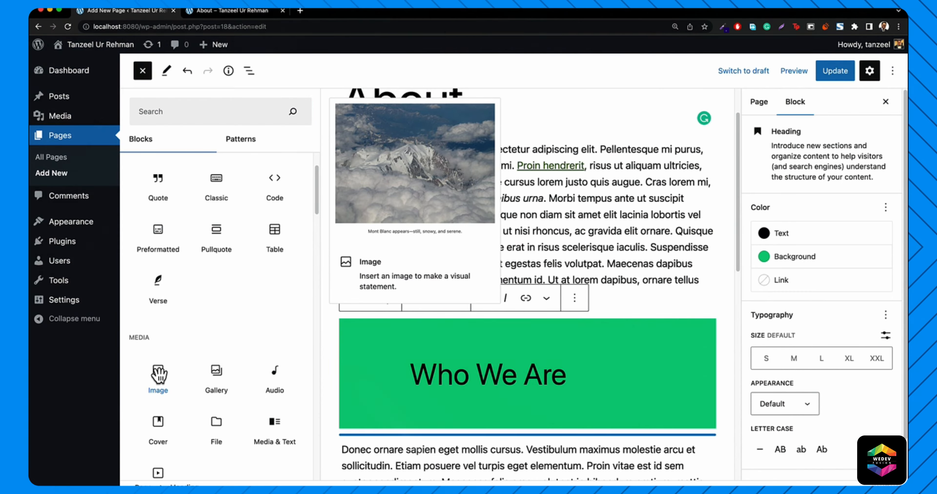
left_click(168, 378)
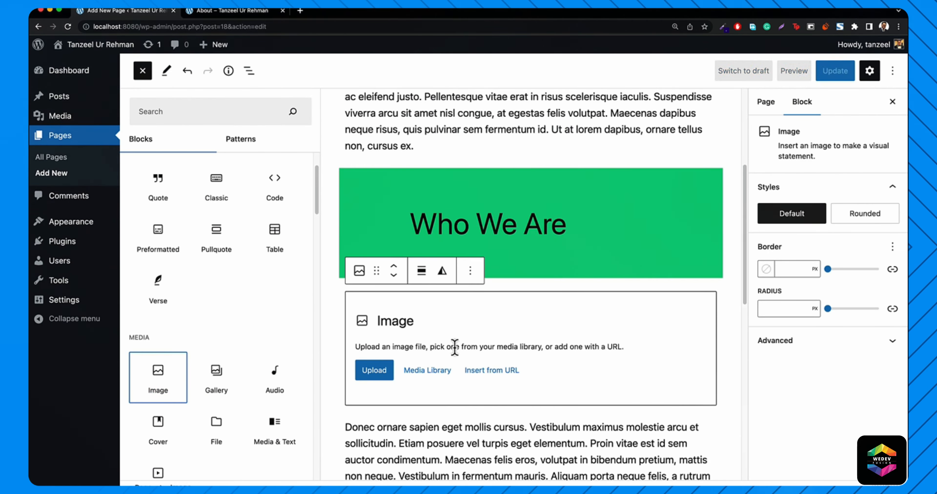
left_click(442, 376)
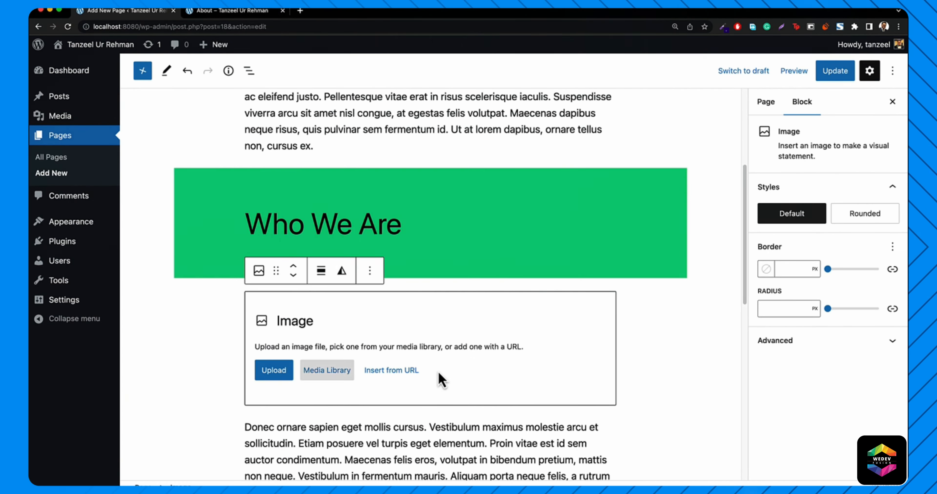
left_click(334, 372)
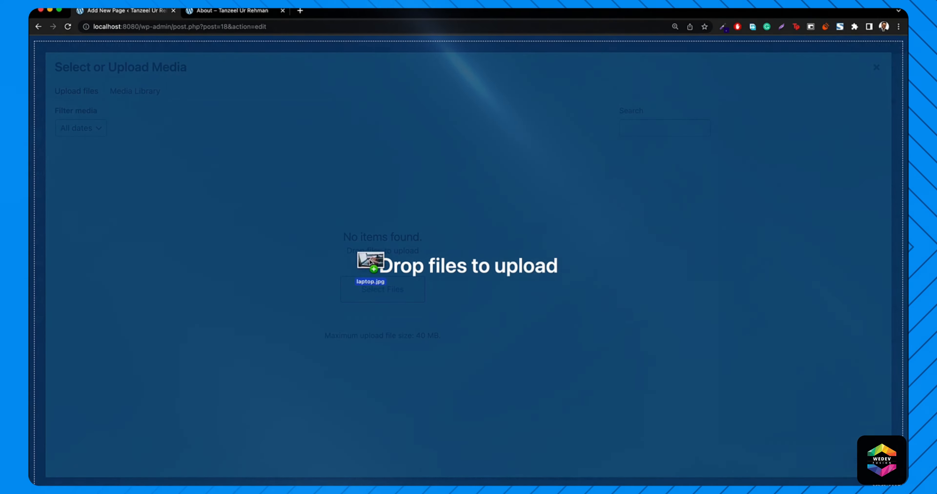
left_click_drag(368, 261, 368, 271)
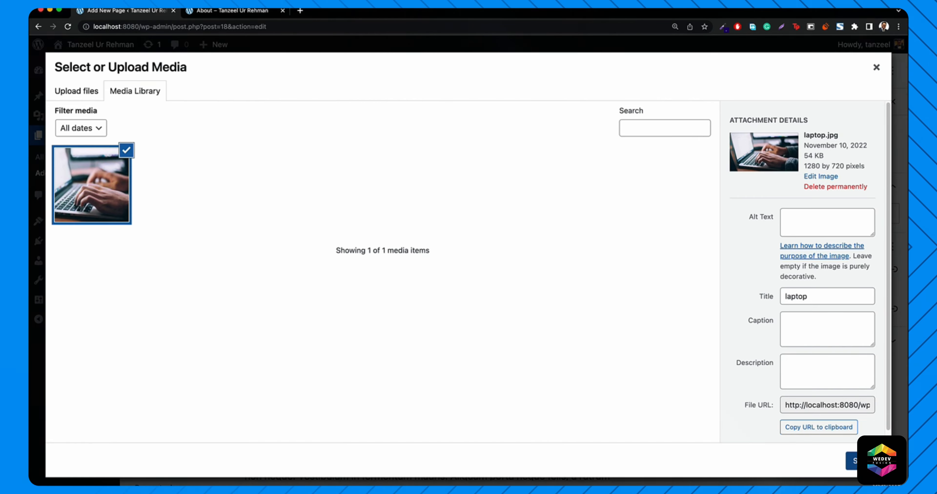
left_click(853, 461)
- Update the About page to save the new heading and image
scroll(538, 312, "up", 3)
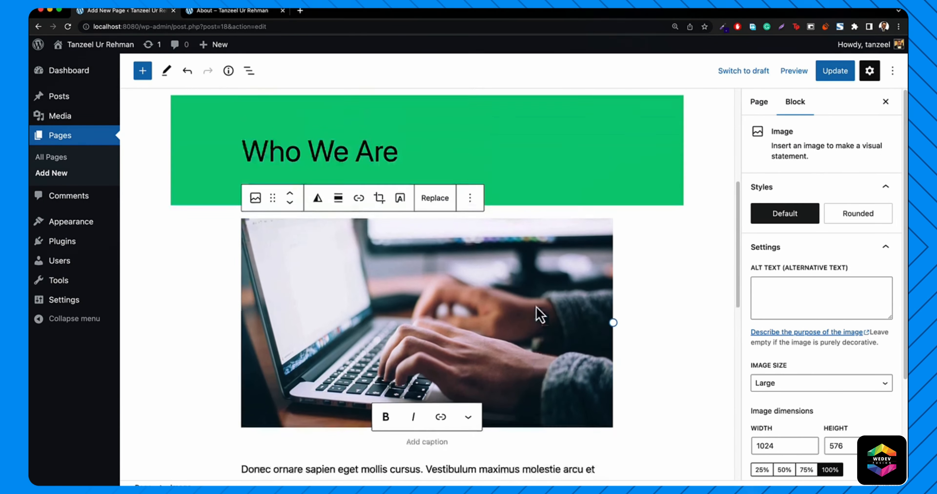
scroll(540, 314, "up", 2)
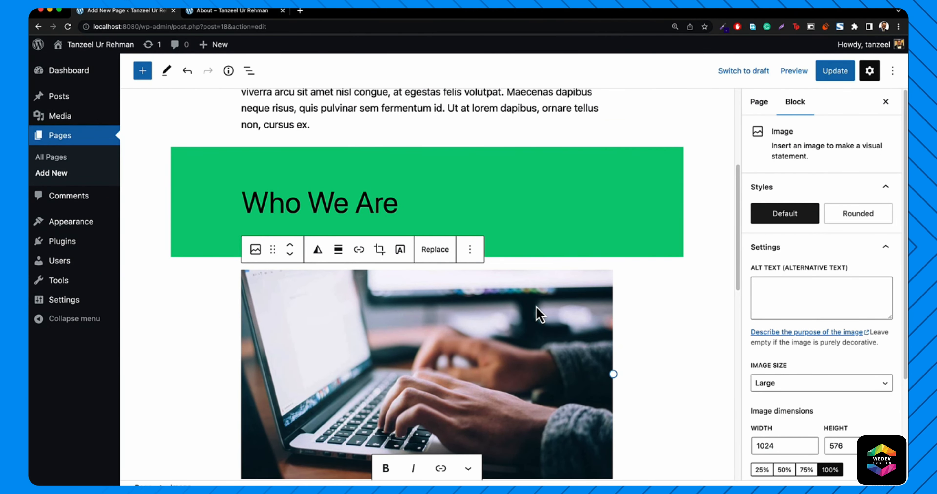
scroll(600, 320, "down", 5)
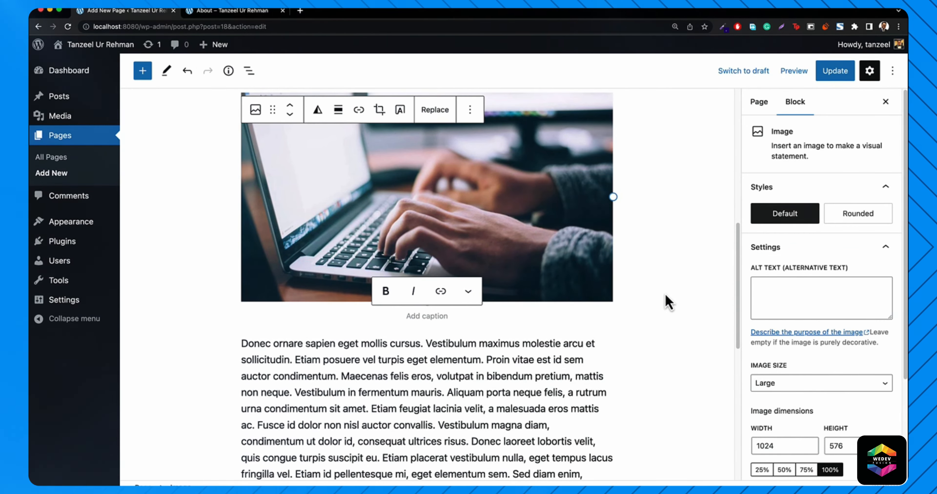
left_click(835, 72)
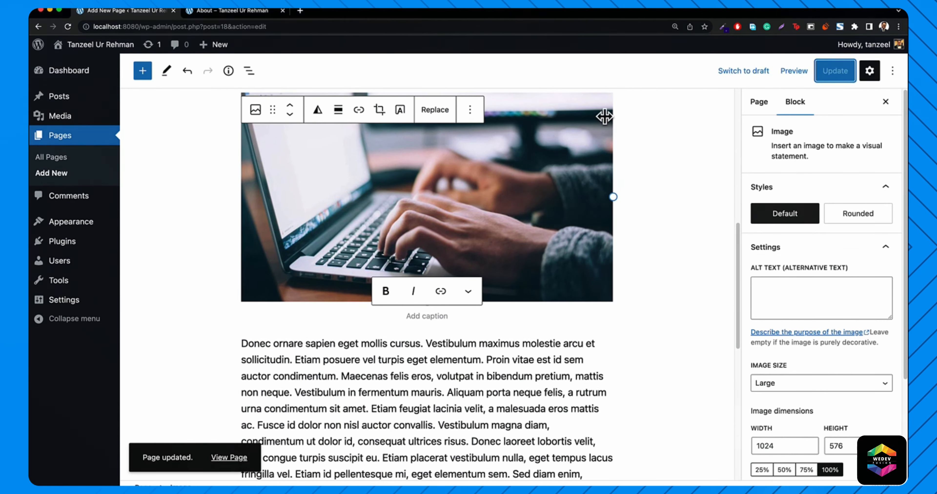
left_click(269, 11)
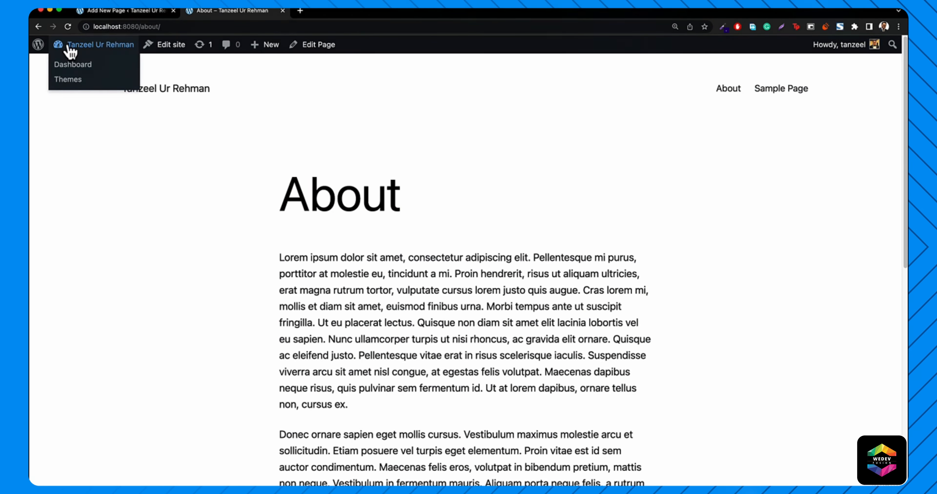
left_click(67, 26)
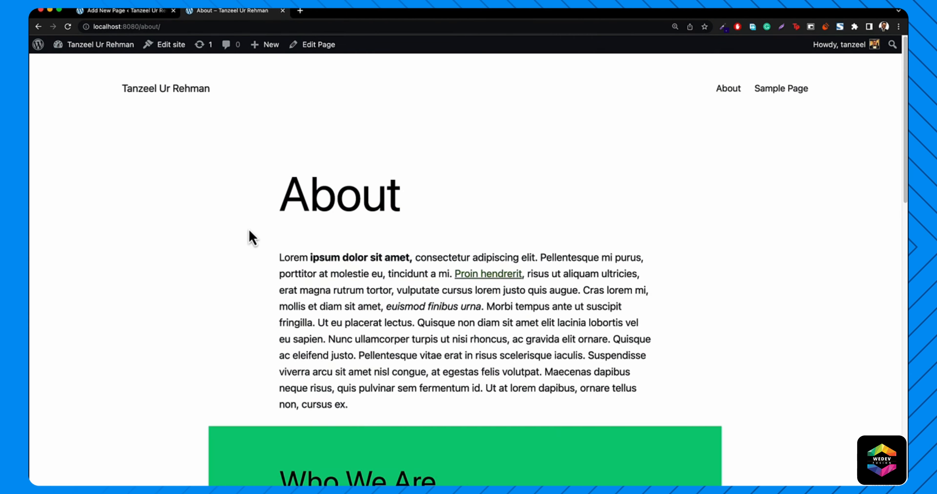
scroll(253, 238, "down", 5)
scroll(261, 236, "down", 3)
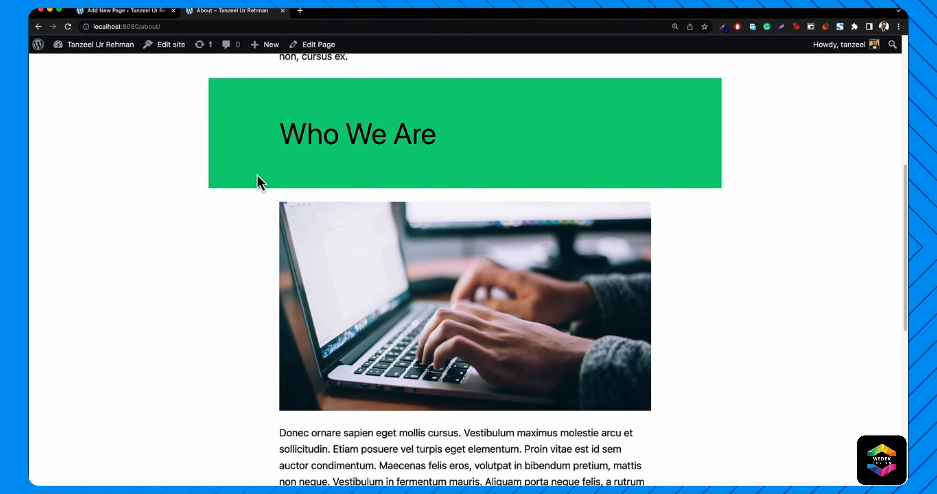
scroll(257, 177, "up", 8)
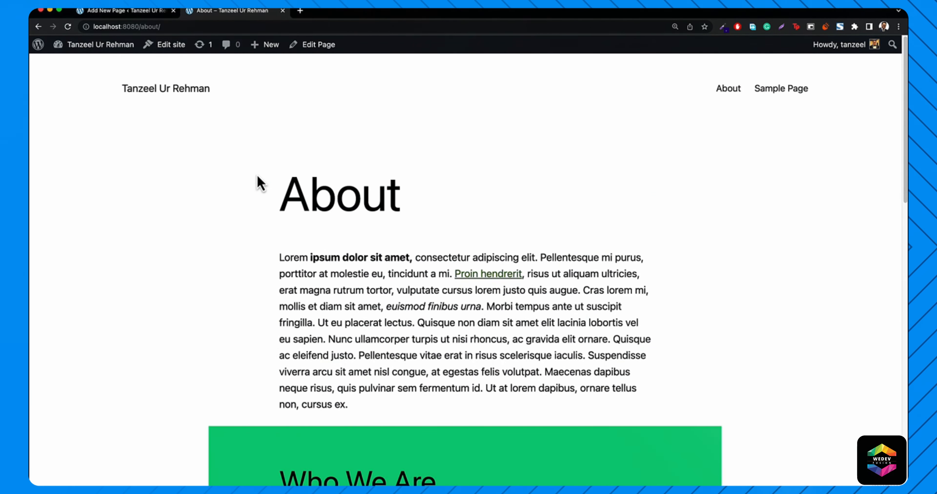
left_click(120, 11)
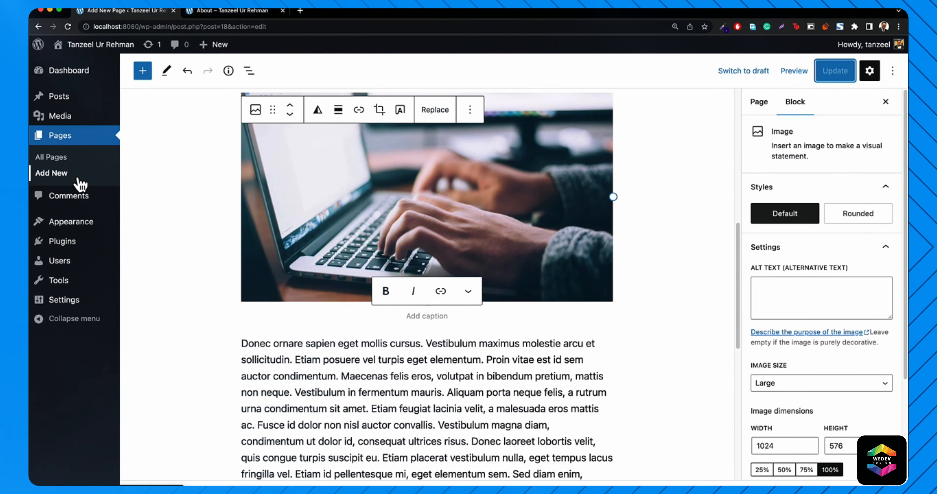
left_click(223, 11)
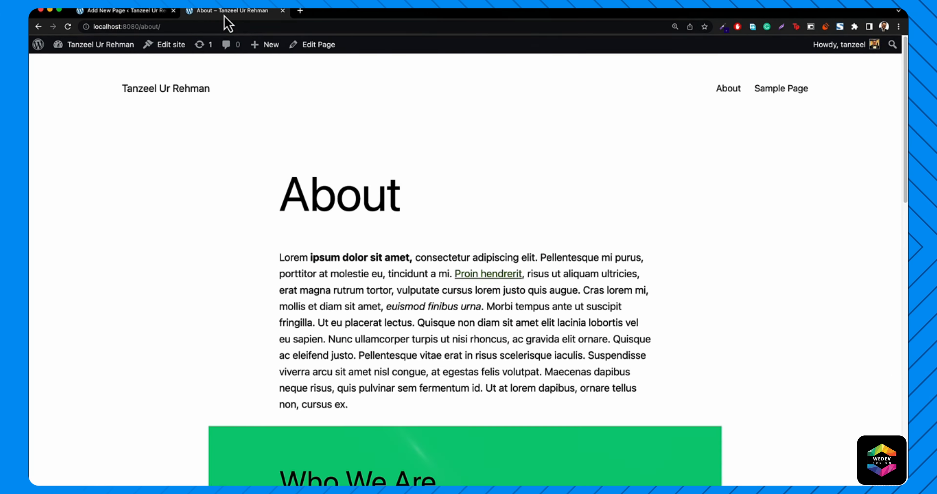
left_click(105, 14)
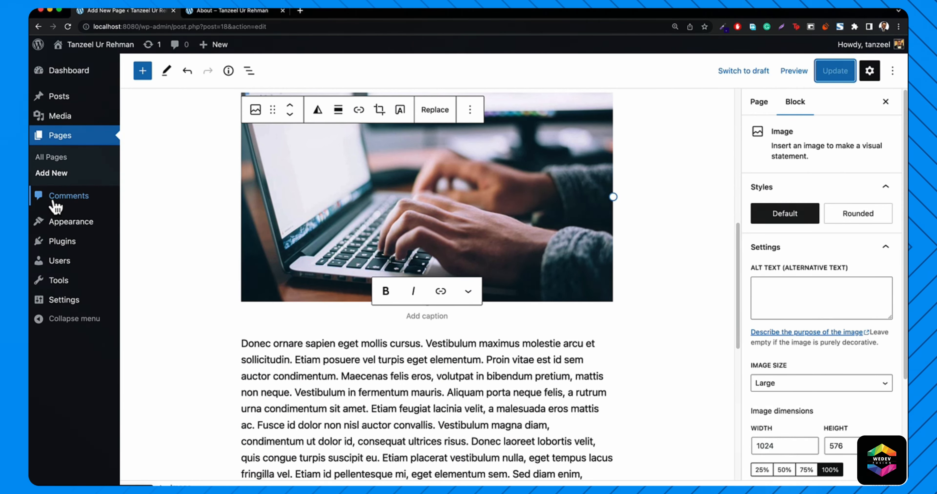
mouse_move(53, 102)
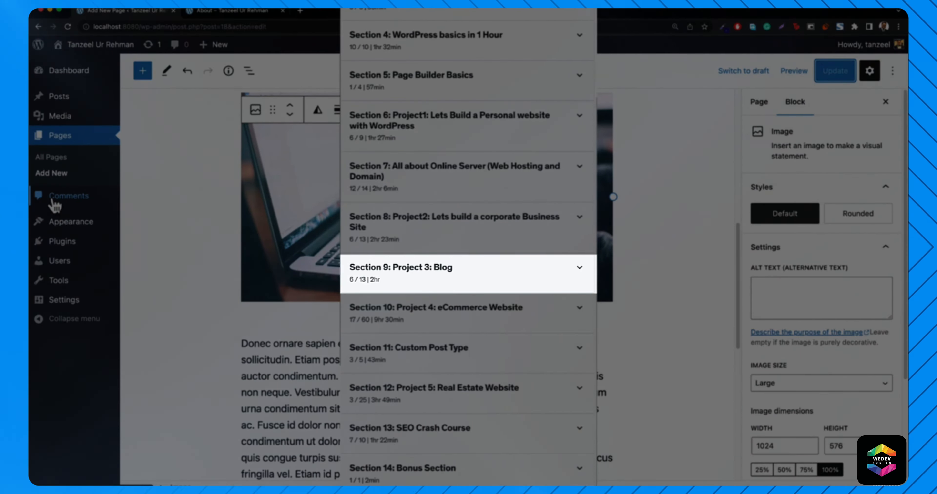
mouse_move(62, 233)
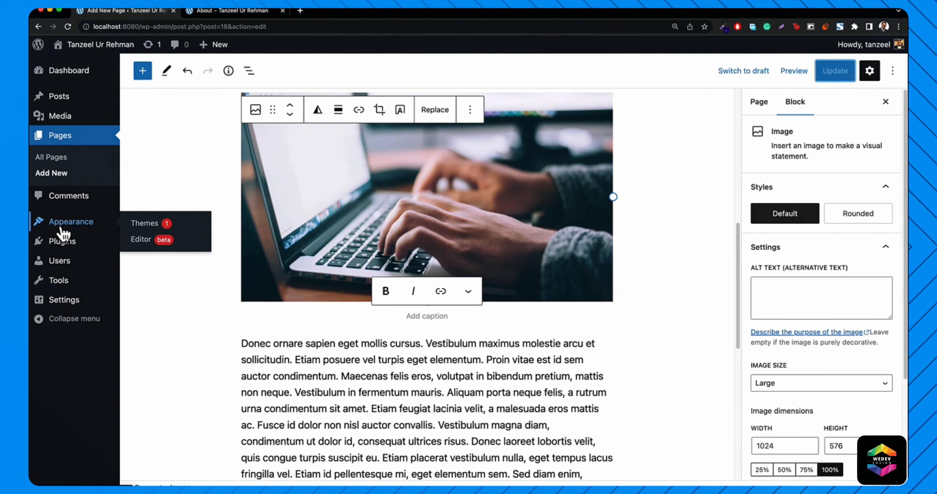
- Activate the Twenty Twenty-Two theme from the installed themes list
left_click(62, 228)
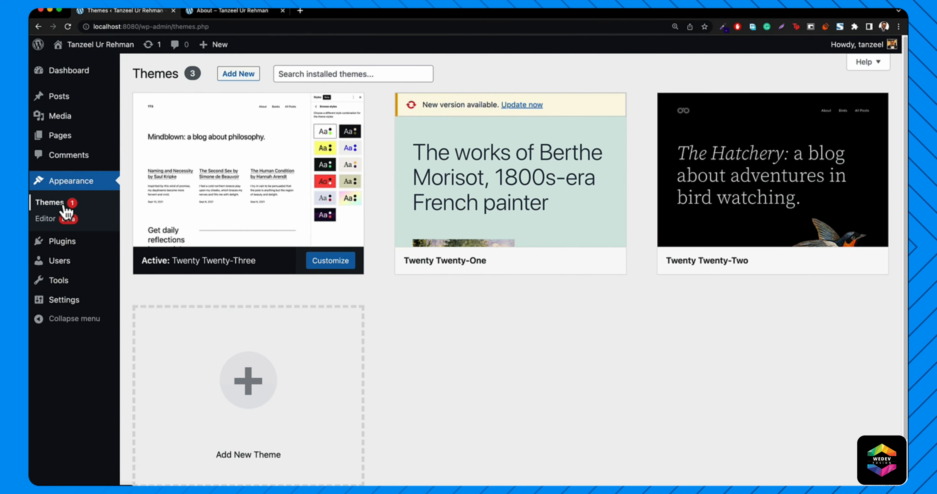
mouse_move(217, 265)
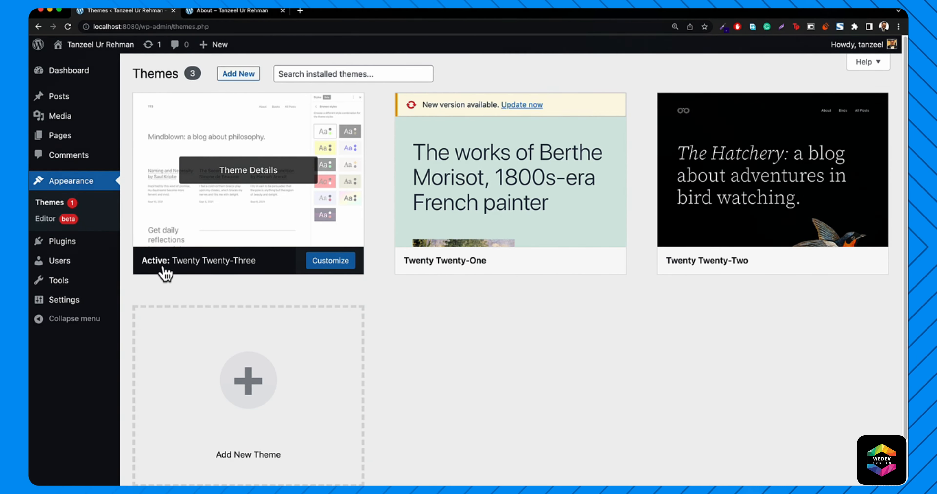
mouse_move(794, 261)
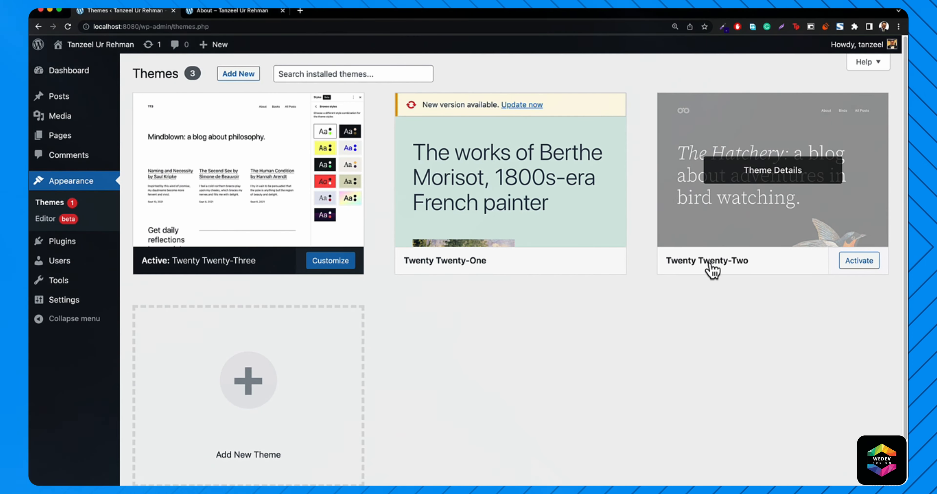
left_click(860, 265)
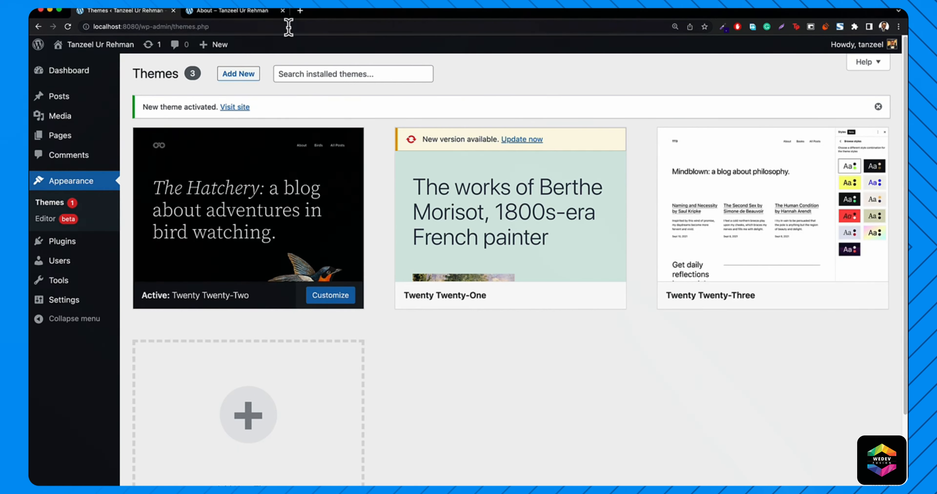
- Reload the live About page to review it in Twenty Twenty-Two
left_click(249, 11)
left_click(246, 26)
key("Return")
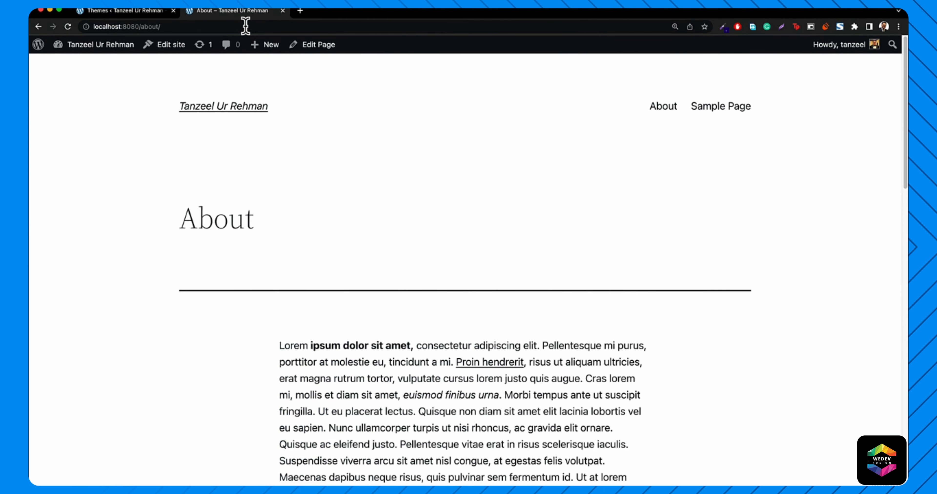
scroll(436, 256, "down", 15)
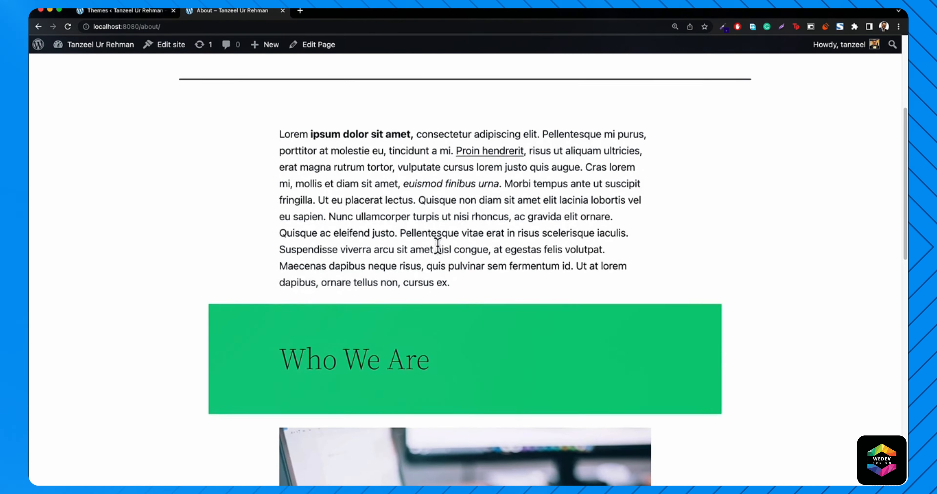
scroll(695, 277, "up", 15)
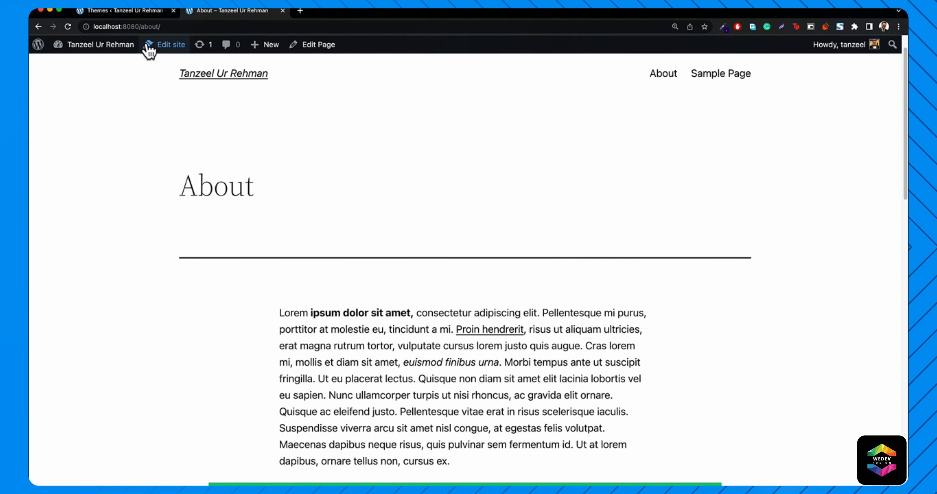
left_click(125, 10)
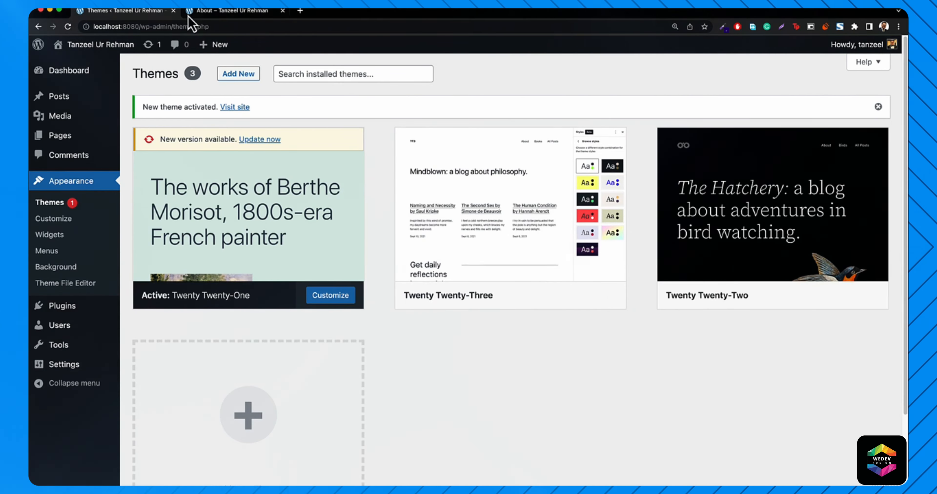
- Reload the About page to view it in Twenty Twenty-One, then return to the themes admin
left_click(205, 12)
left_click(67, 27)
scroll(403, 164, "up", 2)
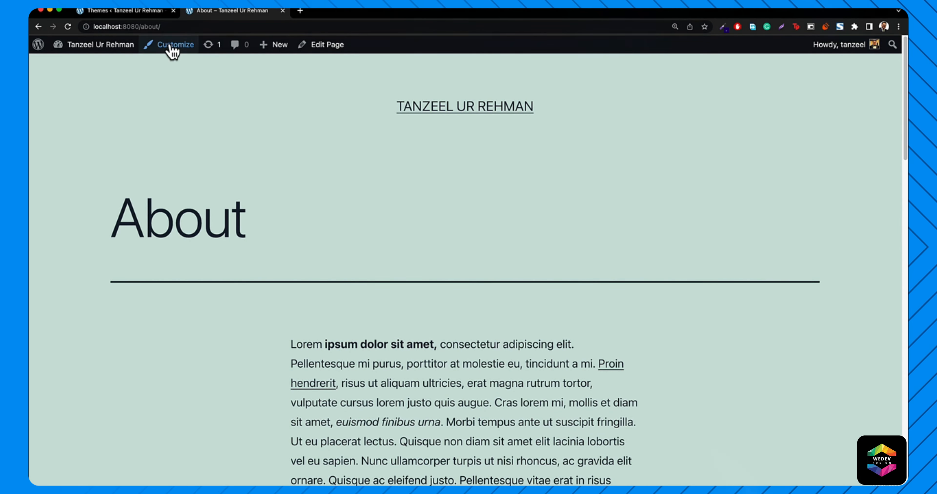
left_click(127, 11)
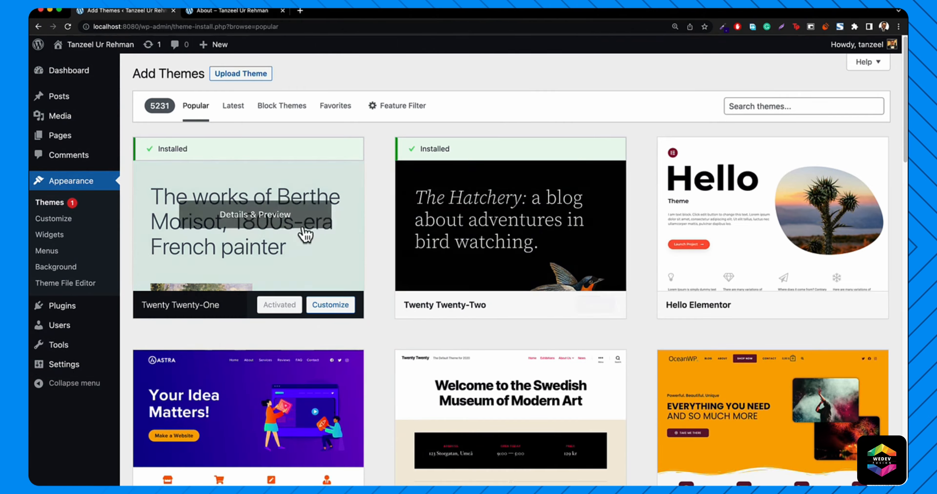
- Search for 'twenty nineteen', then install and activate the Twenty Nineteen theme
scroll(306, 235, "down", 10)
scroll(356, 225, "up", 3)
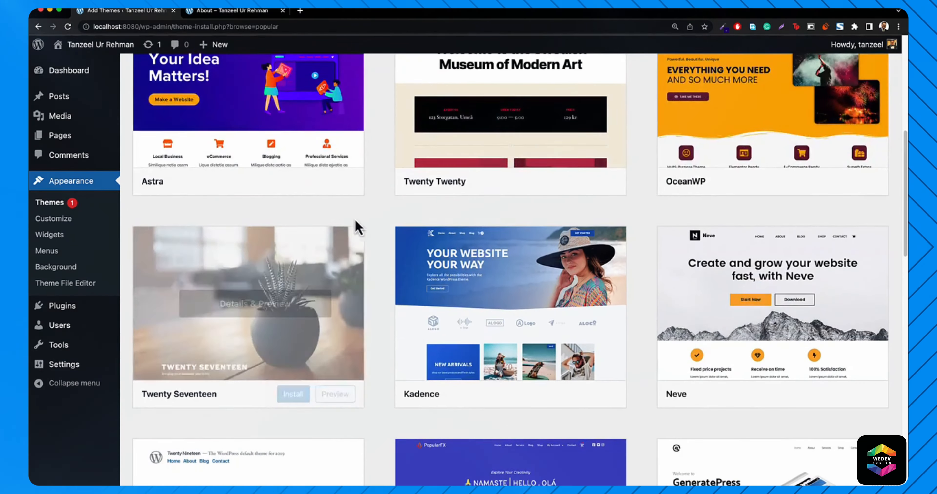
scroll(358, 227, "down", 5)
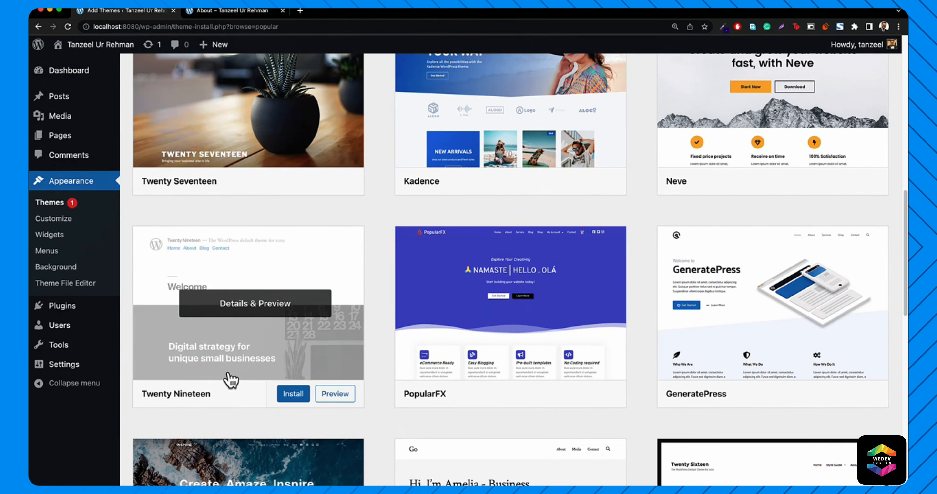
scroll(329, 341, "up", 15)
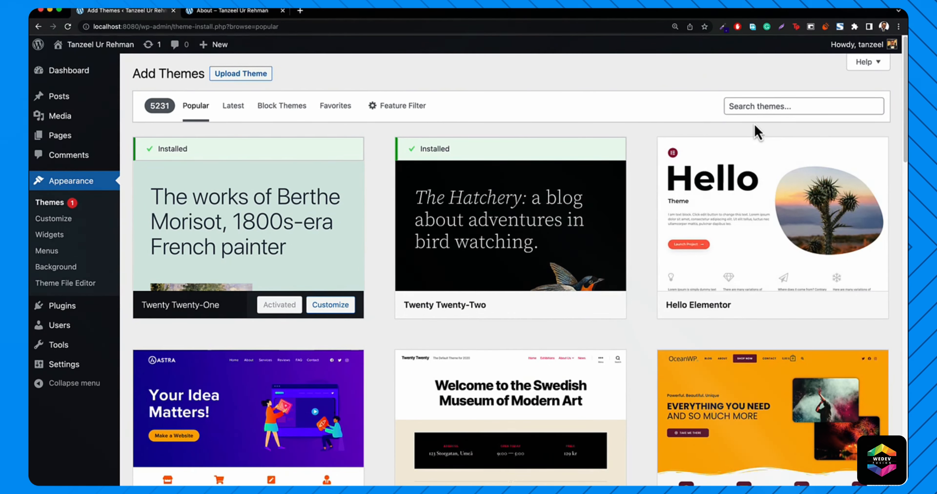
left_click(764, 107)
type("twenty nineteen")
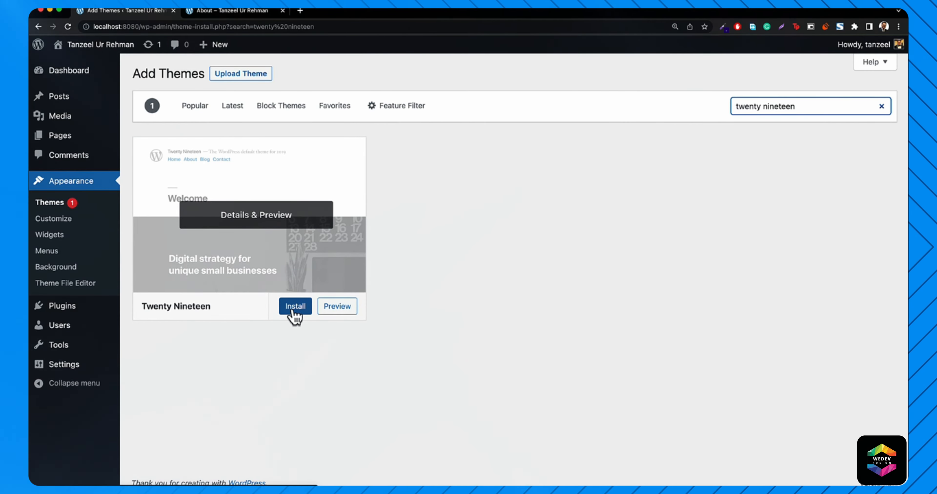
left_click(294, 308)
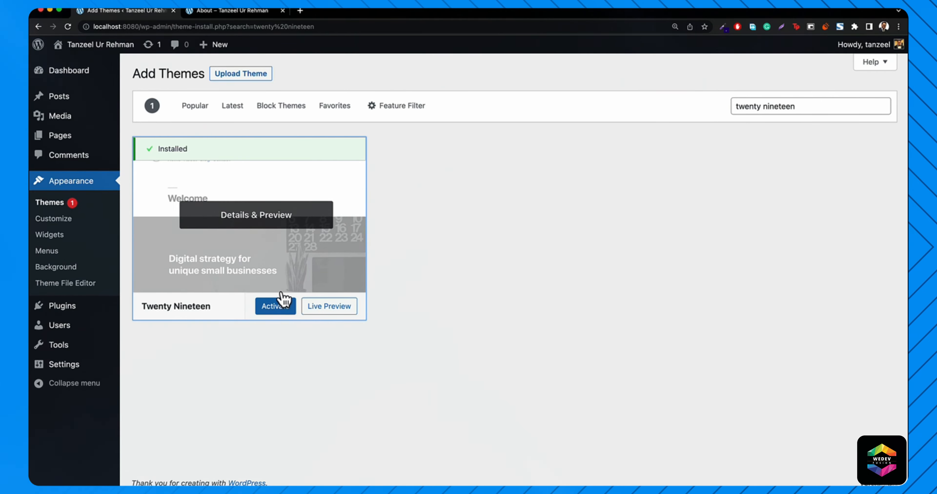
left_click(272, 309)
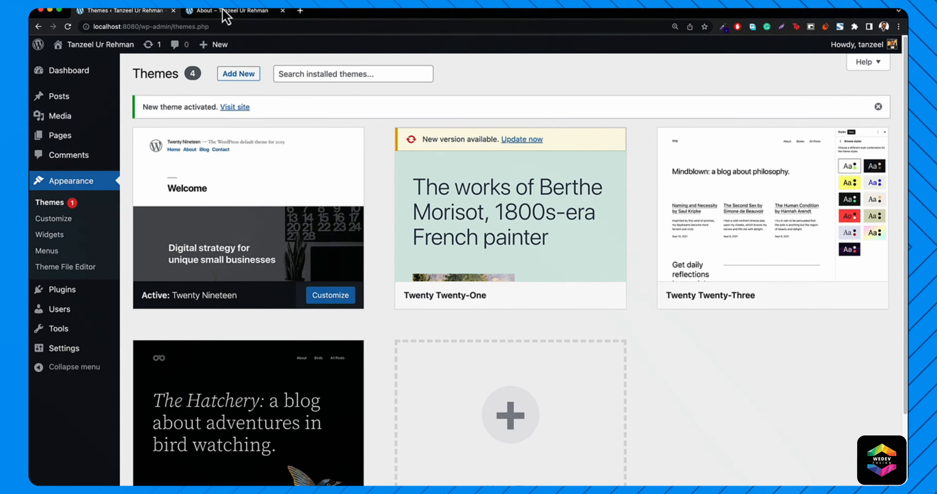
- Reload the About page to check its Twenty Nineteen styling
left_click(223, 11)
left_click(211, 27)
key("Return")
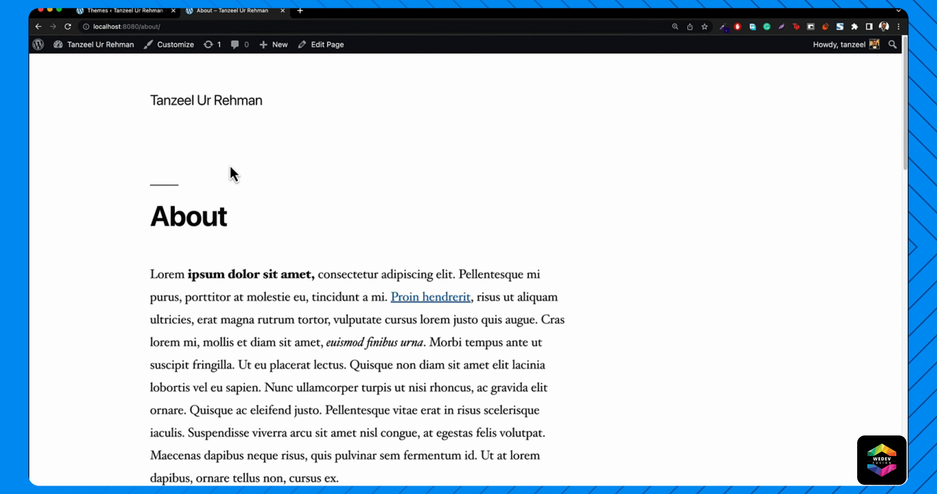
scroll(224, 189, "down", 15)
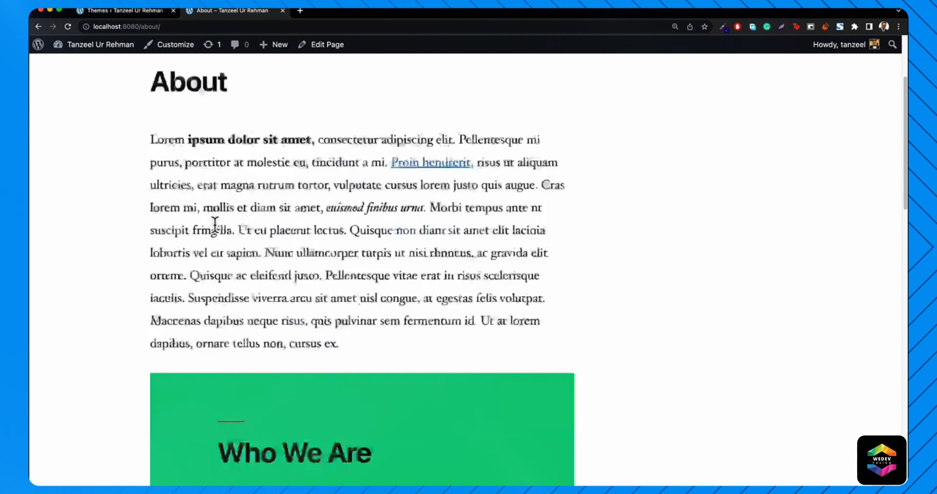
scroll(216, 207, "up", 15)
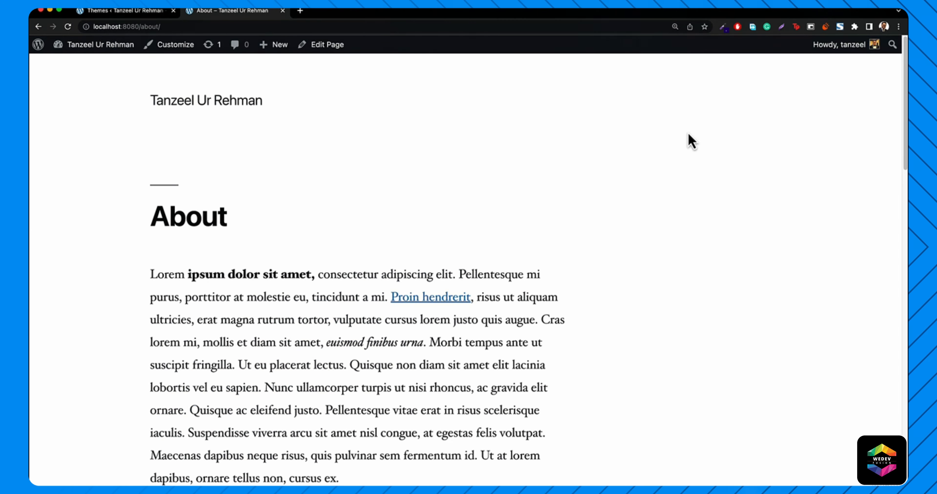
left_click(111, 11)
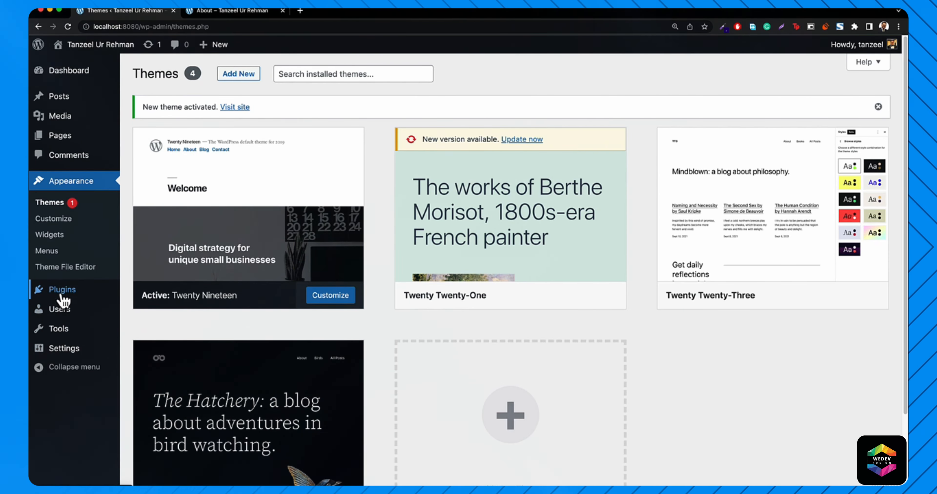
- Review the installed plugins, then switch to the live About page
mouse_move(54, 297)
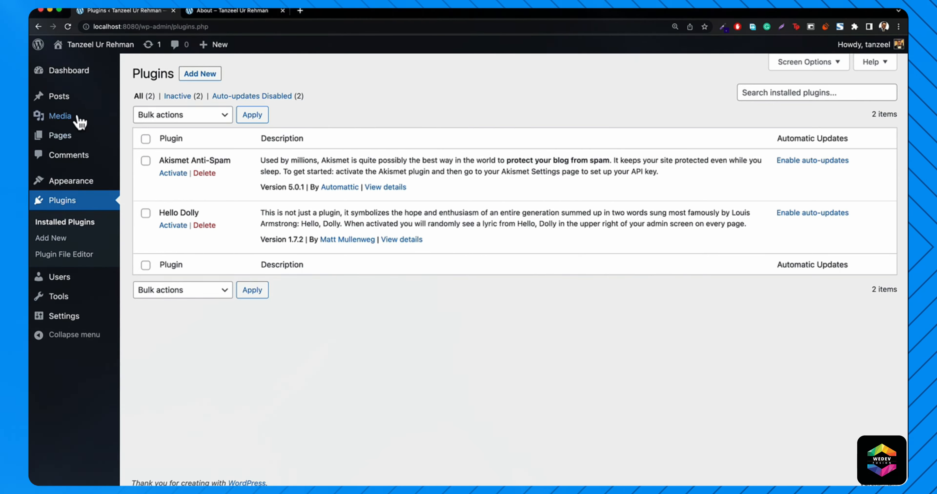
left_click(248, 16)
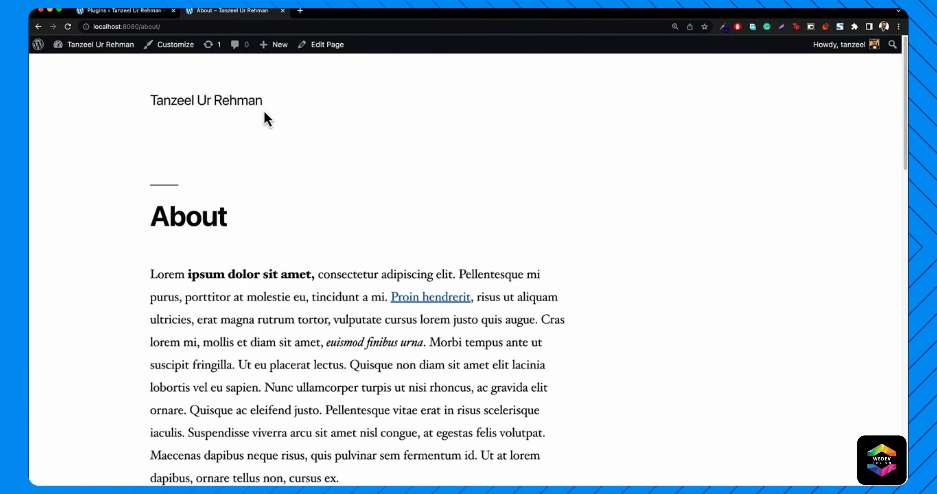
- Edit the About page and scroll through the block inserter's list of blocks
left_click(321, 48)
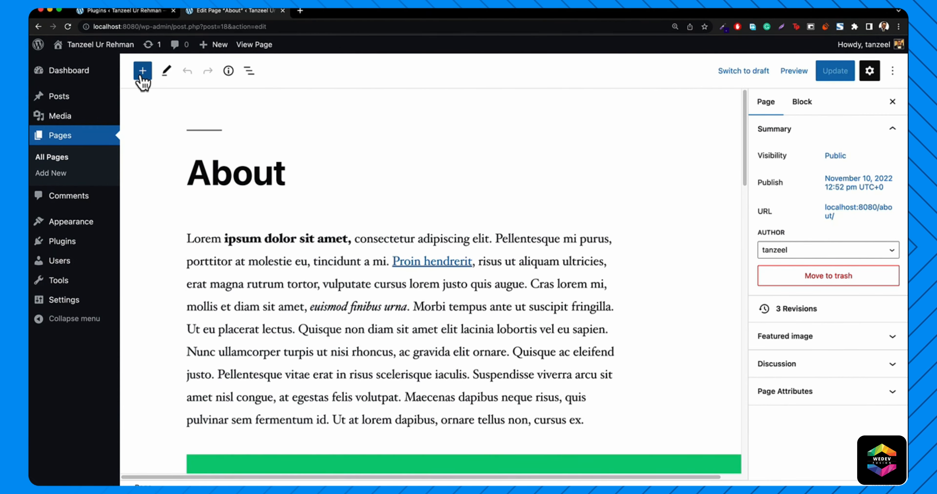
left_click(143, 77)
scroll(194, 293, "down", 6)
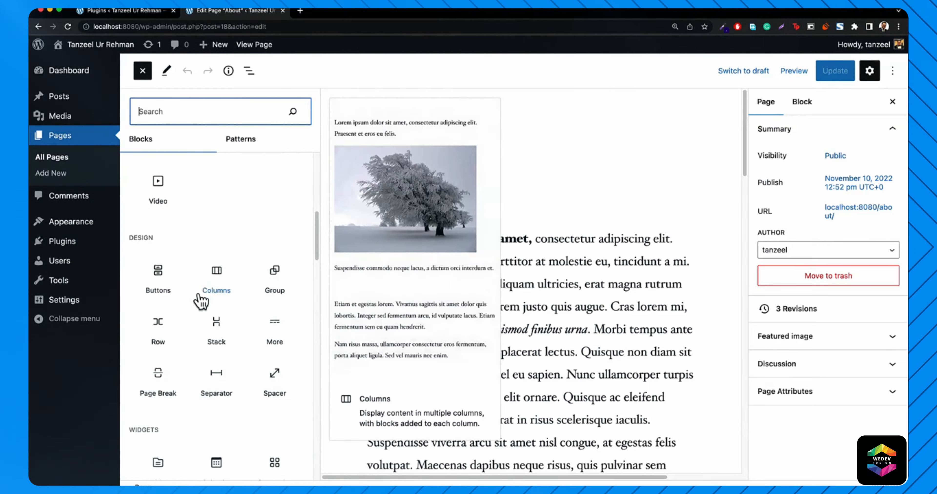
scroll(199, 300, "down", 10)
scroll(220, 322, "down", 6)
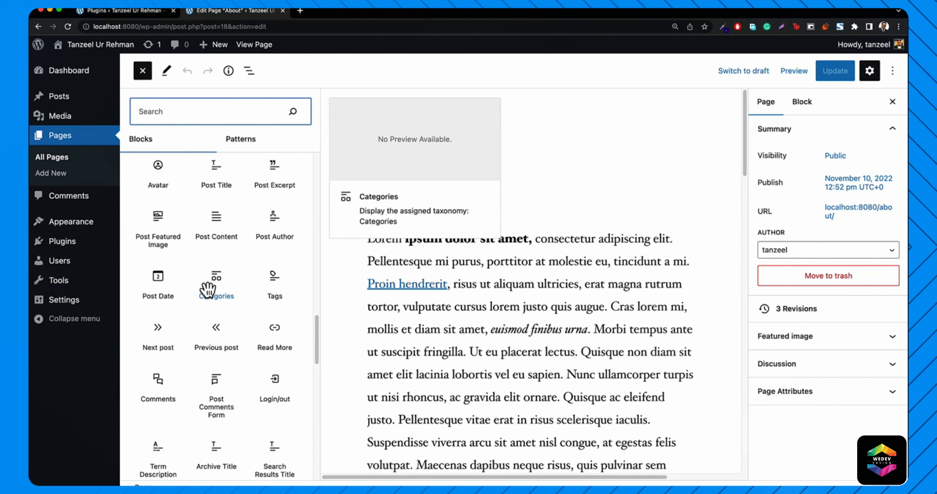
scroll(262, 331, "up", 20)
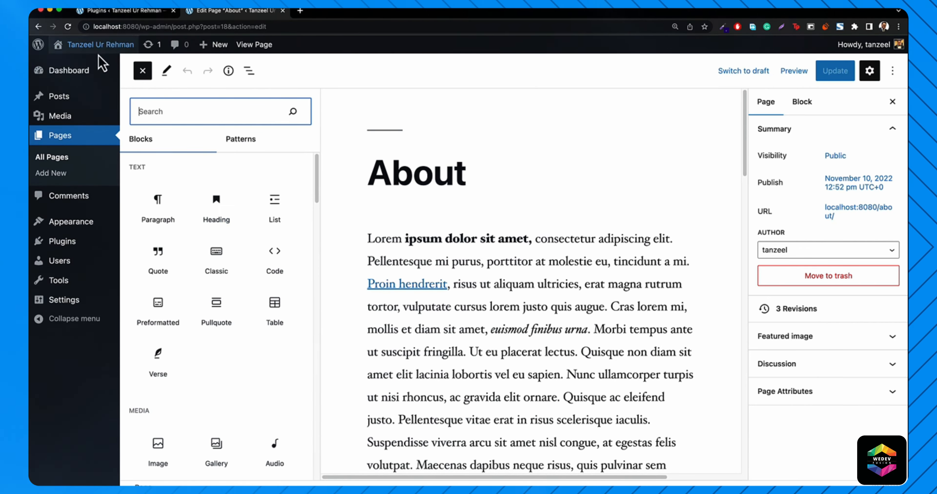
- Search Add Plugins for 'contact form', install Contact Form 7, and view Installed Plugins
left_click(116, 11)
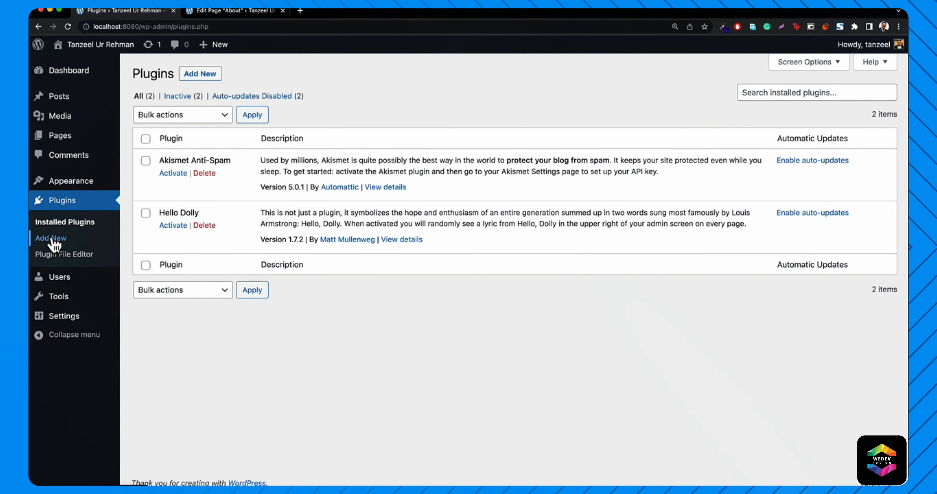
mouse_move(64, 185)
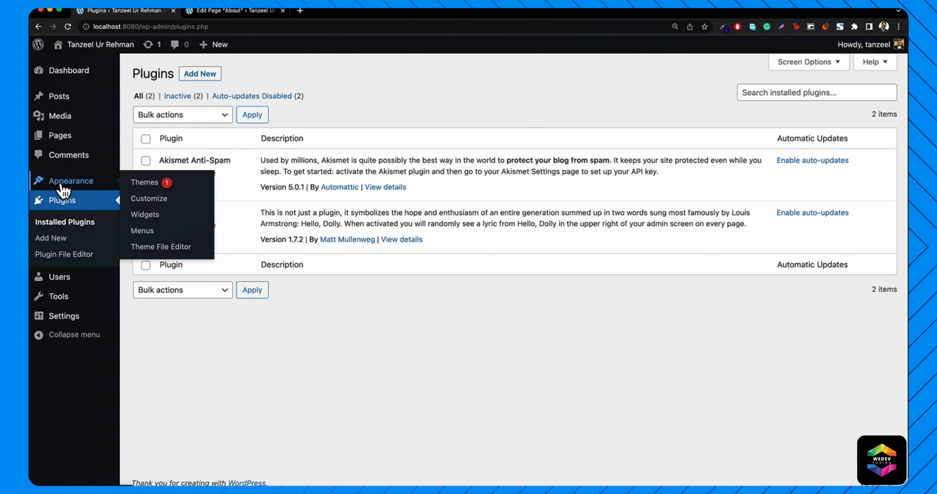
left_click(54, 239)
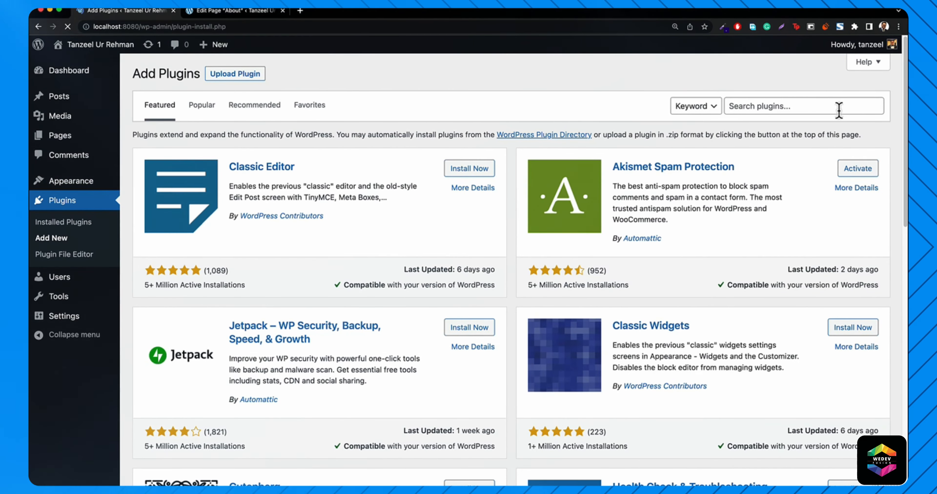
left_click(818, 106)
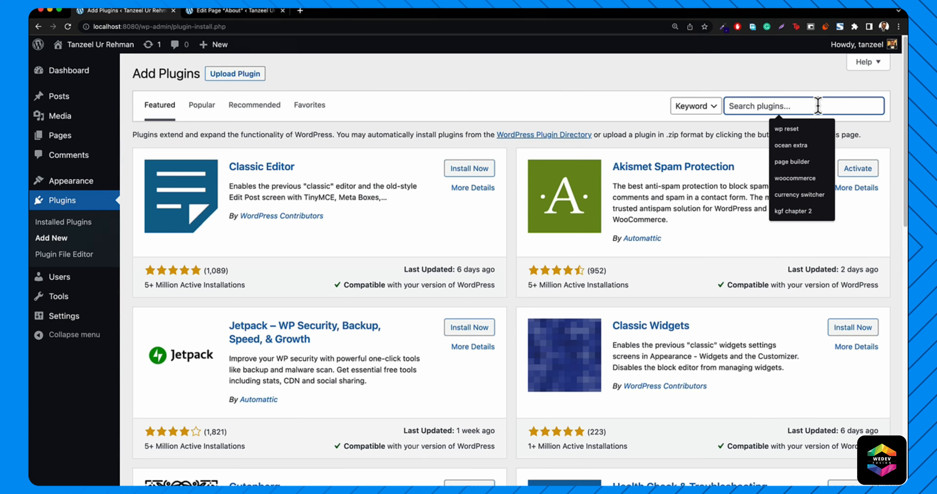
type("contact f")
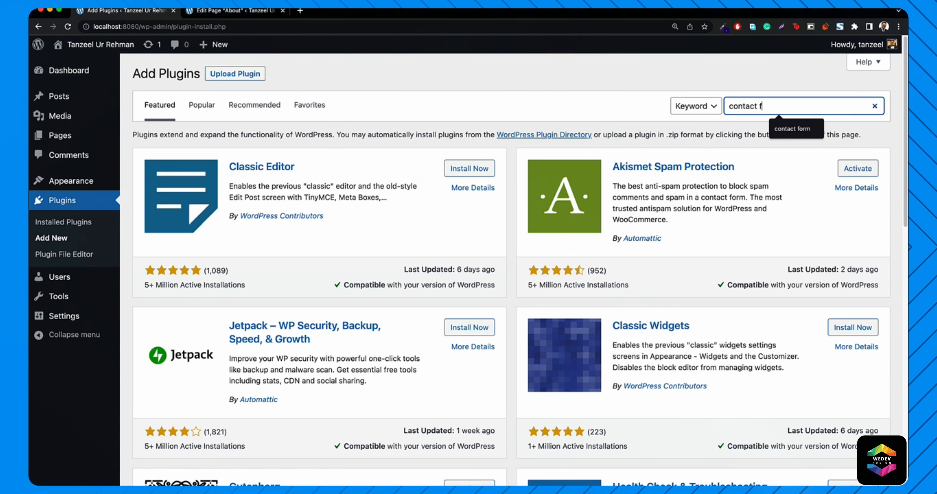
type("orm")
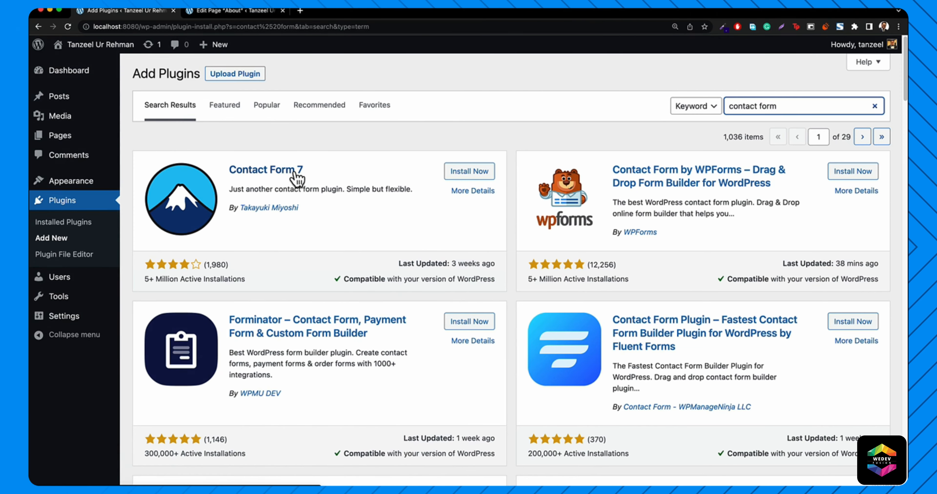
left_click(469, 172)
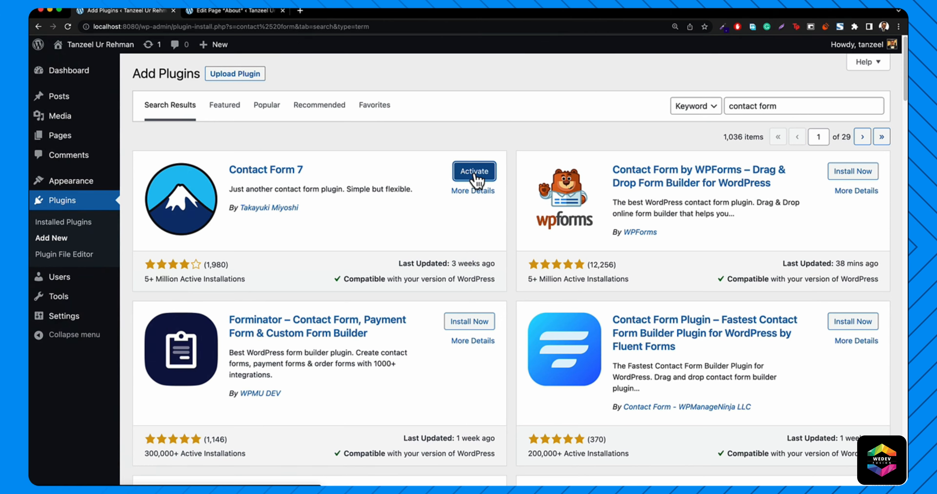
left_click(64, 225)
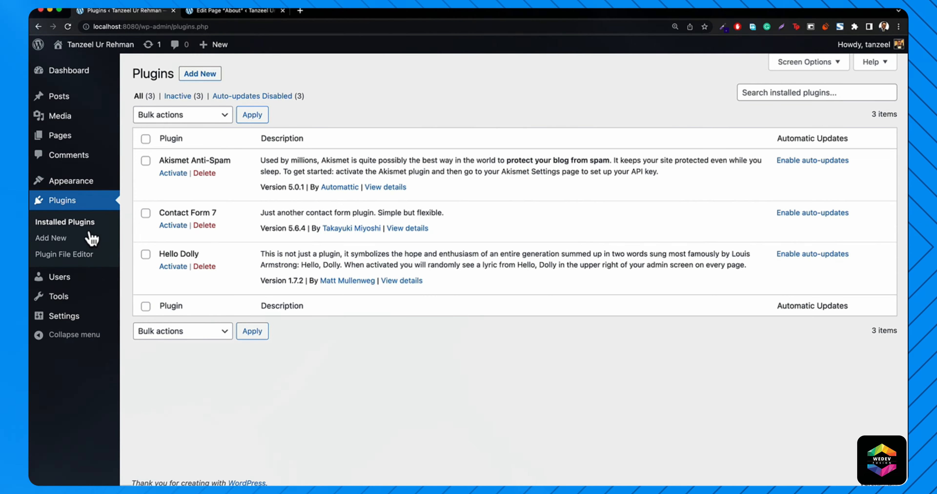
- Activate the Contact Form 7 plugin from the installed plugins list
left_click(169, 228)
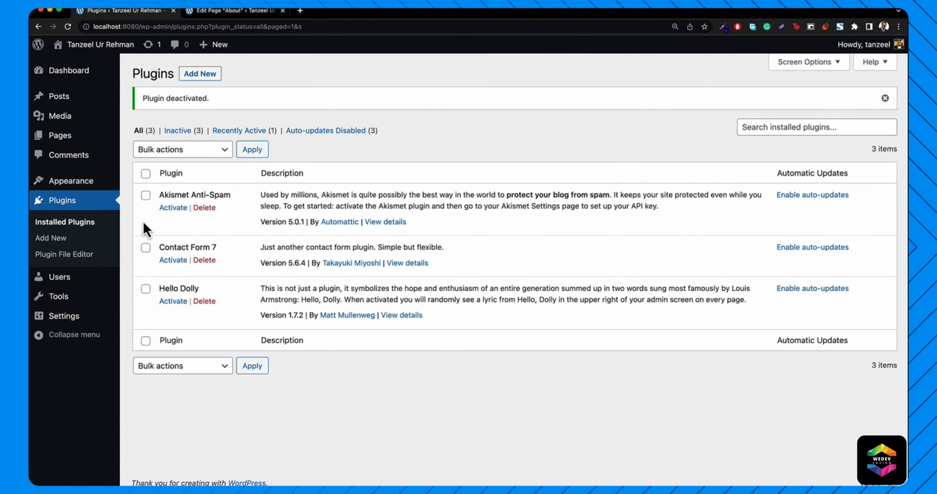
left_click(173, 260)
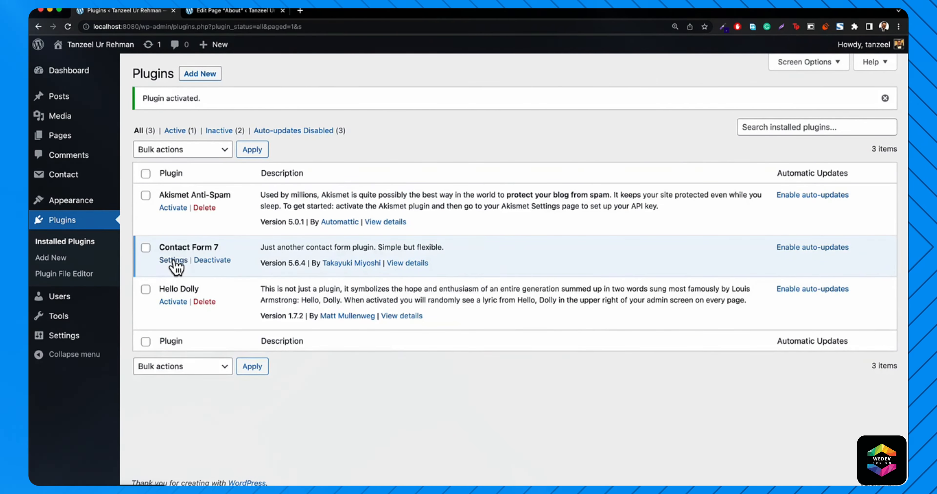
mouse_move(49, 201)
mouse_move(55, 184)
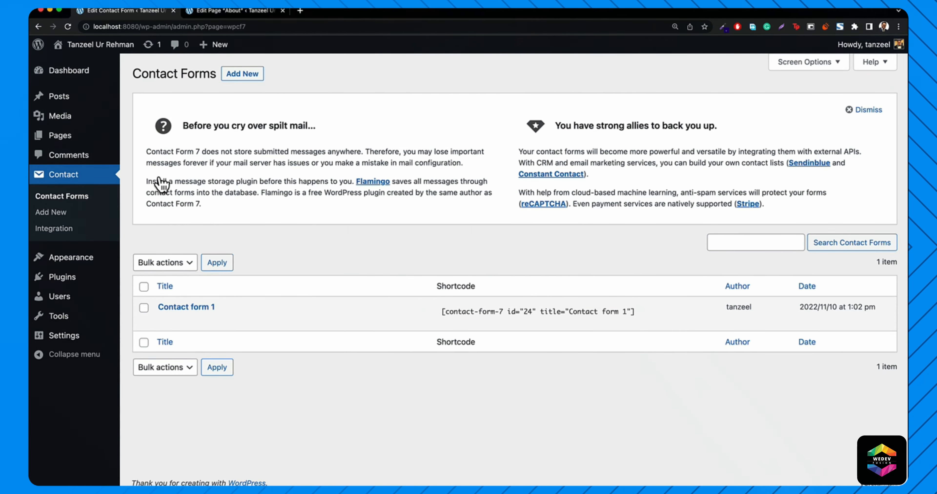
- Copy the [contact-form-7 id="24" title="Contact form 1"] shortcode and return to the About page editor
mouse_move(164, 325)
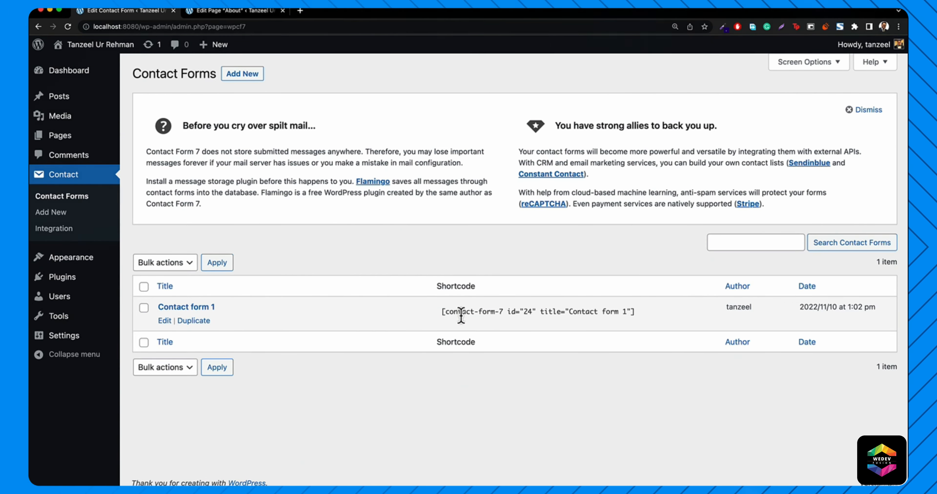
left_click(461, 315)
left_click_drag(461, 316, 462, 316)
key("super+a")
key("super+c")
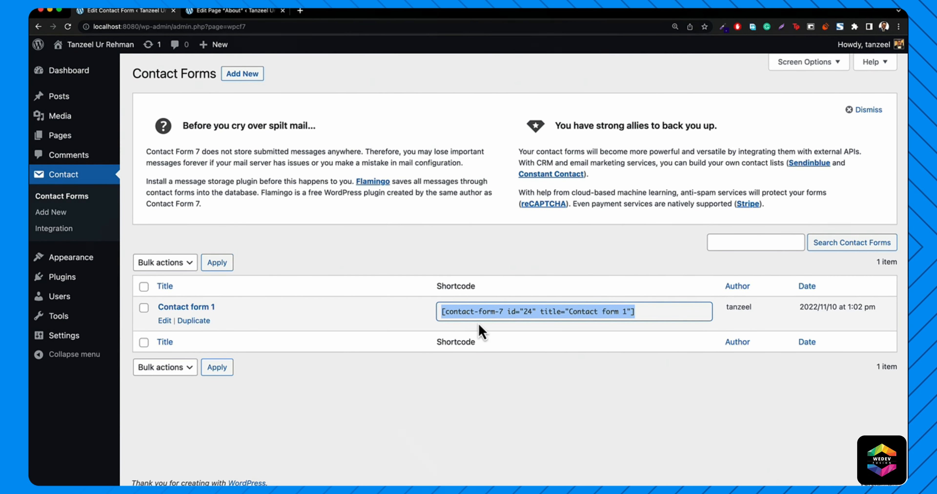
left_click(231, 16)
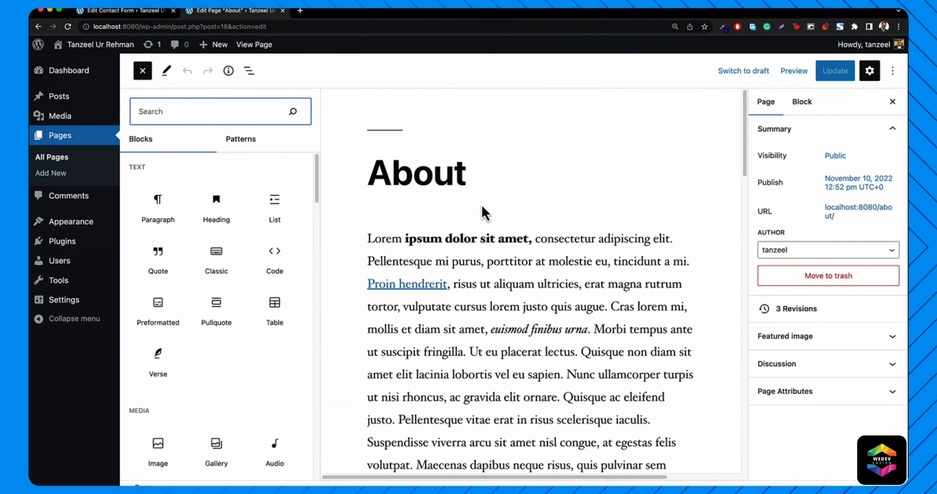
- Paste the Contact form 1 shortcode into a new block after the last paragraph and update the page
scroll(485, 214, "down", 20)
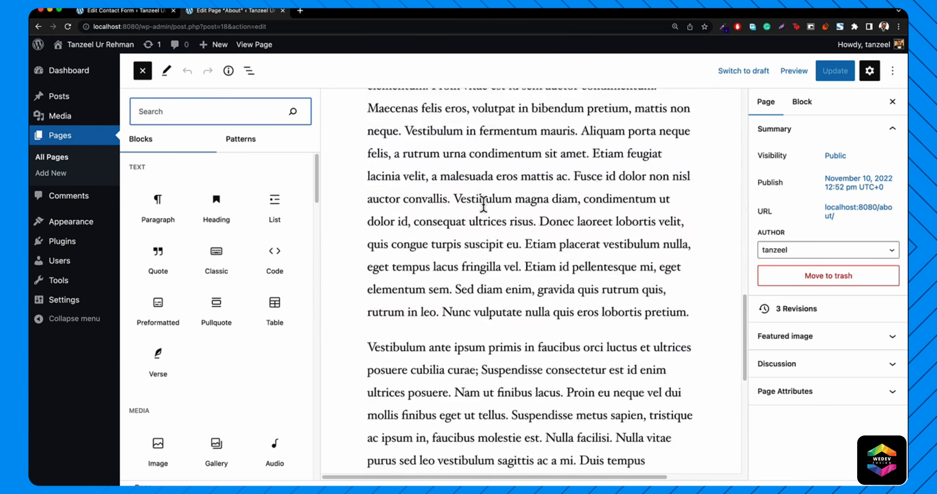
scroll(502, 218, "down", 10)
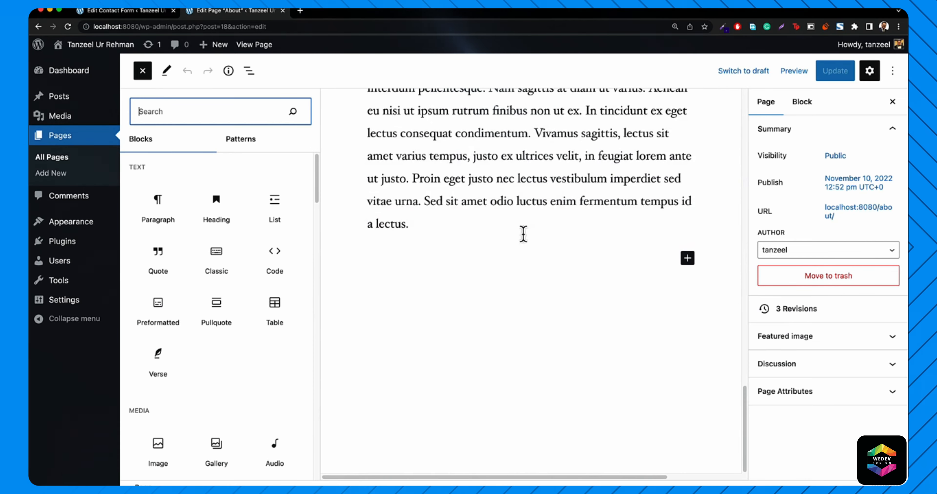
left_click(420, 225)
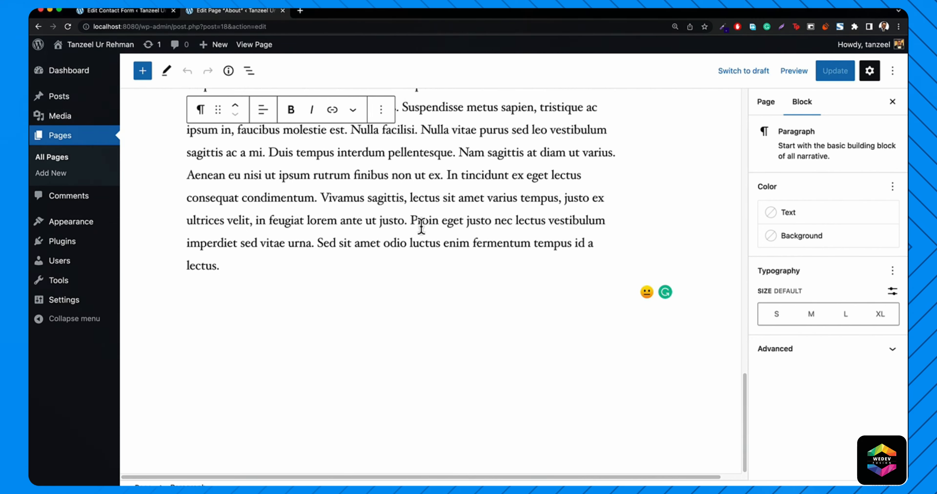
key("Return")
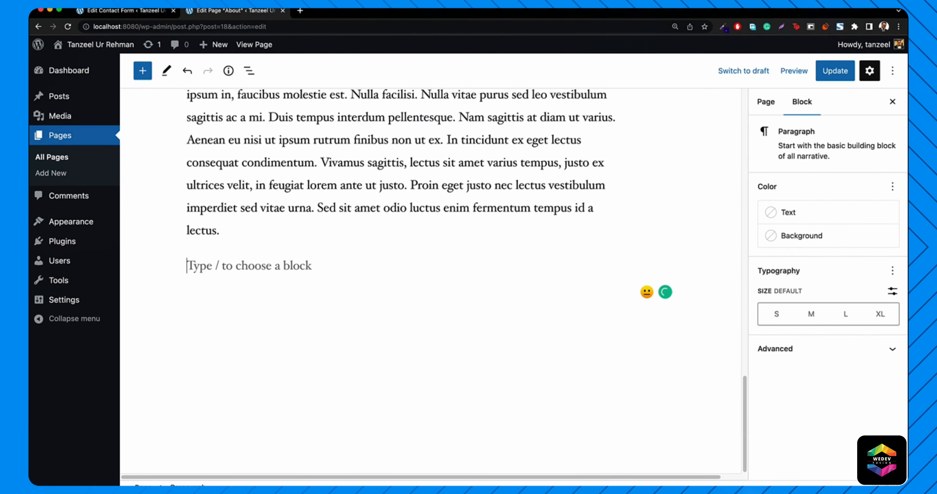
key("super+v")
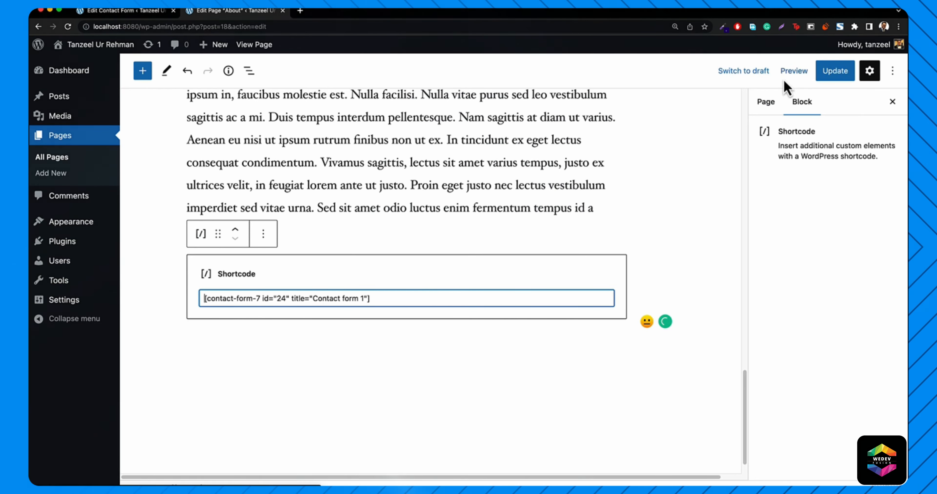
left_click(834, 74)
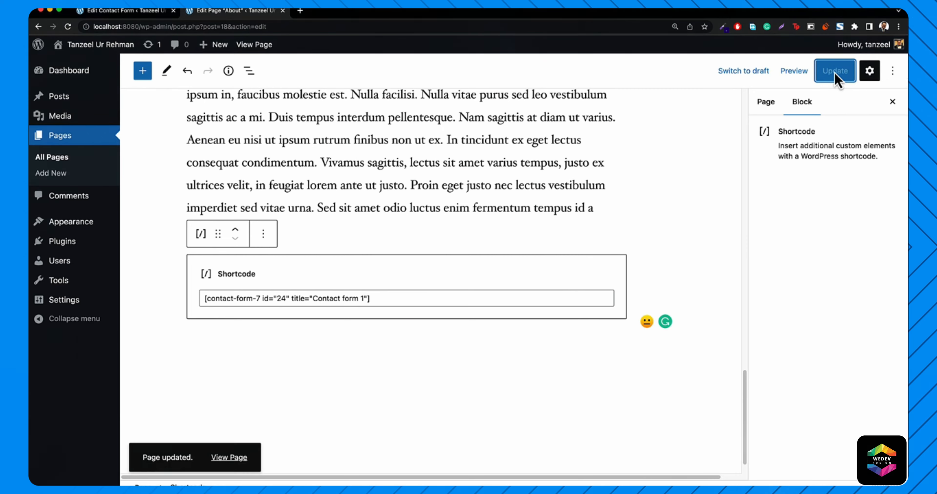
- View the live About page and scroll through the embedded contact form
left_click(243, 50)
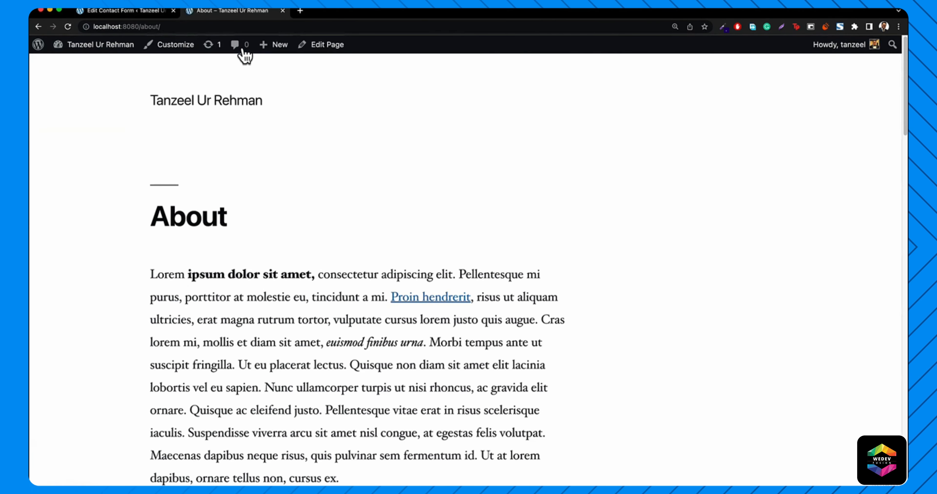
scroll(270, 184, "down", 15)
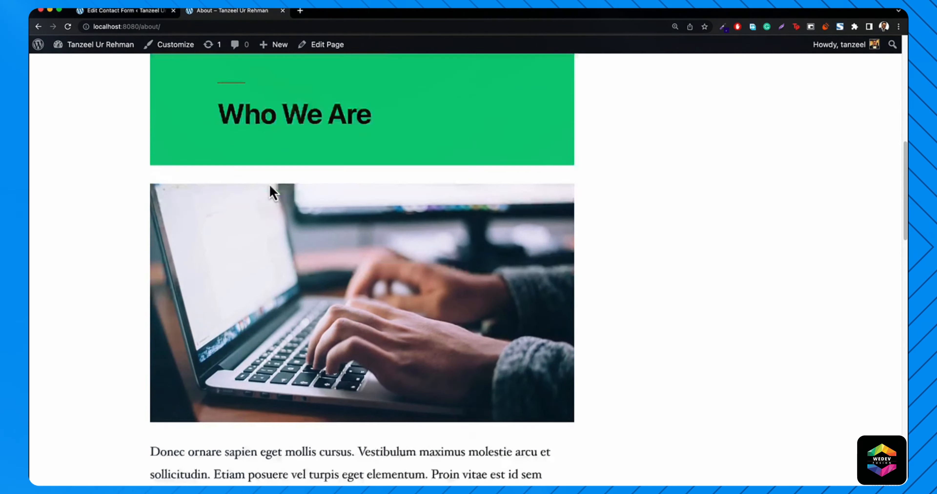
scroll(270, 183, "down", 20)
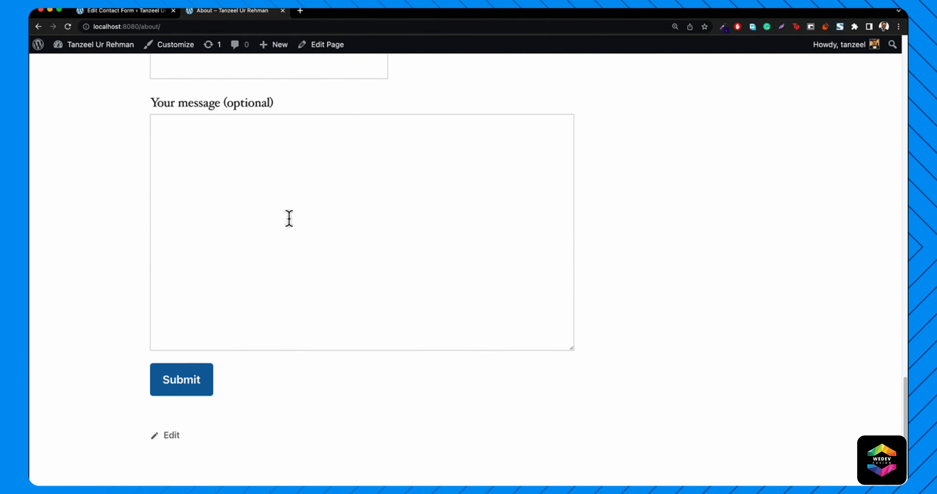
scroll(288, 217, "up", 6)
scroll(266, 235, "up", 3)
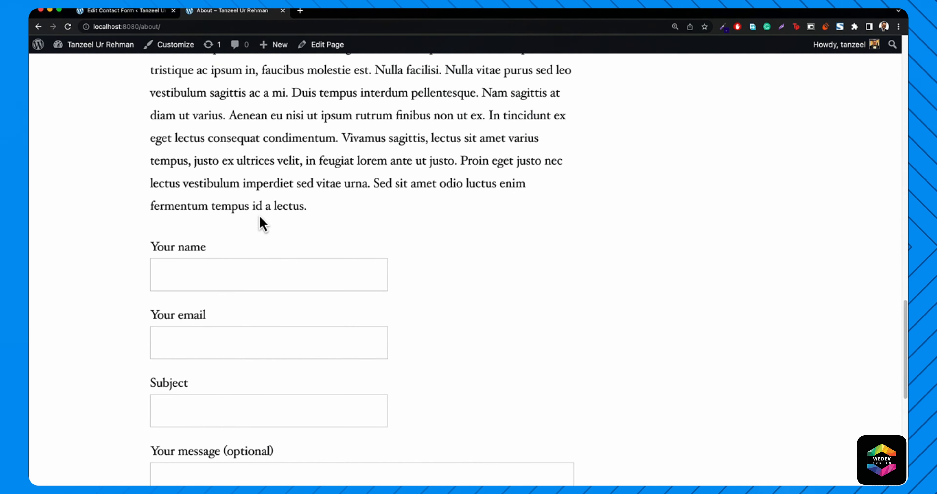
left_click(120, 11)
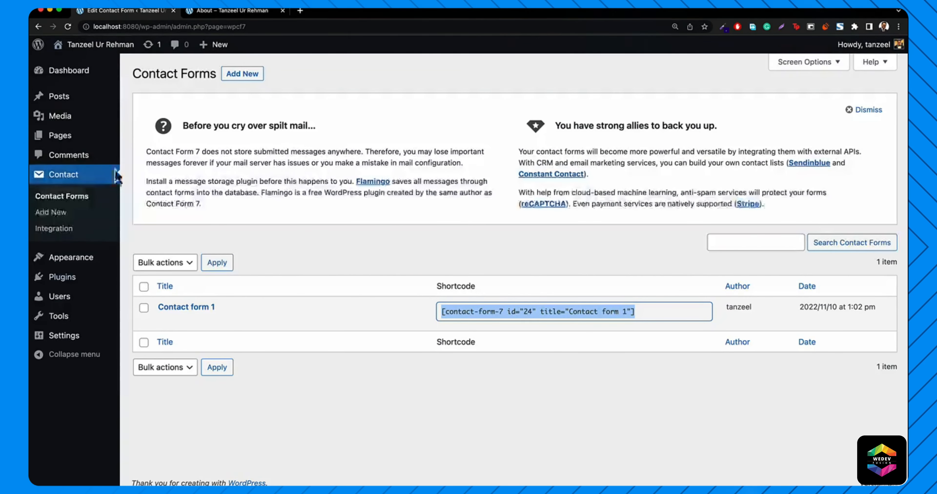
- Deactivate and delete Contact Form 7, leaving Akismet Anti-Spam and Hello Dolly installed
mouse_move(69, 291)
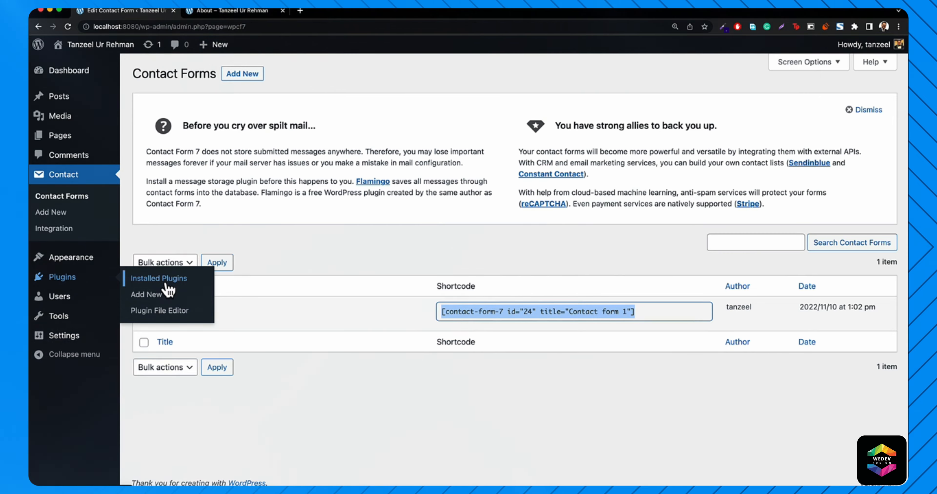
left_click(167, 283)
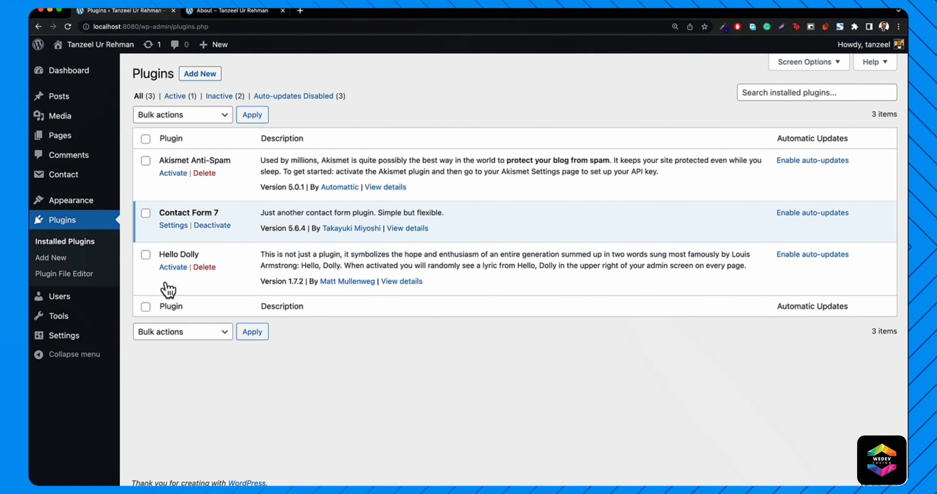
left_click(213, 226)
left_click(206, 260)
left_click(547, 88)
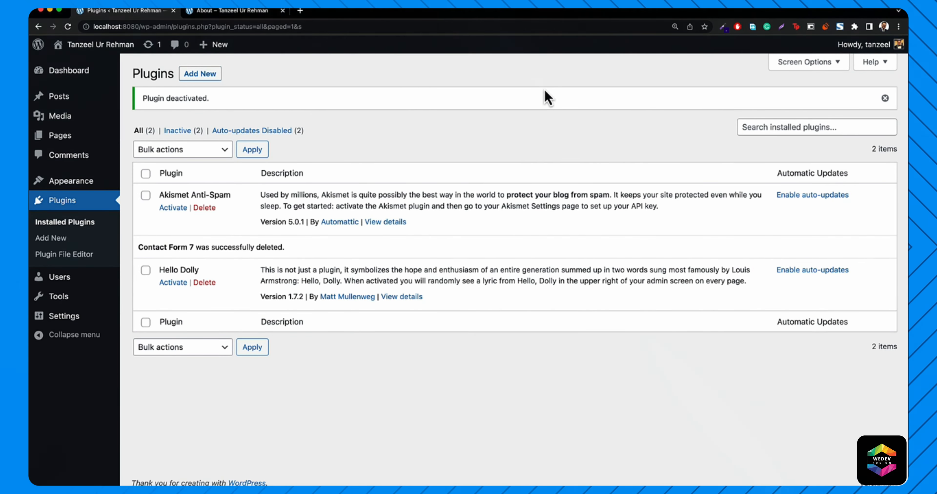
left_click(228, 14)
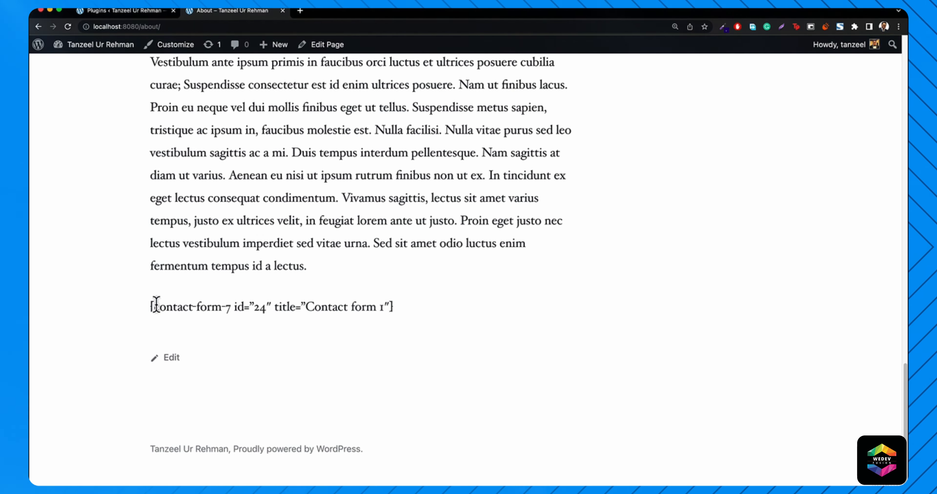
- Check that the live About page now shows only the bare shortcode text, then return to the admin Users menu
left_click_drag(151, 307, 412, 304)
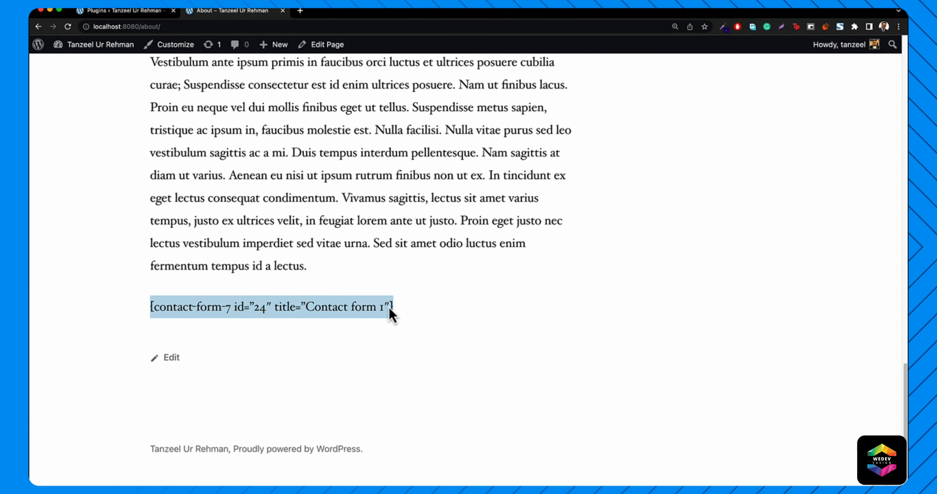
left_click(250, 336)
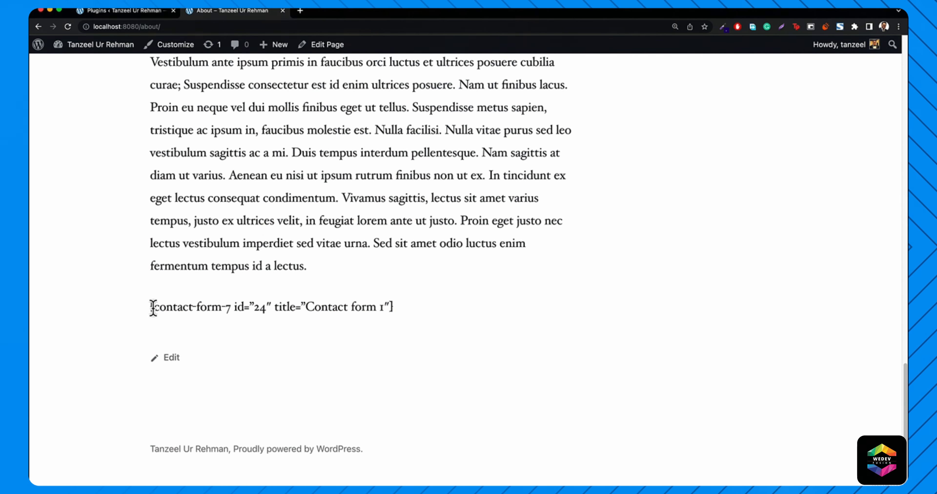
left_click_drag(154, 307, 230, 313)
left_click(237, 329)
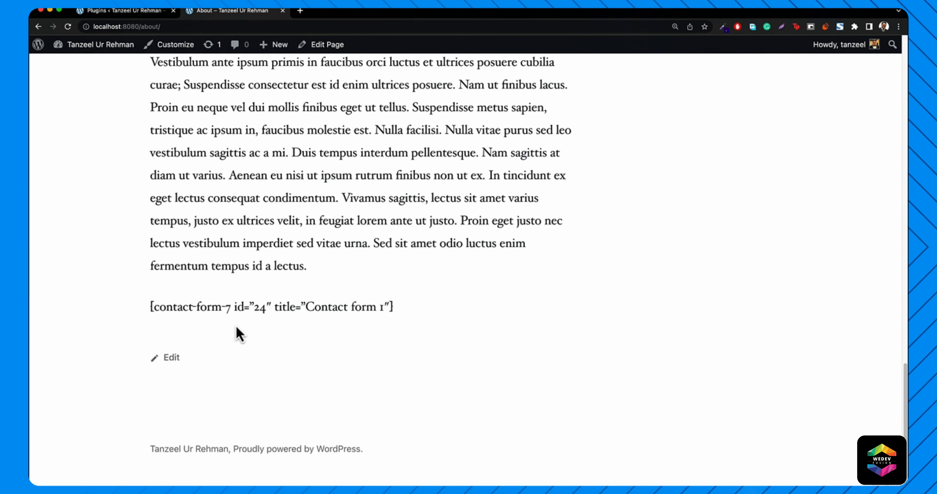
left_click(146, 12)
mouse_move(56, 283)
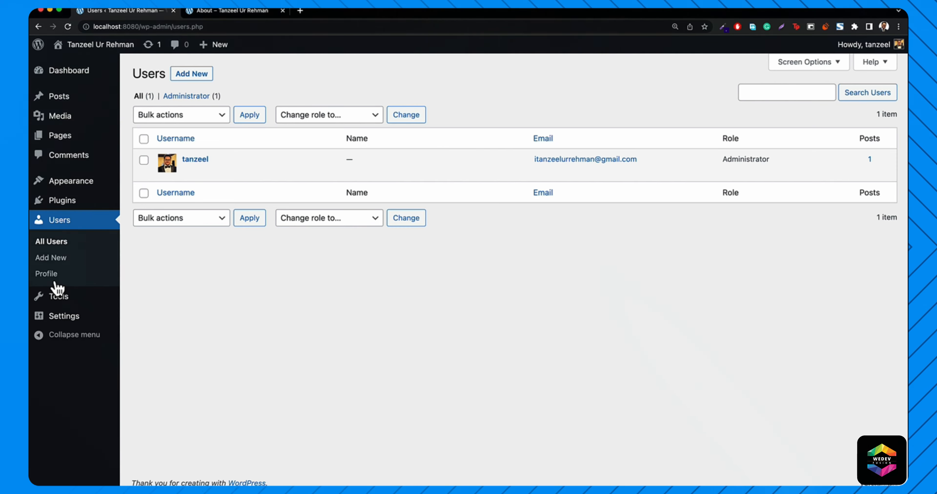
- Start a new user, review the Role options leaving Subscriber, then go to your own Profile
mouse_move(199, 53)
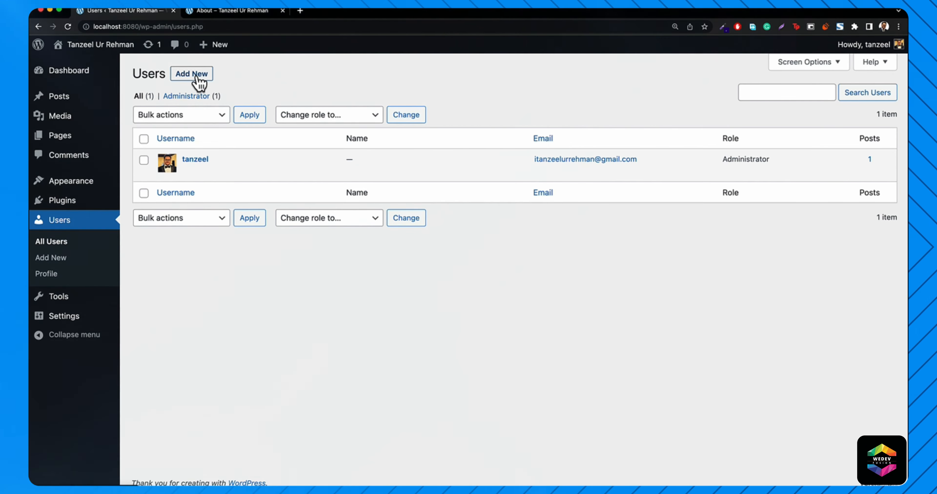
left_click(196, 75)
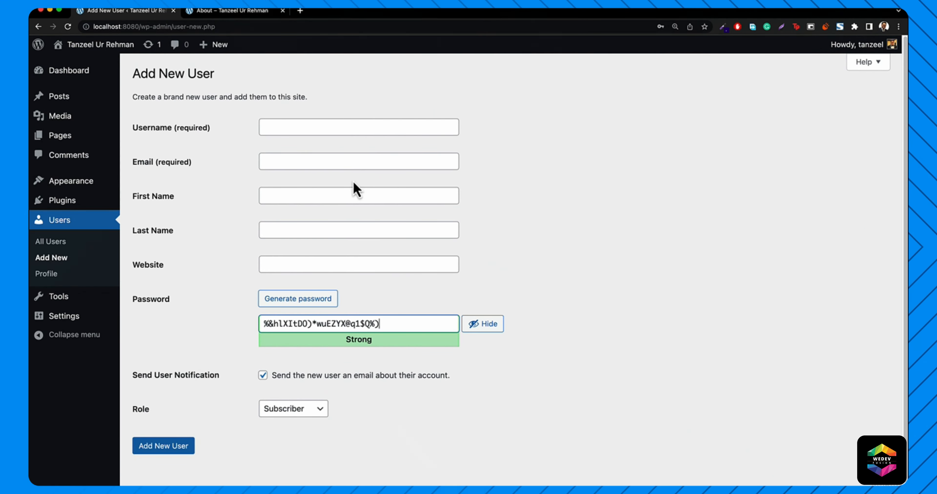
left_click(280, 308)
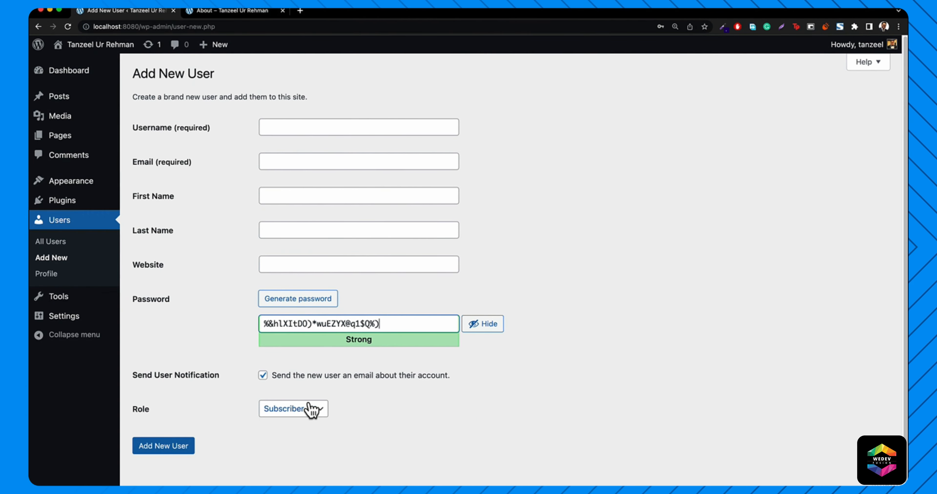
left_click(295, 410)
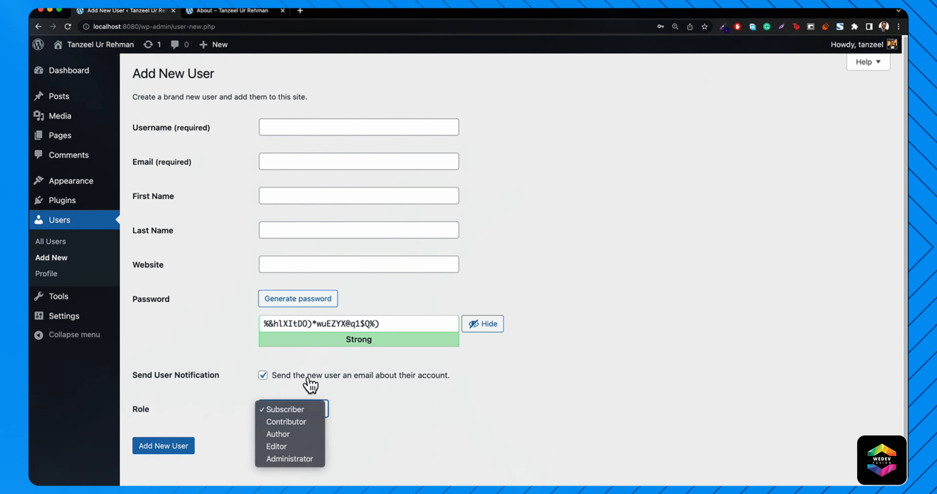
left_click(220, 418)
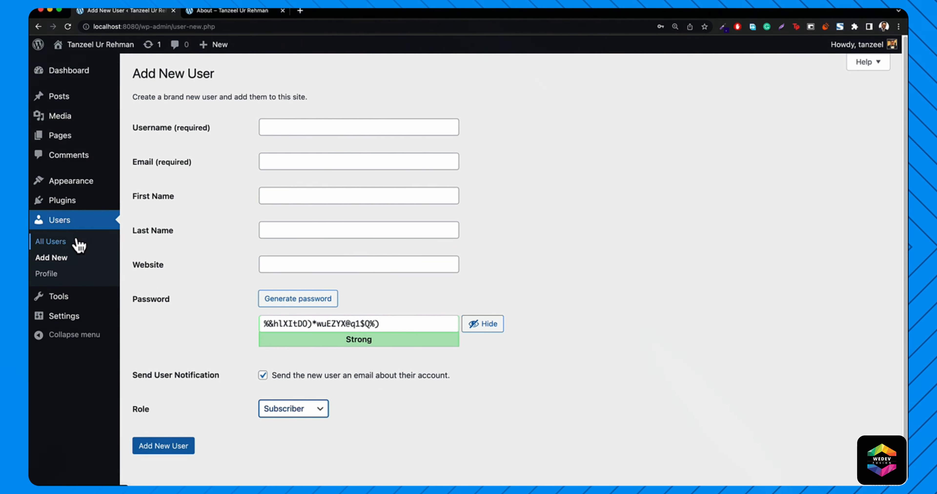
left_click(46, 278)
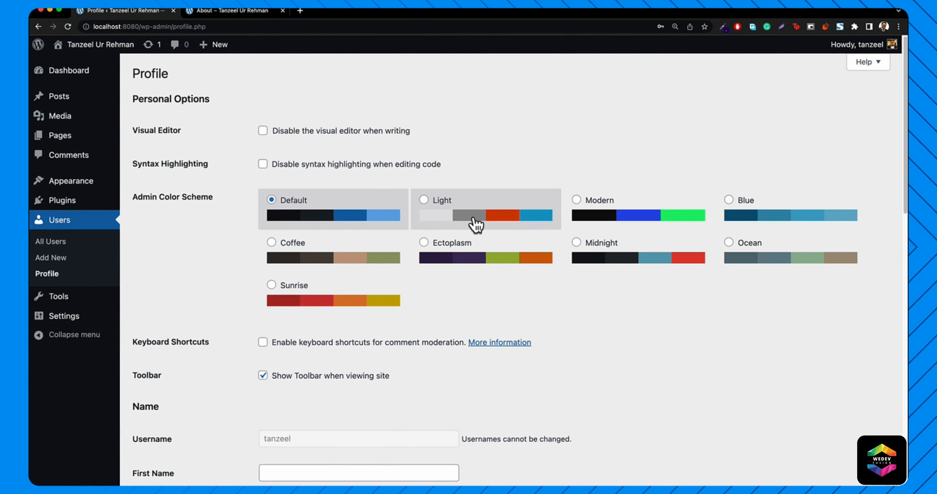
- Preview the Light scheme but keep Default, set a confirmed very weak new password, and update the profile
left_click(475, 224)
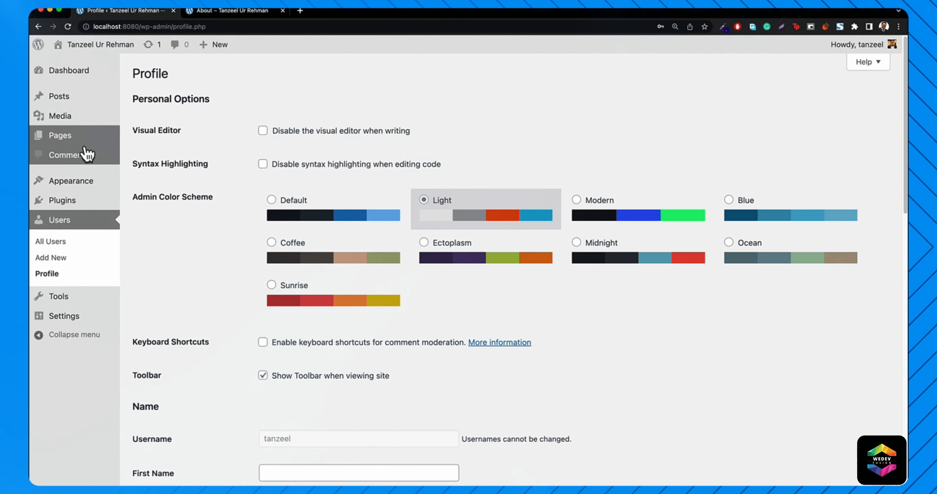
left_click(307, 226)
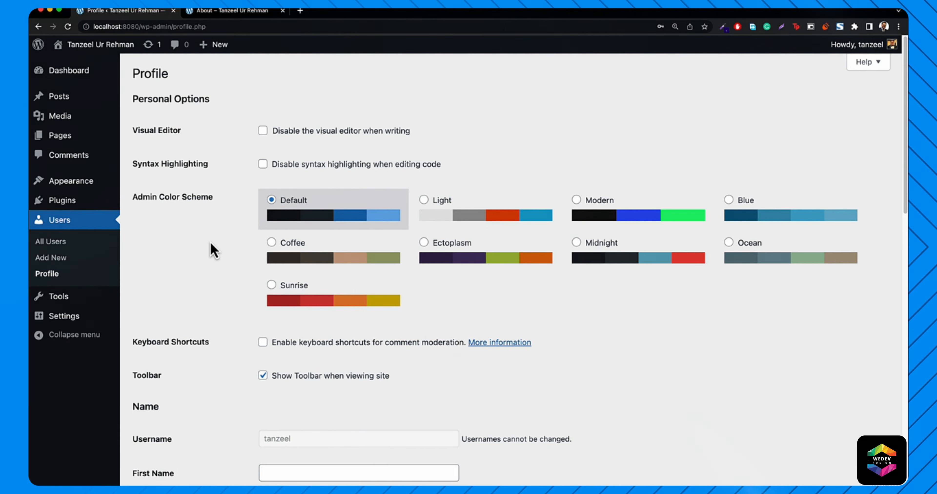
scroll(215, 251, "down", 15)
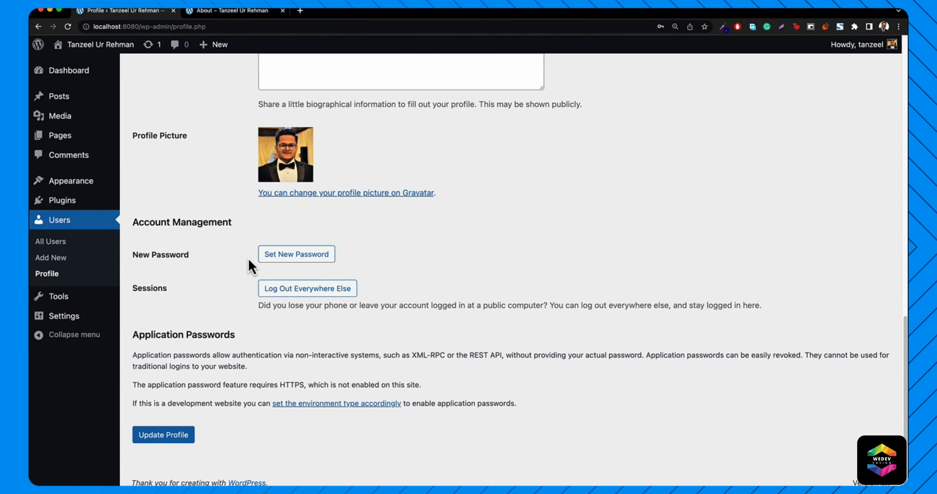
left_click(323, 260)
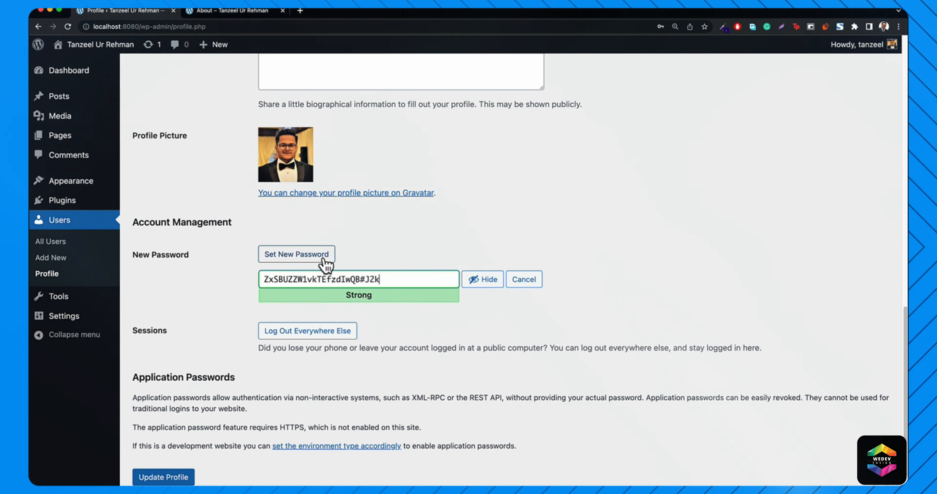
triple_click(368, 279)
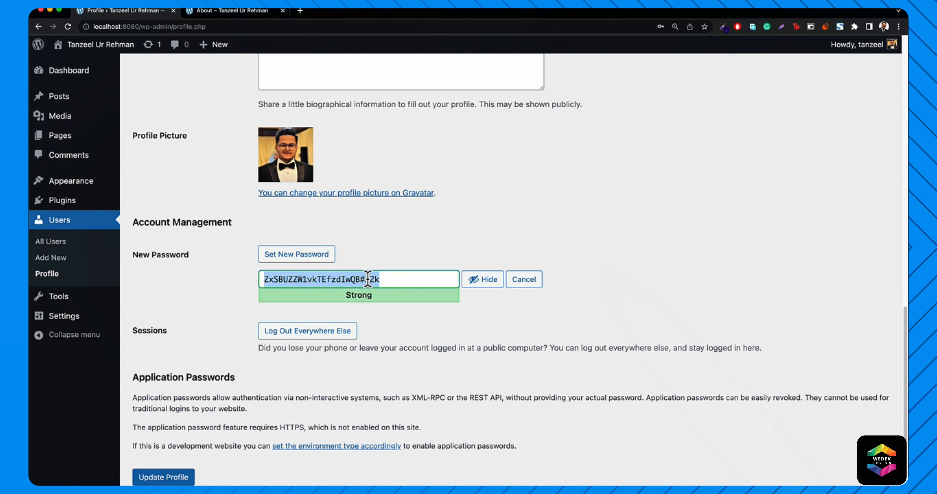
type("qwerty")
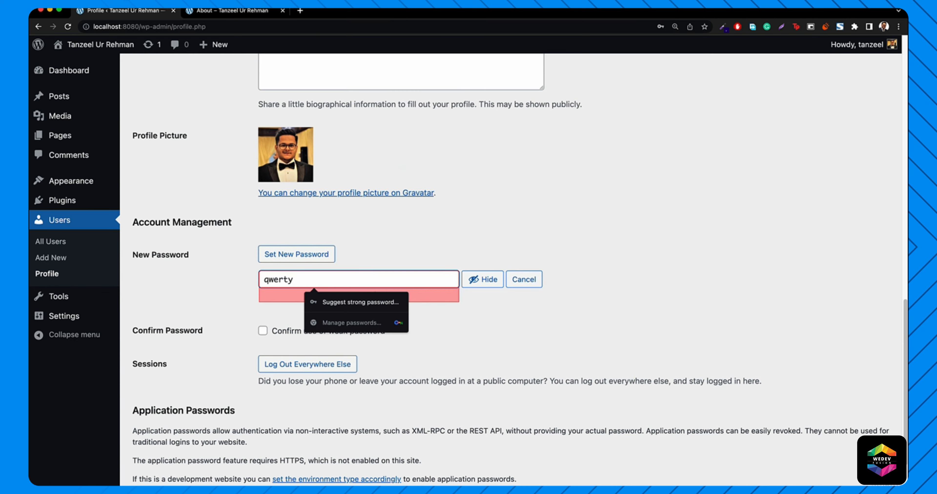
left_click(280, 333)
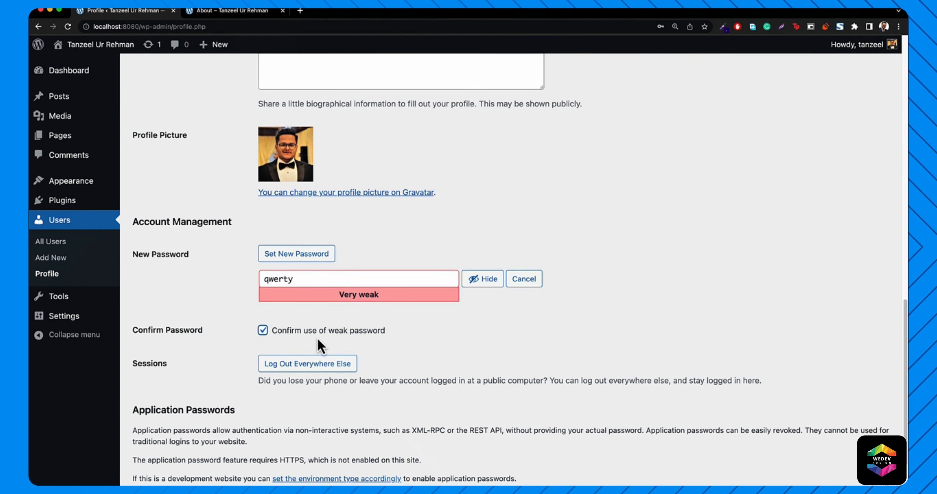
scroll(320, 347, "down", 3)
left_click(158, 437)
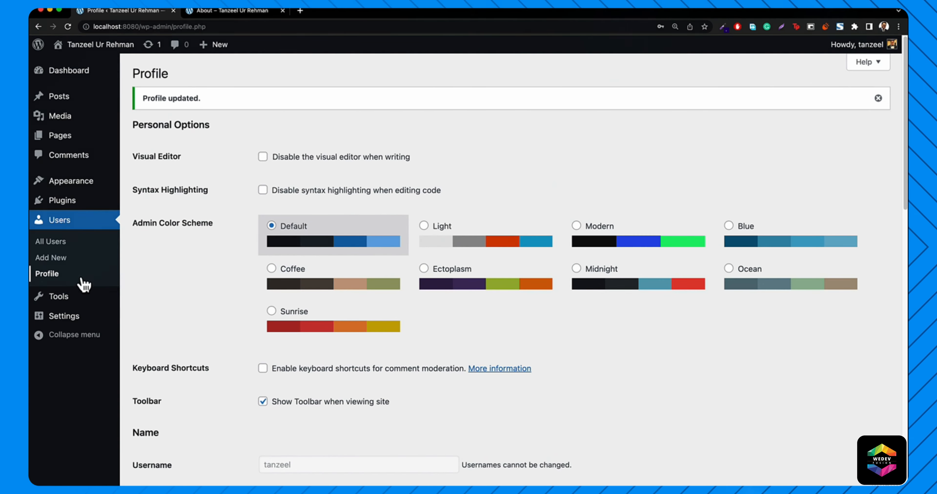
- Open Settings > General, then collapse and re-expand the admin sidebar
mouse_move(58, 316)
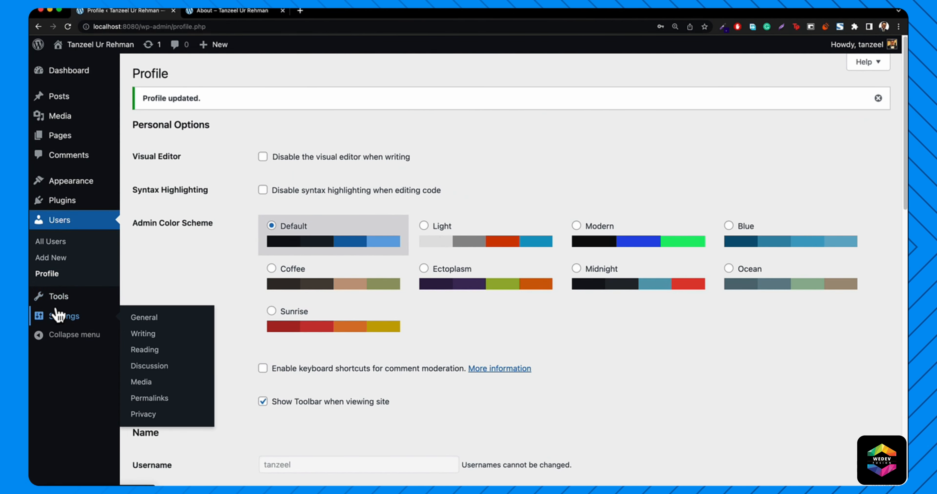
mouse_move(56, 300)
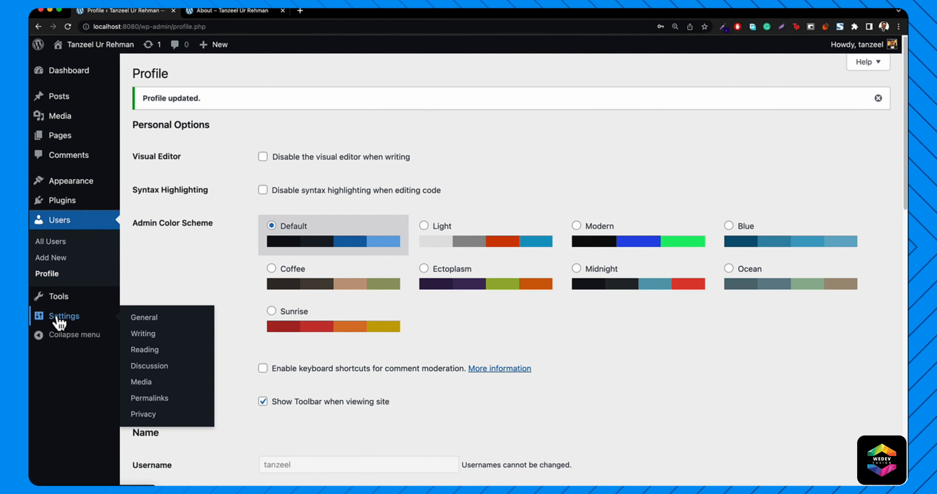
left_click(145, 319)
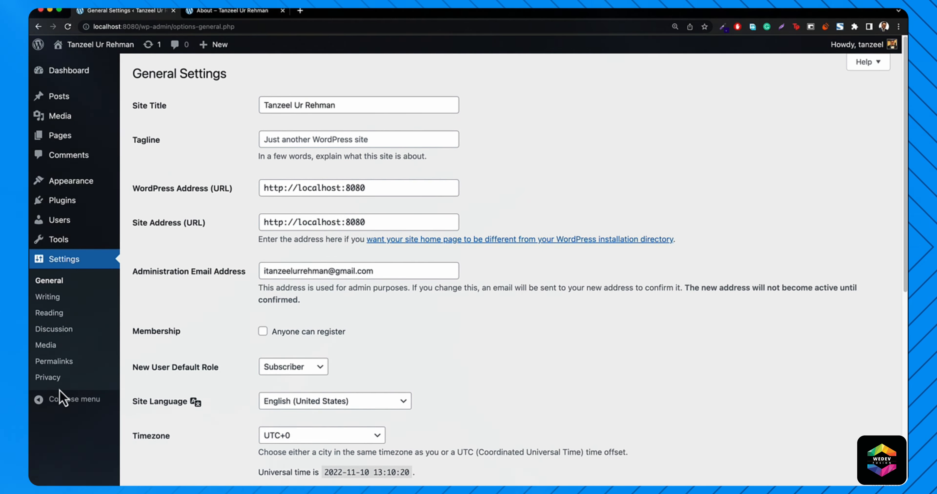
left_click(69, 404)
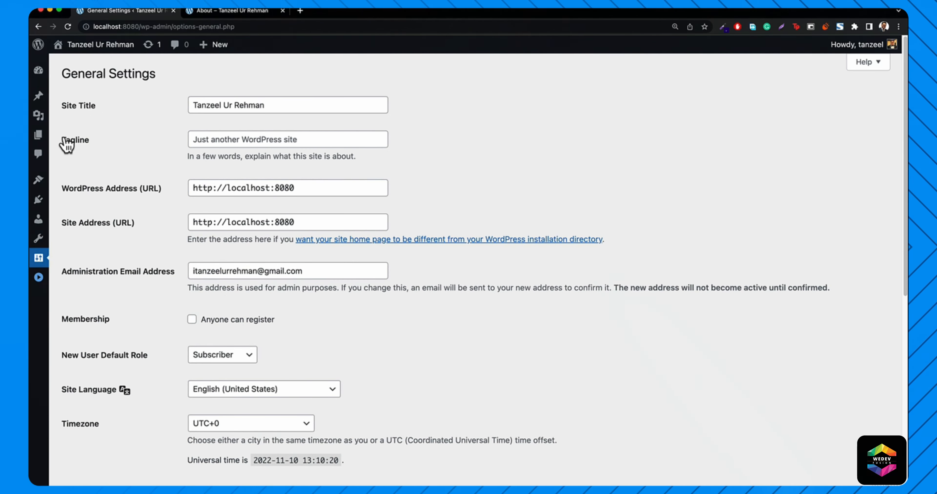
left_click(38, 279)
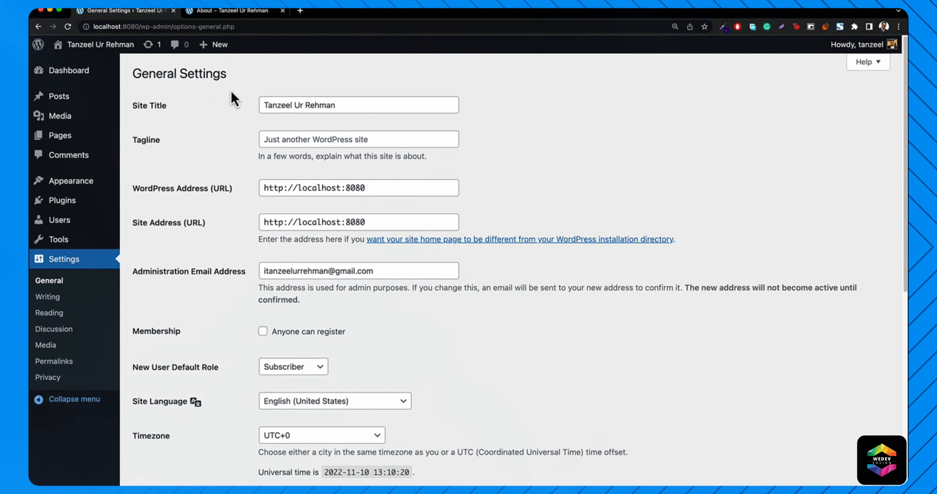
- Load itanzeel.com in a new browser tab
left_click(300, 11)
type("itanzeel.com")
key("Return")
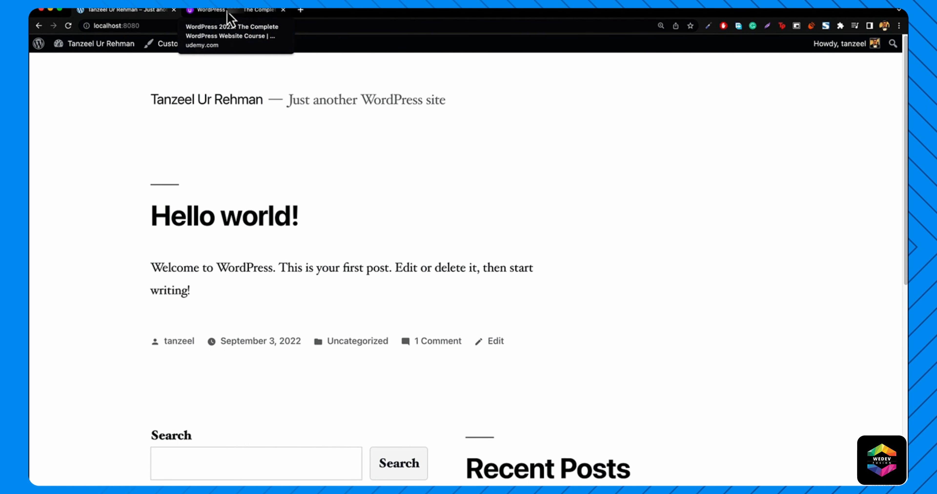
- Check the Udemy lecture's playback speed options, then close the Udemy tab
left_click(226, 12)
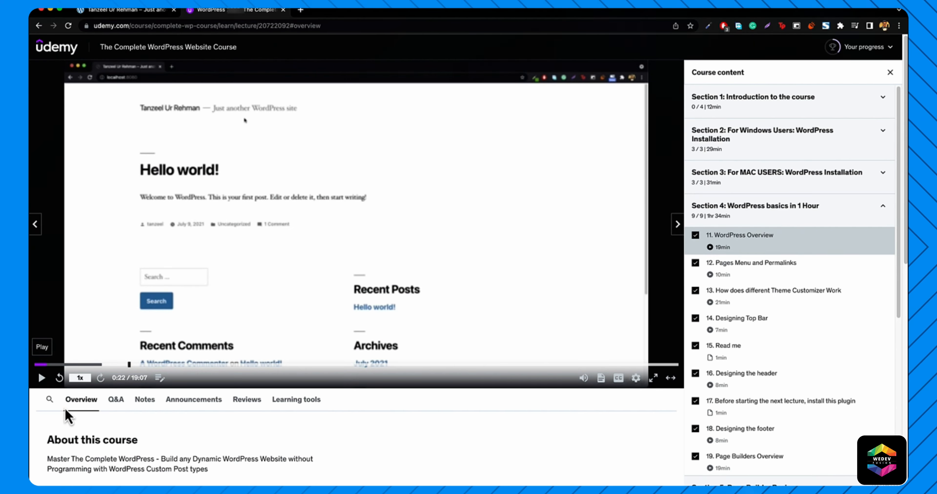
left_click(77, 378)
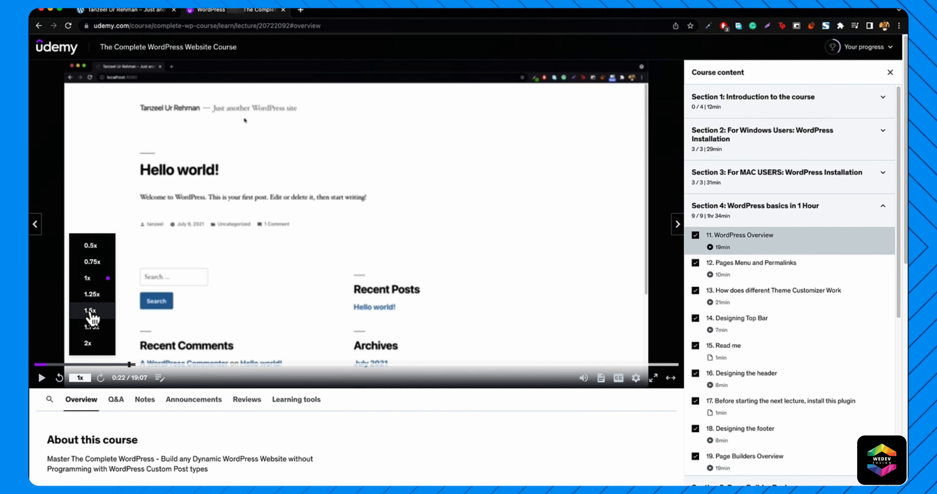
left_click(283, 10)
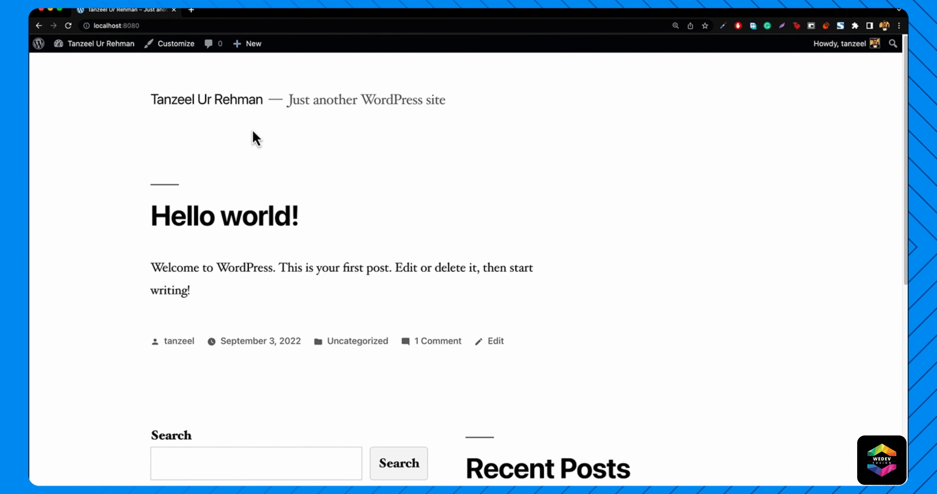
- Visit Themes, then trash Sample Page from All Pages and start a new page
mouse_move(92, 57)
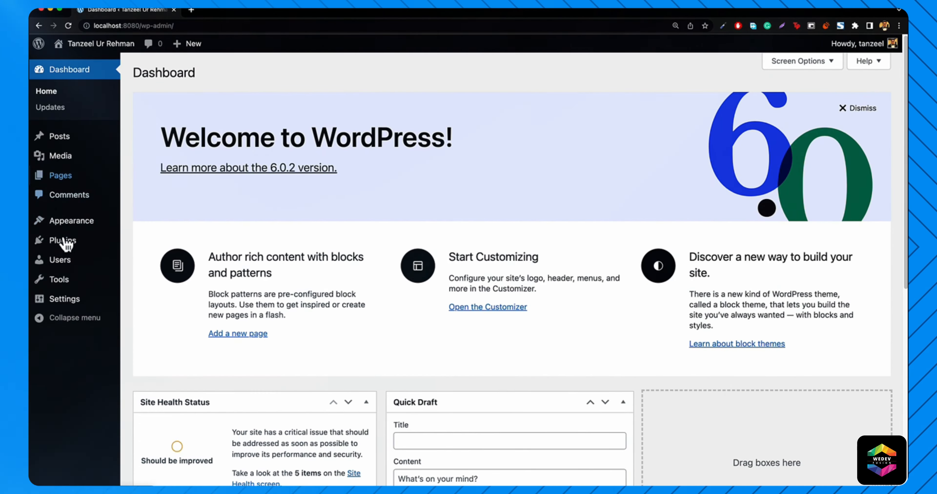
mouse_move(74, 225)
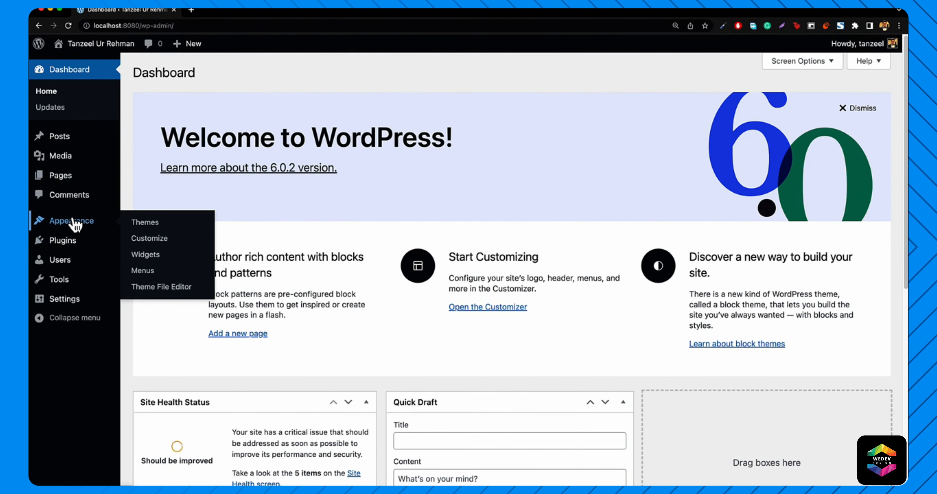
left_click(145, 223)
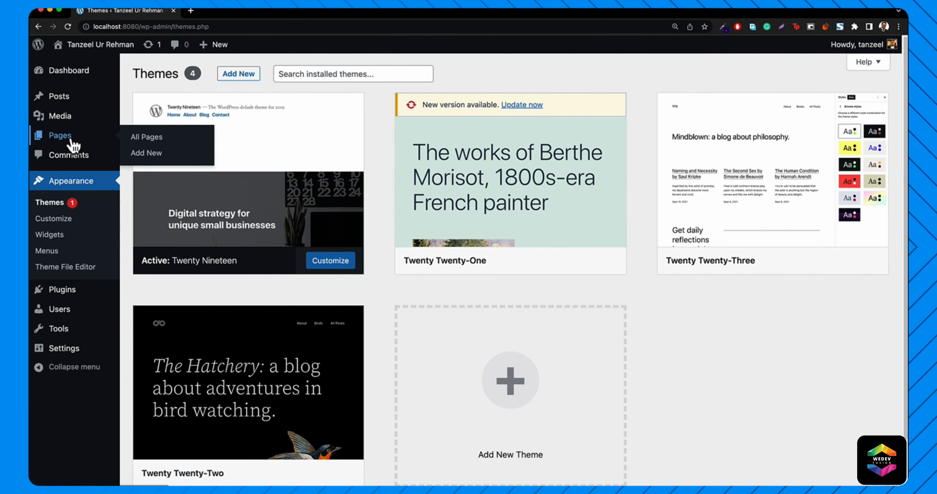
left_click(74, 145)
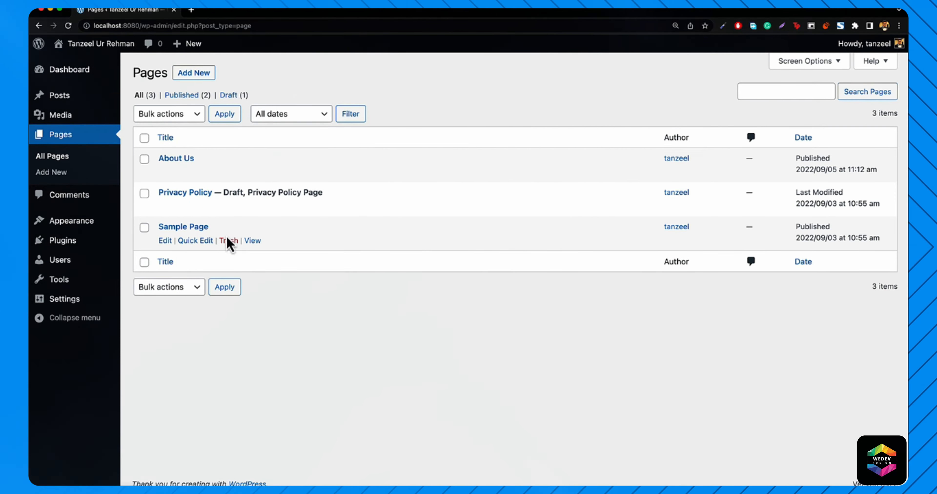
mouse_move(177, 234)
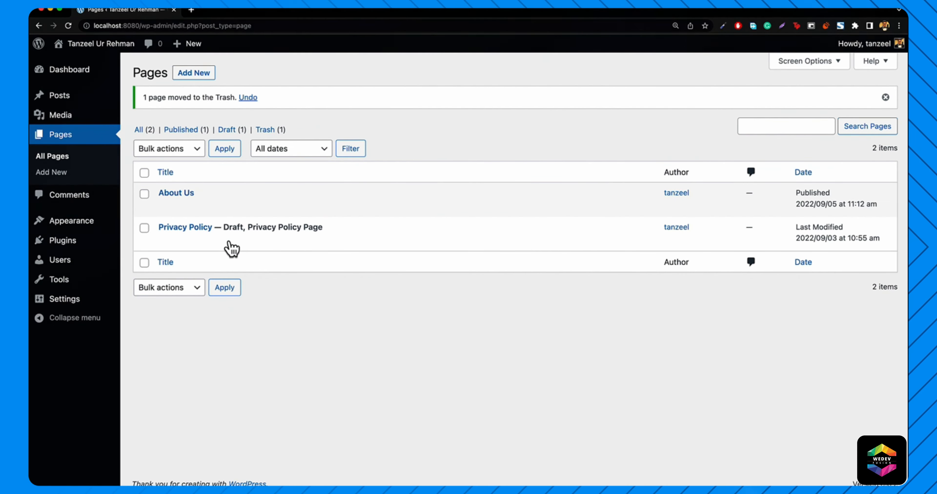
left_click(192, 74)
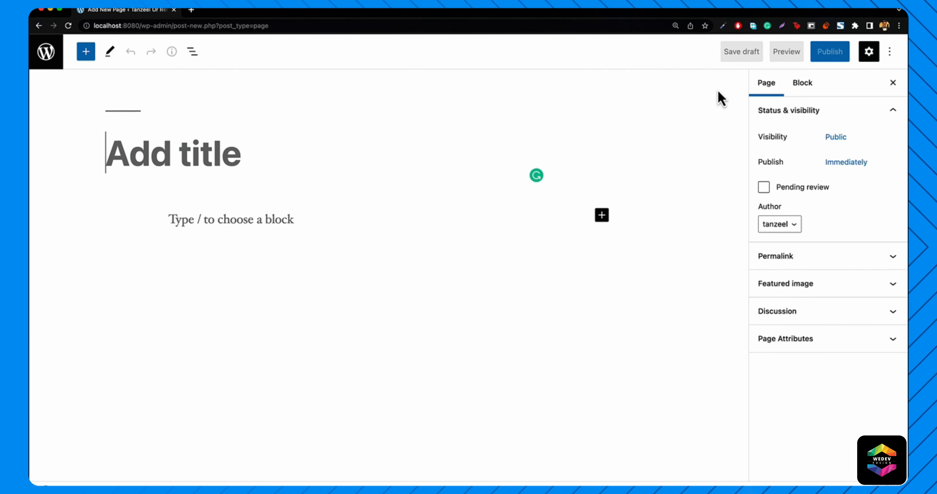
- Turn off fullscreen editing and title the new page 'Home'
left_click(889, 53)
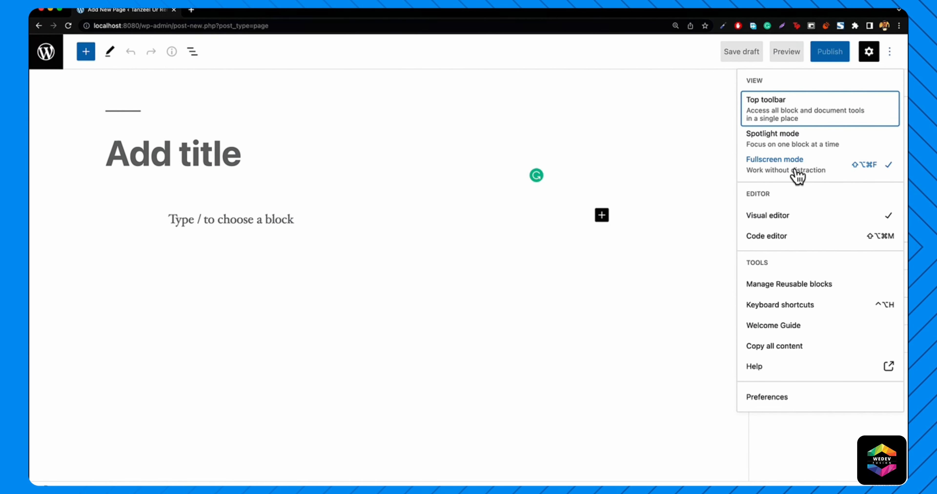
left_click(790, 177)
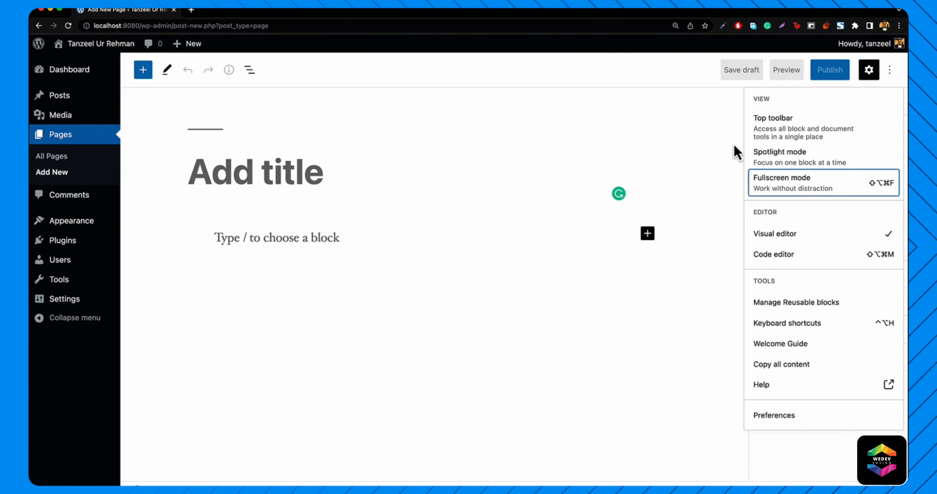
left_click(891, 71)
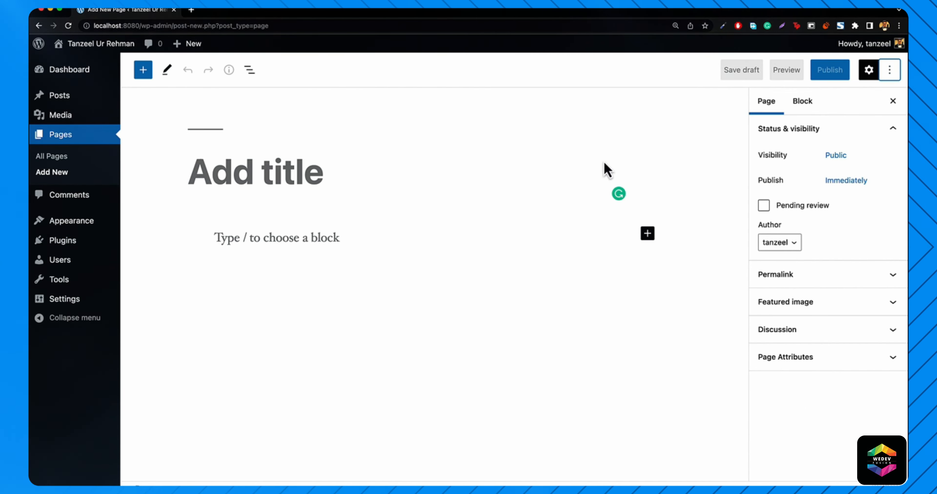
left_click(273, 166)
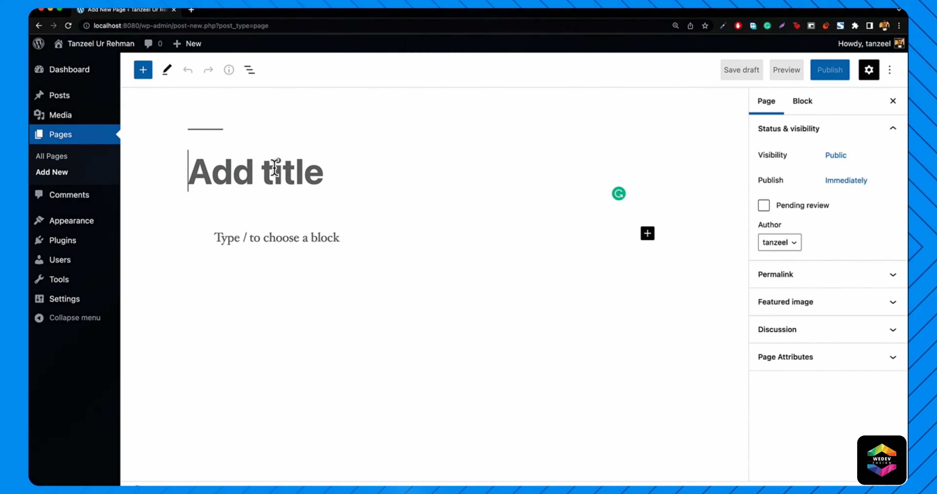
type("Home")
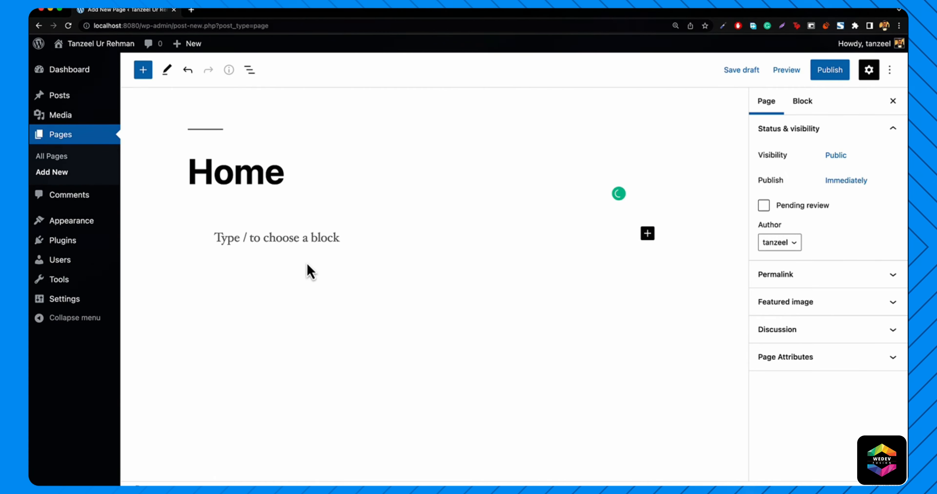
- Open lipsum.com in a new browser tab
left_click(191, 10)
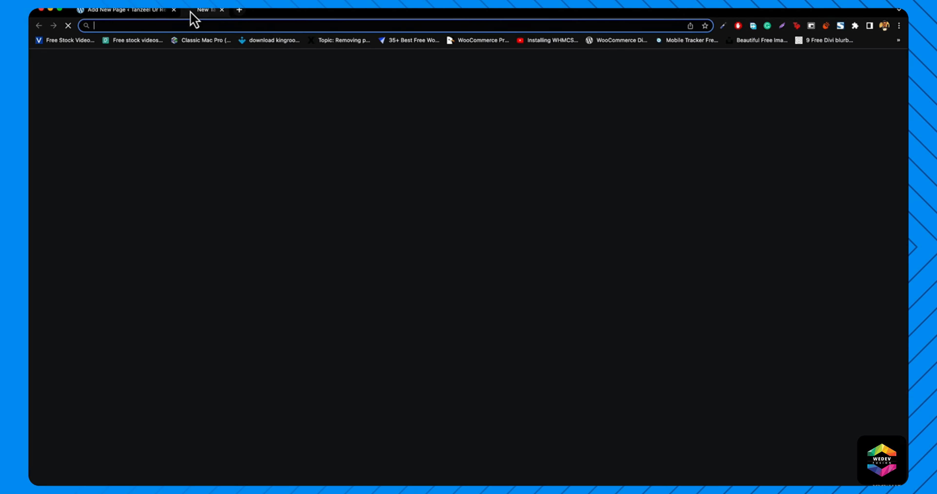
type("lipsum.com")
key("Return")
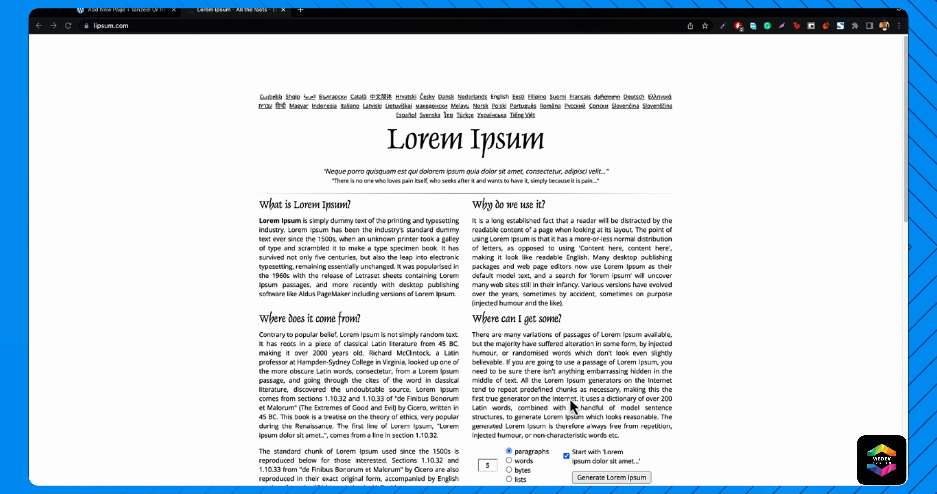
- Generate Lorem Ipsum, select the first two paragraphs, and go back to the WordPress editor
left_click(622, 479)
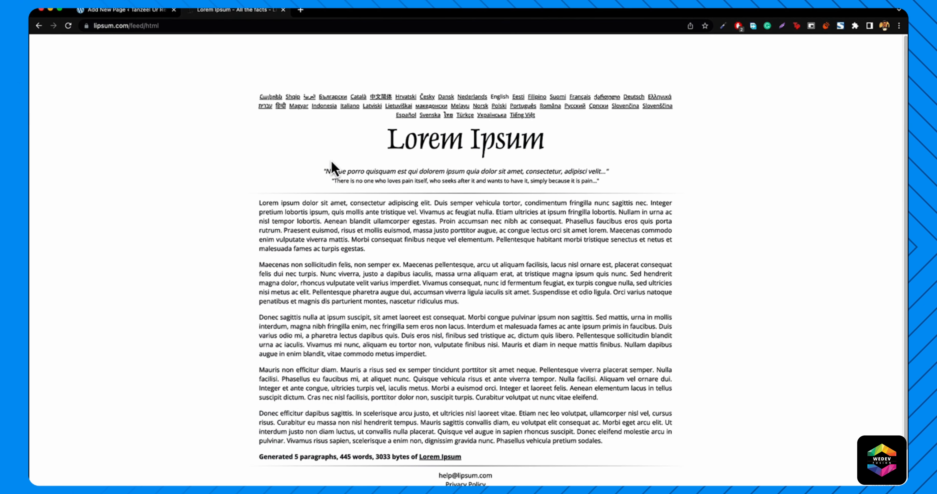
left_click_drag(261, 203, 501, 311)
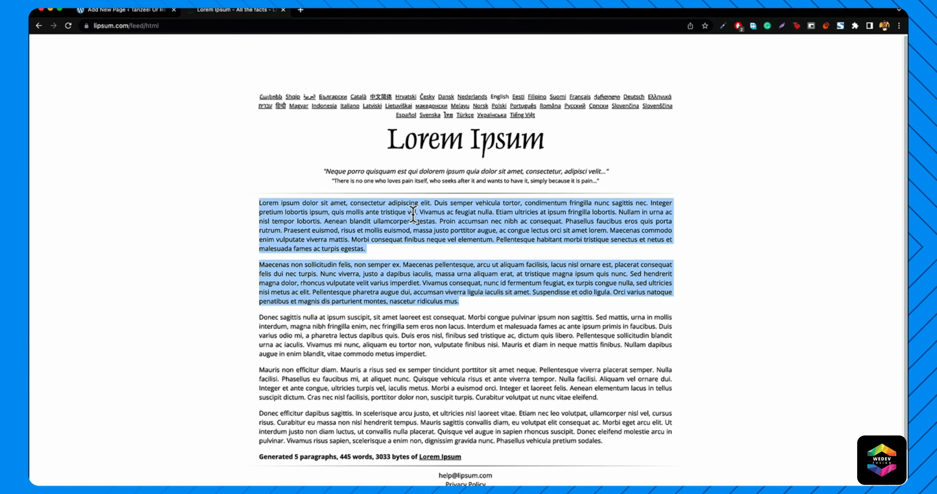
left_click(135, 14)
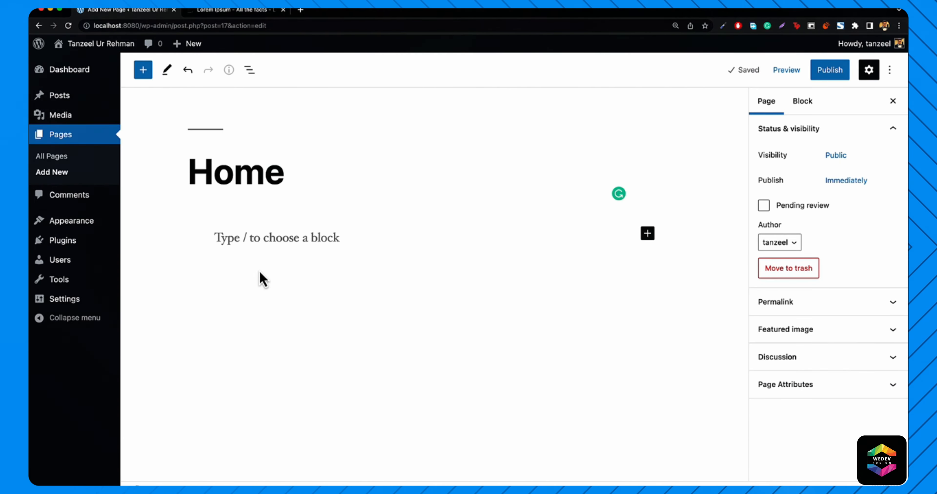
- Paste the two lorem ipsum paragraphs into the empty Home page body
left_click(300, 240)
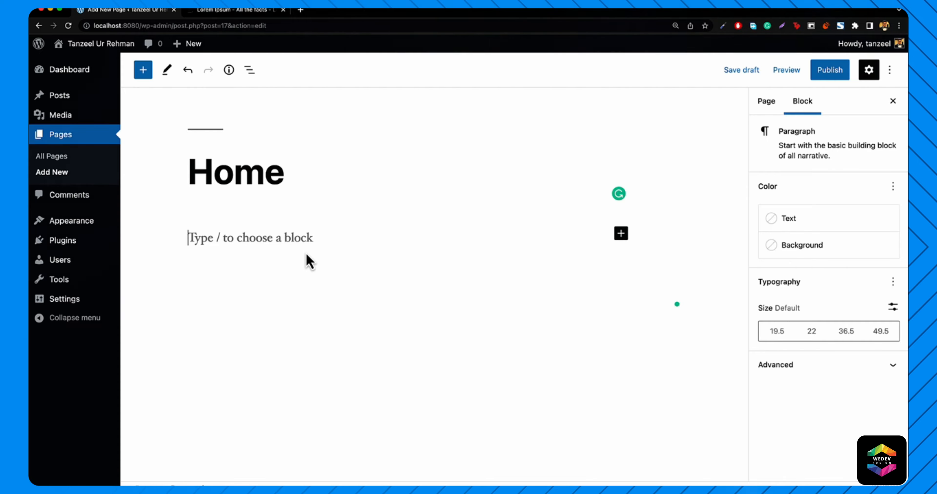
key("super+v")
scroll(269, 328, "up", 5)
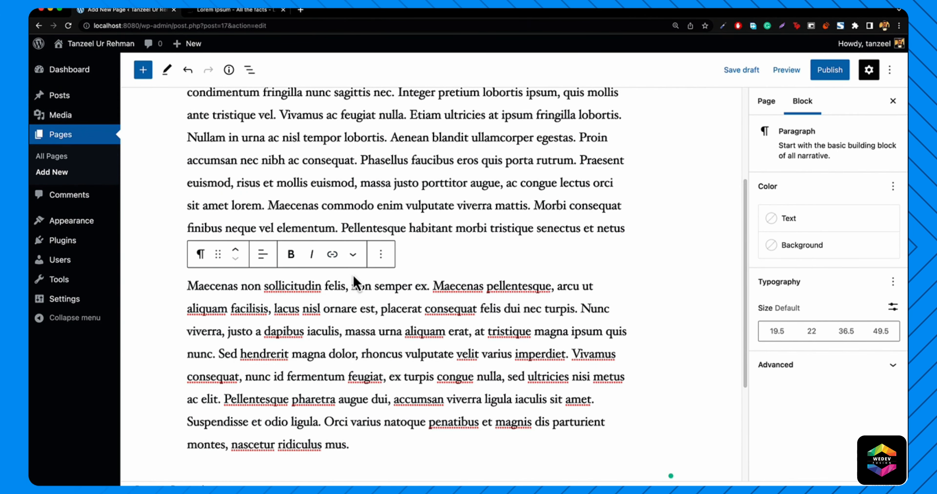
scroll(218, 252, "up", 5)
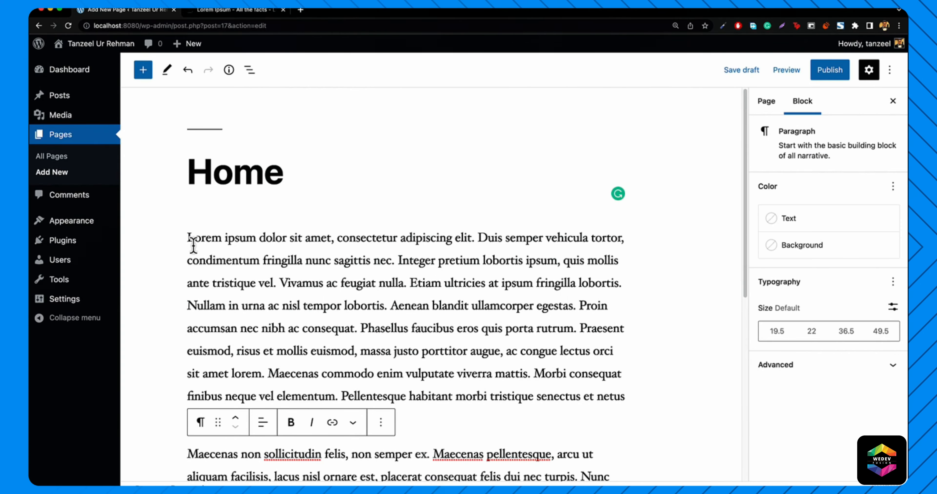
scroll(236, 390, "down", 4)
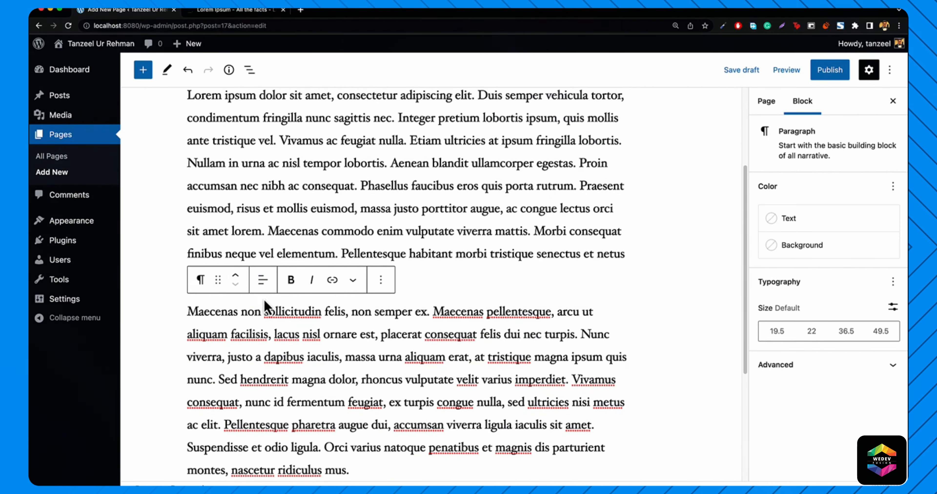
scroll(220, 320, "down", 1)
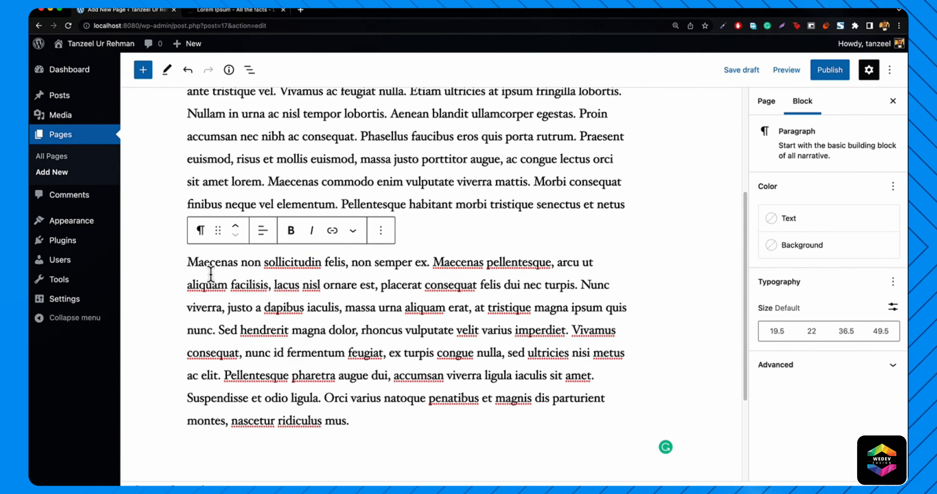
- Transform the second 'Maecenas…' paragraph into a Quote block and add a citation name
left_click(200, 231)
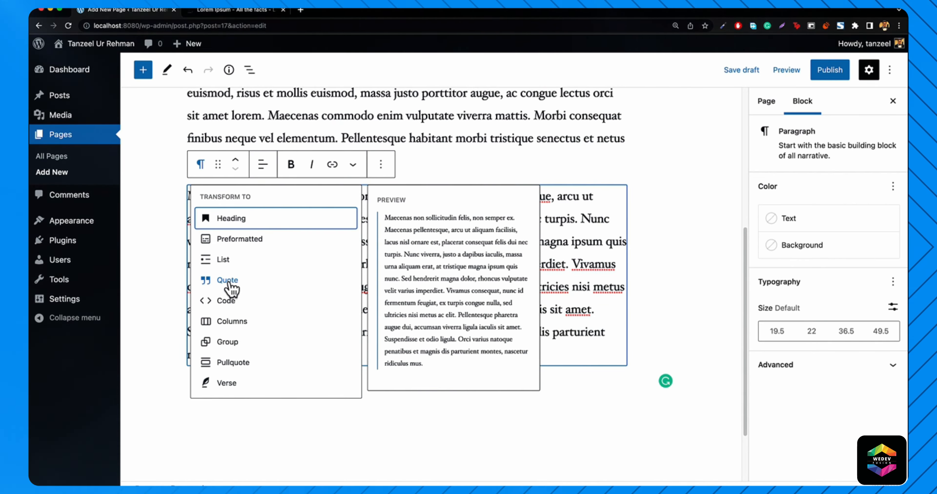
left_click(223, 280)
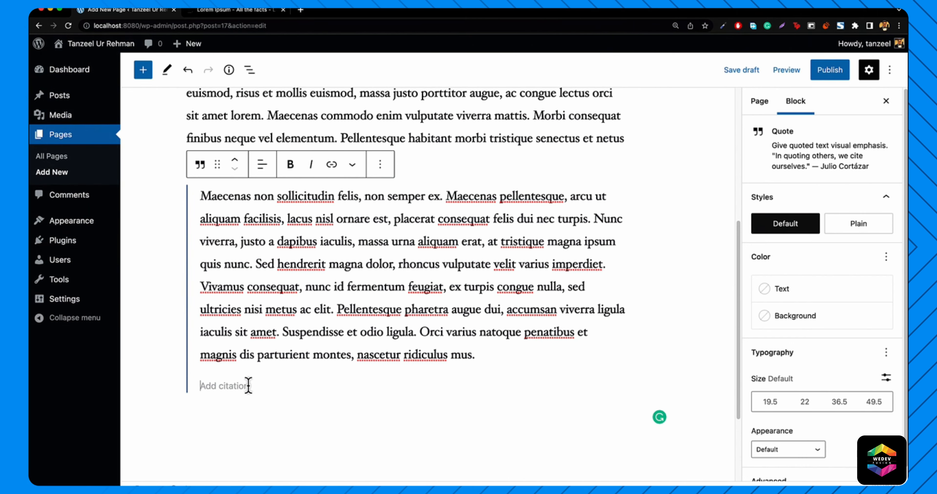
type("Joh")
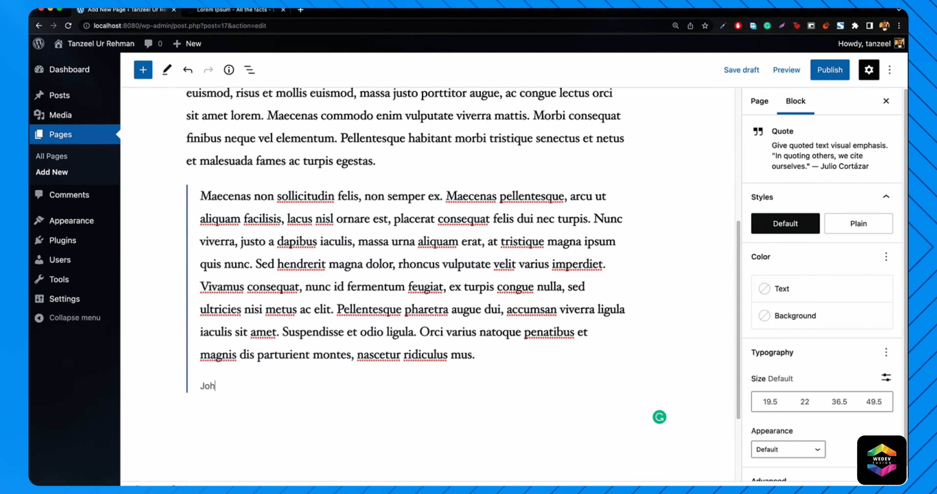
type("n Doe")
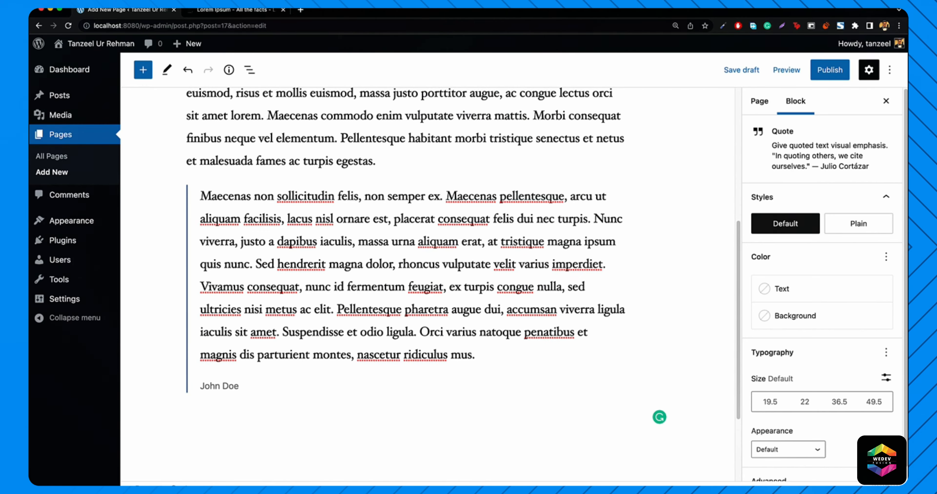
key("Return")
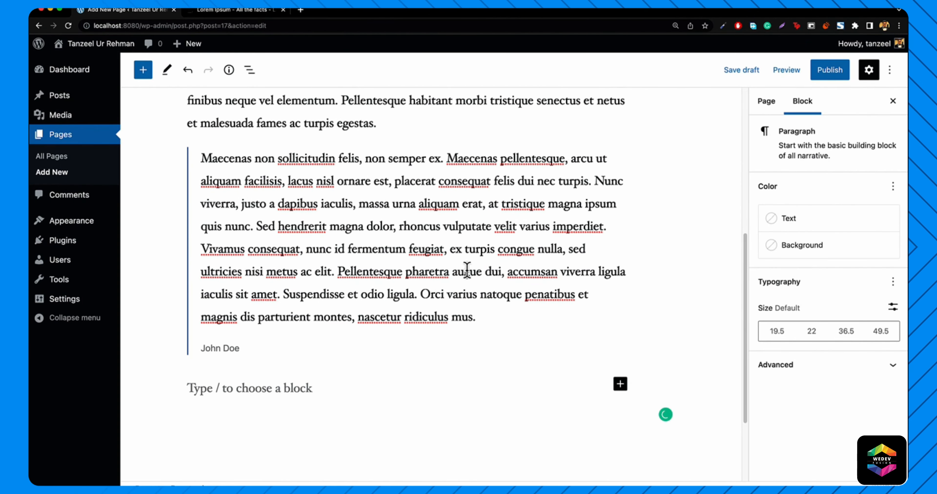
- Insert an Image block below the quote with laptop.jpg from the Media Library
left_click(620, 386)
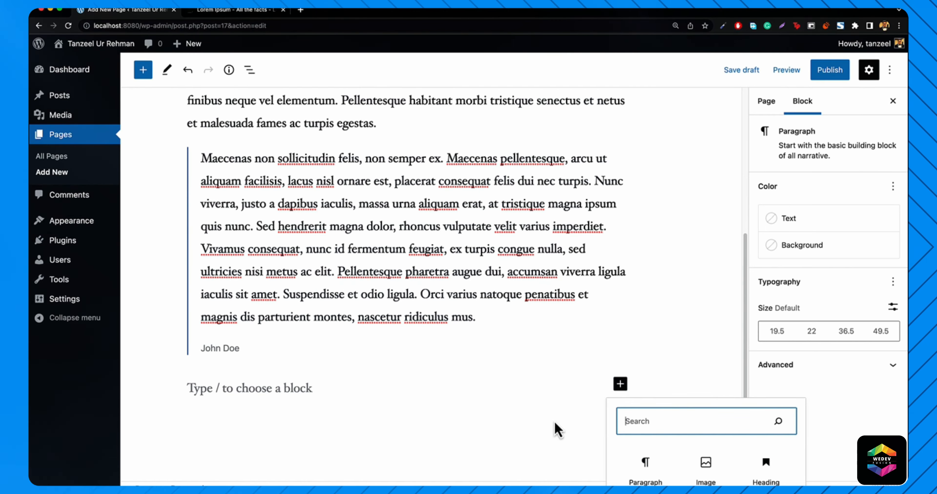
left_click(712, 474)
left_click(280, 459)
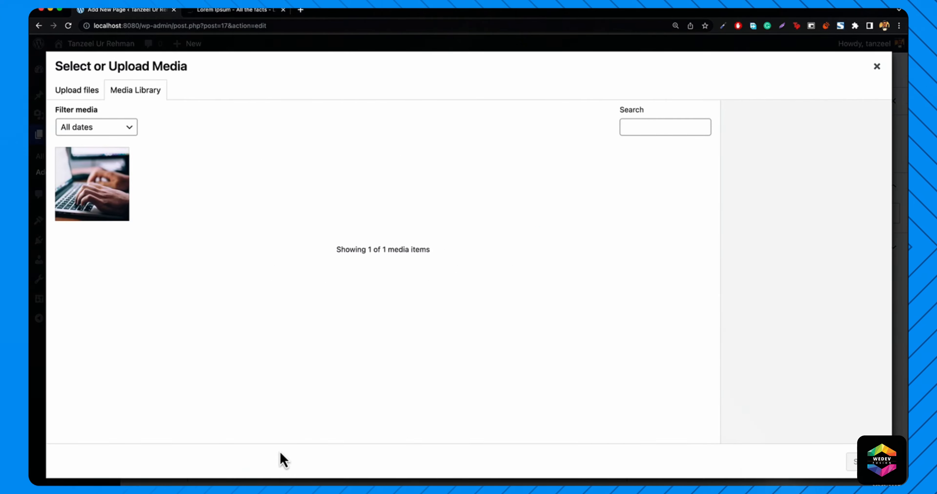
left_click(99, 187)
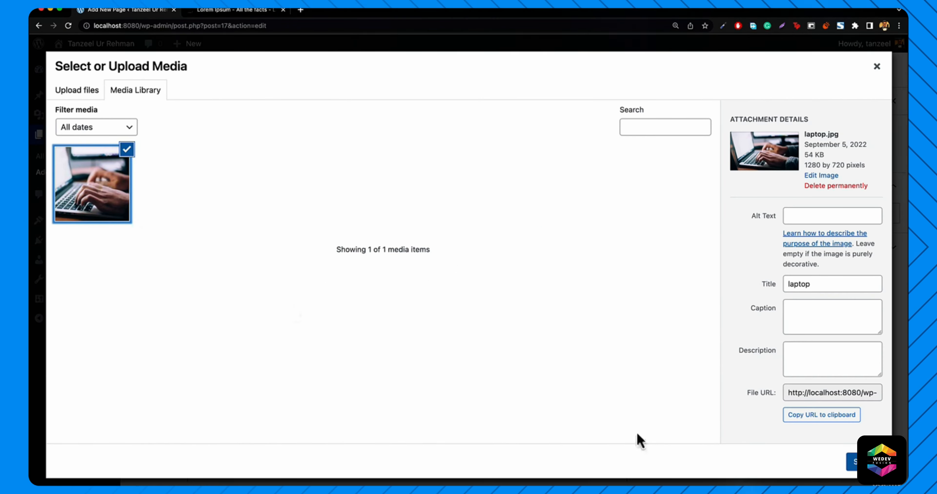
left_click(852, 462)
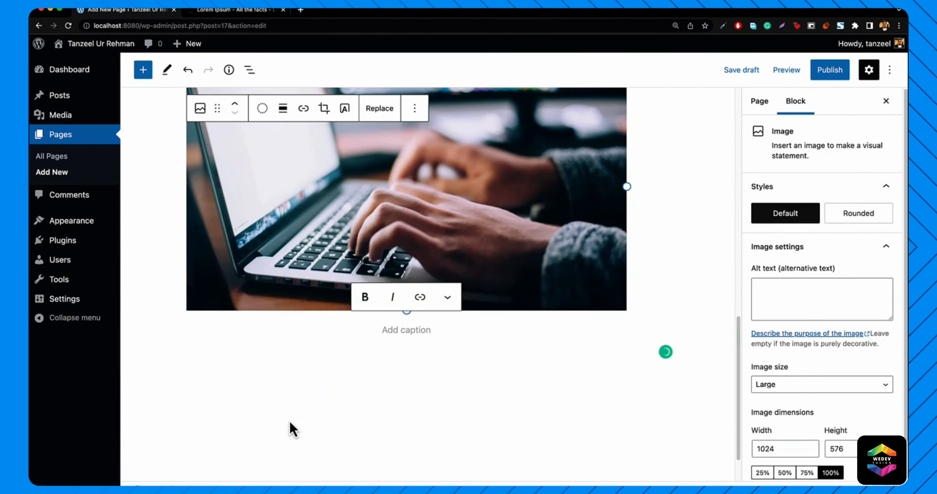
scroll(286, 419, "up", 1)
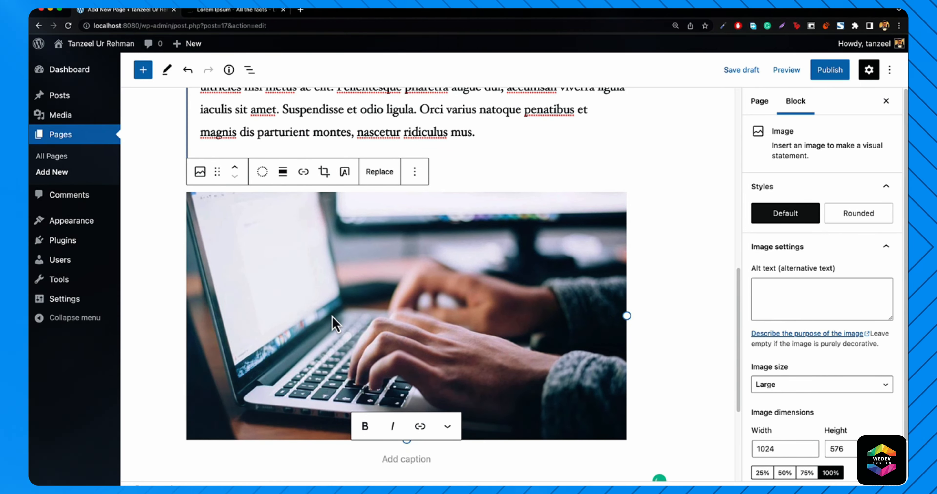
- Transform the laptop image into a Cover block reading 'Welcome to my Website'
left_click(200, 173)
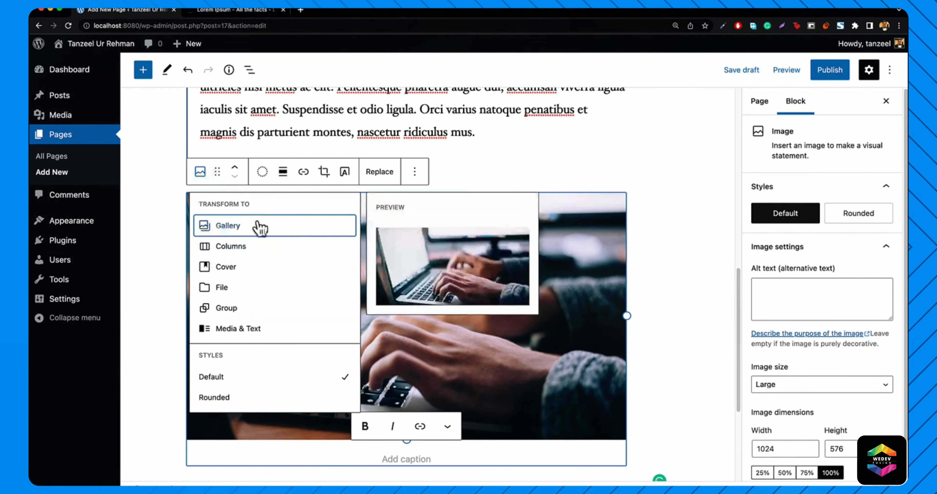
mouse_move(225, 272)
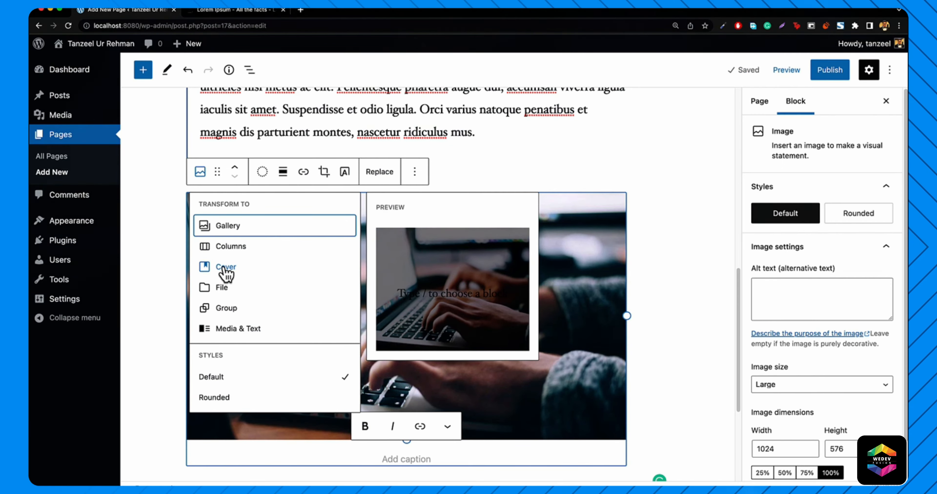
left_click(226, 269)
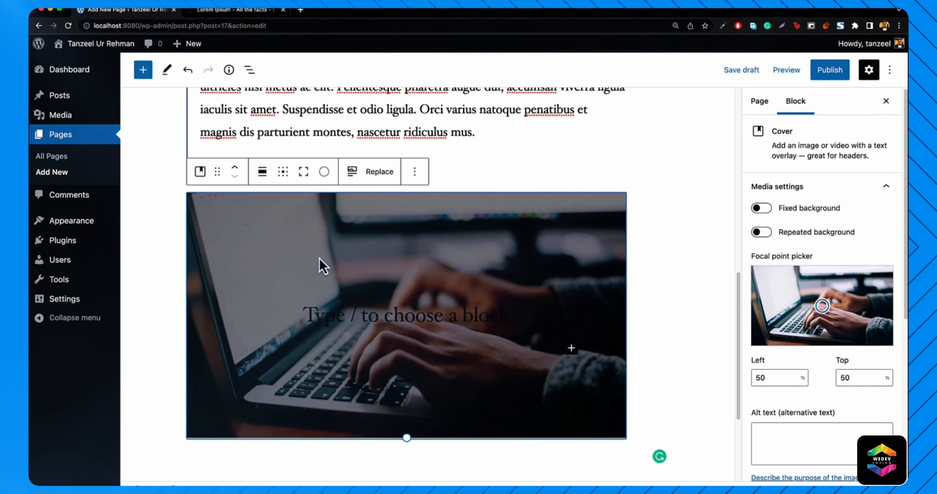
left_click(375, 317)
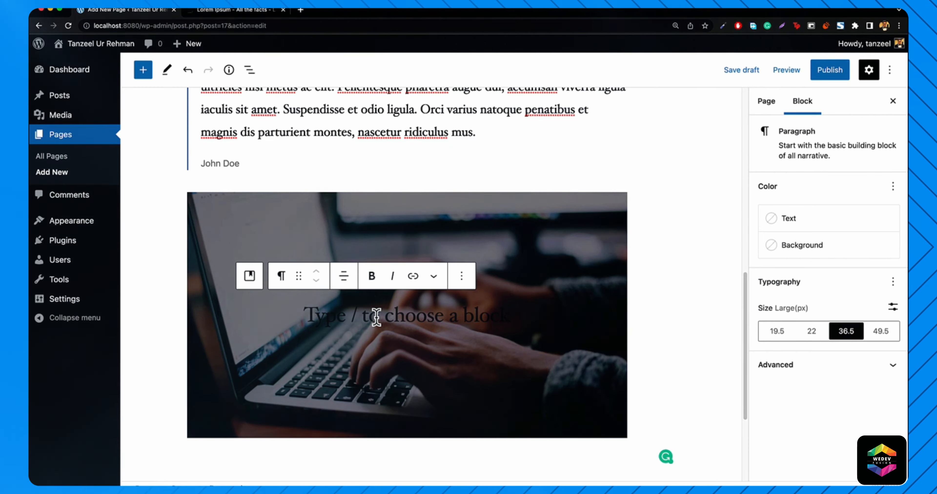
type("Welco")
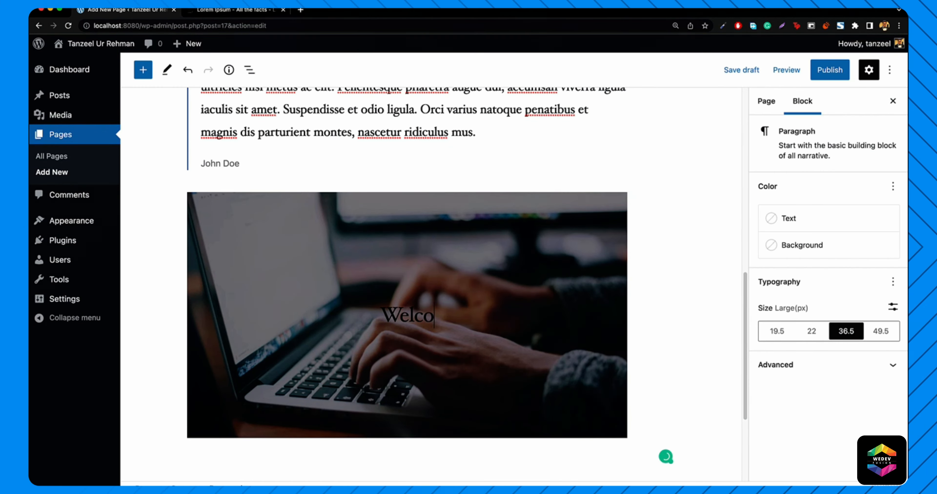
type("me to my Website")
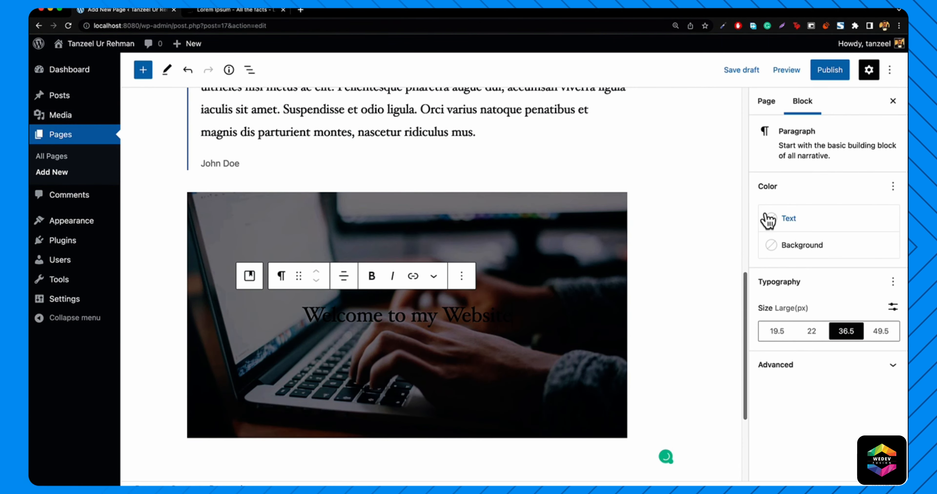
- Set the cover text colour to White
left_click(791, 219)
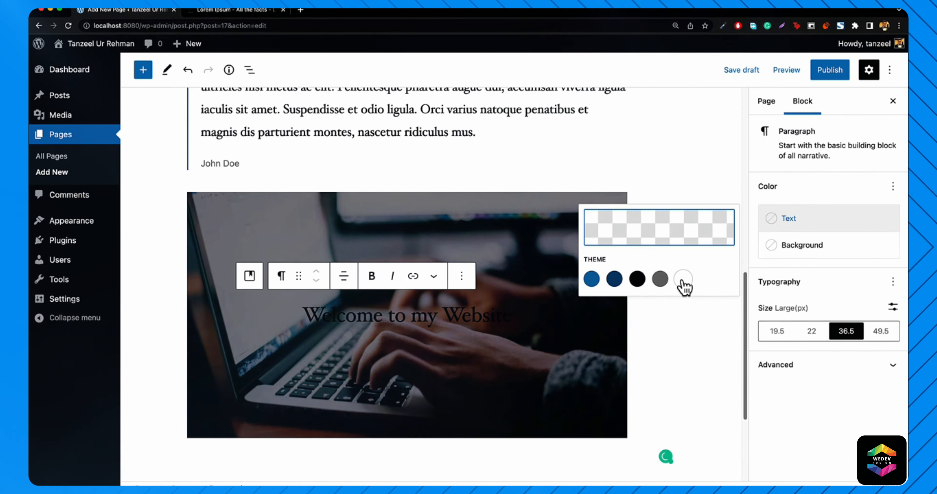
left_click(682, 279)
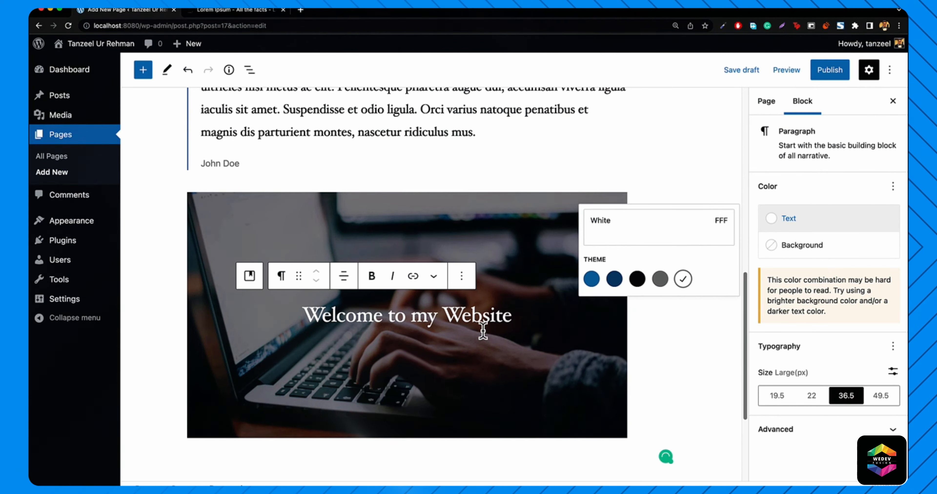
scroll(532, 269, "up", 10)
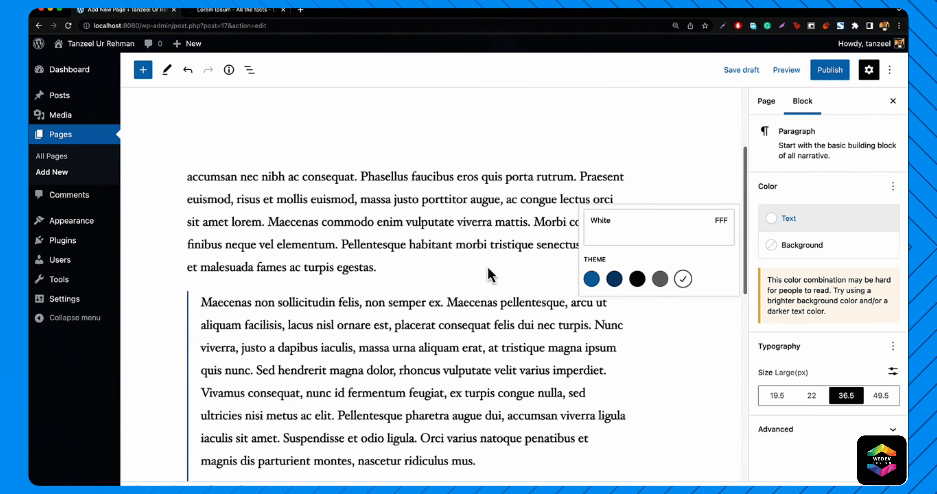
- Publish the Home page and view it live at localhost:8080/home/
left_click(830, 72)
left_click(790, 74)
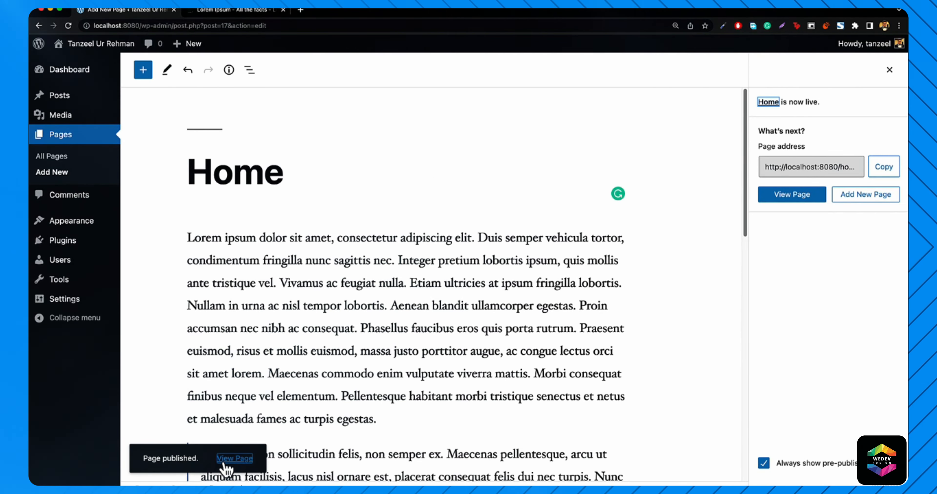
left_click(234, 458)
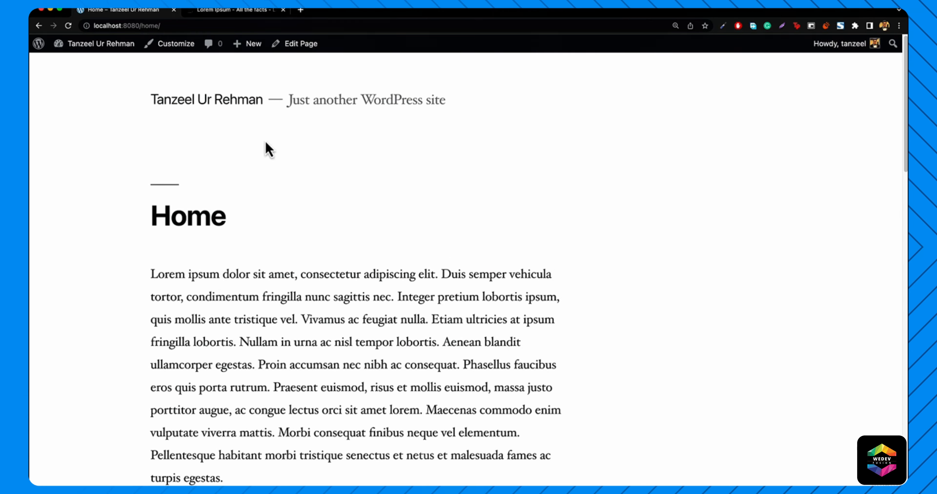
scroll(254, 210, "down", 5)
scroll(264, 217, "down", 10)
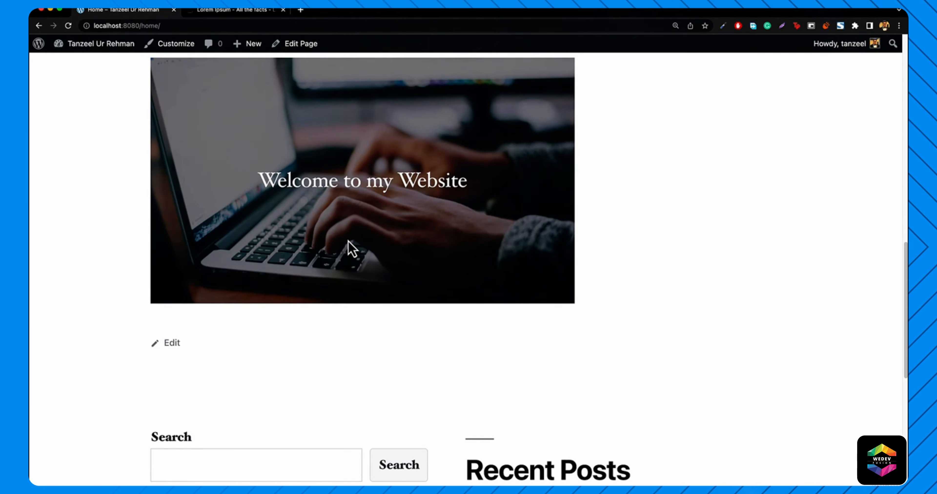
scroll(351, 249, "up", 15)
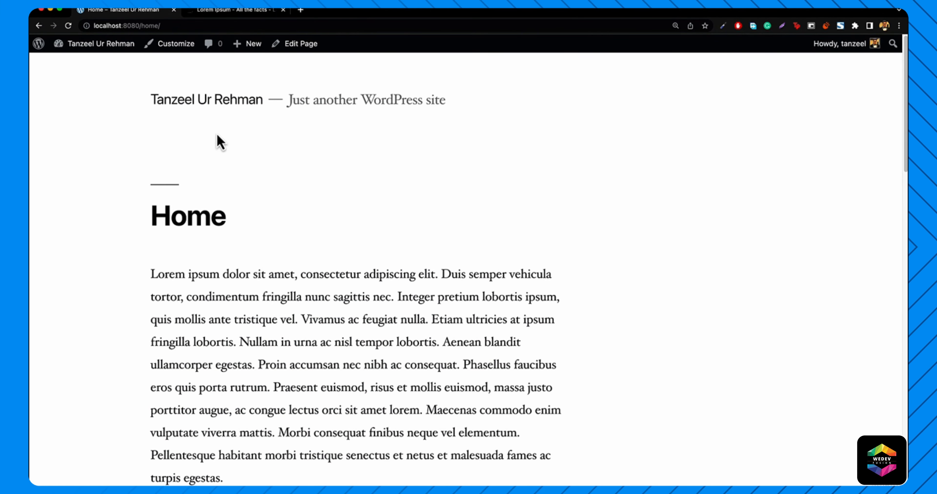
- Open the site's front page, which still lists the 'Hello world!' post
left_click(224, 109)
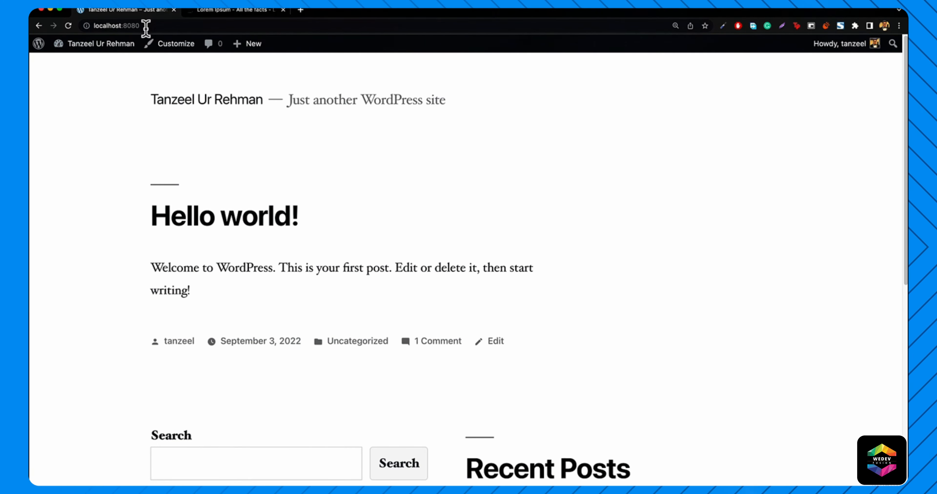
scroll(277, 264, "down", 2)
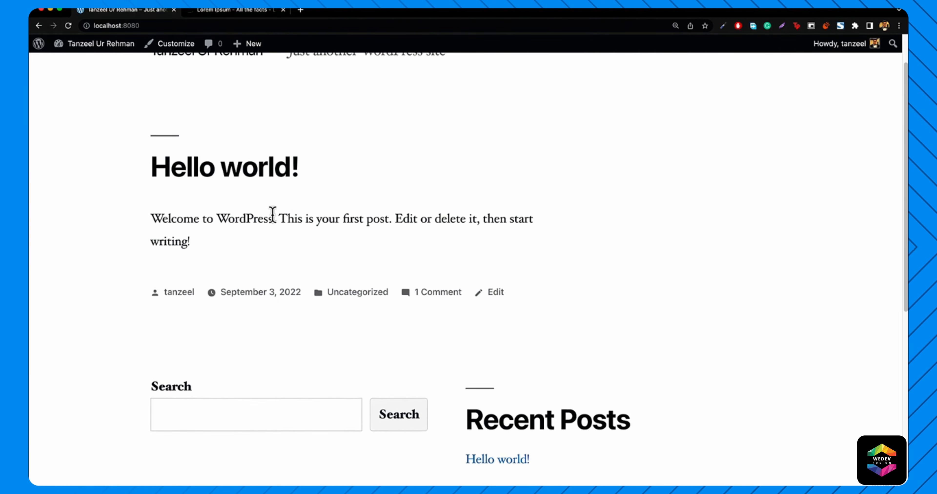
scroll(272, 215, "up", 2)
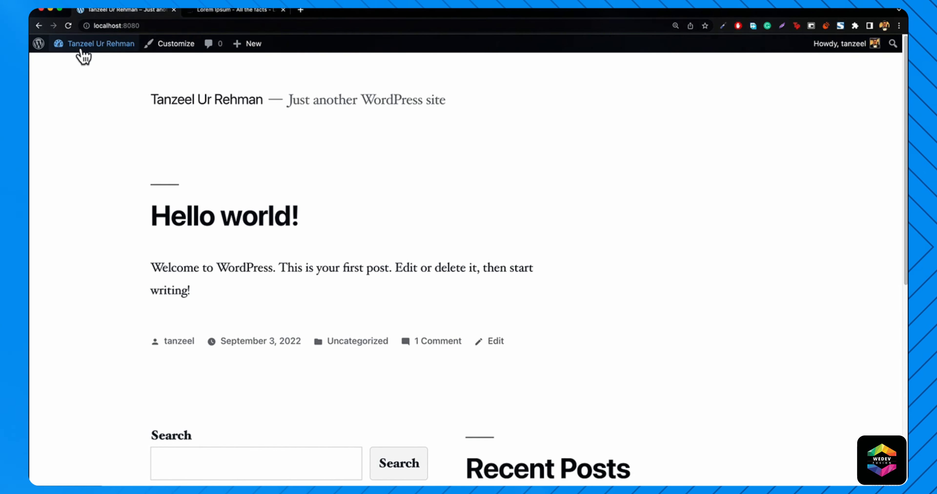
- View the Home page from Pages > All Pages, then return to the front page
left_click(75, 66)
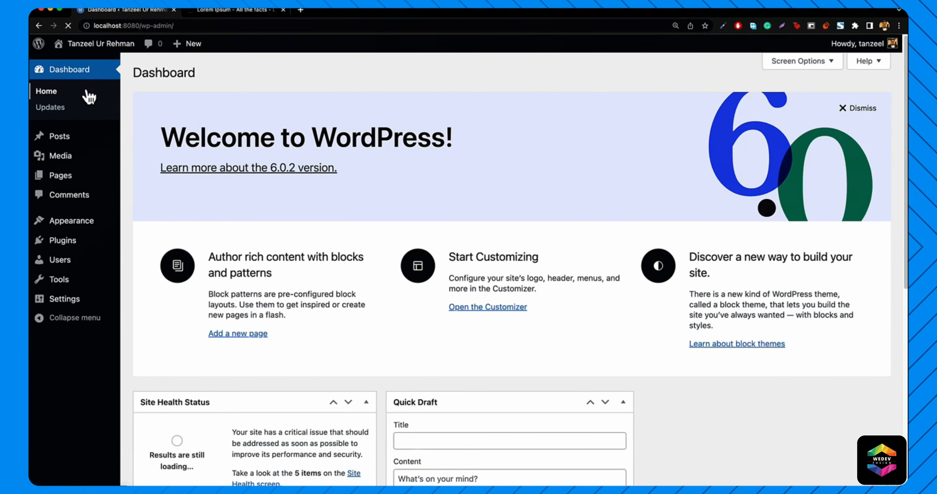
mouse_move(58, 180)
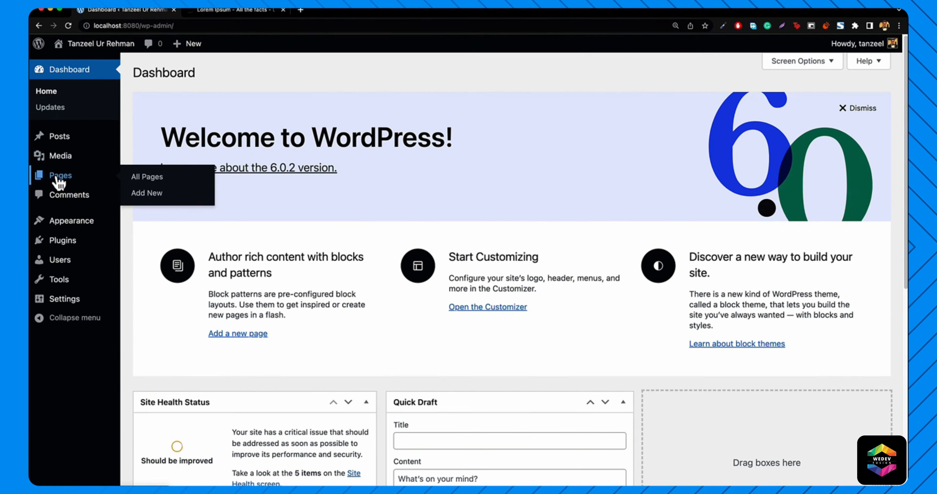
left_click(157, 182)
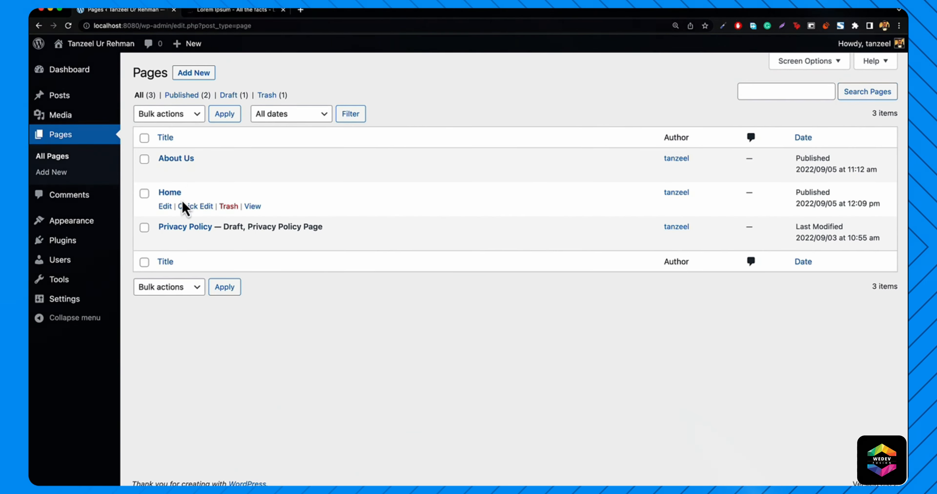
left_click(252, 206)
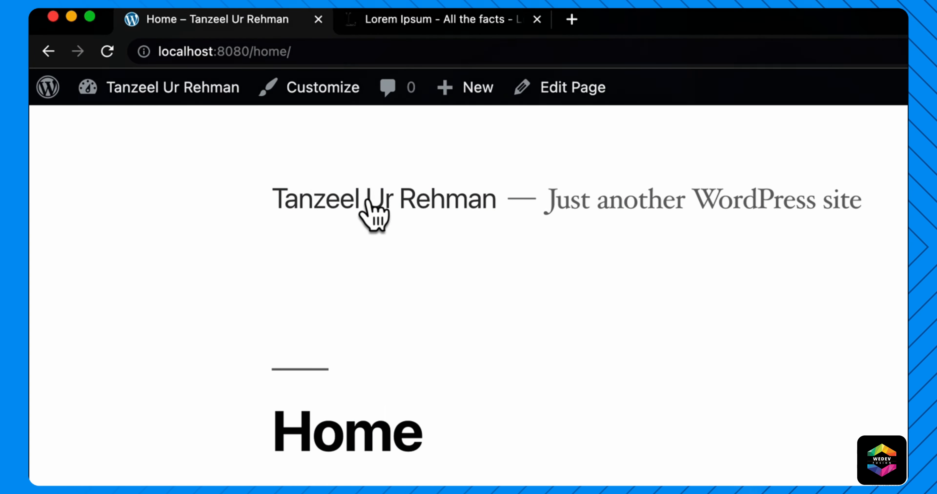
left_click(396, 210)
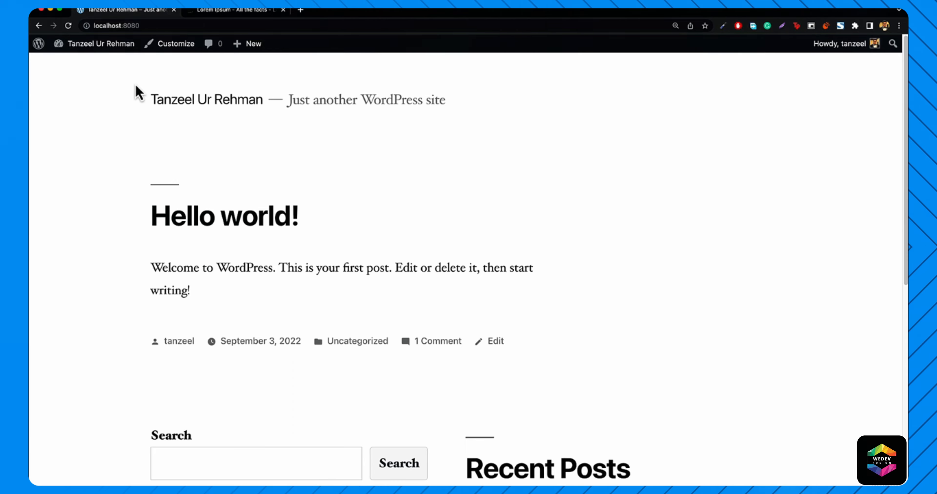
- In Settings > Reading, choose 'A static page' with Home as the homepage and save
mouse_move(90, 42)
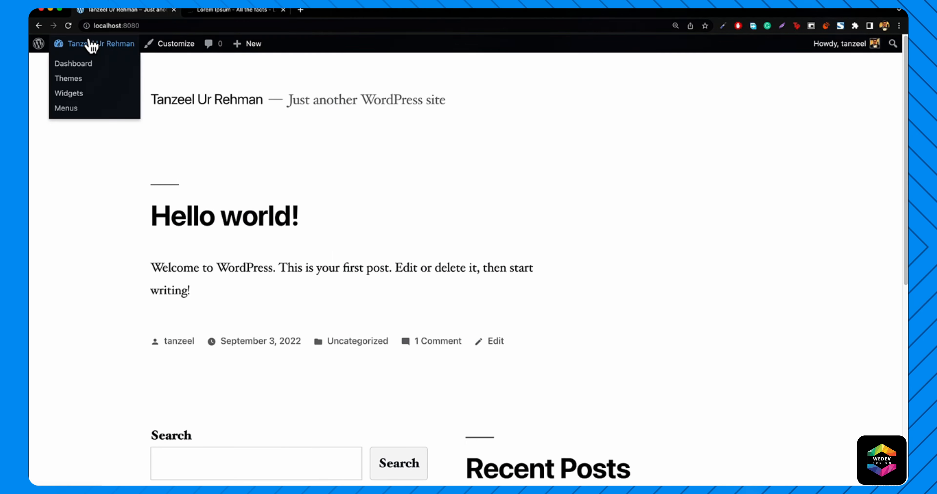
left_click(81, 64)
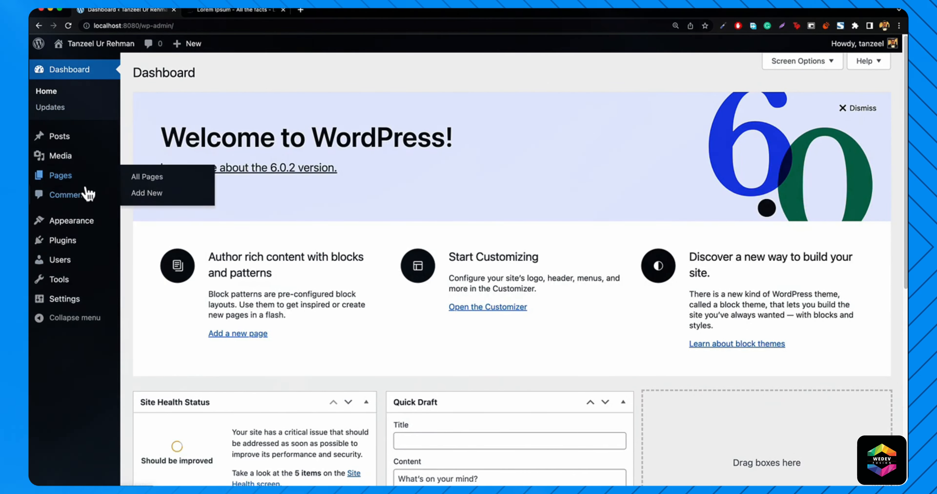
mouse_move(65, 304)
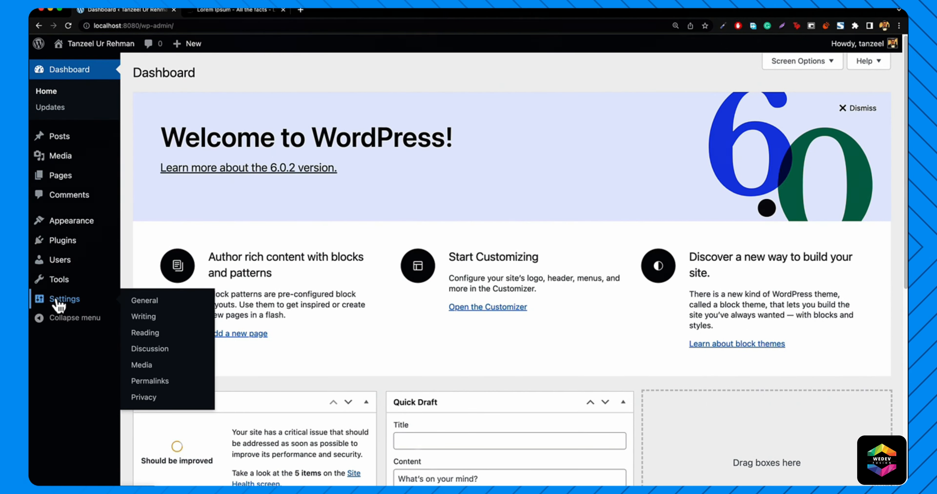
left_click(146, 333)
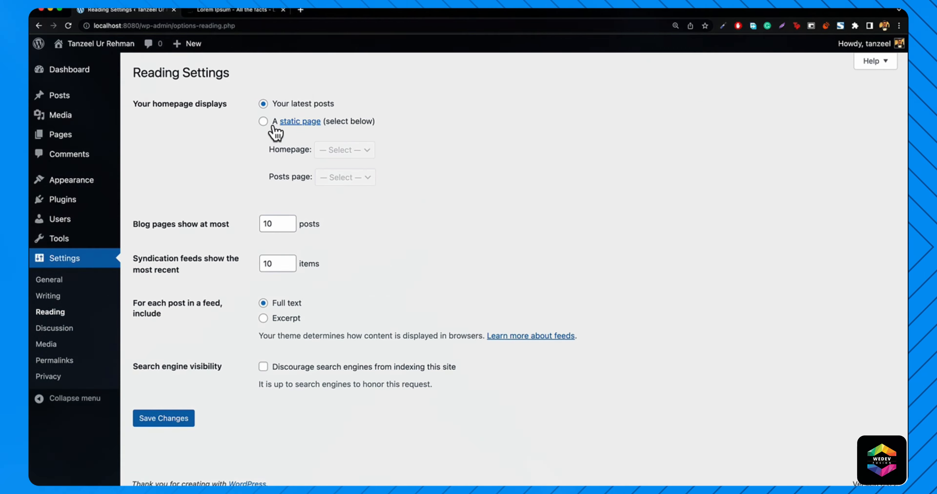
left_click(263, 122)
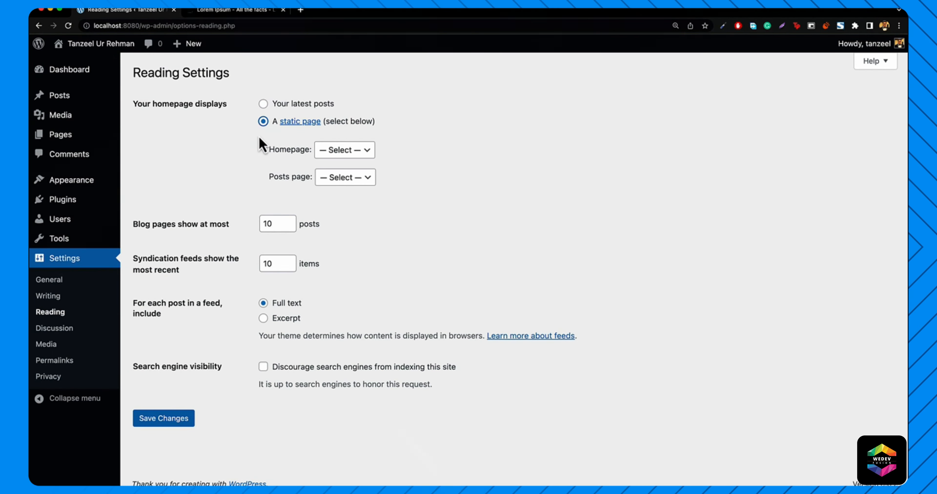
left_click(339, 155)
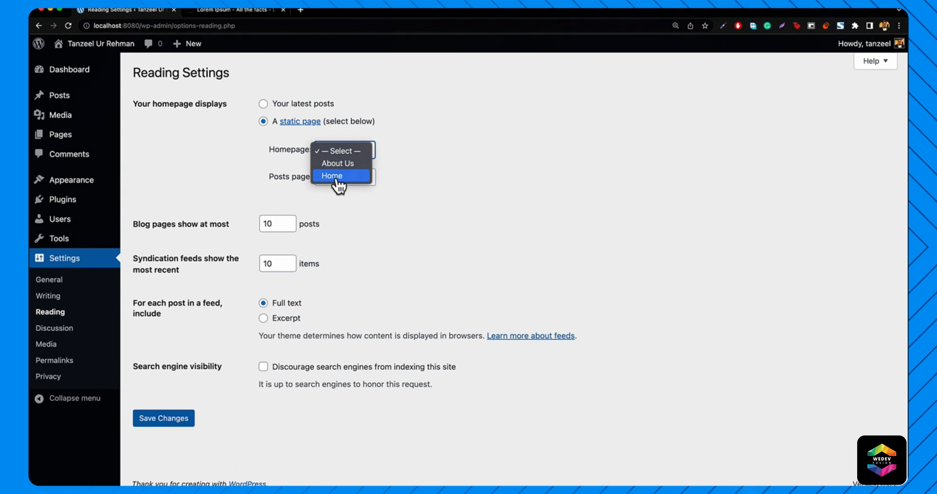
left_click(336, 179)
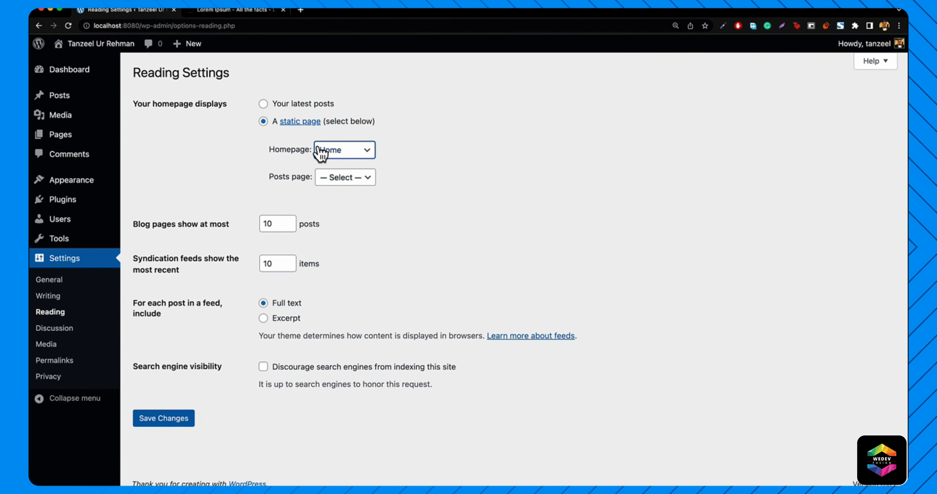
left_click(167, 419)
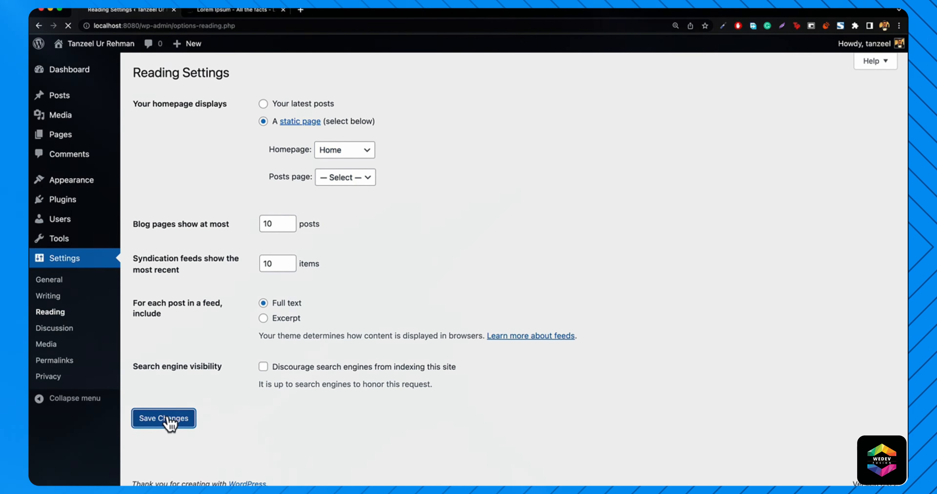
- Scroll through localhost:8080 showing the Home page's laptop cover, then go to the Dashboard
mouse_move(102, 44)
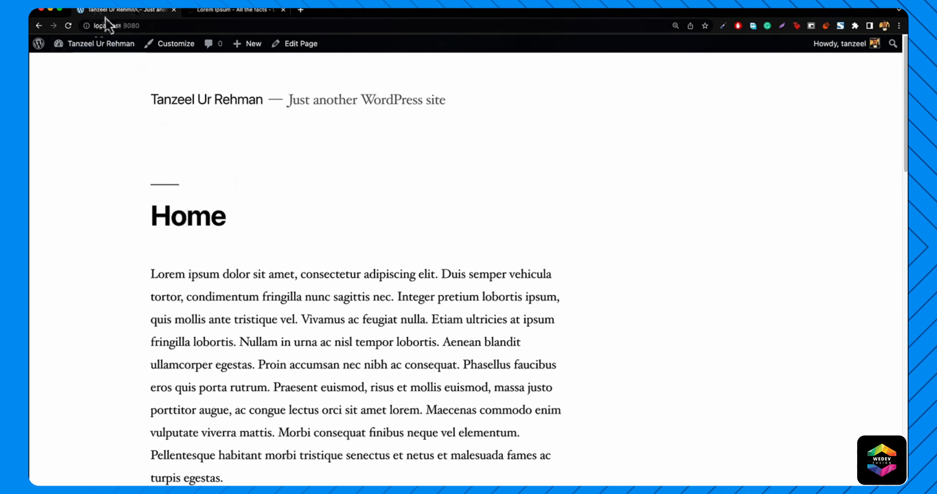
scroll(231, 251, "down", 15)
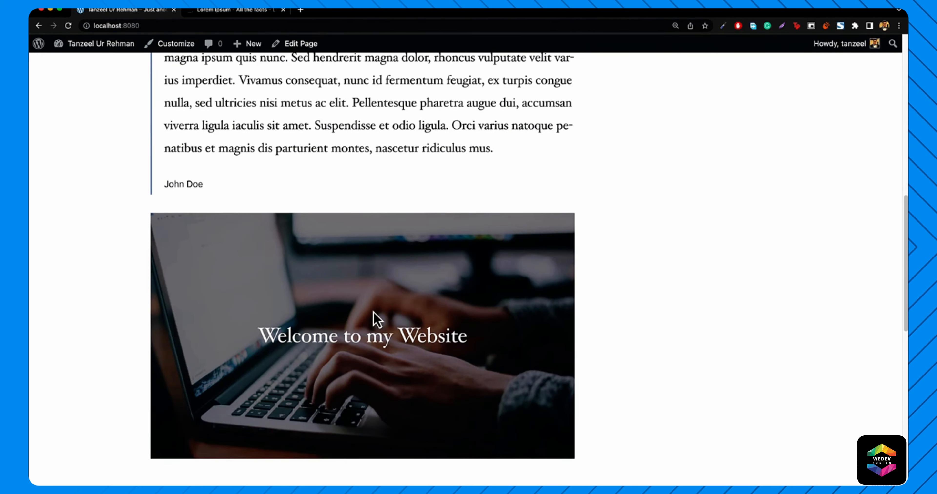
scroll(349, 315, "down", 5)
scroll(378, 298, "up", 20)
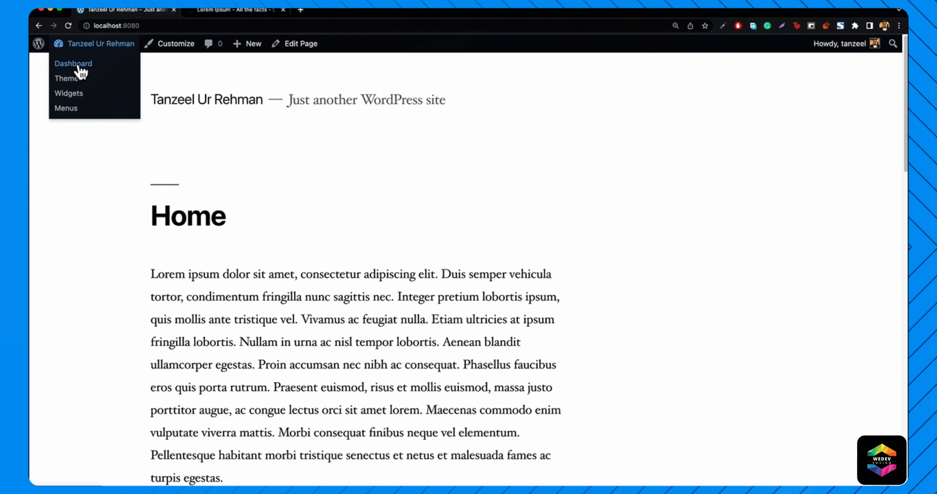
left_click(78, 65)
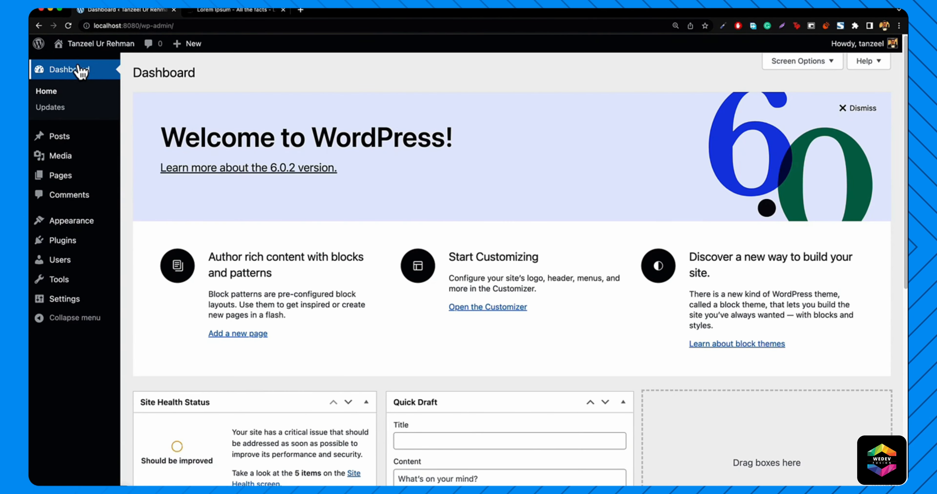
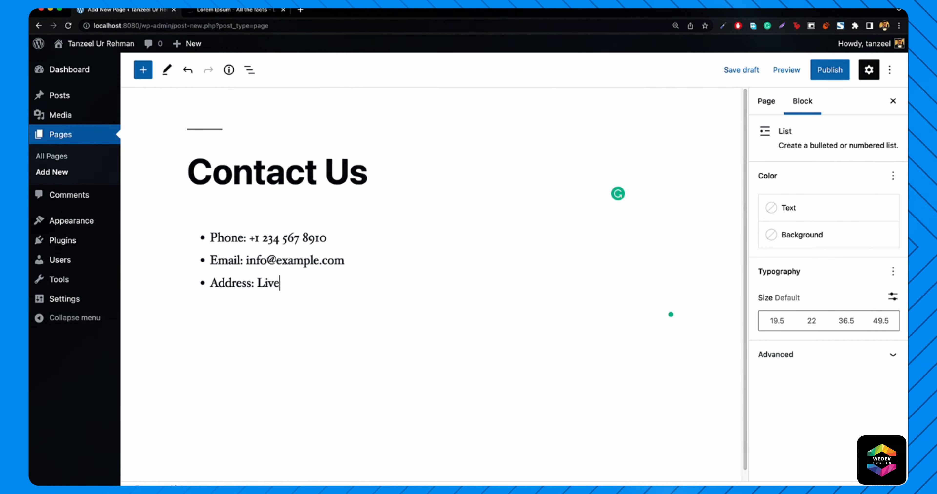
- Complete the address line with 'Liverpool, UK' and make the Phone label bold
type("pool")
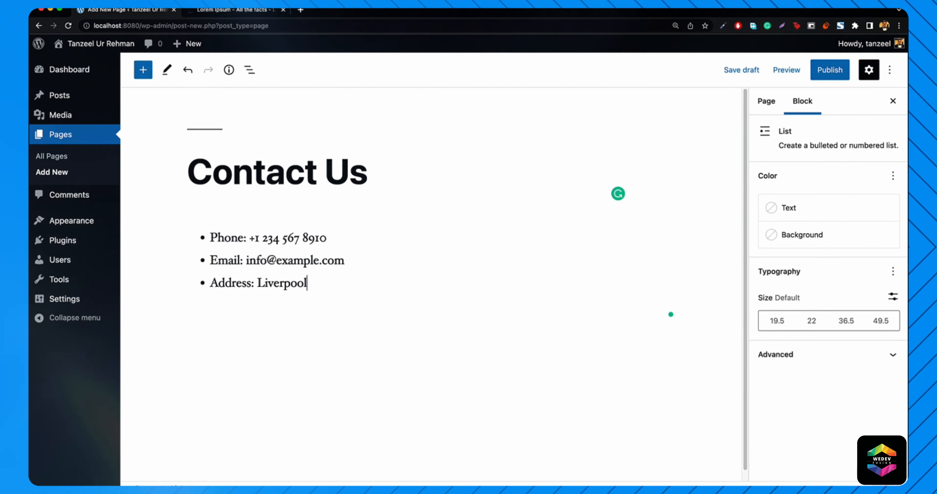
type(", UK")
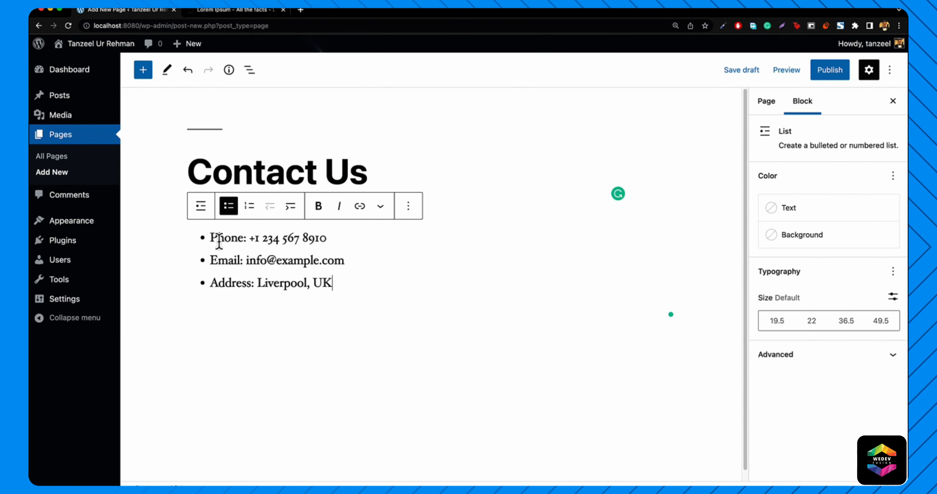
left_click_drag(211, 238, 249, 239)
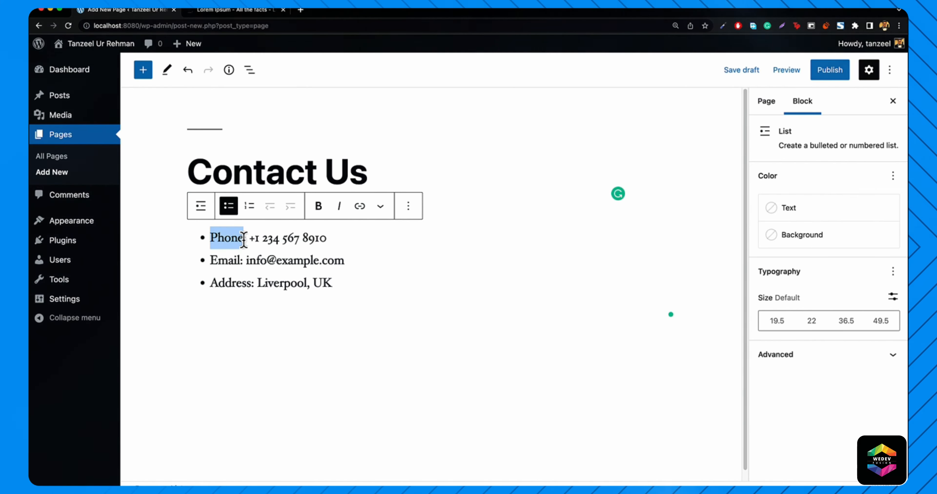
left_click(318, 212)
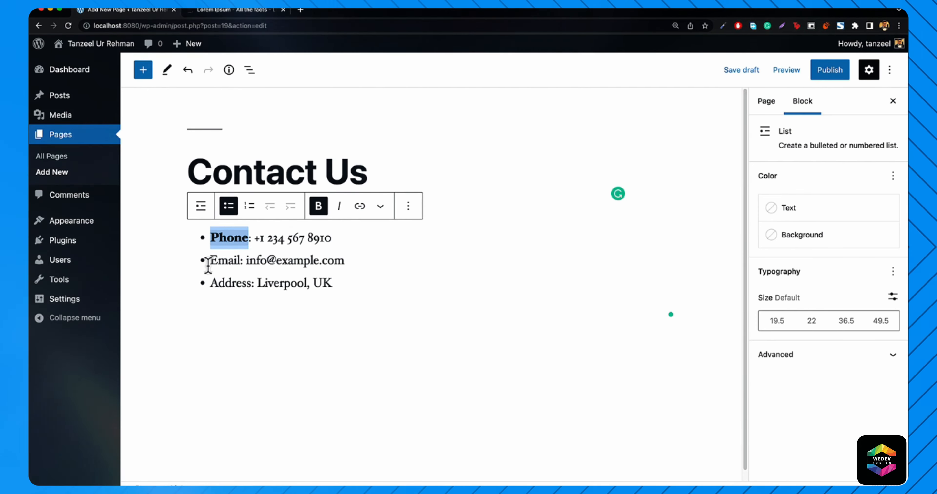
- Make the Email and Address labels bold too
left_click(212, 261)
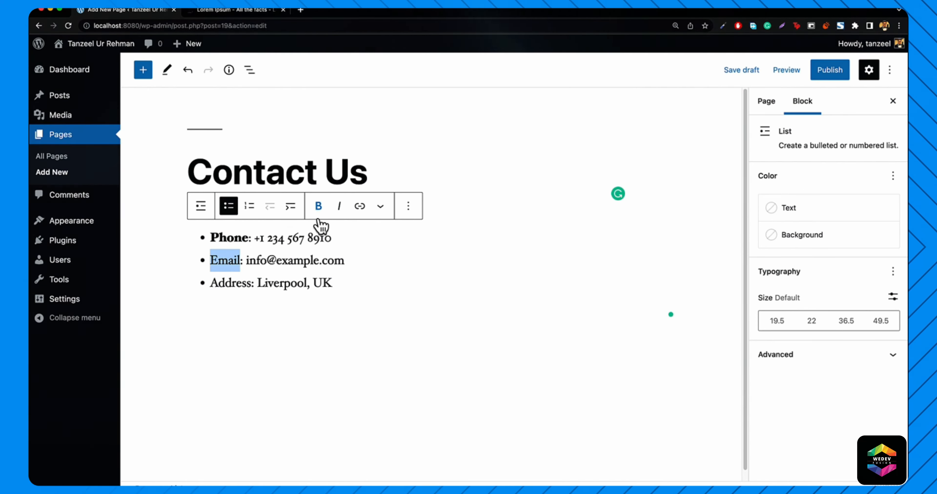
left_click(319, 213)
left_click_drag(213, 283, 252, 285)
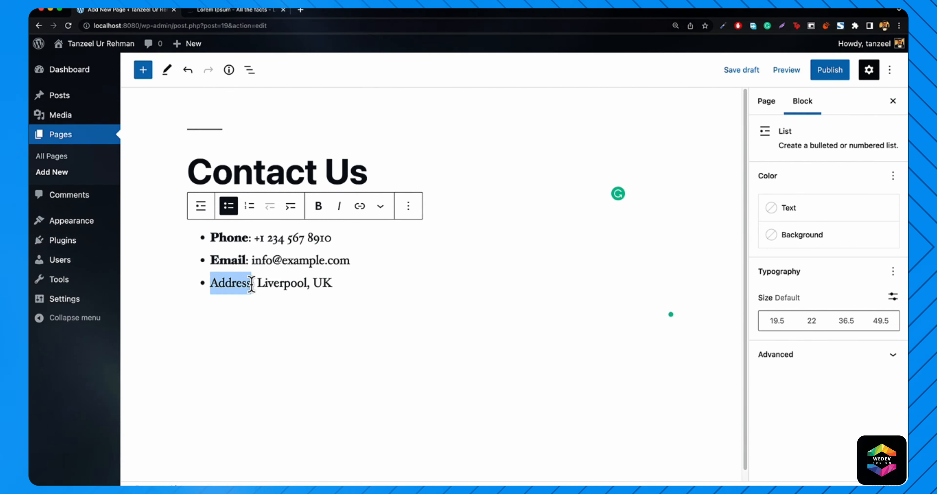
left_click(319, 214)
left_click(413, 287)
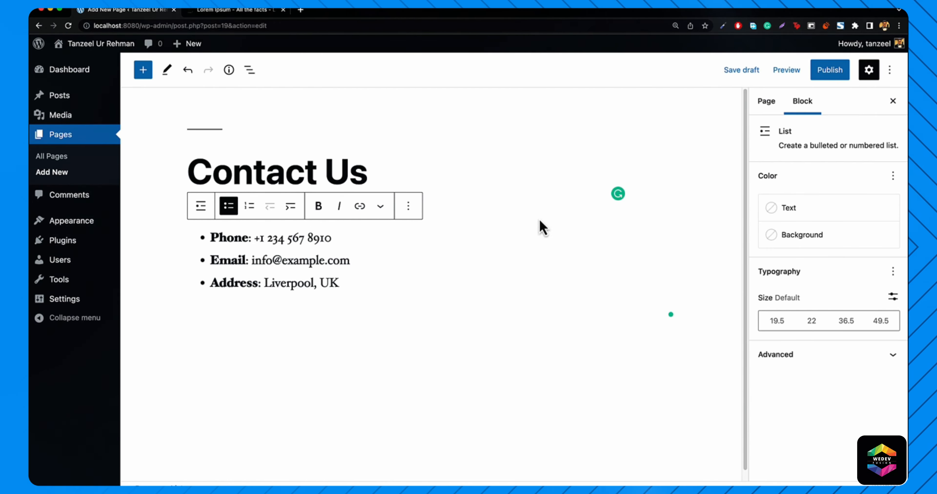
- Publish the Contact Us page and open the live page
left_click(830, 72)
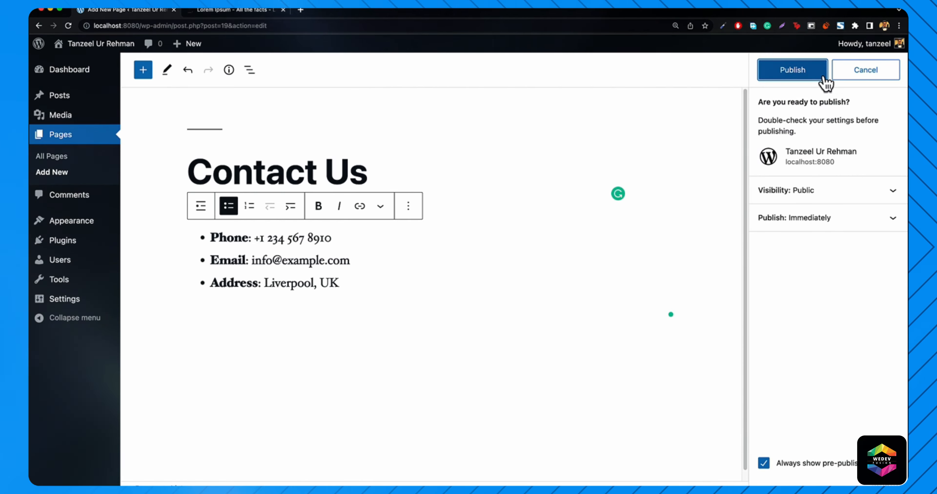
left_click(792, 72)
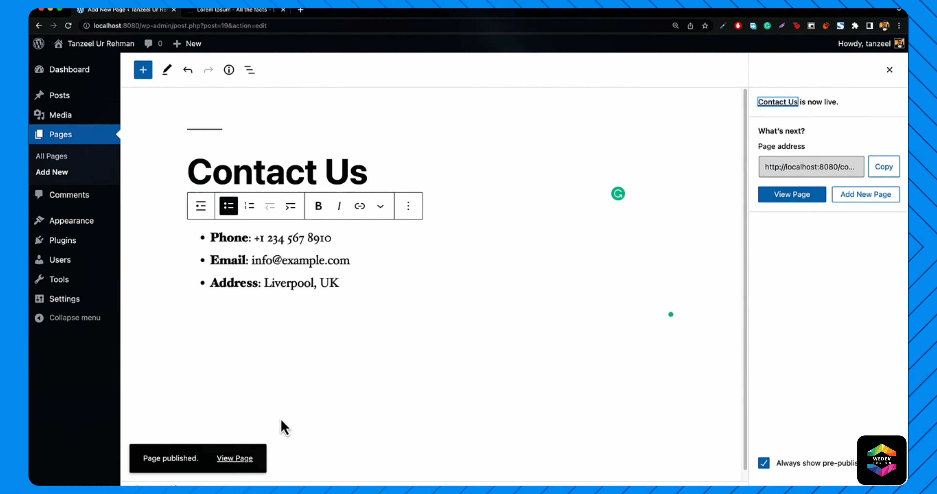
left_click(237, 458)
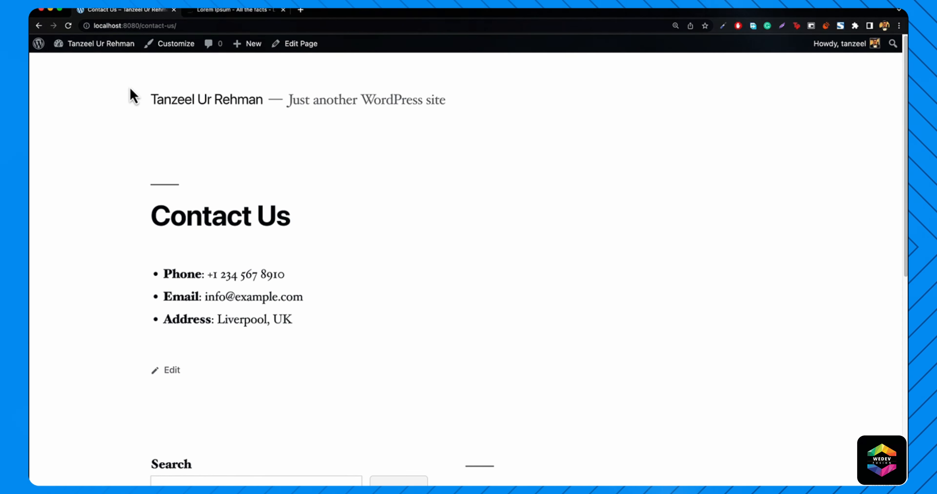
- Go to the Dashboard, view the site's front page, then return to the Dashboard
mouse_move(81, 44)
left_click(81, 65)
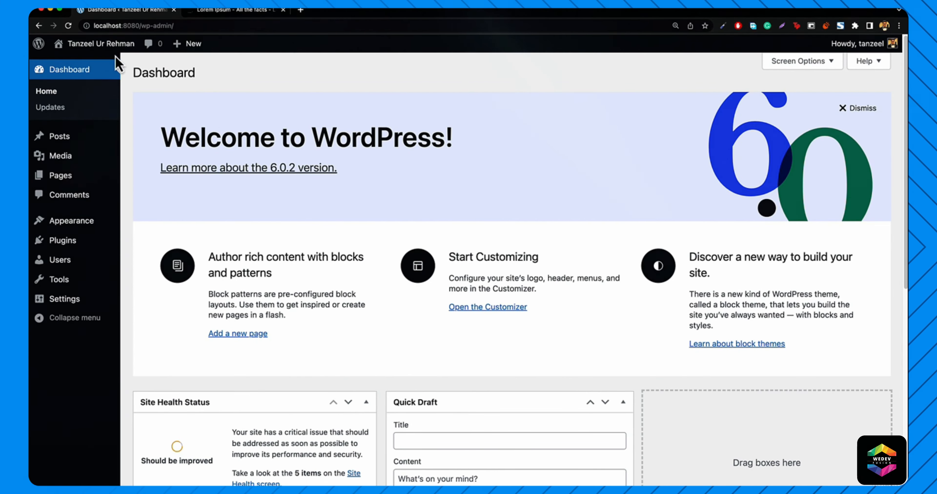
mouse_move(53, 49)
left_click(77, 69)
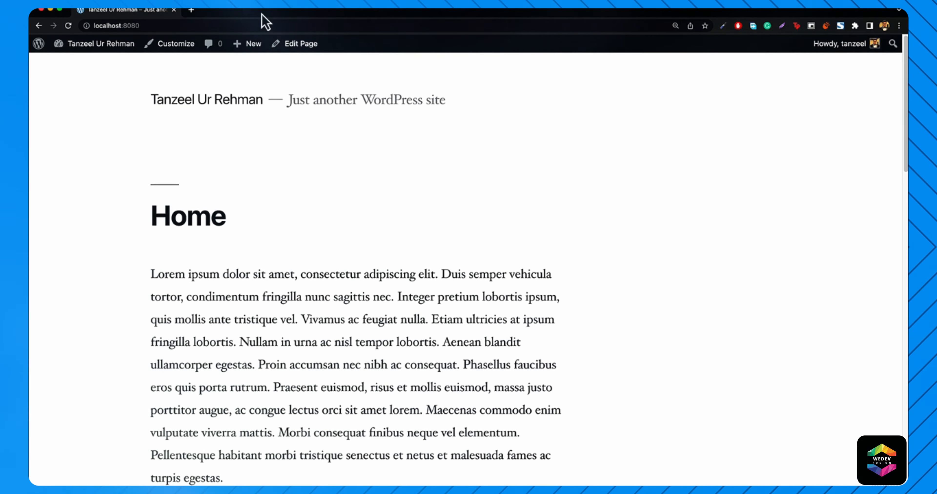
mouse_move(111, 50)
left_click(67, 65)
mouse_move(81, 224)
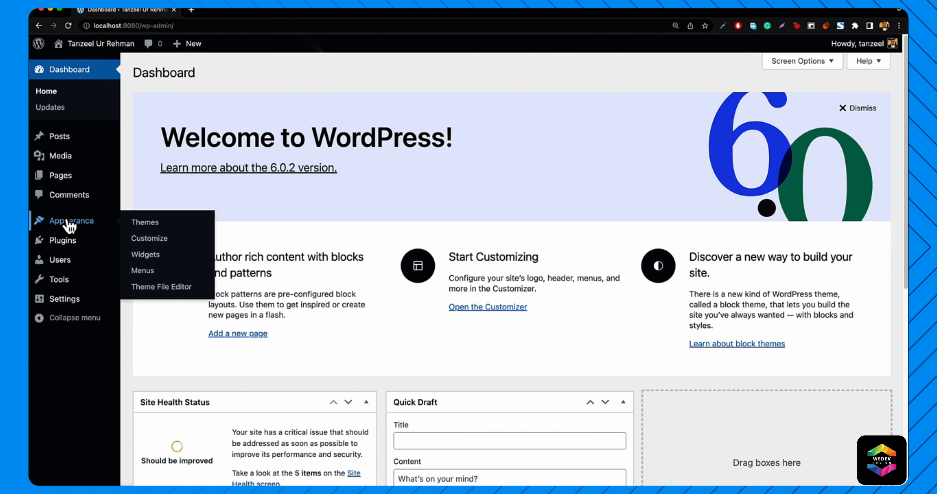
- Create a new navigation menu named 'Menu 1' in Appearance > Menus
left_click(143, 272)
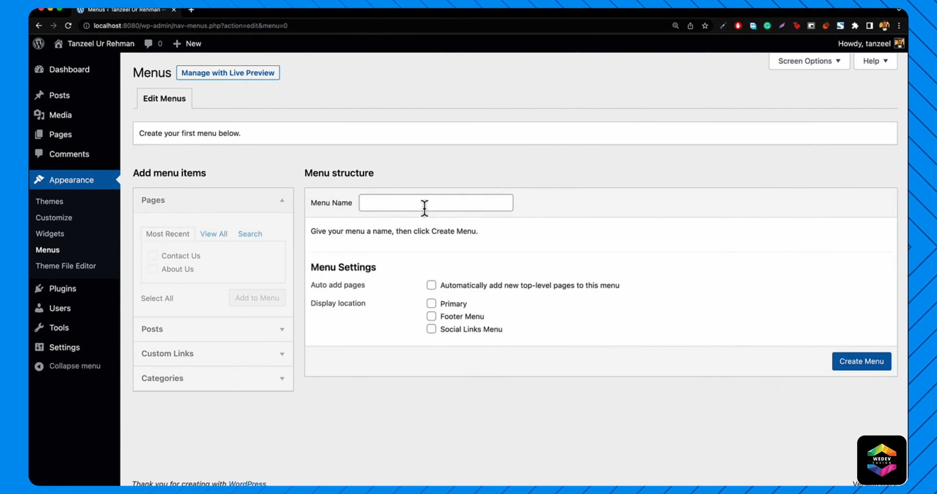
left_click(424, 207)
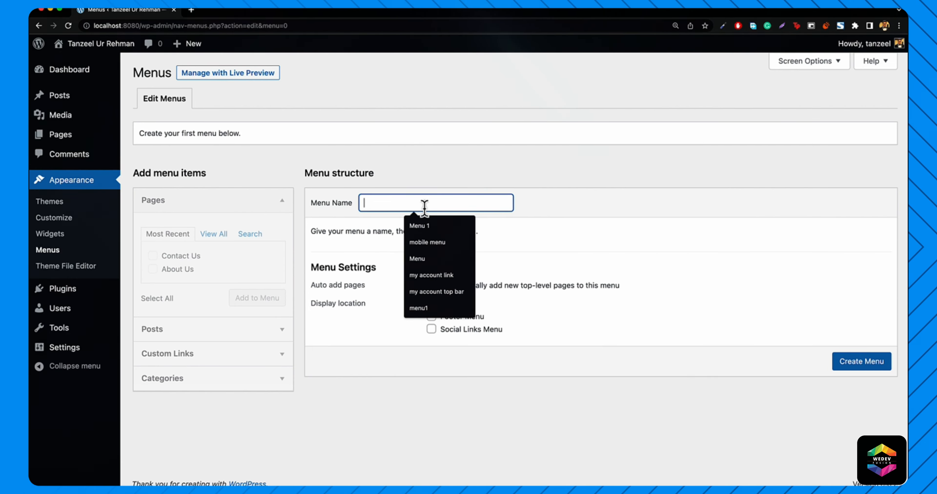
left_click(429, 225)
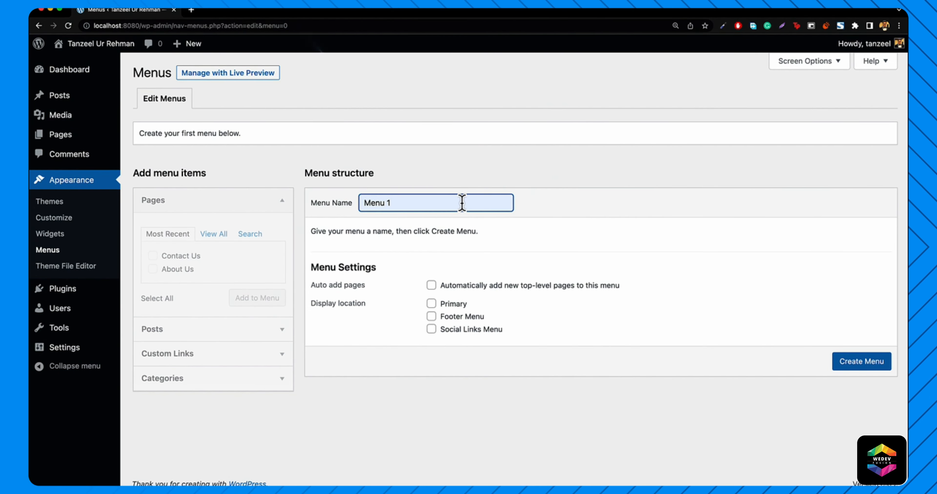
type("primary")
key("BackSpace")
key("BackSpace")
key("BackSpace")
key("BackSpace")
key("BackSpace")
key("BackSpace")
key("BackSpace")
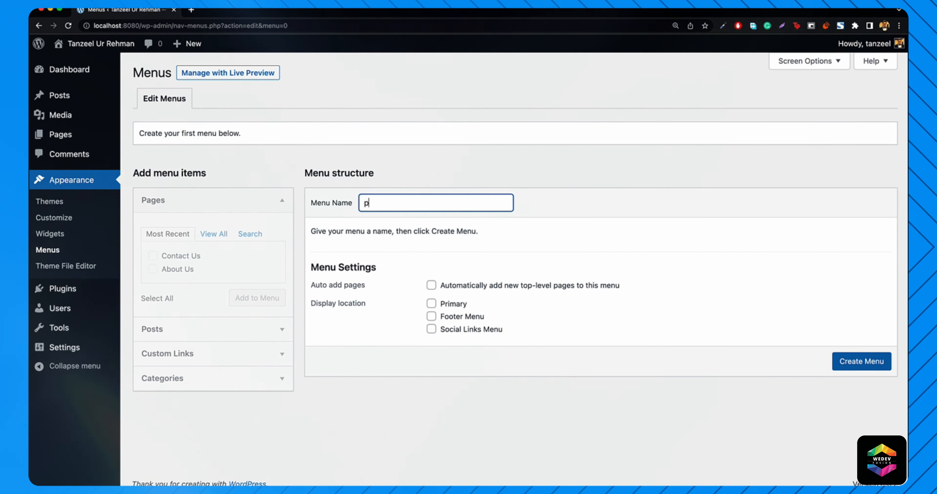
type("men")
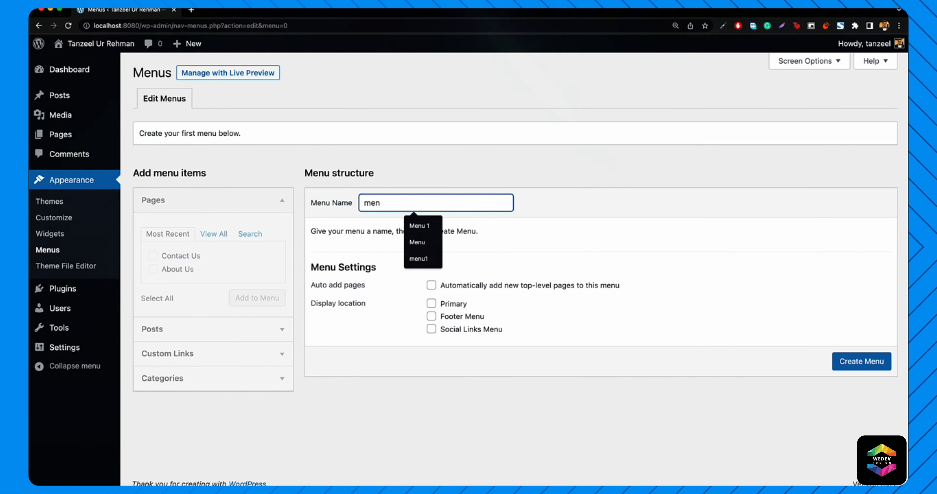
key("Down")
key("Return")
key("Return")
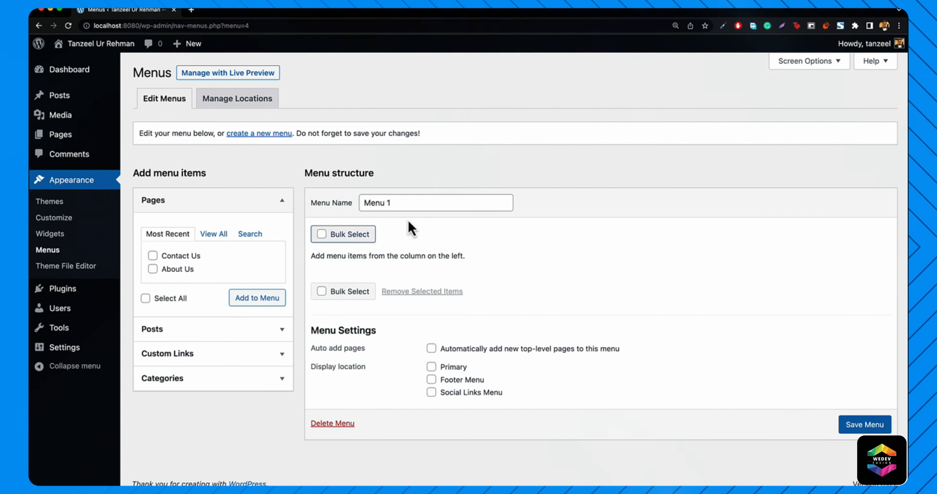
- Add the Home and Contact Us pages alongside About Us and save Menu 1
left_click(215, 234)
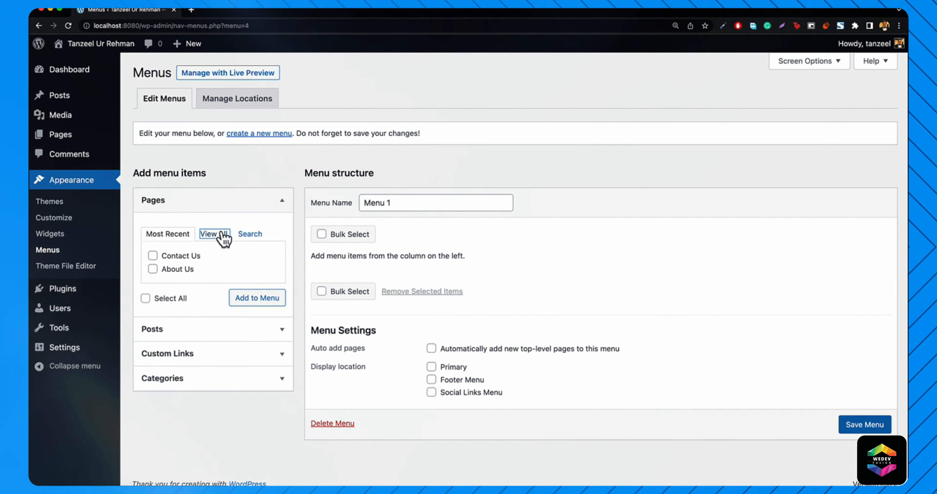
left_click(153, 256)
left_click(152, 283)
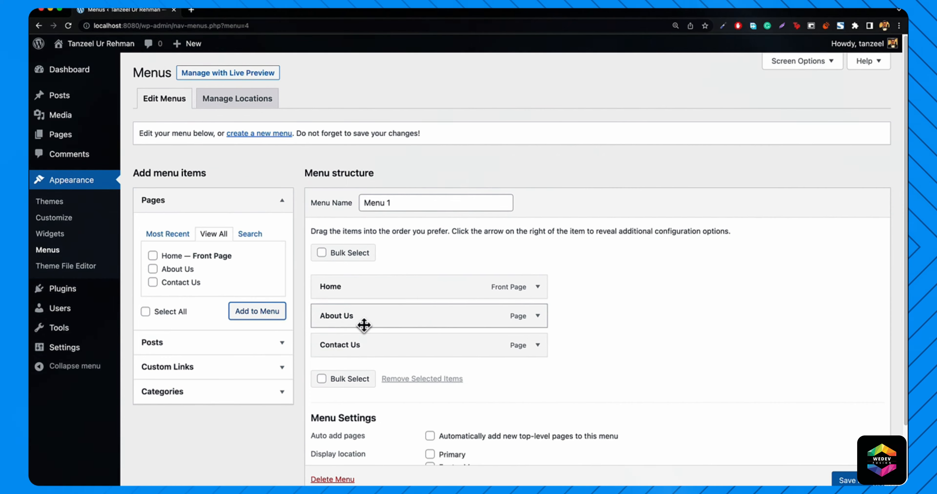
mouse_move(370, 355)
left_mouse_down()
mouse_move(383, 314)
mouse_move(355, 328)
mouse_move(367, 324)
mouse_move(378, 370)
mouse_move(358, 358)
left_mouse_up()
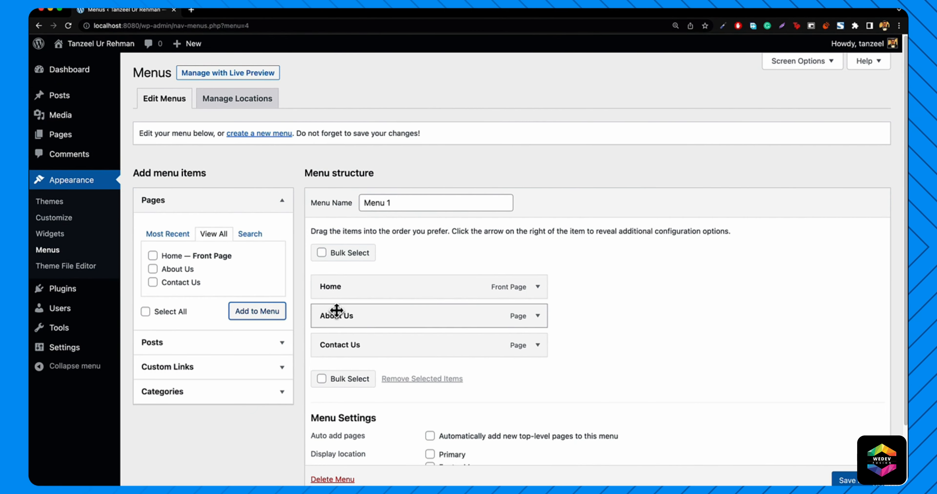
left_click(837, 480)
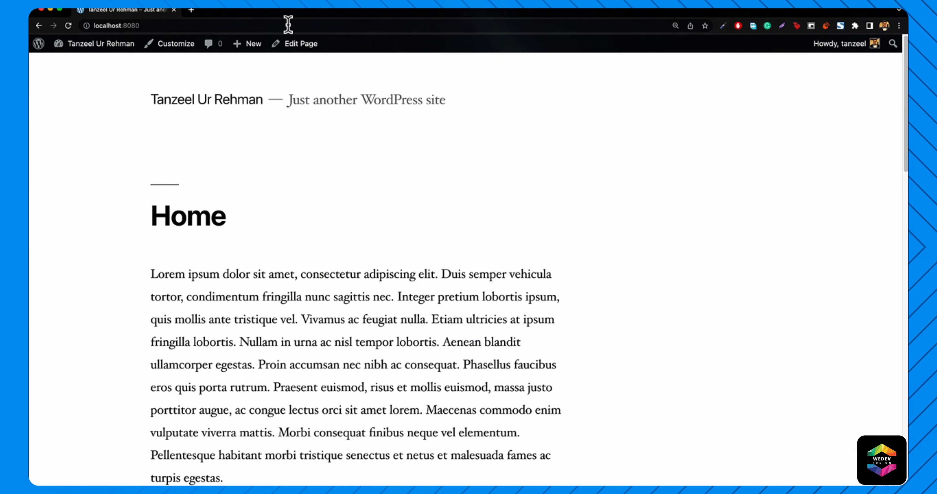
- Assign Menu 1 to the Primary display location, save it, and view the front page
mouse_move(82, 50)
left_click(78, 62)
mouse_move(75, 228)
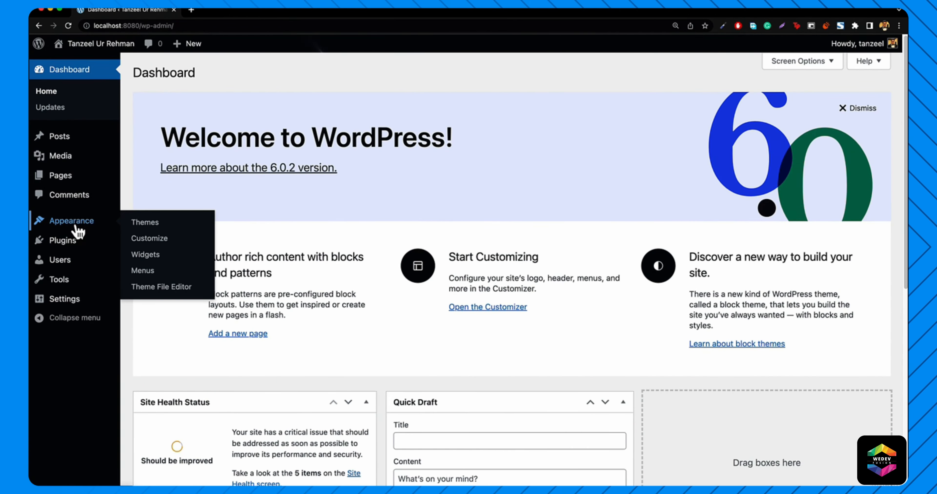
left_click(155, 278)
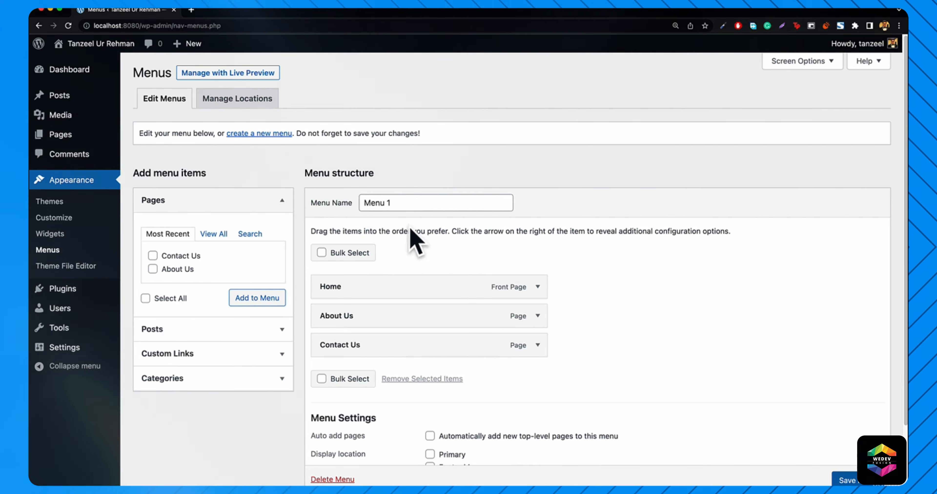
scroll(420, 256, "down", 2)
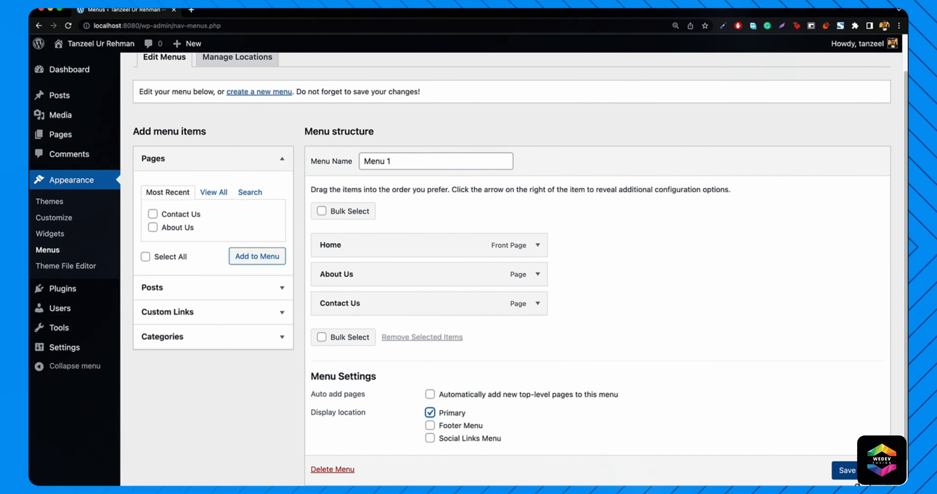
left_click(847, 471)
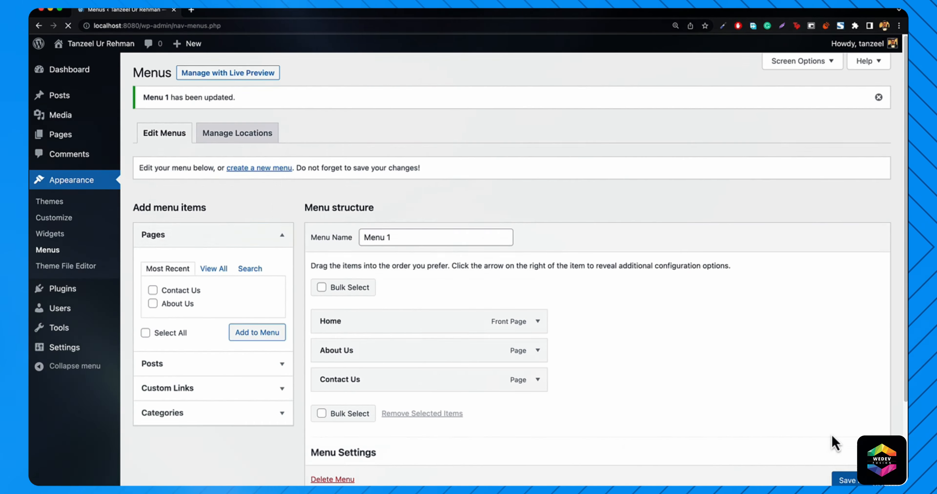
mouse_move(96, 43)
left_click(75, 65)
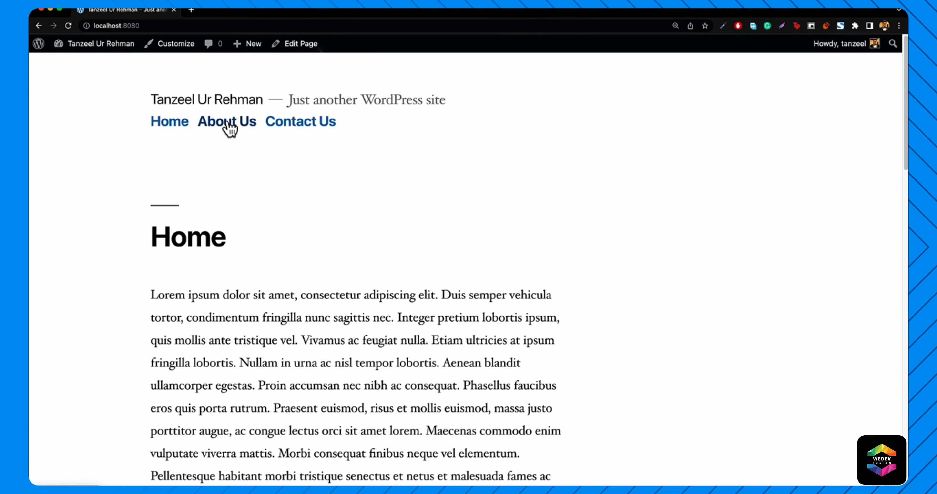
- Open Contact Us from the header navigation, then go back to the Dashboard
scroll(268, 241, "down", 10)
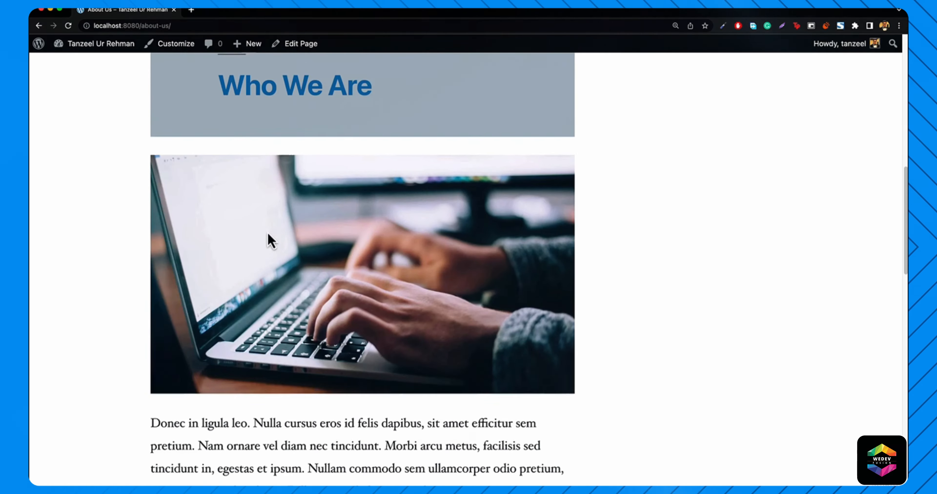
scroll(271, 236, "up", 10)
left_click(299, 129)
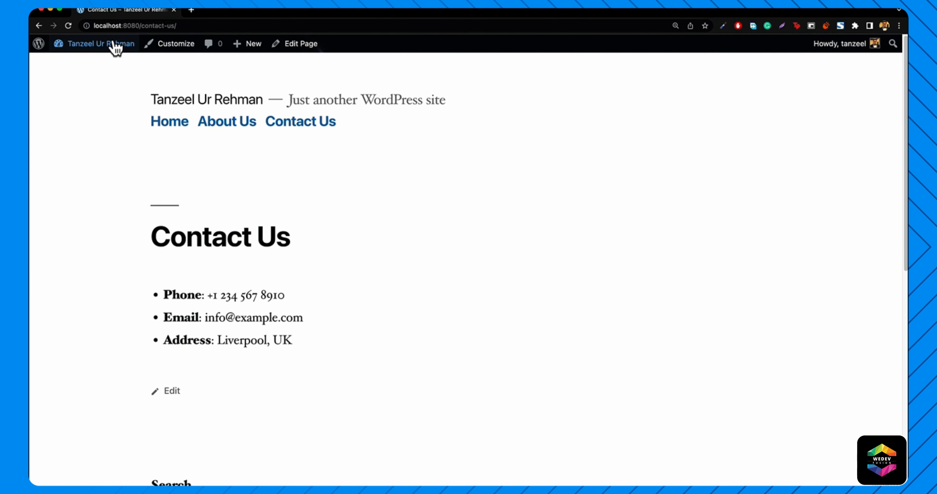
mouse_move(97, 49)
left_click(74, 65)
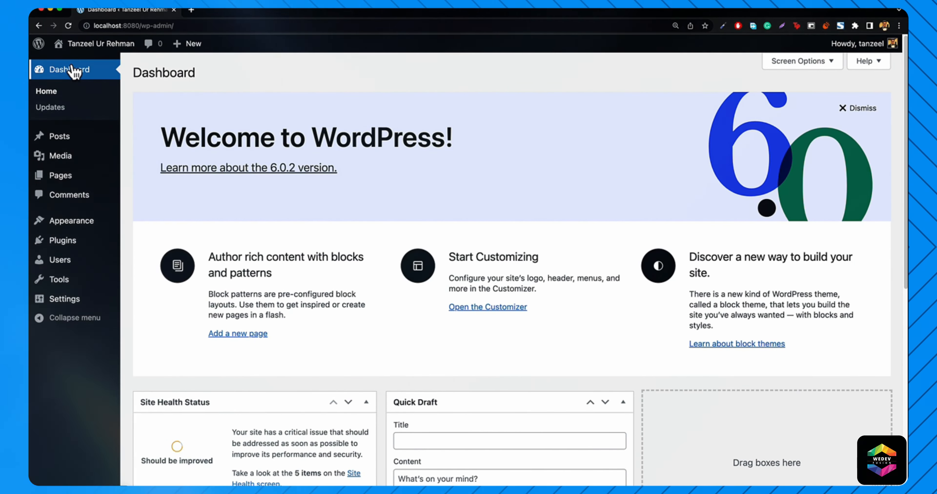
- Install Twenty Twenty from Appearance > Themes > Add New, then view the live site
mouse_move(64, 229)
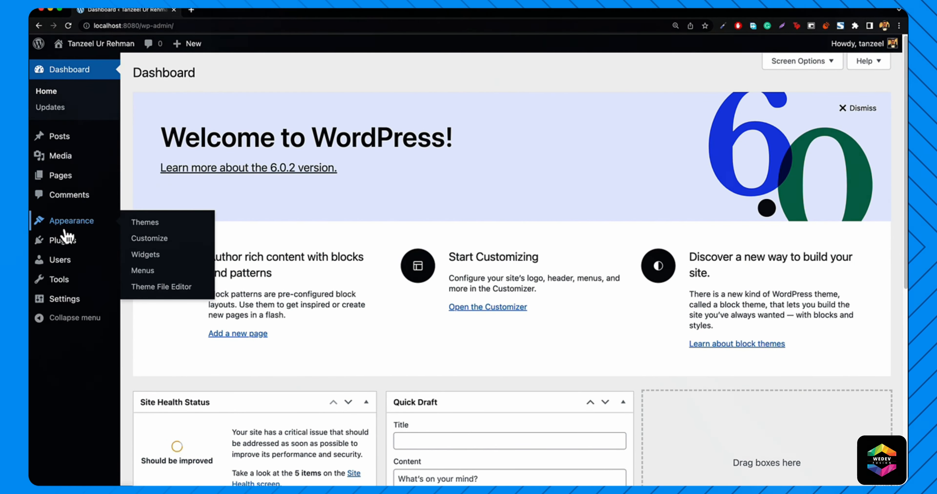
left_click(155, 223)
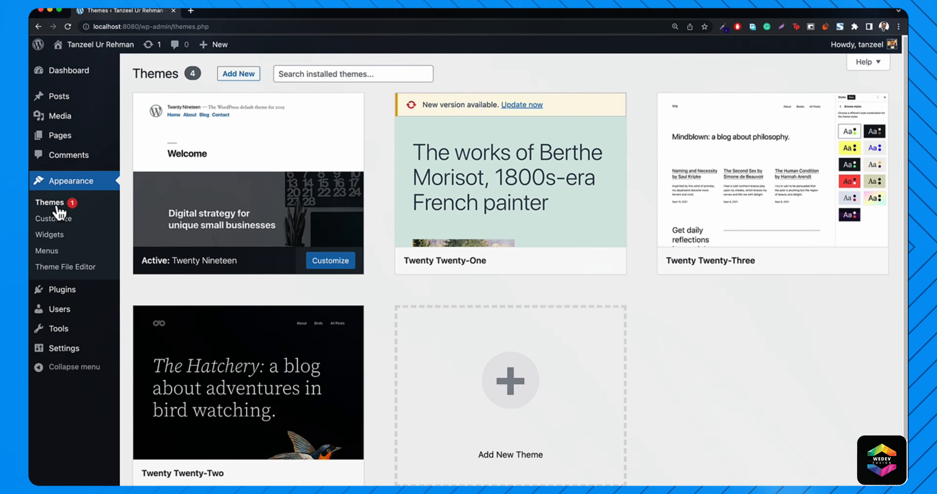
mouse_move(185, 170)
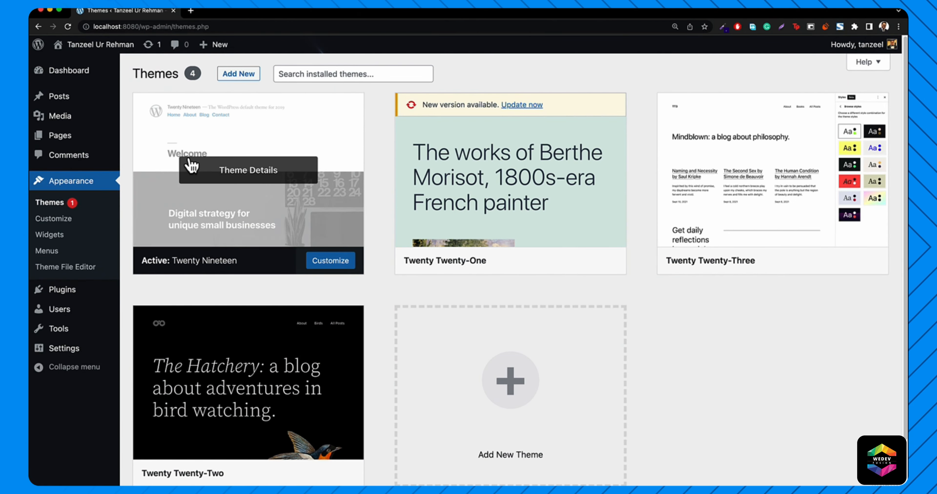
left_click(238, 77)
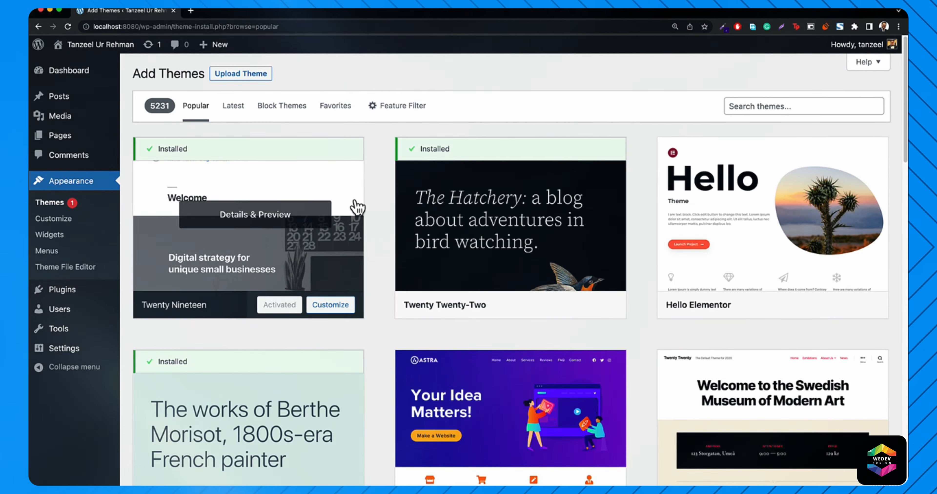
scroll(397, 257, "down", 5)
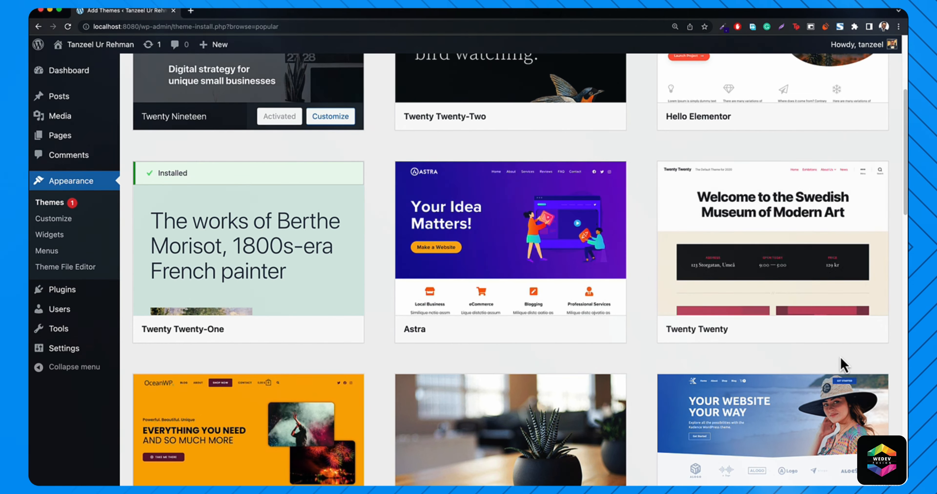
left_click(813, 337)
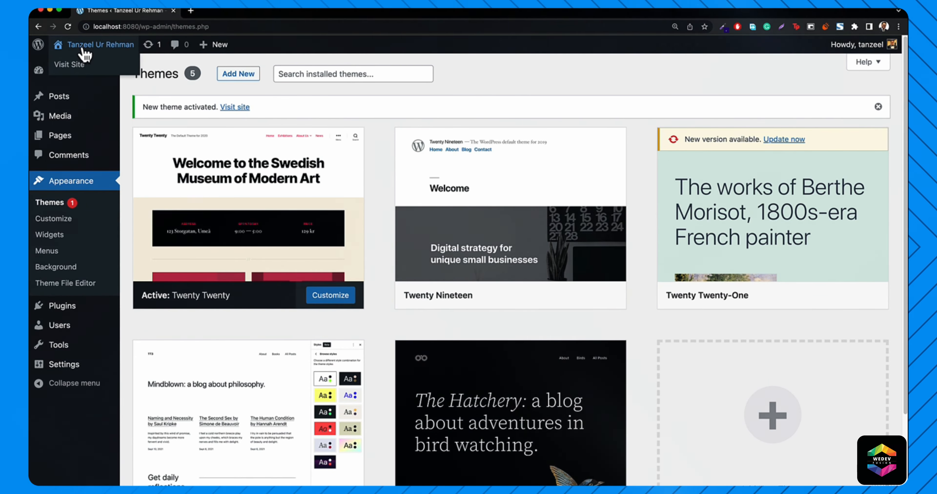
left_click(71, 64)
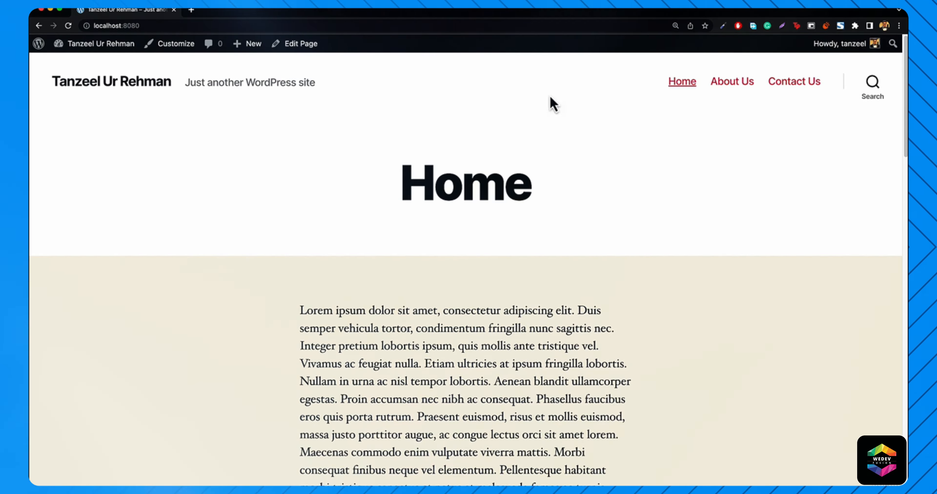
- Open About Us and Contact Us from the Twenty Twenty header, then return to the Dashboard
scroll(505, 244, "down", 10)
scroll(522, 236, "up", 10)
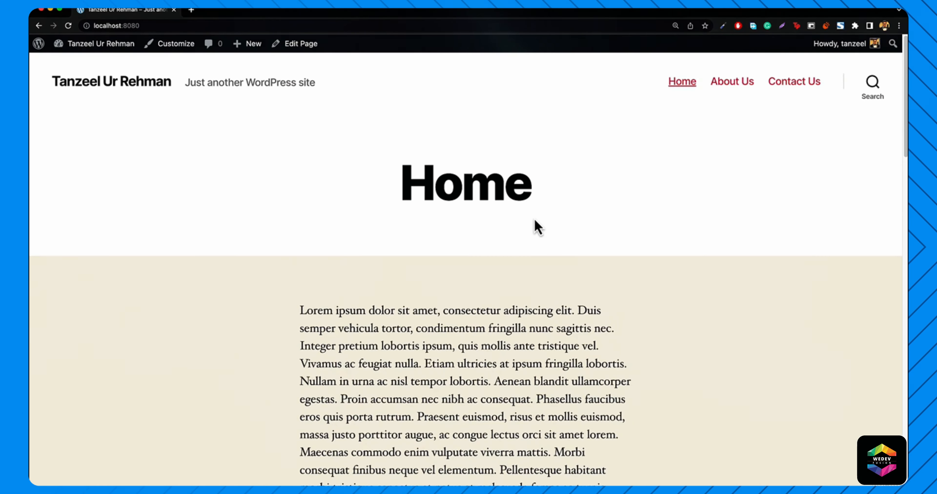
left_click(718, 87)
left_click(784, 88)
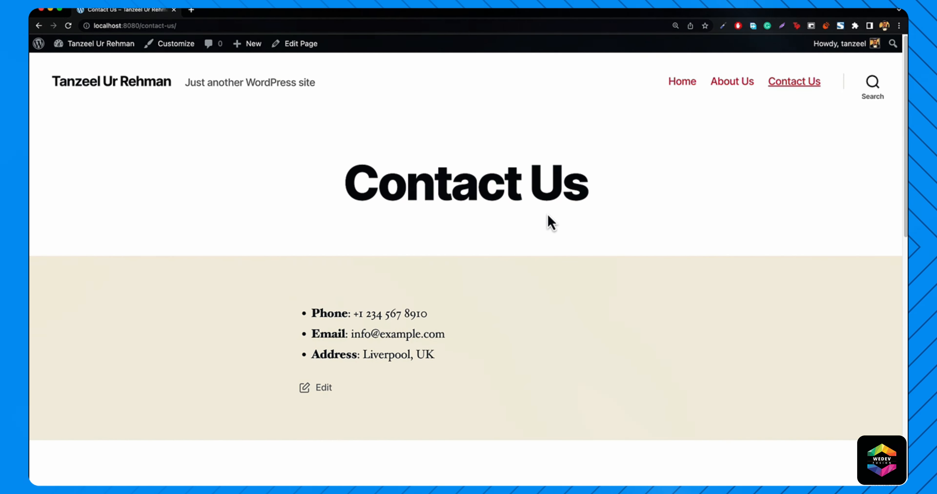
mouse_move(101, 47)
left_click(92, 66)
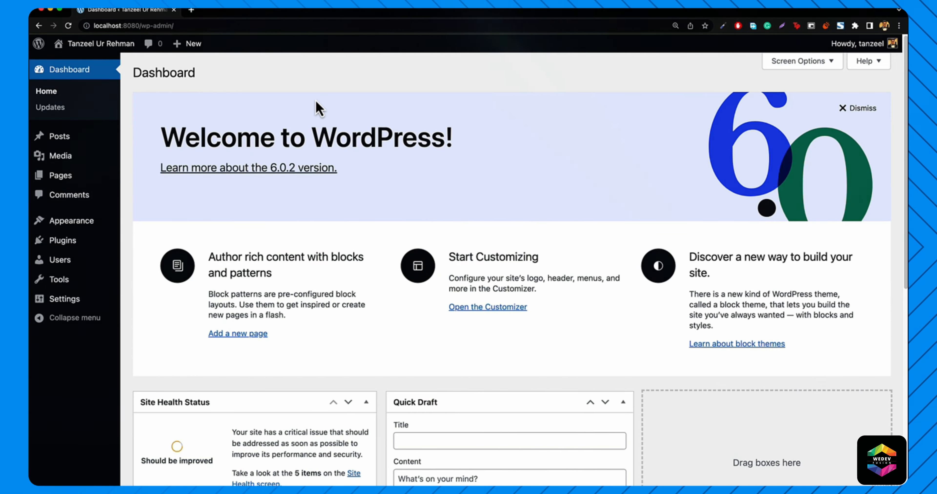
- Open Appearance > Themes, showing four installed themes with Twenty Twenty active
mouse_move(62, 225)
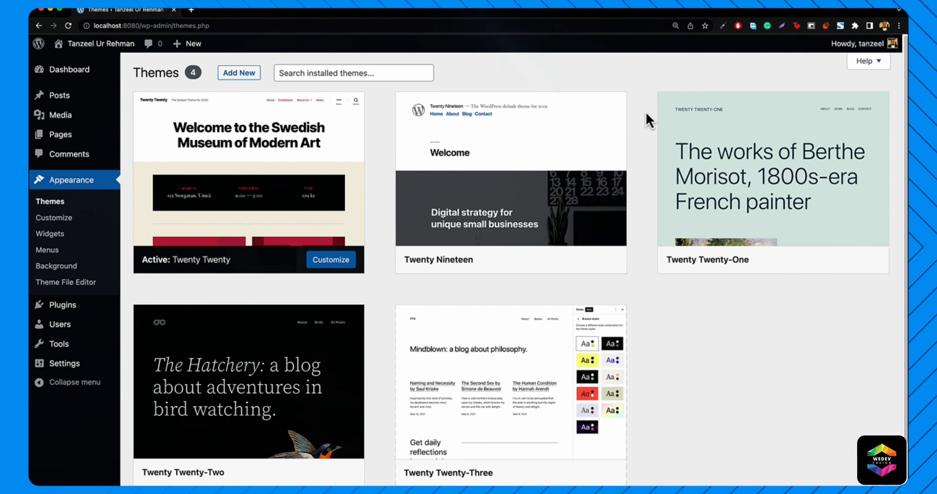
mouse_move(320, 418)
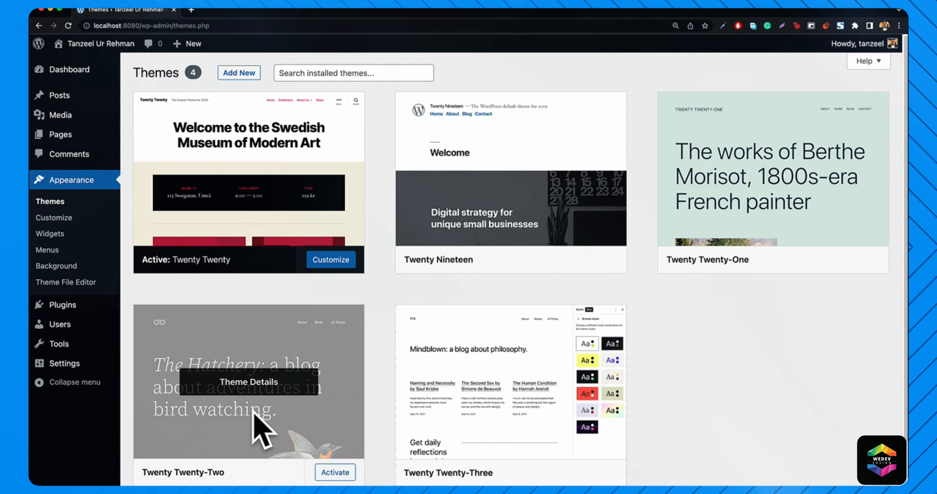
- Activate Twenty Twenty-Two, then Twenty Nineteen, and move on to adding new themes
left_click(329, 478)
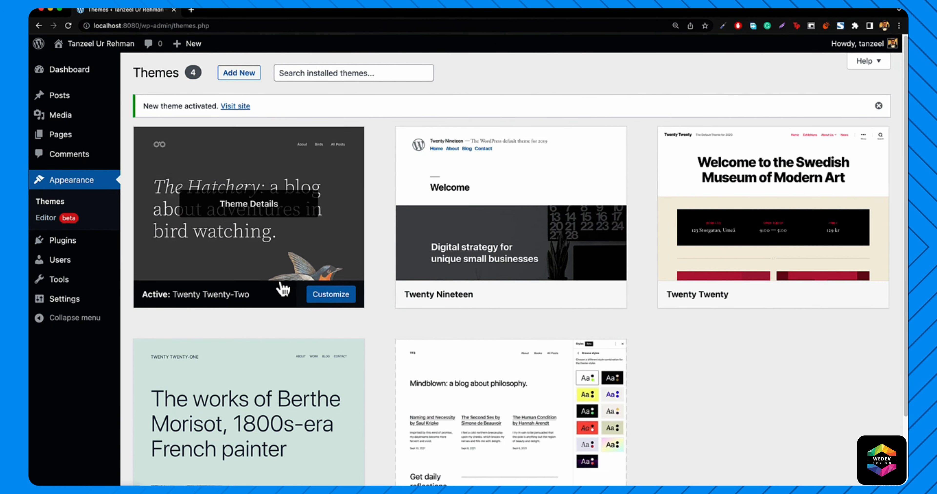
mouse_move(604, 256)
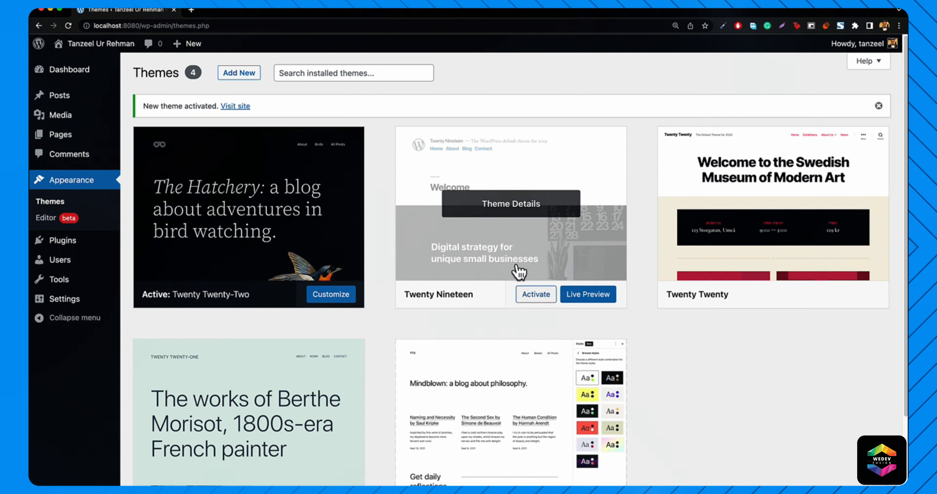
left_click(531, 291)
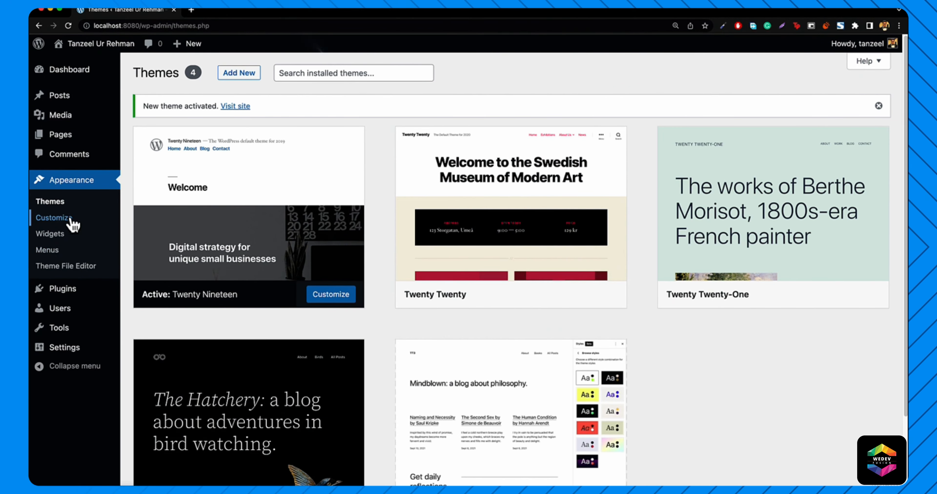
mouse_move(508, 314)
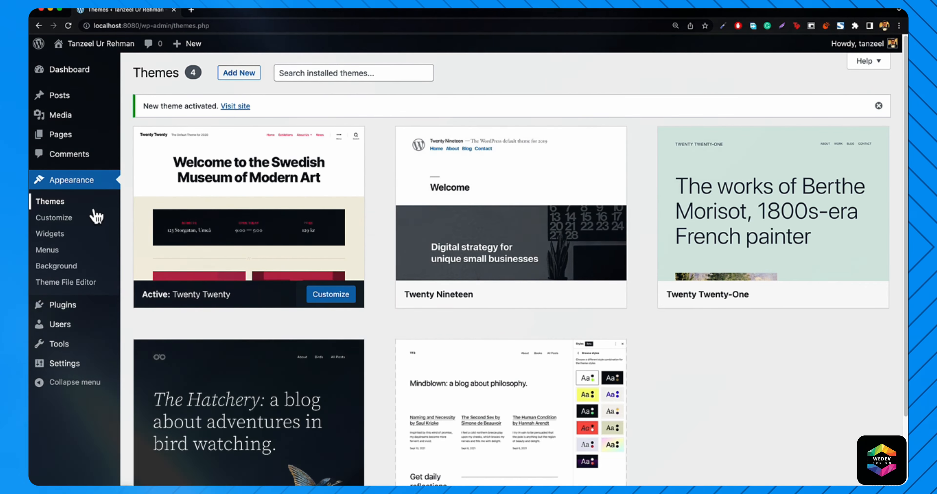
mouse_move(784, 302)
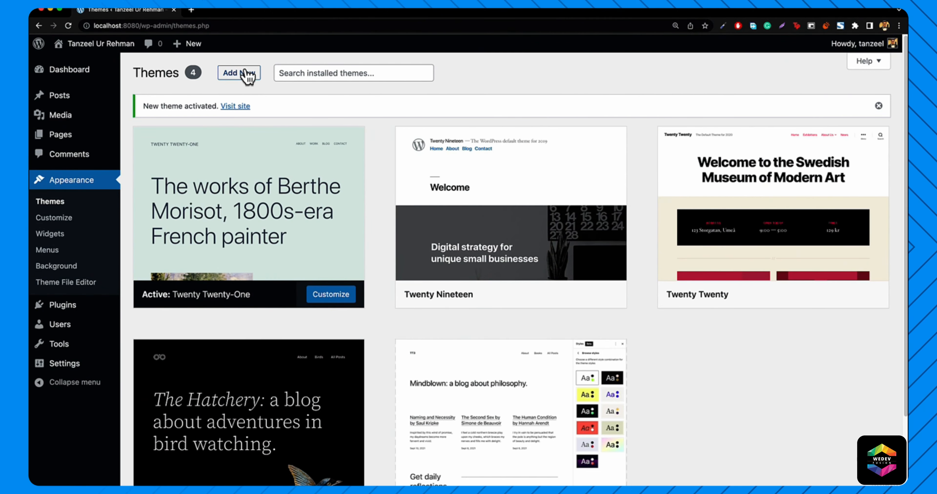
left_click(247, 75)
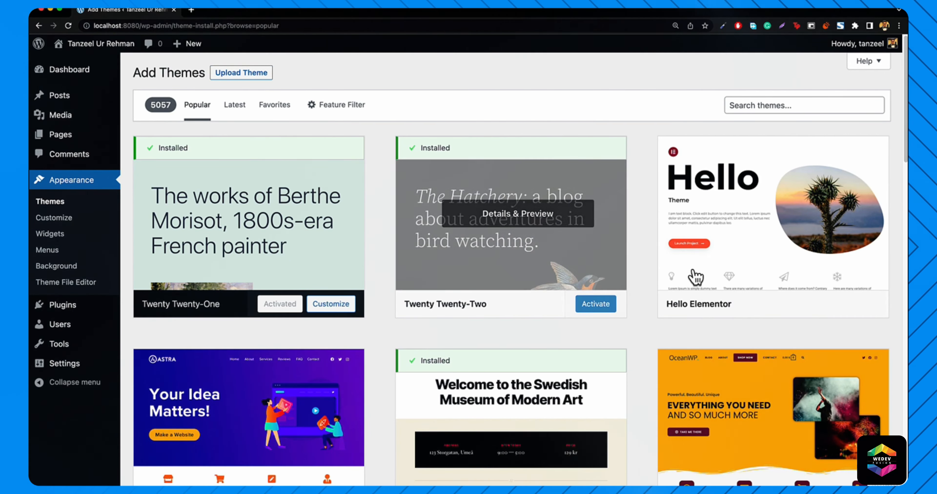
- Browse the Popular themes list on the Add Themes page
mouse_move(747, 209)
scroll(752, 224, "down", 3)
mouse_move(246, 338)
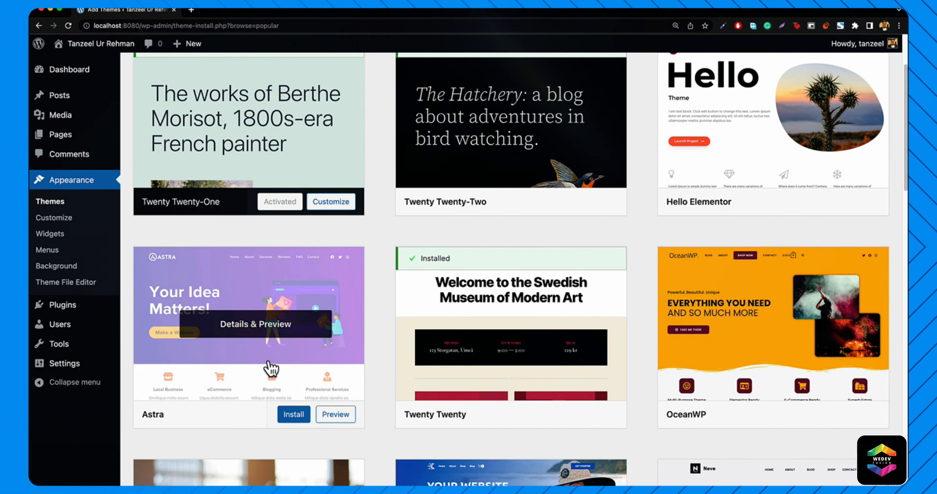
mouse_move(732, 374)
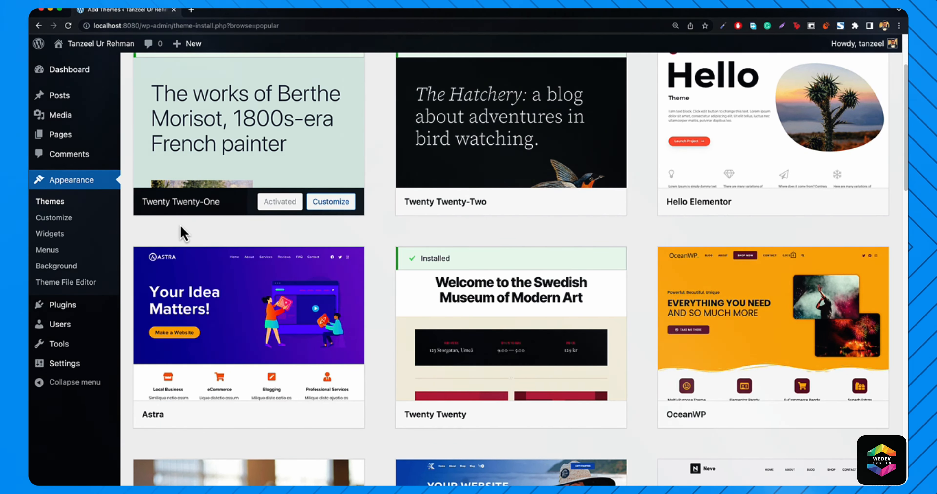
scroll(203, 234, "up", 3)
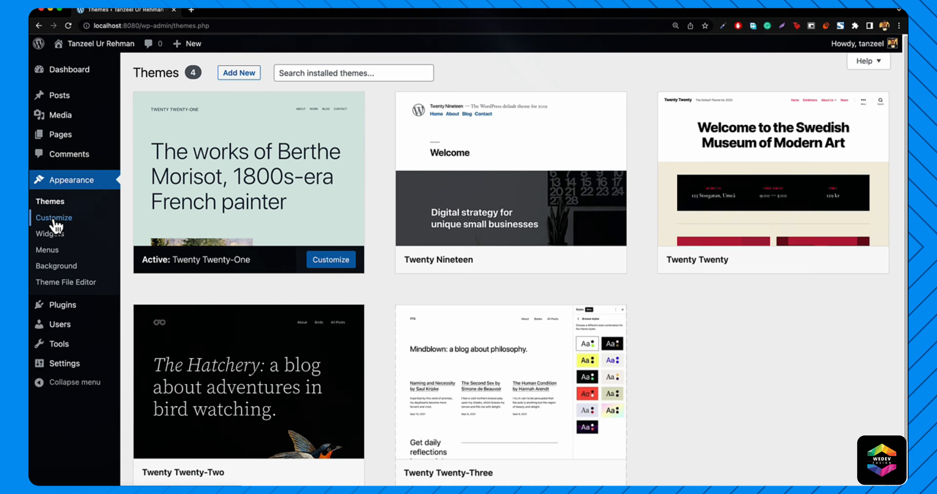
- Activate the Twenty Nineteen theme on the Themes page
mouse_move(547, 252)
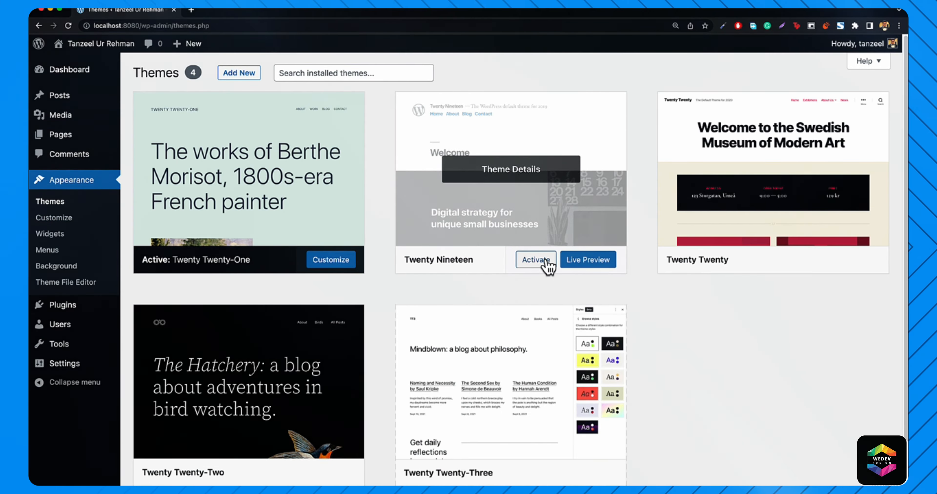
left_click(535, 260)
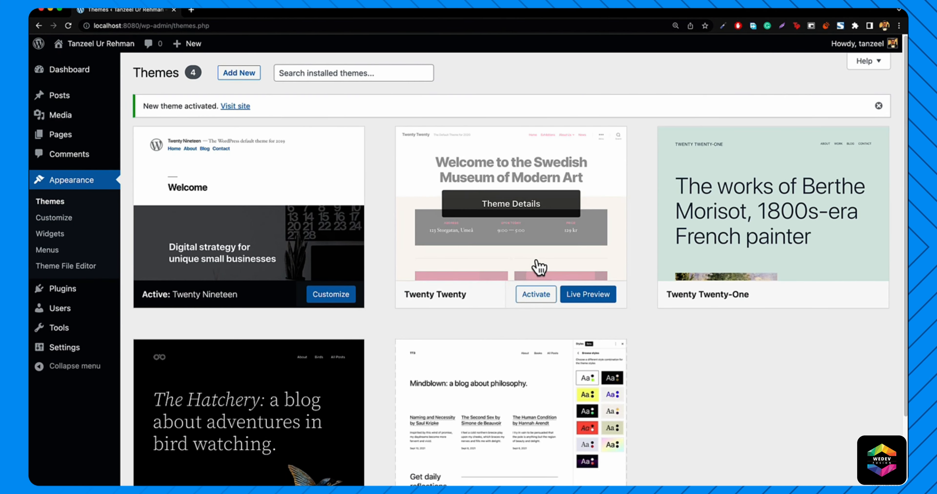
mouse_move(189, 260)
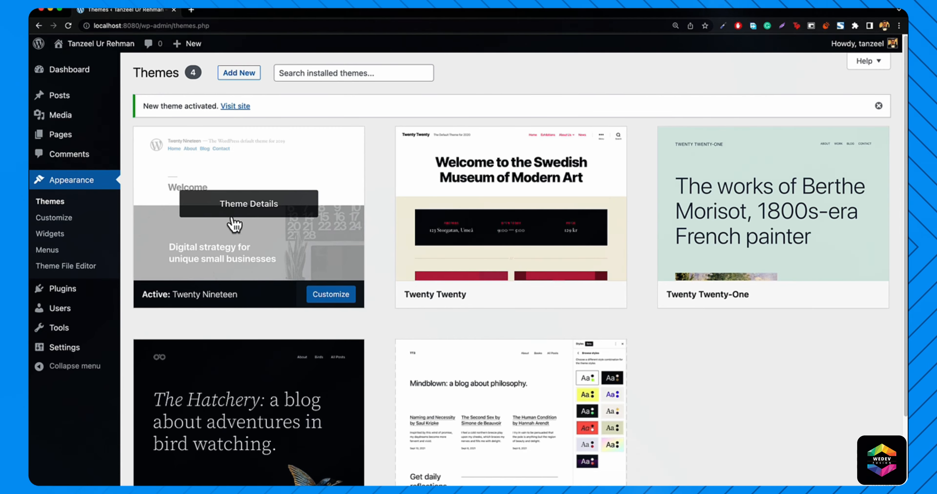
- Replace the Site Identity tagline with 'WordPress Developer' and return to the main Customizer sections
left_click(55, 218)
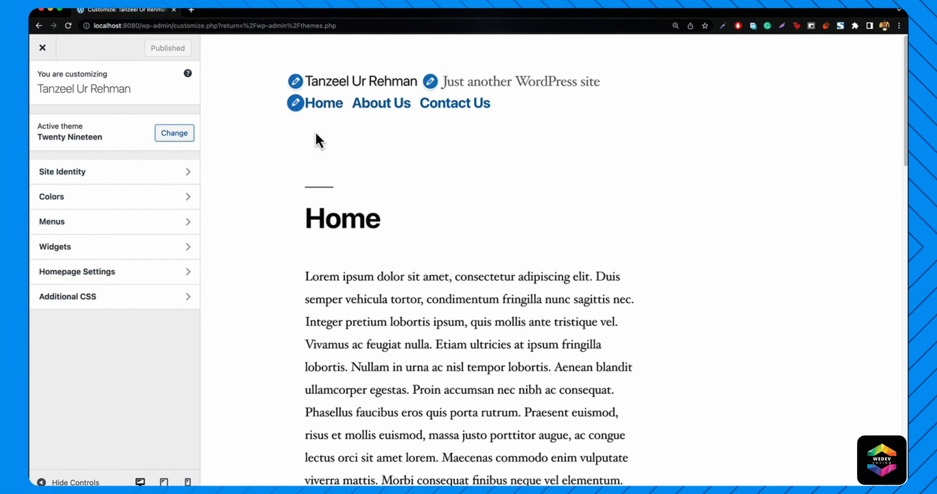
scroll(433, 254, "down", 5)
scroll(436, 305, "down", 5)
scroll(455, 296, "up", 10)
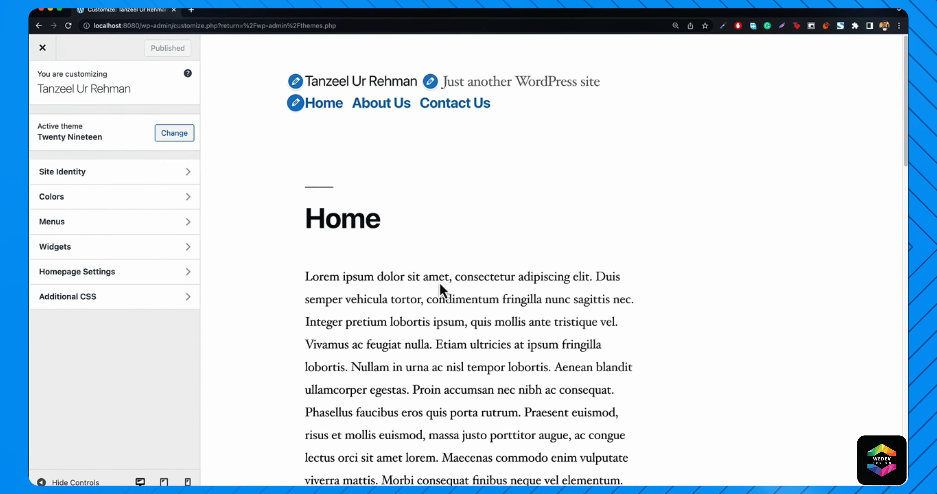
left_click(85, 174)
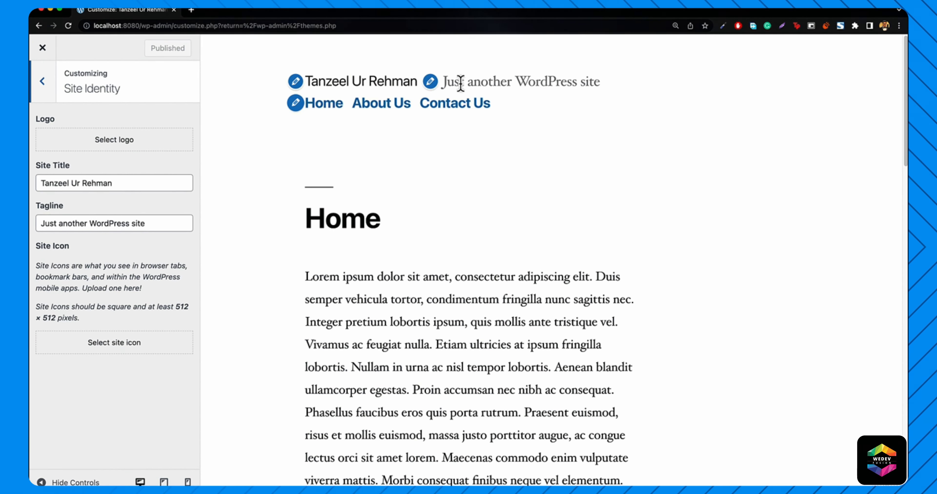
triple_click(142, 223)
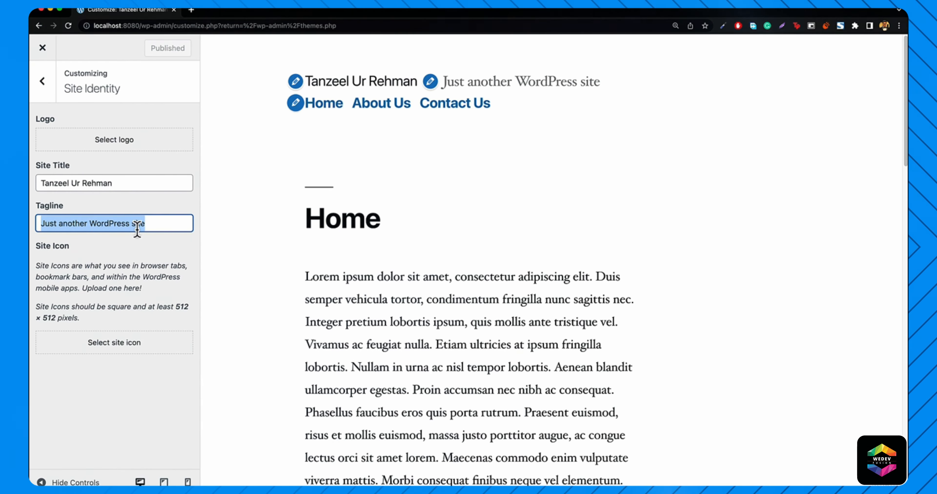
type("WordPr")
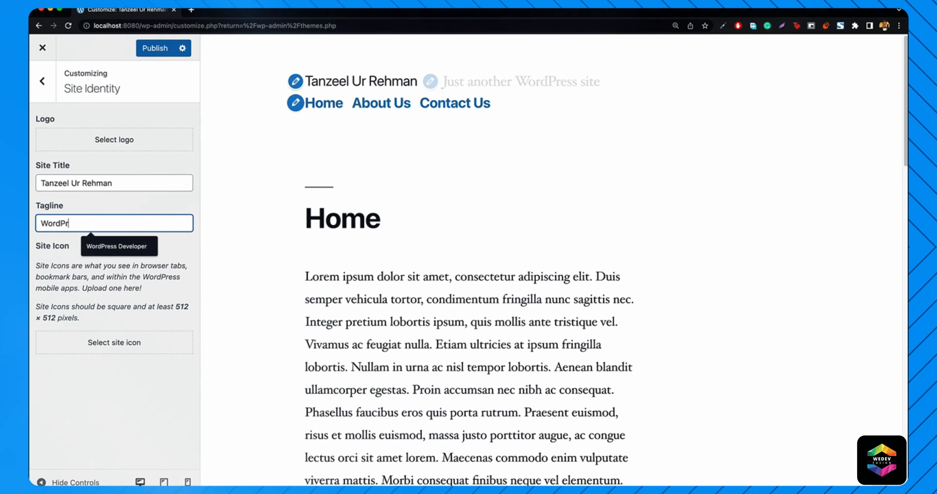
key("Down")
key("Return")
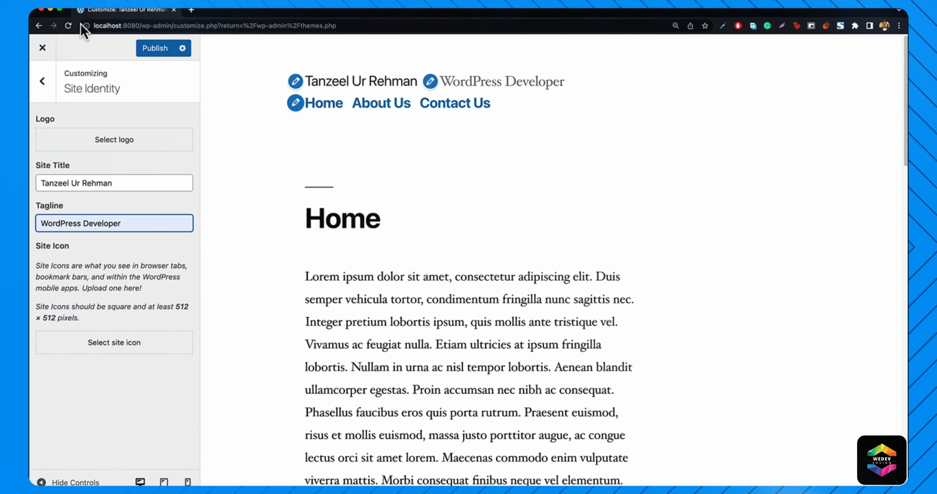
left_click(41, 91)
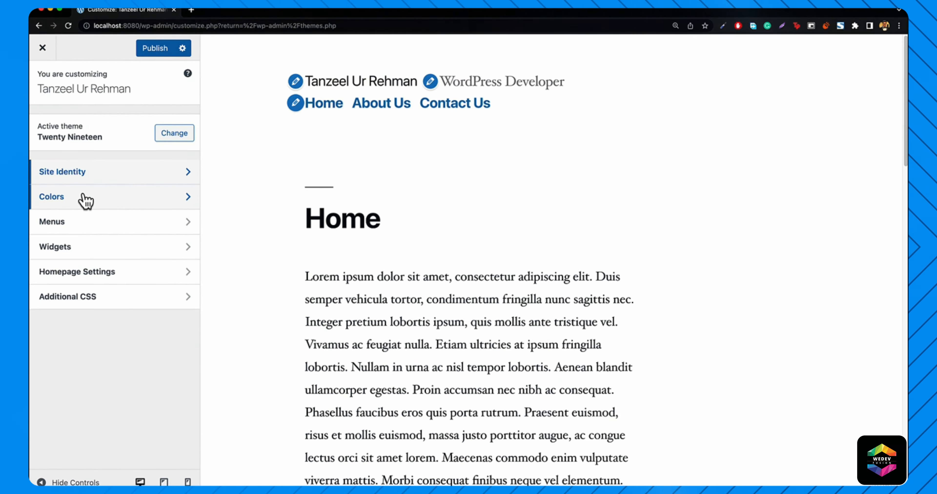
- Switch the primary colour to Custom and try red and other hues
left_click(89, 205)
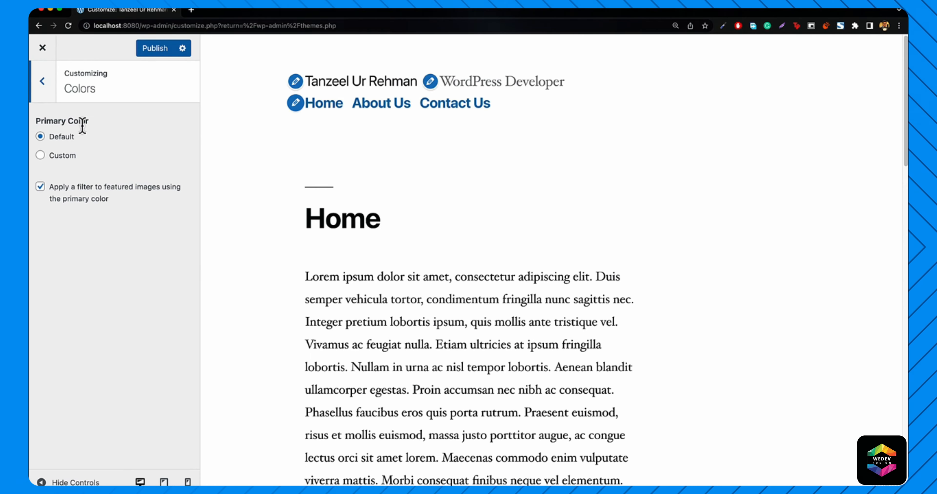
left_click(59, 157)
scroll(344, 222, "down", 15)
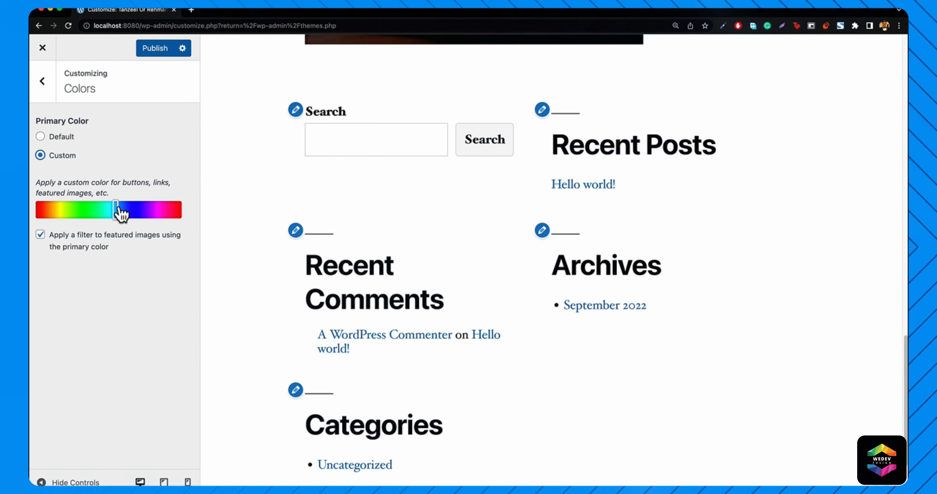
left_click_drag(117, 209, 38, 210)
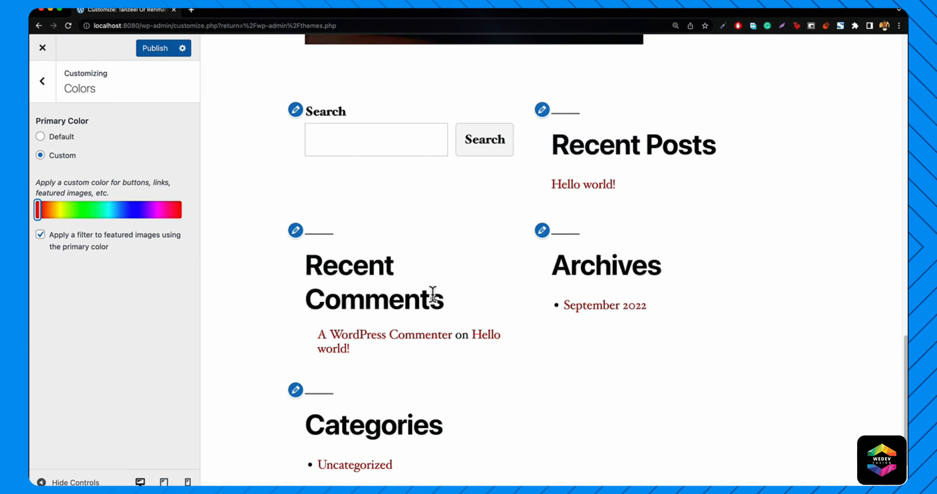
scroll(418, 347, "down", 3)
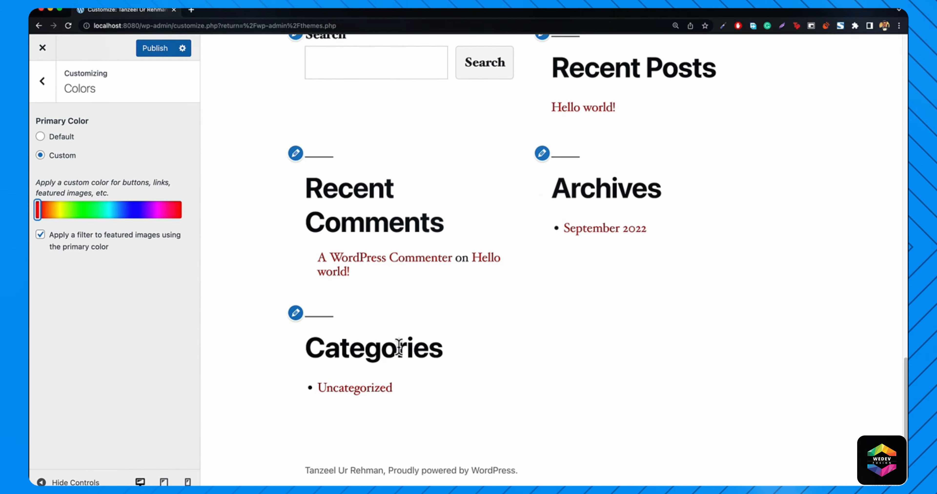
left_click_drag(125, 209, 59, 210)
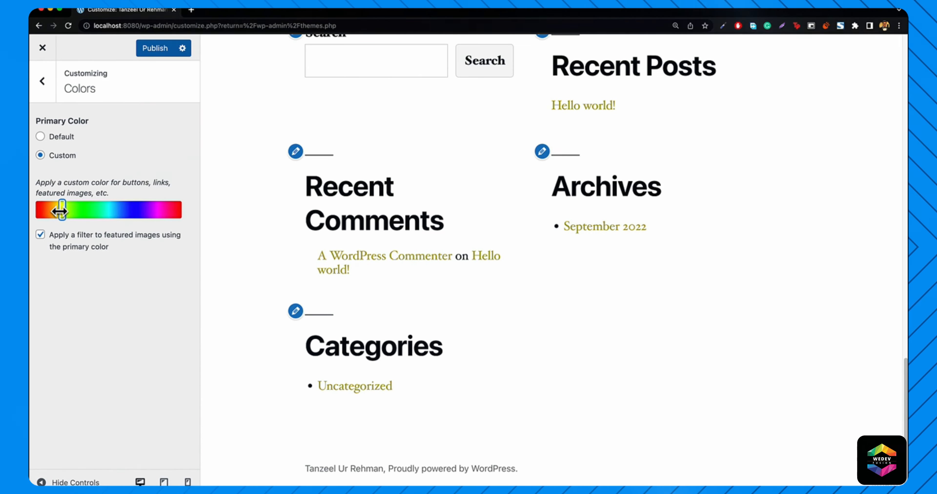
- Reset the primary colour to Default, then look at the Menus section and come back
scroll(483, 270, "up", 15)
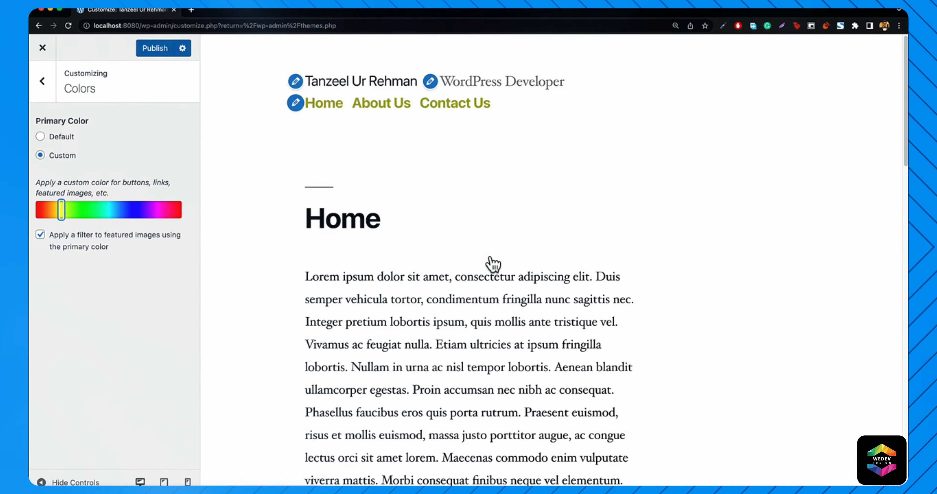
left_click(52, 141)
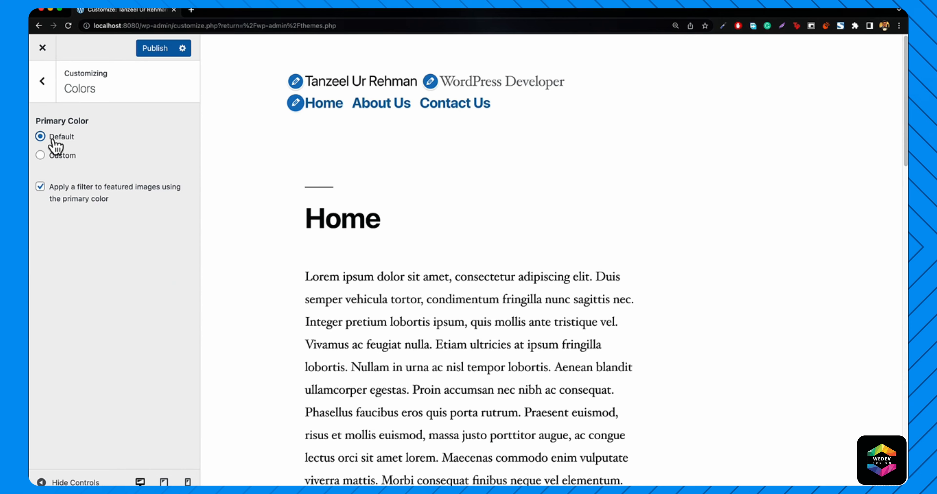
left_click(44, 79)
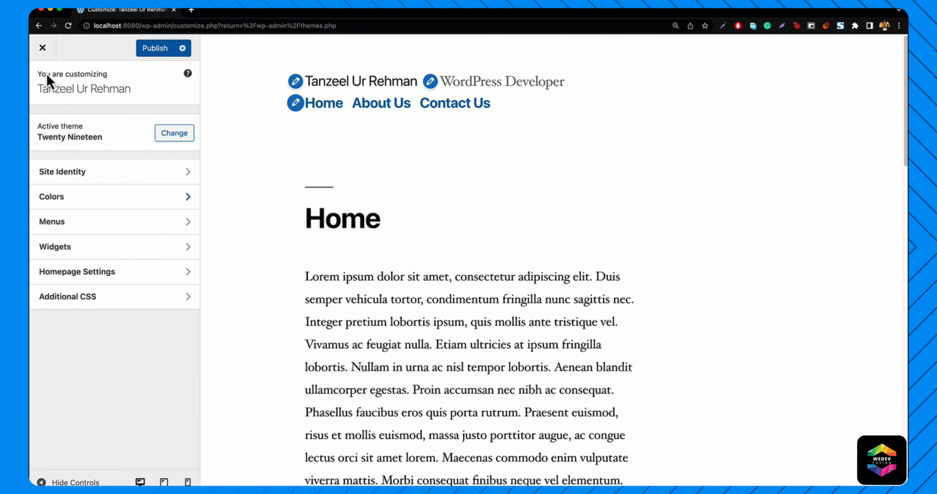
left_click(84, 223)
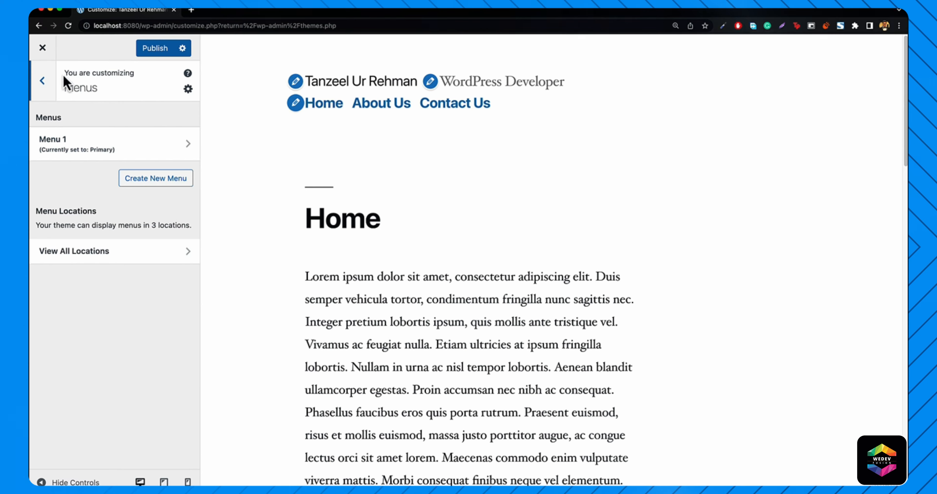
left_click(42, 80)
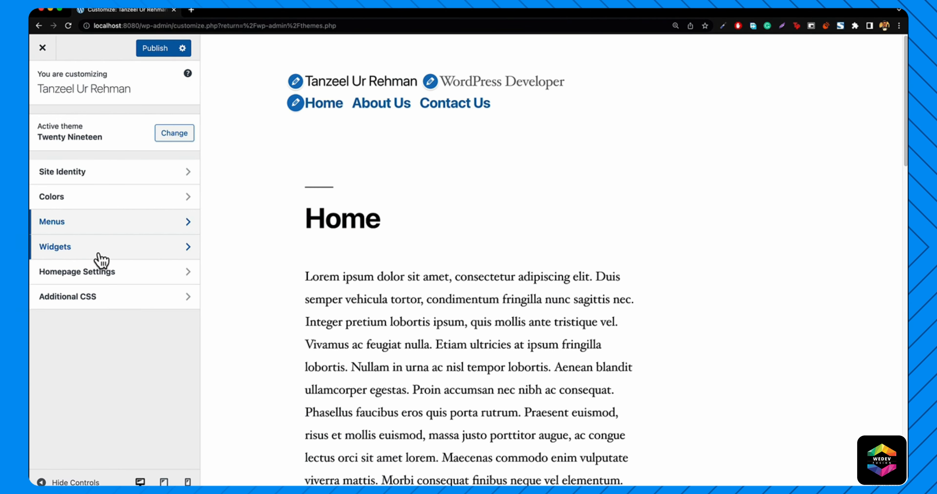
- Load itanzeel.com in a new tab, scroll through its top bar, then return to the Customizer
left_click(191, 9)
type("itanzeel.com")
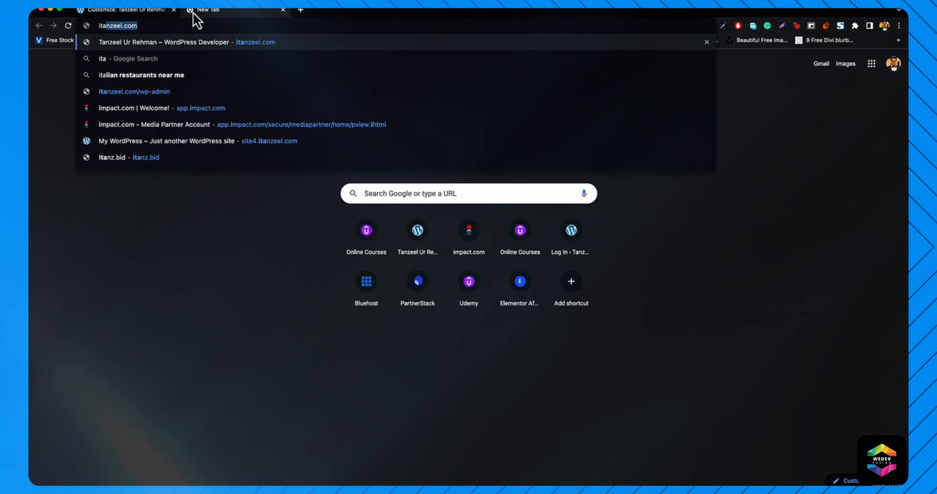
key("Return")
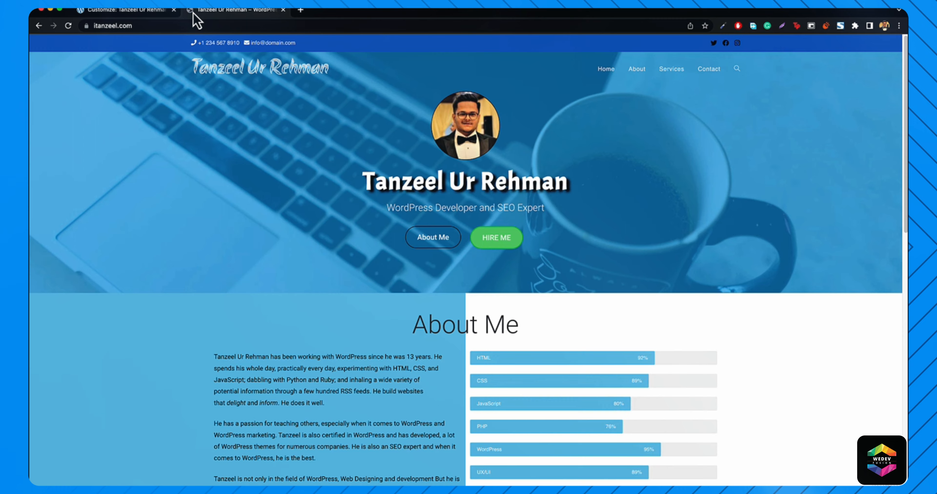
scroll(336, 259, "down", 15)
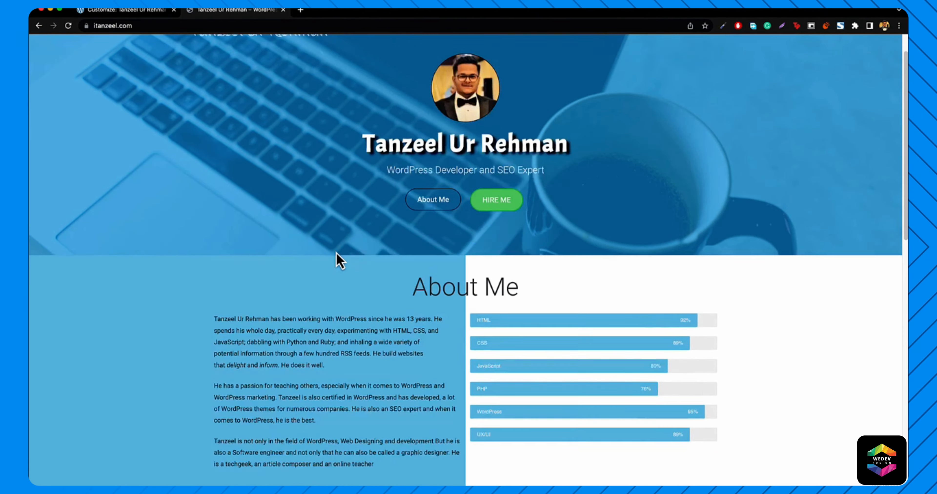
scroll(342, 290, "down", 3)
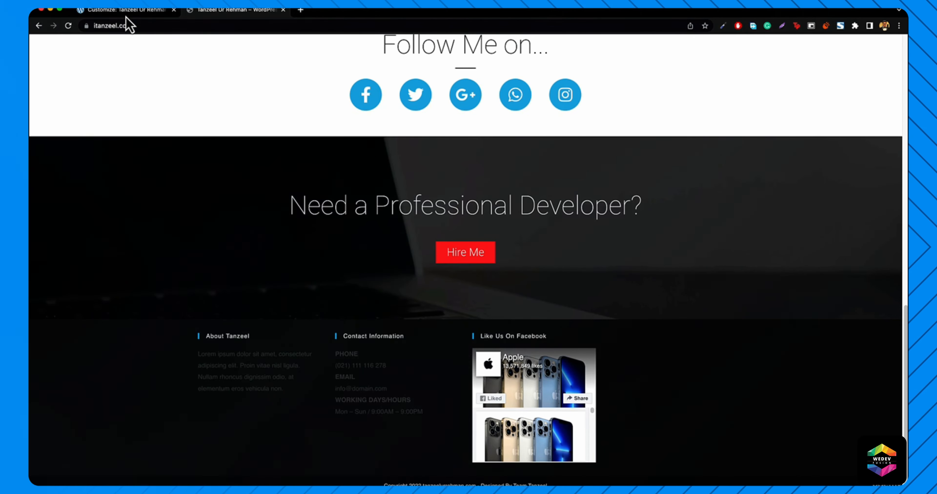
left_click(121, 12)
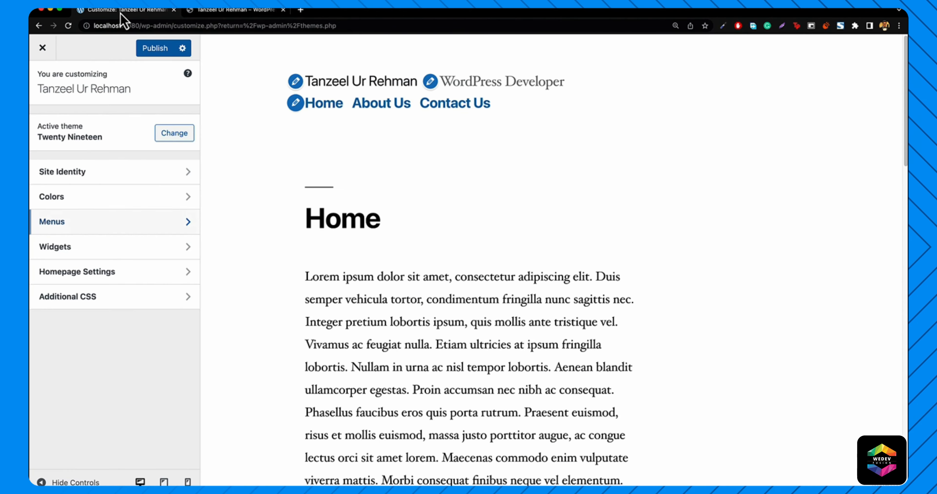
- Check Homepage Settings, then publish the changes and close the Customizer
left_click(107, 278)
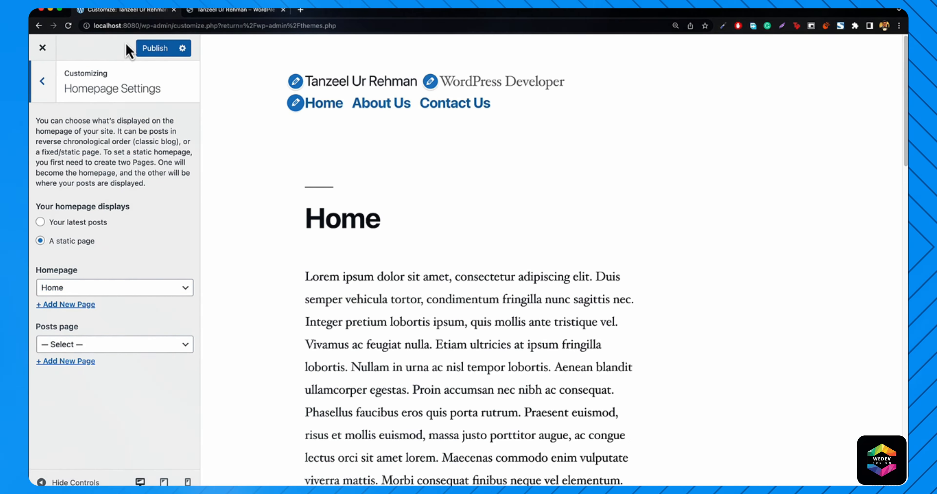
left_click(43, 82)
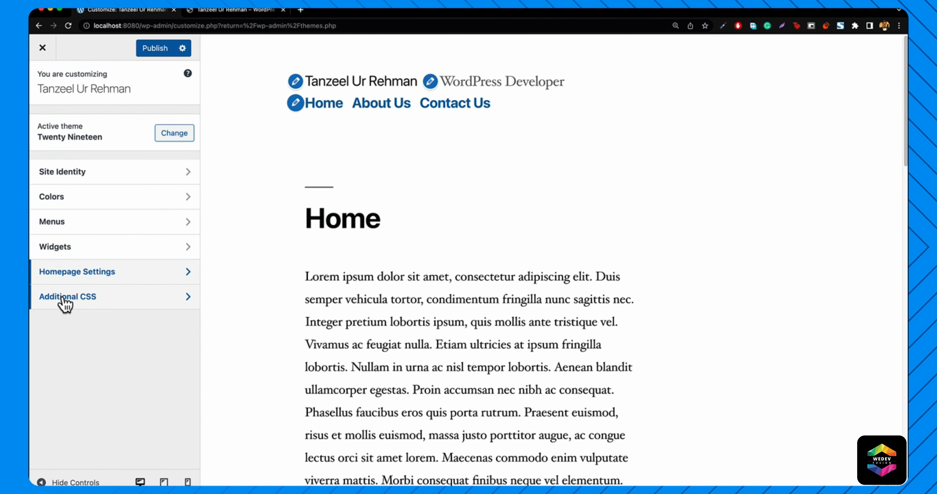
left_click(156, 48)
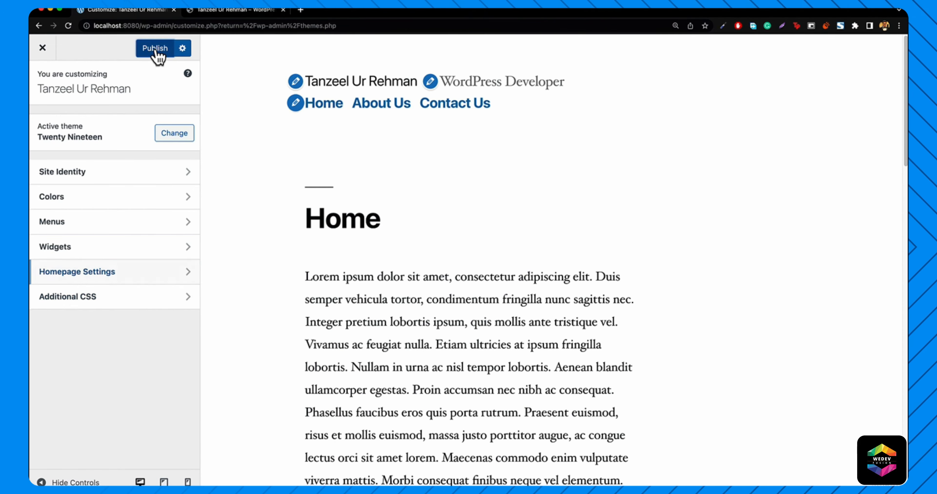
left_click(42, 48)
mouse_move(178, 211)
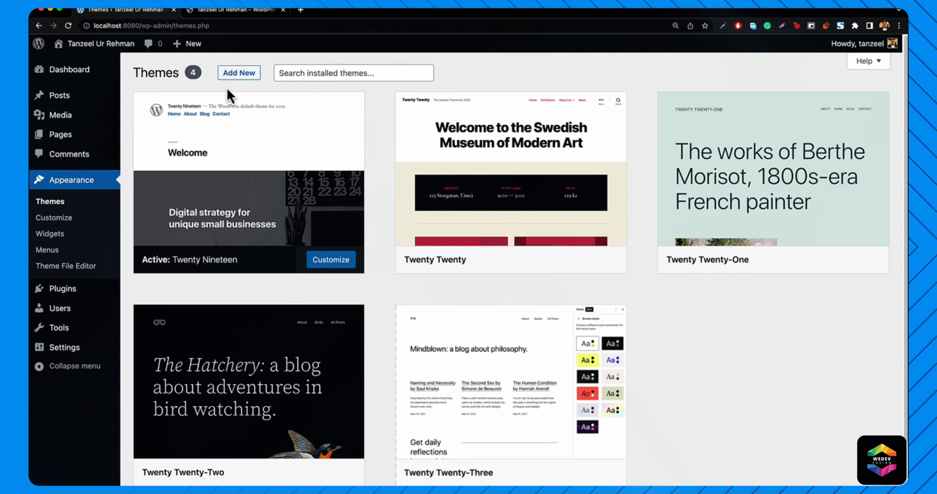
- Load itanzeel.com in a third tab, then switch back to the WordPress Themes tab
left_click(303, 10)
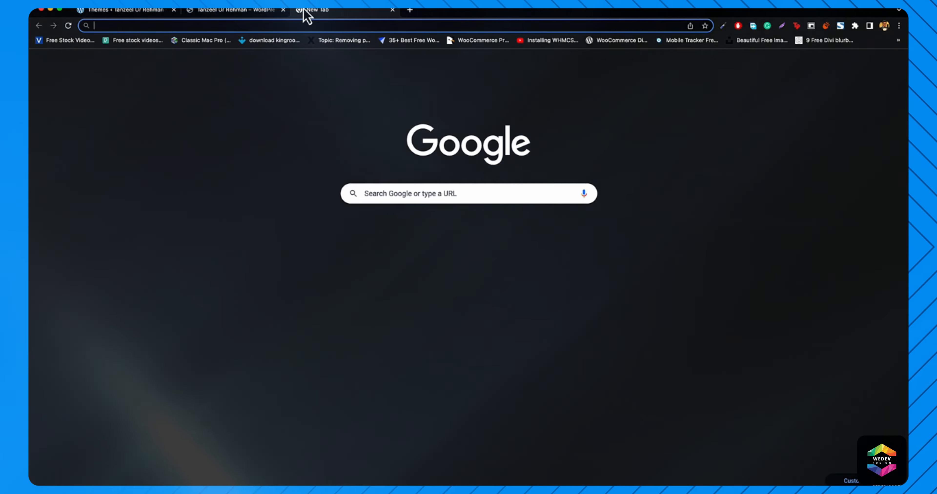
type("ita")
key("Return")
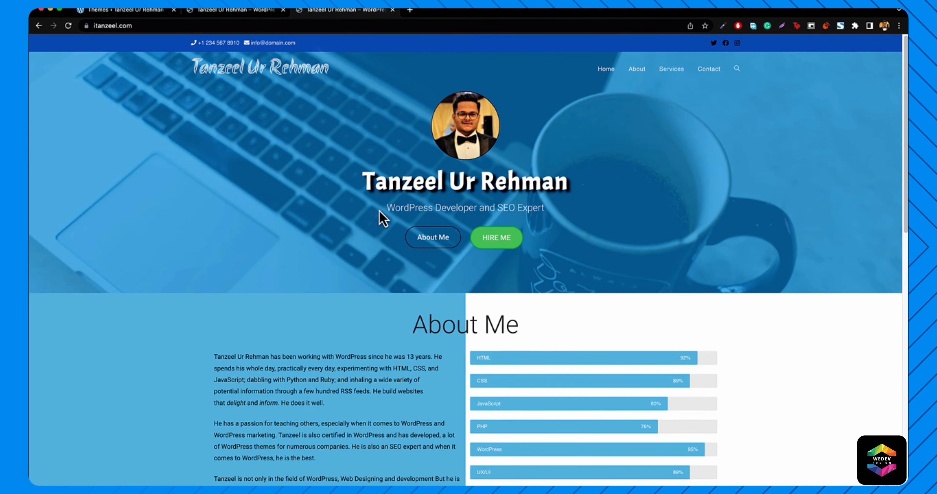
left_click(132, 12)
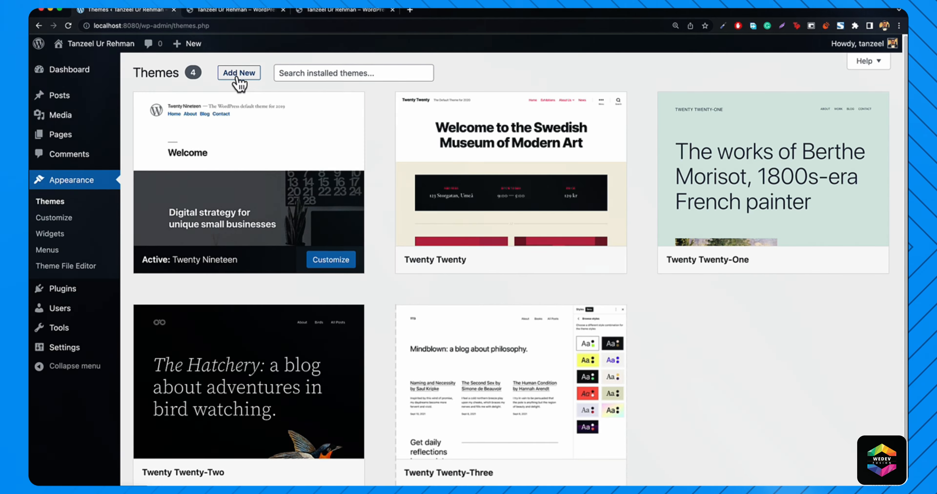
- Open Add New themes and scroll through the Popular themes grid
left_click(237, 74)
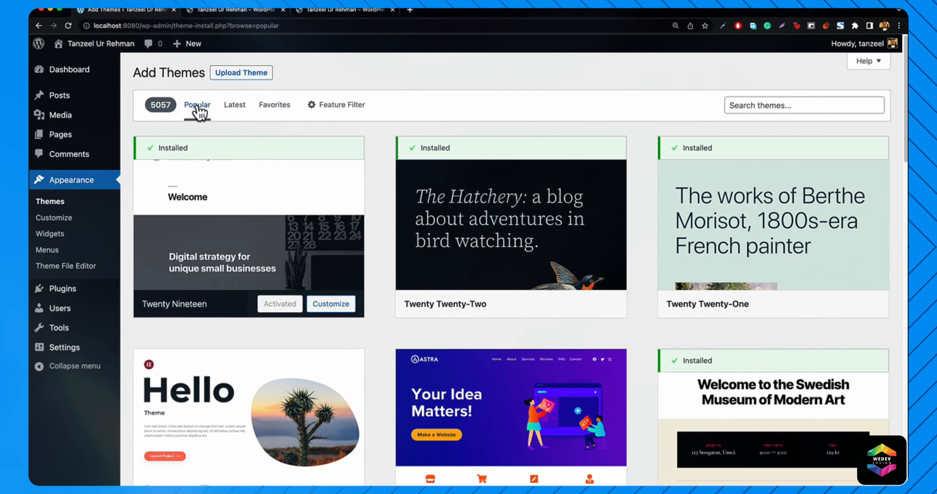
scroll(355, 186, "down", 7)
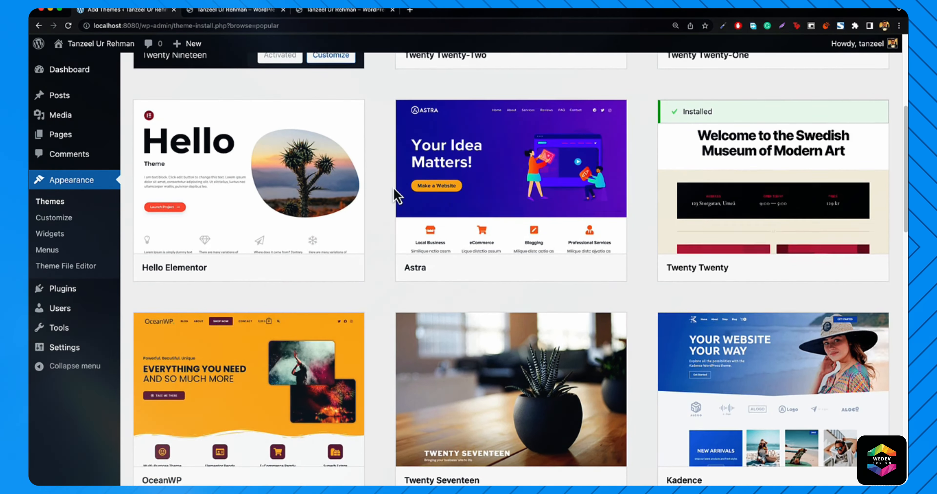
scroll(396, 196, "down", 1)
mouse_move(240, 345)
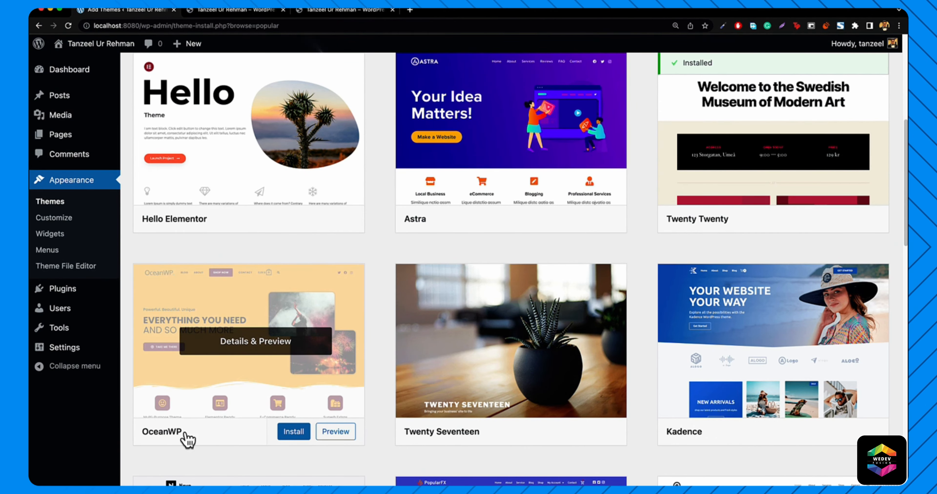
scroll(278, 376, "up", 8)
- Search the theme directory for 'oceanwp', then install and activate OceanWP
mouse_move(732, 171)
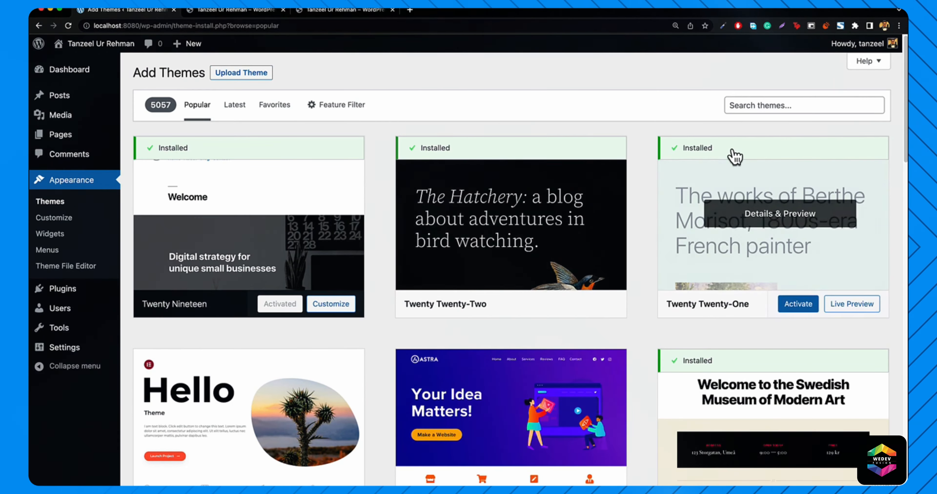
left_click(768, 108)
type("oceanwp")
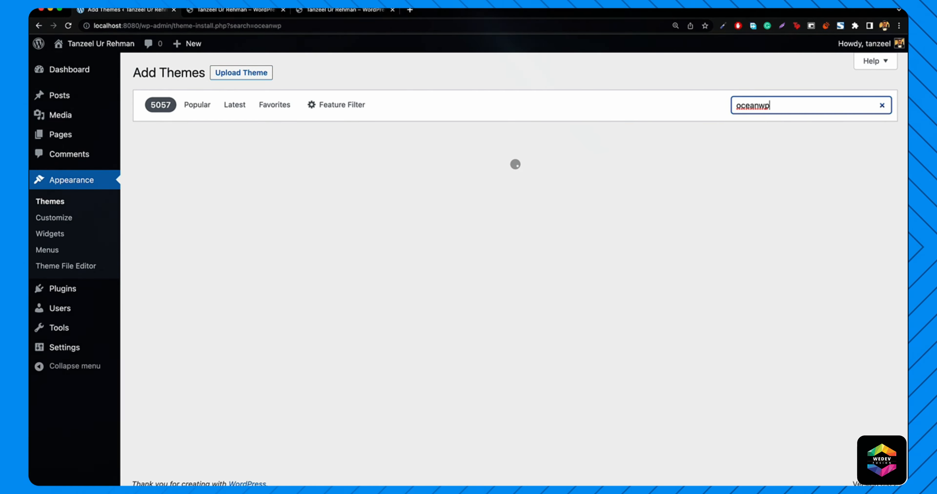
mouse_move(298, 215)
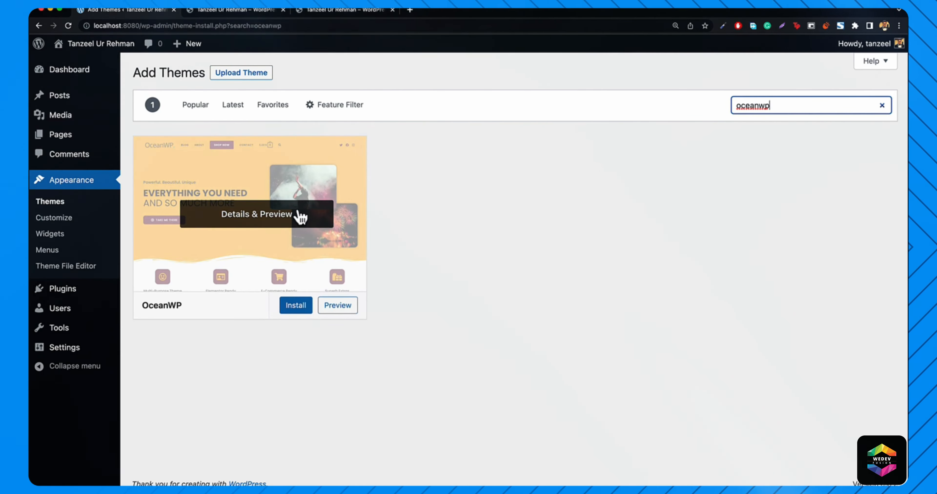
left_click(289, 308)
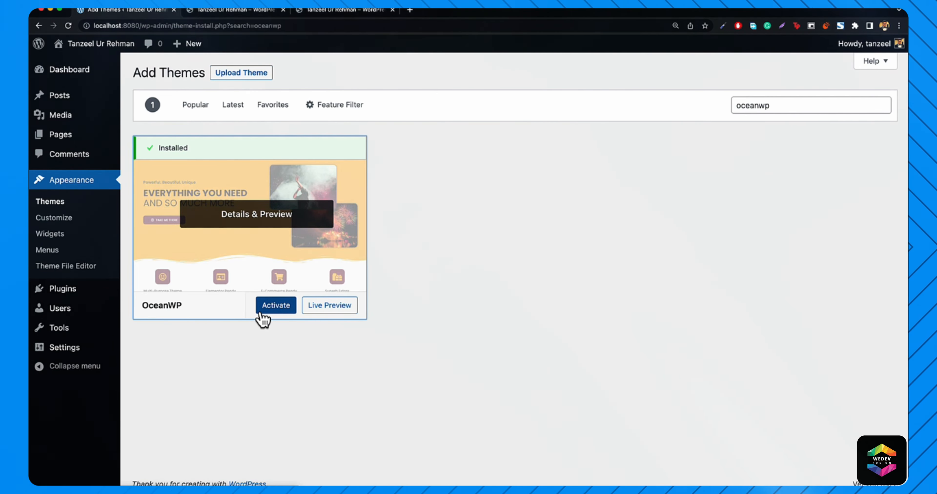
left_click(268, 313)
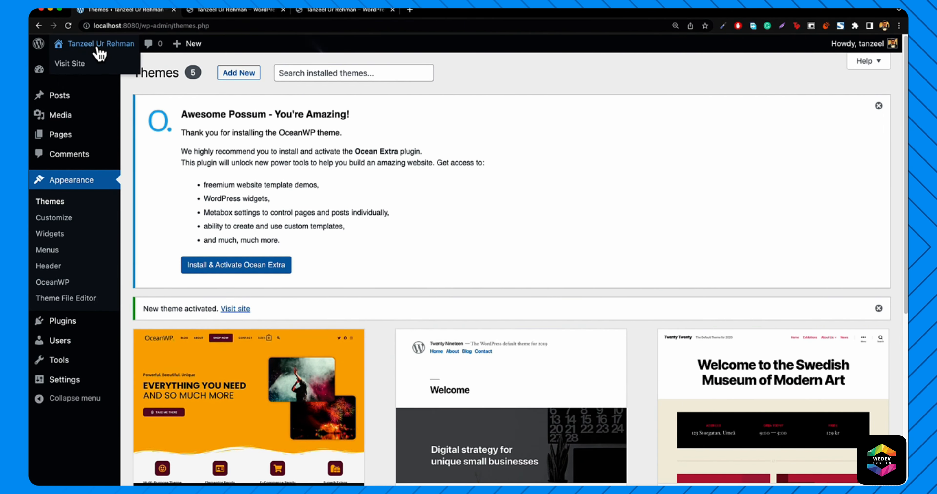
left_click(72, 66)
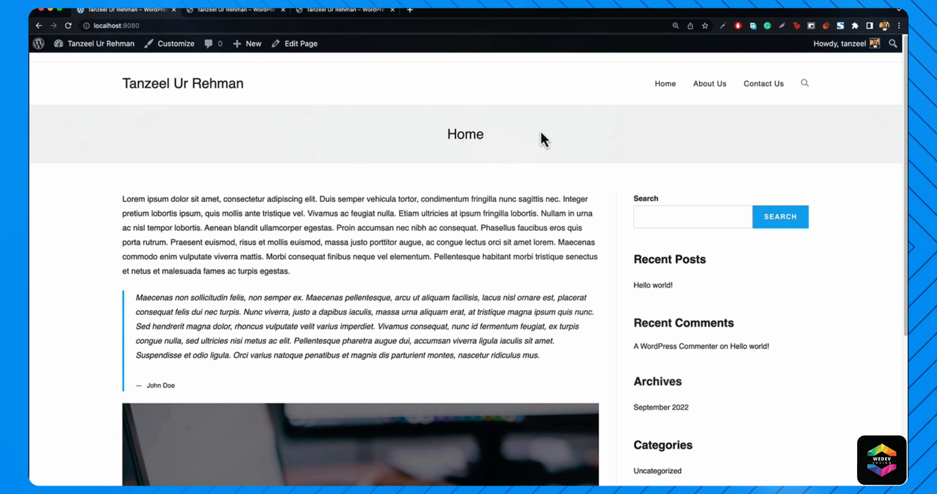
left_click(707, 85)
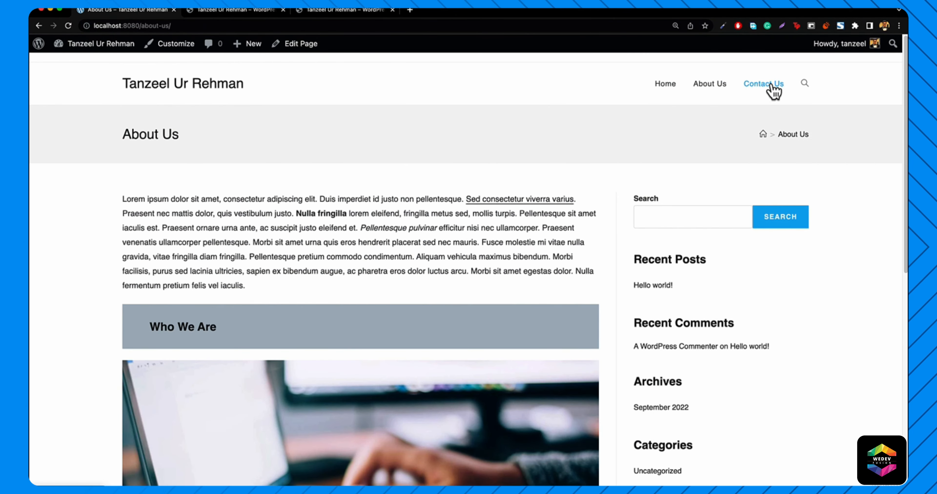
scroll(349, 268, "down", 3)
scroll(344, 267, "up", 3)
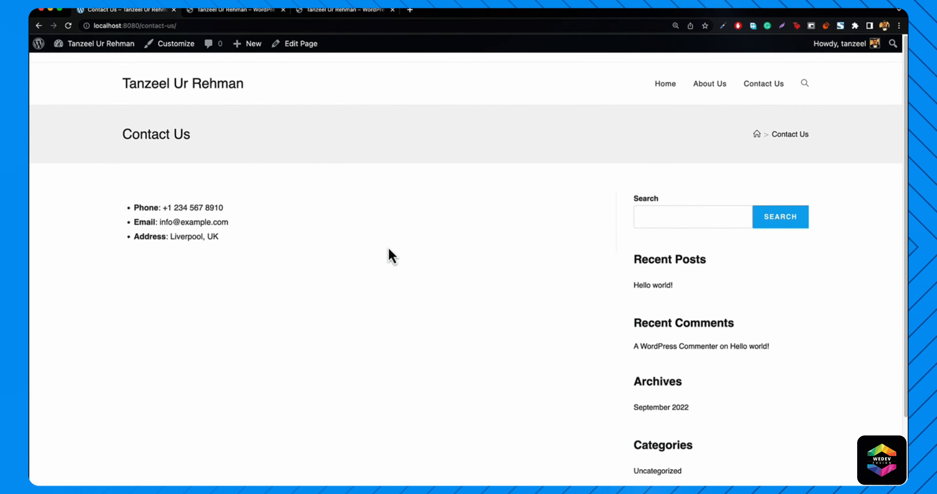
left_click(664, 87)
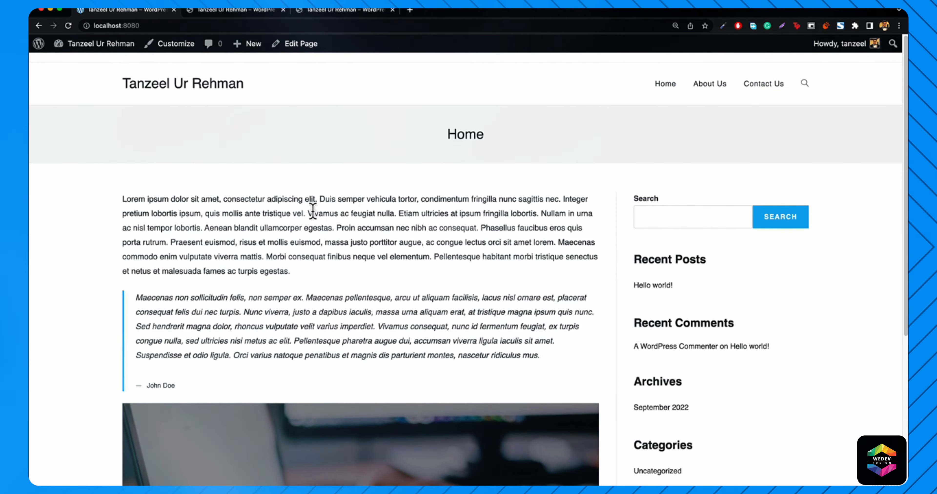
scroll(389, 251, "down", 5)
scroll(389, 254, "up", 5)
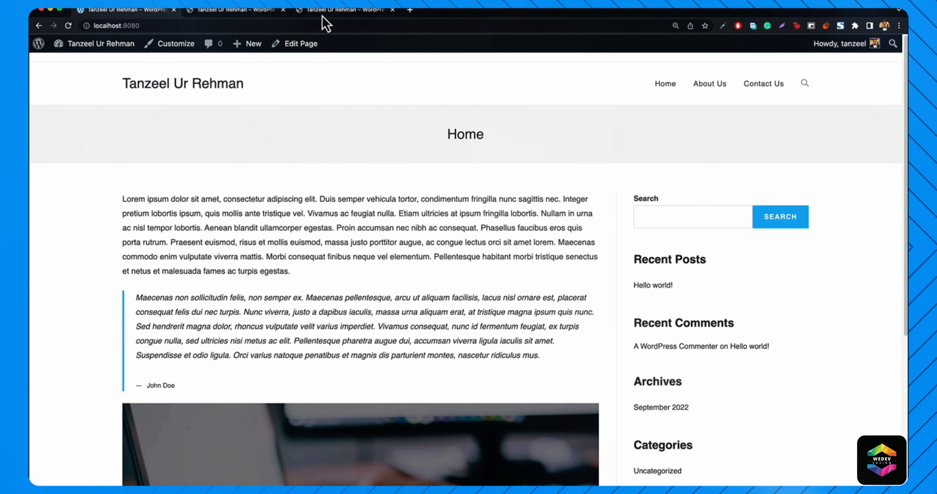
left_click(331, 13)
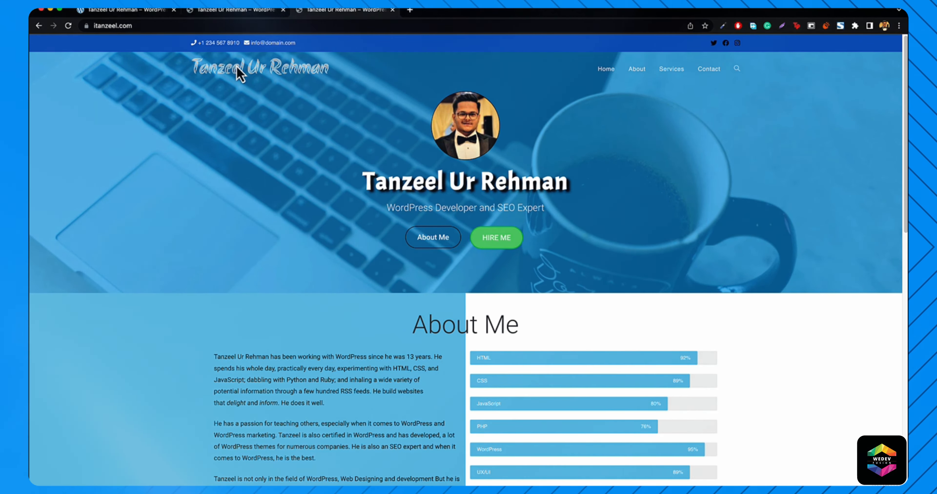
left_click(122, 10)
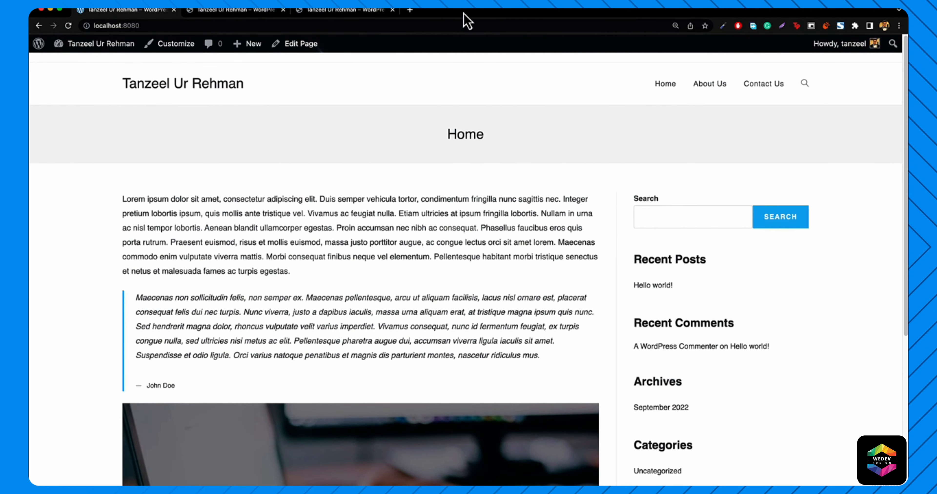
left_click(675, 26)
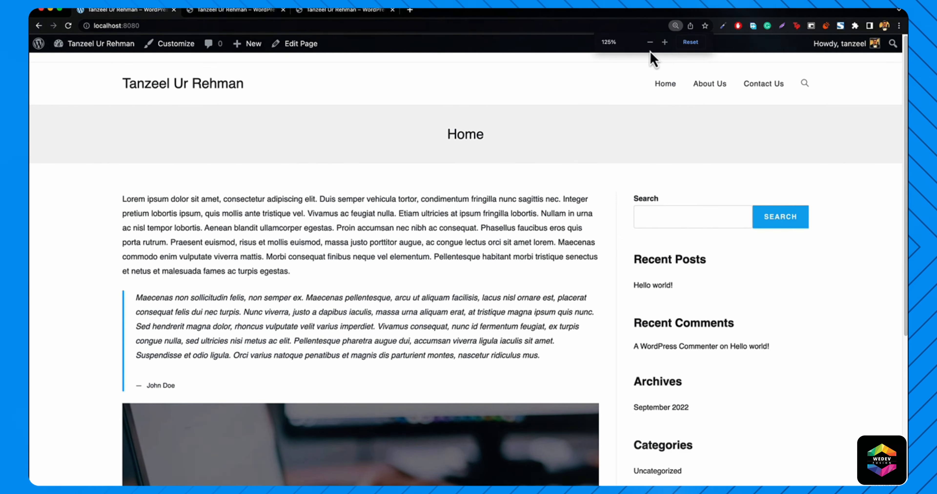
- Reset the browser zoom to 100% after testing 125%, and scroll the admin page
left_click(690, 43)
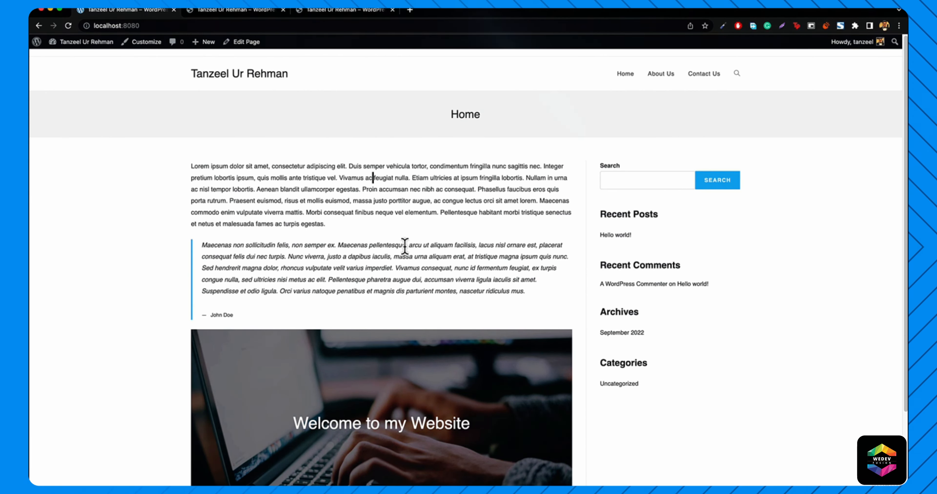
key("super+equal")
key("super+equal")
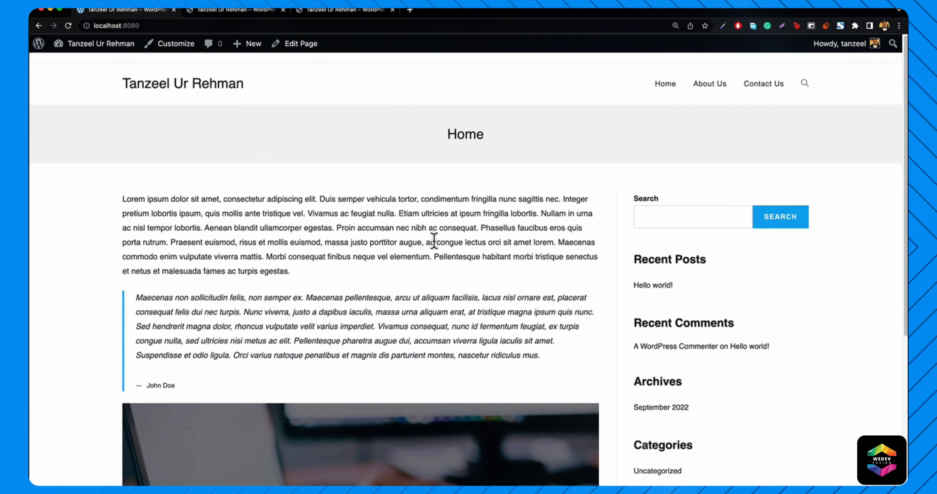
key("super+minus")
key("super+minus")
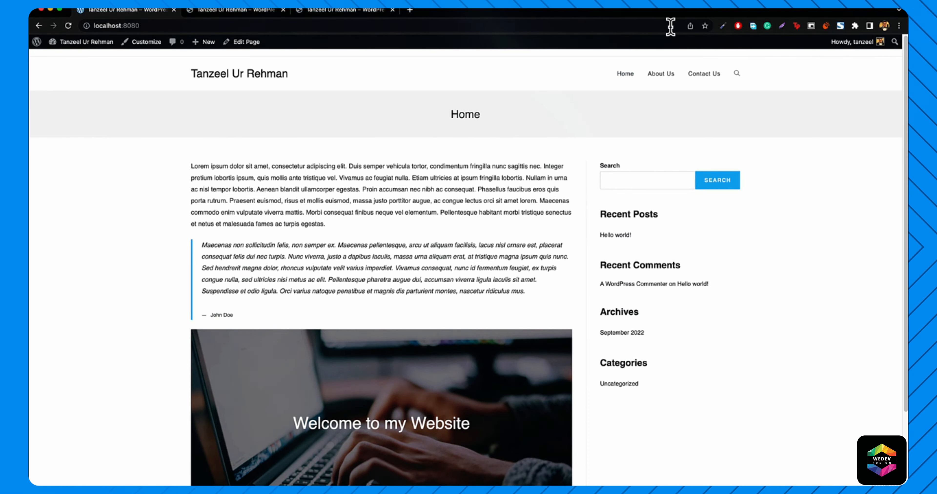
scroll(496, 211, "down", 3)
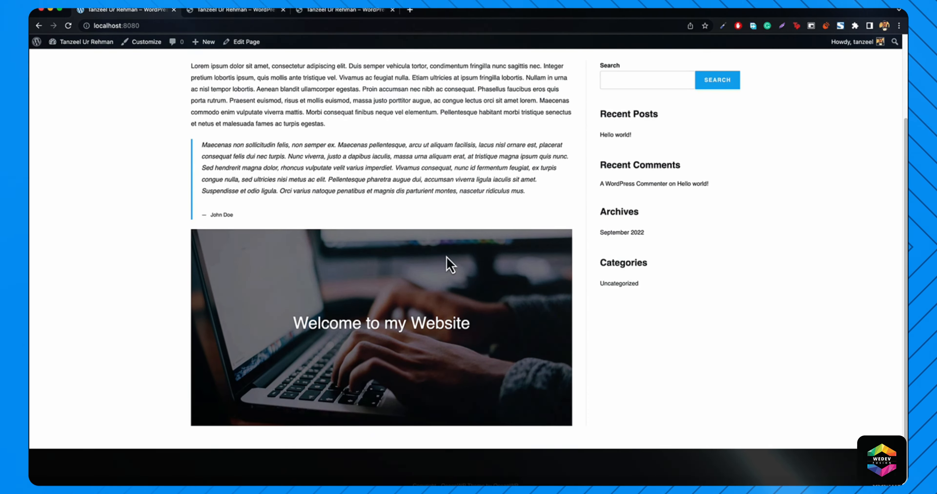
scroll(450, 264, "up", 3)
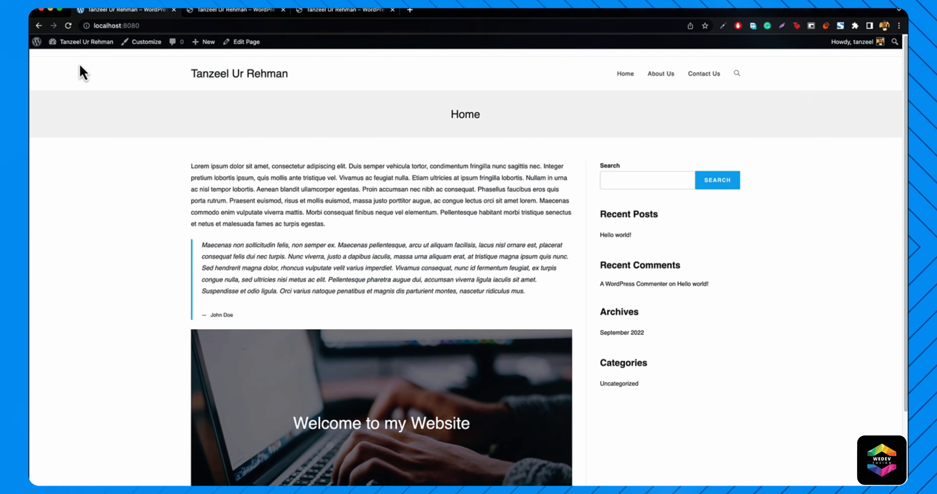
mouse_move(80, 47)
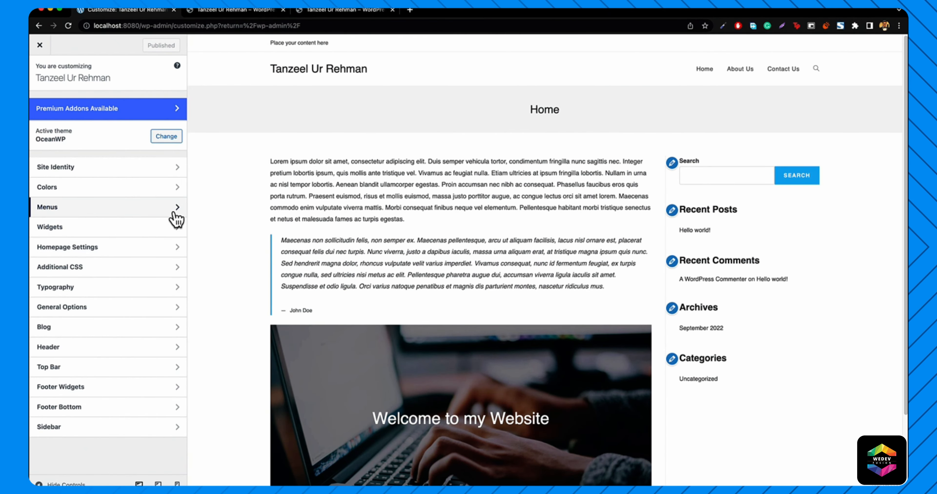
- Look through the Site Identity and Menus sections, then open the Top Bar section
left_click(74, 170)
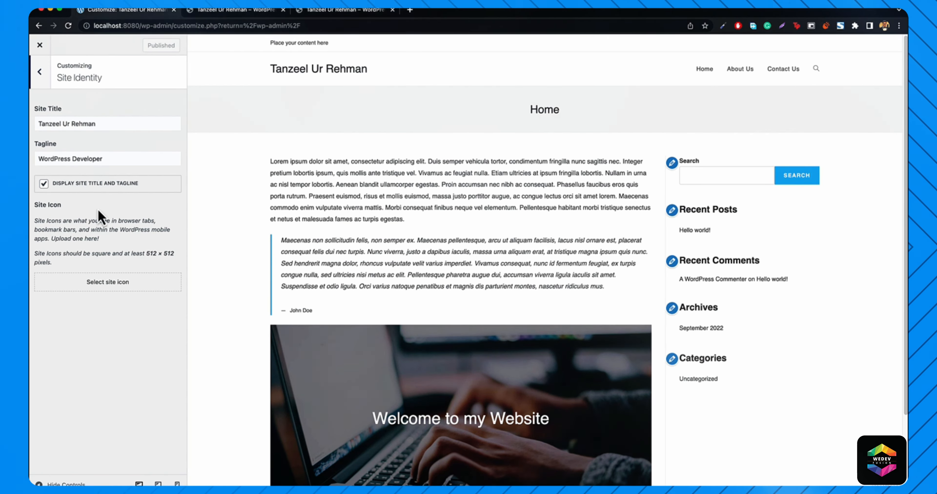
left_click(42, 74)
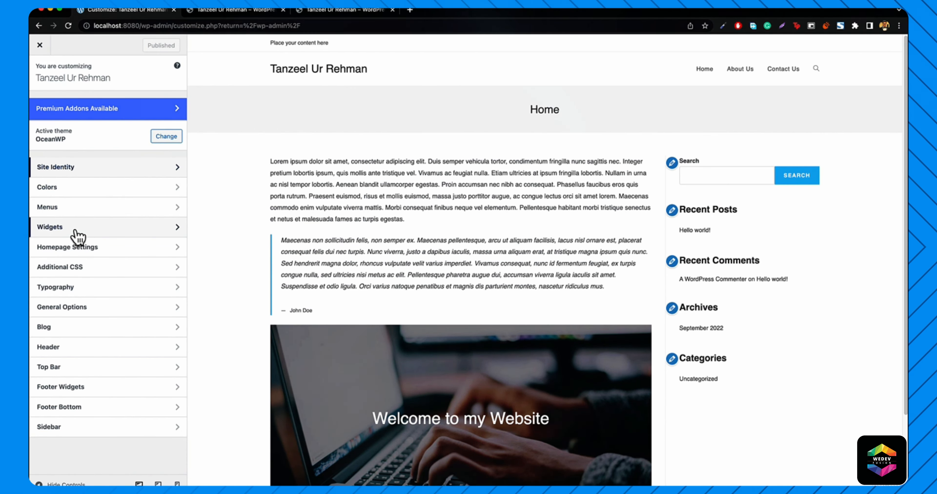
left_click(60, 210)
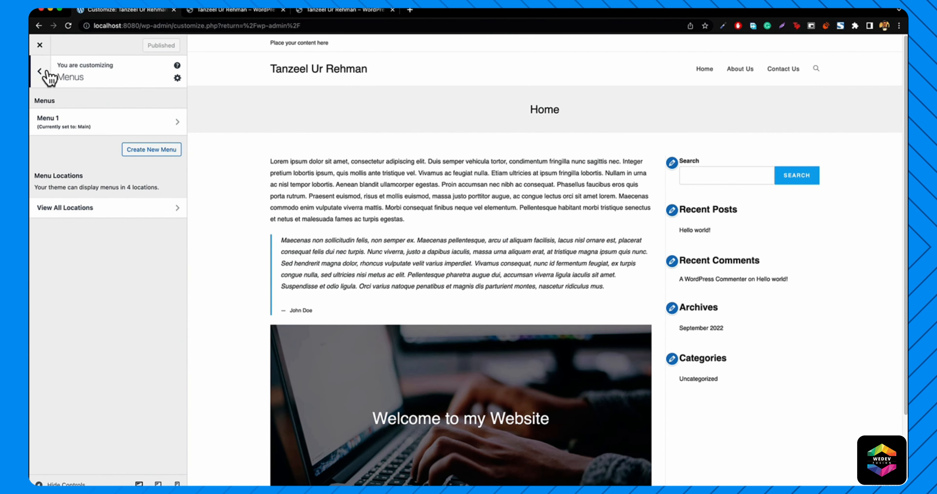
left_click(41, 71)
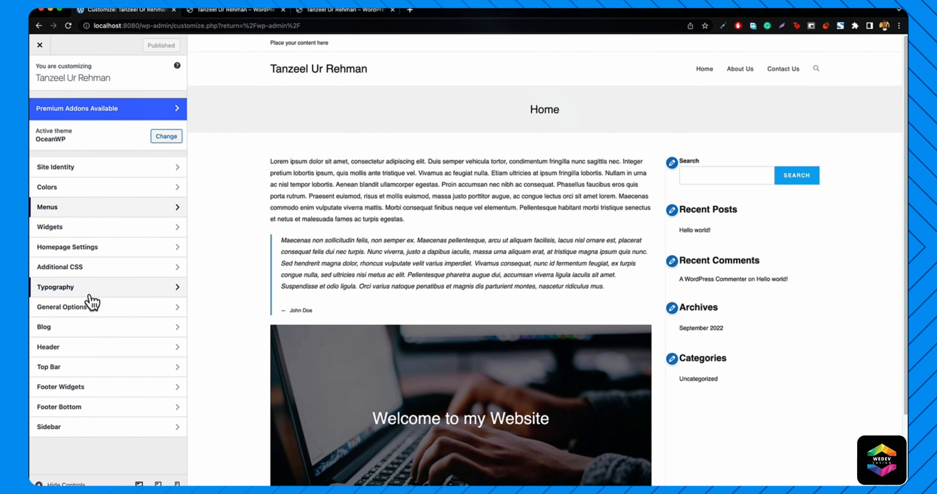
left_click(69, 369)
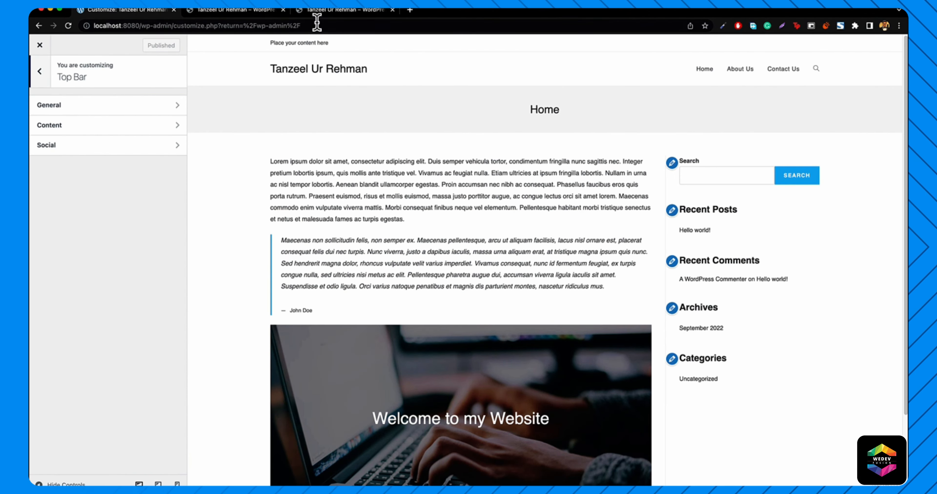
- Open the Top Bar General settings, comparing against the itanzeel.com top bar
left_click(331, 16)
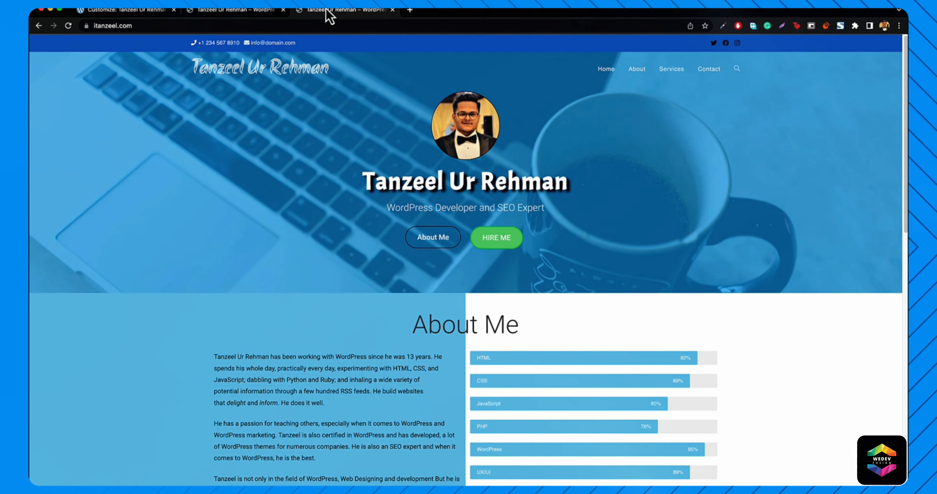
left_click(127, 10)
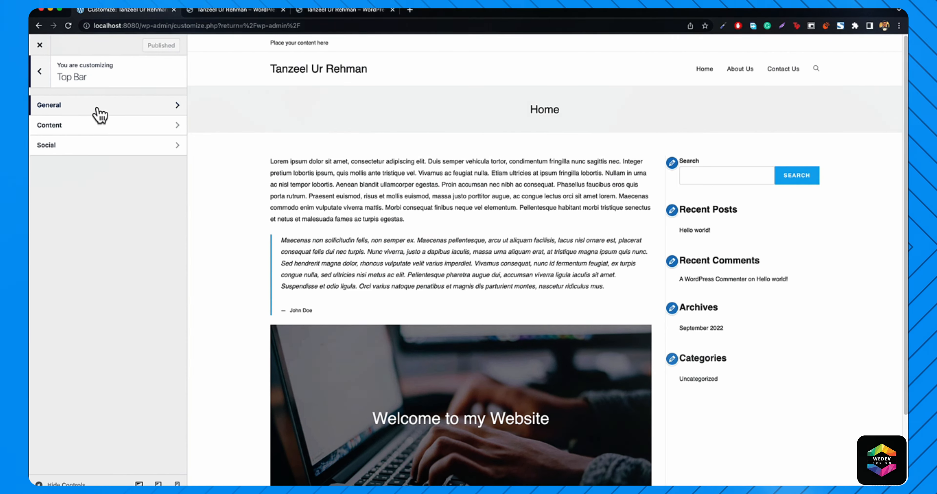
left_click(98, 115)
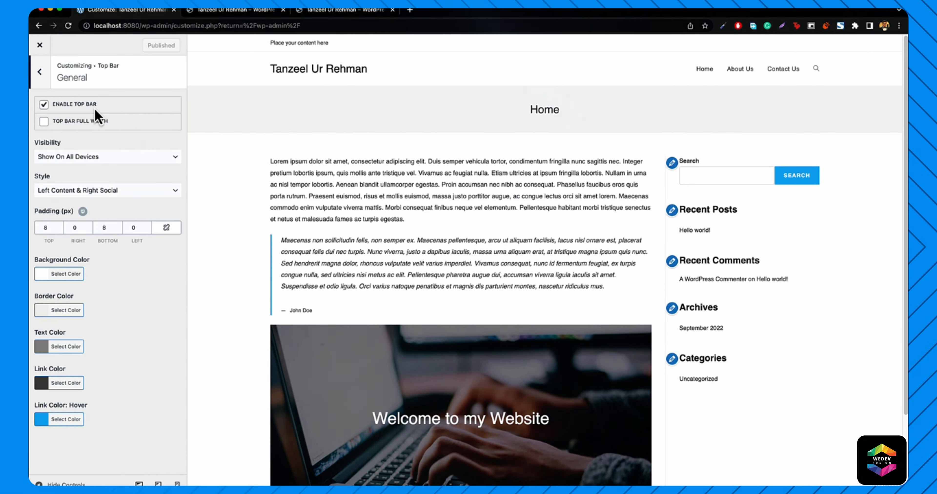
left_click(242, 15)
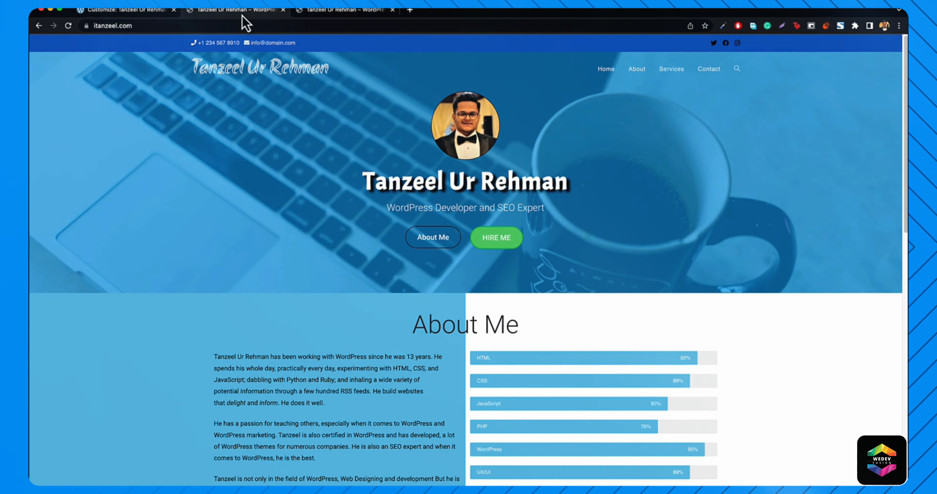
left_click(156, 11)
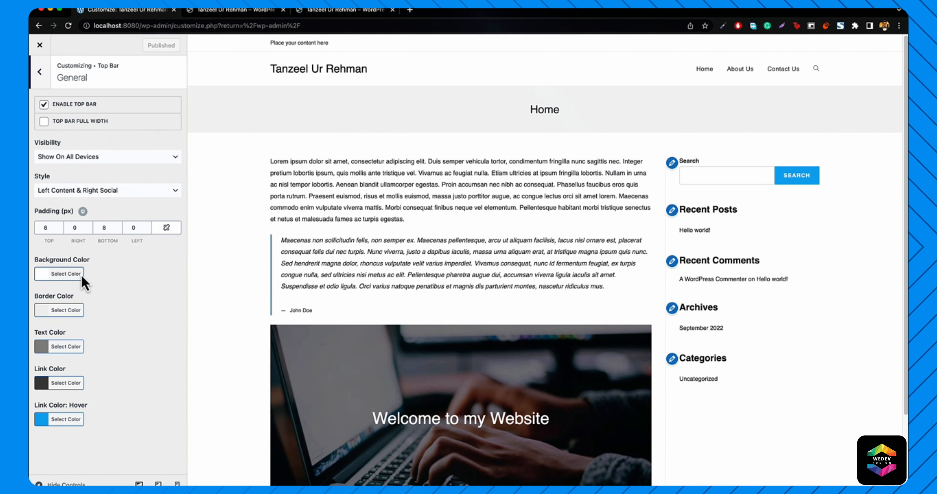
- Give the top bar the blue #1e73be background swatch and #ffffff text, checking against the reference site
left_click(61, 275)
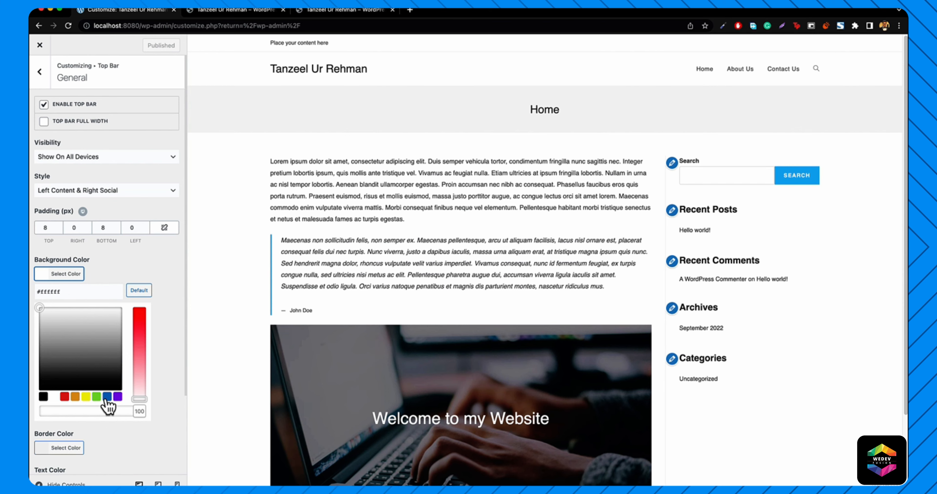
left_click(106, 397)
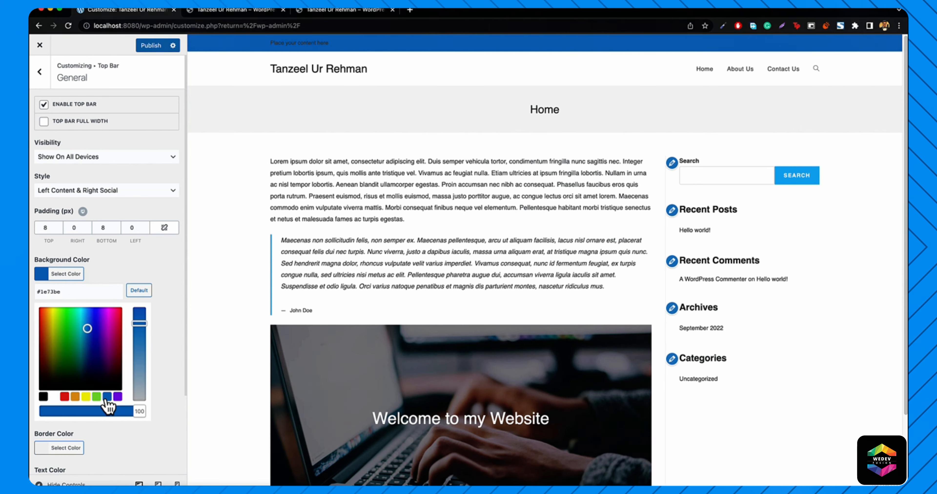
left_click(41, 274)
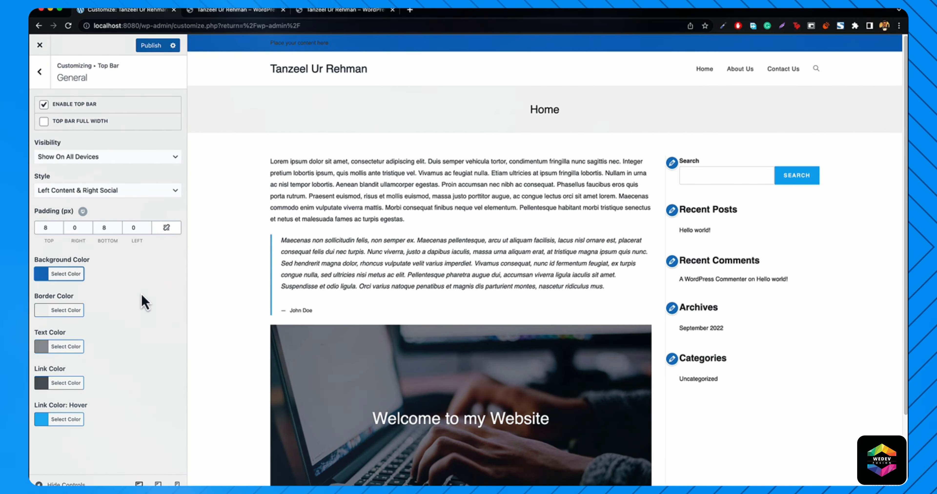
left_click(62, 351)
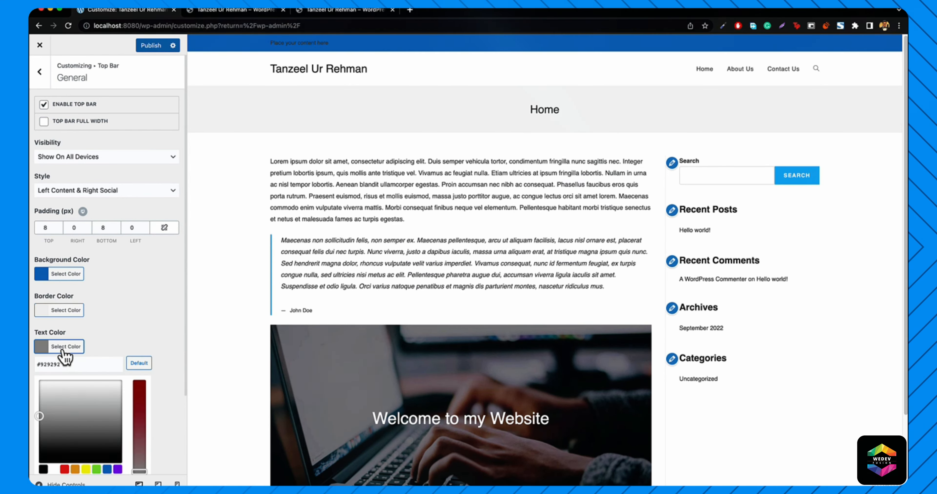
left_click(54, 469)
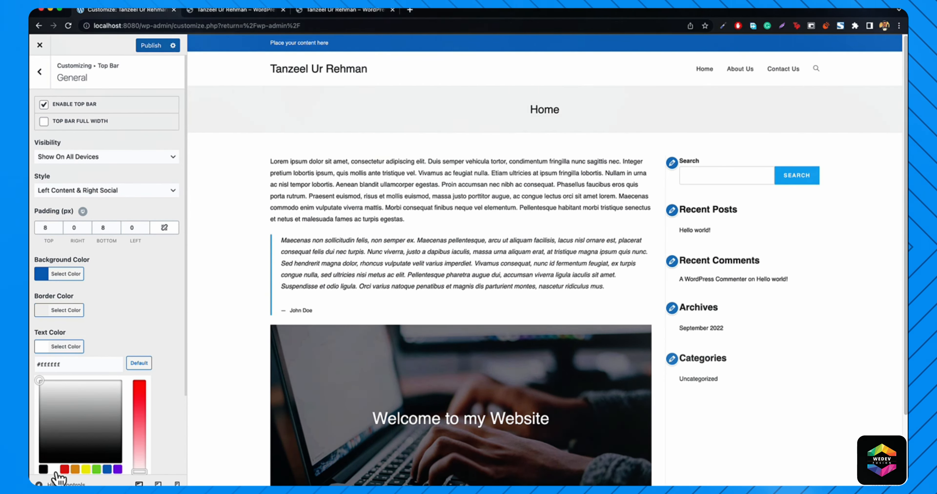
left_click(232, 11)
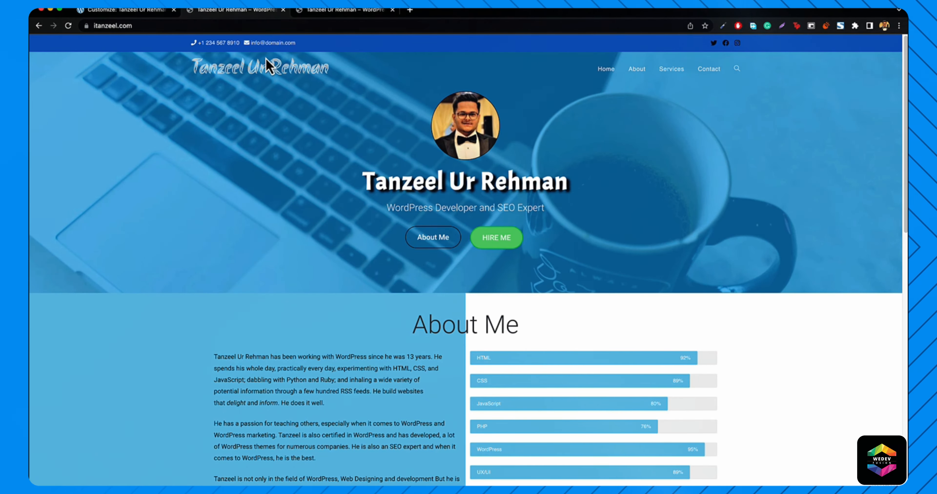
left_click(124, 11)
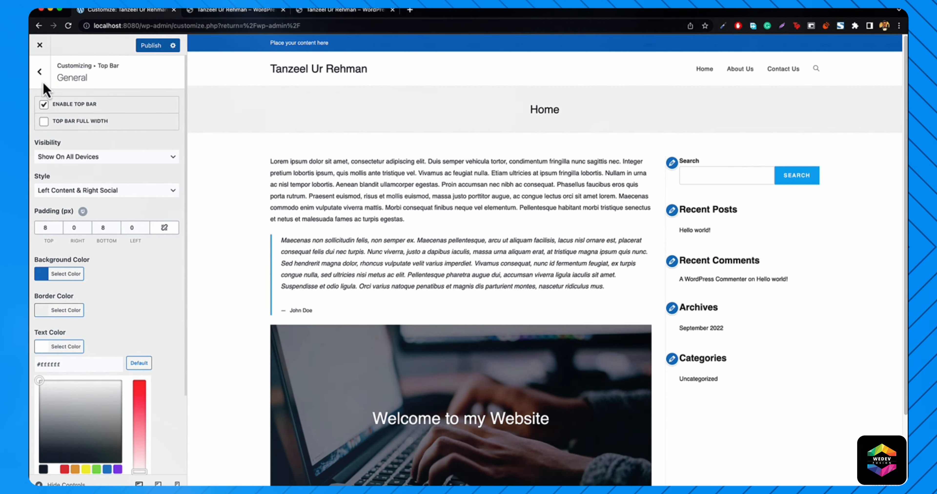
left_click(39, 73)
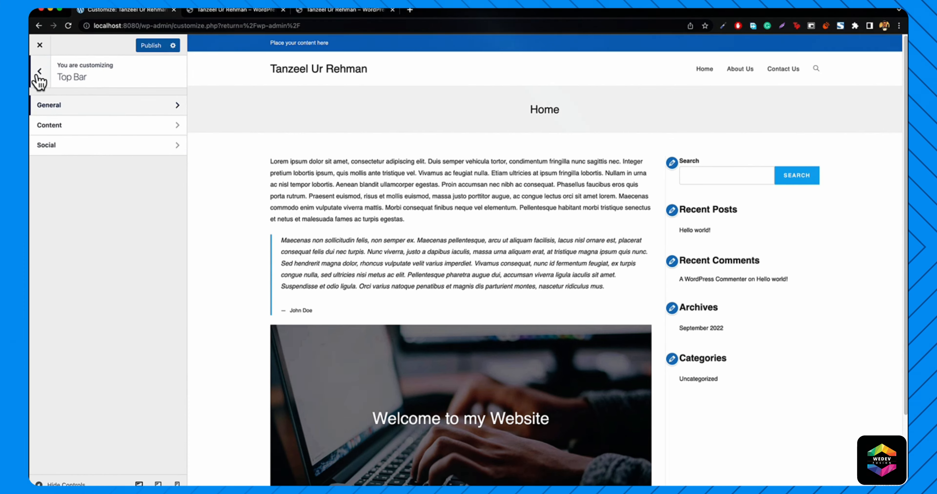
- In Header > General, set the header background colour to the blue #1e73be swatch
left_click(37, 73)
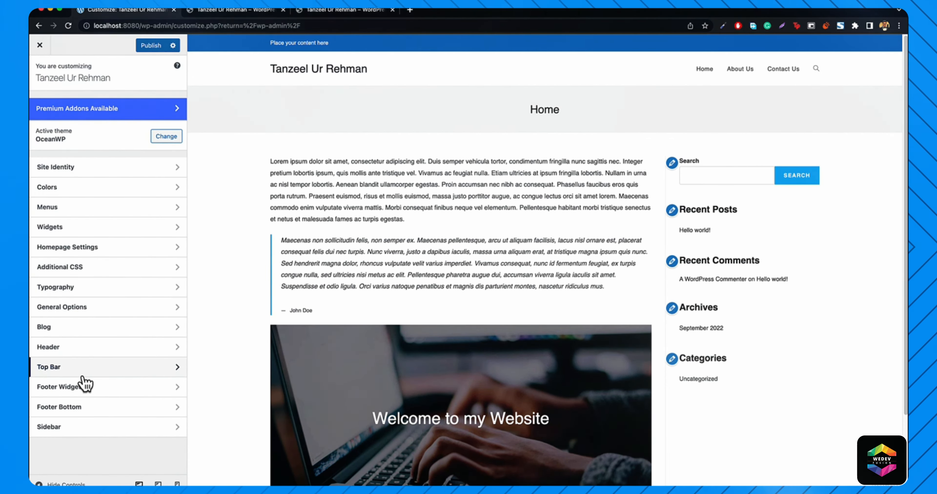
left_click(67, 354)
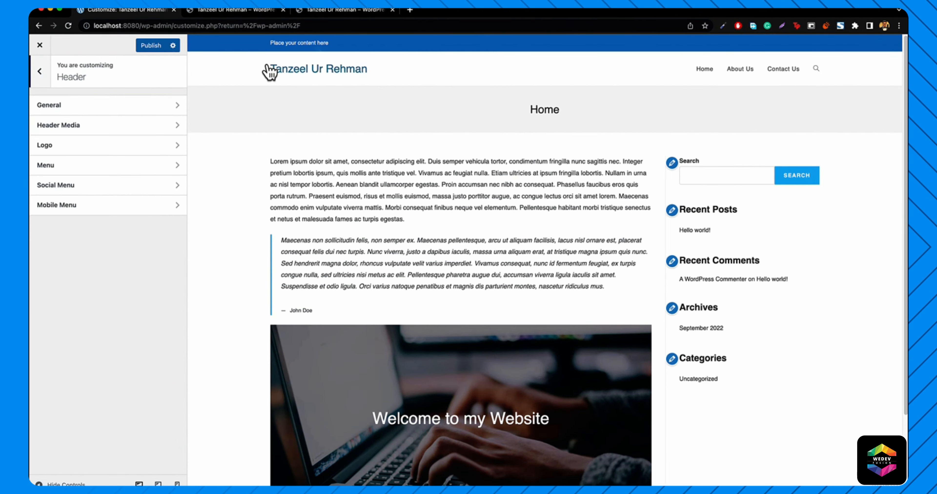
left_click(80, 109)
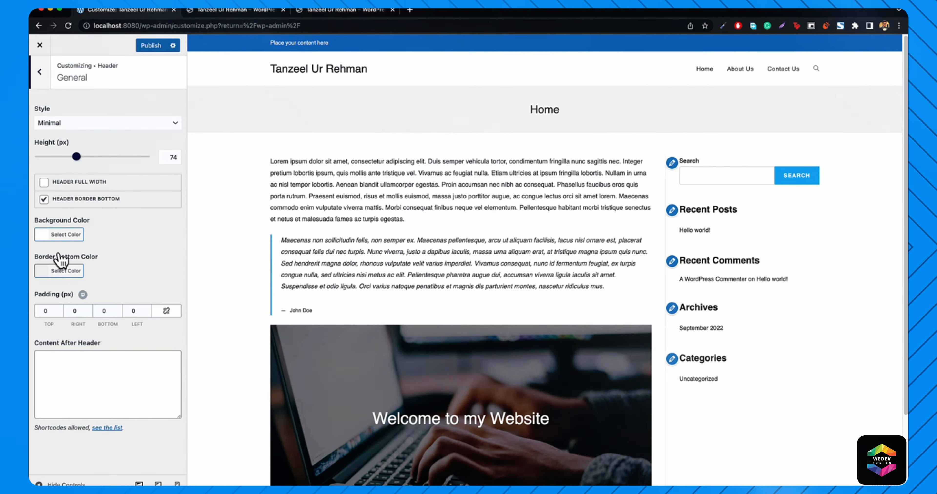
left_click(65, 237)
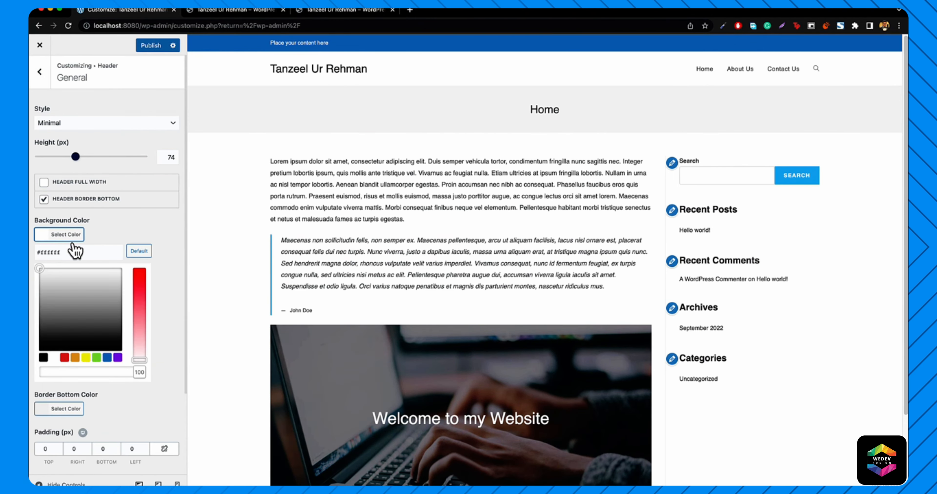
left_click(107, 358)
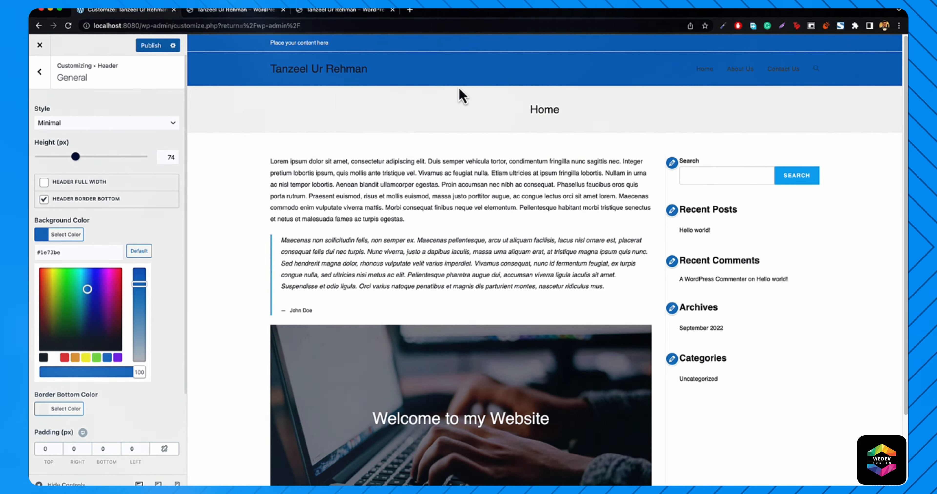
left_click(39, 71)
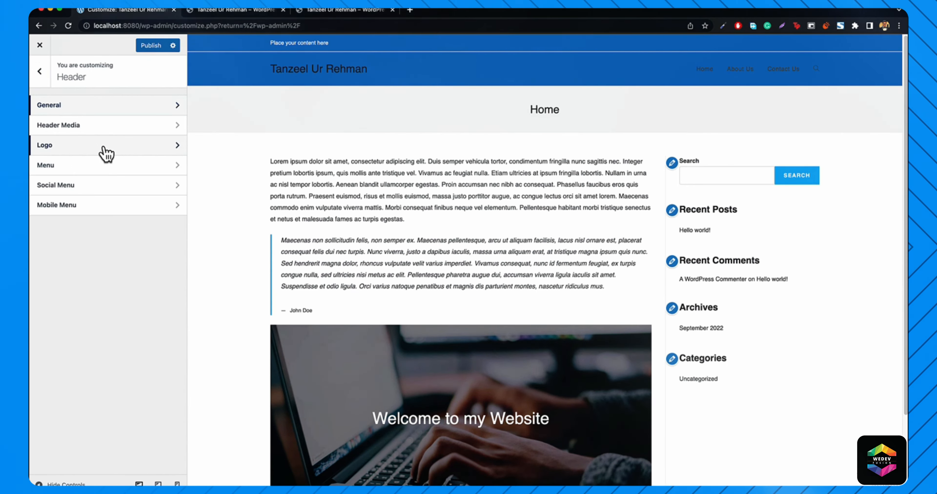
- In Header > Menu, set the Link Color to the white swatch (#eeeeee)
left_click(69, 166)
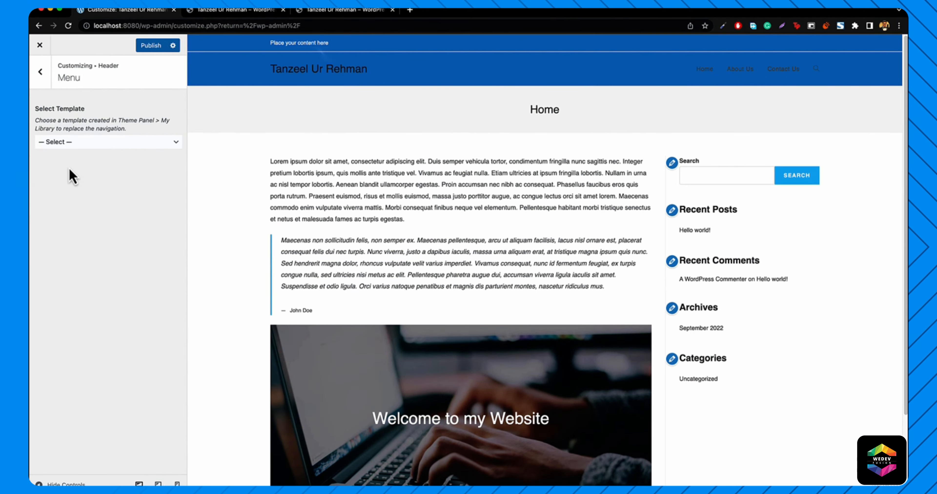
scroll(84, 340, "down", 3)
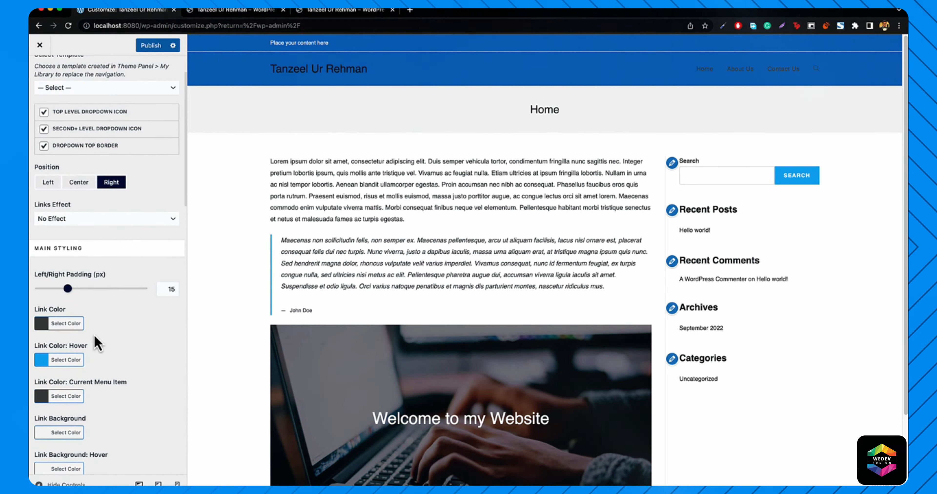
left_click(61, 324)
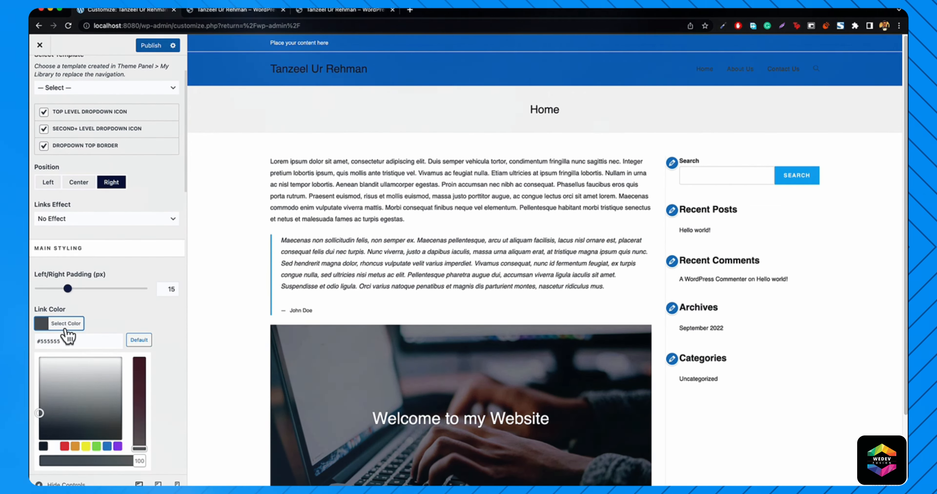
left_click(53, 447)
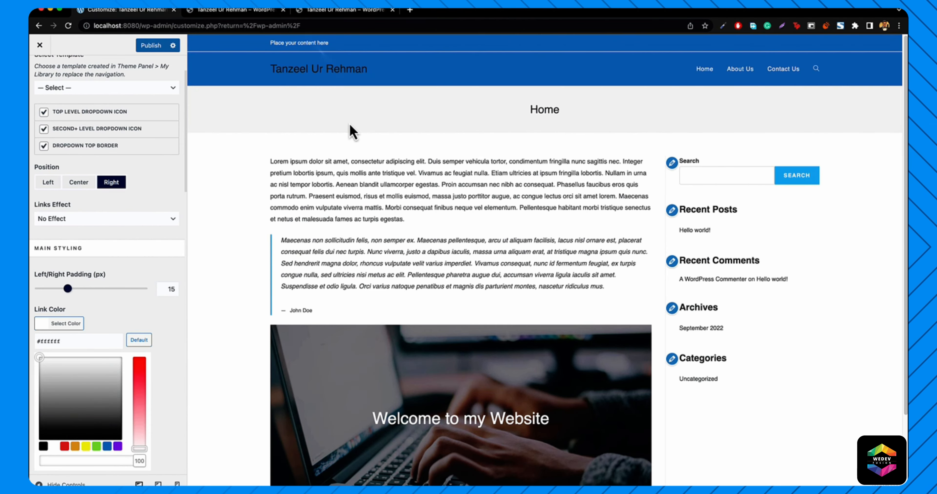
scroll(156, 193, "down", 15)
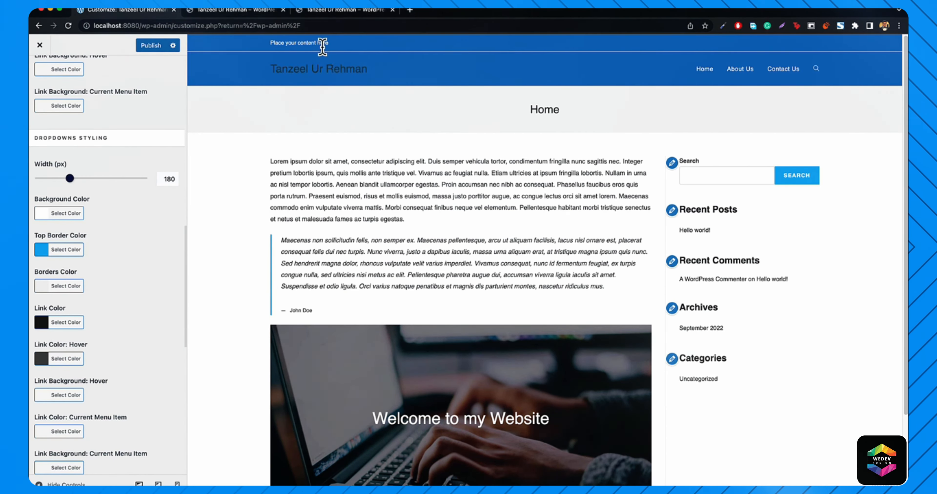
scroll(115, 129, "up", 20)
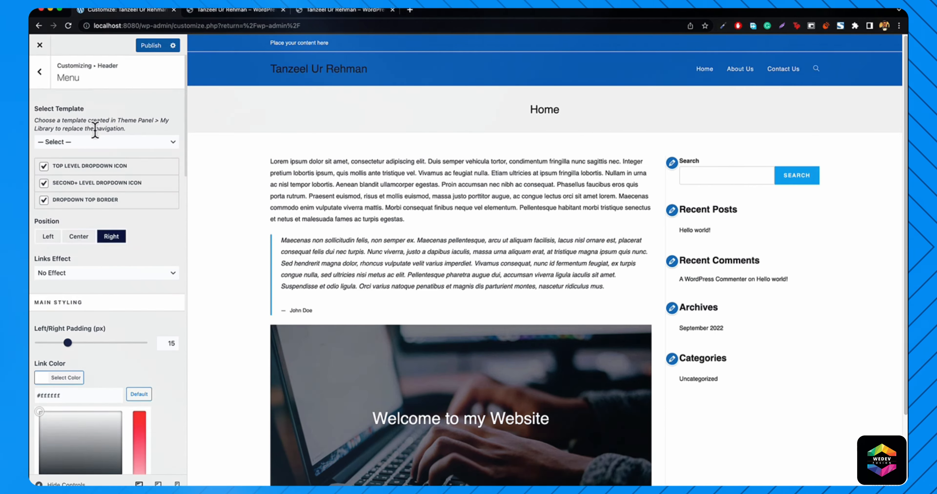
left_click(39, 73)
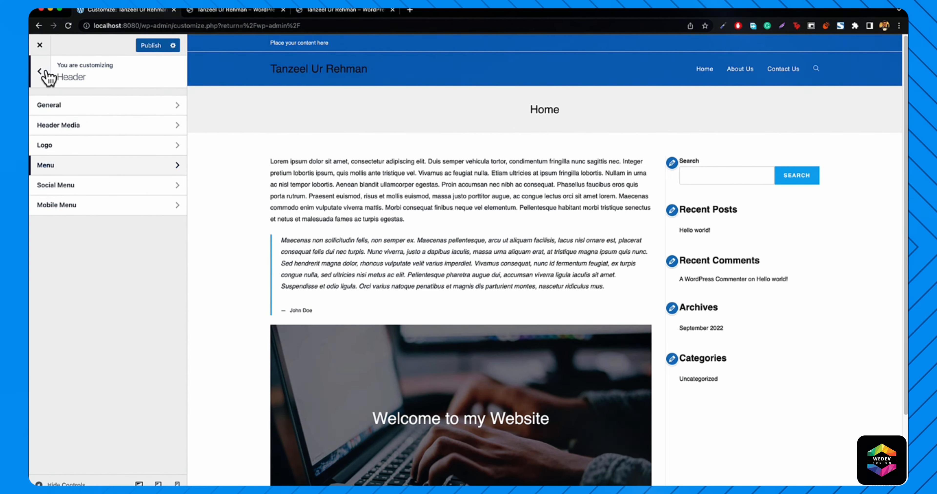
- Look through the Footer Widgets settings, then return to the main Customizer sections
left_click(40, 71)
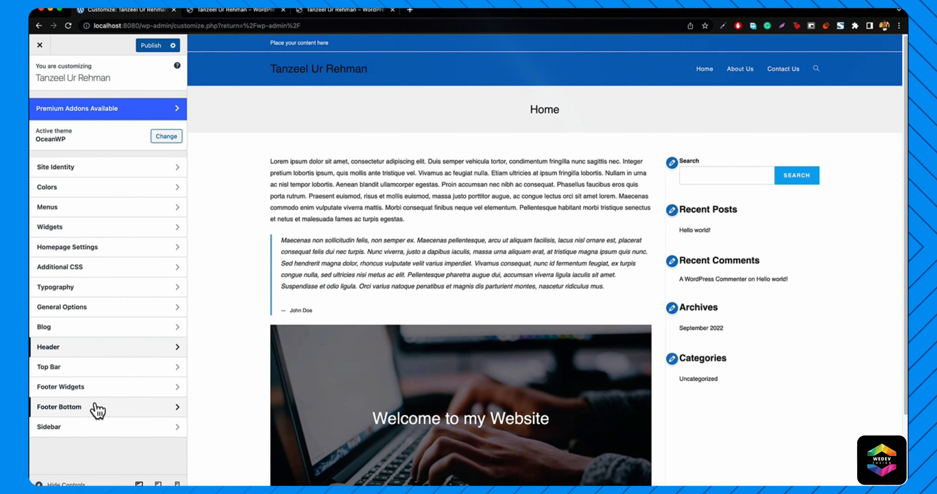
left_click(73, 388)
scroll(346, 327, "down", 3)
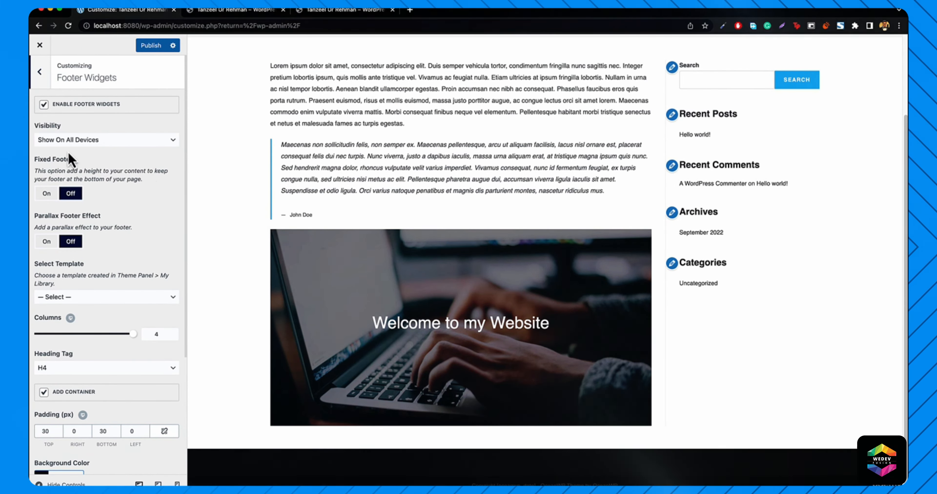
left_click(39, 71)
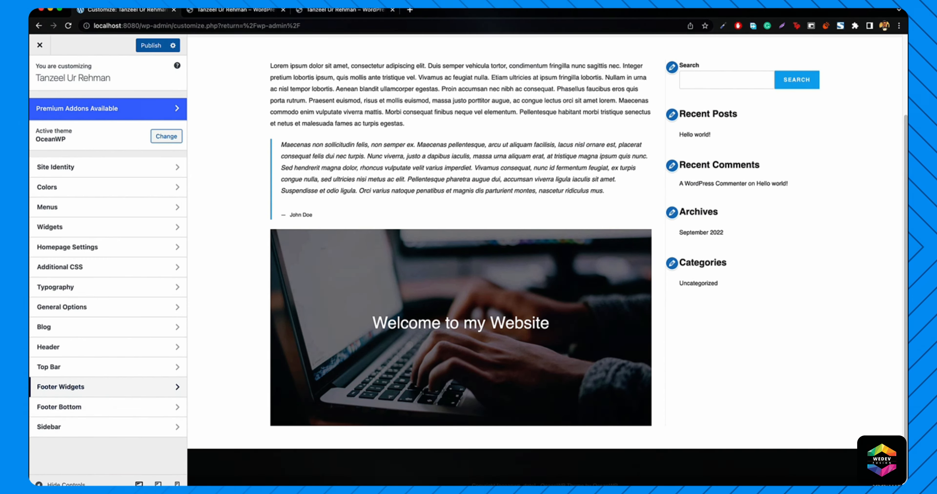
- Set the Footer Bottom text colour to white (#eeeeee) in the colour picker
left_click(82, 408)
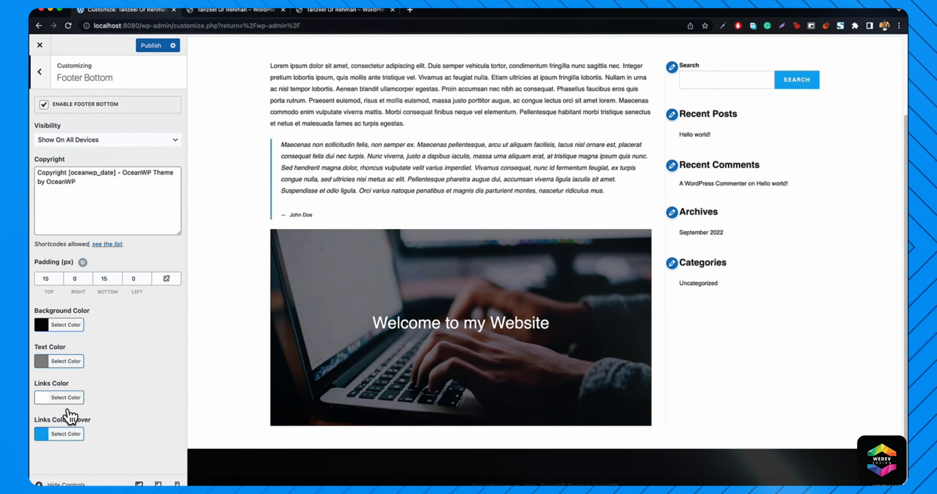
left_click(55, 361)
left_click_drag(76, 414, 38, 395)
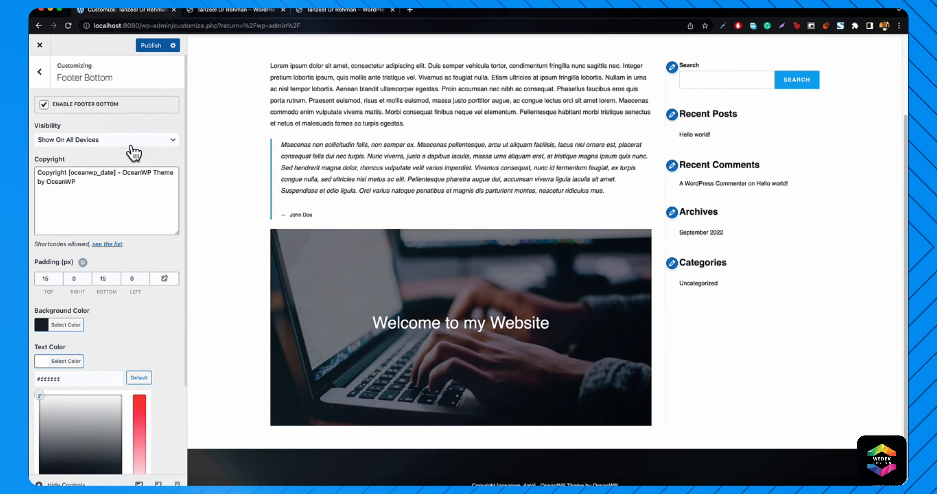
left_click(37, 73)
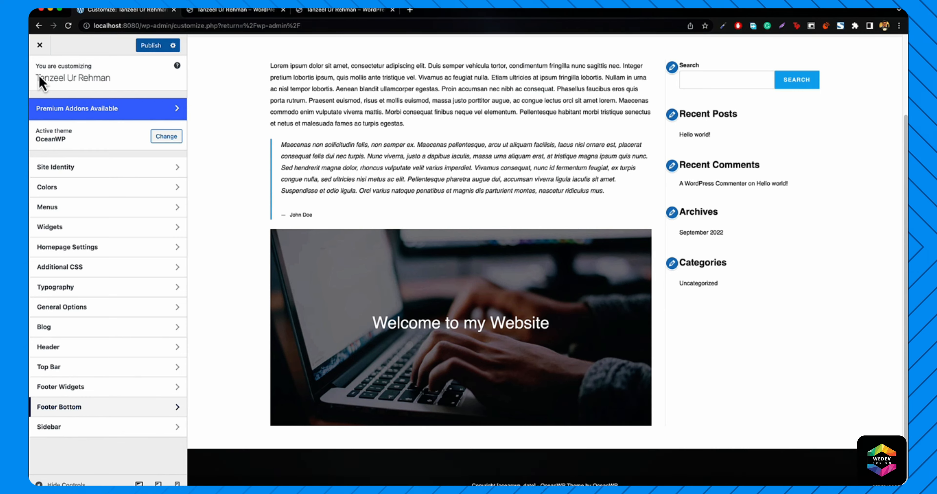
scroll(258, 302, "up", 3)
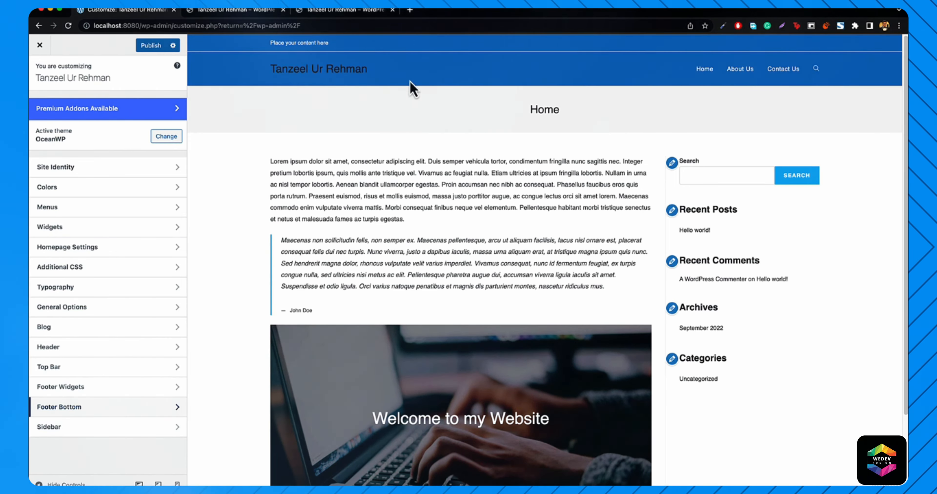
scroll(324, 215, "down", 3)
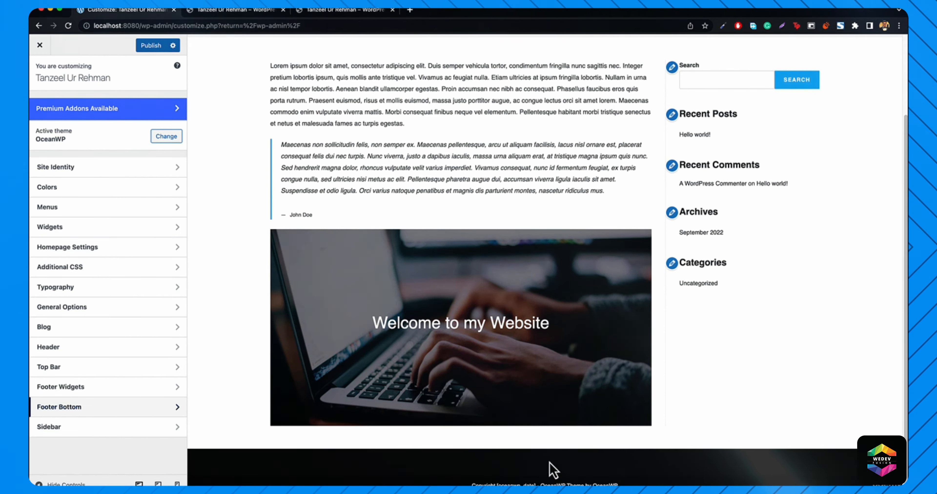
scroll(544, 412, "up", 3)
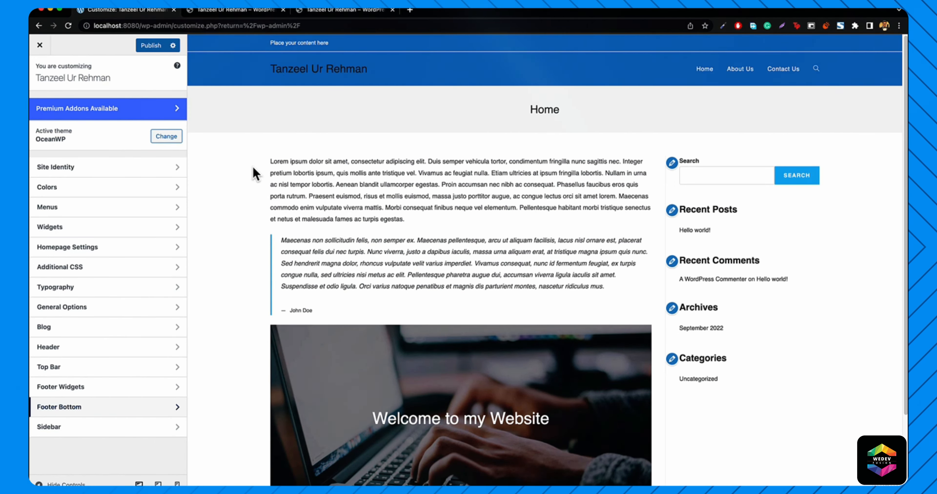
triple_click(412, 167)
left_click(412, 236)
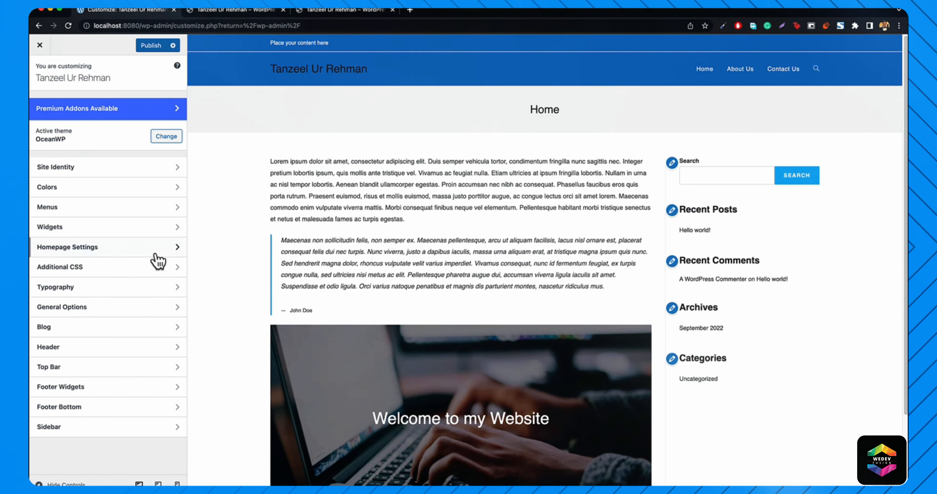
- Choose Allura from the Font Family list under Typography > Body
left_click(76, 293)
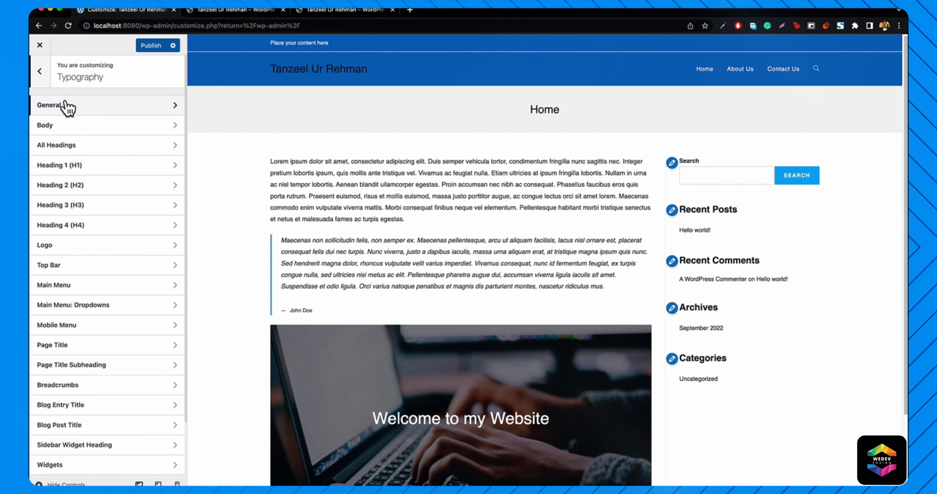
left_click(66, 125)
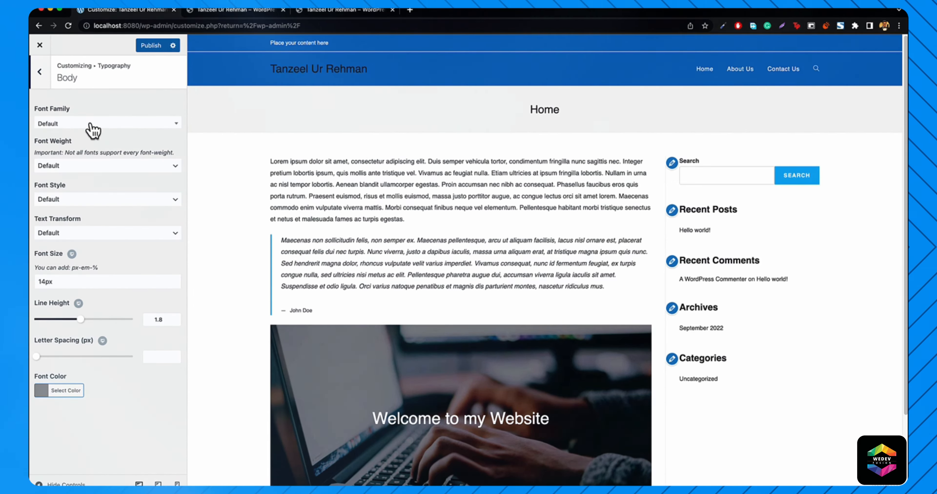
left_click(92, 124)
scroll(85, 217, "down", 15)
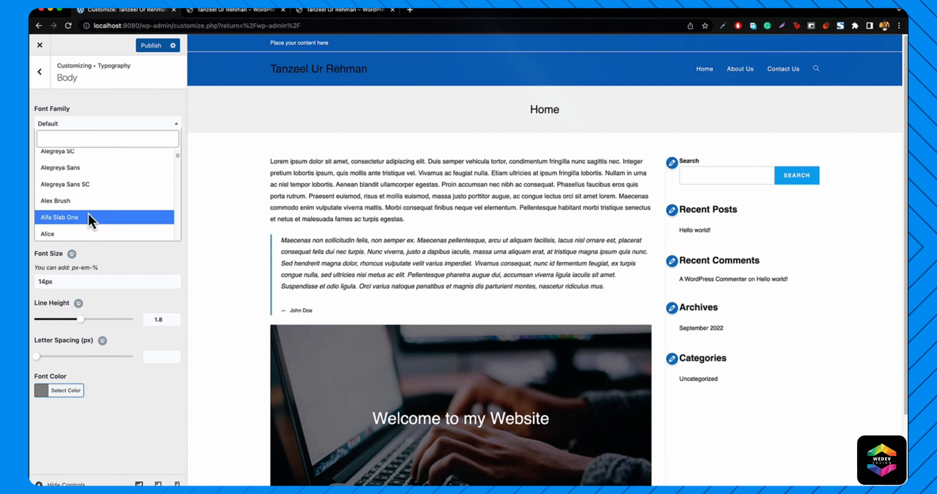
scroll(91, 219, "down", 5)
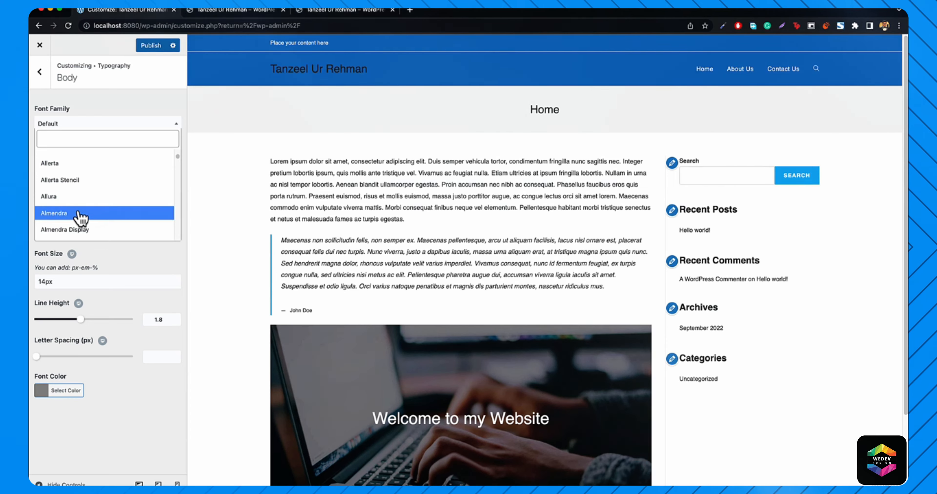
left_click(64, 196)
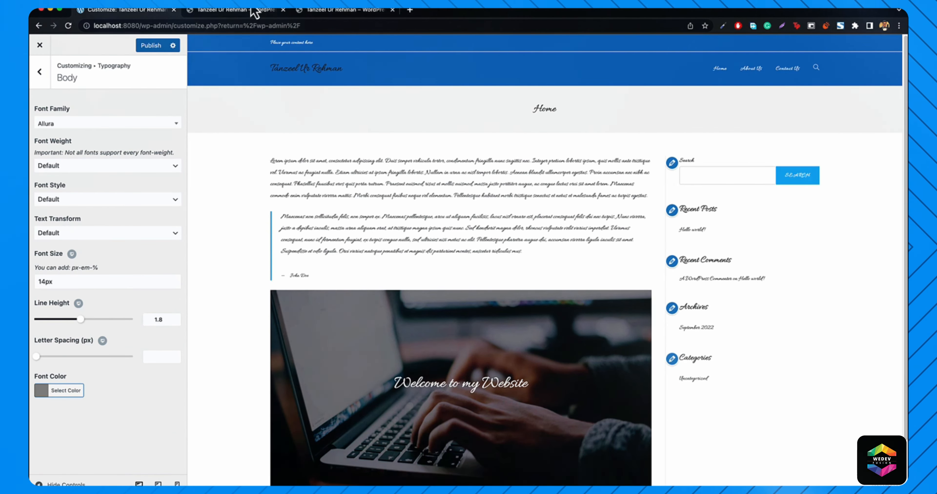
left_click(342, 14)
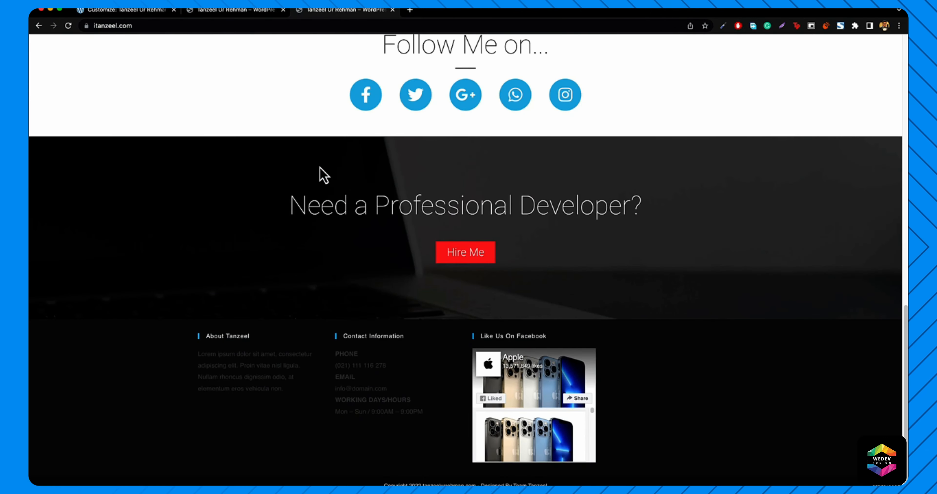
scroll(320, 169, "up", 17)
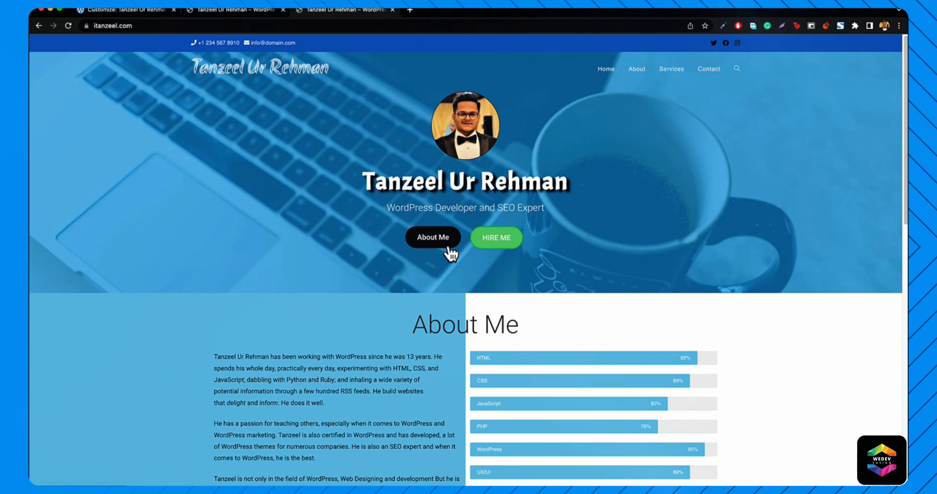
scroll(449, 320, "down", 5)
scroll(439, 324, "down", 7)
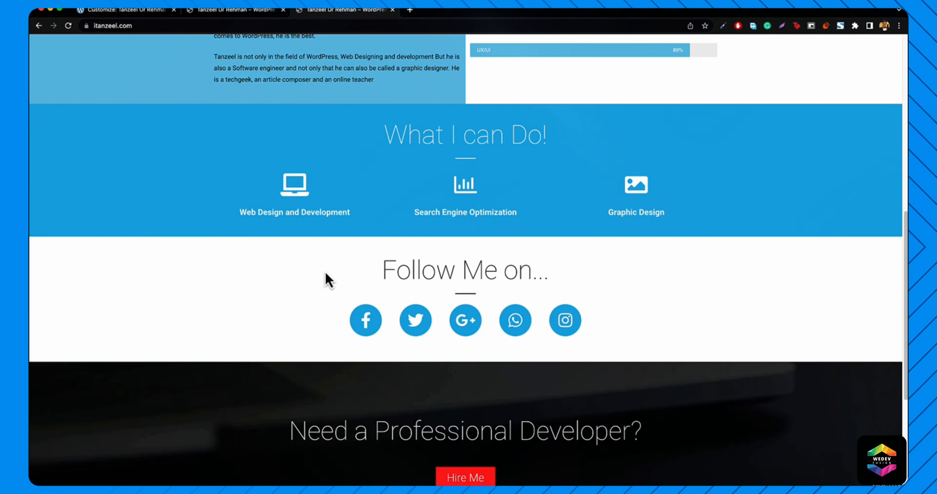
left_click(116, 9)
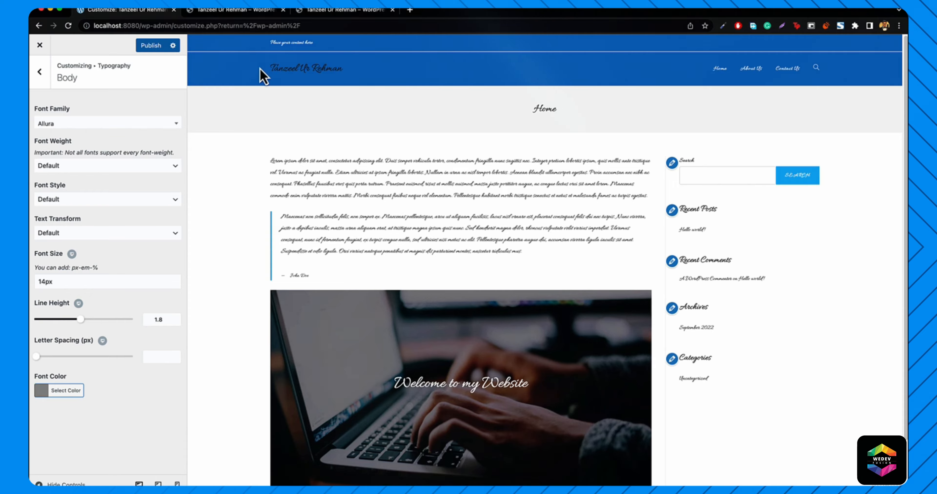
scroll(293, 250, "down", 2)
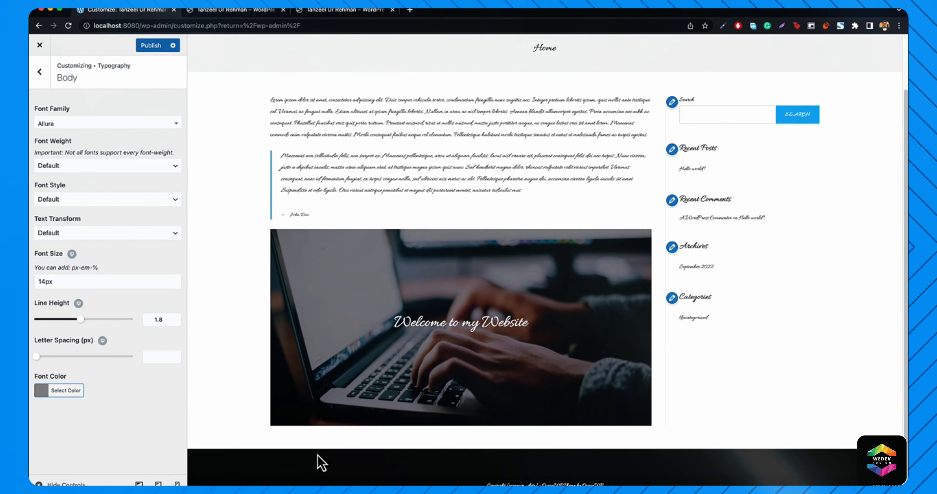
scroll(336, 392, "up", 2)
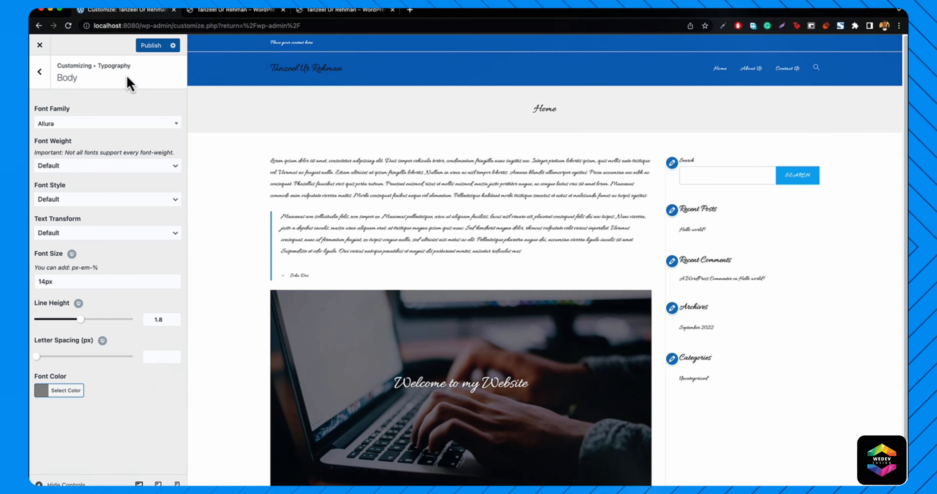
left_click(255, 10)
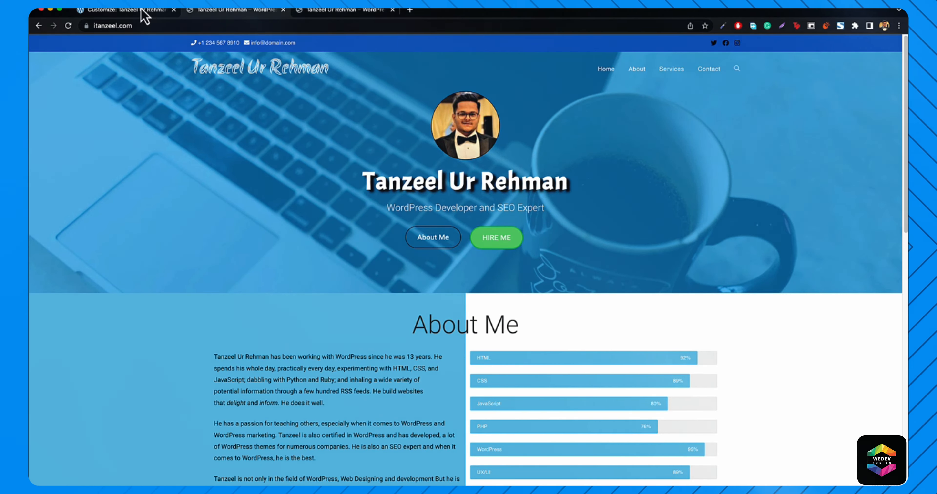
left_click(131, 14)
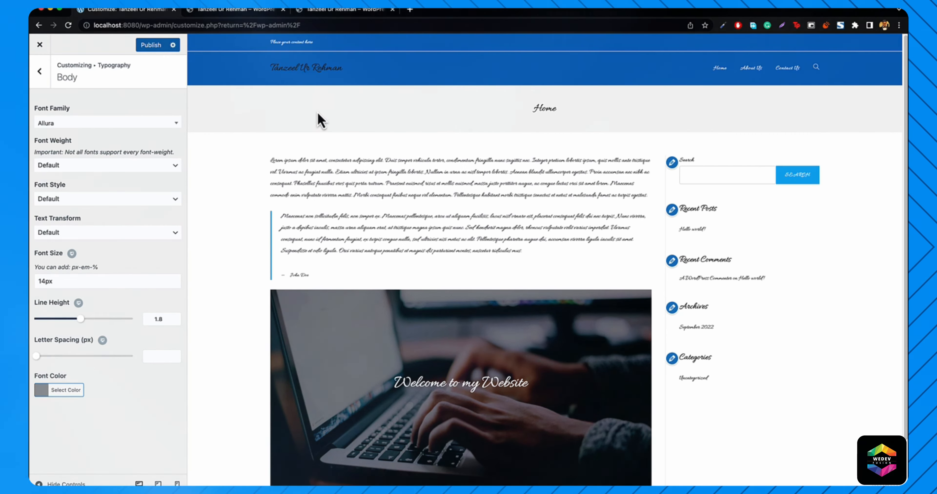
left_click(206, 15)
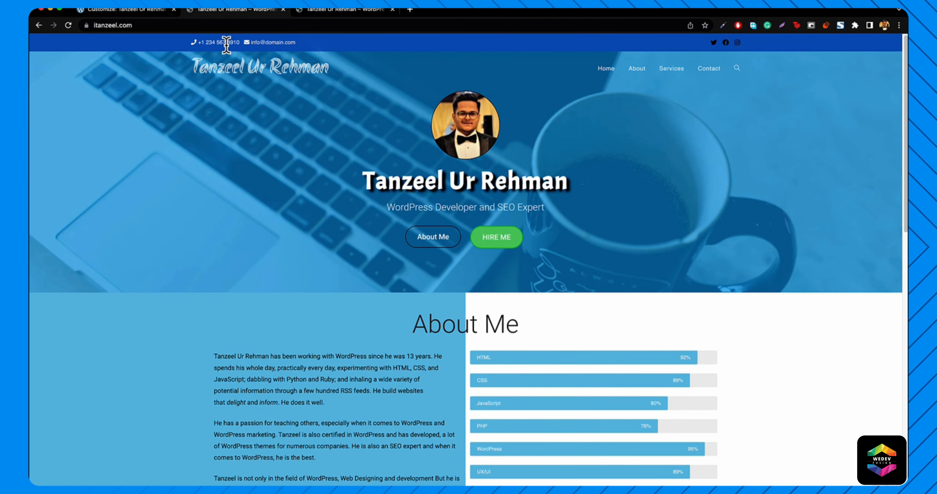
scroll(307, 128, "down", 15)
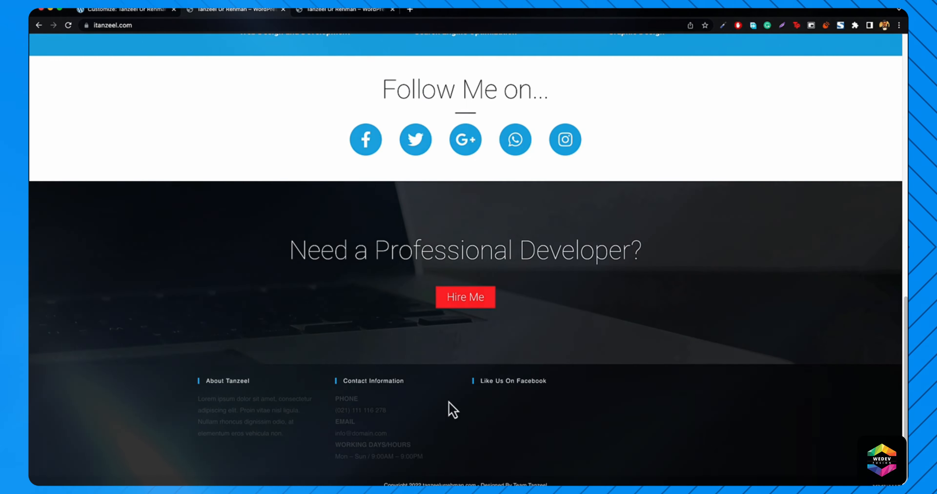
left_click(138, 11)
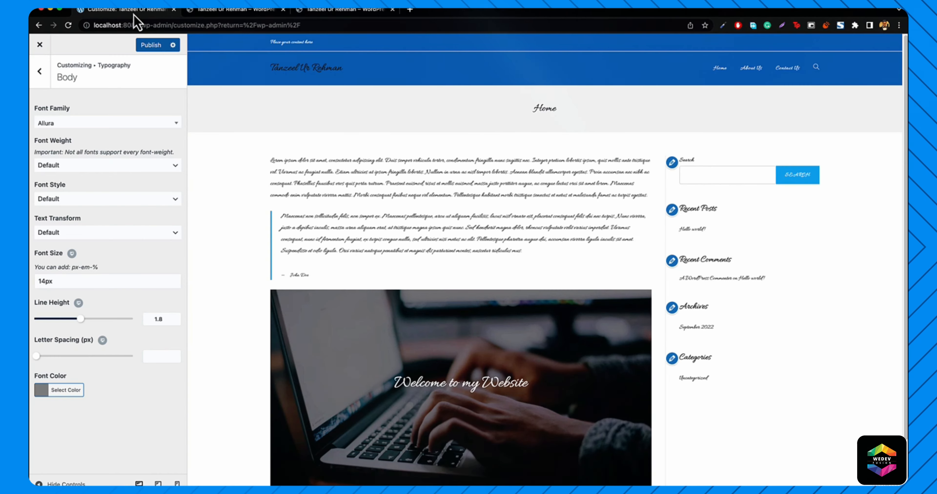
scroll(364, 363, "down", 3)
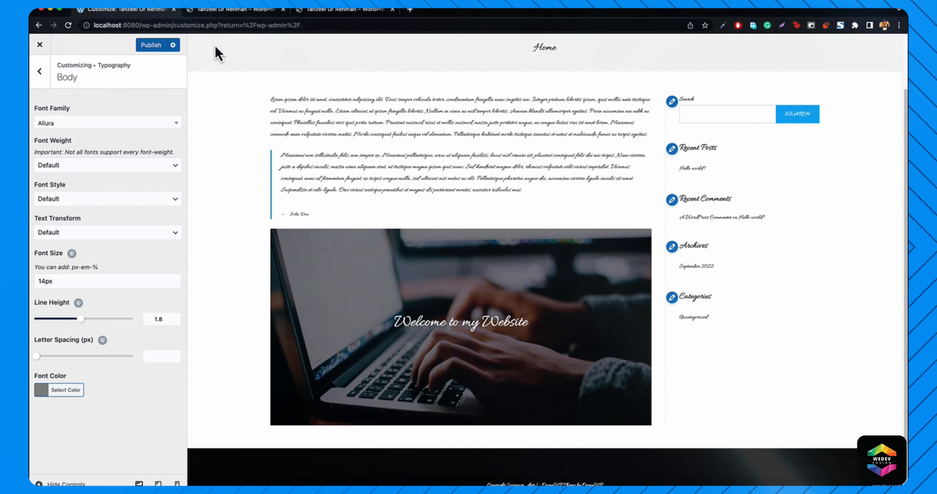
left_click(233, 9)
scroll(301, 177, "up", 5)
scroll(302, 176, "up", 10)
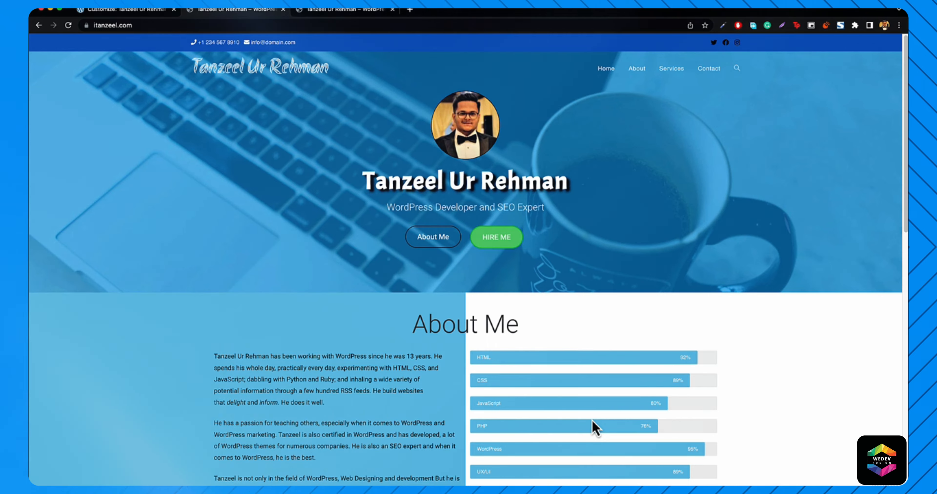
scroll(801, 337, "down", 15)
scroll(801, 338, "up", 3)
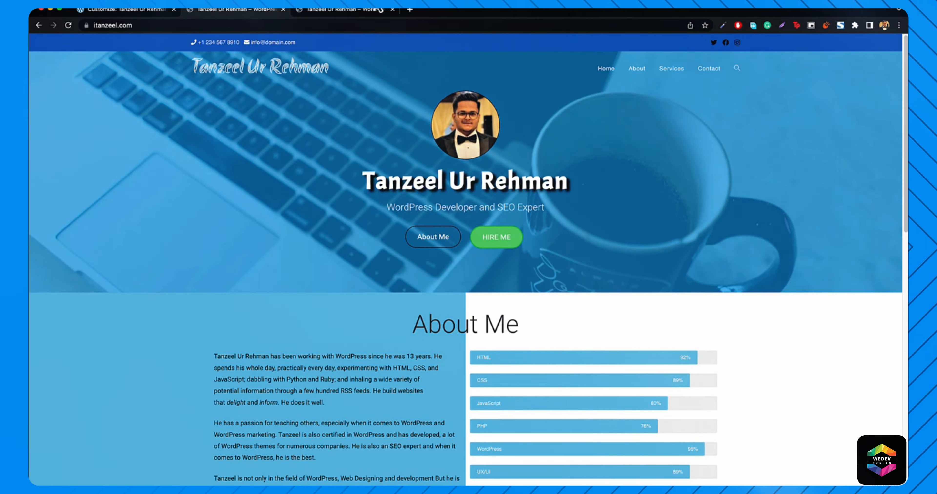
left_click(109, 10)
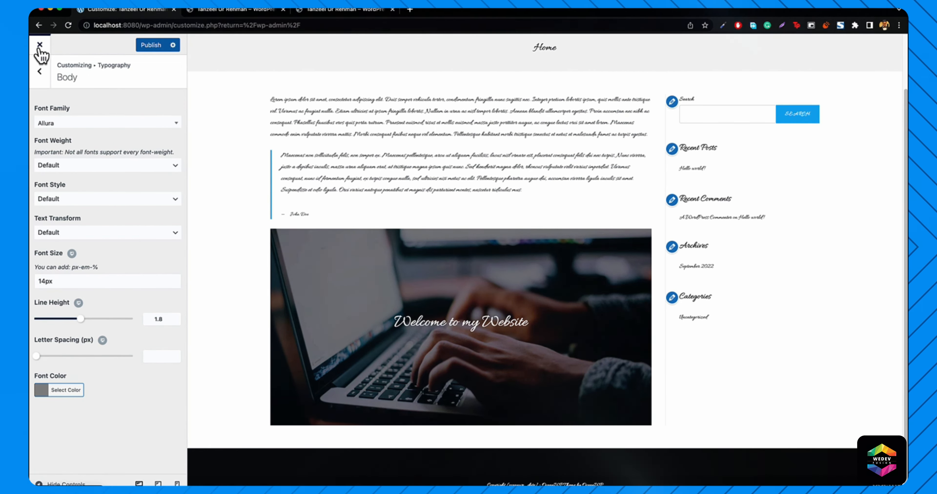
- Close the Customizer discarding the unsaved font changes, then visit the live home page
left_click(40, 46)
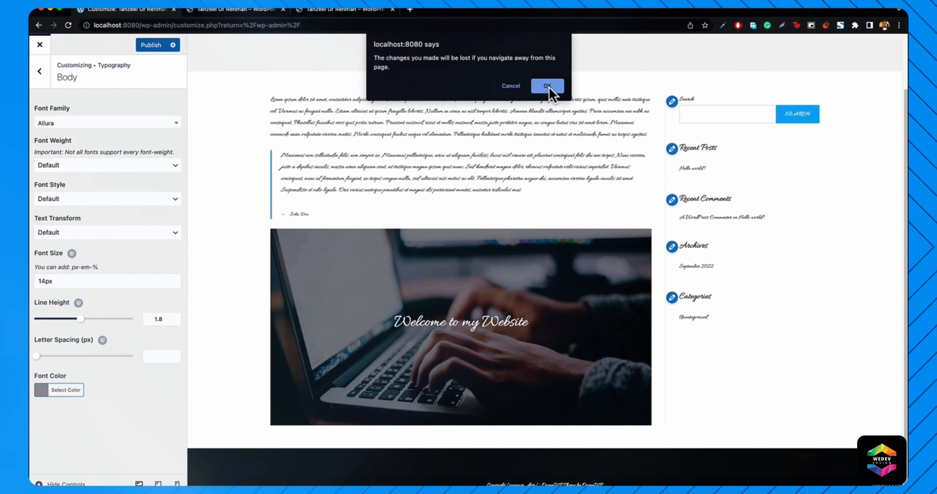
left_click(547, 86)
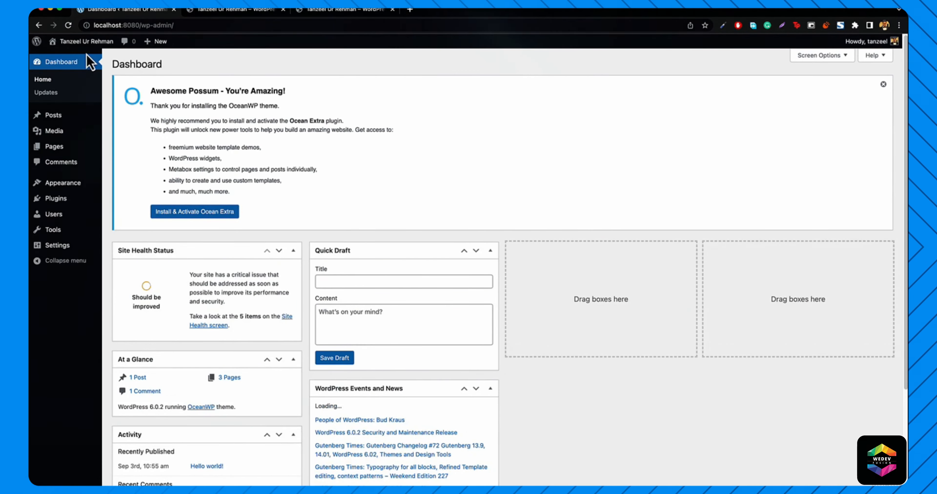
mouse_move(67, 42)
left_click(68, 60)
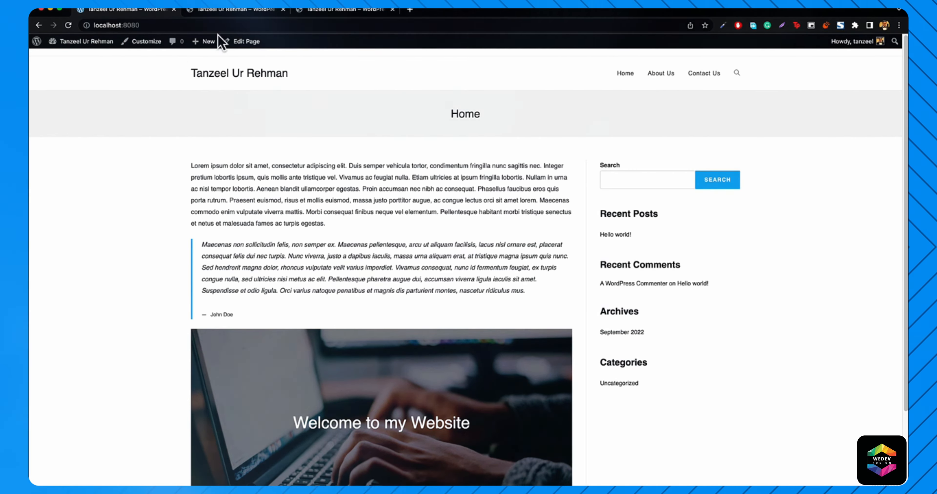
- Compare the local home page with the itanzeel.com reference site, then return to the Dashboard
left_click(243, 14)
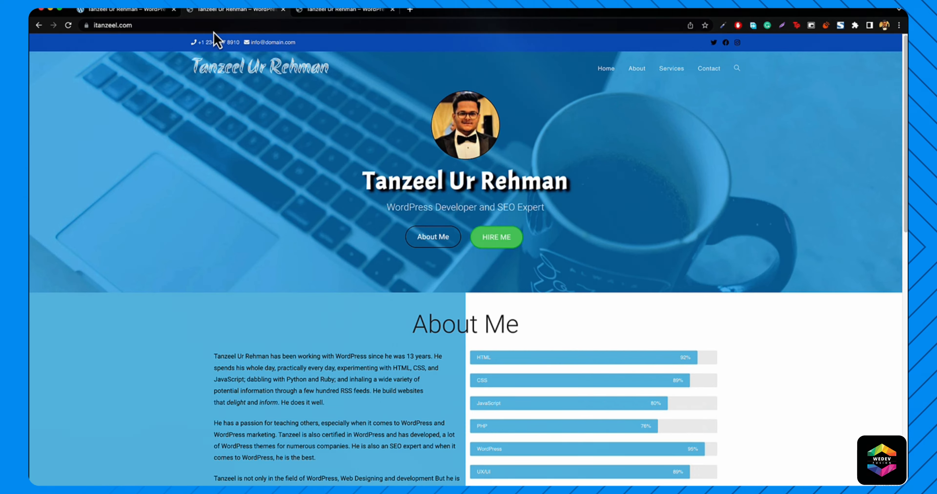
left_click(156, 12)
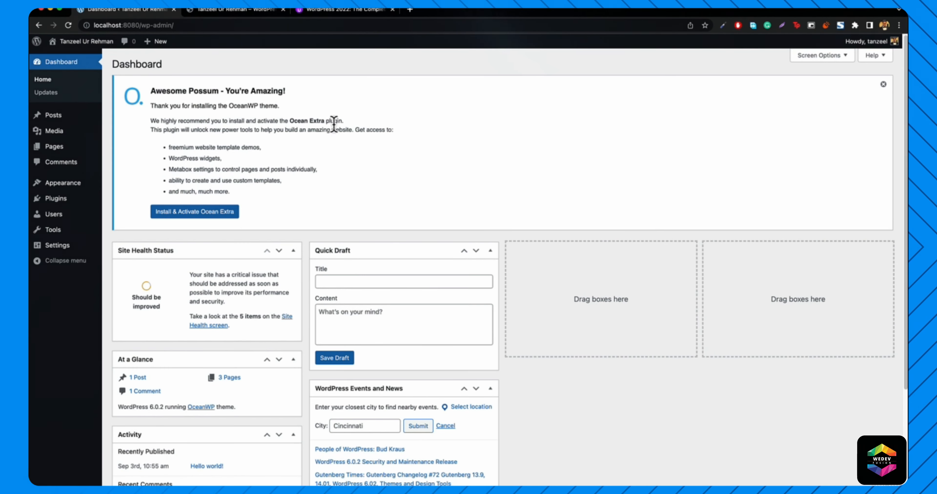
left_click(228, 12)
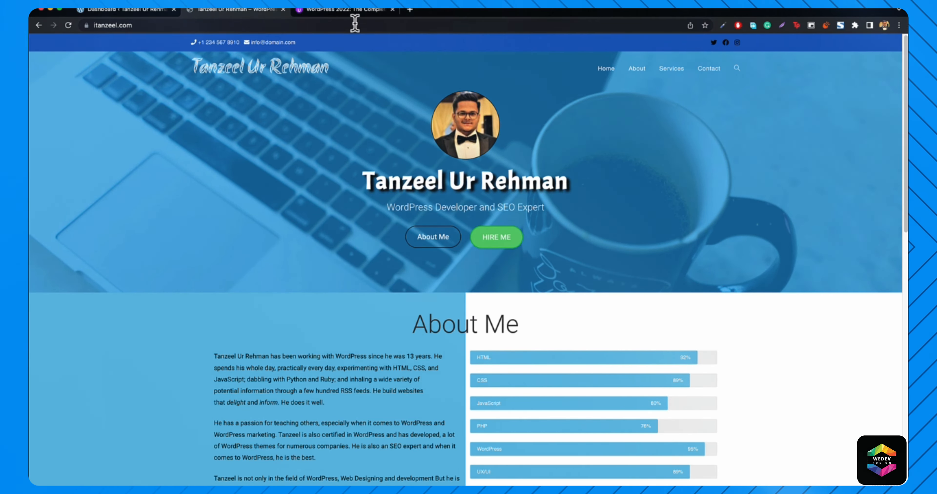
left_click(146, 13)
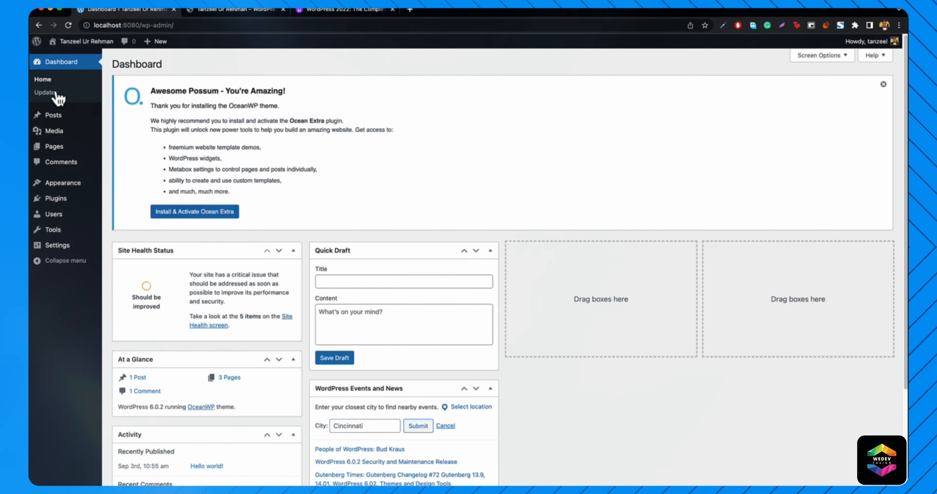
- From Appearance > Themes, open the Customizer's Colors section and clear the Header Text Color value
mouse_move(56, 185)
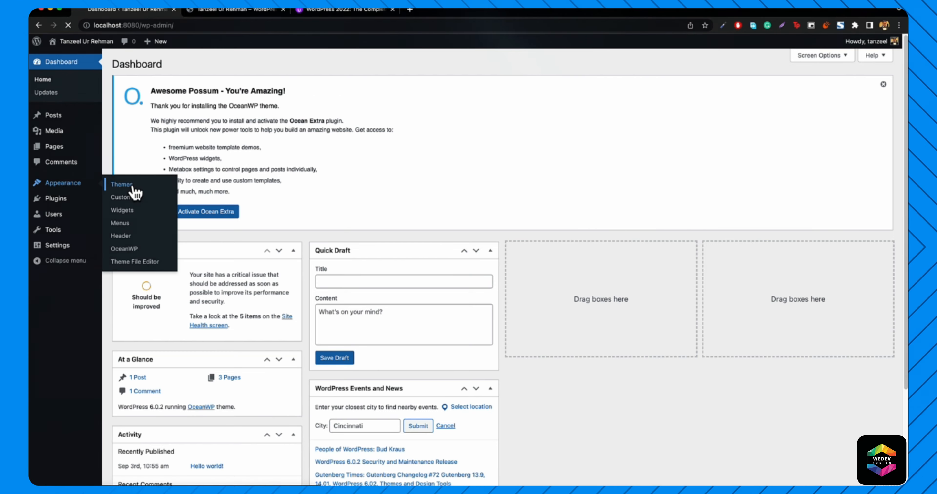
left_click(121, 184)
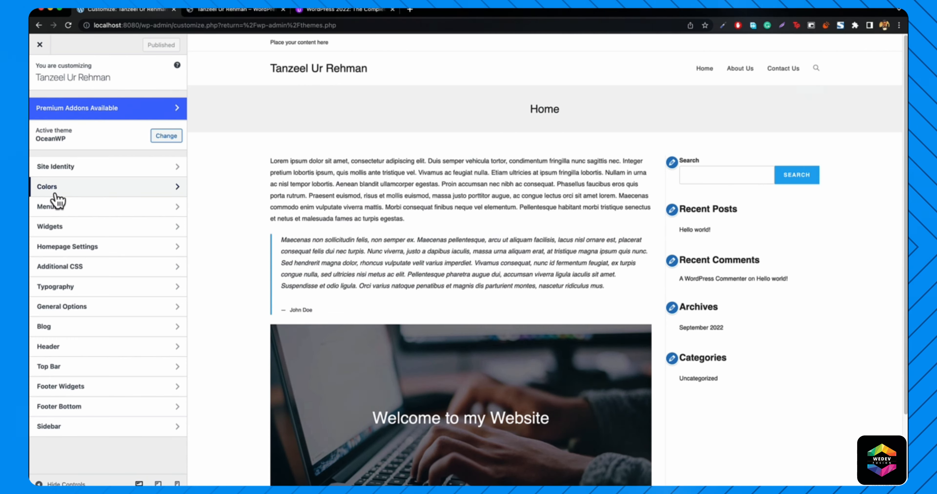
left_click(55, 196)
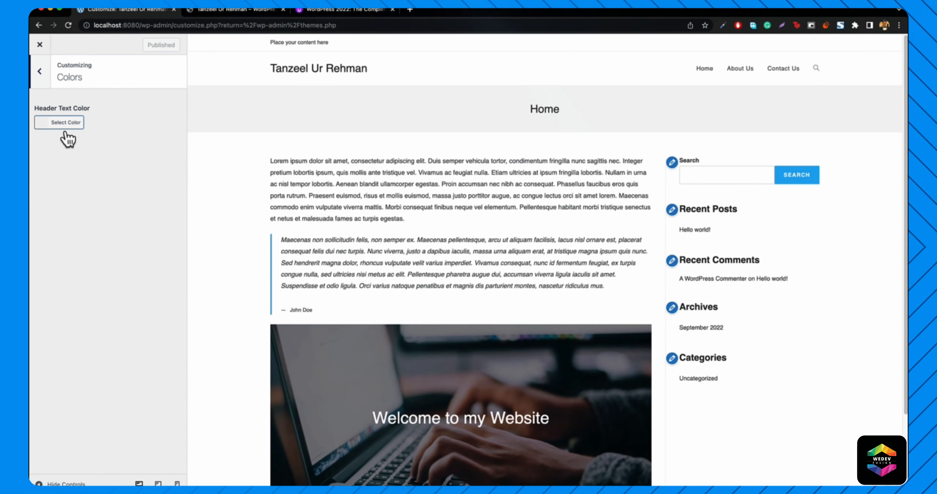
left_click(58, 124)
left_click(94, 203)
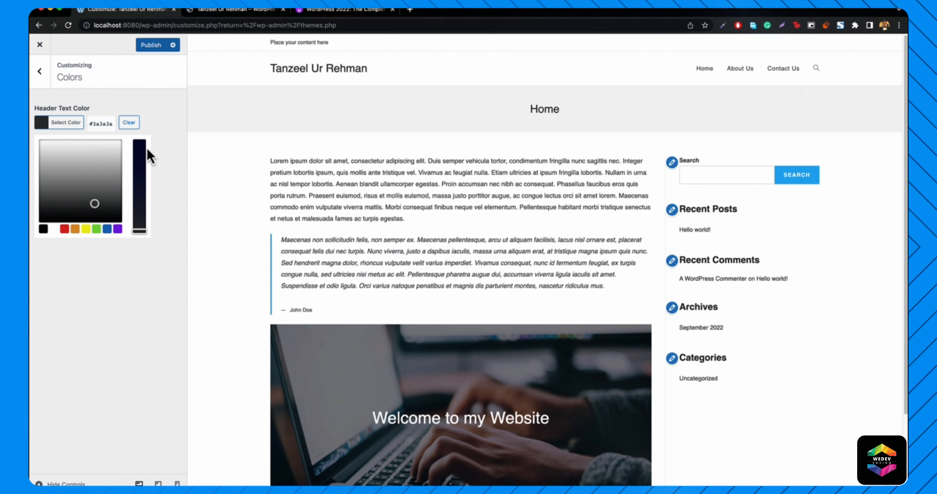
left_click(131, 124)
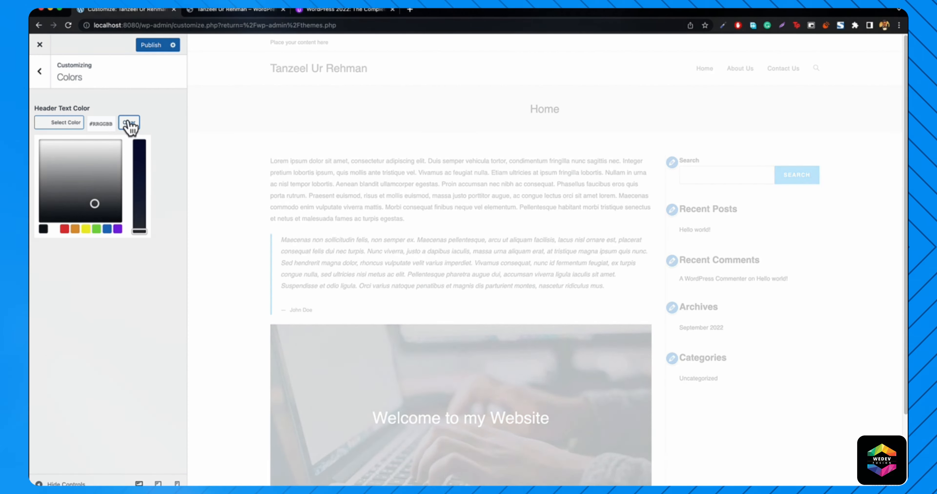
left_click(40, 71)
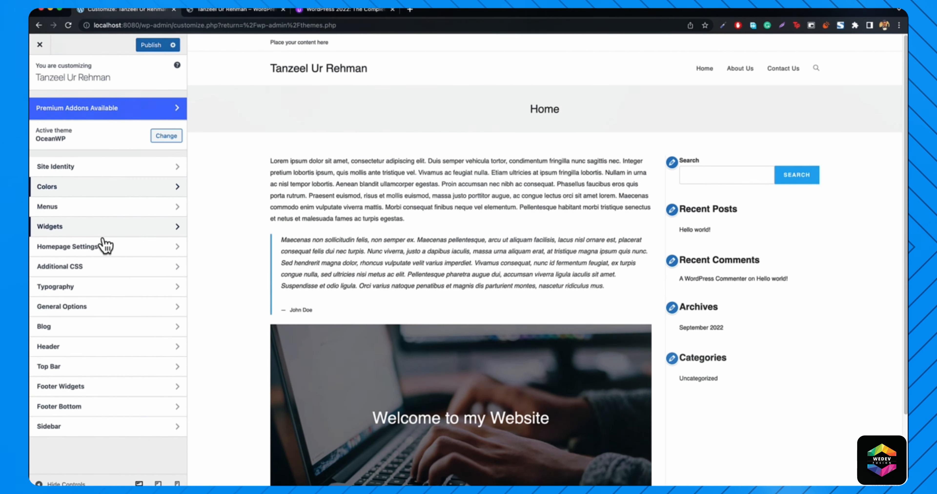
- In Top Bar > General, set the background to the blue swatch and the text colour to white
left_click(57, 367)
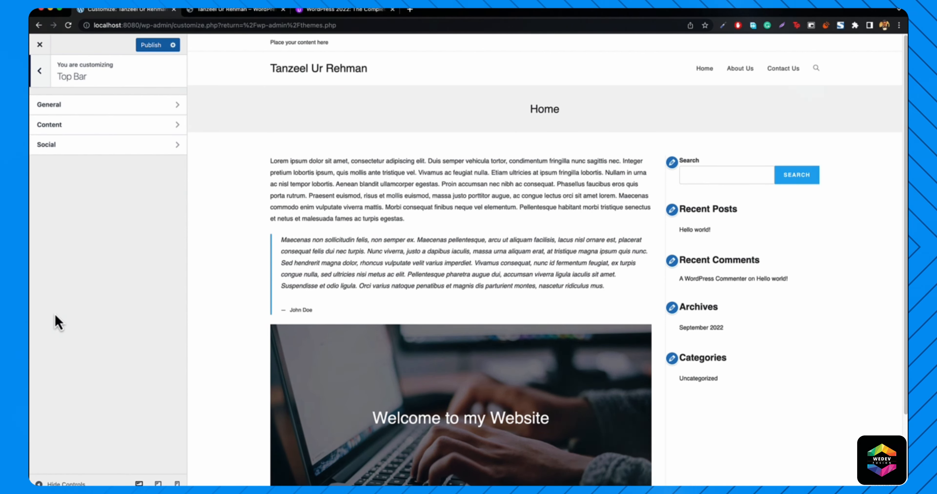
left_click(236, 10)
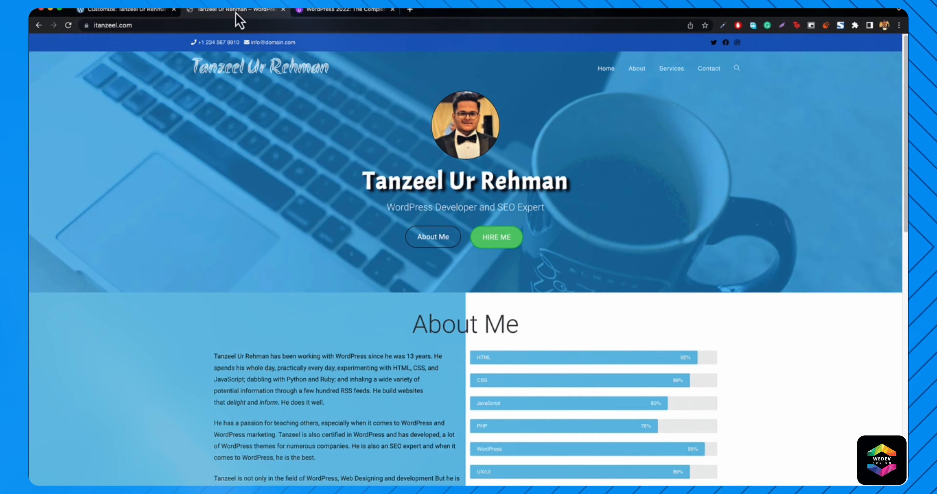
left_click(138, 11)
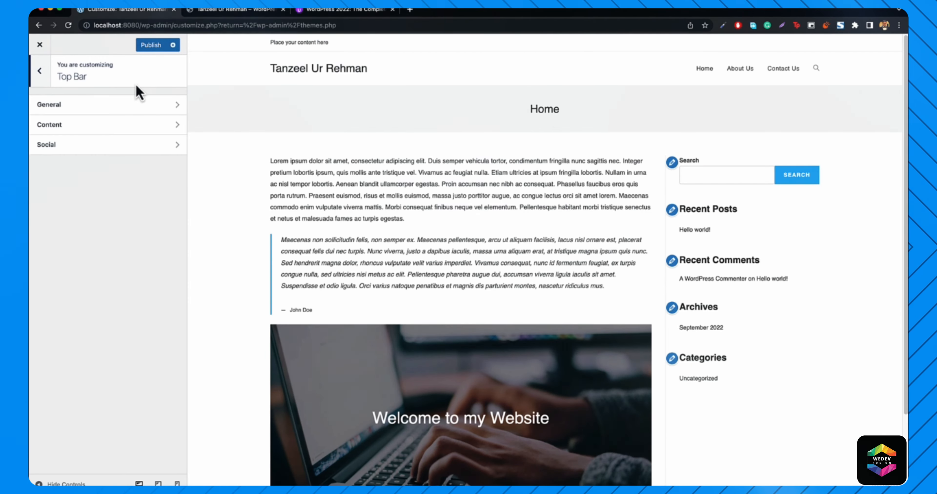
left_click(74, 109)
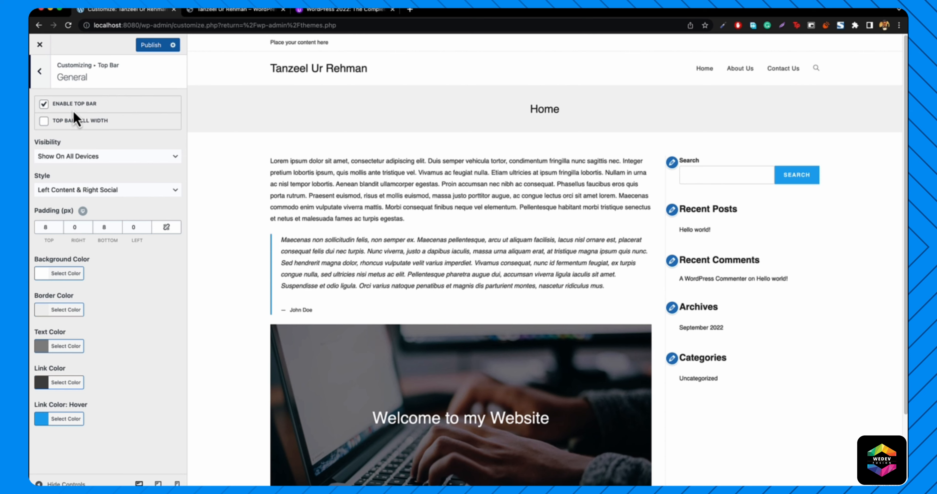
left_click(55, 282)
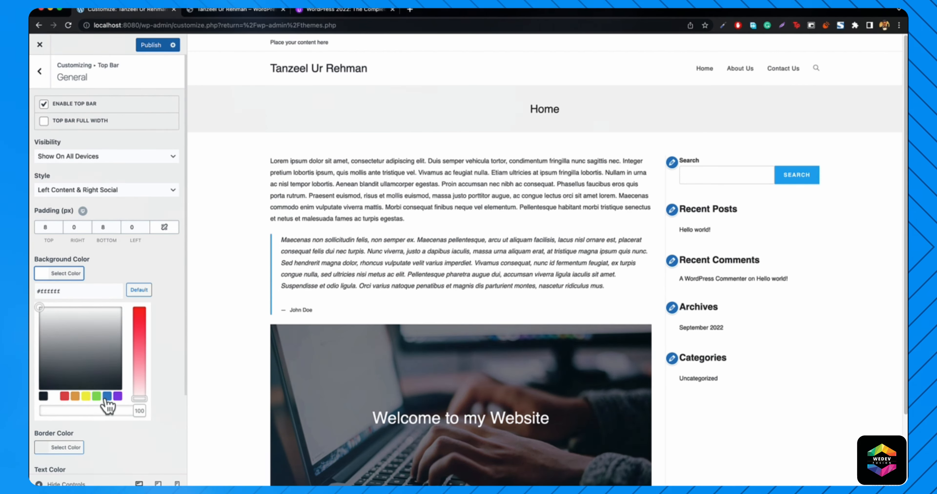
left_click(107, 396)
left_click(53, 272)
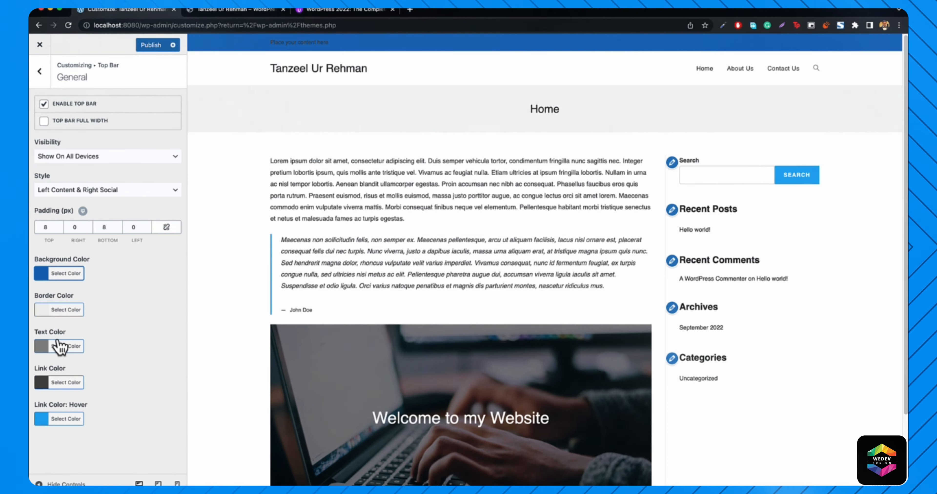
left_click(59, 347)
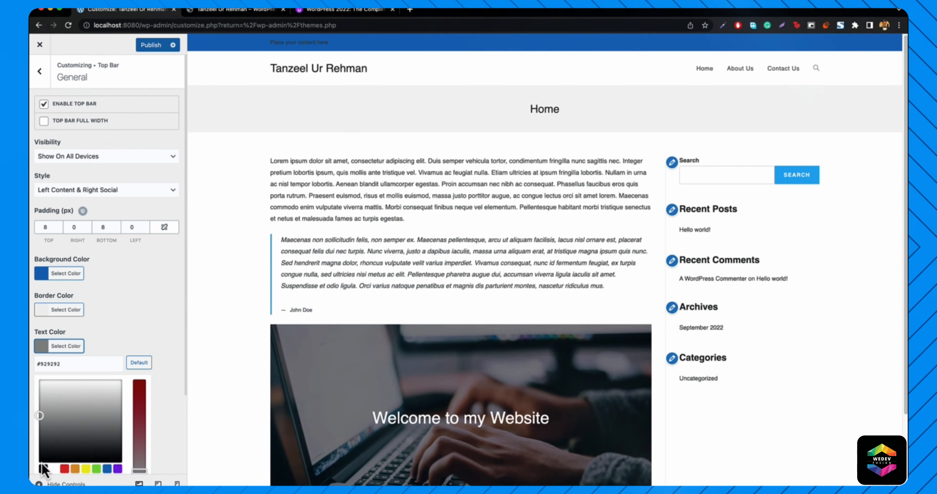
left_click(55, 470)
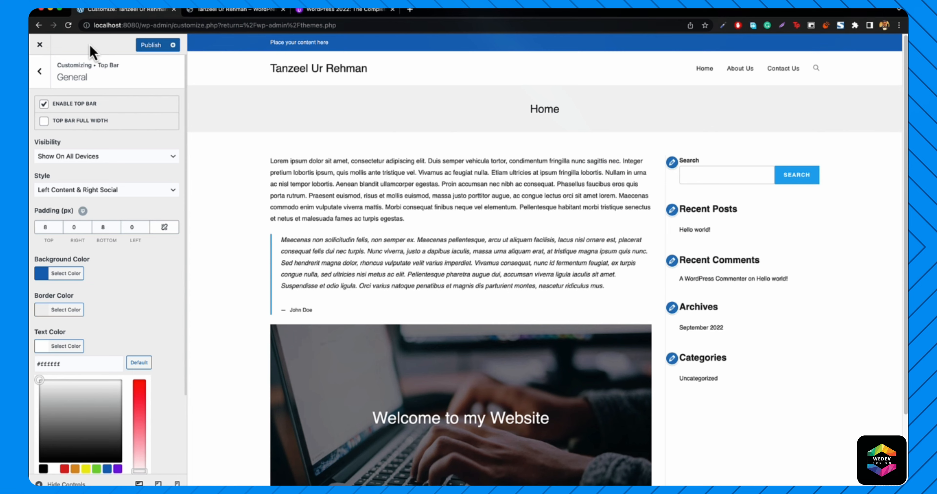
left_click(40, 72)
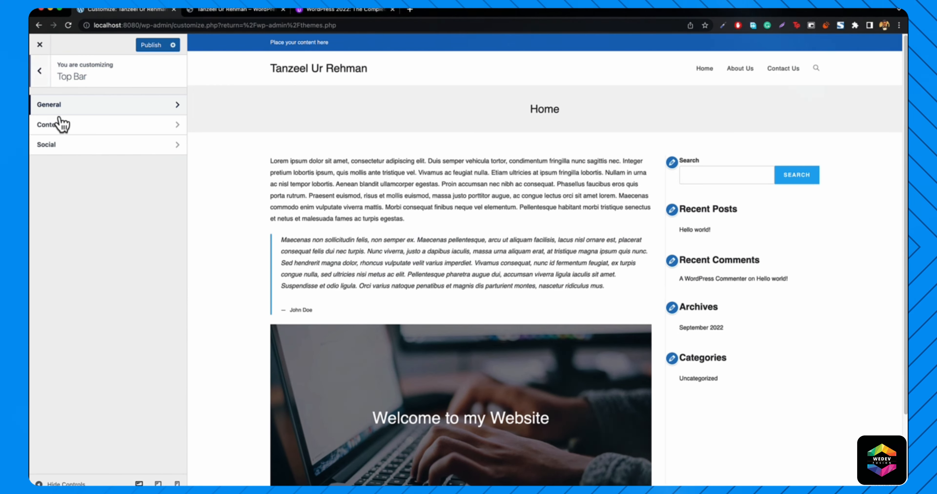
- Delete the placeholder text in the Top Bar Content settings
left_click(61, 127)
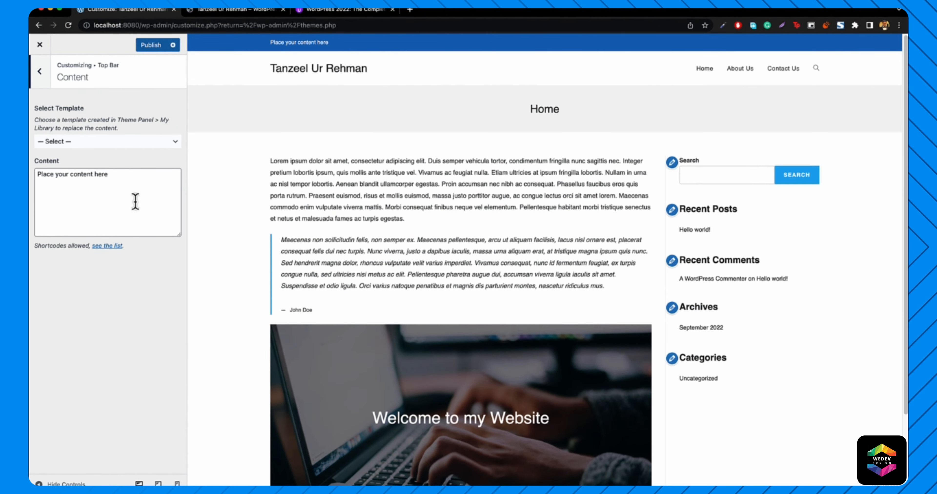
key("alt+shift+Left")
key("alt+shift+Left")
key("alt+shift+Left")
key("alt+shift+Left")
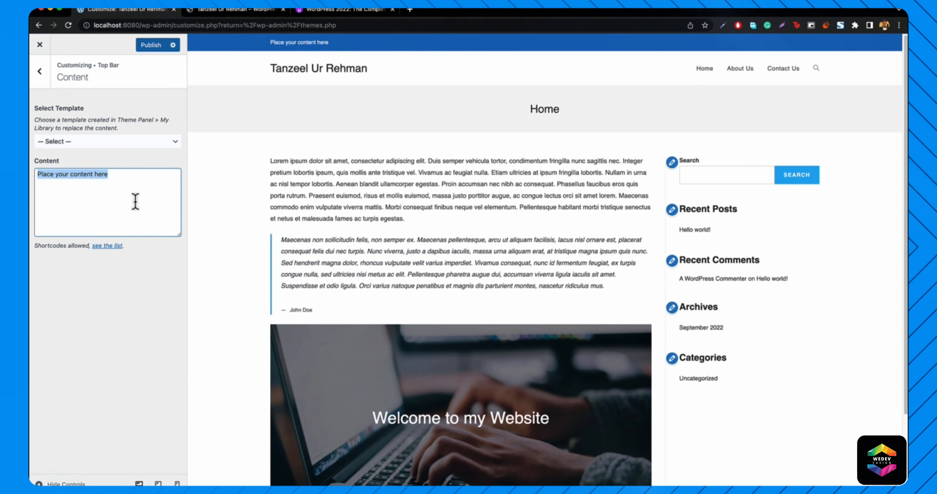
key("BackSpace")
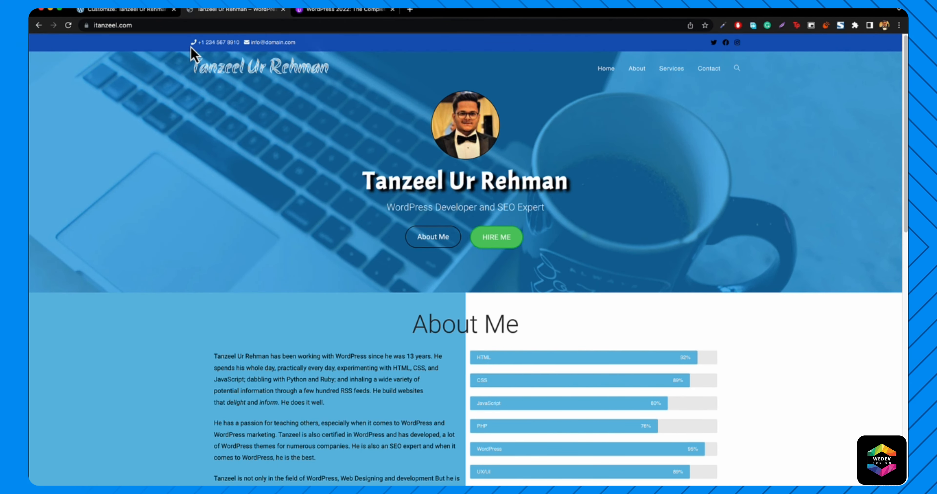
- Search fontawesome.com for 'phone' and open the solid phone icon's fa-solid fa-phone snippet
left_click(410, 11)
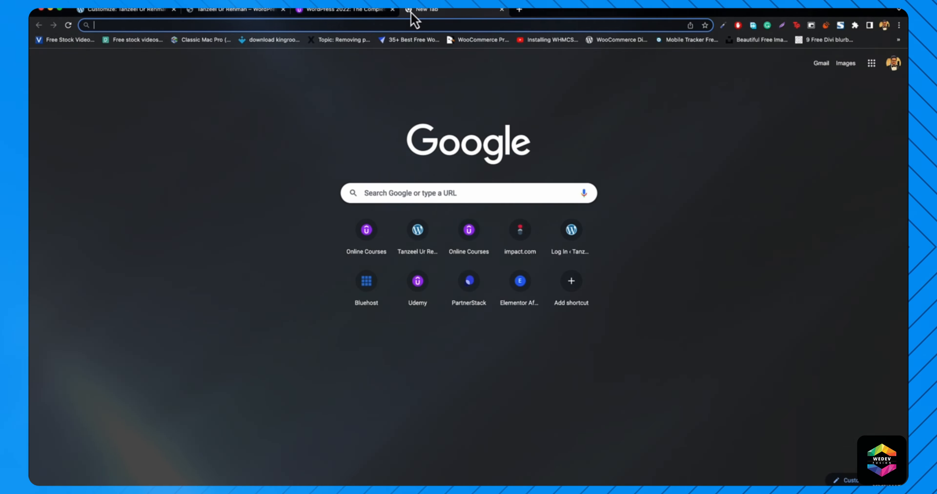
type("font")
key("Return")
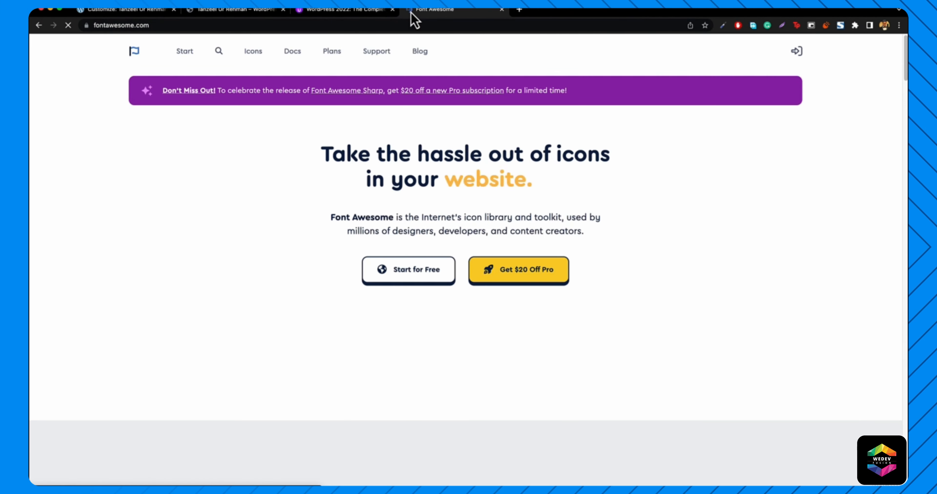
left_click(219, 51)
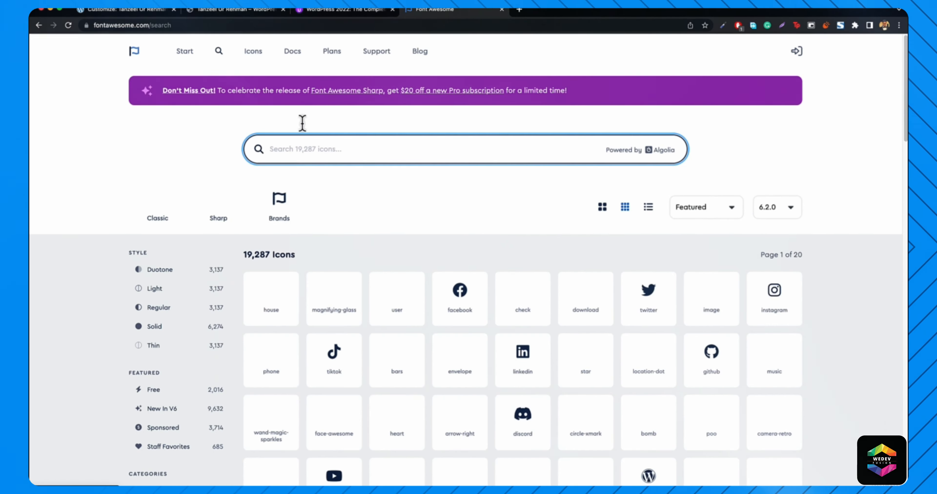
type("ne")
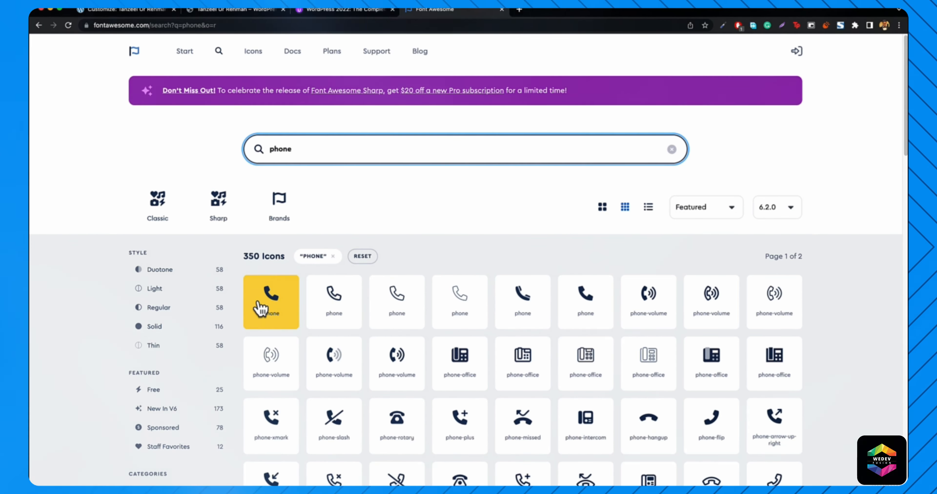
left_click(267, 306)
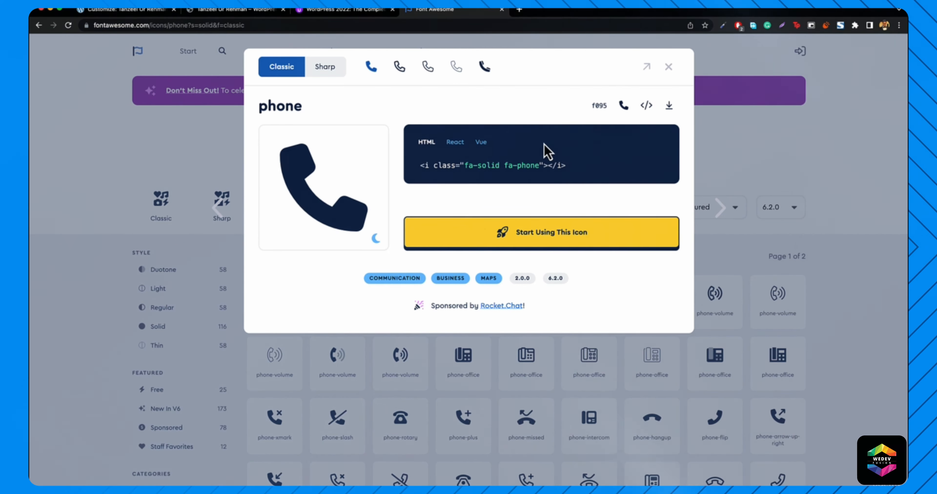
left_click(117, 10)
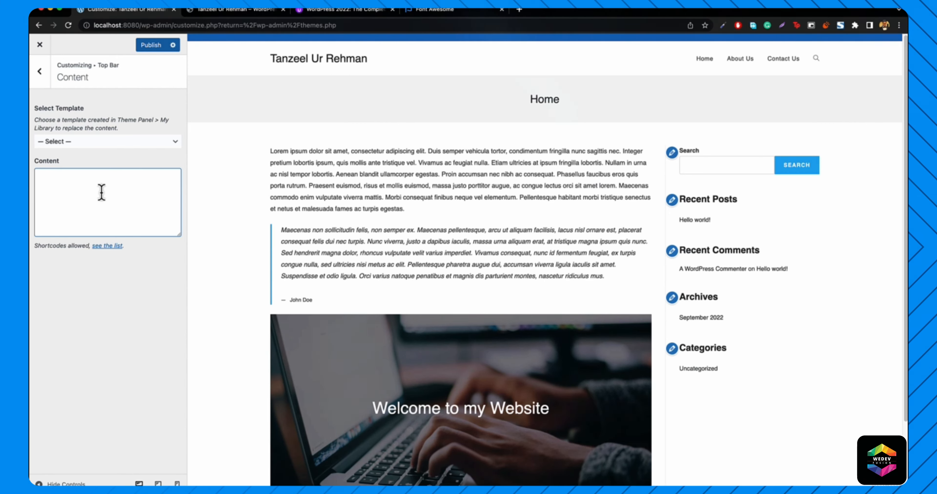
- Paste the fa-solid fa-phone snippet into Top Bar Content, then open Udemy's 'Fontawesome not Working?' note
type("<i class=\"fa-solid fa-phone\"></i>")
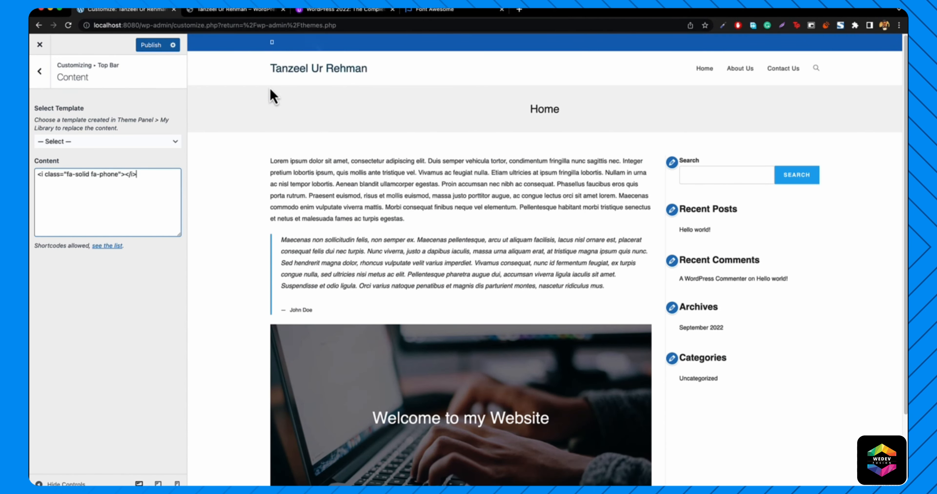
left_click(429, 11)
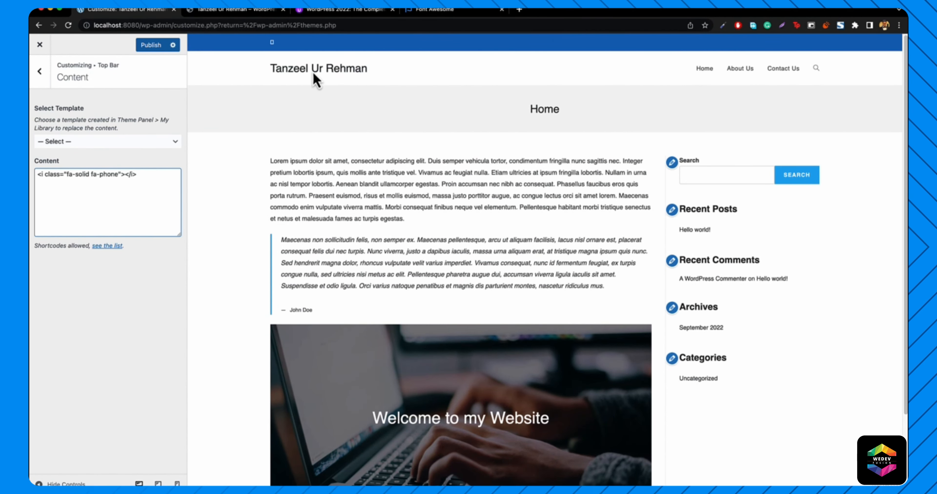
left_click(443, 11)
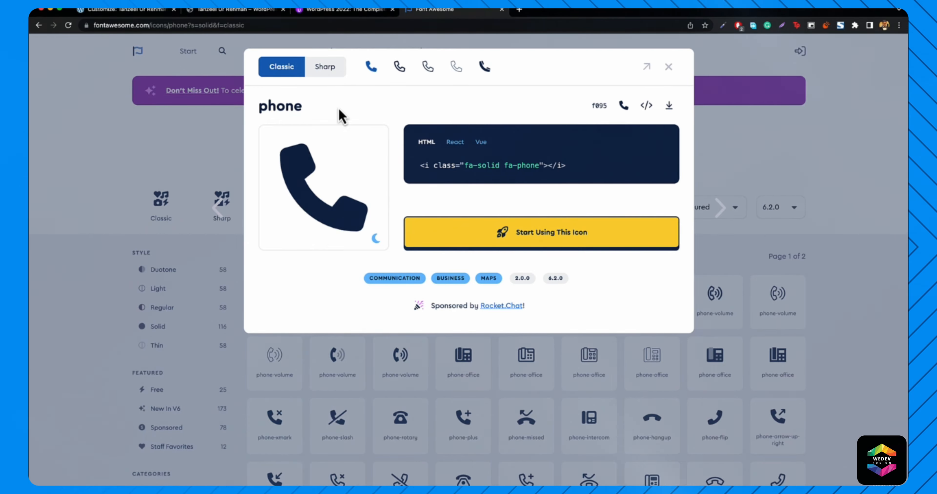
left_click(148, 10)
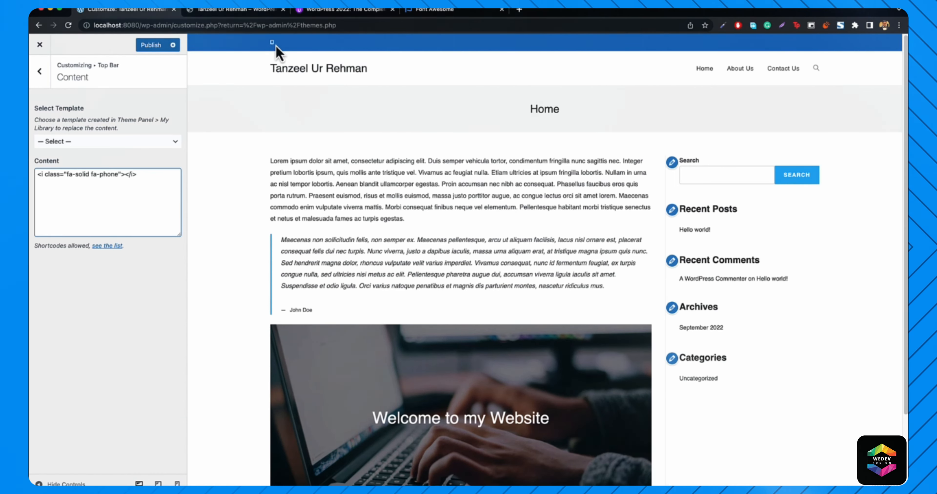
left_click(334, 10)
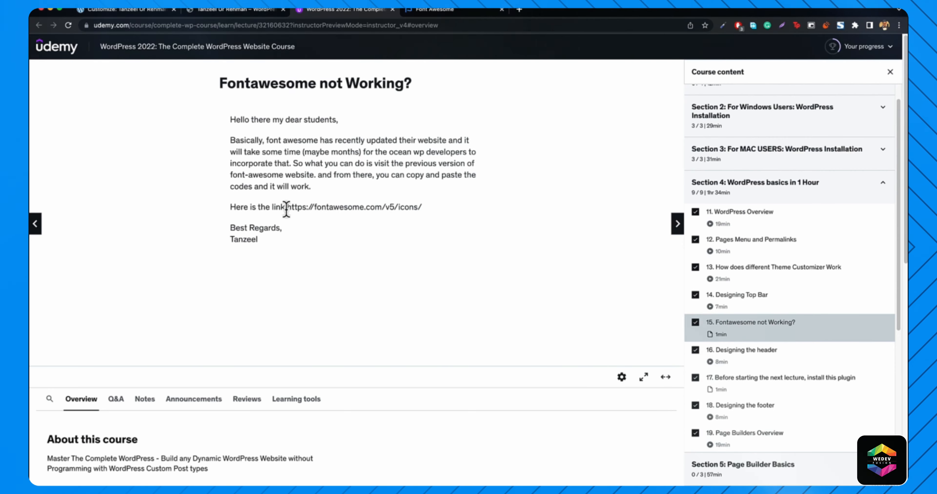
- Load the Font Awesome version 5 icon library using the link copied from the course note
left_click_drag(287, 206, 359, 206)
left_click_drag(416, 208, 424, 210)
key("super+c")
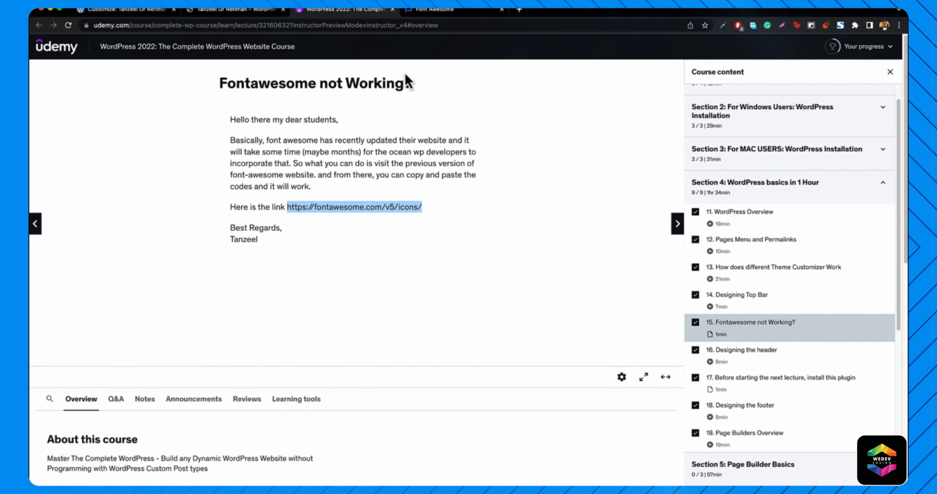
left_click(473, 10)
left_click(453, 25)
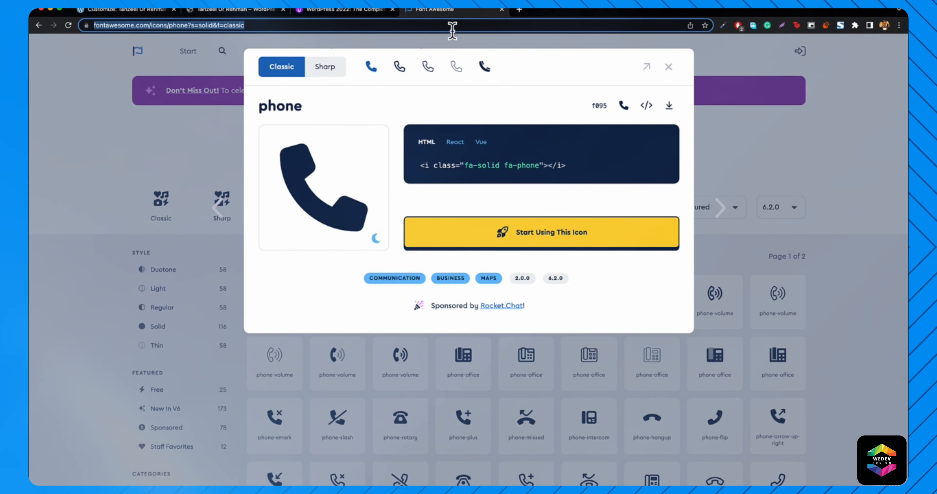
key("super+v")
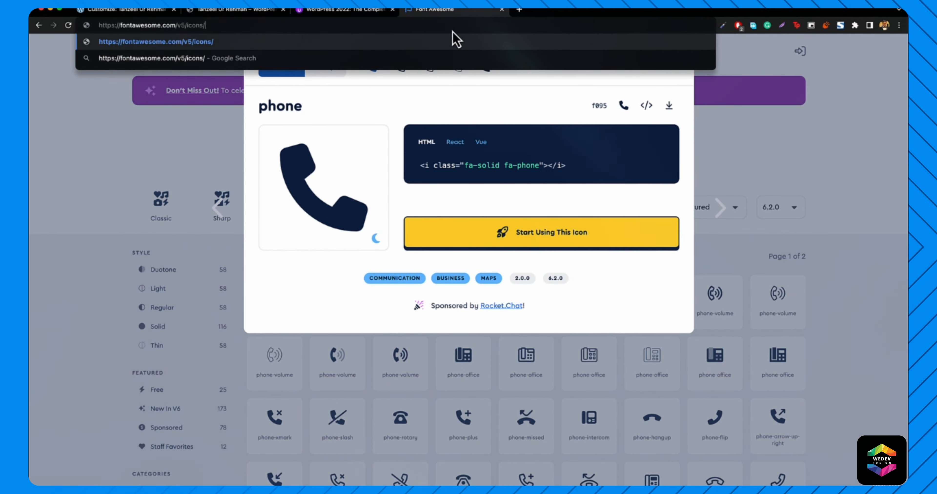
key("Return")
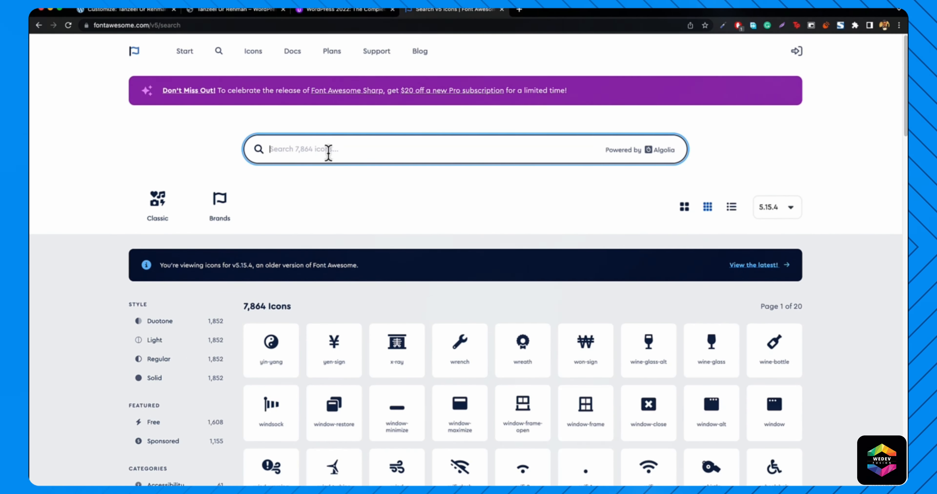
- Search the v5 library for 'phone' and copy the fas fa-phone snippet
type("phone")
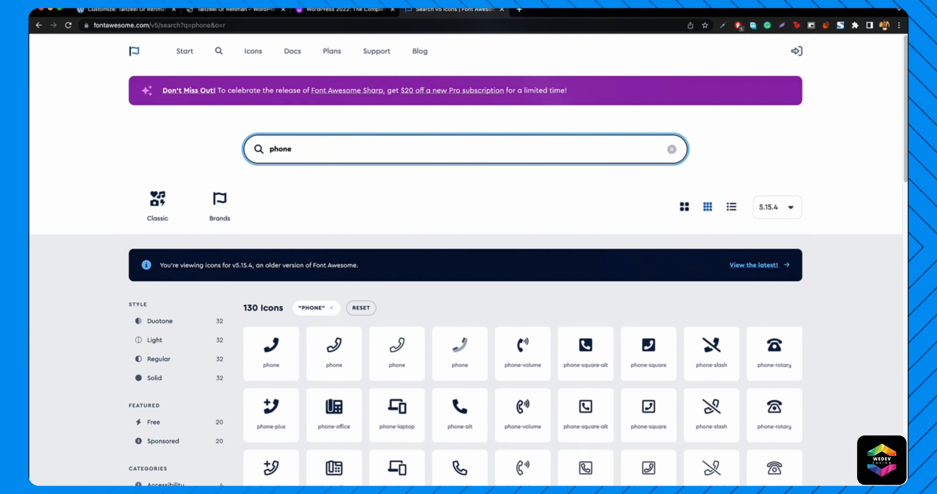
left_click(268, 360)
left_click(497, 170)
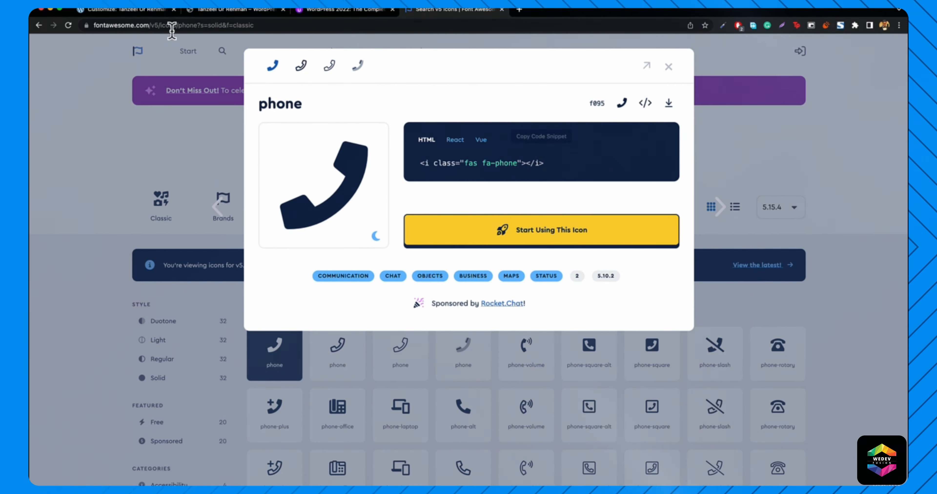
left_click(128, 10)
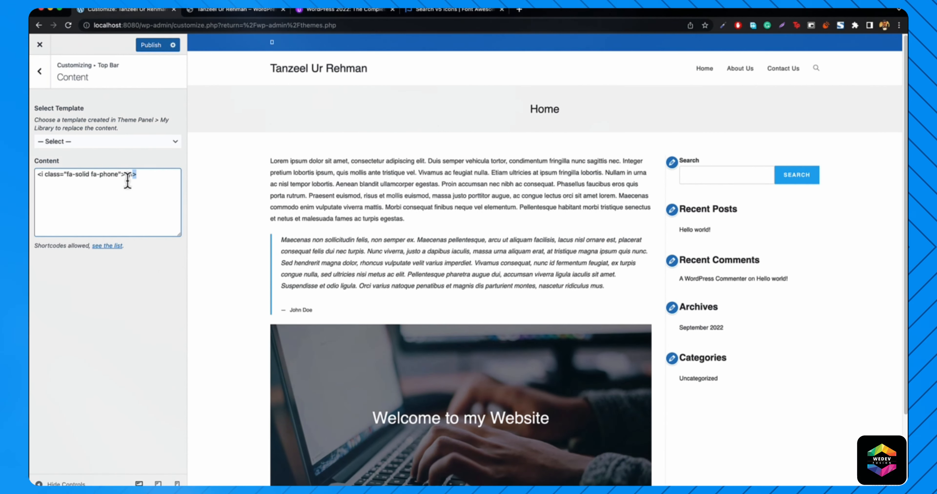
- Replace the old phone code with the fas fa-phone snippet, followed by the contact phone number
triple_click(125, 178)
type("<i class=\"fas fa-phone\"></i>")
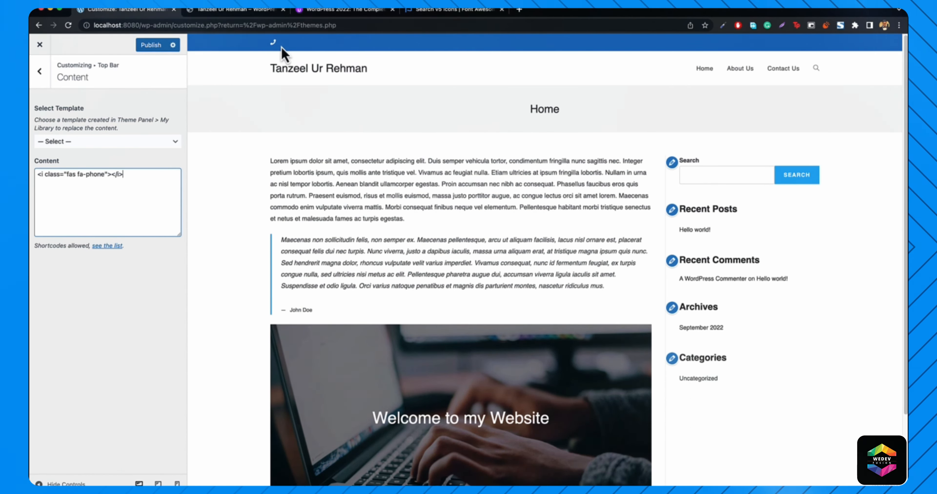
left_click(218, 10)
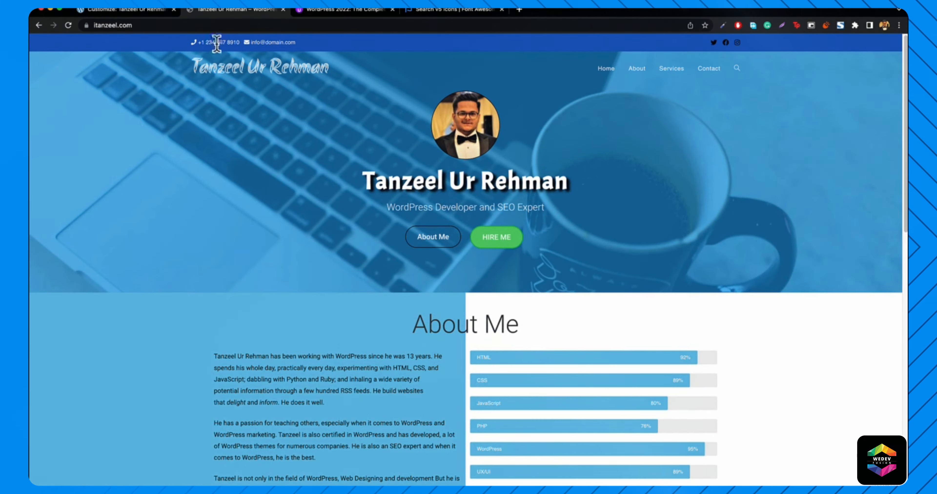
left_click(125, 10)
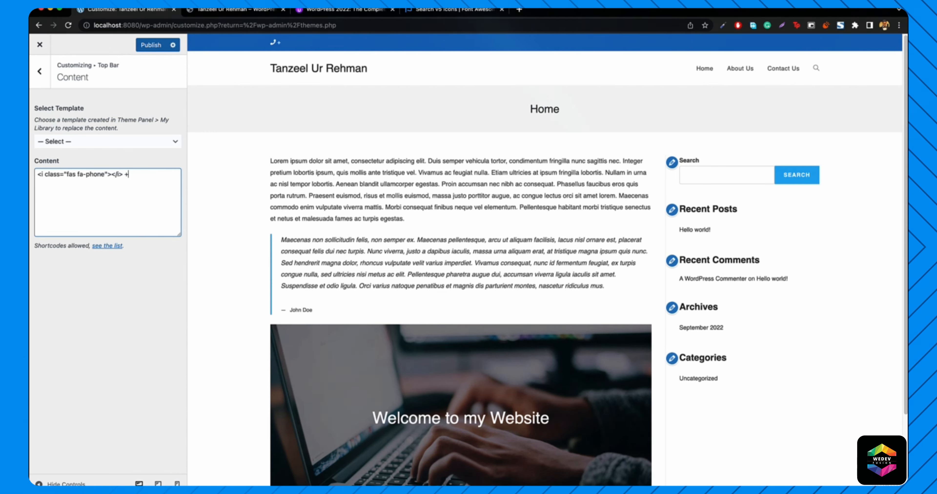
type("1 234 567 8910")
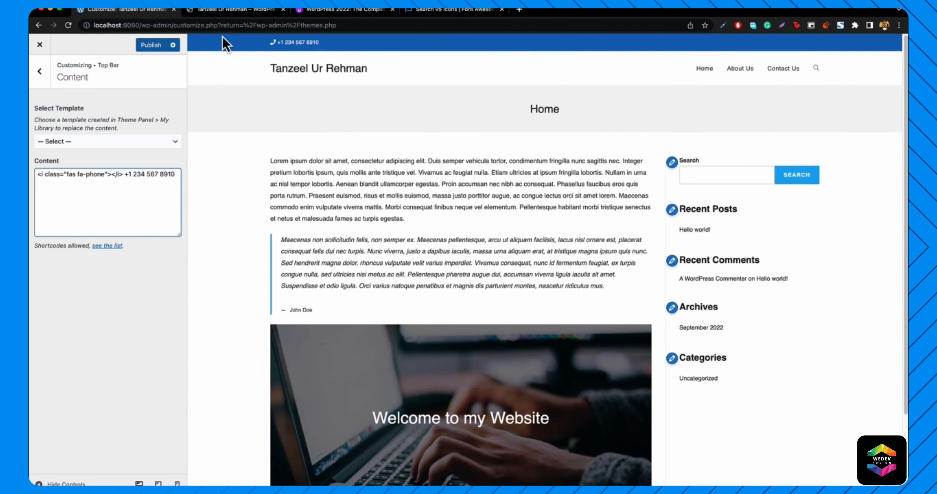
left_click(228, 11)
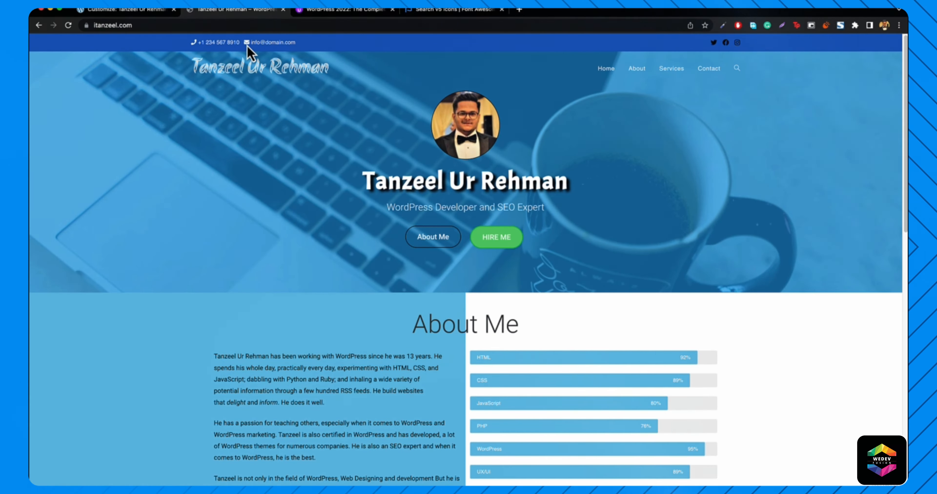
- Search Font Awesome for 'email' and copy the envelope icon's fas fa-envelope snippet
left_click(435, 11)
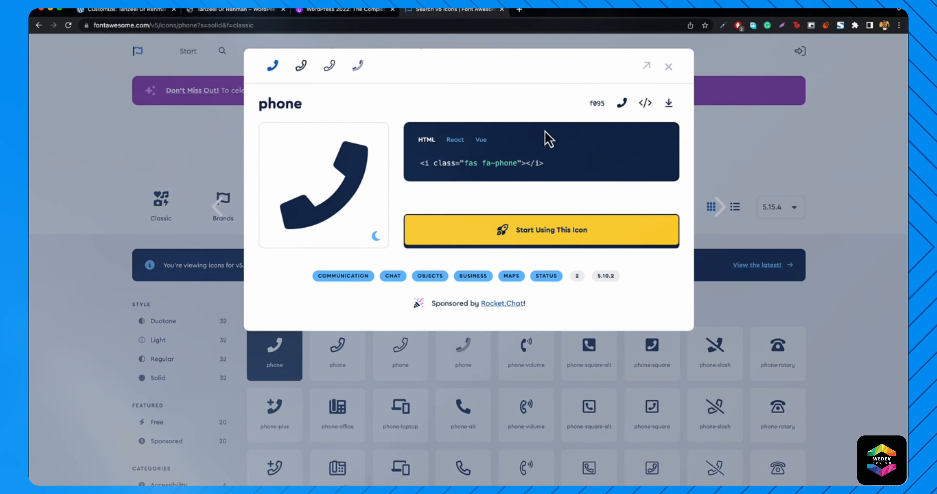
left_click(668, 68)
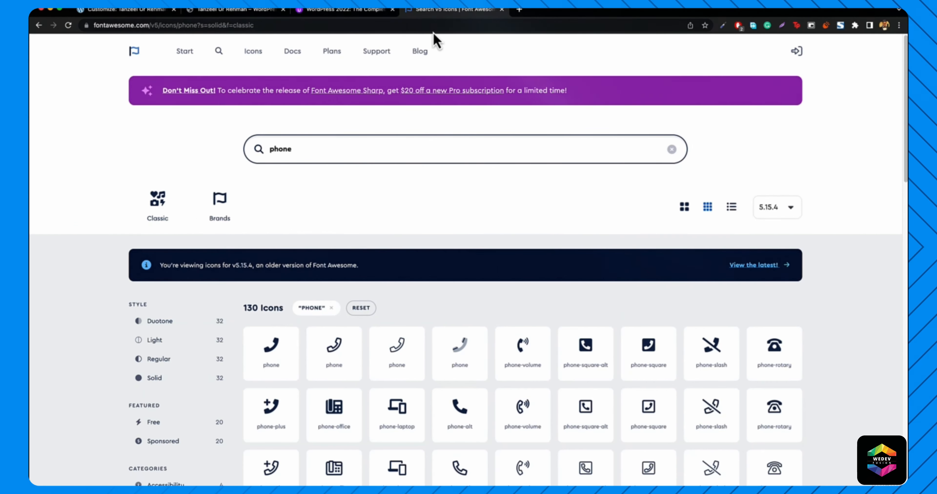
left_click(338, 149)
type("email")
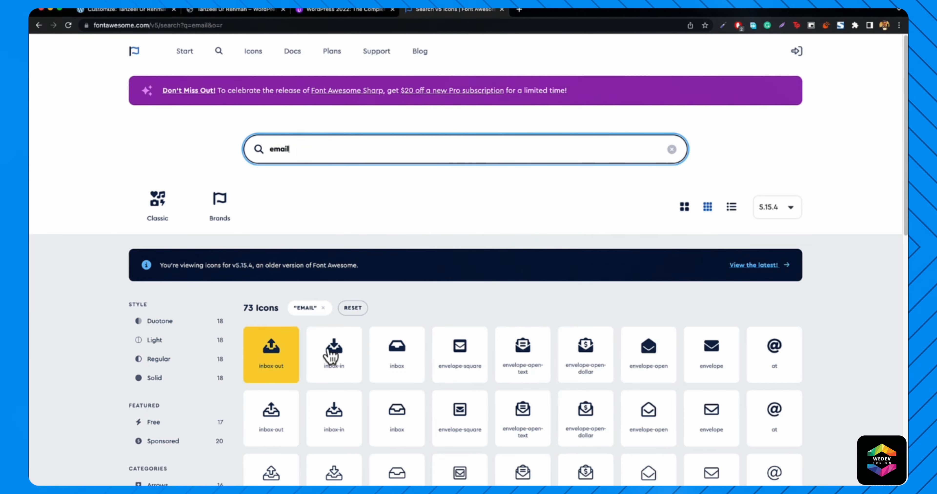
scroll(428, 340, "down", 5)
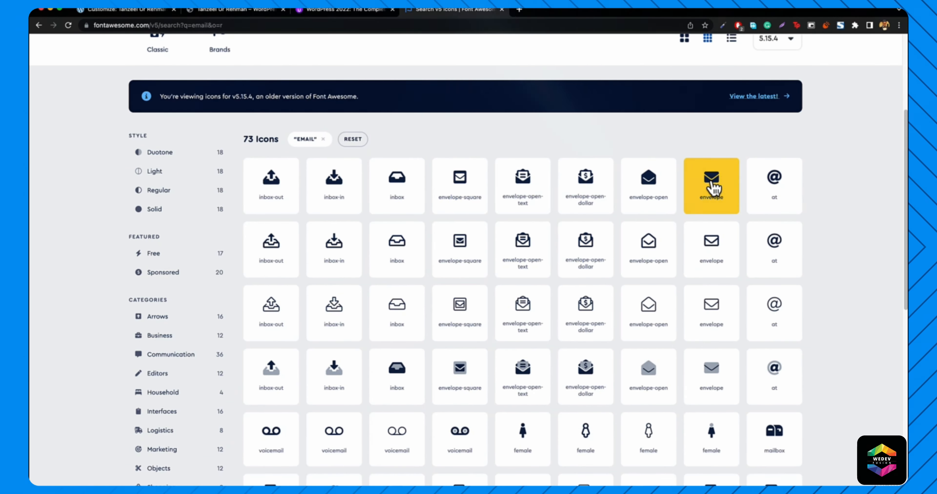
left_click(713, 188)
left_click(497, 168)
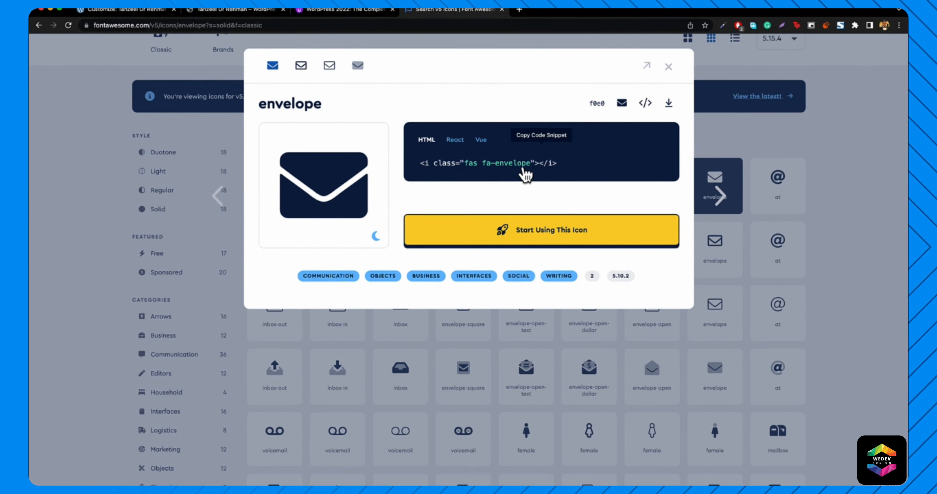
left_click(135, 13)
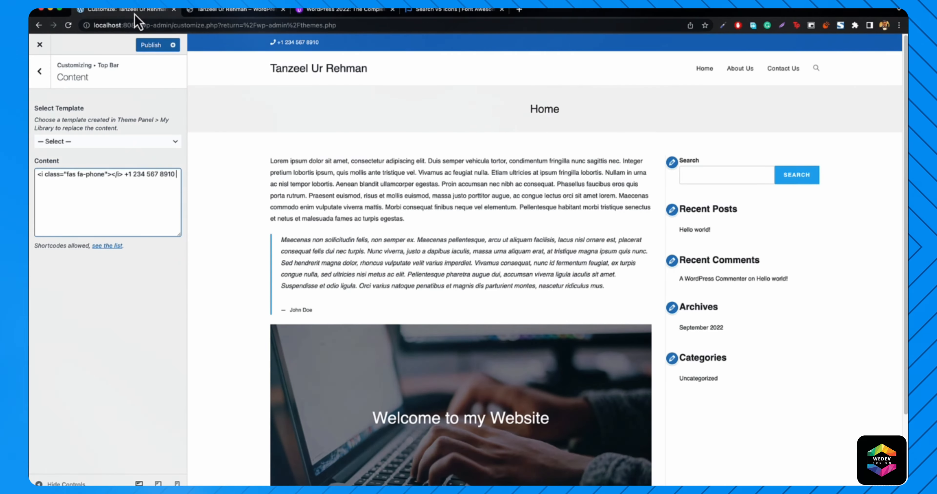
- Add the fas fa-envelope code on a new line in Top Bar Content, followed by a placeholder email
left_click(113, 197)
key("Return")
key("super+v")
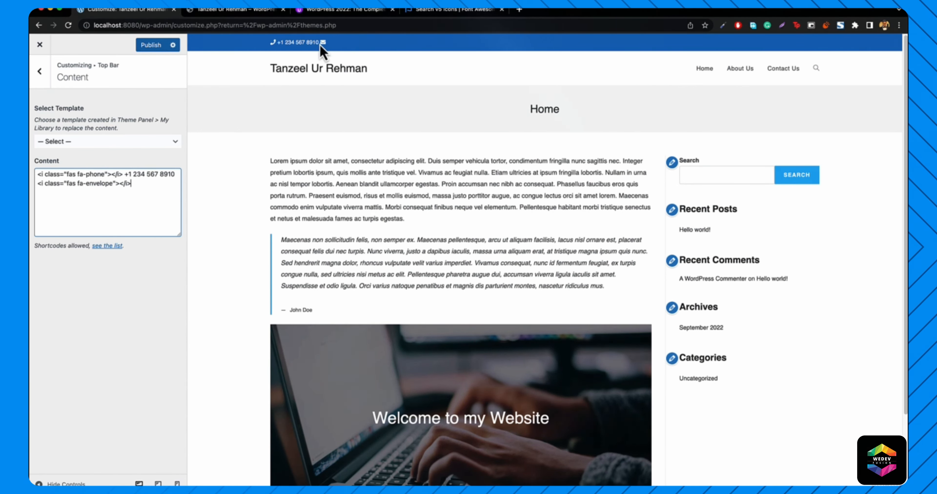
type("info")
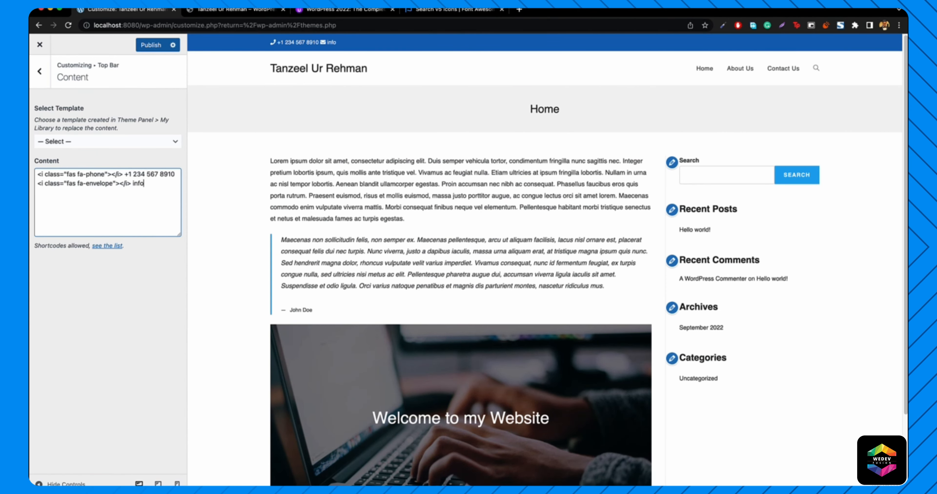
type("@")
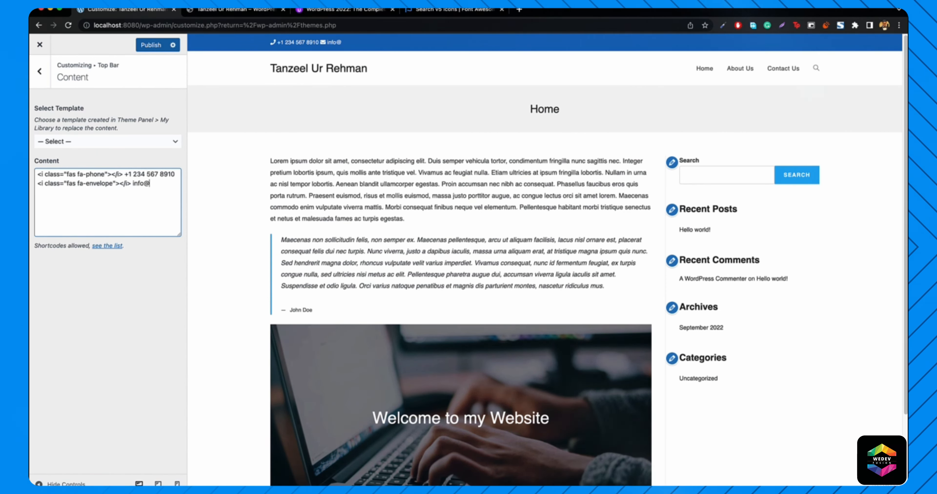
type("domain.com")
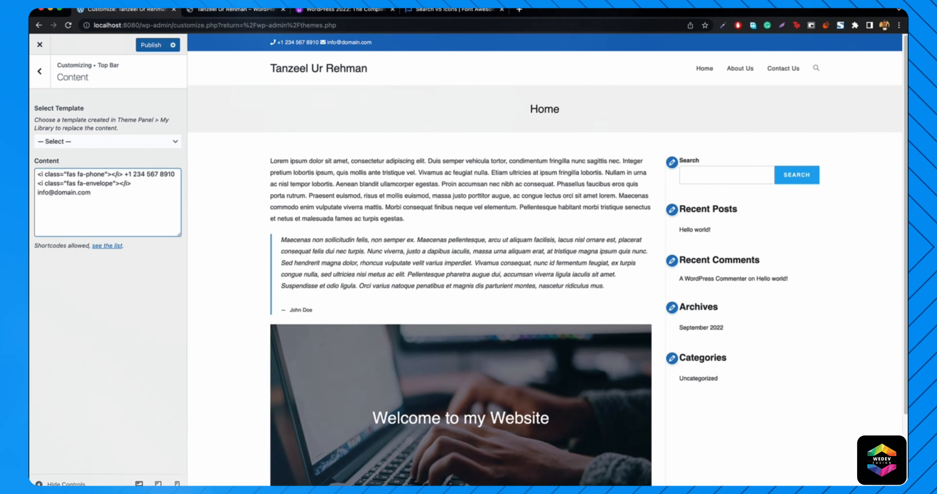
- Join the email back onto the phone line with an &nbsp; gap before the envelope icon
key("Return")
key("Return")
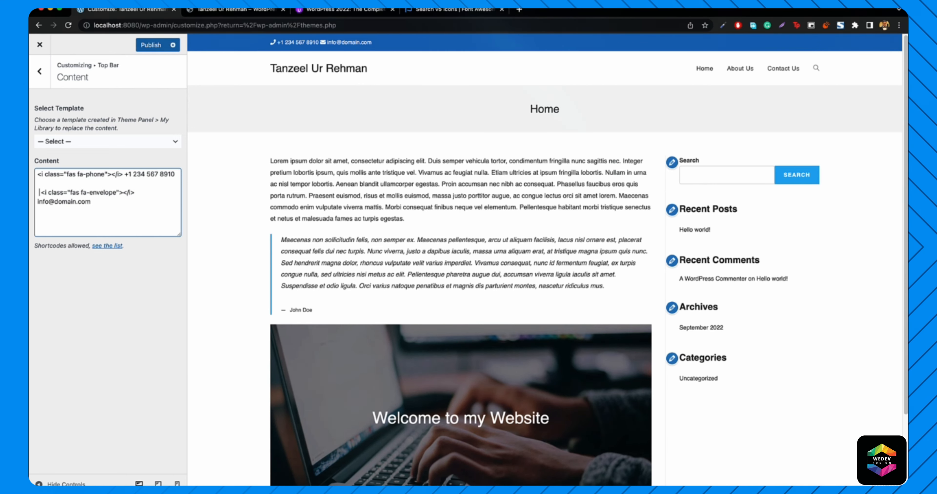
key("BackSpace")
key("BackSpace")
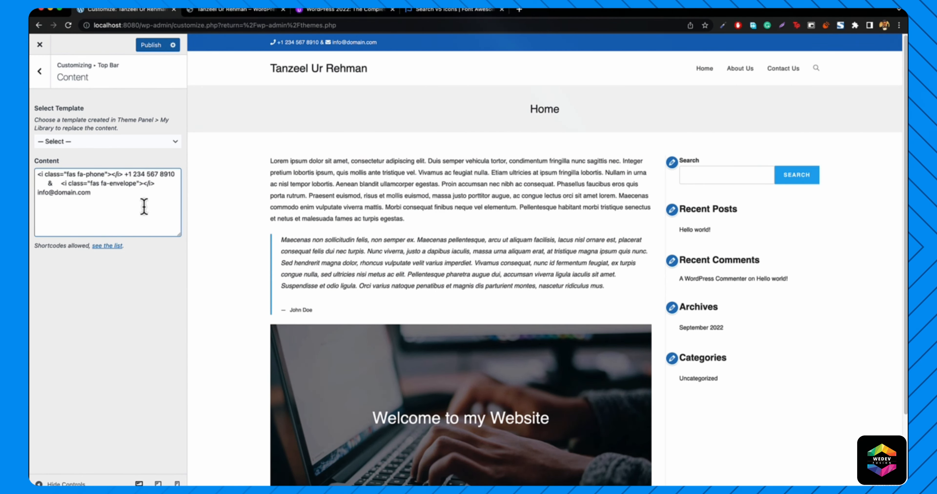
type("nbsp;")
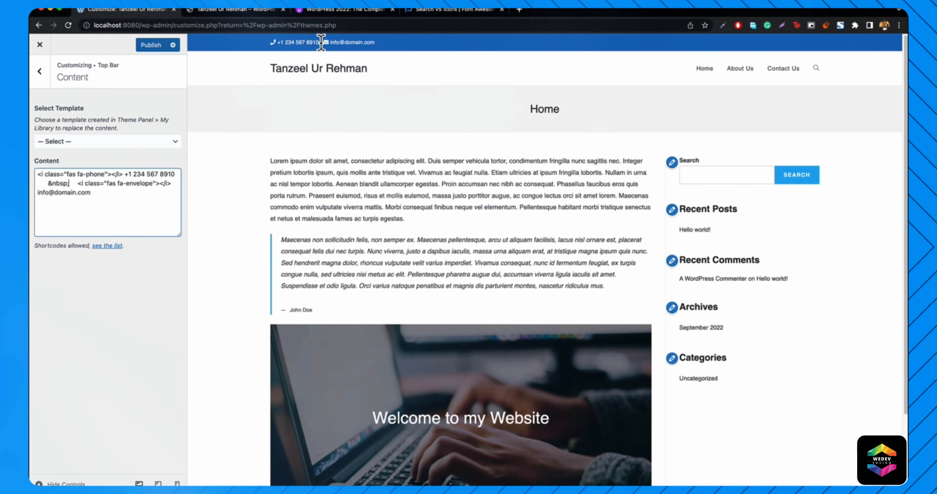
left_click_drag(320, 43, 323, 44)
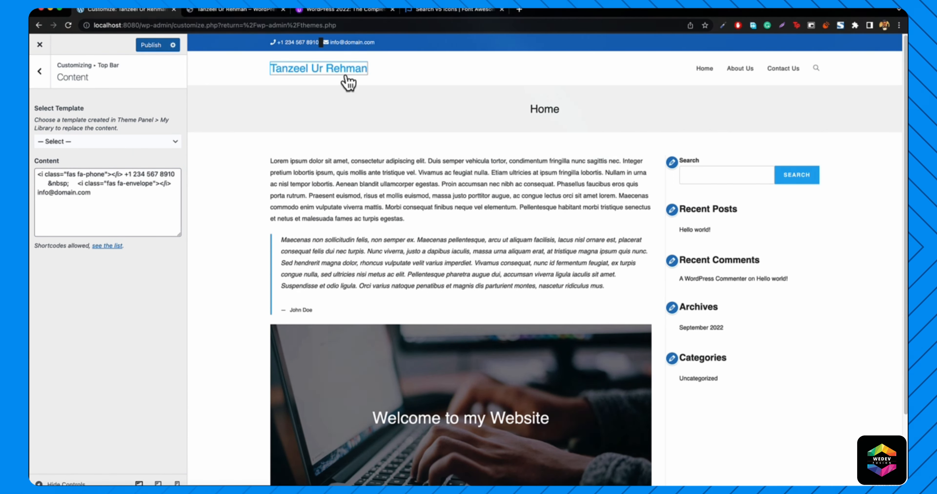
left_click(323, 70)
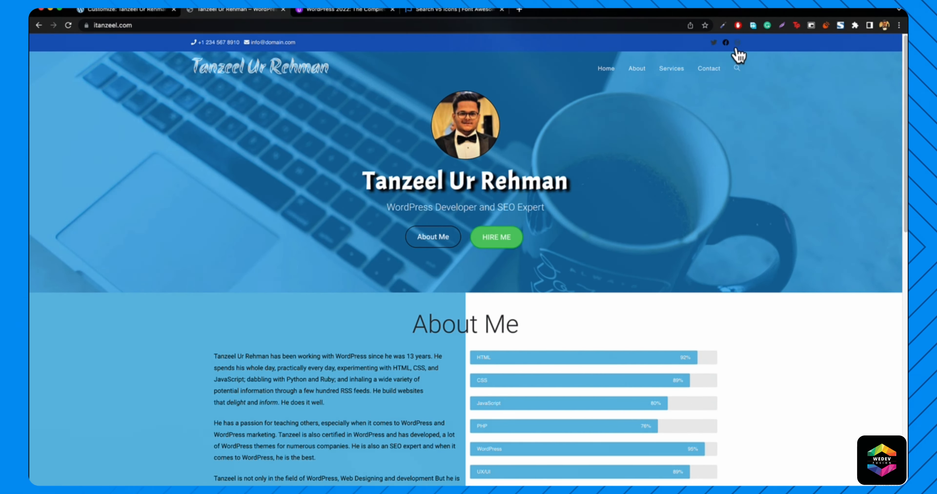
- Turn on Enable Social in the Top Bar > Social settings
left_click(114, 11)
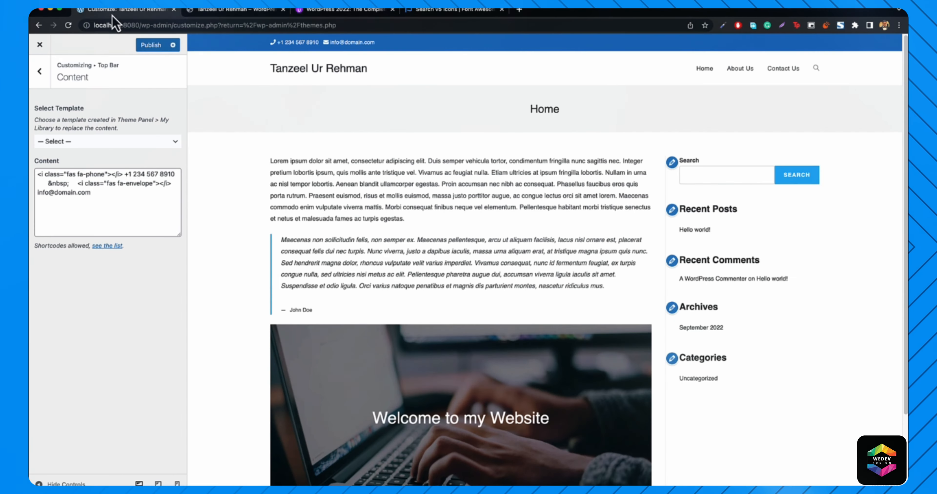
left_click(39, 74)
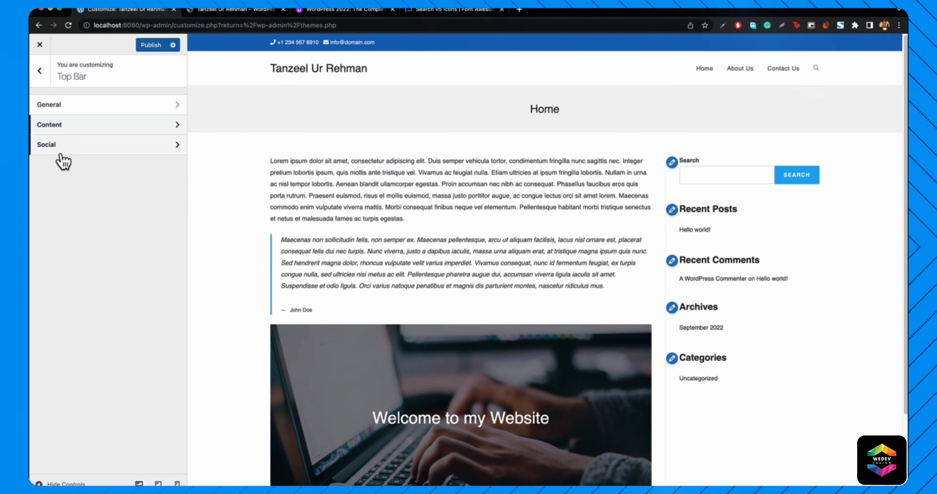
left_click(64, 145)
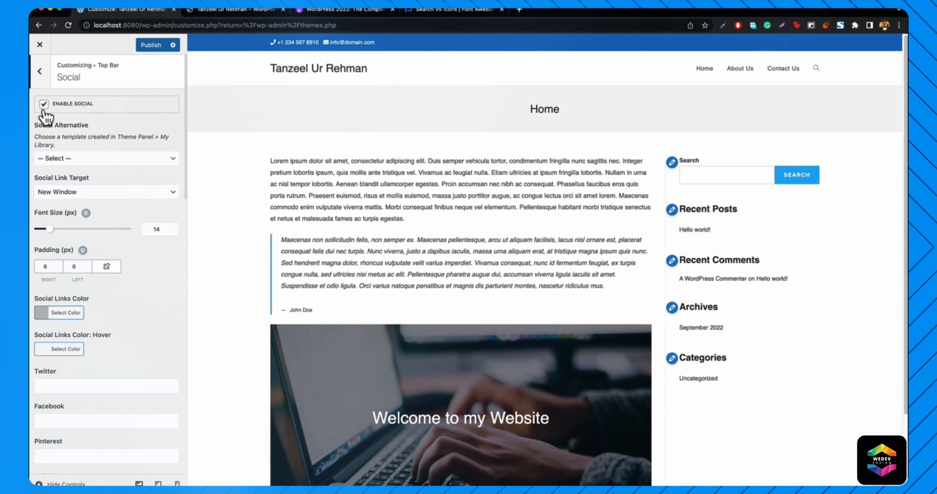
left_click(44, 104)
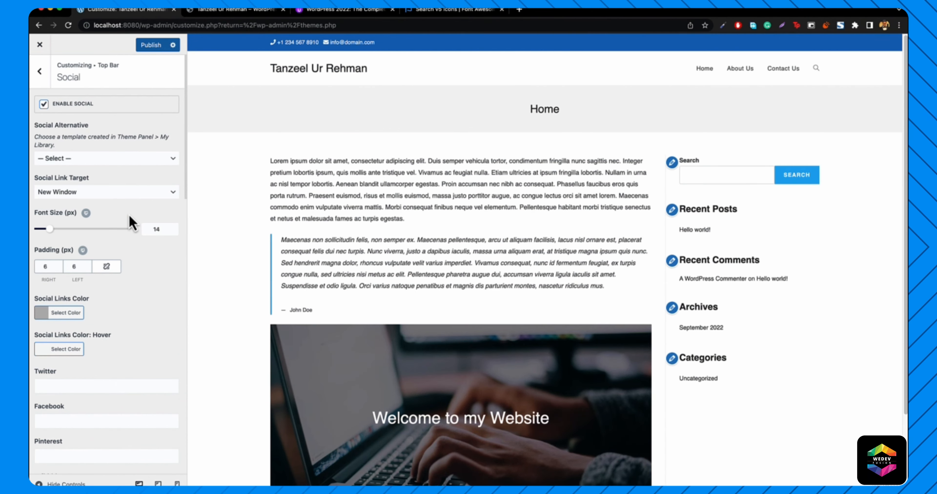
scroll(130, 222, "down", 4)
- Enter # as the Twitter, Facebook and Instagram link addresses
left_click(81, 253)
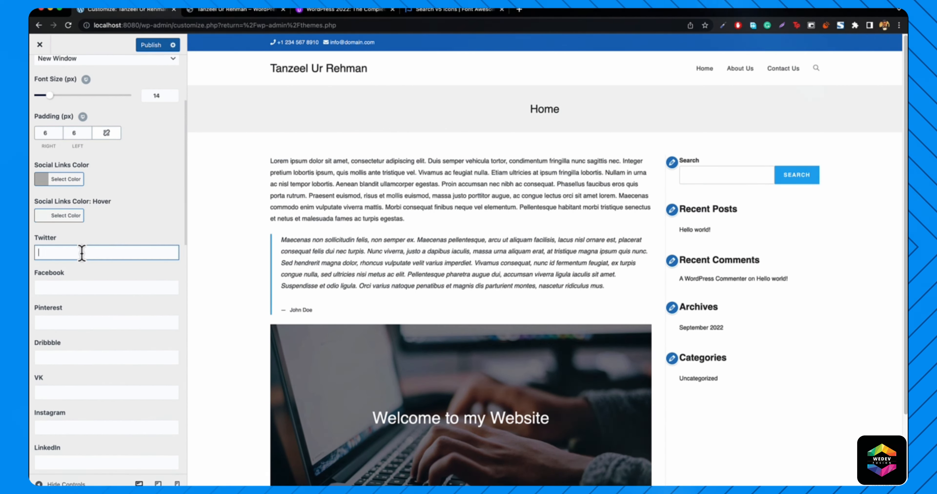
type("twiiiter.com")
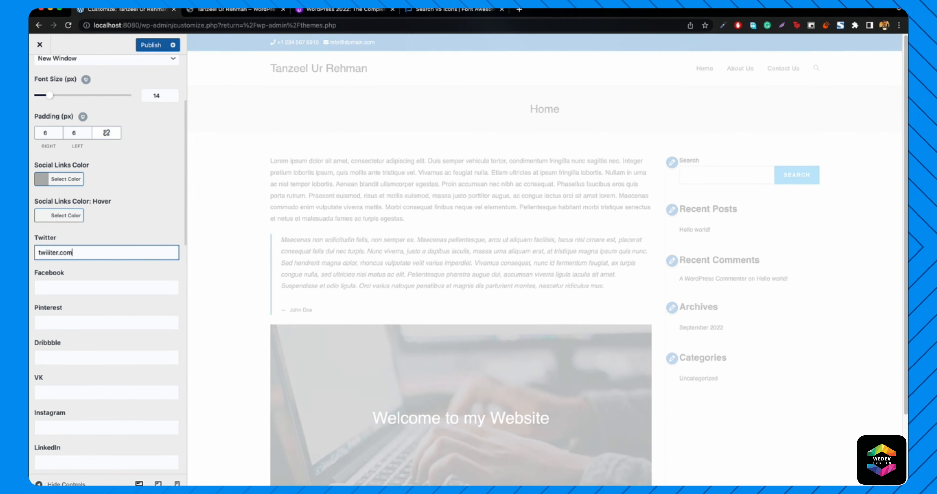
key("BackSpace")
key("BackSpace")
key("BackSpace")
key("BackSpace")
key("BackSpace")
key("BackSpace")
key("BackSpace")
key("BackSpace")
key("BackSpace")
key("BackSpace")
key("BackSpace")
key("BackSpace")
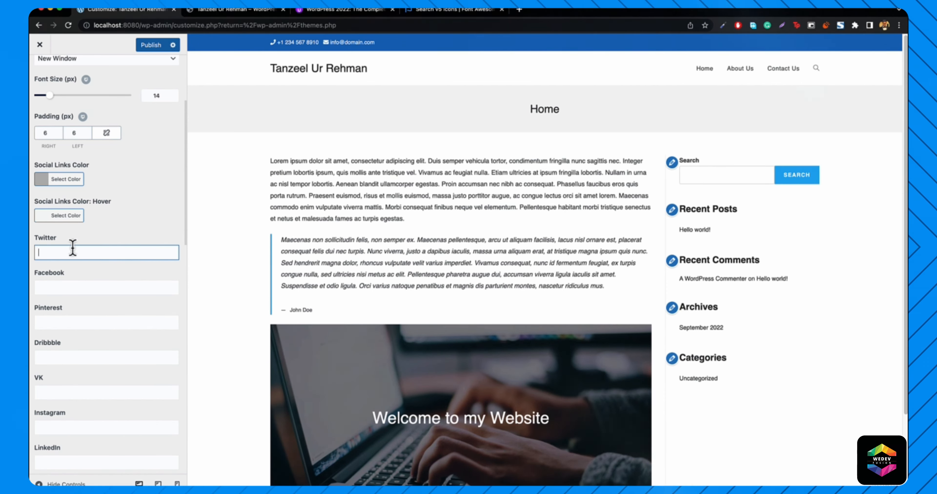
type("#")
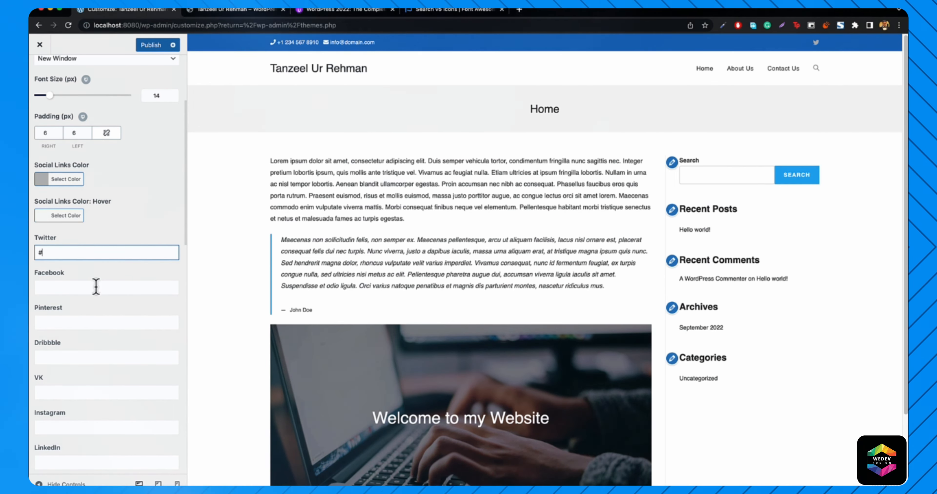
left_click(95, 288)
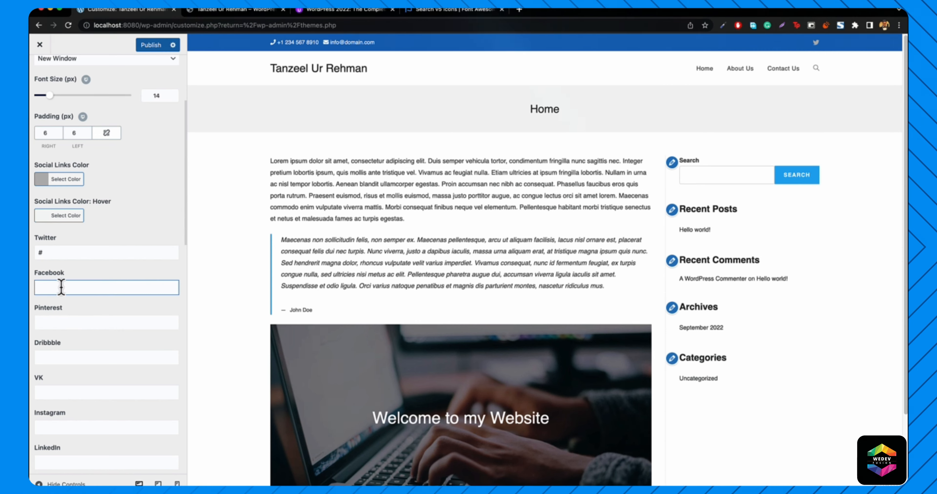
type("#")
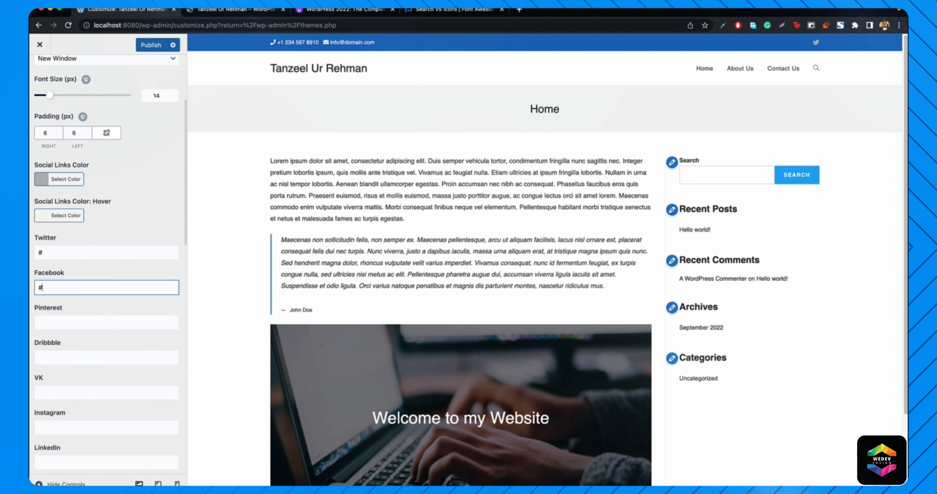
scroll(72, 424, "down", 2)
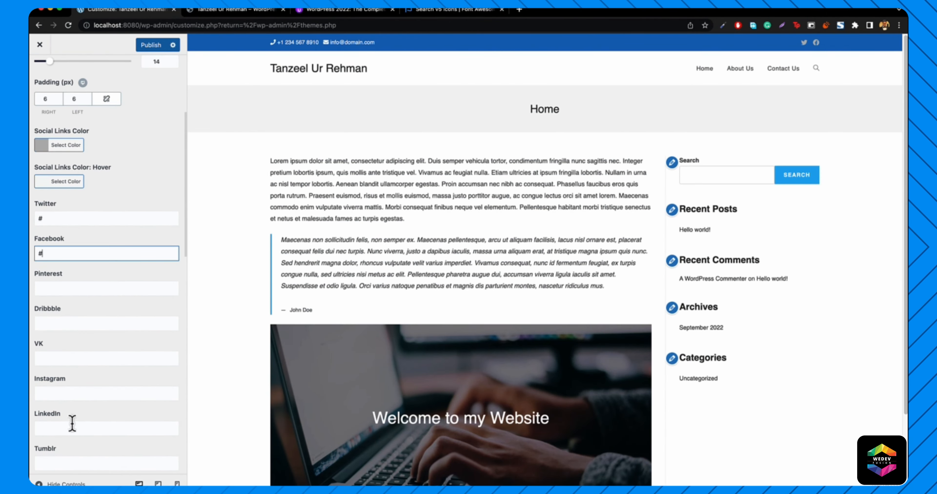
left_click(75, 397)
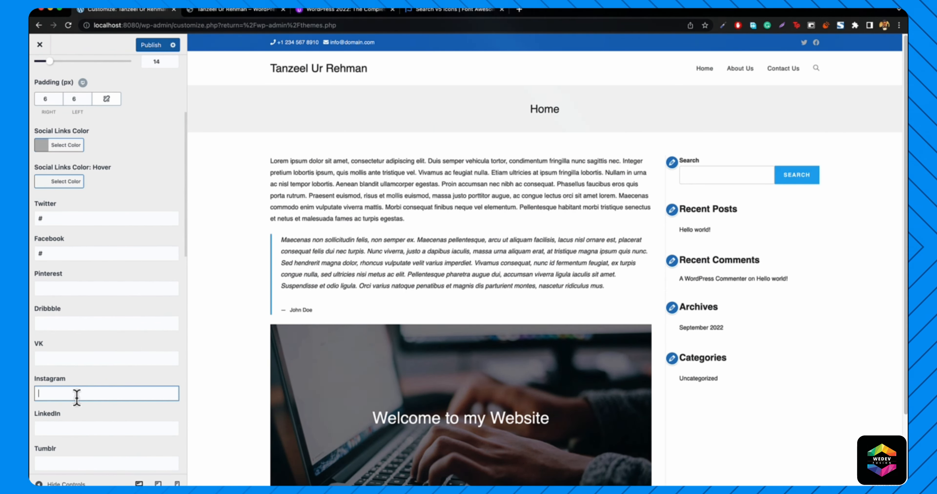
type("#")
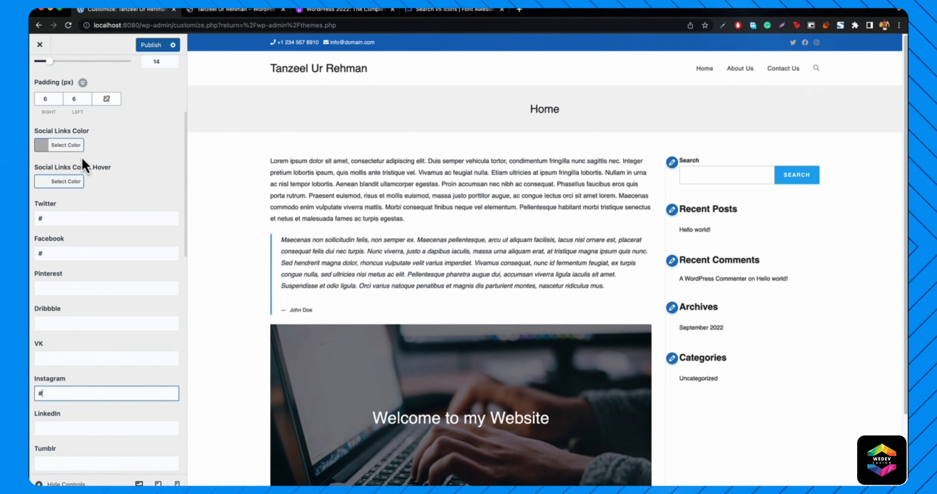
- Make the social icons black with a white hover colour, then publish and close the Customizer
left_click(53, 147)
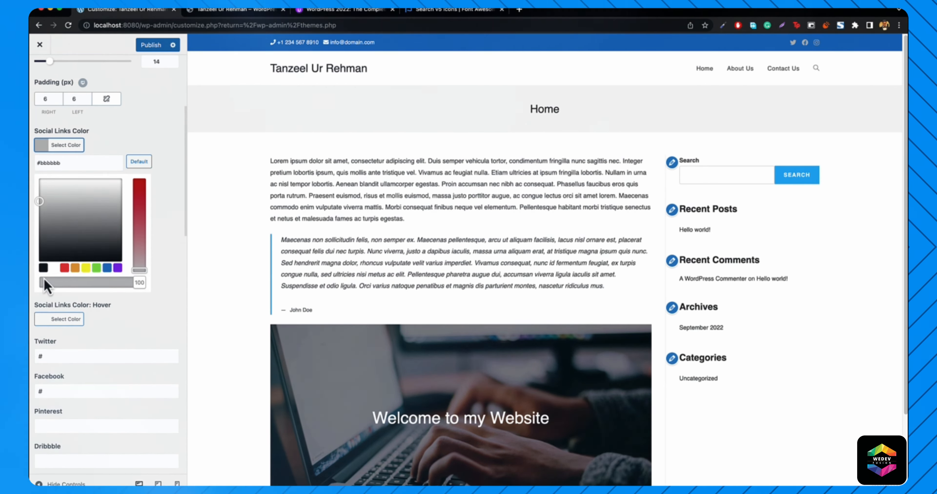
left_click(43, 268)
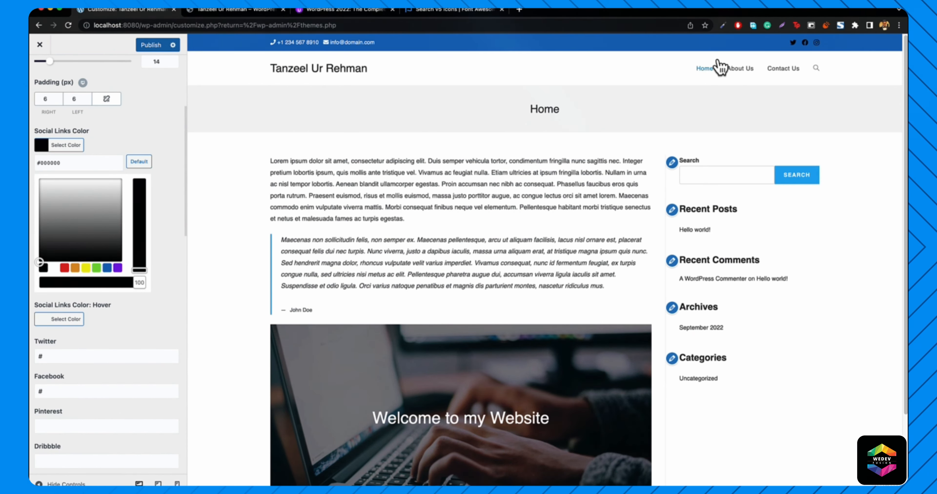
left_click(66, 147)
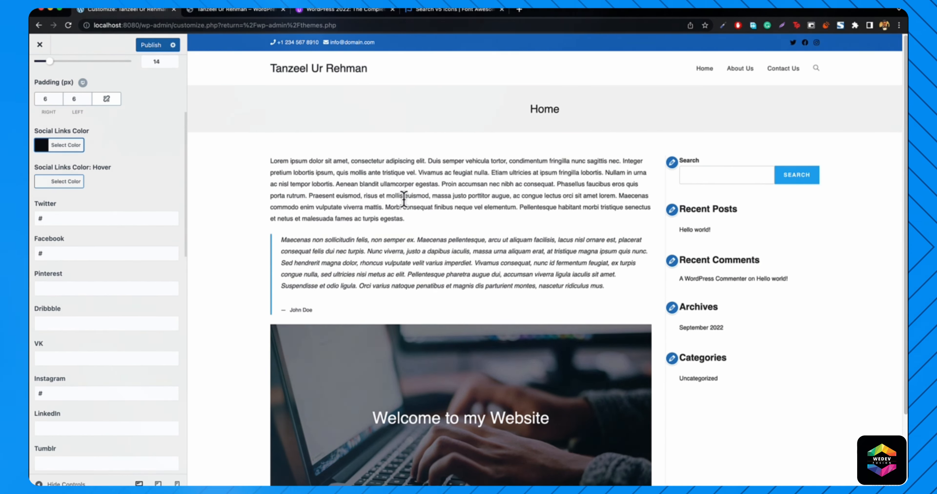
left_click(55, 182)
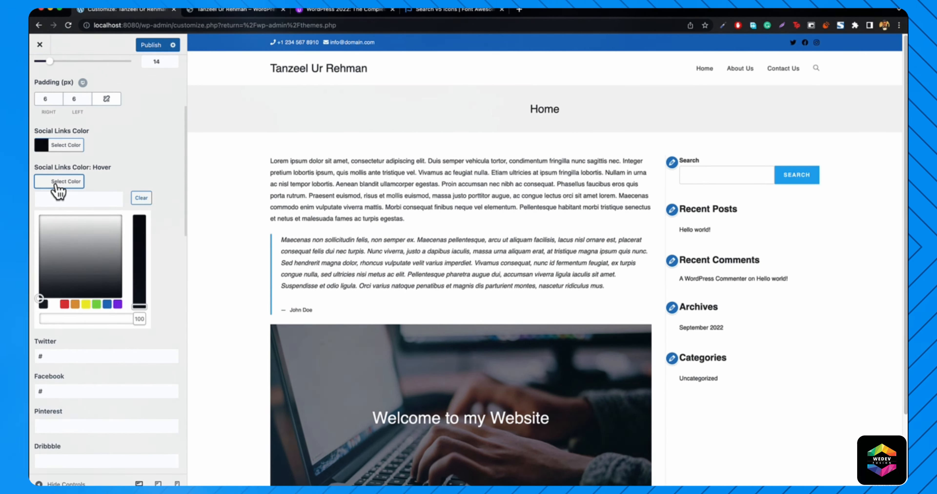
left_click(54, 306)
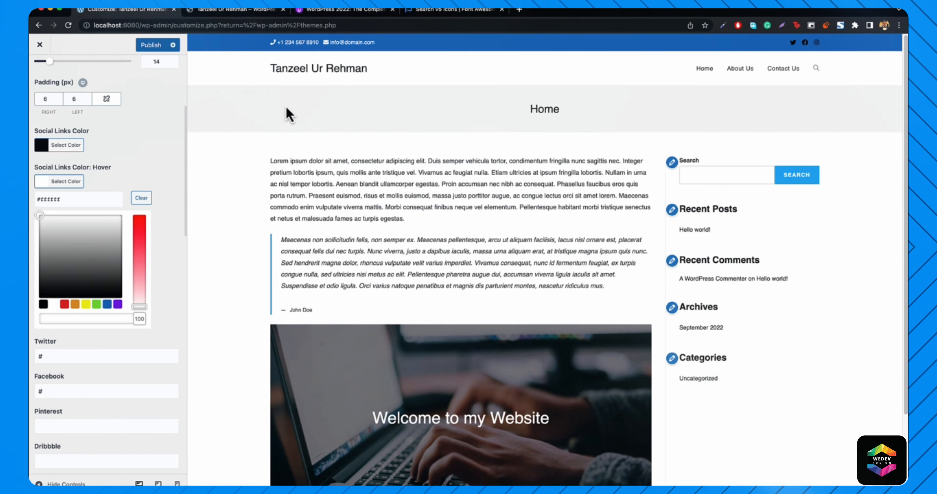
left_click(142, 50)
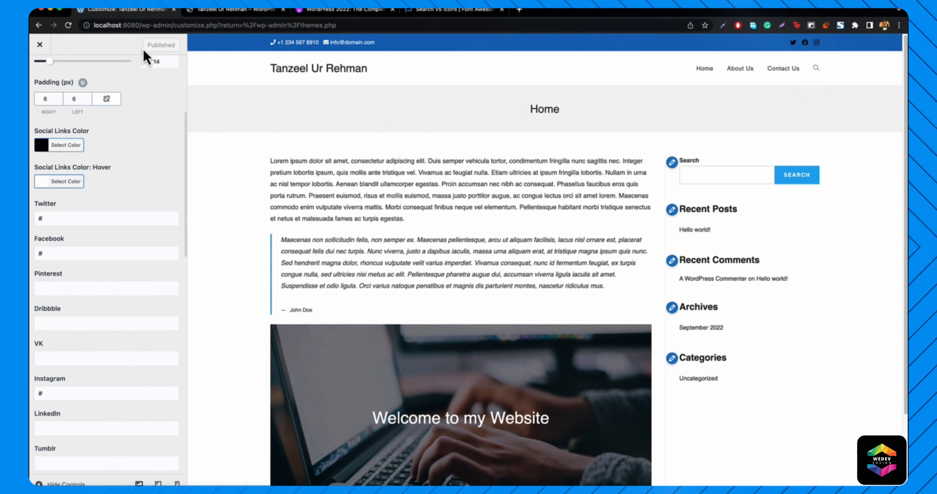
left_click(40, 45)
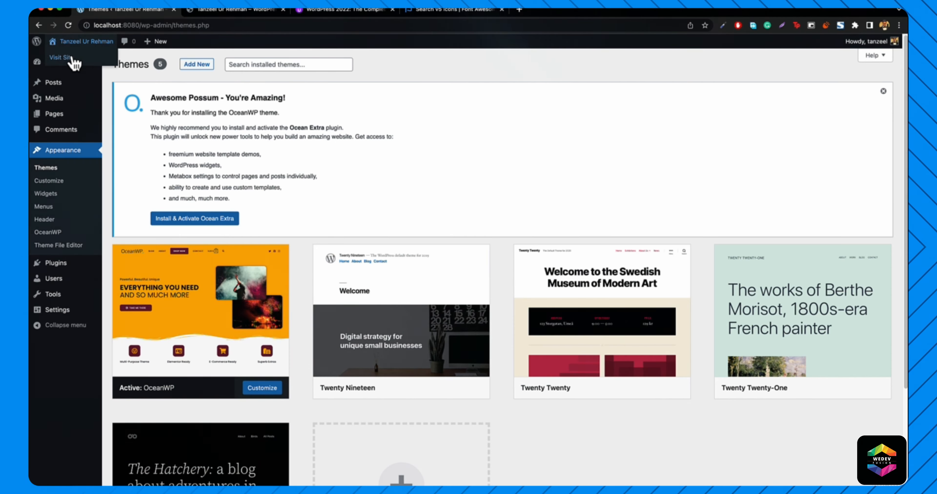
- Visit the published site's home page, then load itanzeel.com for comparison
left_click(72, 58)
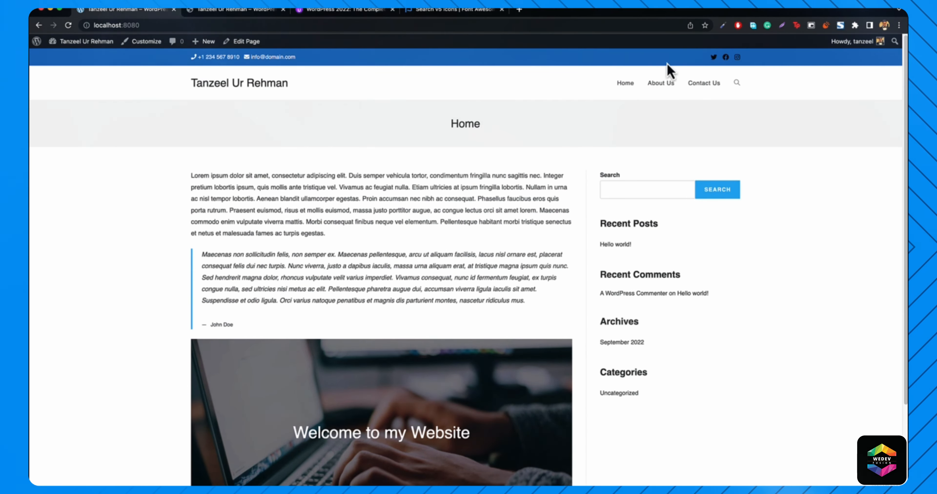
left_click(217, 25)
type("itanzeel.com")
key("Return")
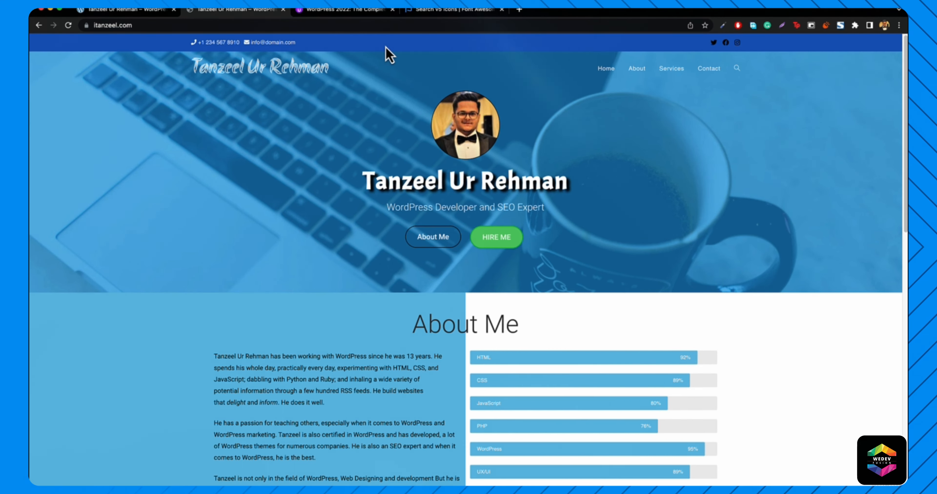
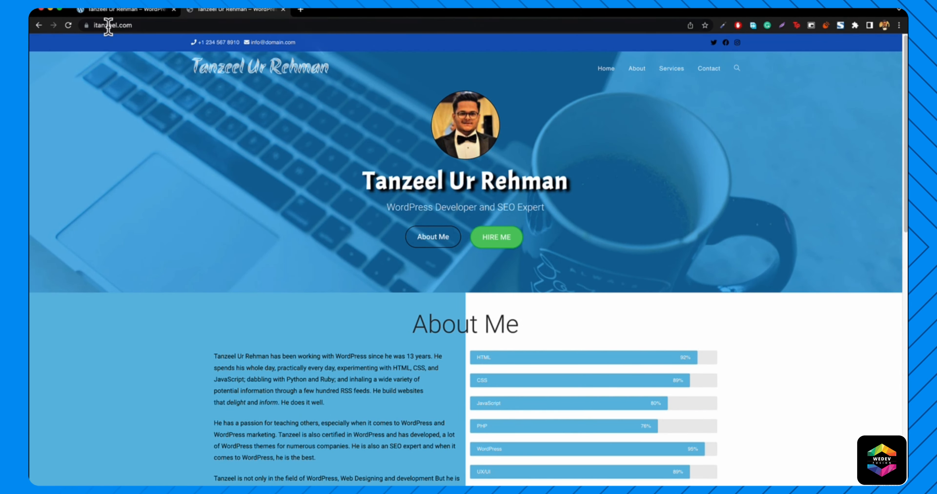
- Open the Customizer for the local OceanWP site, glancing at the itanzeel.com reference tab
left_click(123, 11)
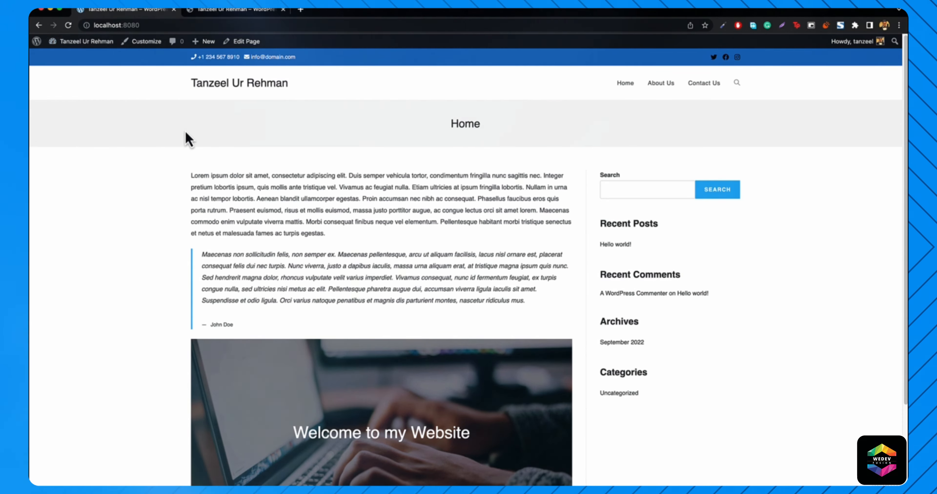
left_click(138, 43)
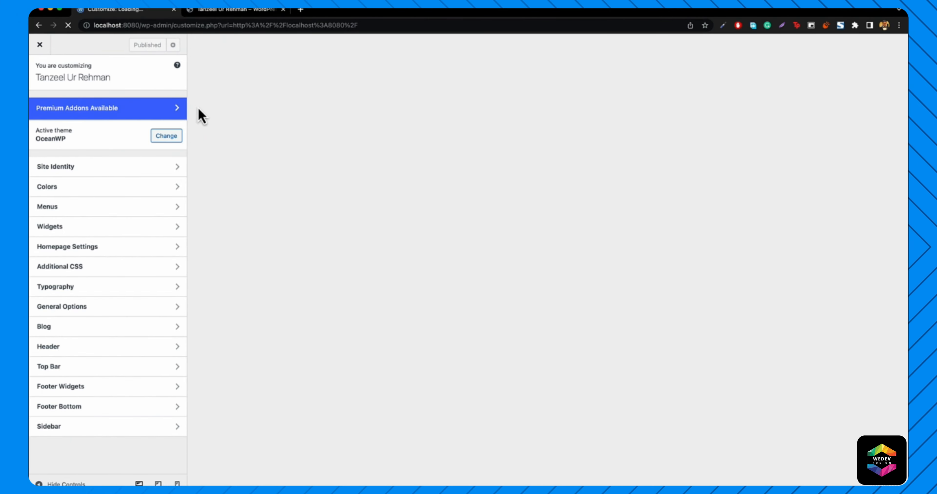
left_click(223, 11)
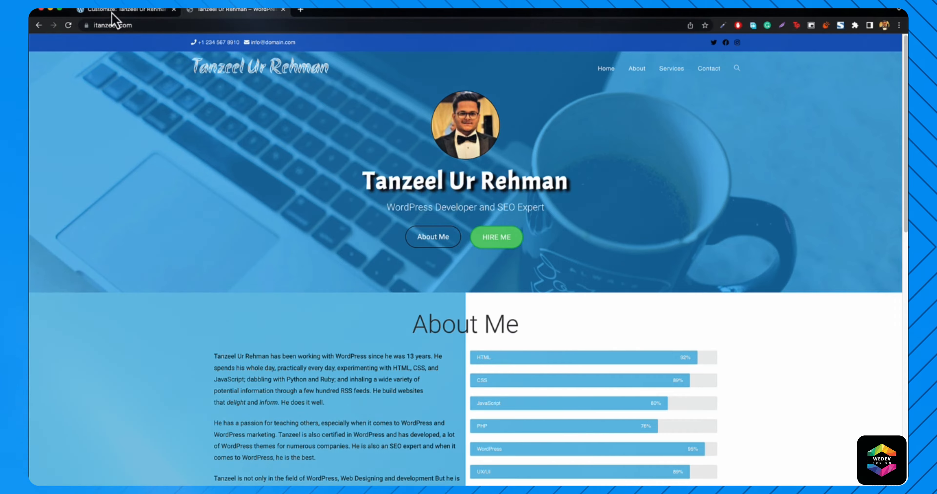
left_click(118, 11)
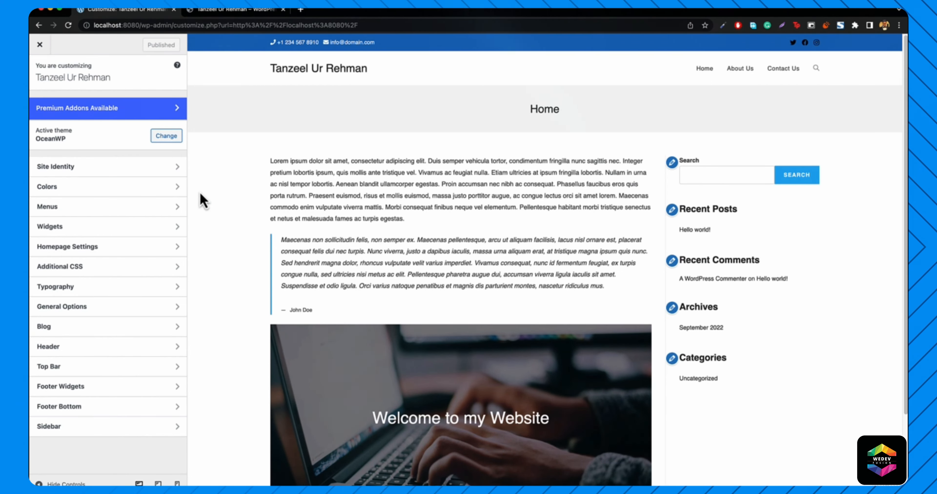
- Open the Customizer's Header section and compare it against itanzeel.com's header
left_click(60, 348)
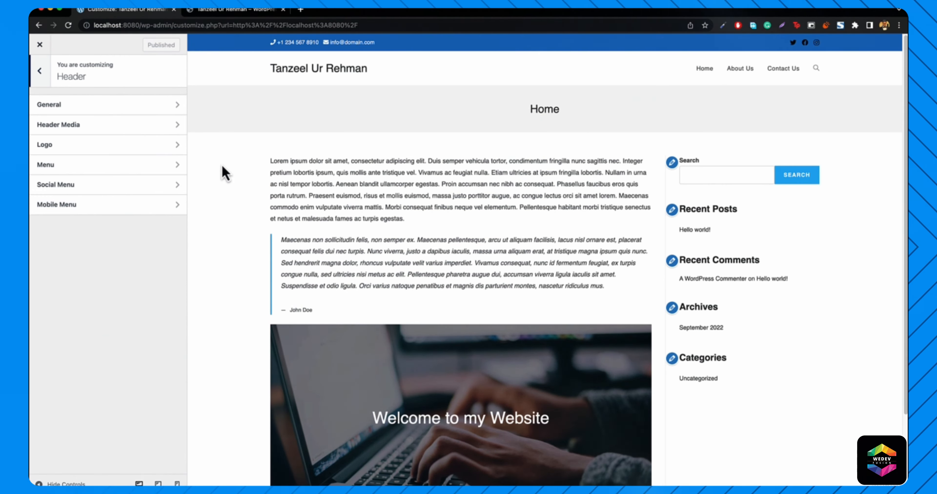
left_click(218, 10)
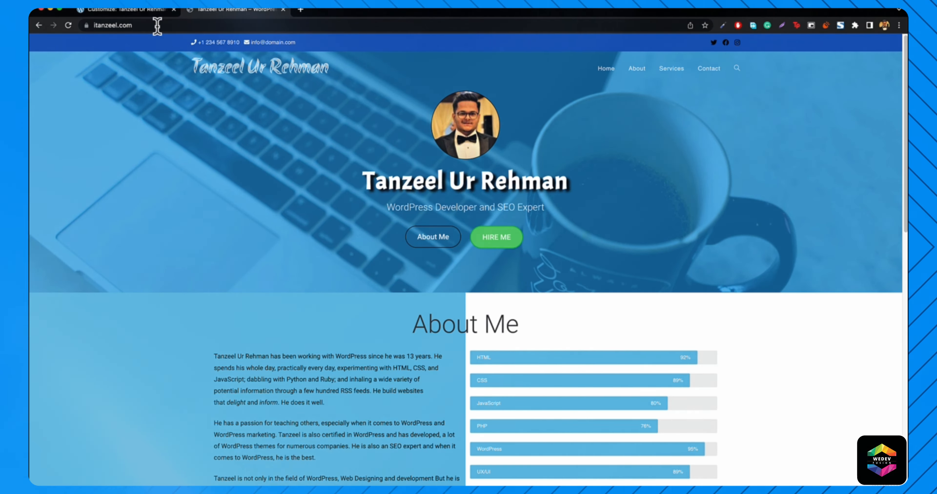
left_click(141, 11)
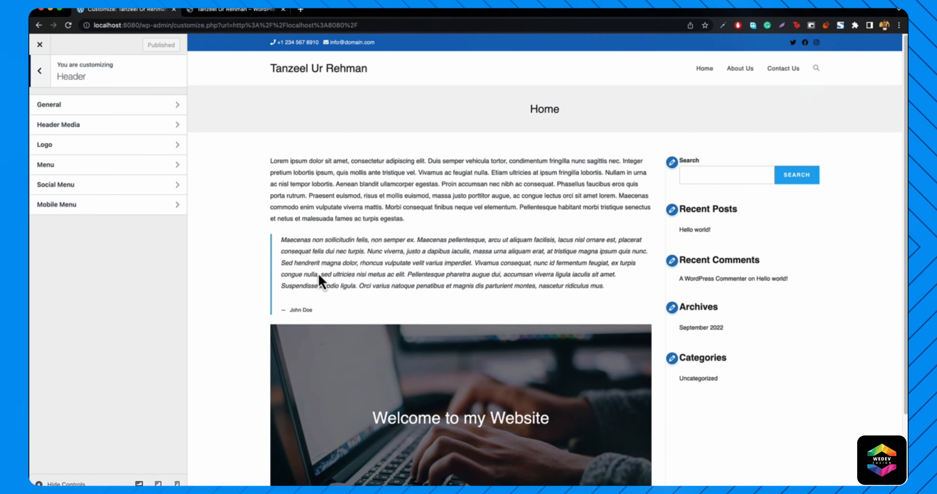
left_click(237, 9)
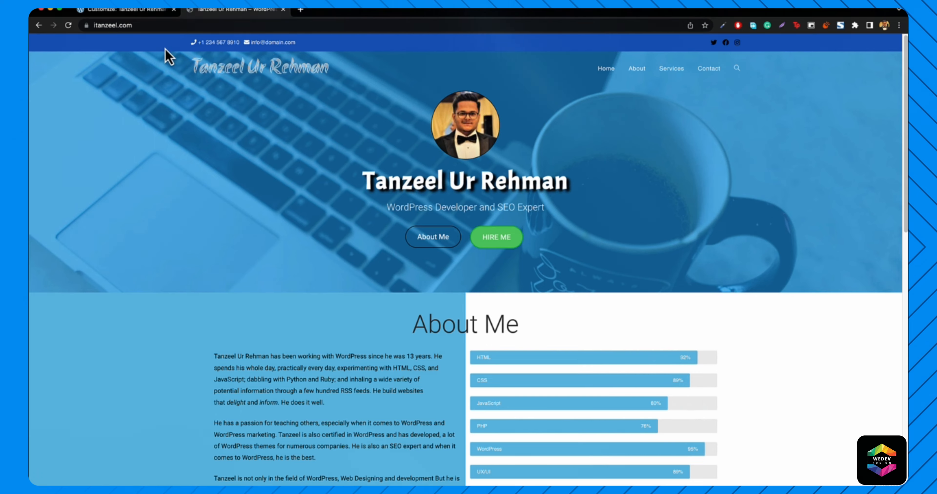
left_click(142, 9)
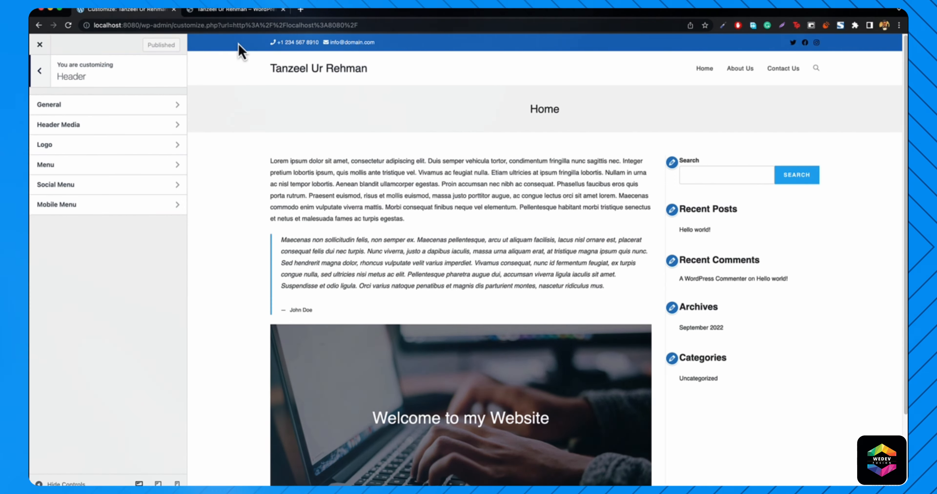
- In Header > General, set the header background colour to blue #337ebf
left_click(67, 115)
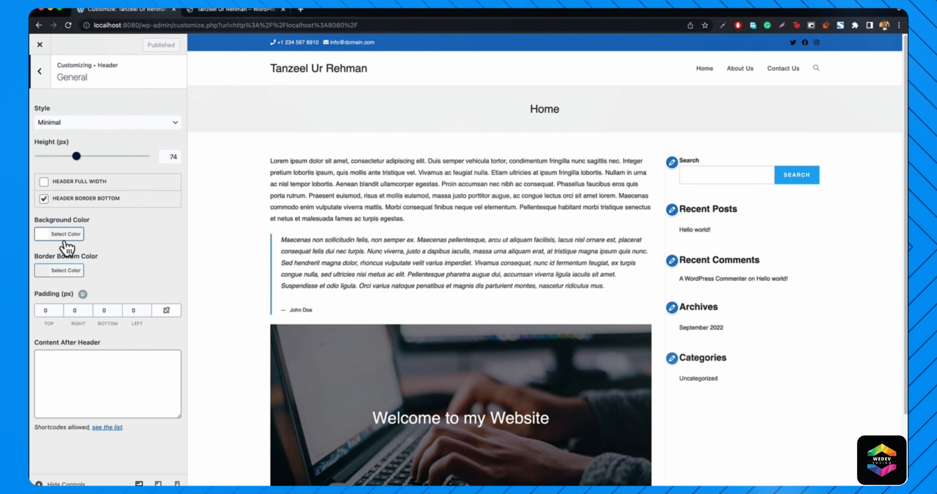
left_click(63, 235)
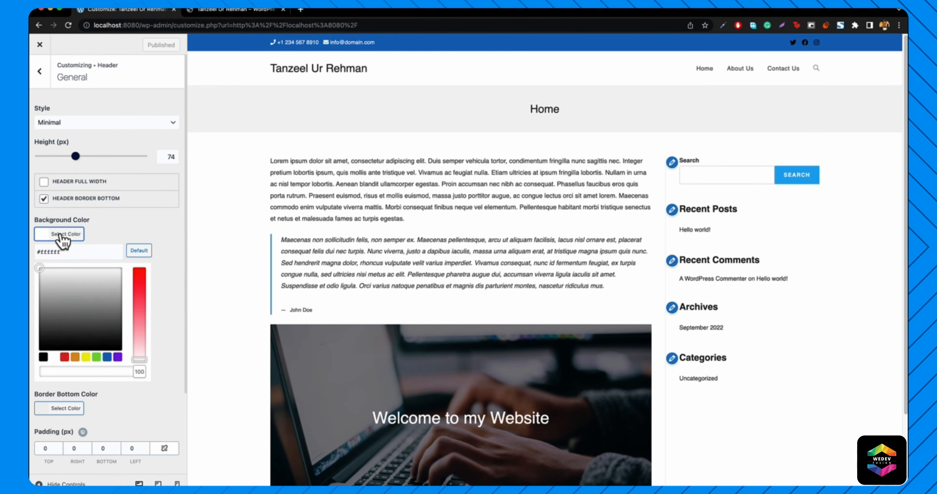
left_click(107, 358)
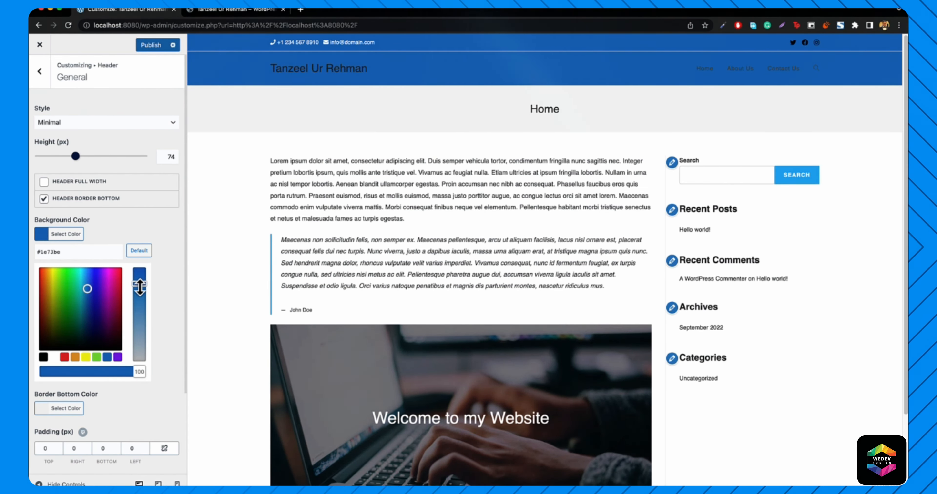
left_click_drag(139, 287, 141, 299)
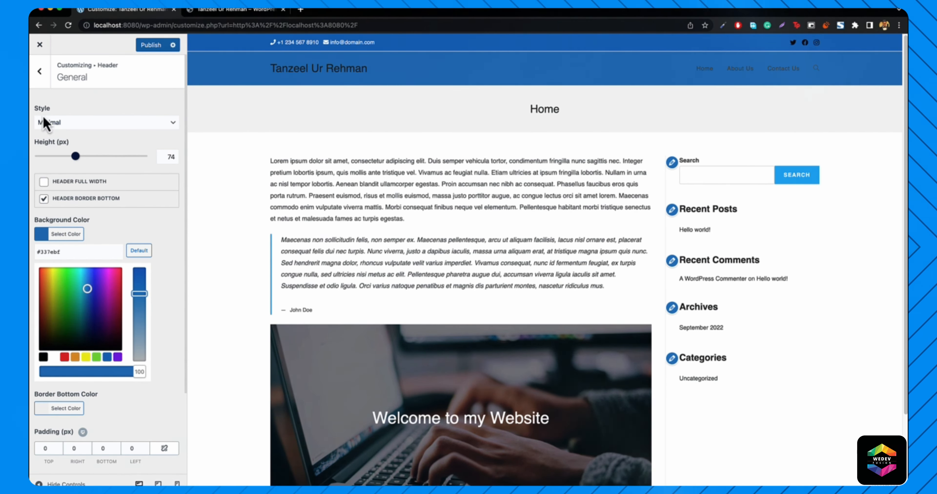
left_click(91, 122)
left_click(218, 10)
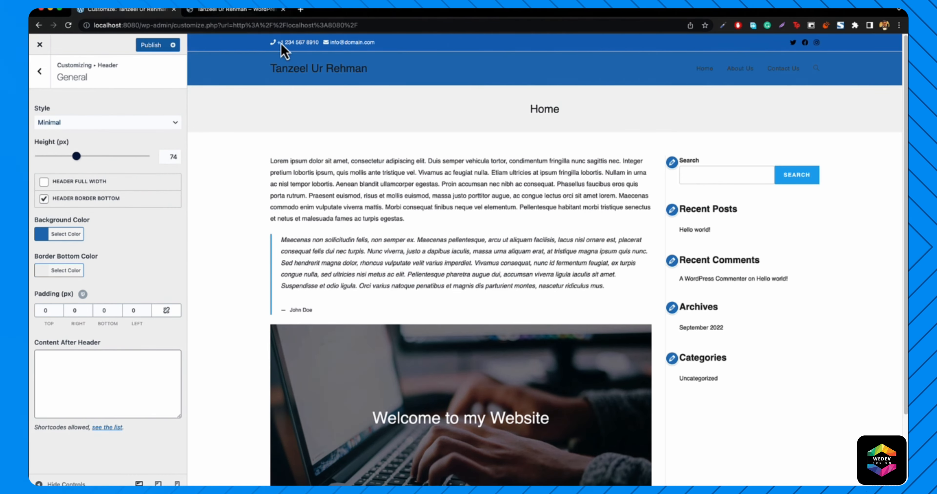
- Try the Transparent header style, revert to Minimal, and return to the Header subsections
left_click(224, 11)
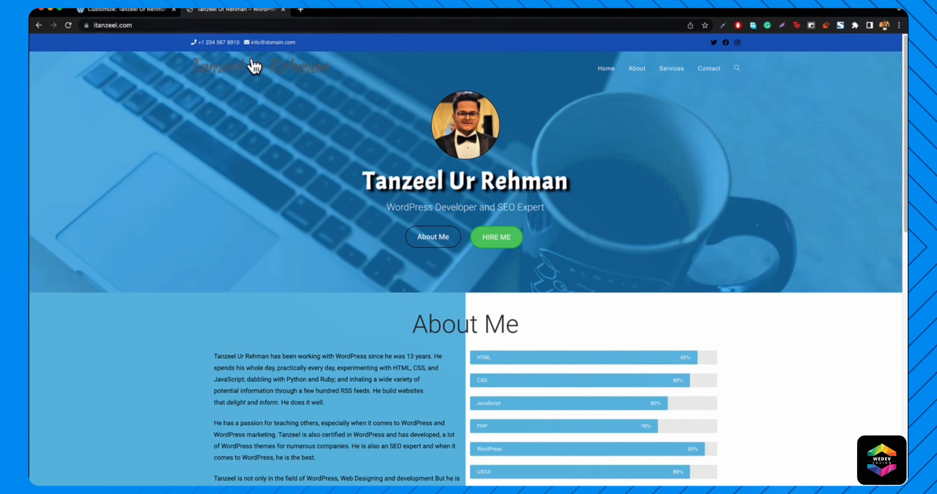
left_click(120, 11)
left_click(82, 124)
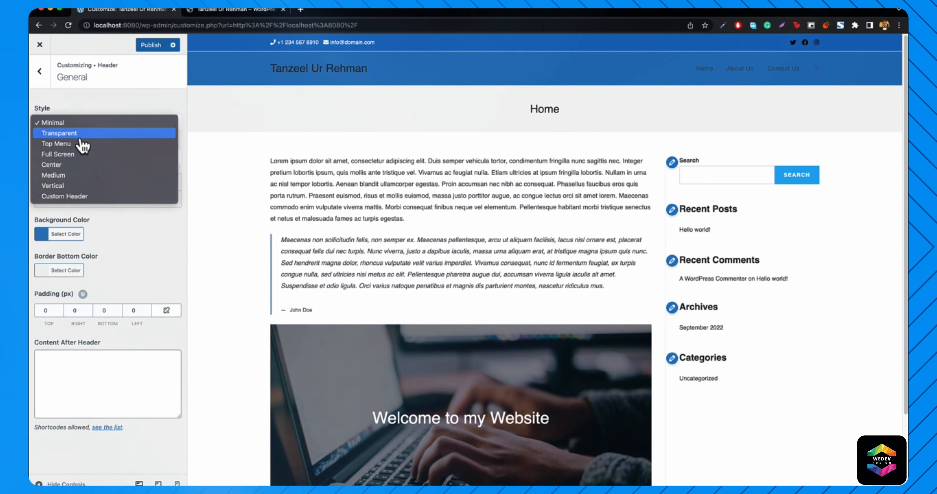
left_click(83, 134)
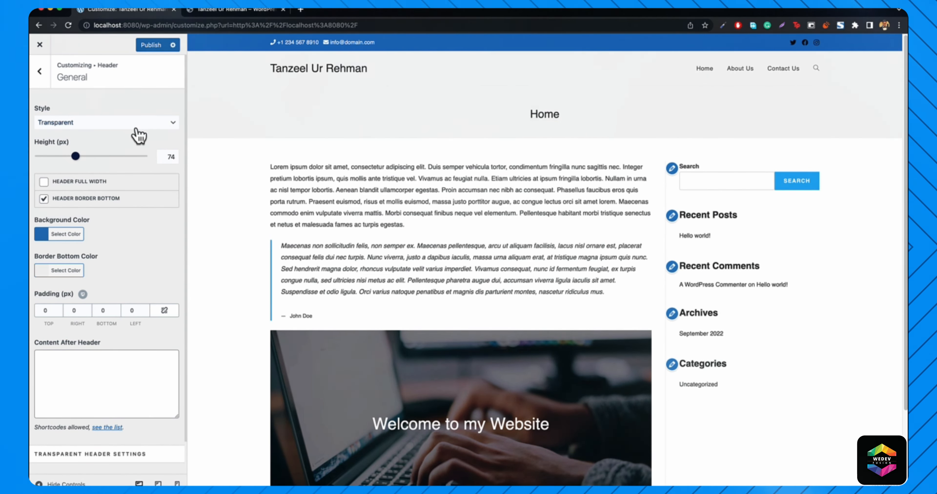
left_click(129, 124)
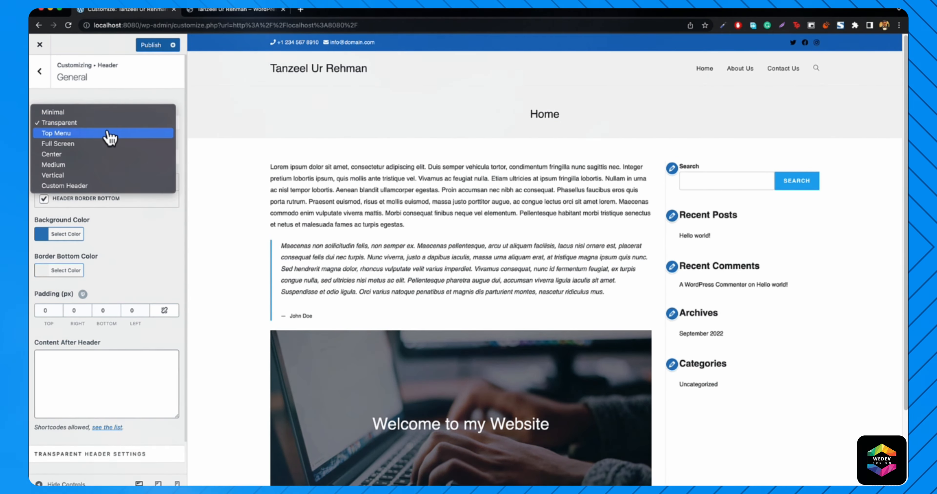
left_click(81, 114)
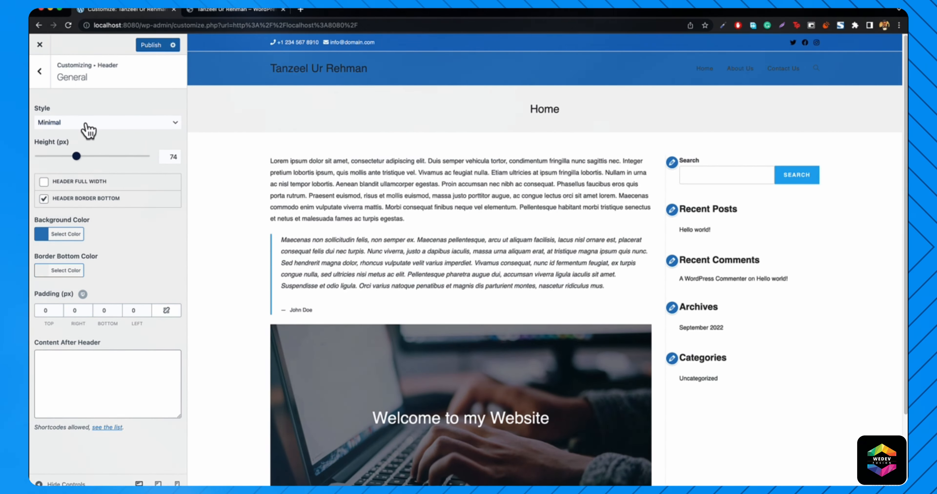
left_click(87, 129)
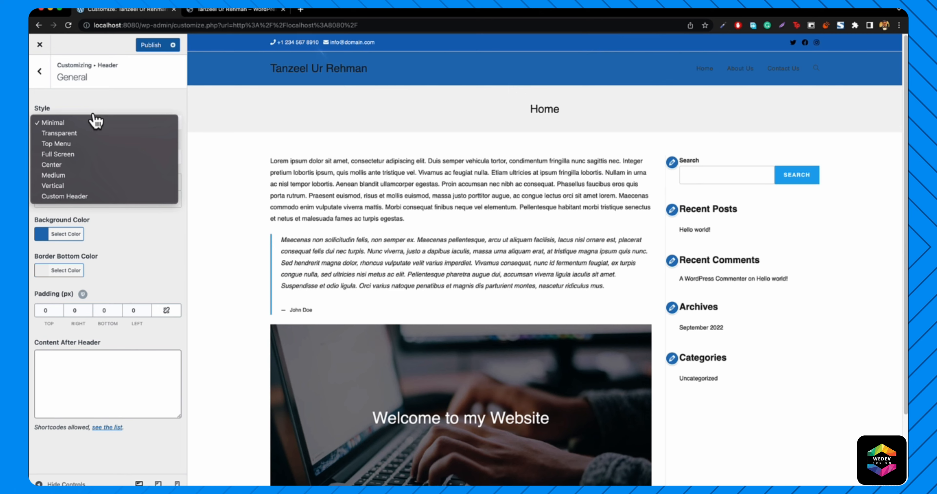
left_click(93, 115)
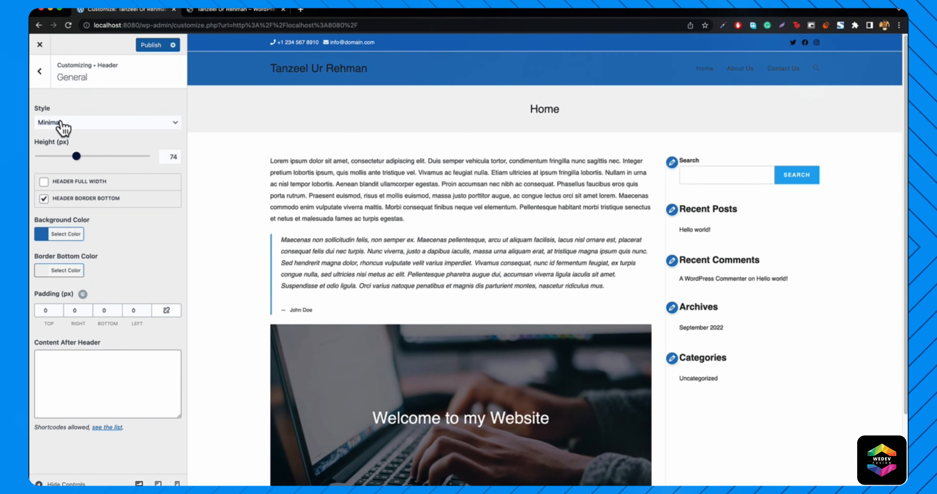
left_click(40, 71)
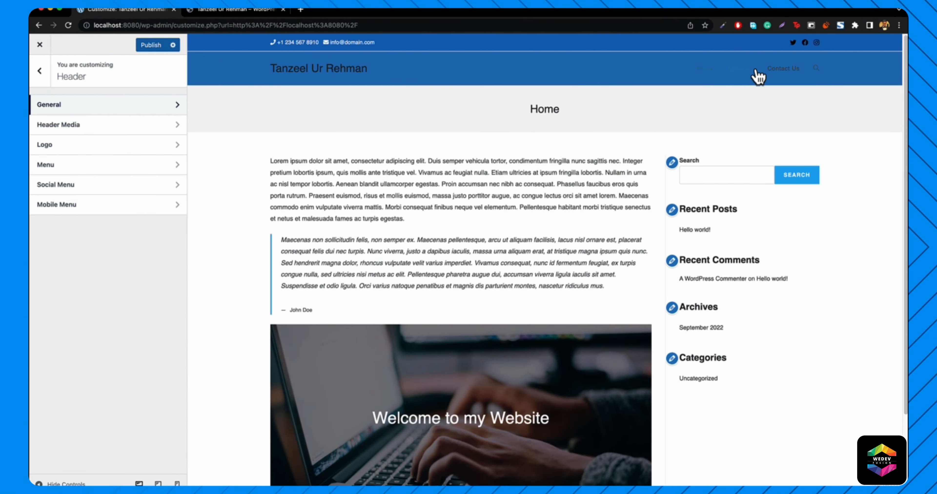
- In Header > Menu, set the menu link colour to white
left_click(67, 167)
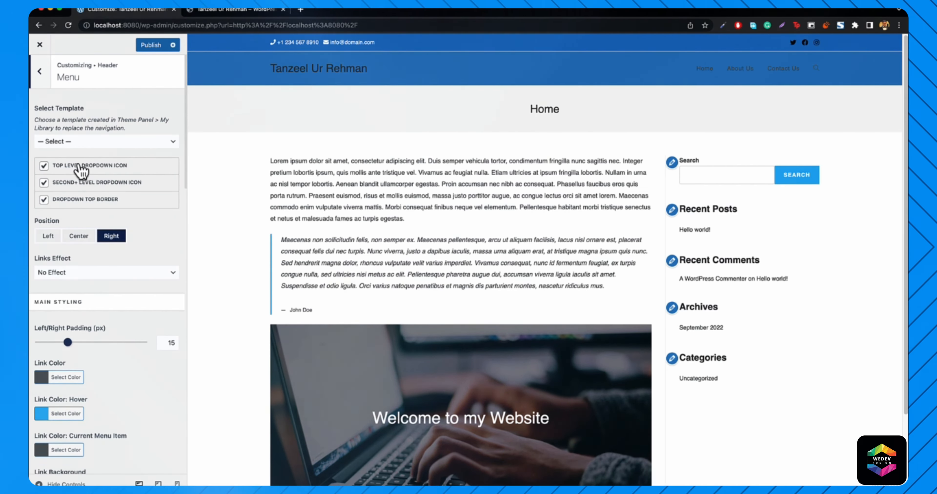
scroll(127, 210, "down", 3)
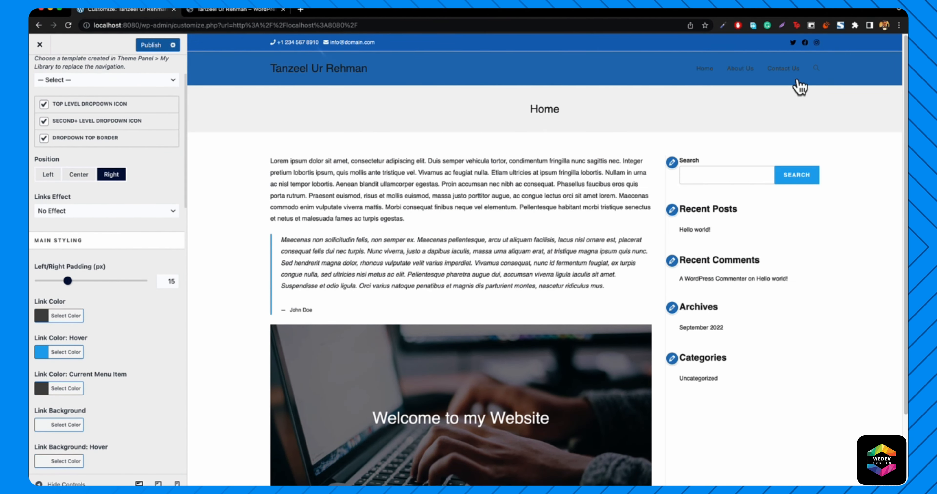
scroll(106, 287, "down", 2)
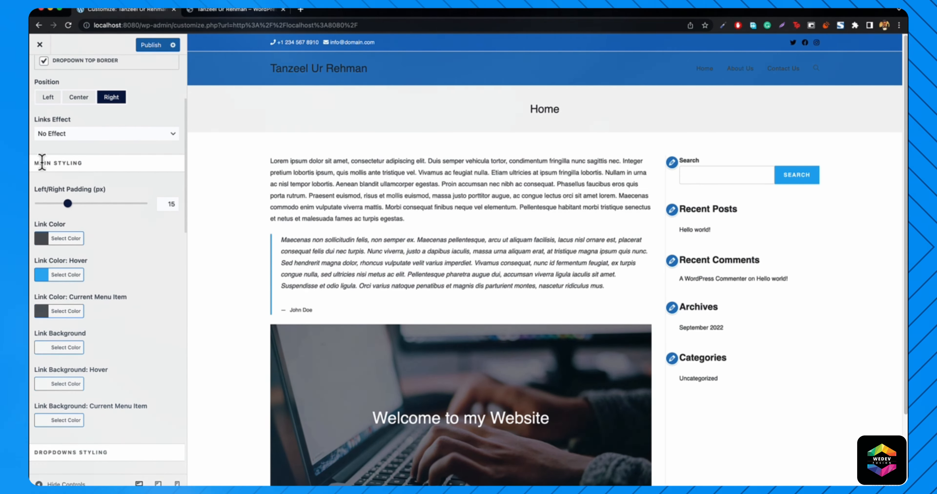
left_click(60, 247)
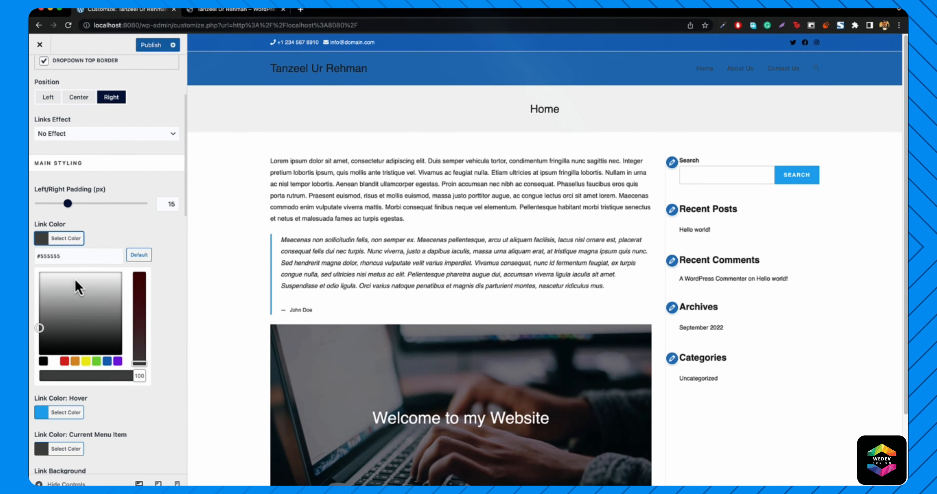
left_click(53, 362)
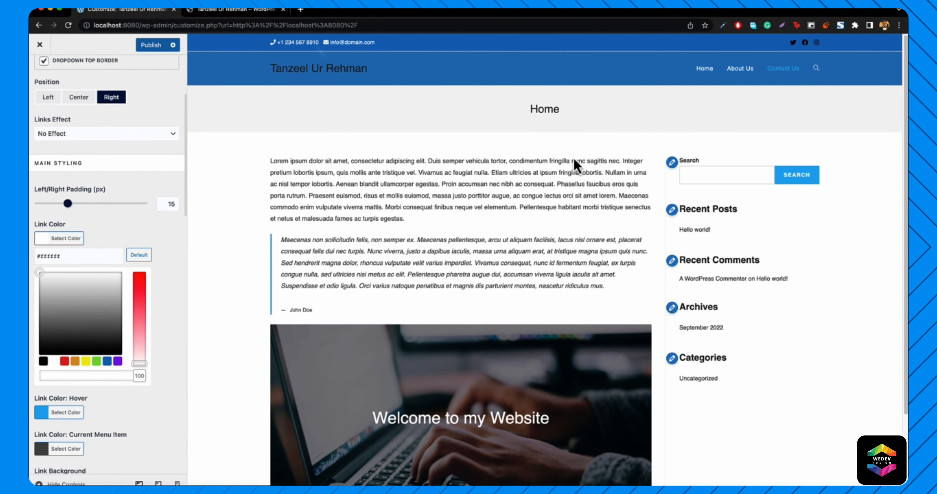
left_click(49, 240)
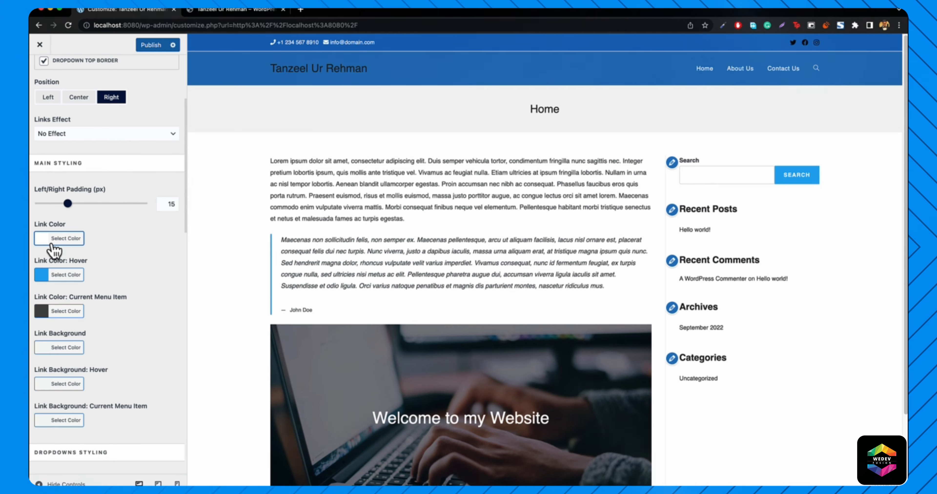
- After checking the reference site, make menu links turn black (#000000) on hover
left_click(221, 12)
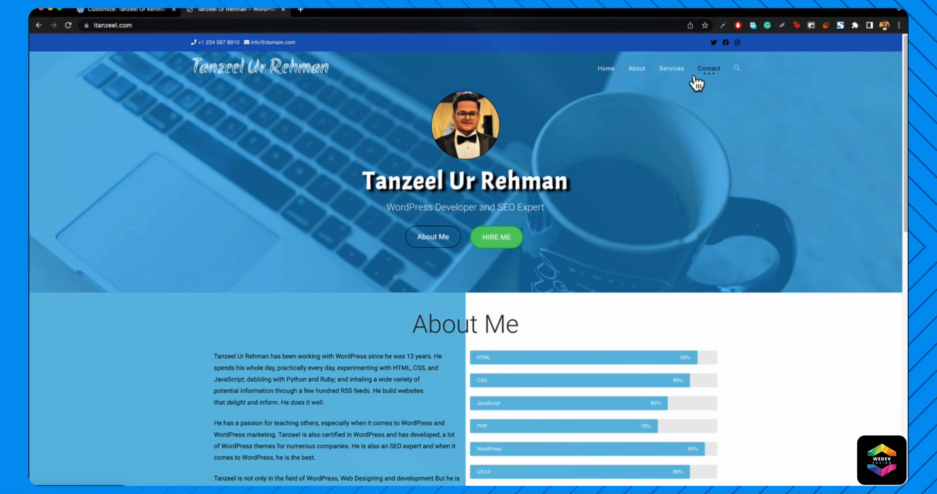
left_click(108, 11)
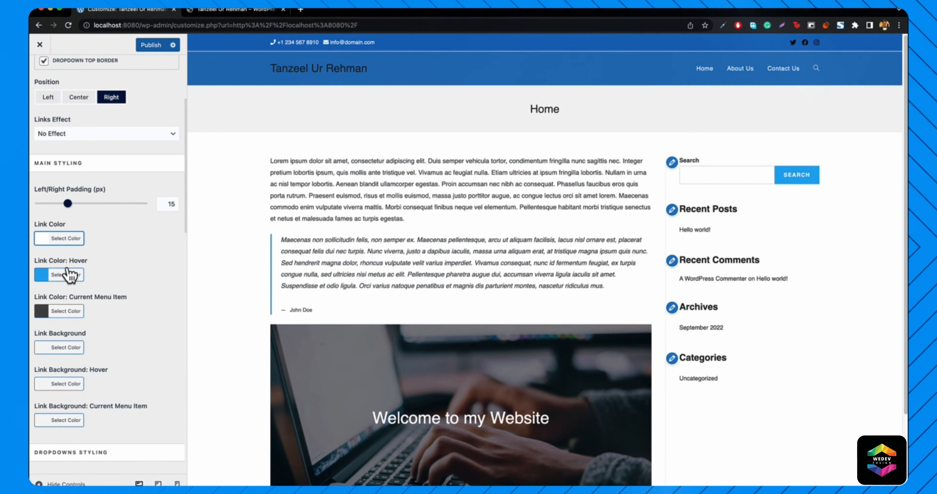
left_click(64, 277)
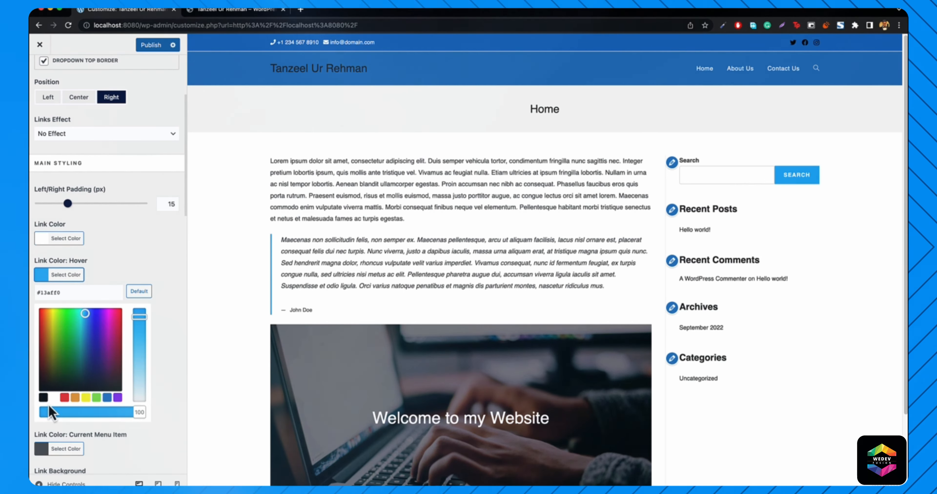
left_click(43, 397)
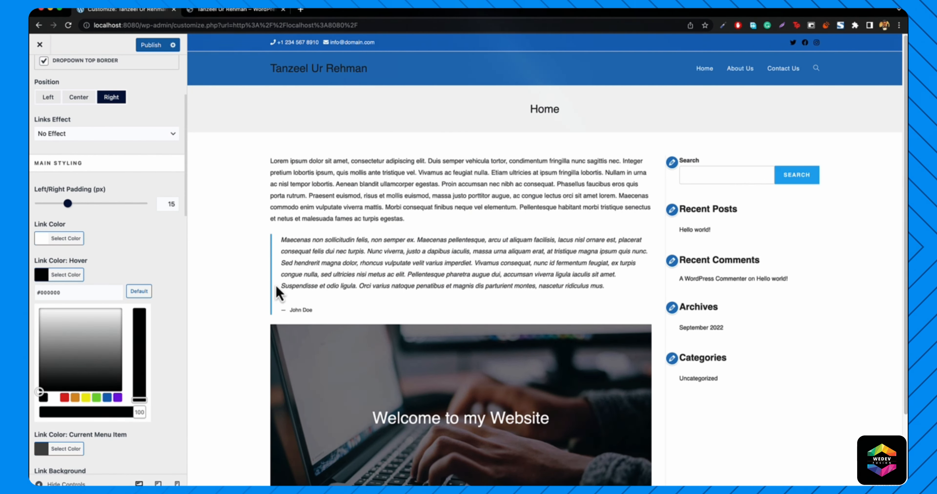
left_click(73, 276)
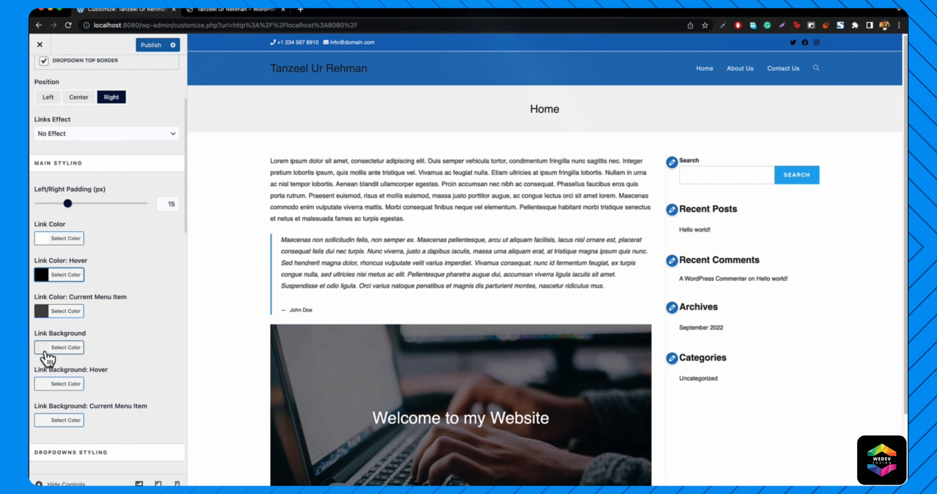
- Give hovered menu links a red (#dd3333) background, then view the live itanzeel.com site
left_click(57, 385)
scroll(62, 393, "down", 4)
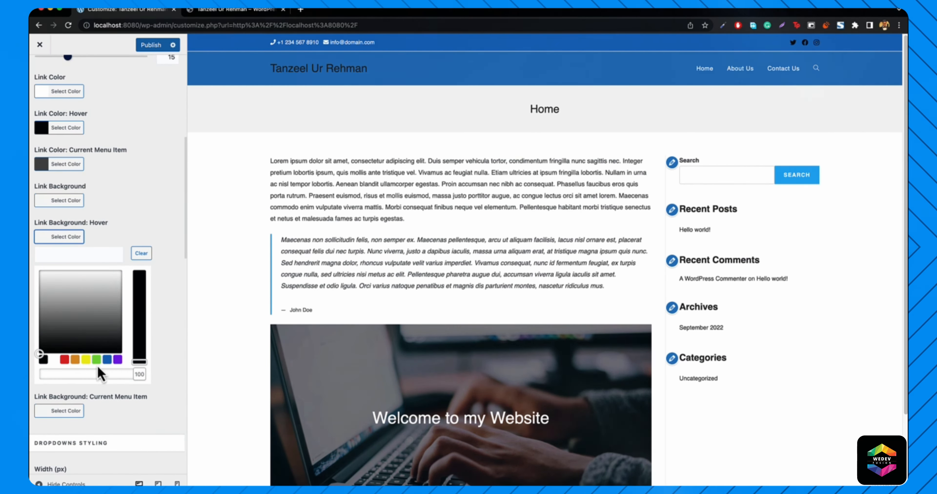
left_click(65, 359)
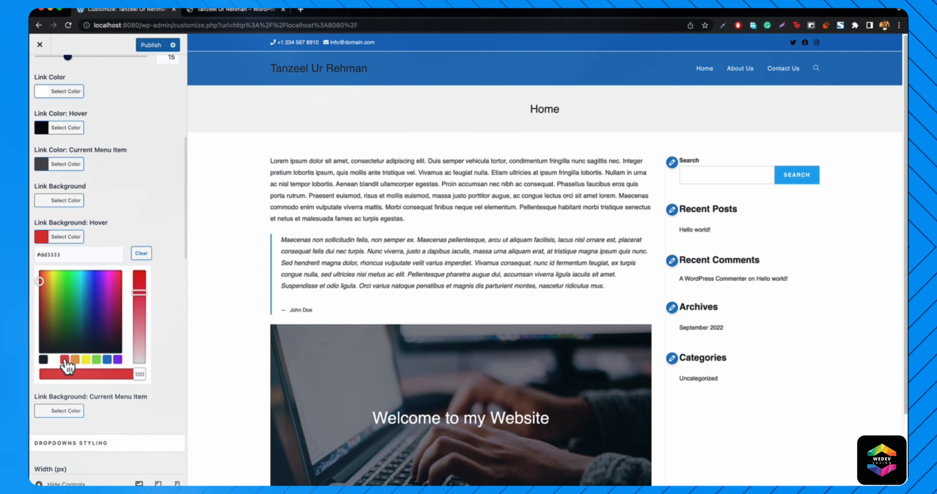
left_click(63, 241)
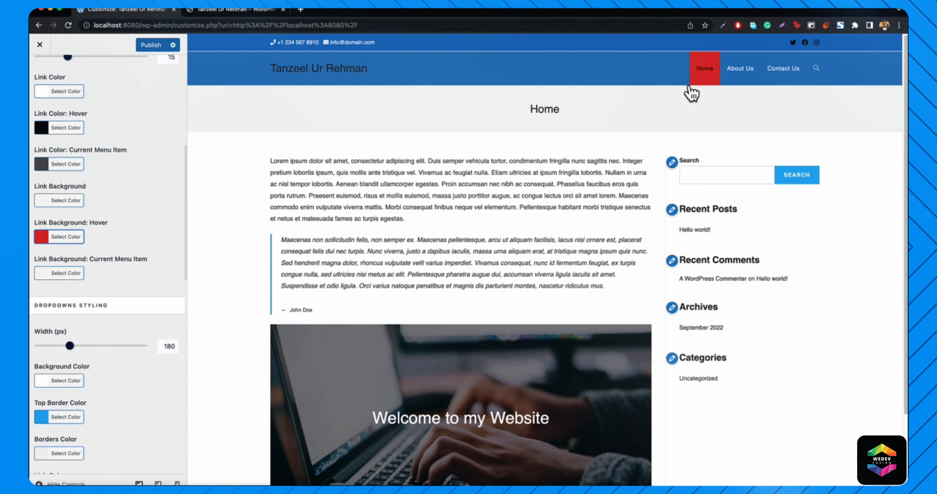
left_click(243, 12)
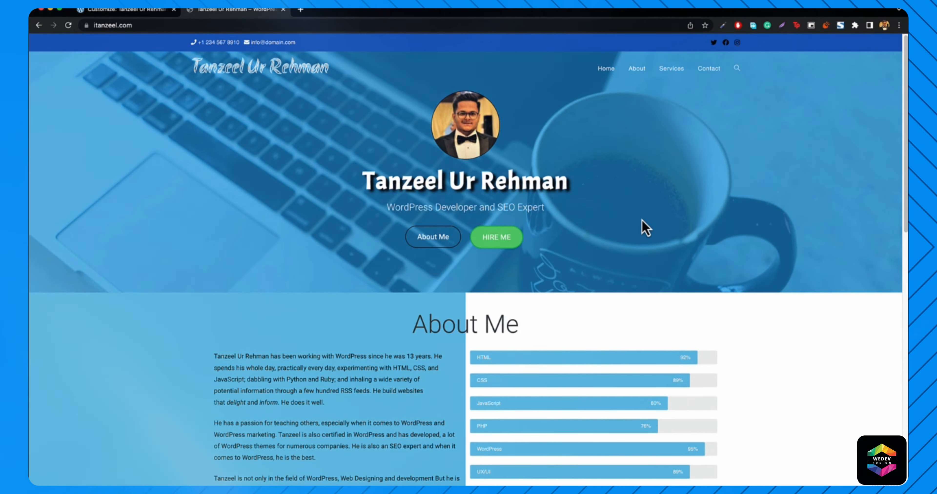
- Scroll through itanzeel.com for reference, then return to the Customizer's menu settings
scroll(550, 274, "down", 8)
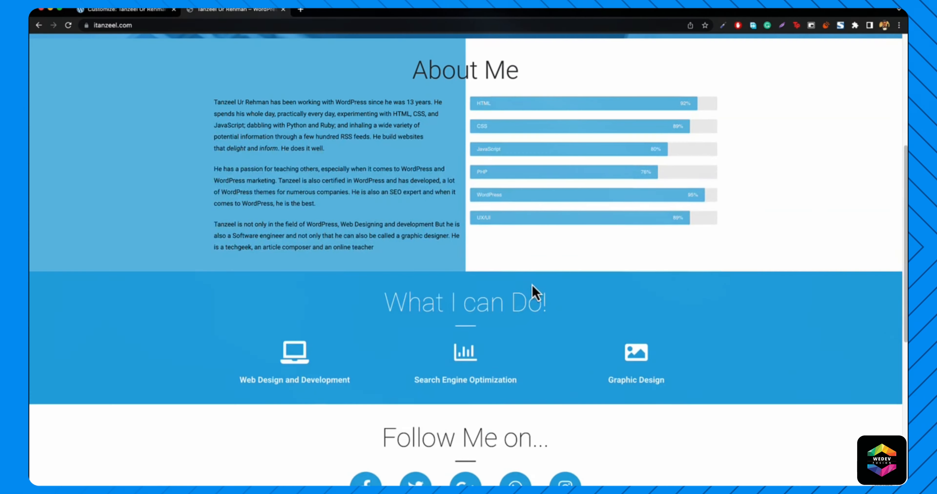
scroll(473, 267, "down", 1)
scroll(469, 256, "down", 8)
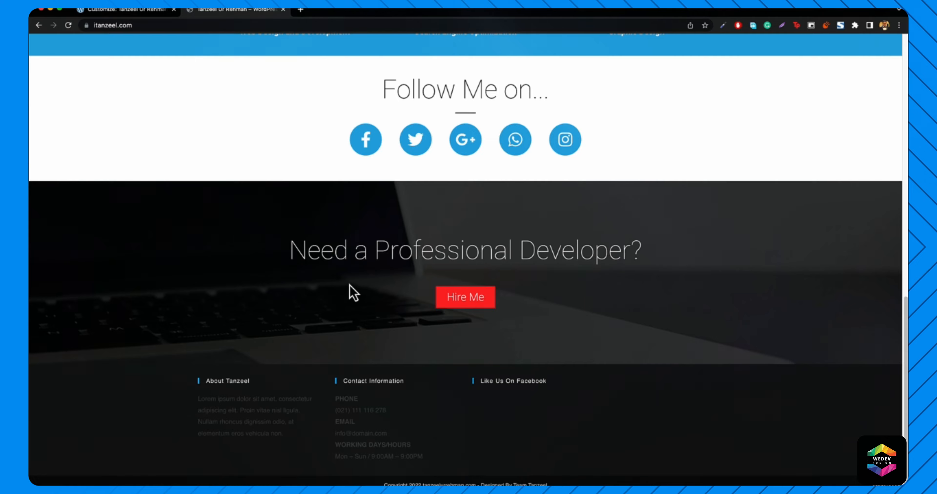
scroll(393, 223, "up", 20)
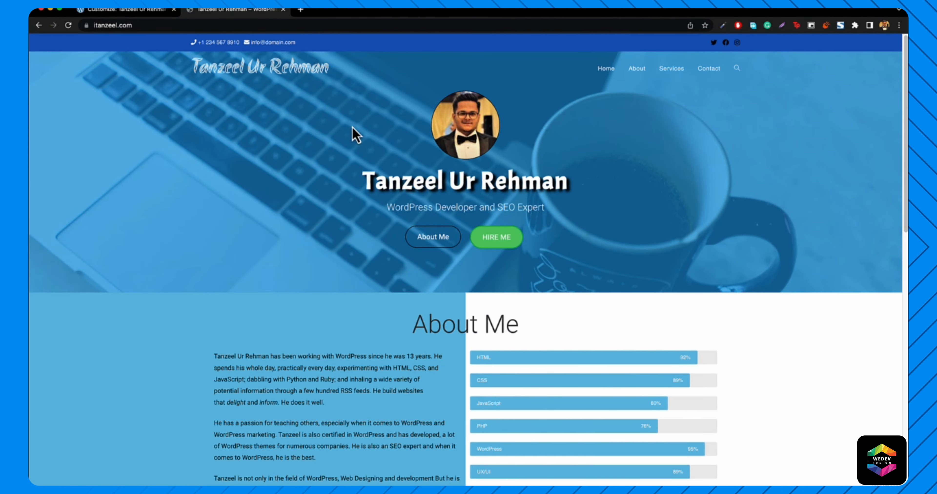
left_click(145, 11)
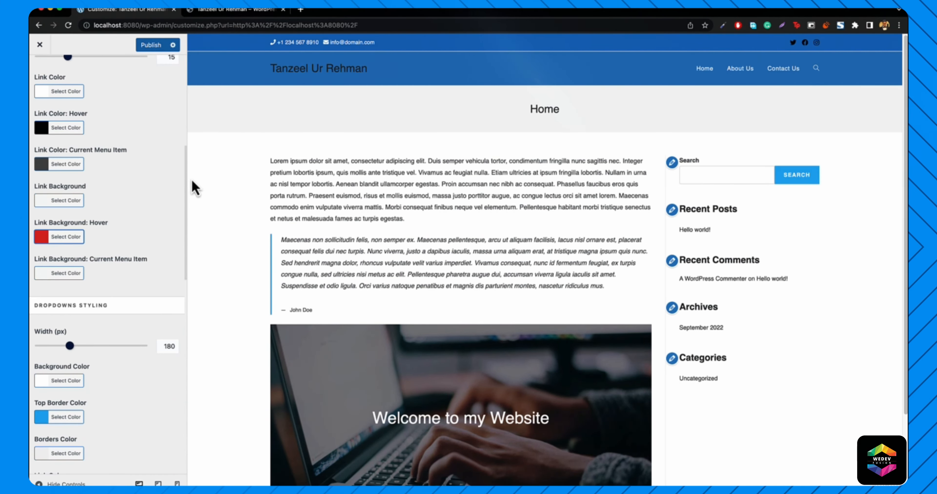
- Clear the red hover background from the menu links
left_click(60, 237)
left_click(141, 253)
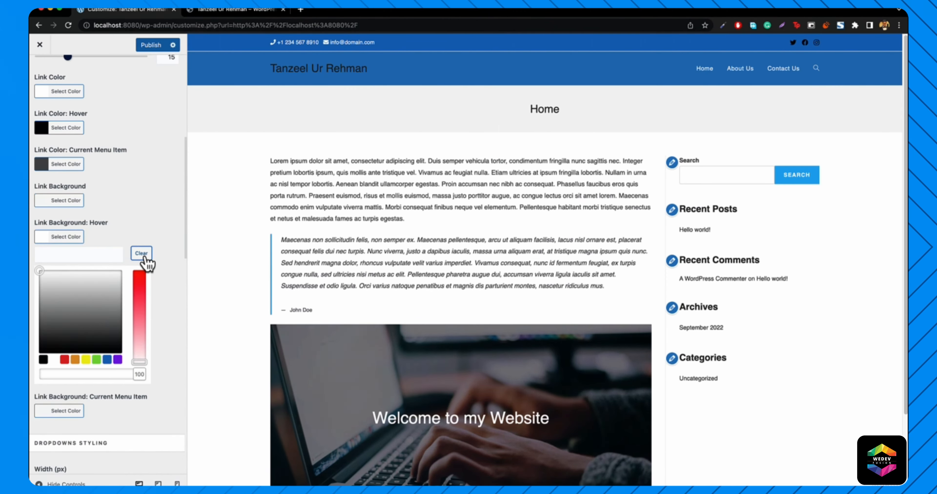
left_click(55, 239)
- Apply the Underline From Left effect in black, then switch to the Tripple Dot Under effect
scroll(120, 241, "up", 10)
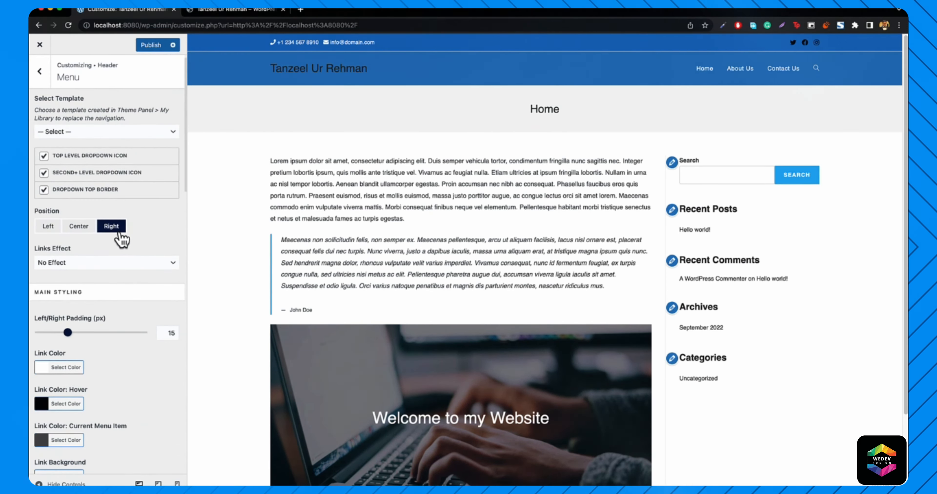
scroll(51, 311, "up", 1)
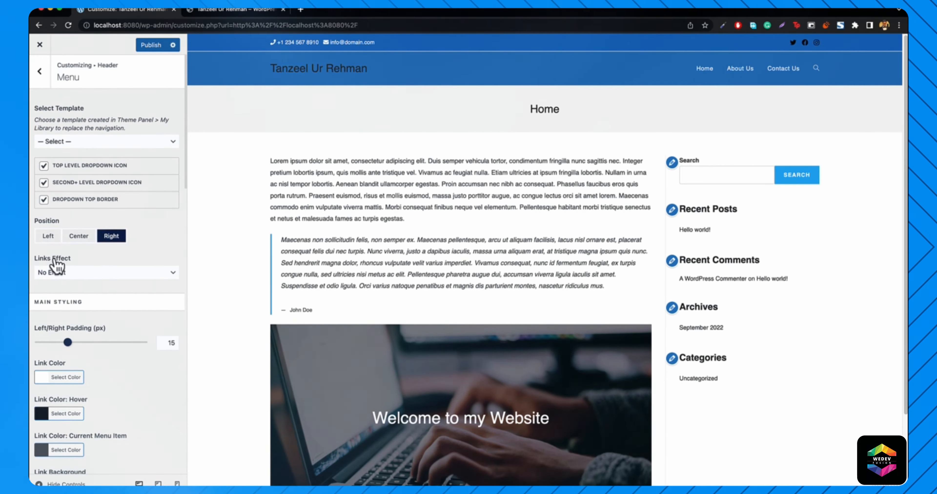
left_click(71, 275)
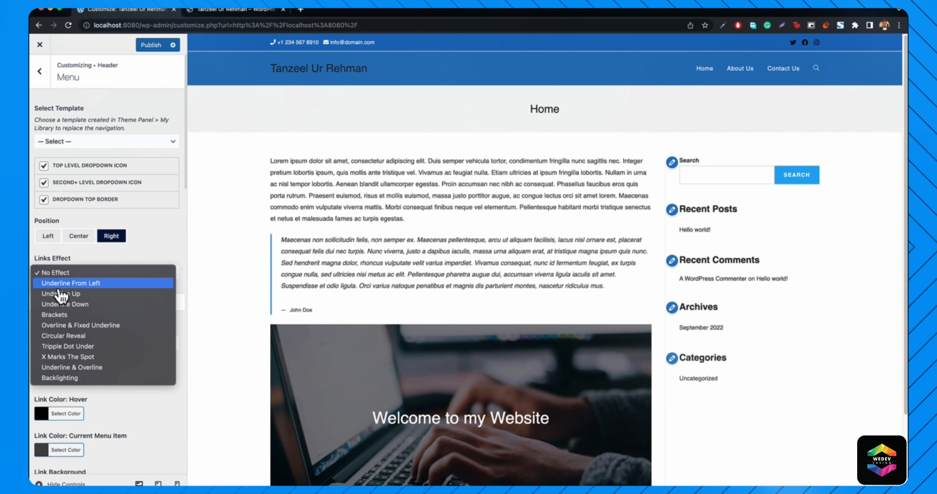
left_click(64, 288)
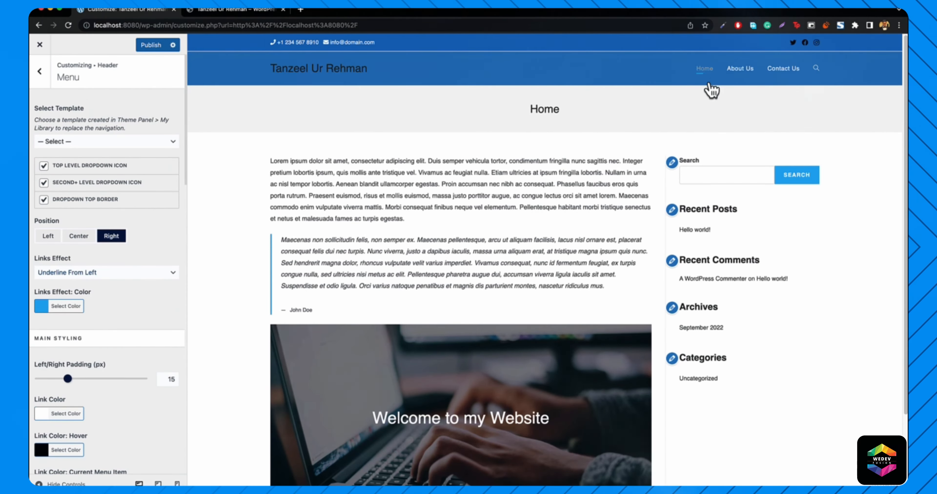
left_click(66, 306)
left_click(43, 429)
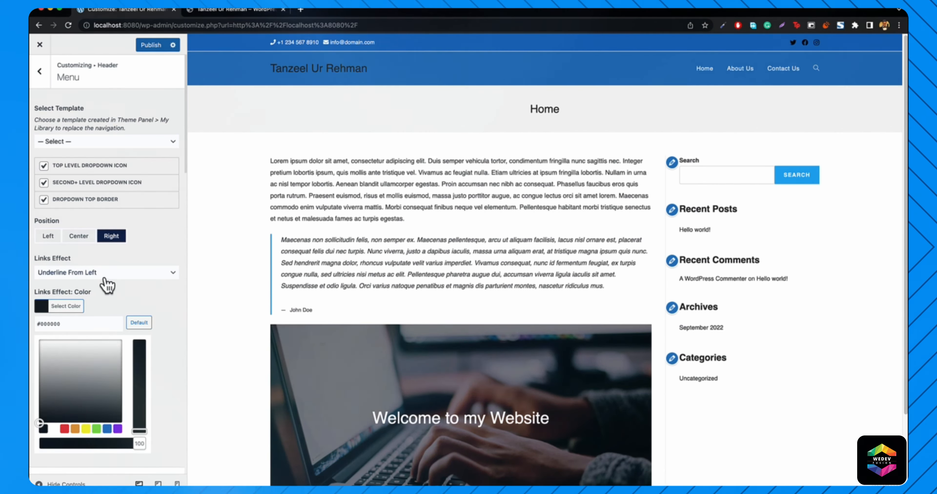
left_click(81, 272)
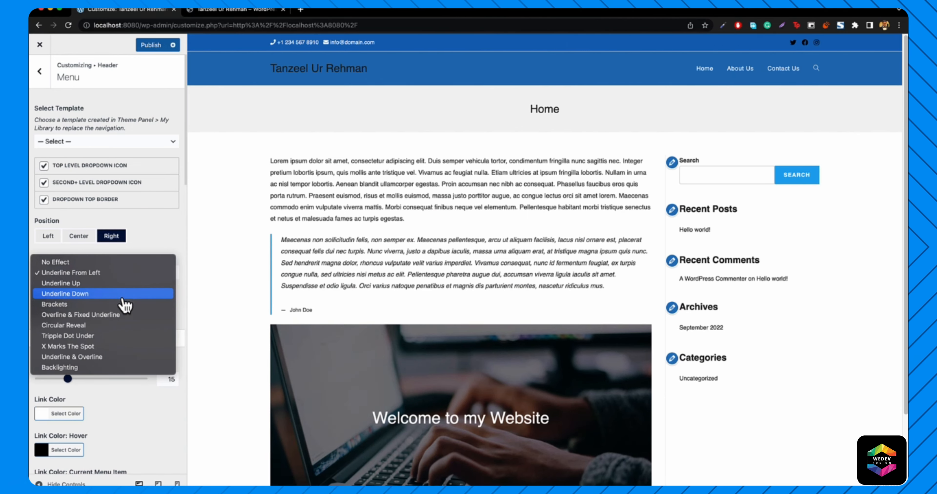
left_click(66, 337)
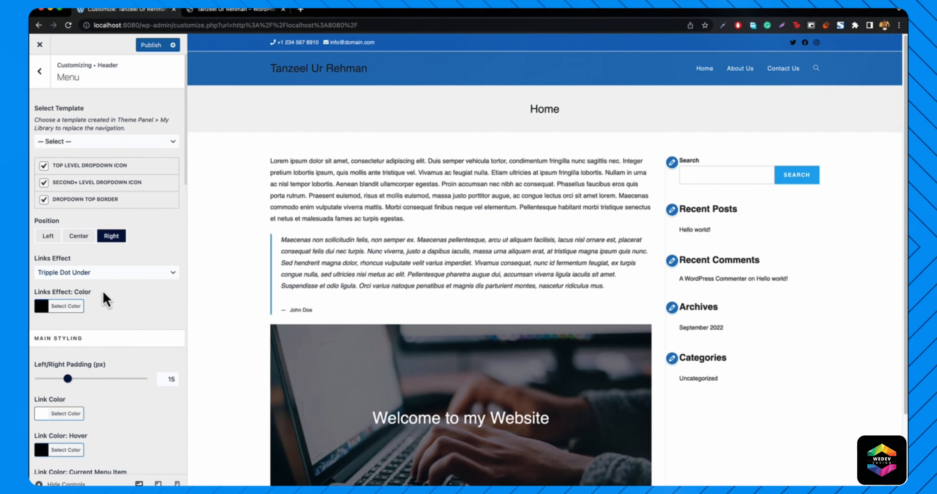
- Try grey #a5a5a5 for the Tripple Dot Under colour, then set it back to black #000000
left_click(65, 306)
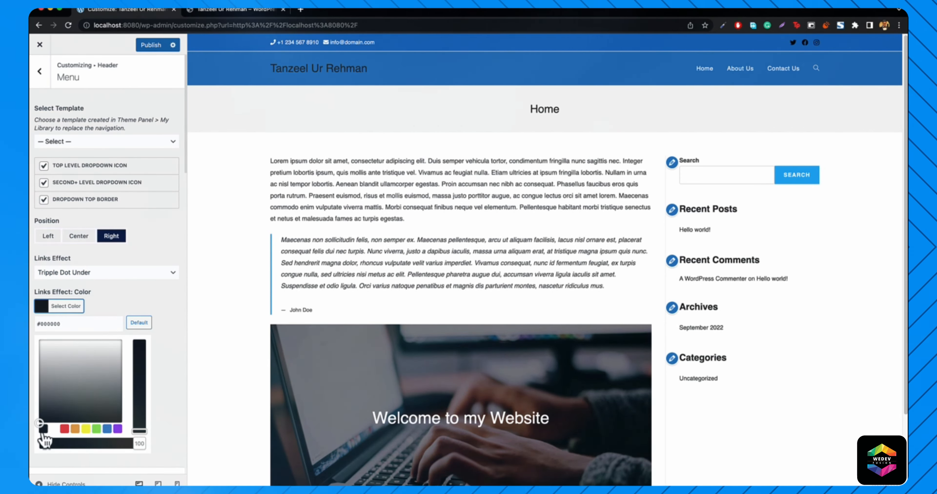
left_click(58, 309)
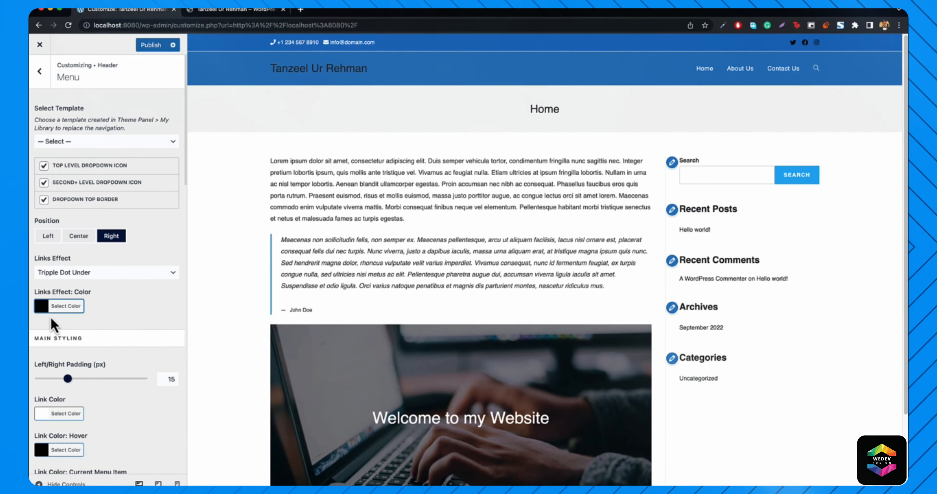
left_click(54, 308)
left_click(47, 353)
left_click_drag(48, 353, 85, 370)
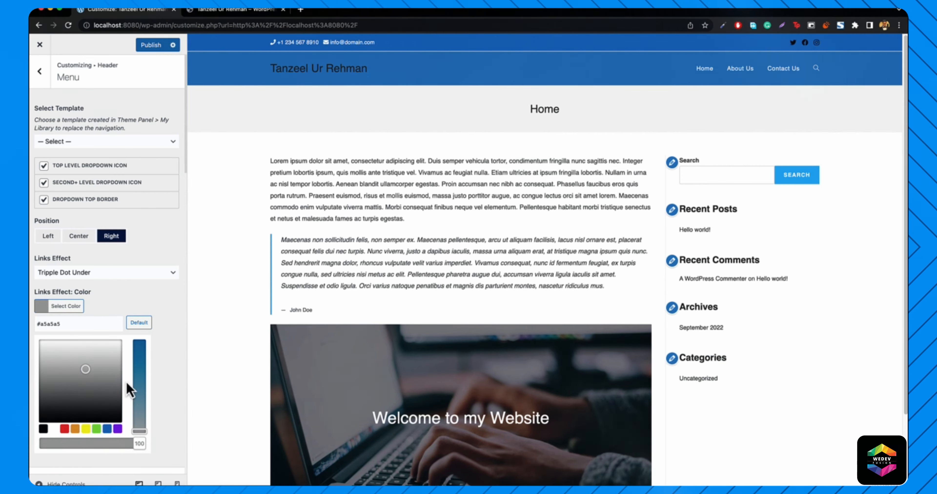
left_click(43, 429)
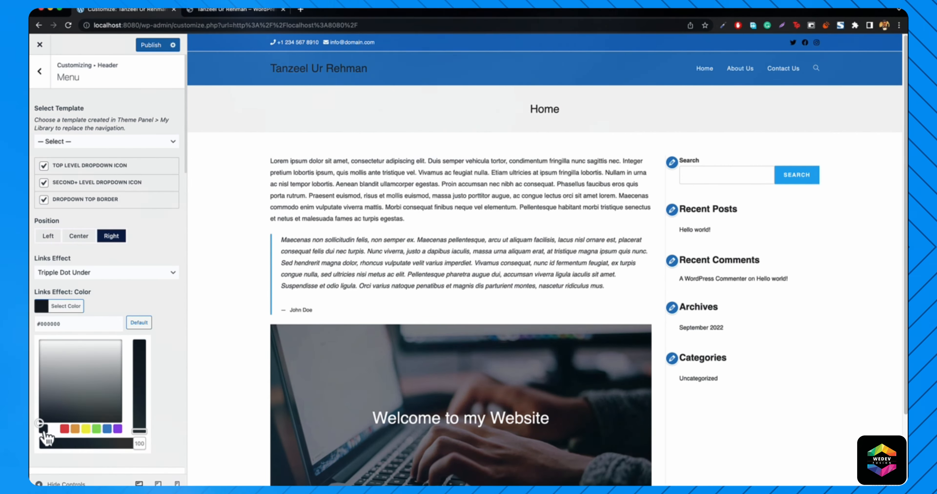
left_click(64, 306)
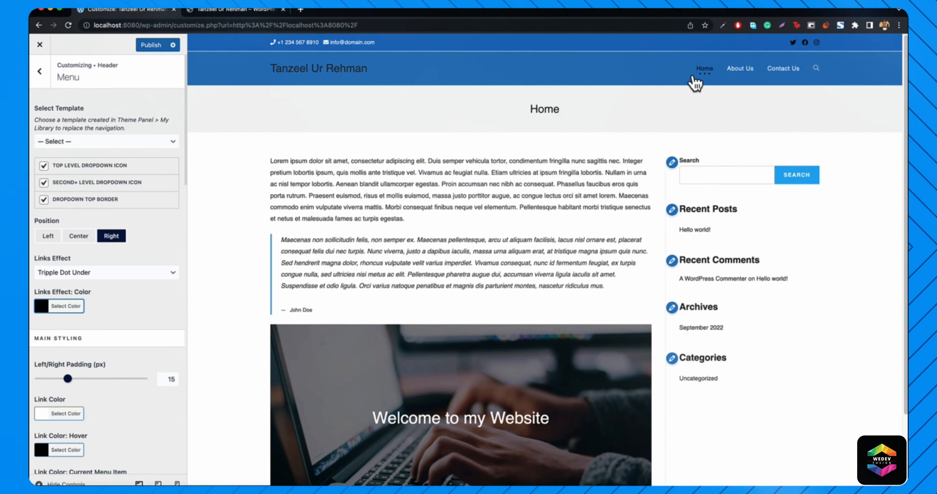
scroll(109, 261, "down", 2)
scroll(104, 257, "down", 10)
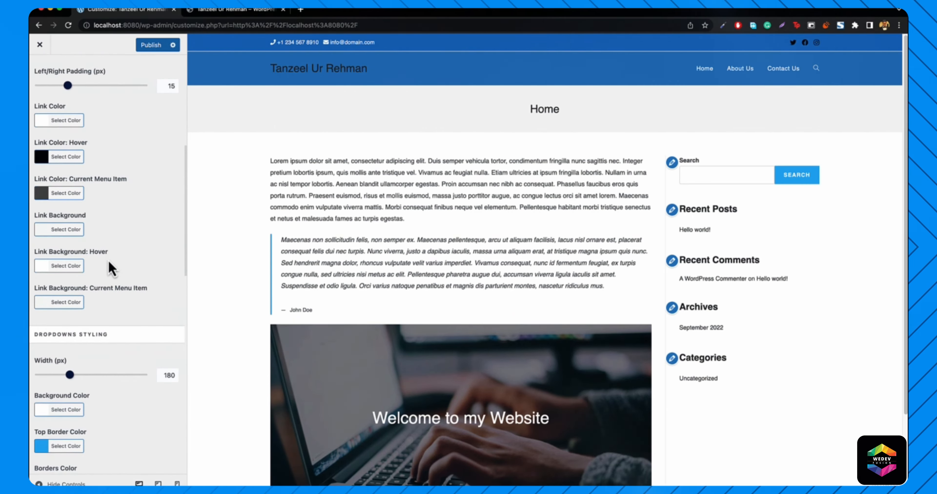
scroll(108, 261, "down", 5)
scroll(76, 236, "down", 3)
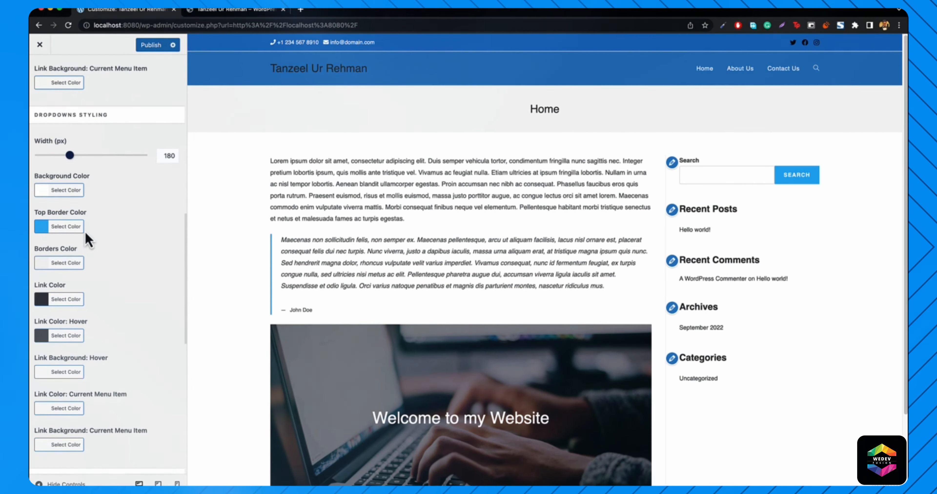
scroll(87, 239, "down", 1)
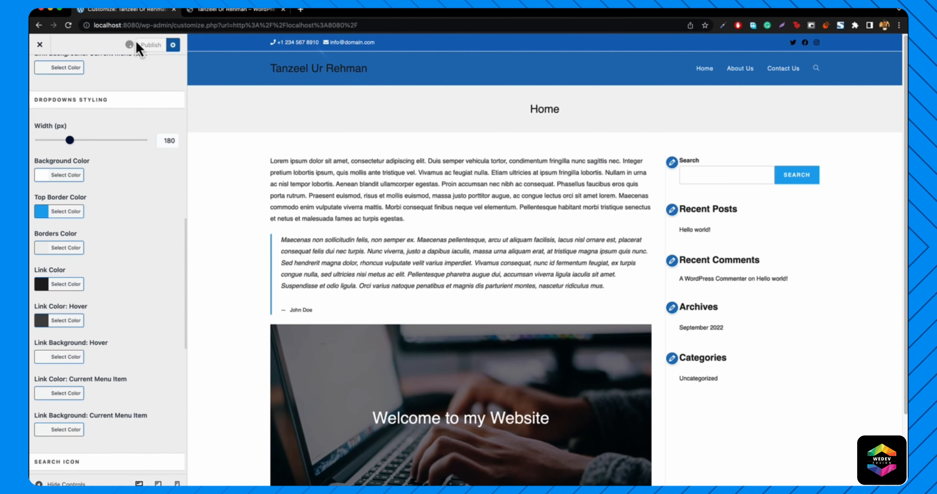
- Leave the Customizer and open Appearance > Menus, showing Menu 1 with Home, About Us and Contact Us
left_click(40, 45)
mouse_move(55, 41)
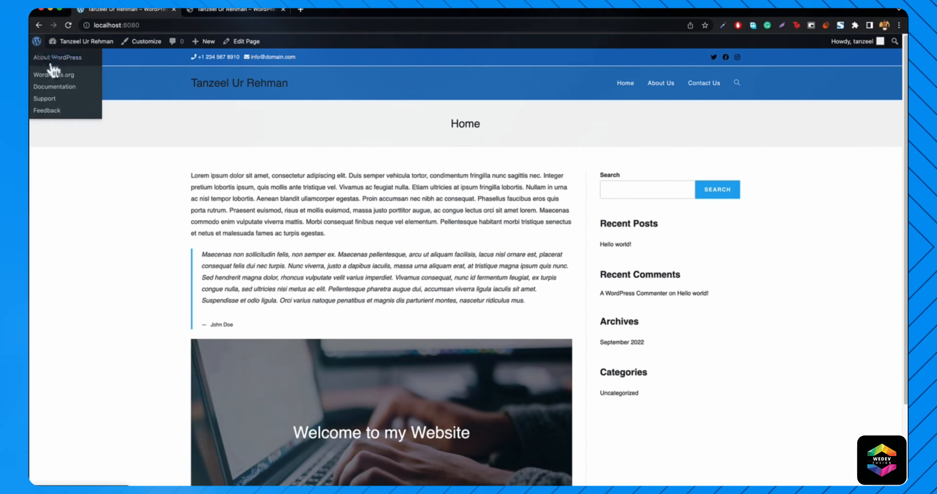
left_click(71, 58)
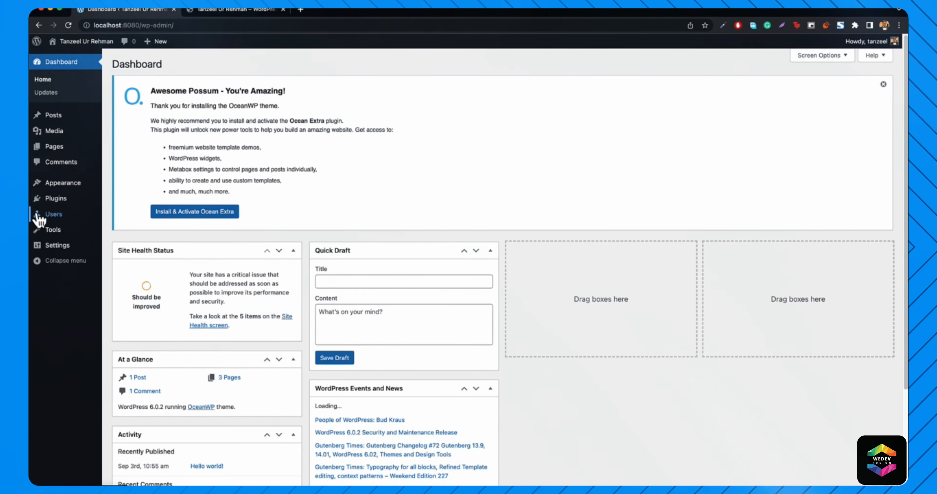
mouse_move(69, 187)
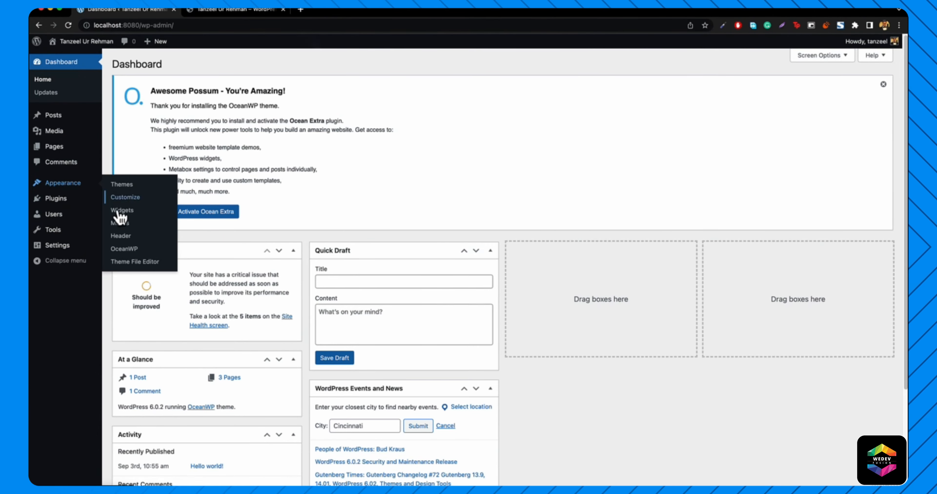
left_click(122, 229)
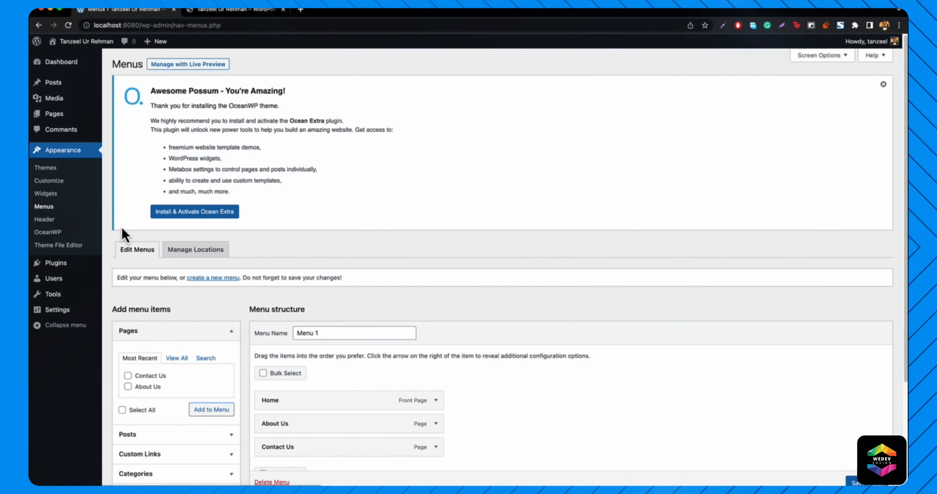
- Add a Services custom link with URL # and drag it above Contact Us
scroll(332, 329, "down", 2)
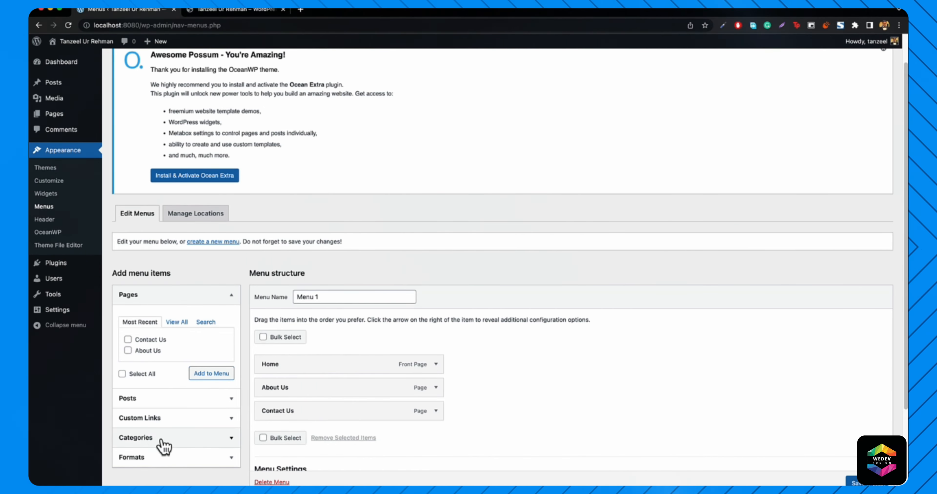
left_click(158, 422)
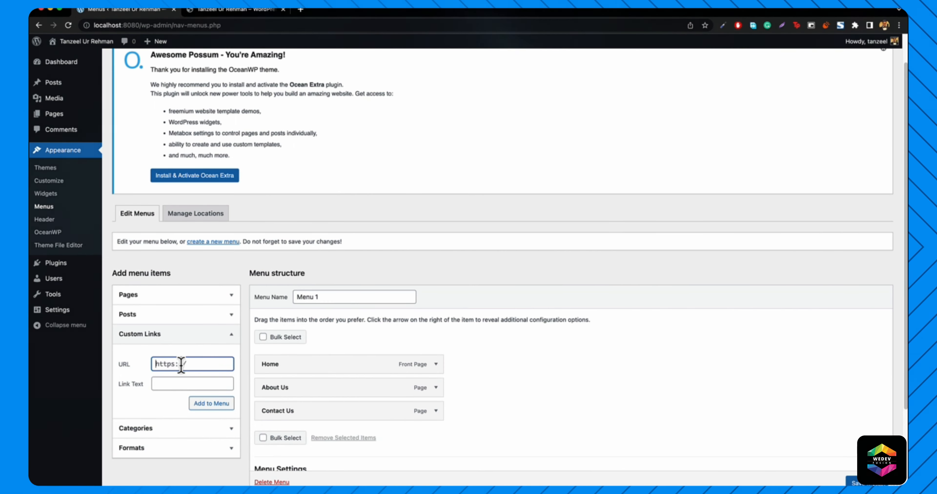
type("#")
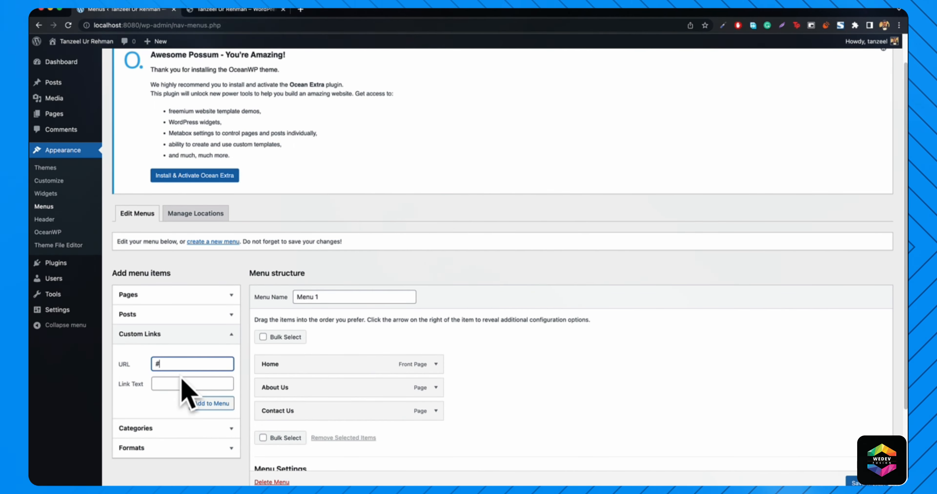
left_click(168, 384)
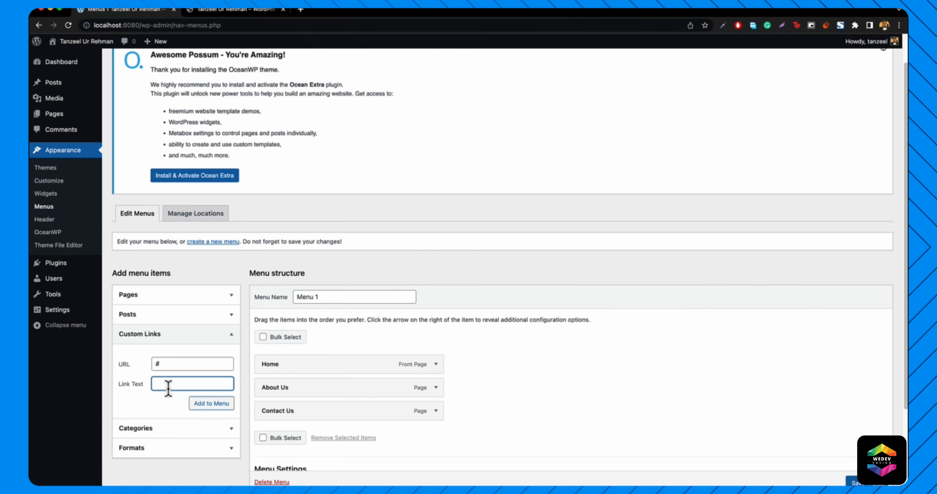
type("Services")
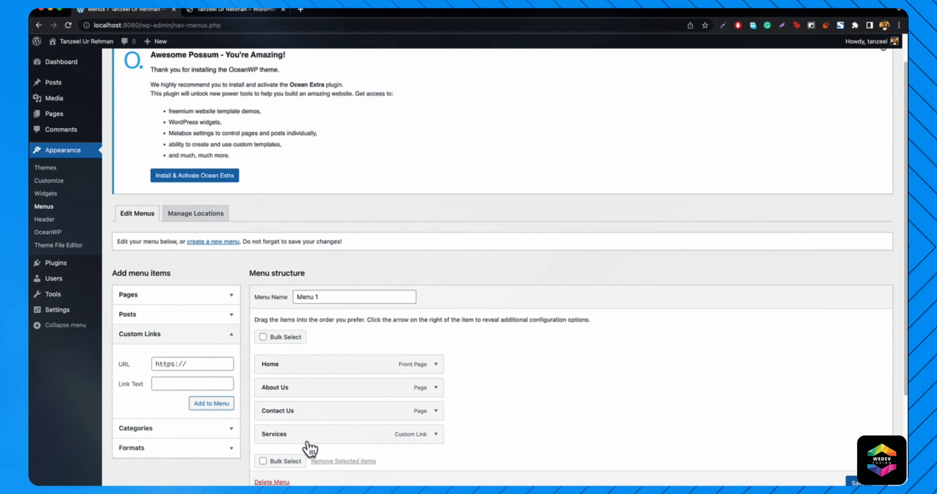
left_click_drag(287, 442, 284, 421)
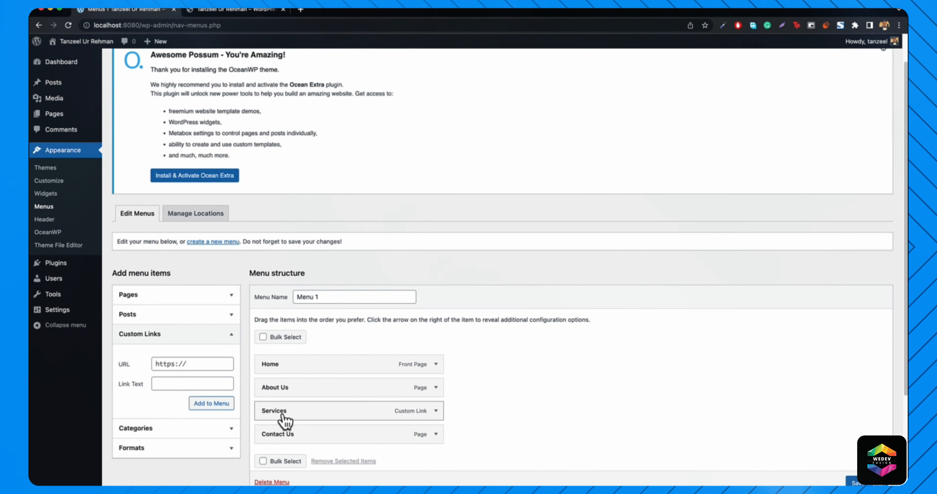
- Add Web Design, Graphic Design and SEO custom links, each with # as the URL
left_click(176, 365)
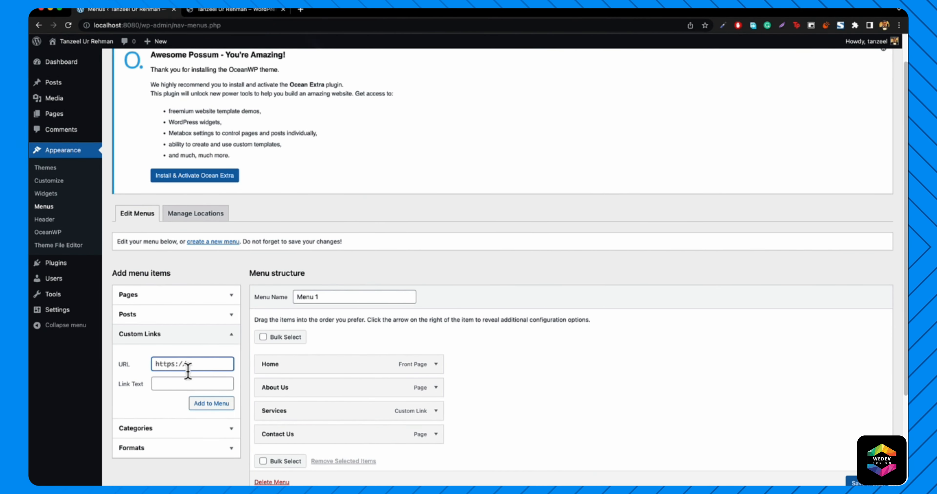
type("#")
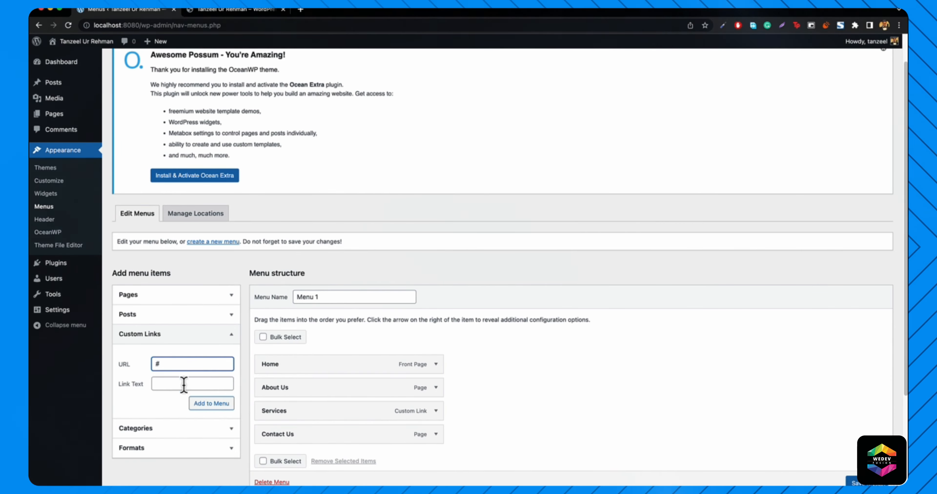
type("Web Design")
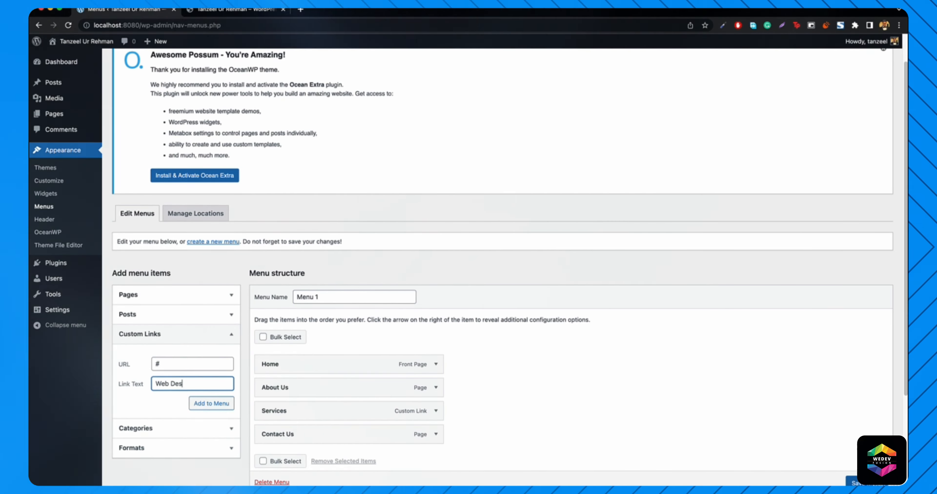
left_click(171, 363)
type("#Graphic")
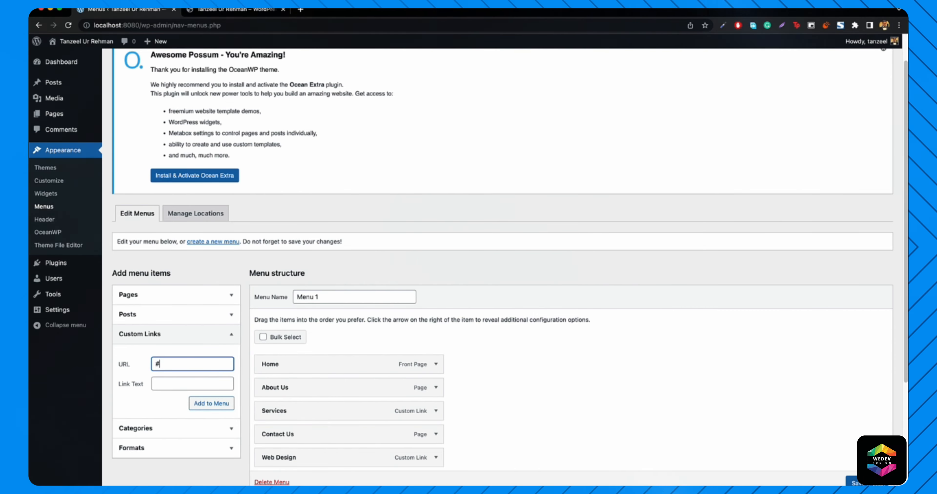
type("Graphic Design")
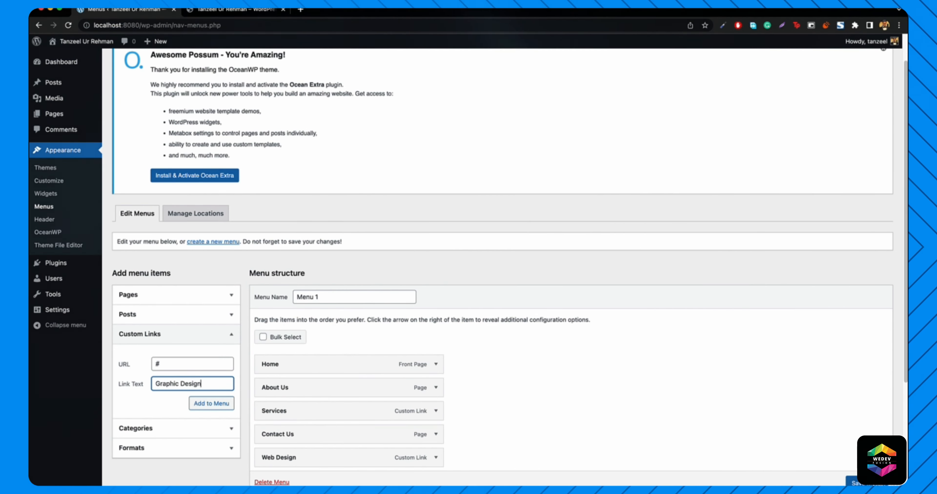
key("Return")
left_click(184, 364)
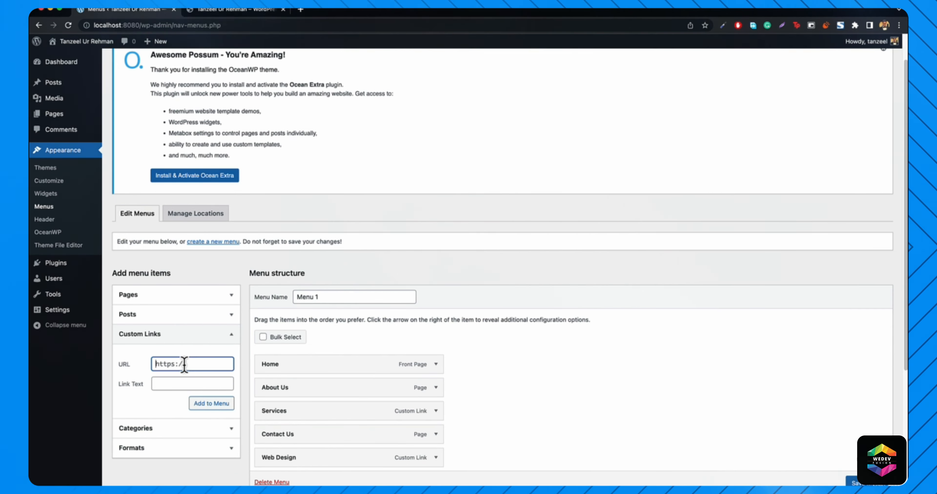
type("#")
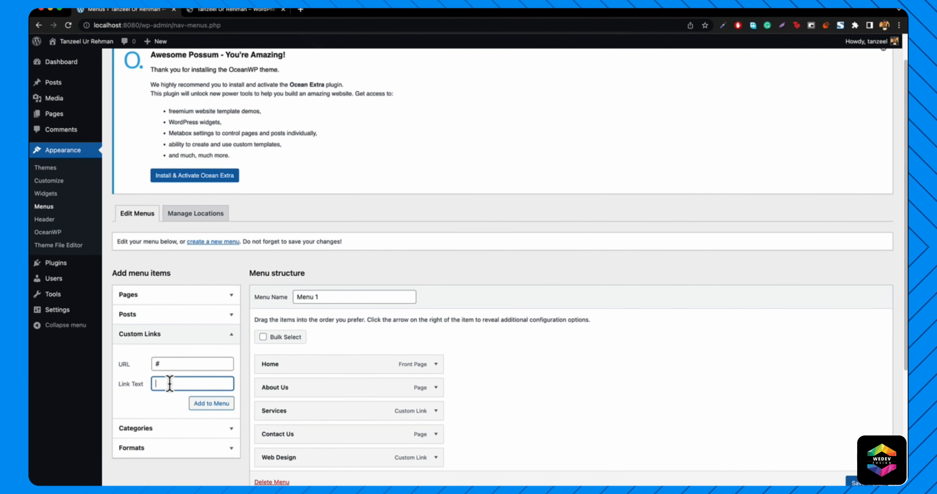
type("SEO")
key("Return")
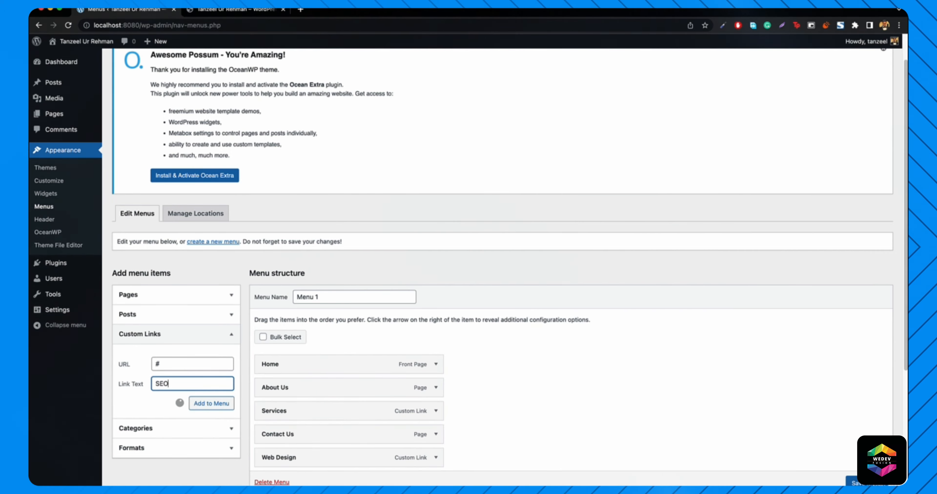
scroll(291, 400, "down", 3)
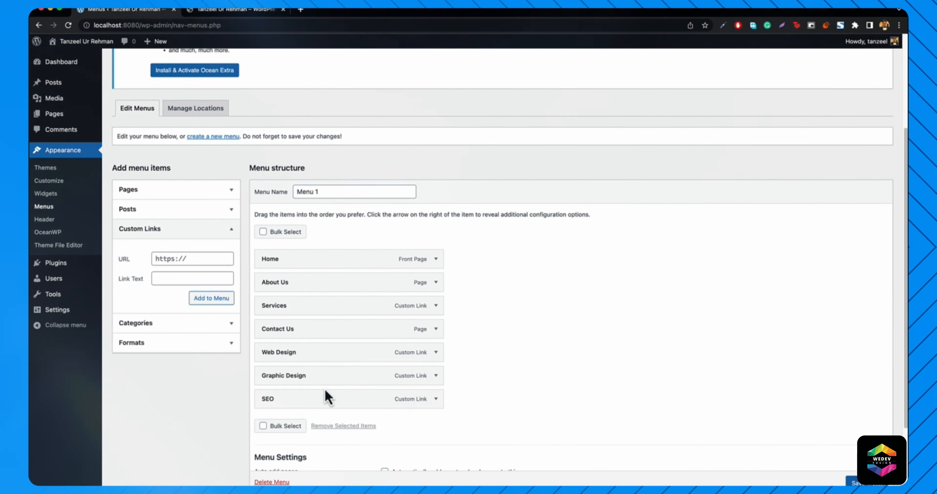
- Drag Web Design, Graphic Design and SEO under Services, indented as sub-items
left_click_drag(307, 359, 310, 331)
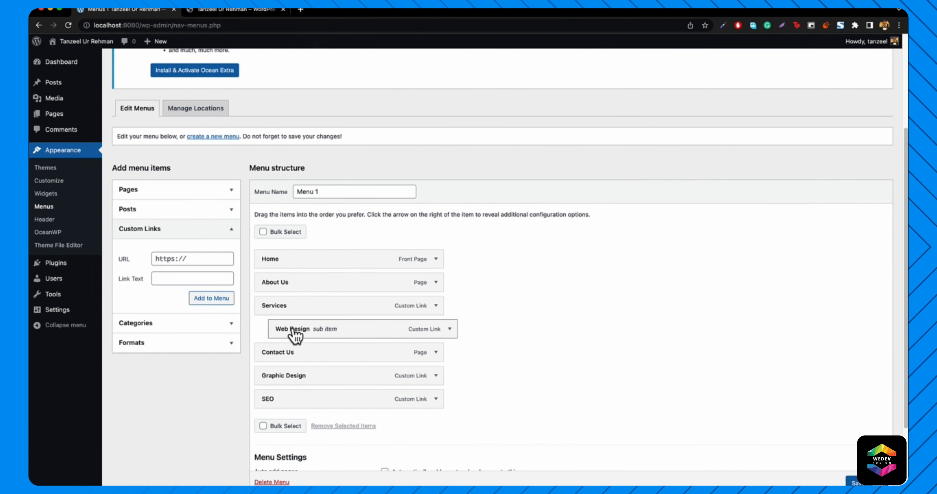
left_click_drag(288, 380, 305, 365)
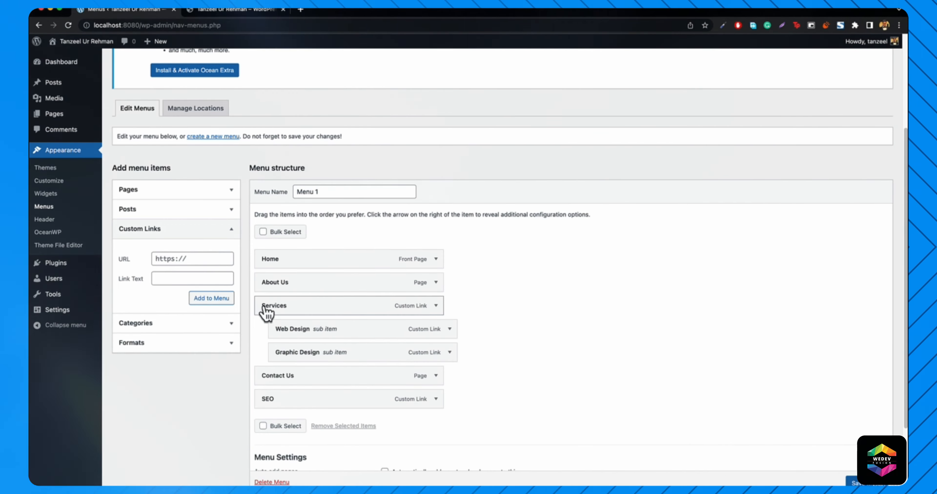
left_click_drag(278, 407, 275, 383)
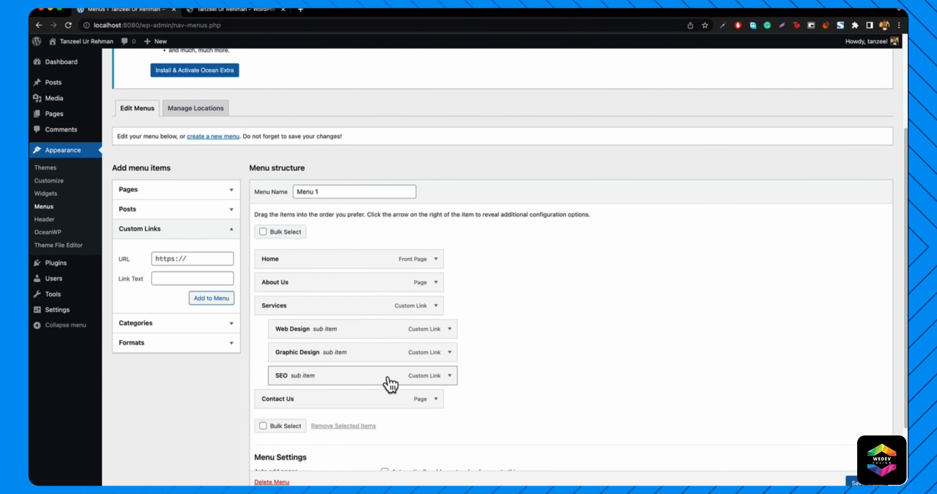
scroll(390, 385, "down", 3)
- Save Menu 1, compare with the reference site, and open the live home page
left_click(852, 442)
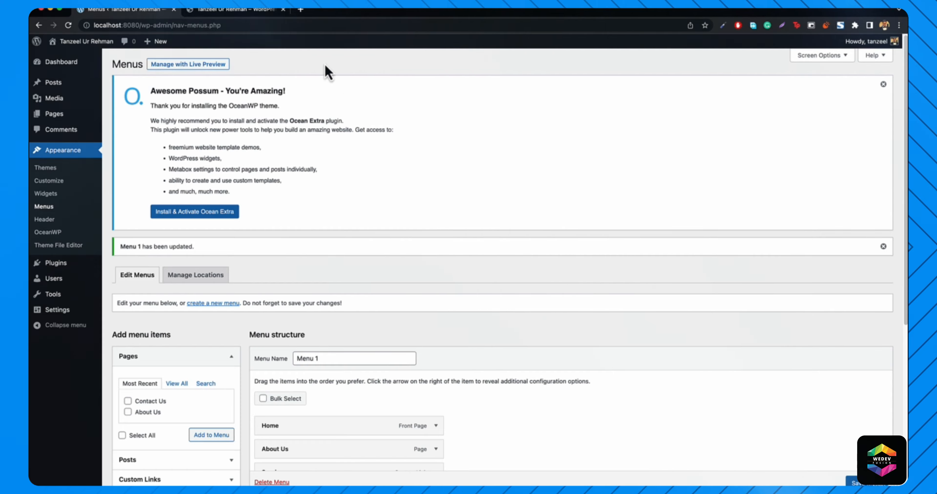
left_click(235, 10)
left_click(227, 26)
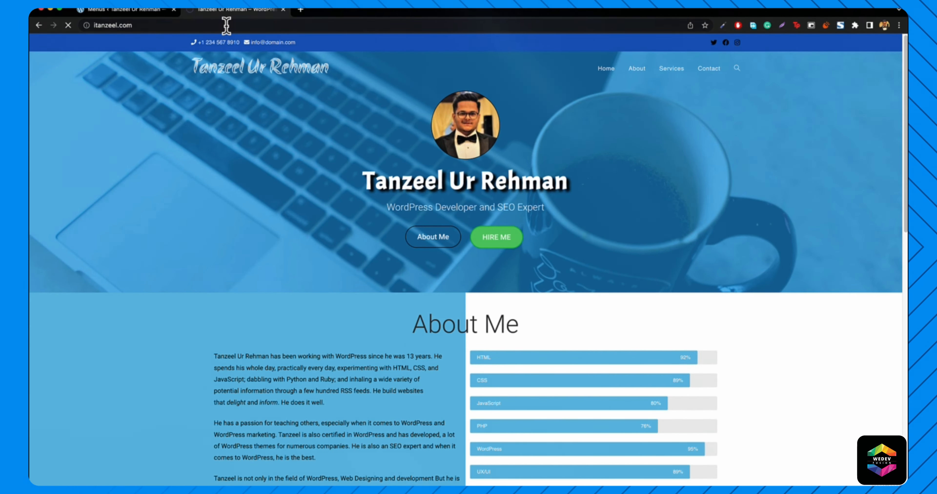
left_click(149, 16)
mouse_move(74, 43)
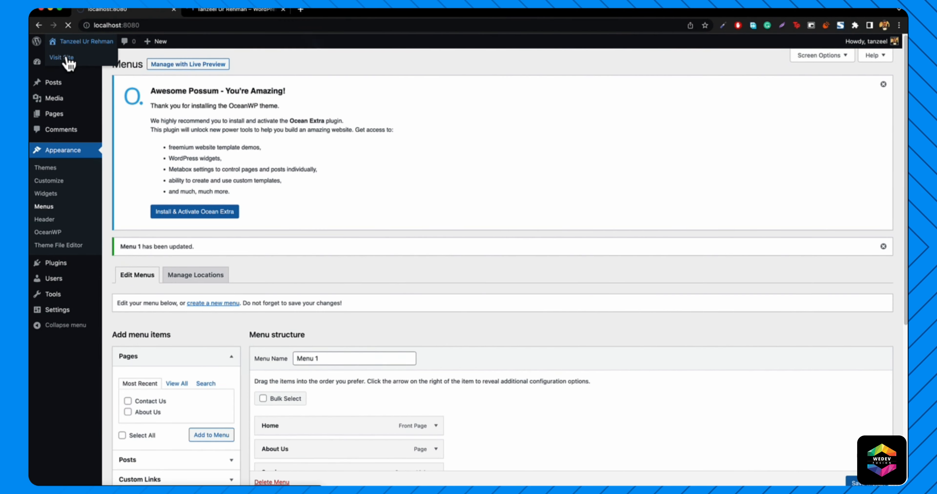
left_click(67, 58)
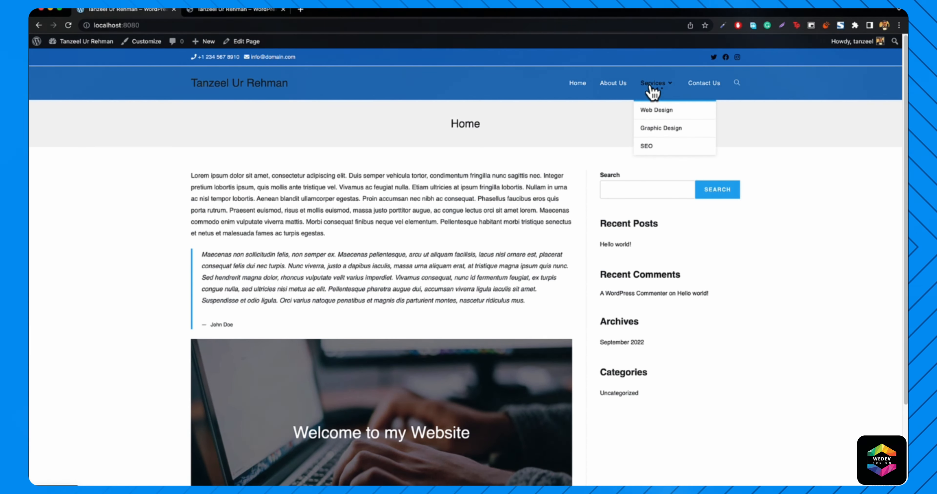
- Test the Web Design and SEO links in the Services dropdown, then open the Customizer
left_click(664, 117)
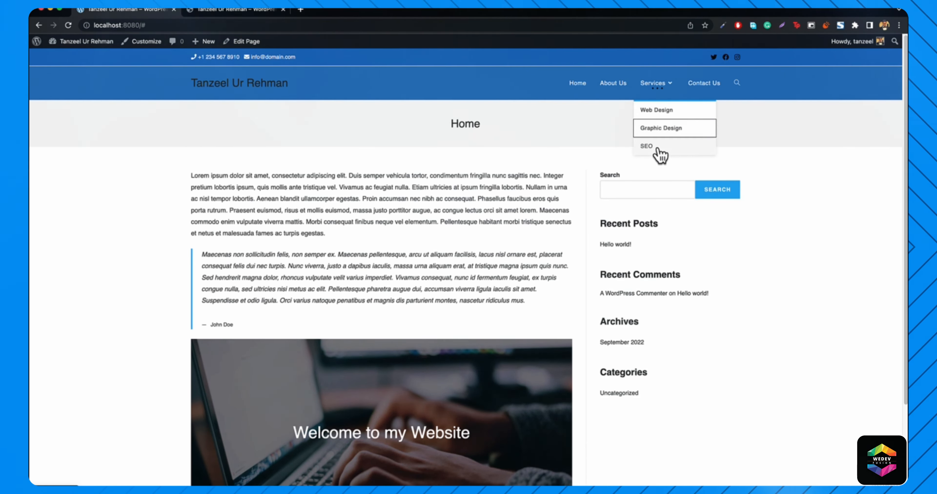
left_click(656, 115)
left_click(654, 149)
left_click(578, 94)
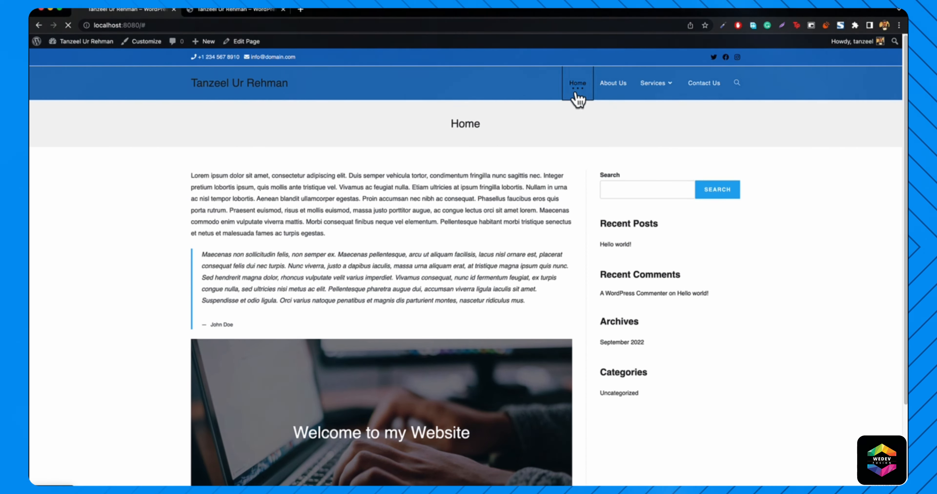
left_click(147, 47)
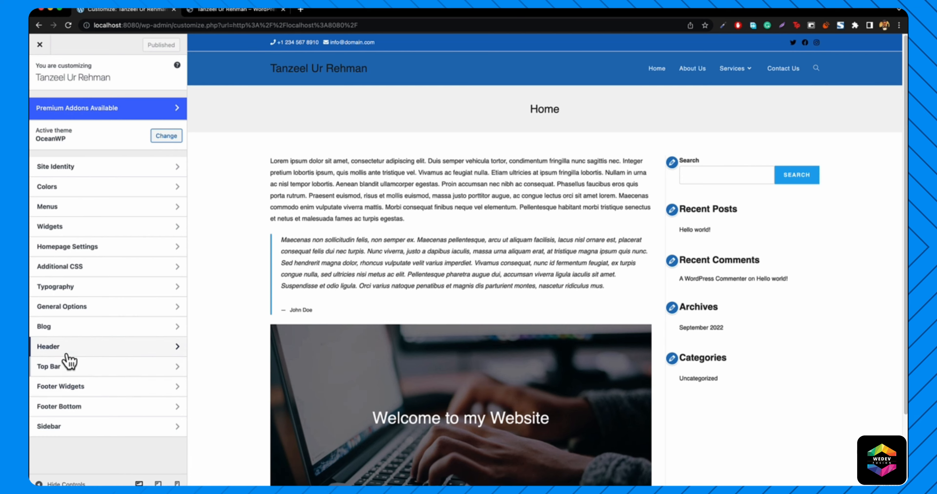
- Set the header menu dropdown background colour to blue
left_click(65, 353)
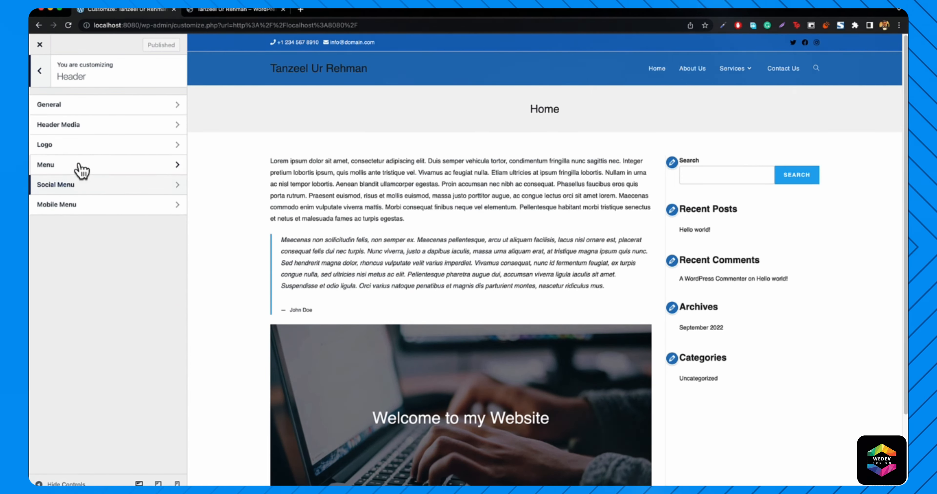
left_click(73, 172)
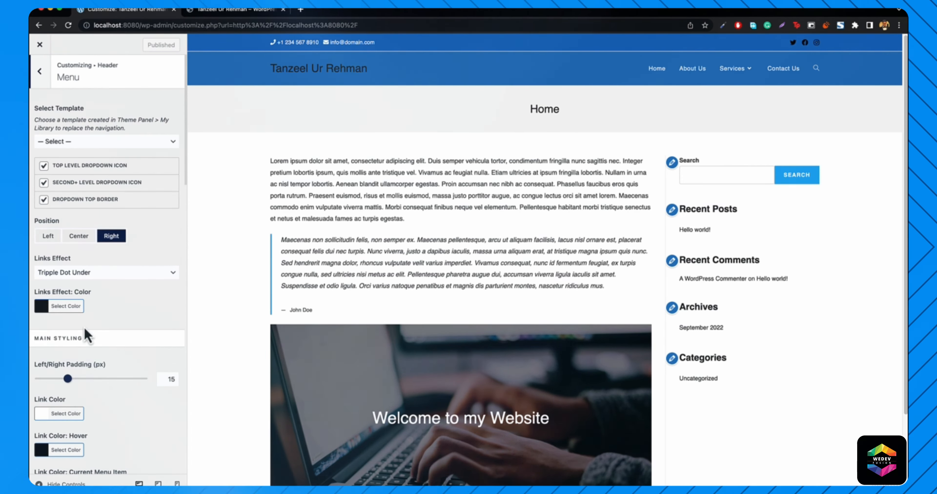
scroll(87, 367, "down", 12)
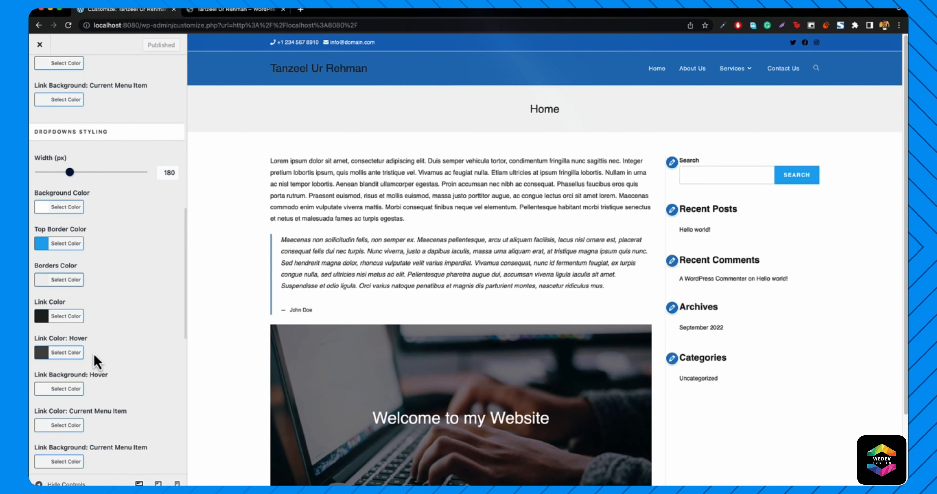
mouse_move(733, 69)
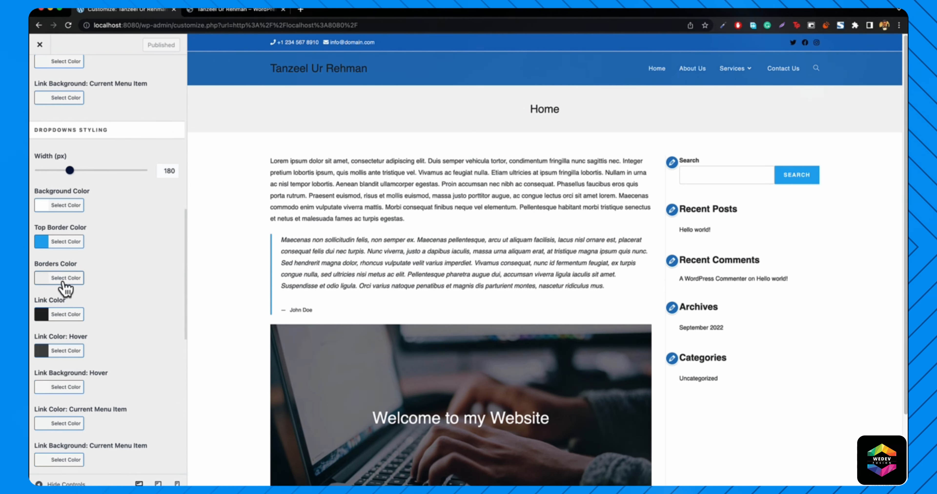
left_click(61, 205)
left_click(107, 328)
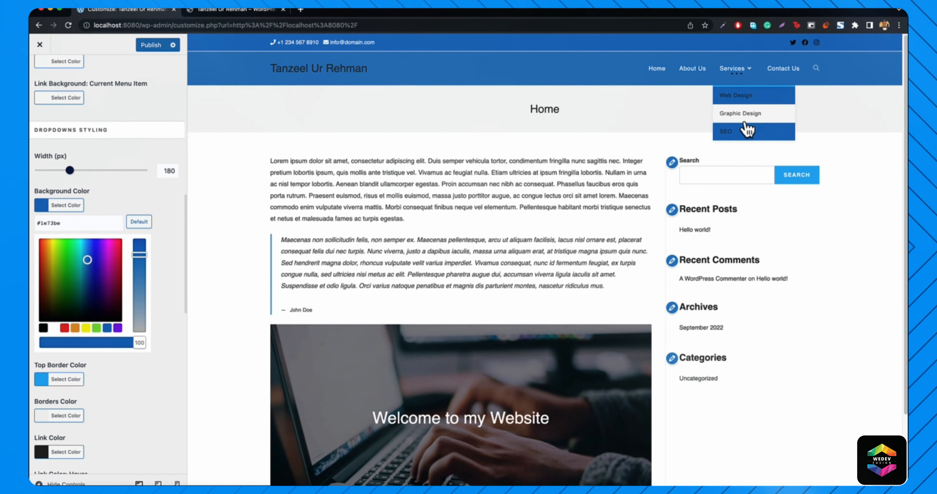
left_click(62, 206)
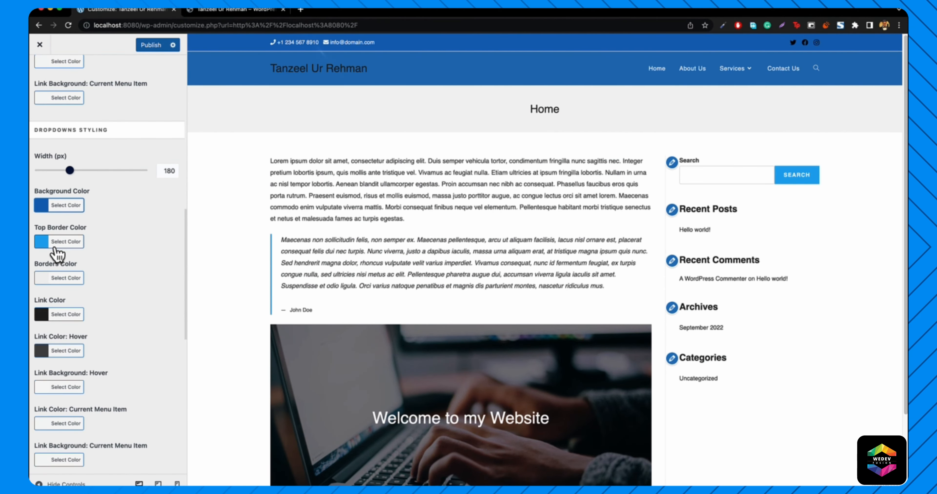
- Make the dropdown links white and the dropdown top border black
left_click(56, 317)
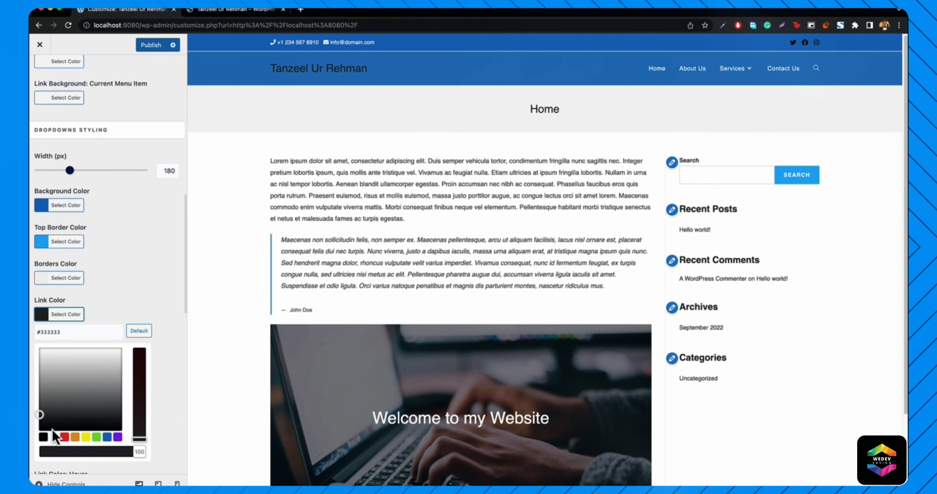
left_click(53, 438)
mouse_move(735, 70)
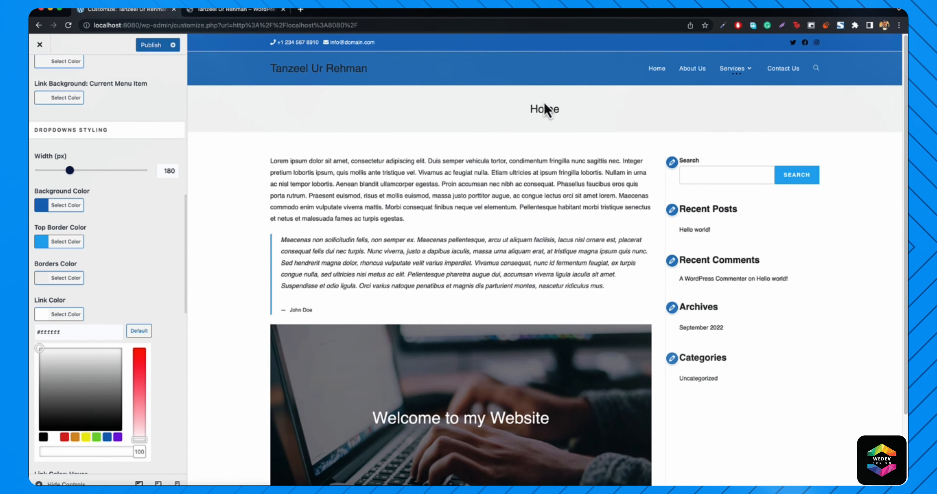
left_click(61, 242)
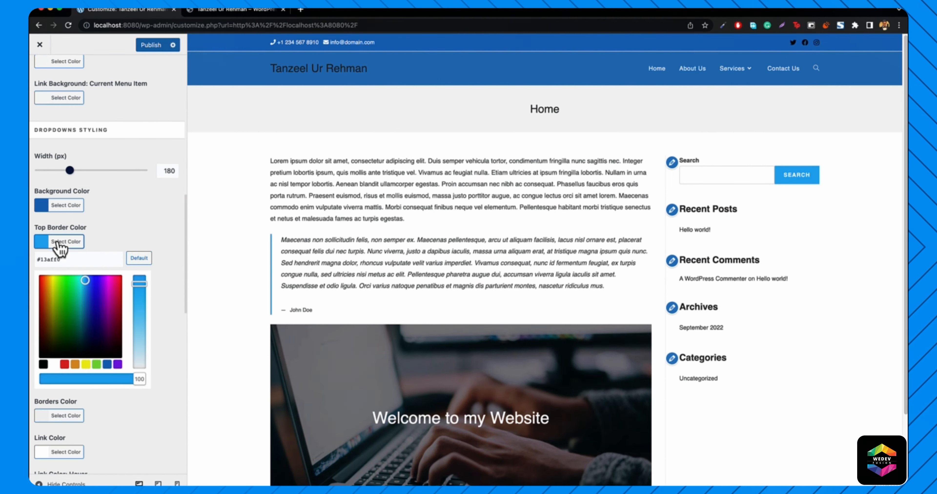
left_click(43, 364)
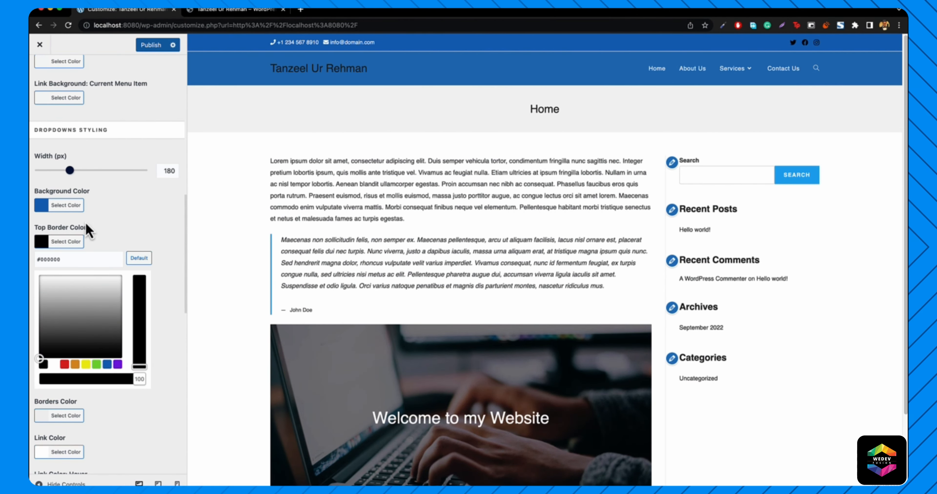
left_click(57, 248)
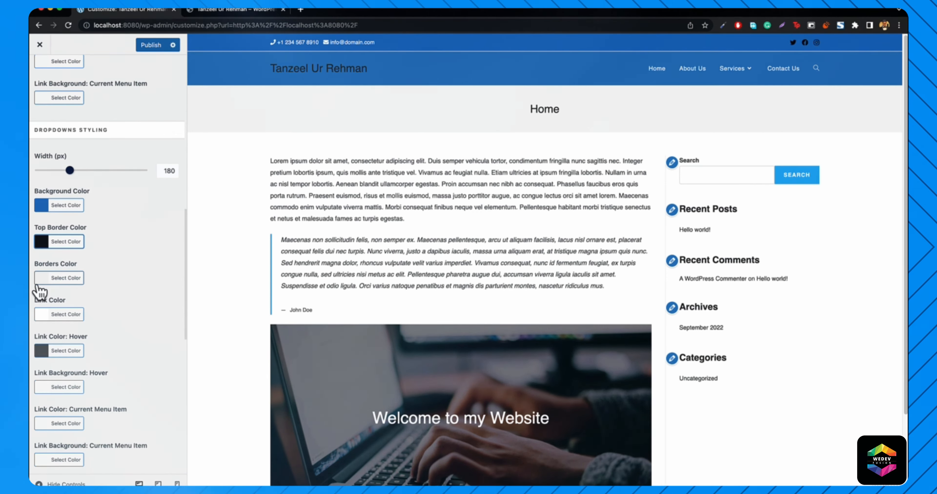
- Drag the dropdown borders colour opacity to 0 so it is fully transparent
left_click(47, 280)
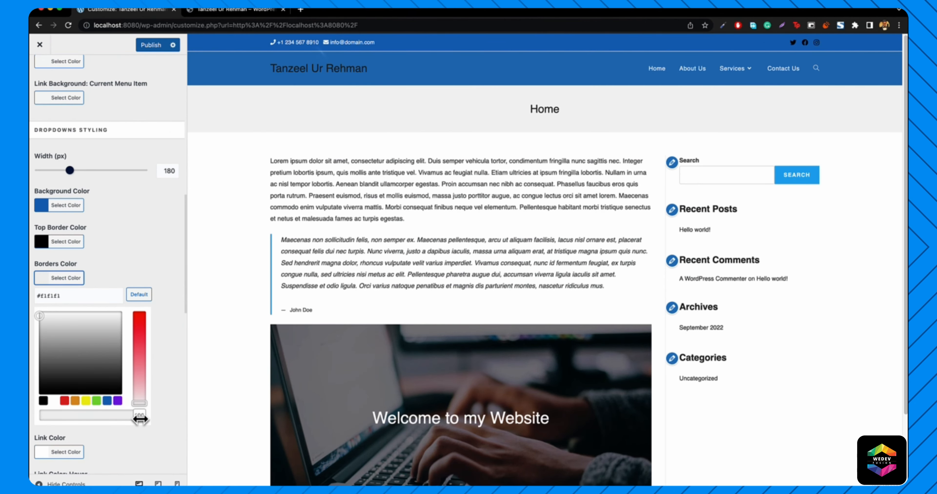
left_click_drag(140, 420, 106, 420)
left_click_drag(49, 422, 34, 425)
left_click(34, 427)
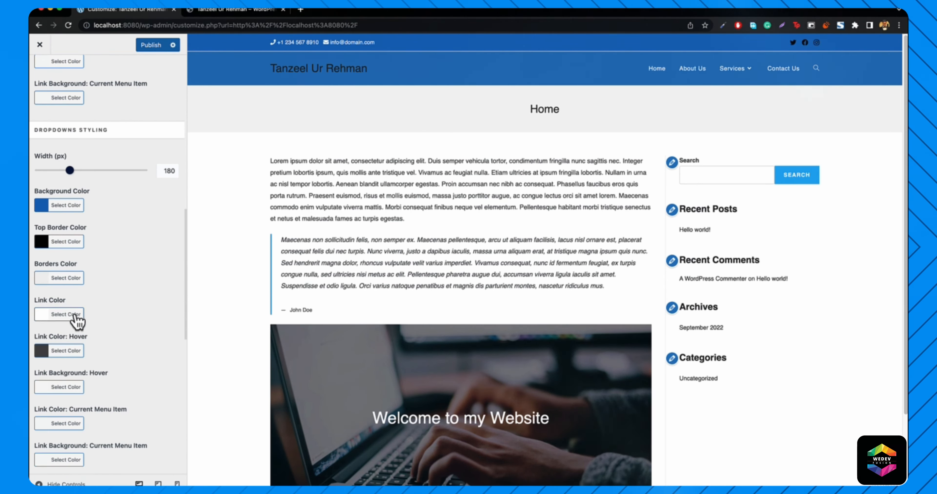
mouse_move(738, 73)
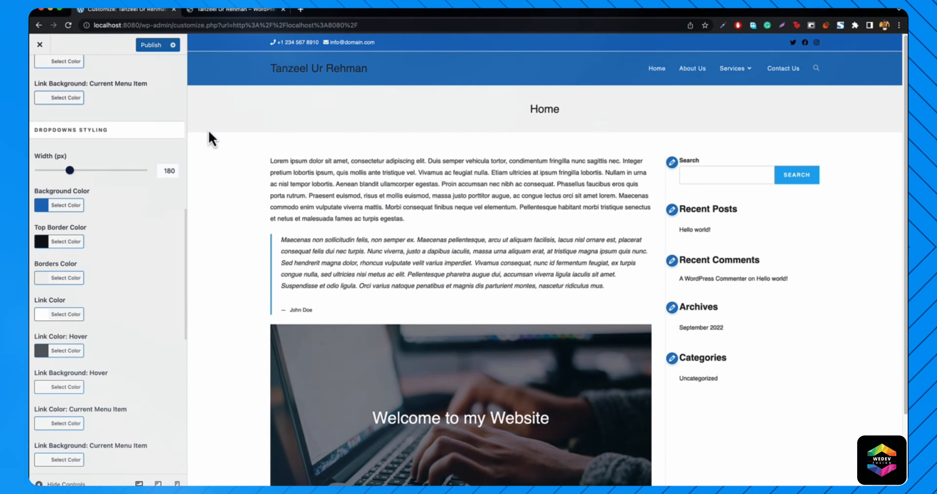
scroll(139, 178, "down", 12)
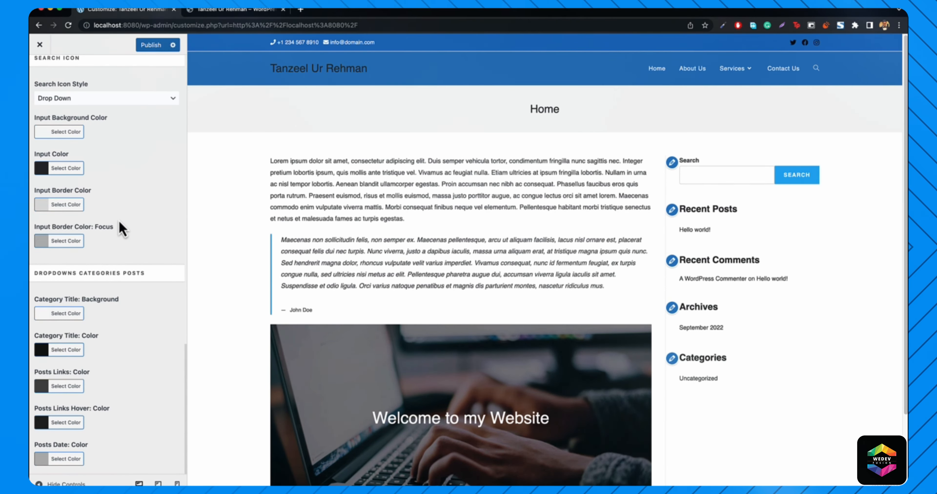
scroll(123, 218, "up", 5)
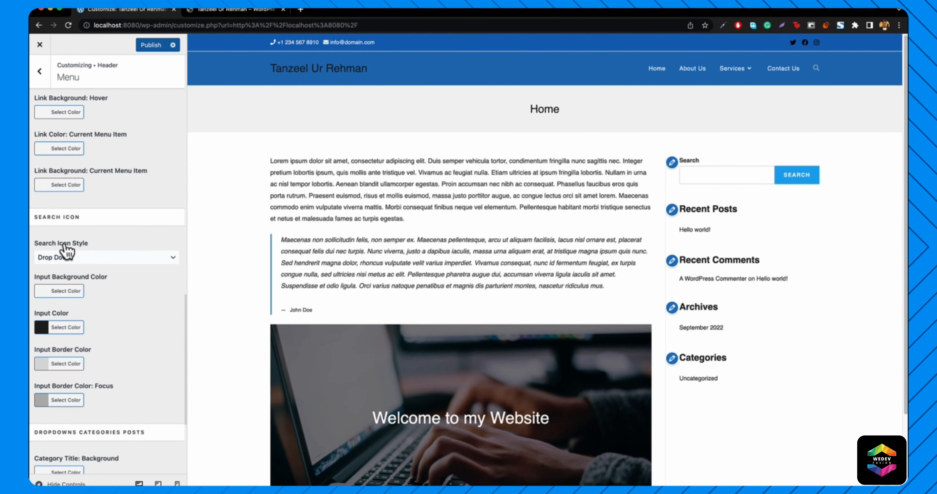
left_click(82, 264)
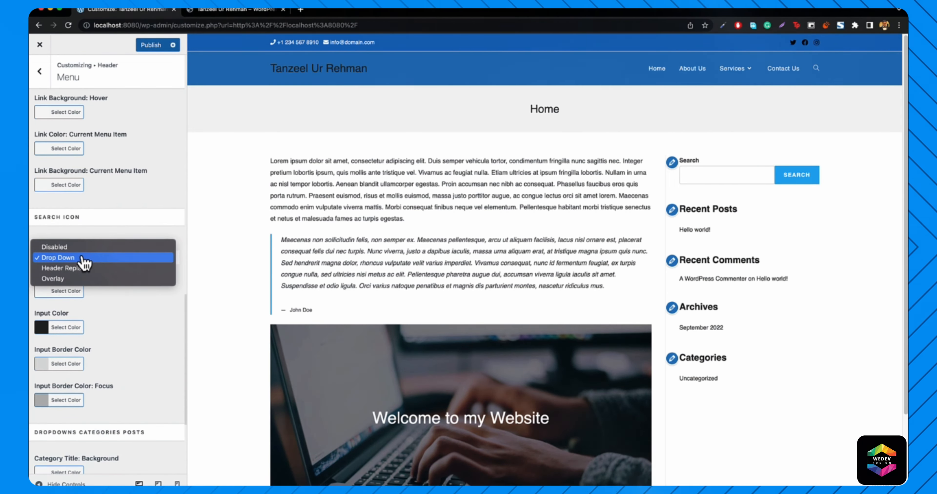
left_click(75, 247)
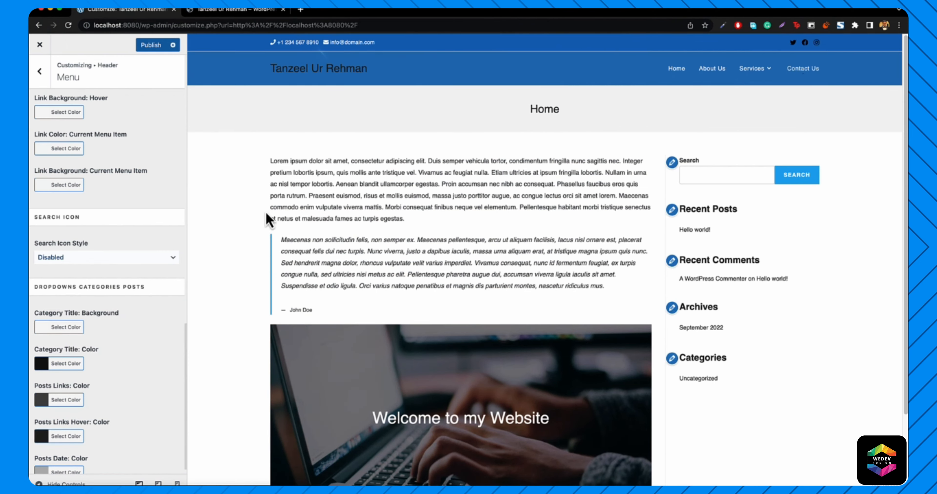
left_click(130, 258)
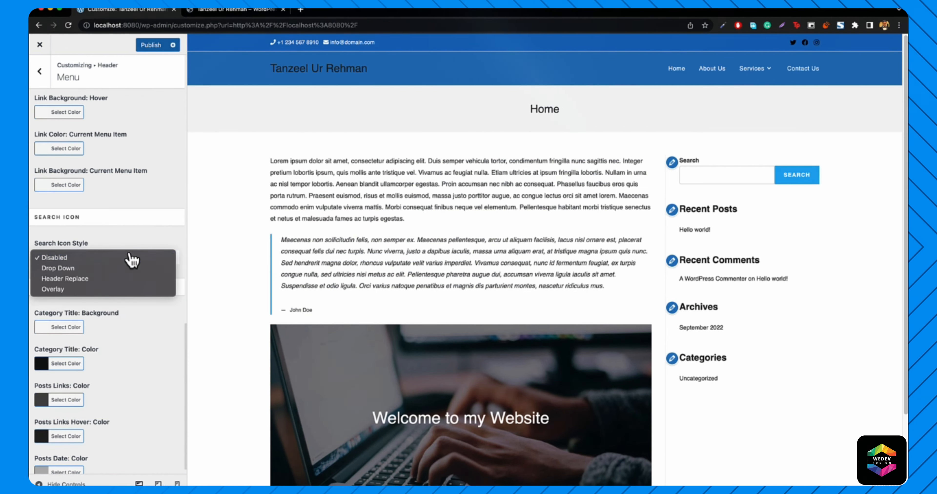
left_click(100, 269)
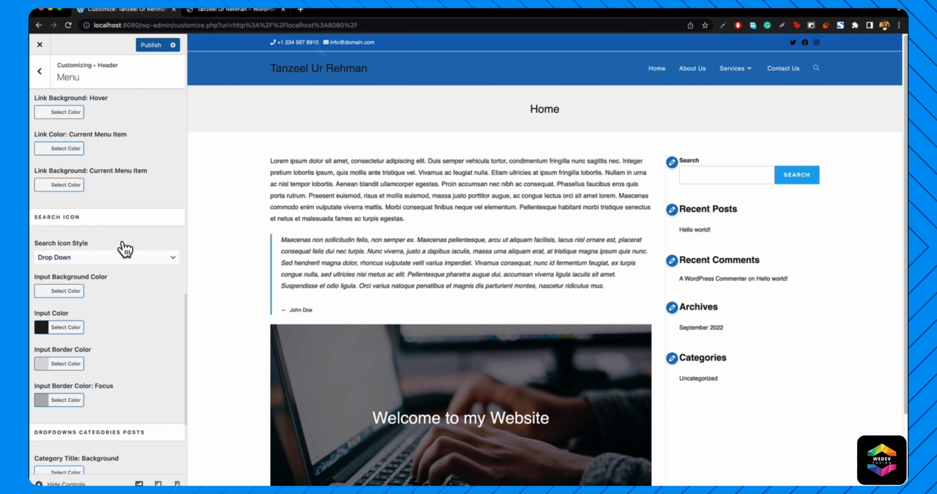
scroll(125, 249, "up", 5)
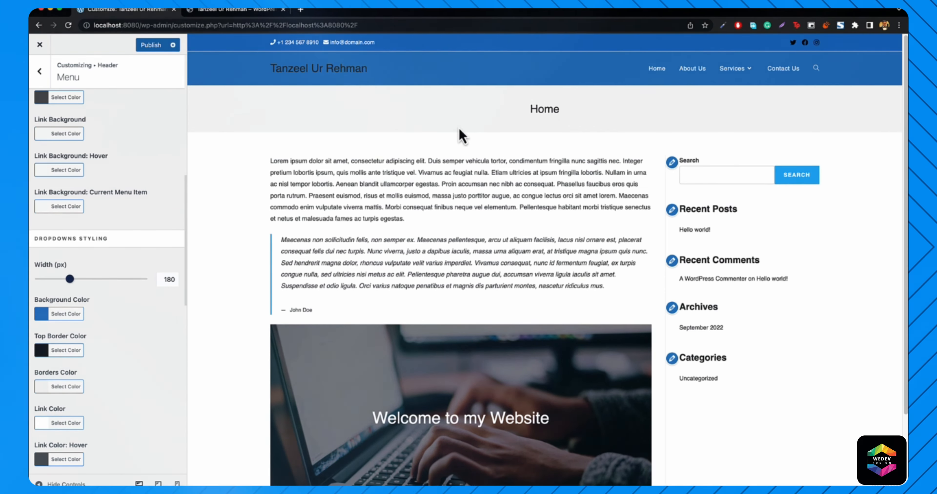
- In Header > Logo, set the logo text colour to white and its hover colour to black (#000000)
scroll(114, 203, "up", 10)
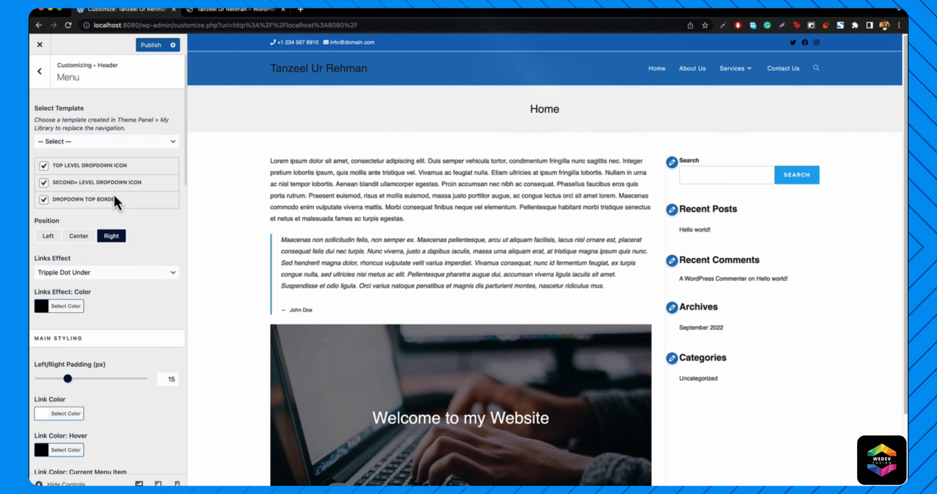
left_click(40, 71)
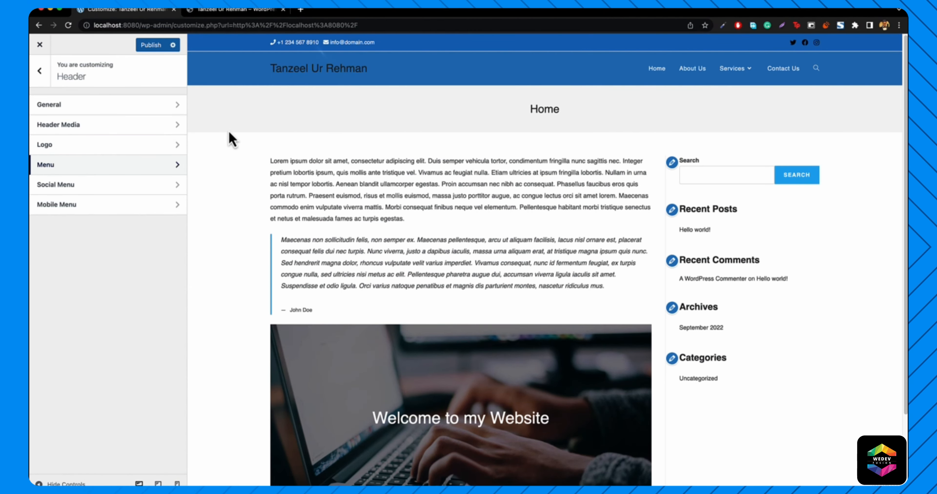
left_click(51, 147)
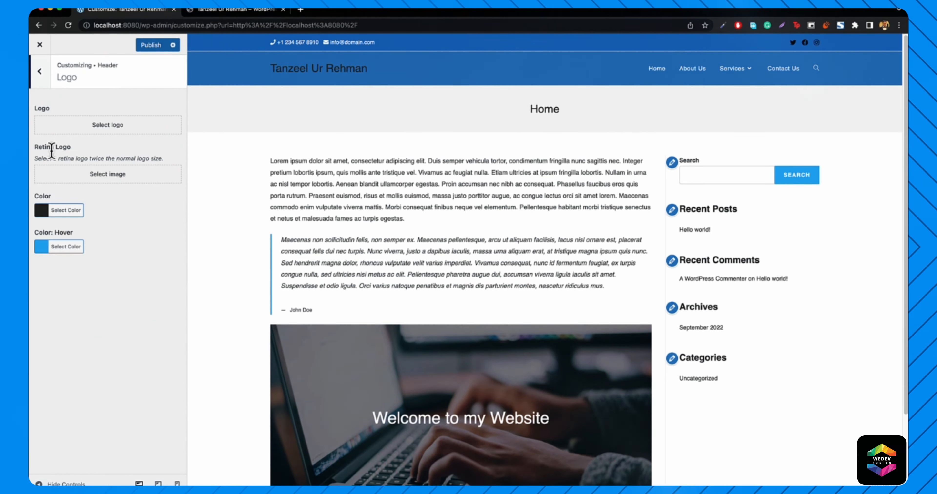
left_click(51, 209)
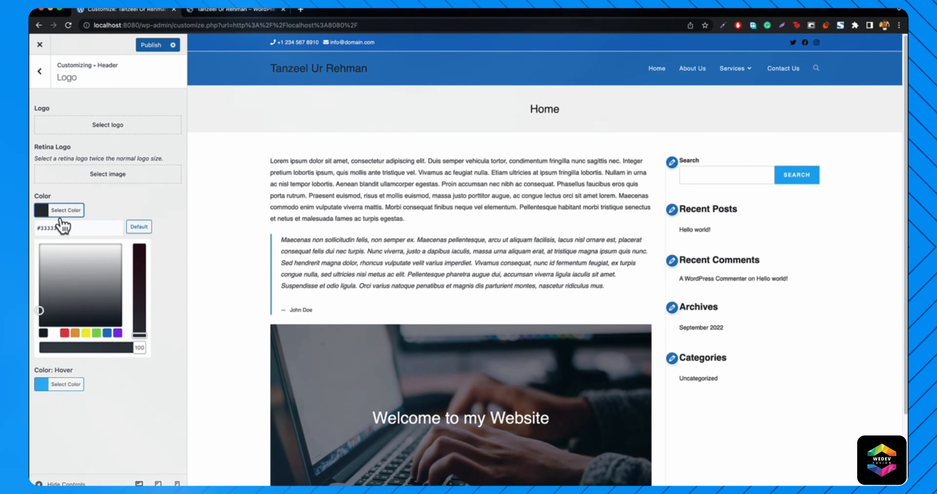
left_click(54, 335)
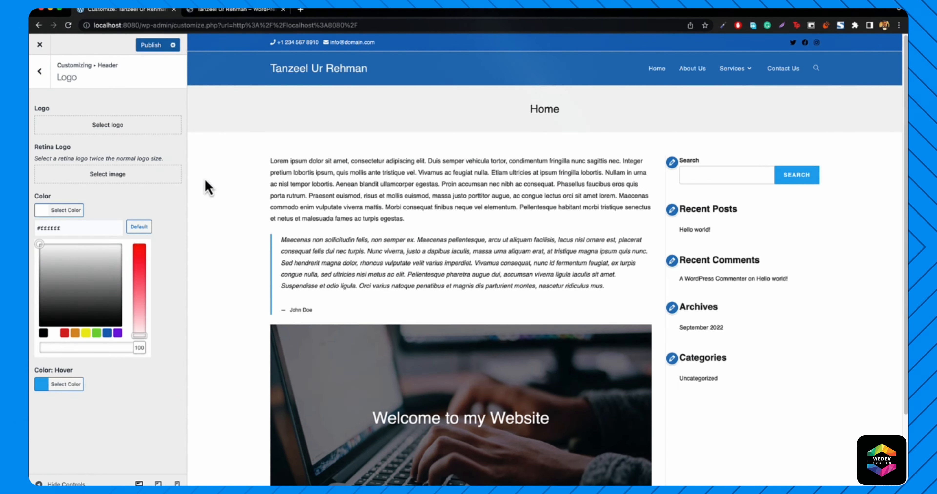
left_click(216, 12)
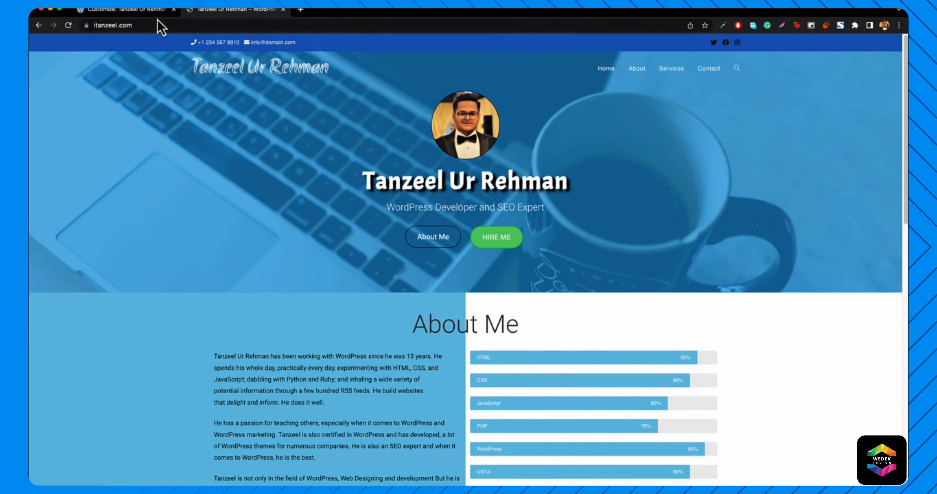
left_click(148, 15)
left_click(56, 385)
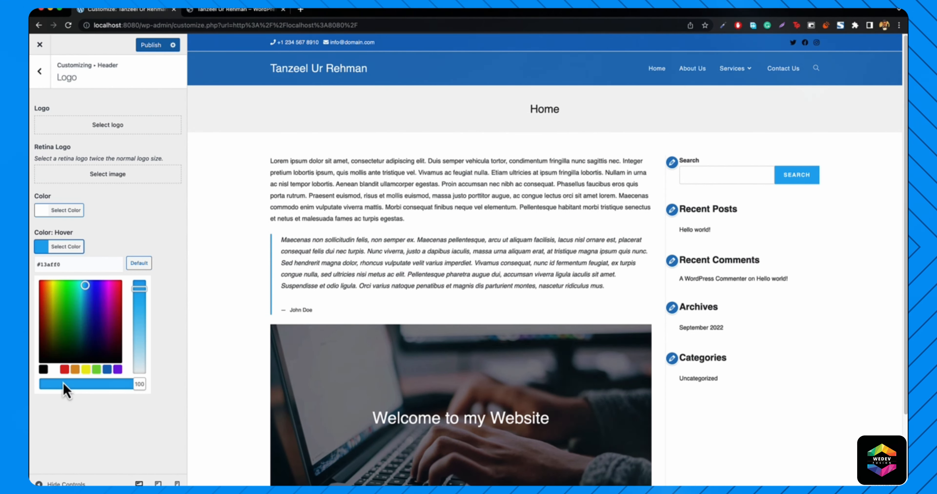
left_click(43, 369)
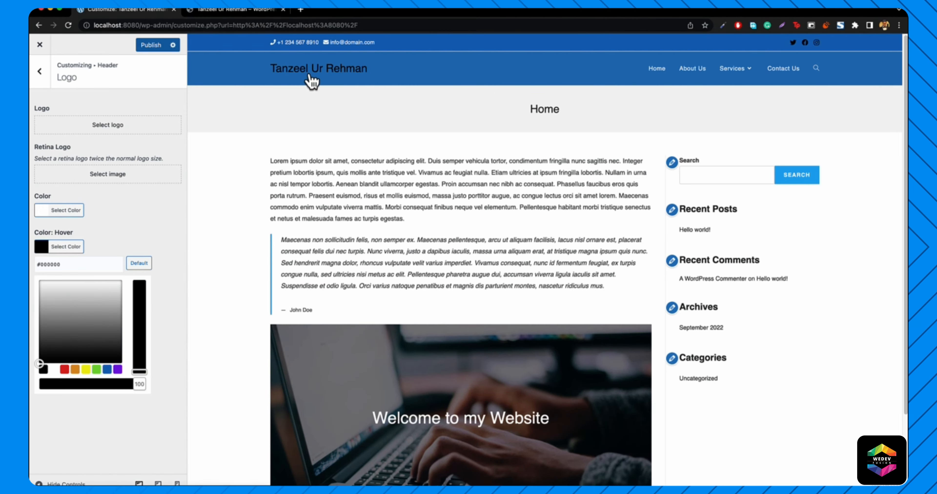
left_click(38, 81)
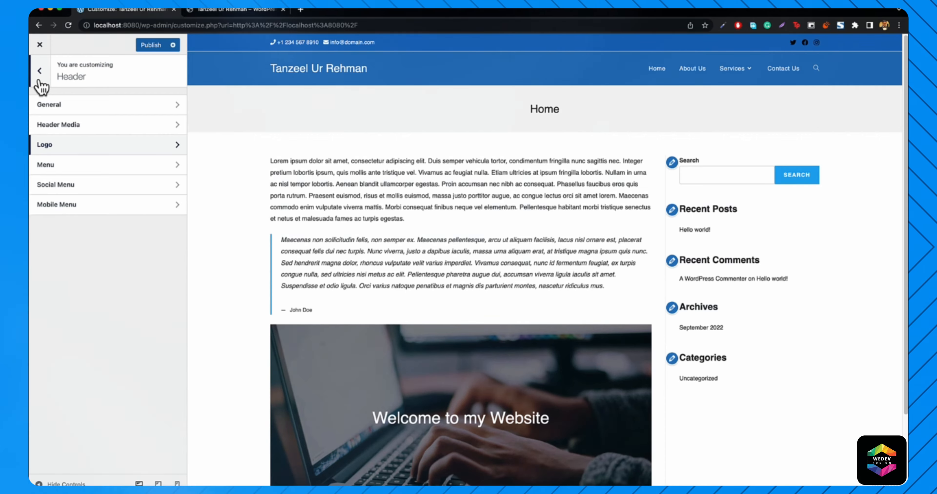
- In Typography > Logo, try Arial and then Aguafina Script as the logo font
left_click(40, 80)
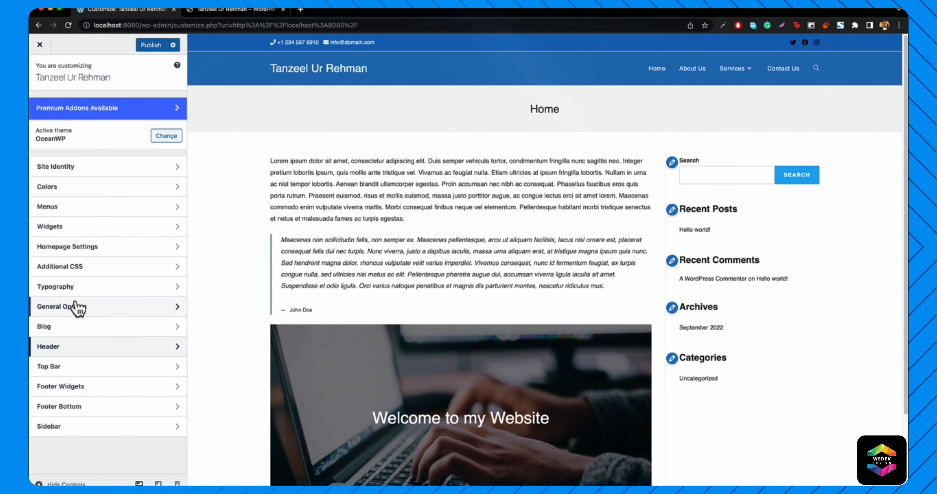
left_click(75, 287)
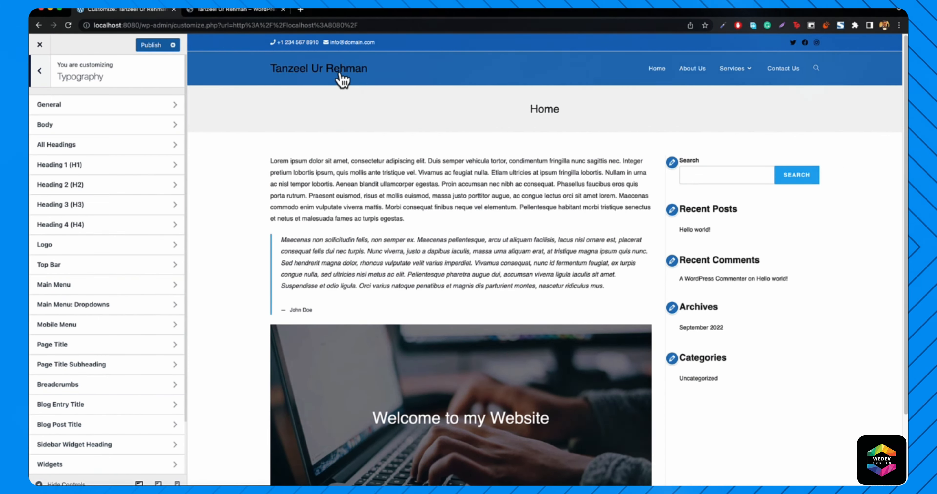
left_click(67, 254)
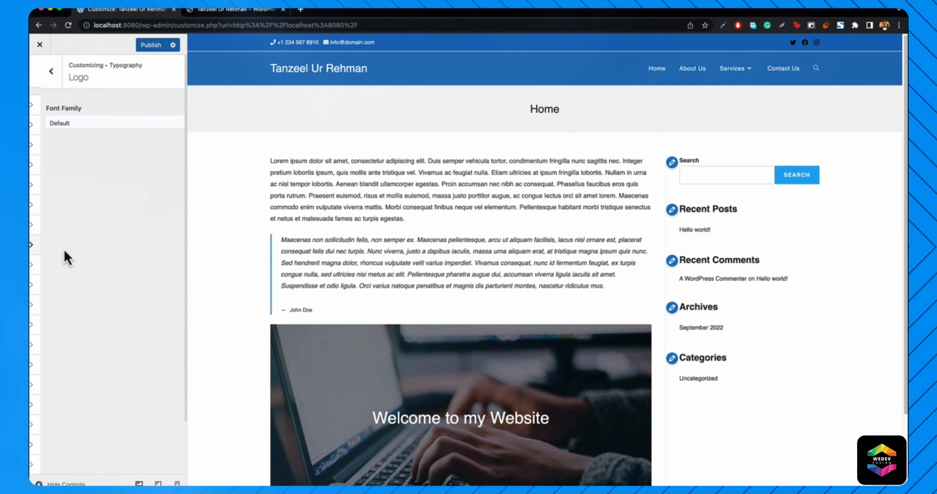
left_click(64, 126)
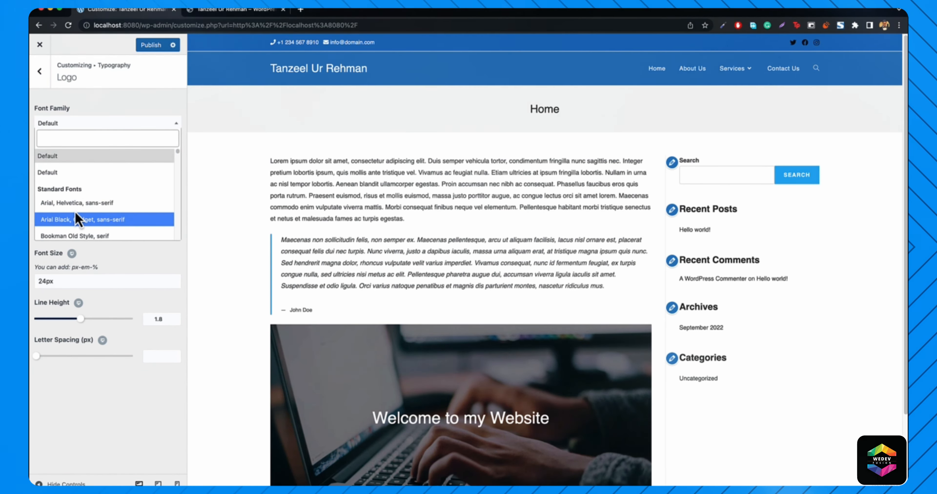
left_click(82, 203)
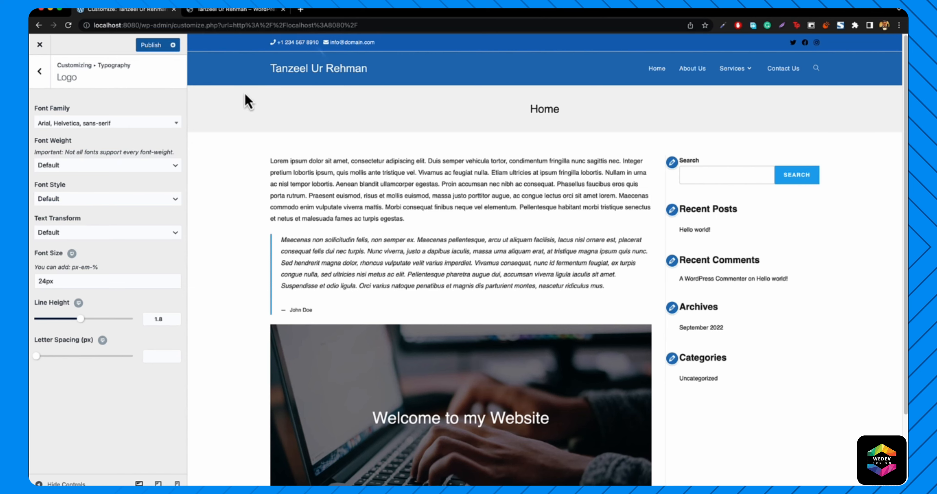
left_click(102, 123)
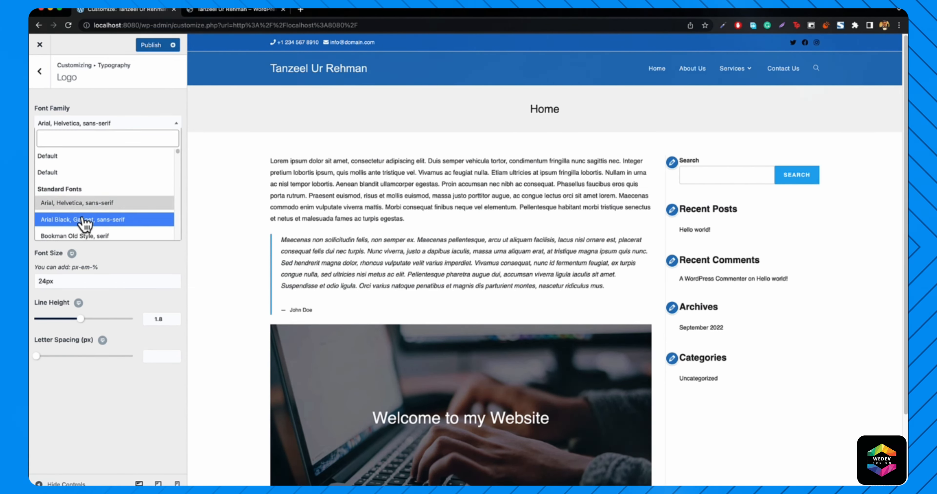
scroll(87, 218, "down", 5)
scroll(88, 226, "down", 10)
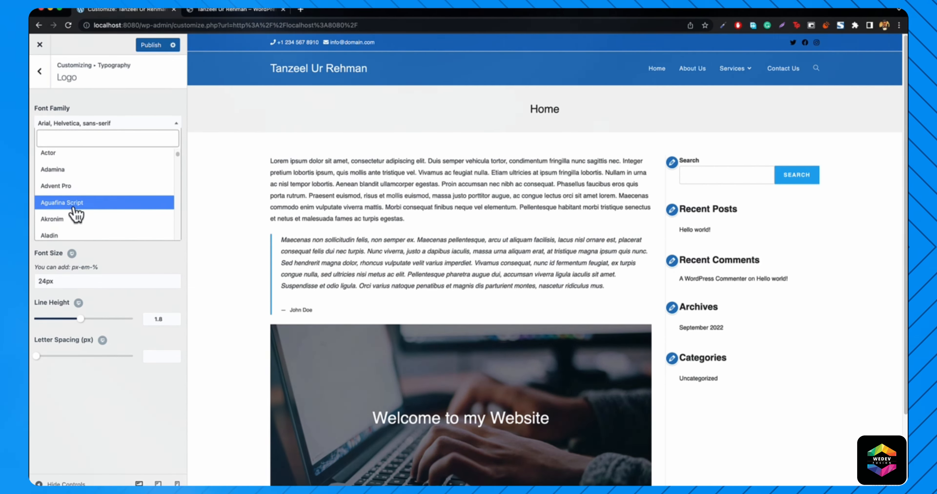
left_click(69, 206)
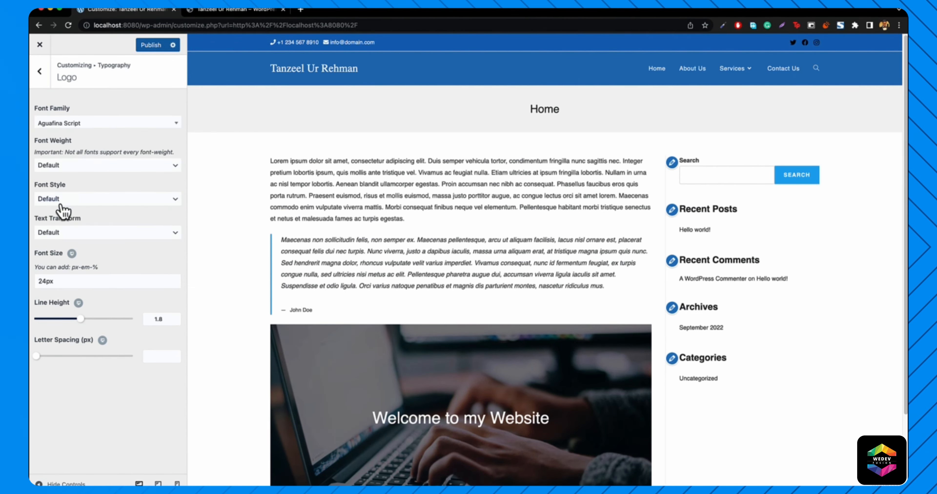
- Search the font list for 'ak' and set the logo font to Akronim
left_click(86, 124)
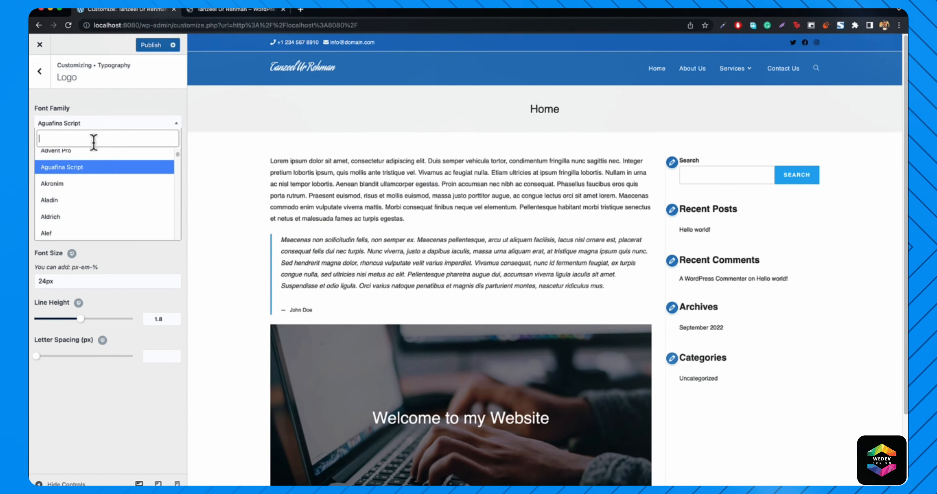
type("akn")
key("BackSpace")
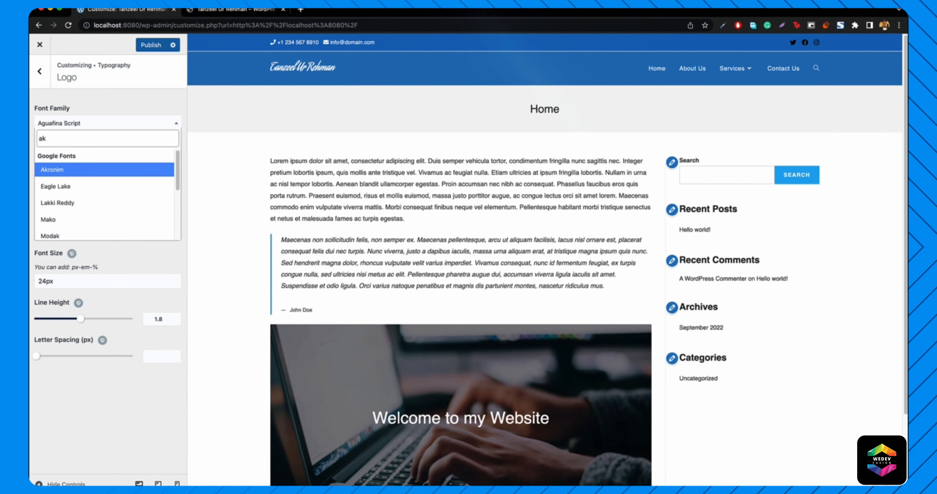
left_click(64, 170)
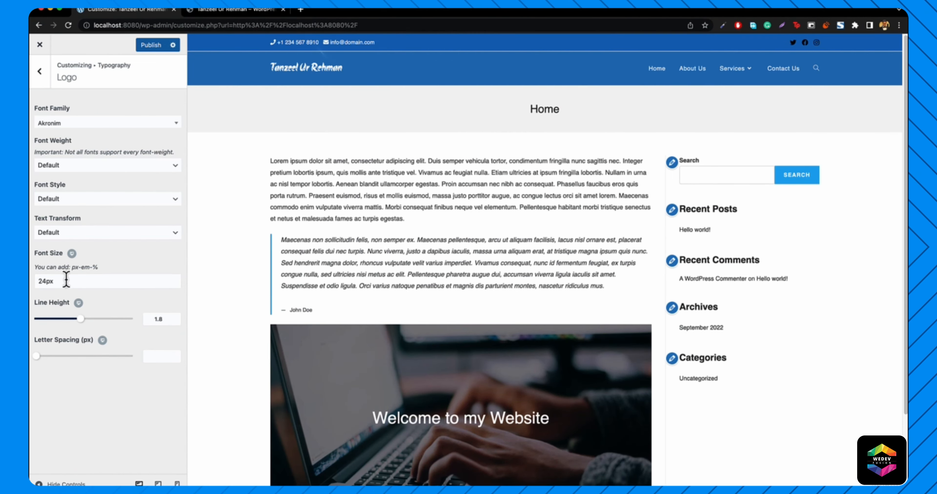
- Set the logo font size to 46px and adjust the line height slider to 1.4
double_click(47, 281)
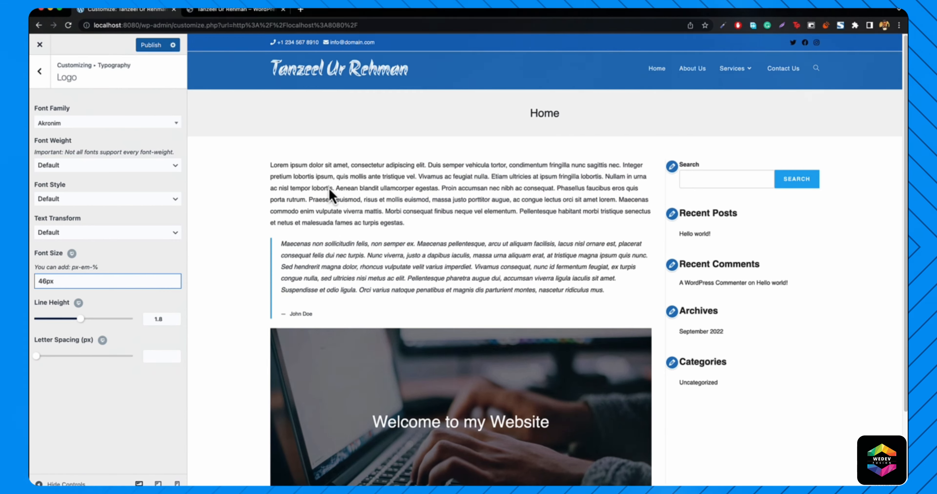
left_click(204, 10)
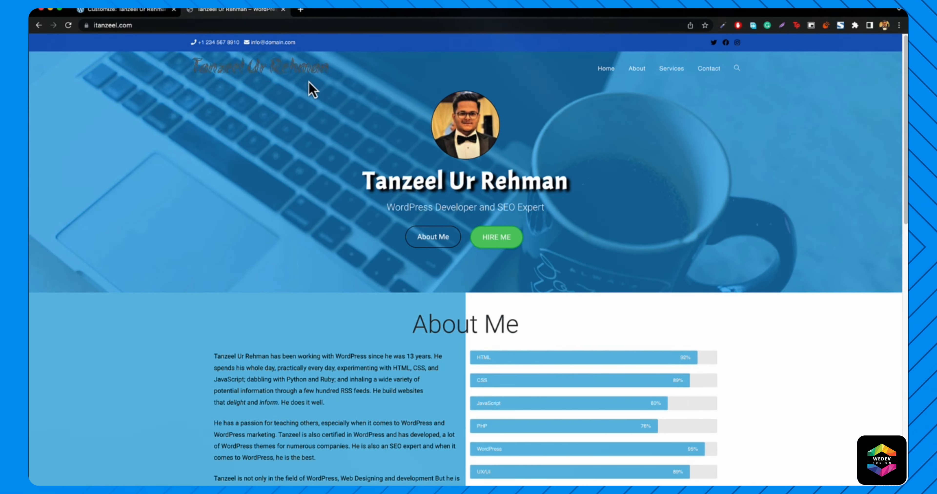
left_click(116, 10)
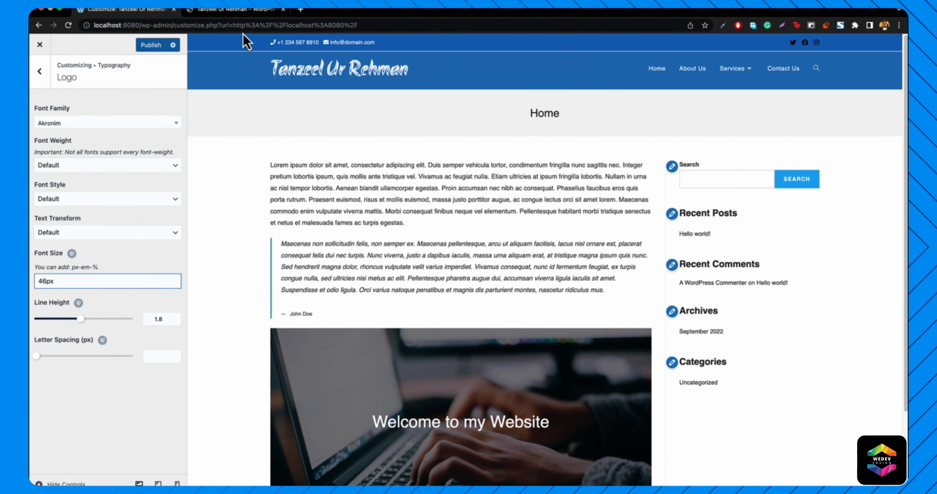
left_click_drag(86, 319, 129, 319)
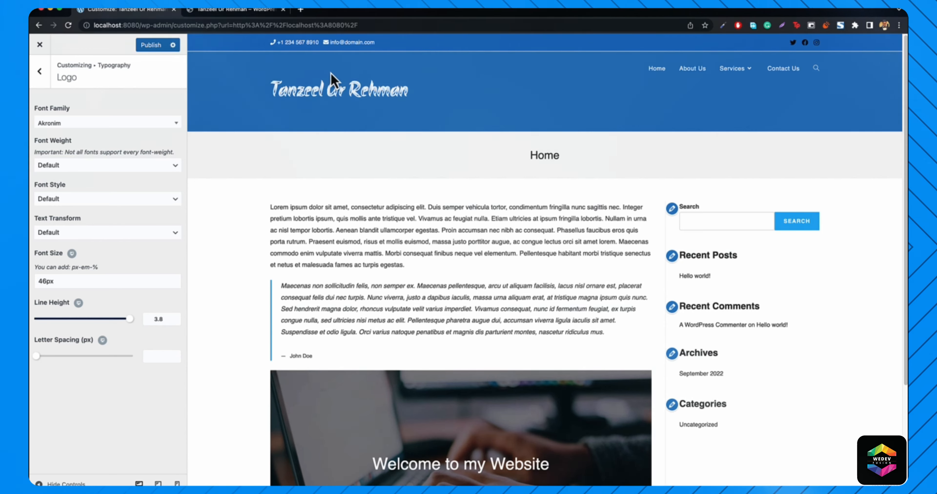
left_click_drag(131, 320, 73, 326)
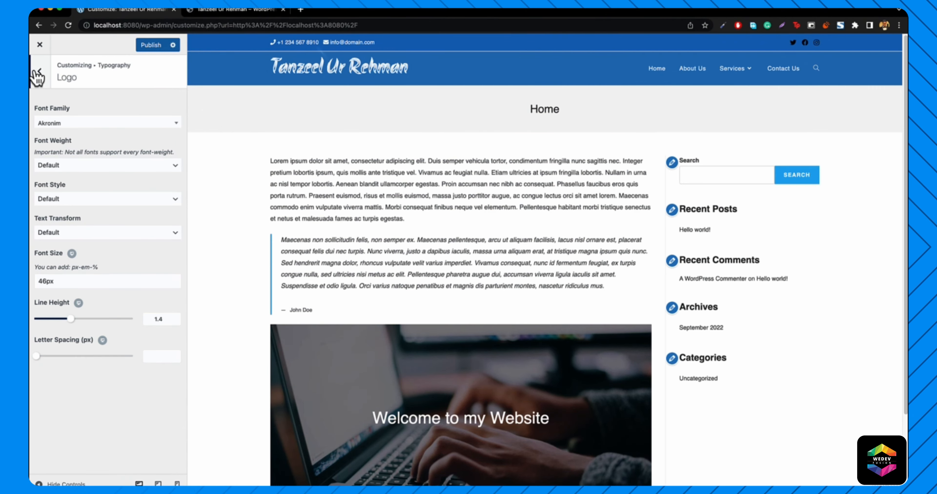
- In Top Bar > General, lower the border colour's opacity to 0 (rgba(241,241,241,0))
left_click(40, 77)
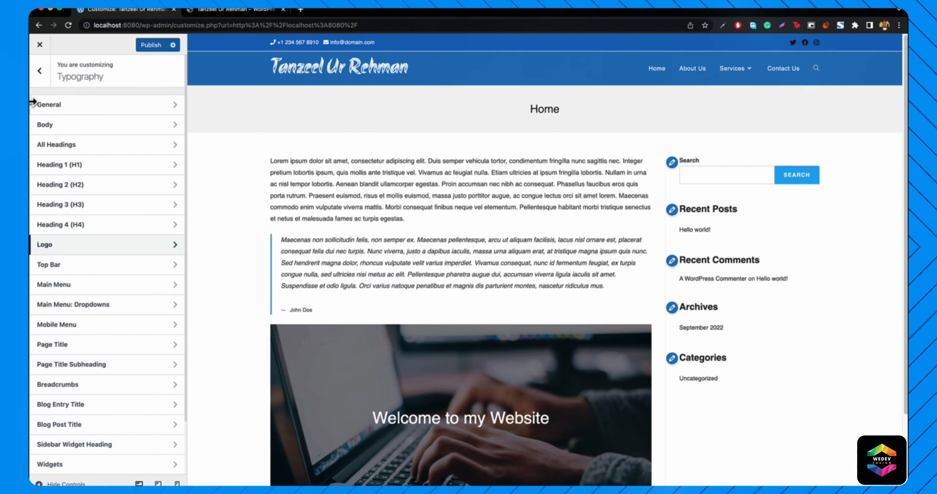
left_click(41, 75)
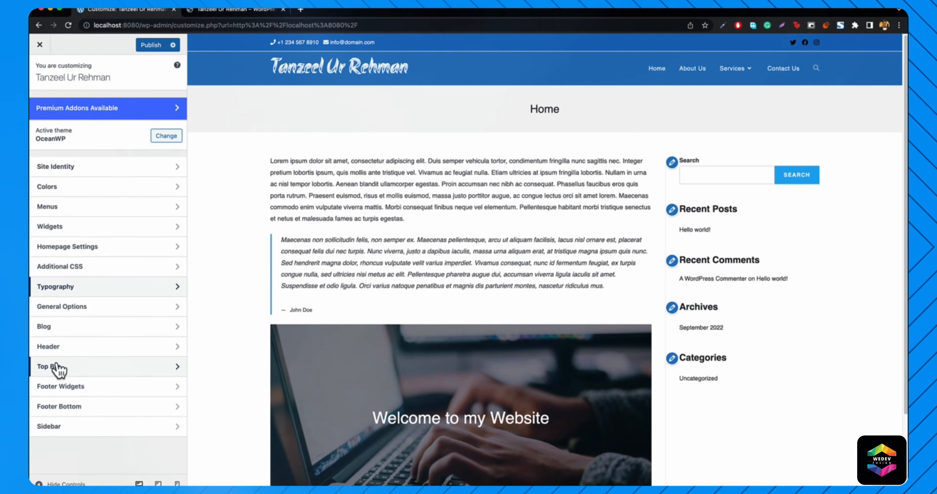
left_click(66, 368)
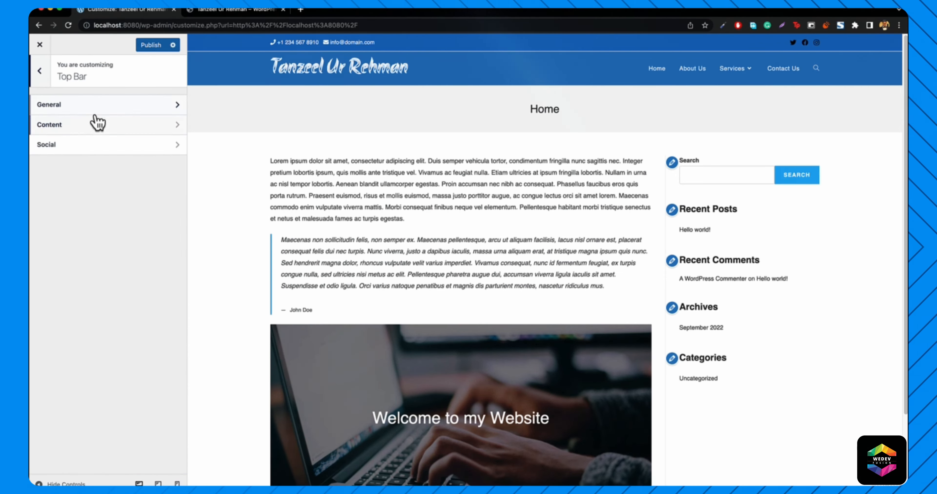
left_click(101, 109)
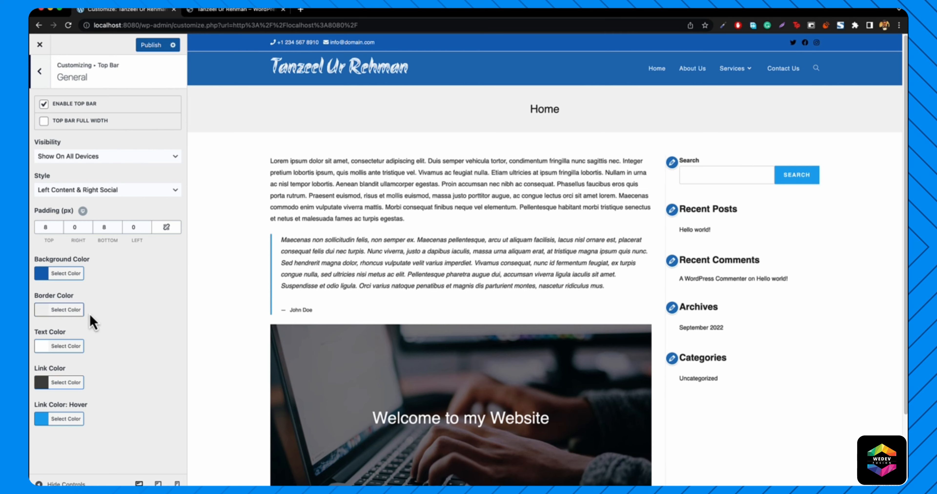
left_click(54, 311)
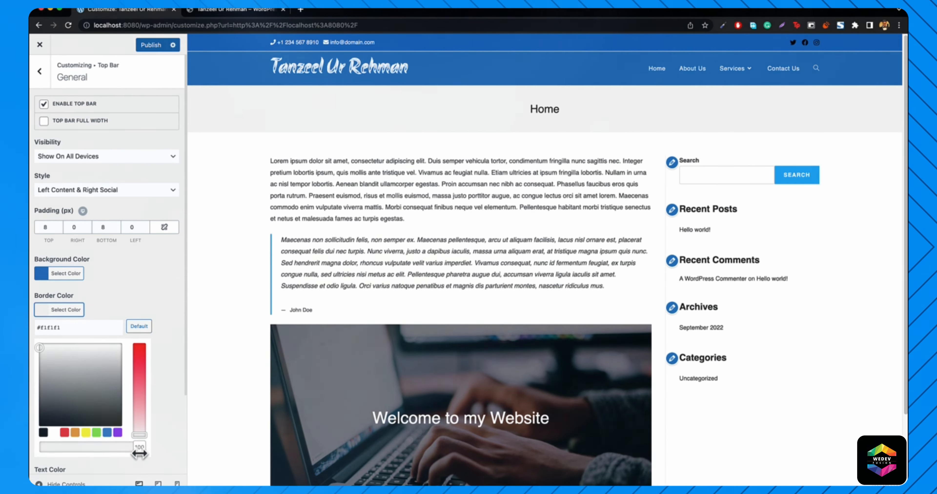
left_click_drag(139, 447, 62, 451)
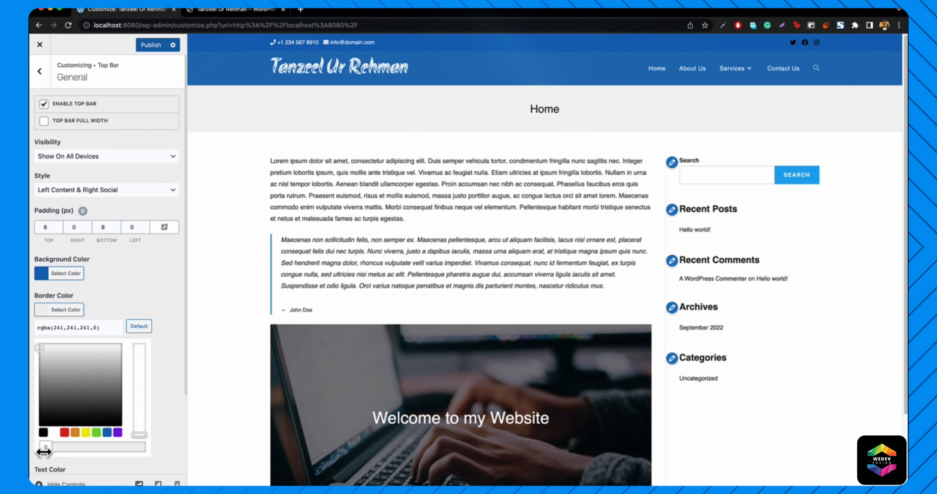
left_click(31, 457)
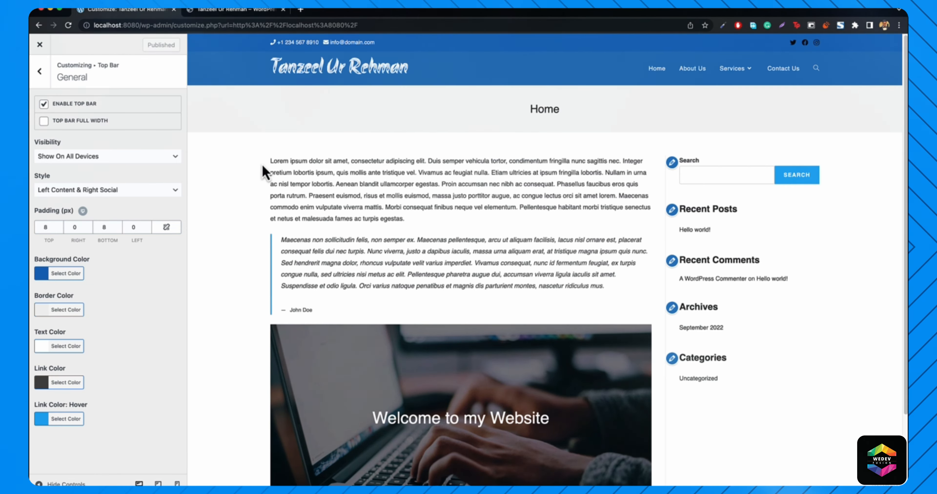
scroll(288, 211, "down", 3)
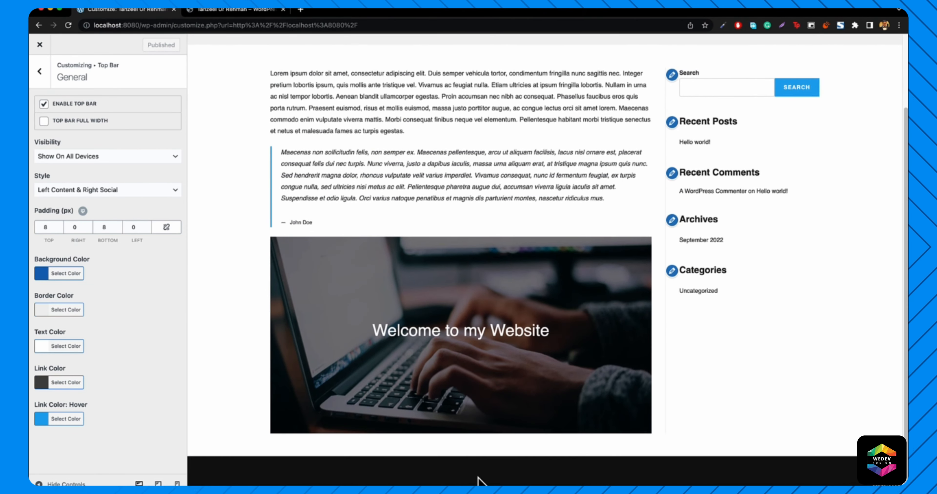
scroll(498, 459, "down", 1)
scroll(433, 386, "up", 3)
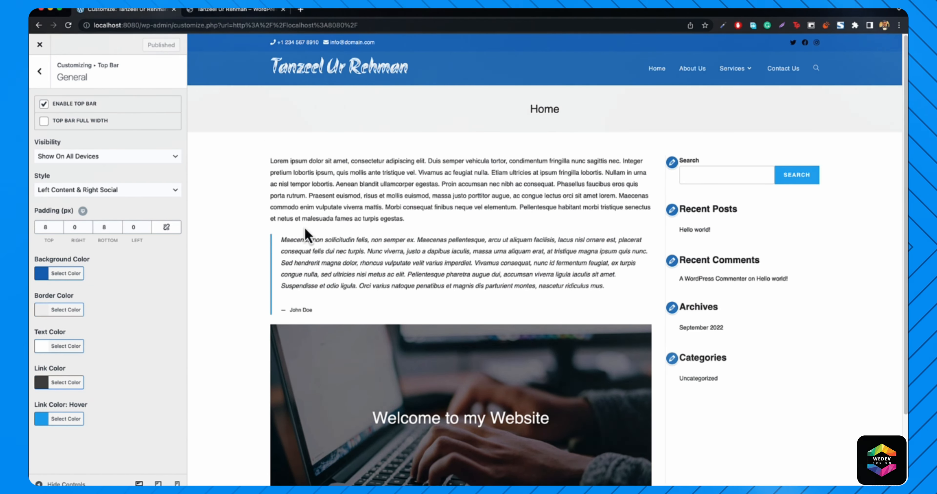
scroll(307, 235, "down", 3)
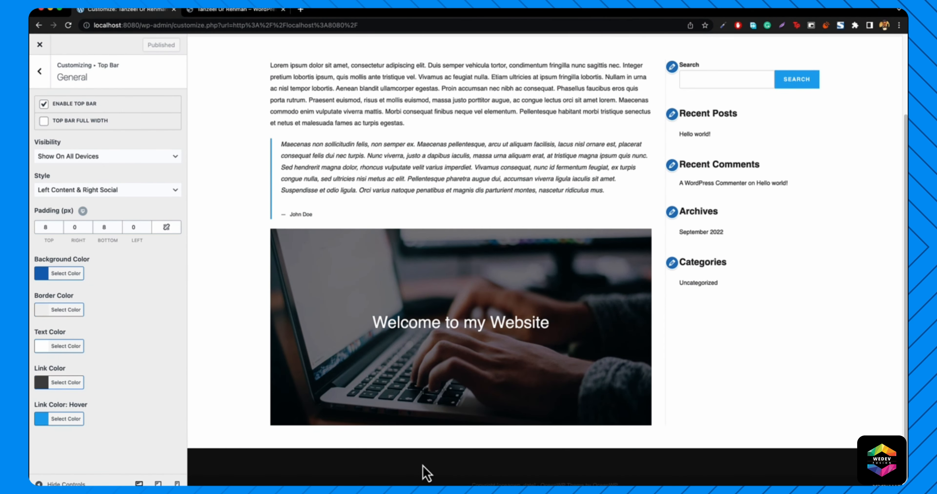
left_click(229, 11)
scroll(454, 342, "down", 10)
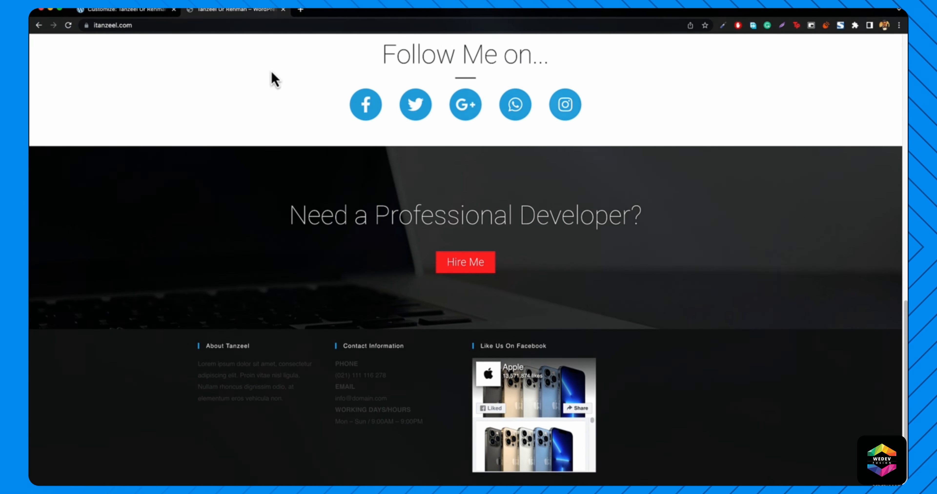
left_click(138, 11)
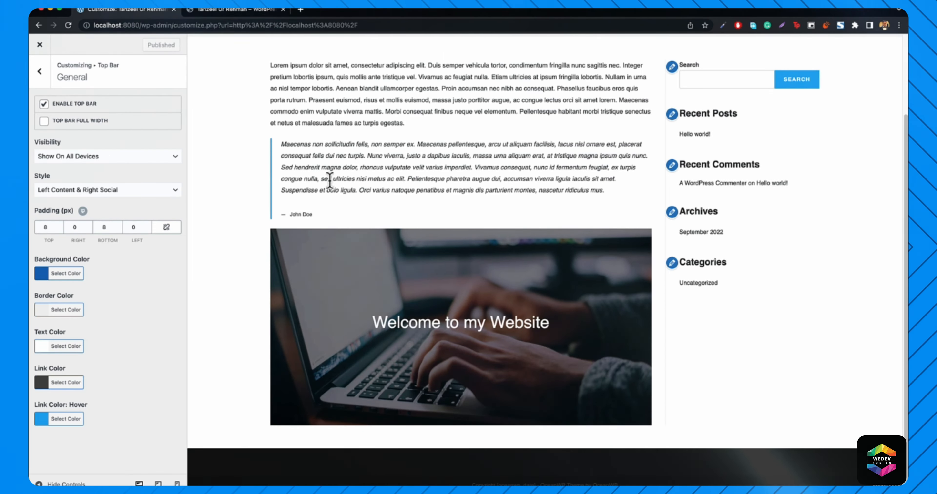
scroll(329, 181, "up", 3)
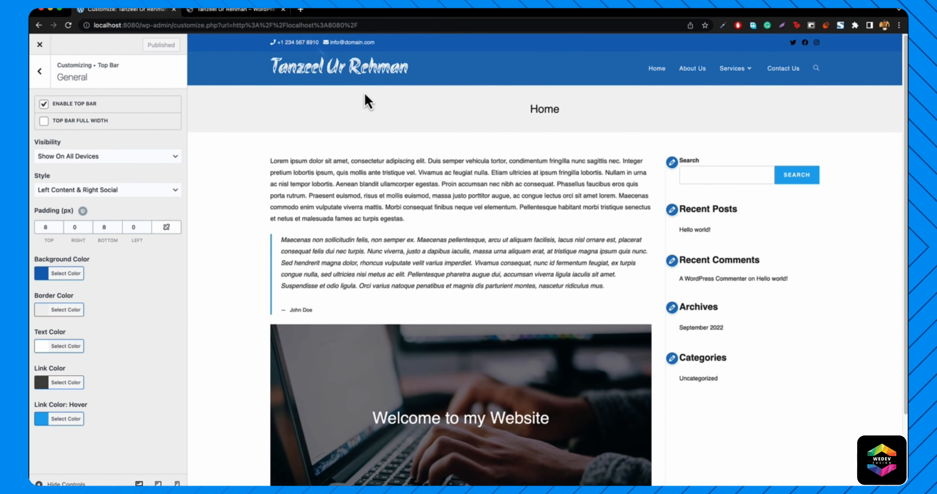
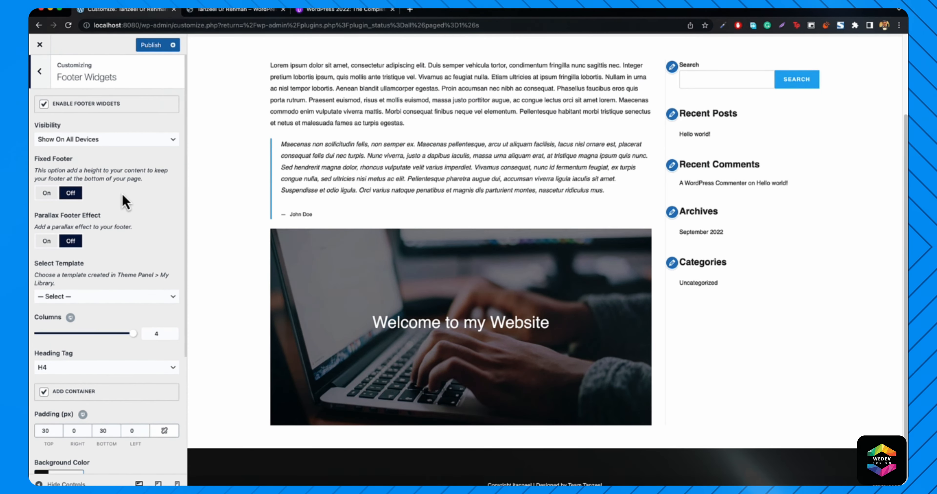
- Drag the Footer Widgets Columns slider to 3 and compare it with the live site's footer
scroll(123, 198, "down", 5)
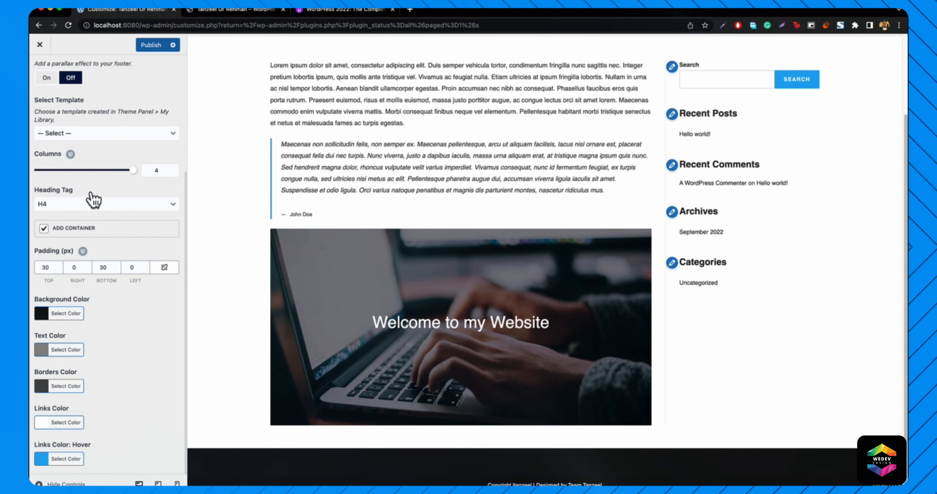
left_click_drag(125, 172, 104, 178)
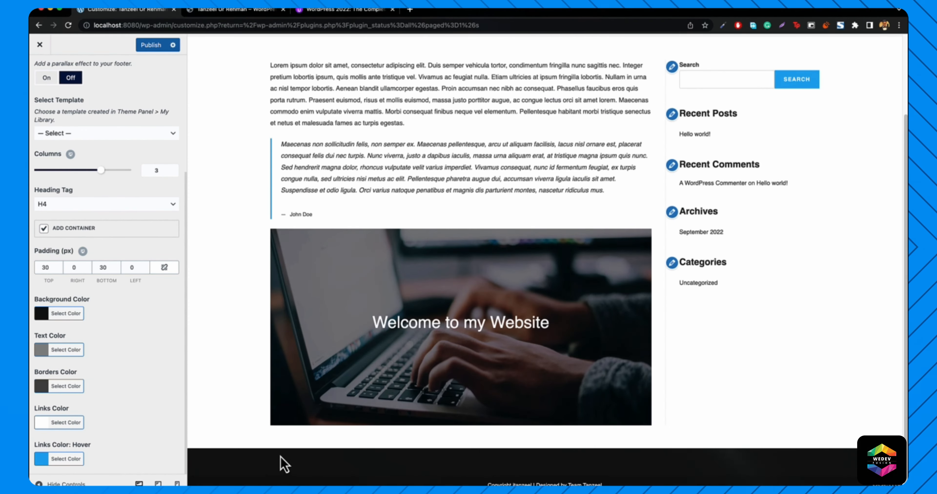
left_click(232, 11)
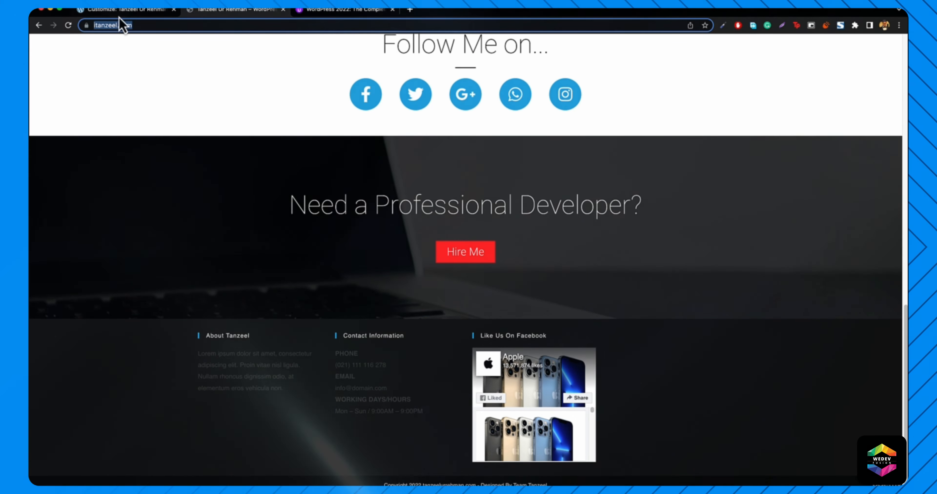
left_click(125, 10)
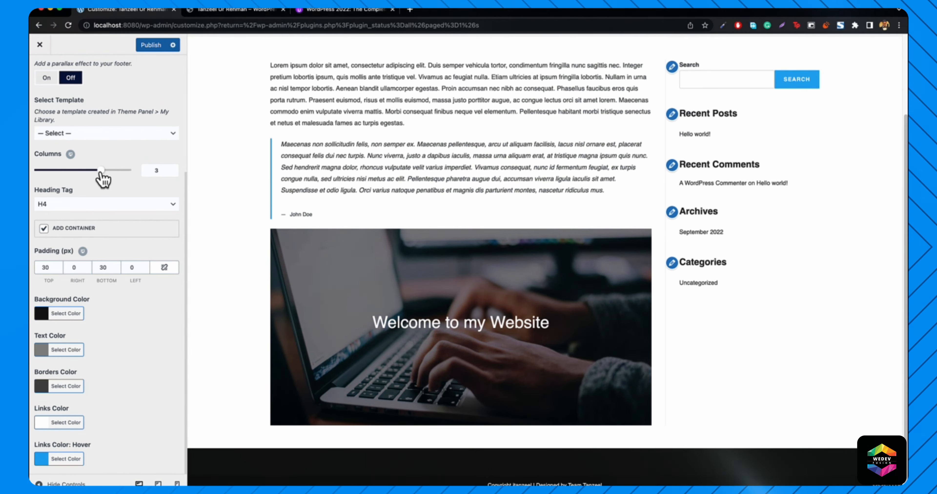
scroll(145, 182, "up", 2)
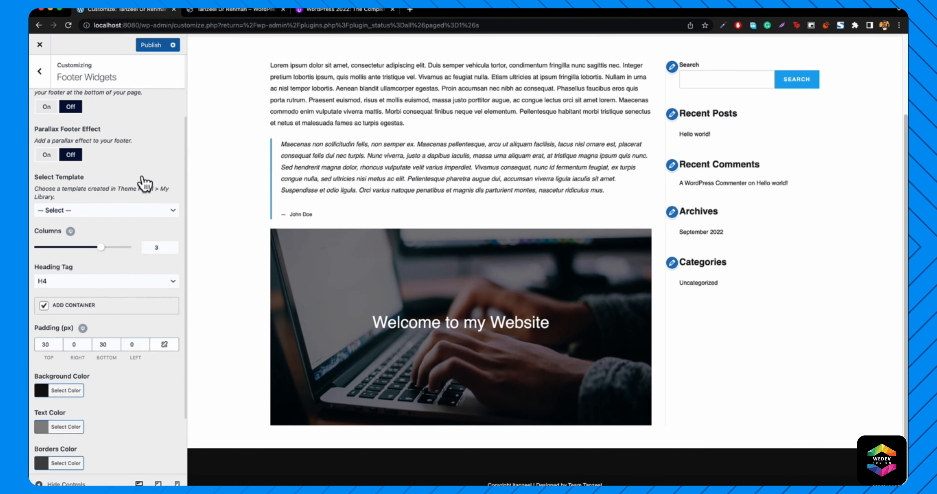
scroll(145, 183, "up", 2)
left_click(37, 71)
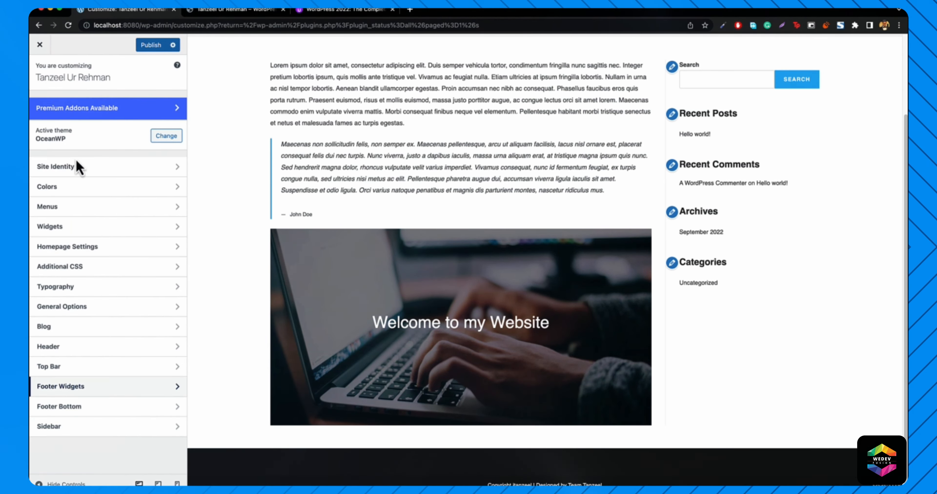
- Add a Text widget to Footer 1 titled with an About heading naming the site owner
left_click(68, 232)
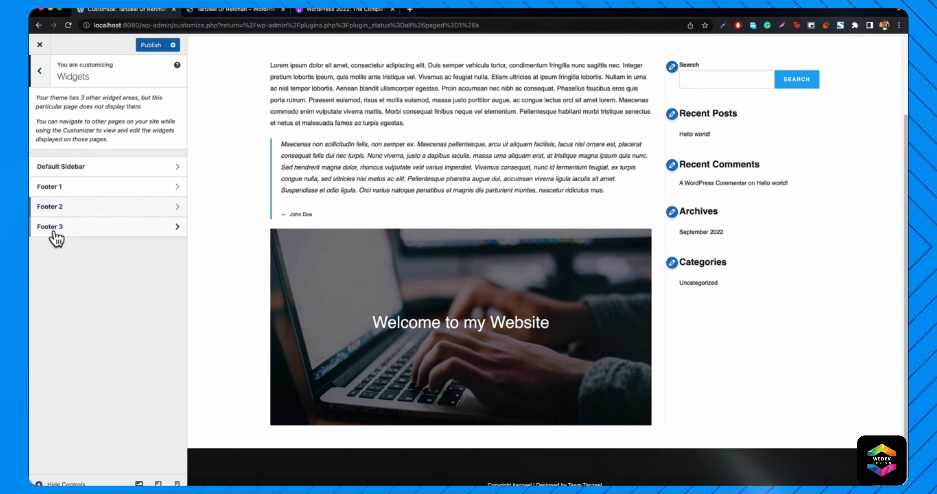
left_click(62, 187)
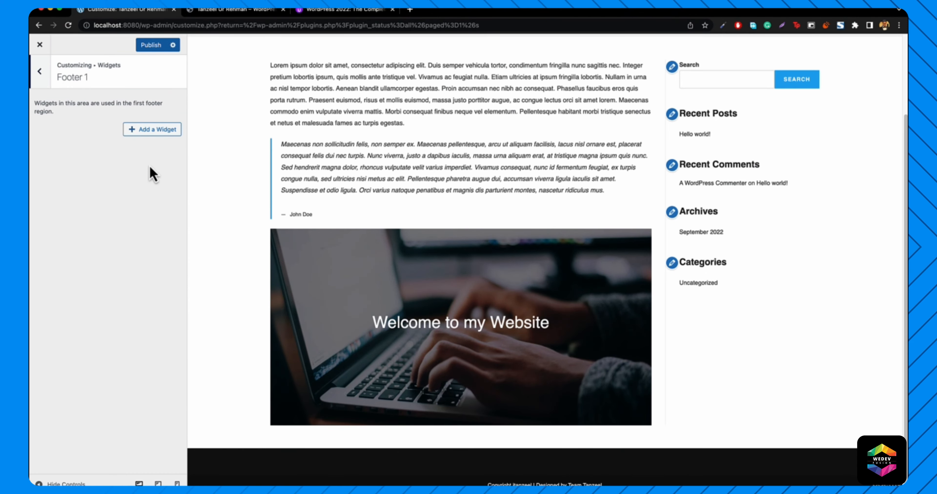
left_click(159, 132)
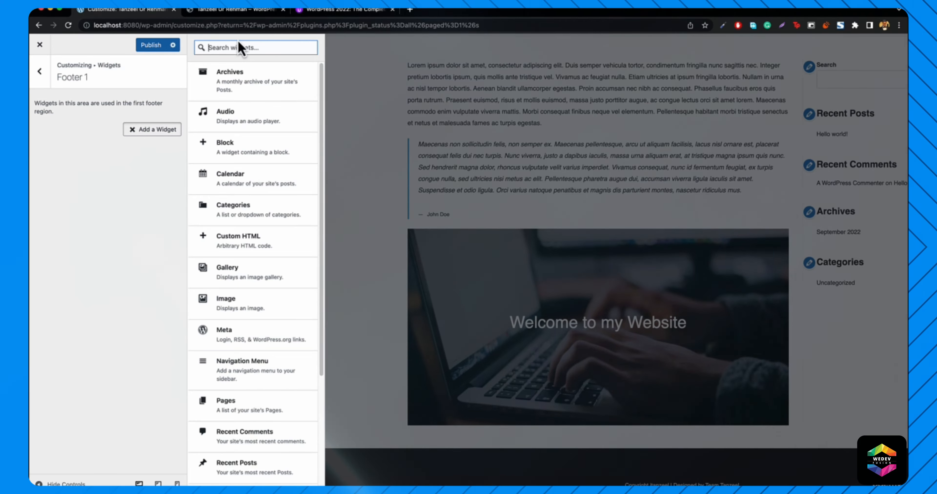
type("text")
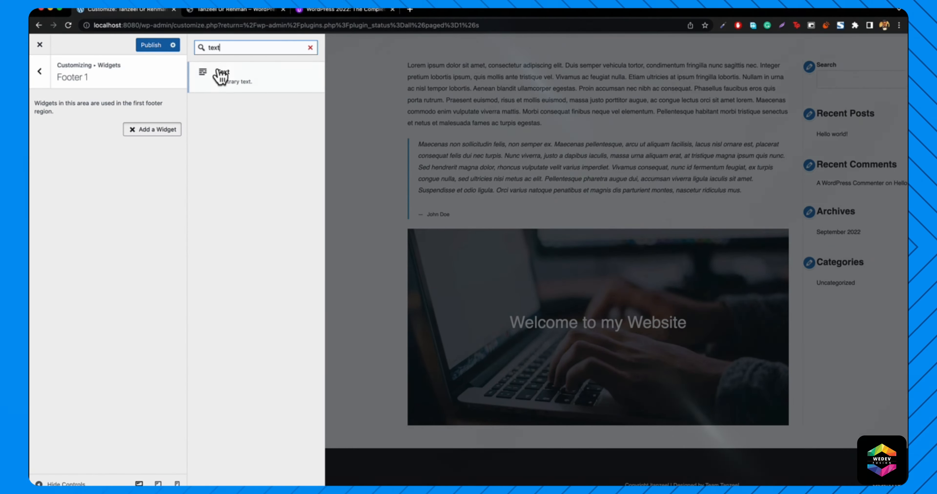
left_click(238, 90)
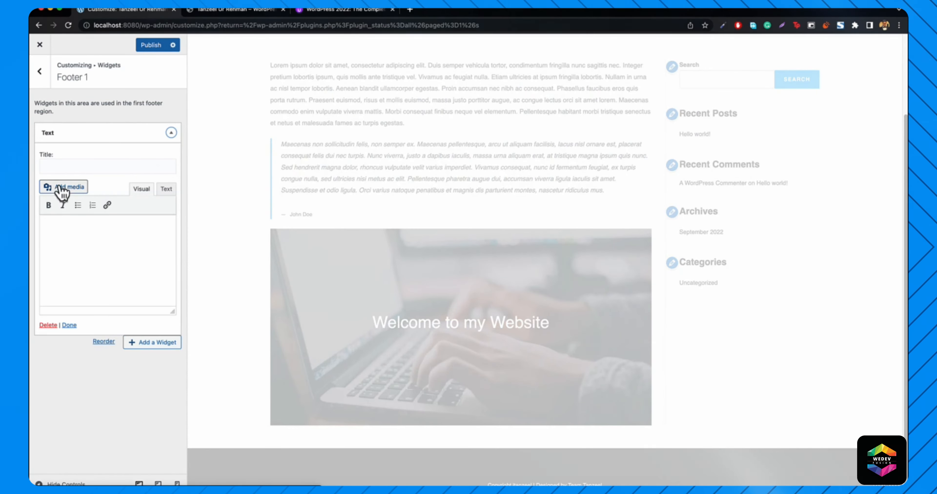
left_click(224, 14)
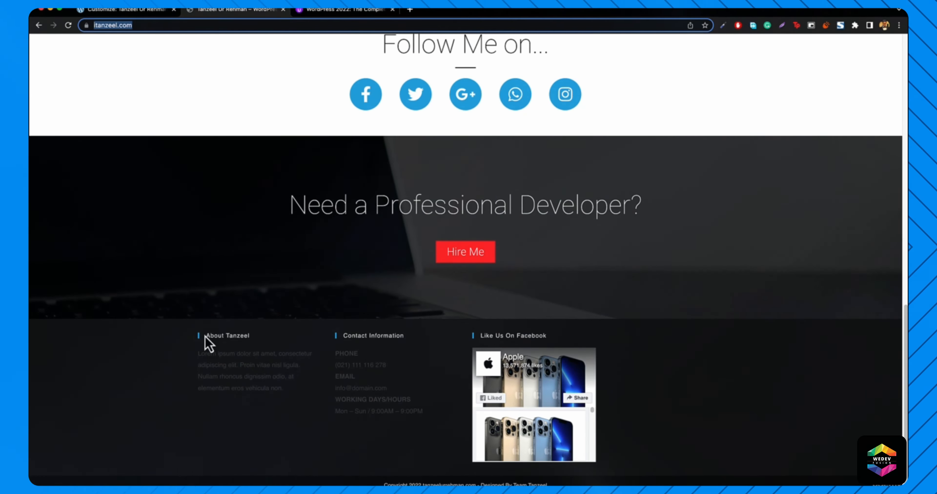
left_click_drag(205, 336, 266, 335)
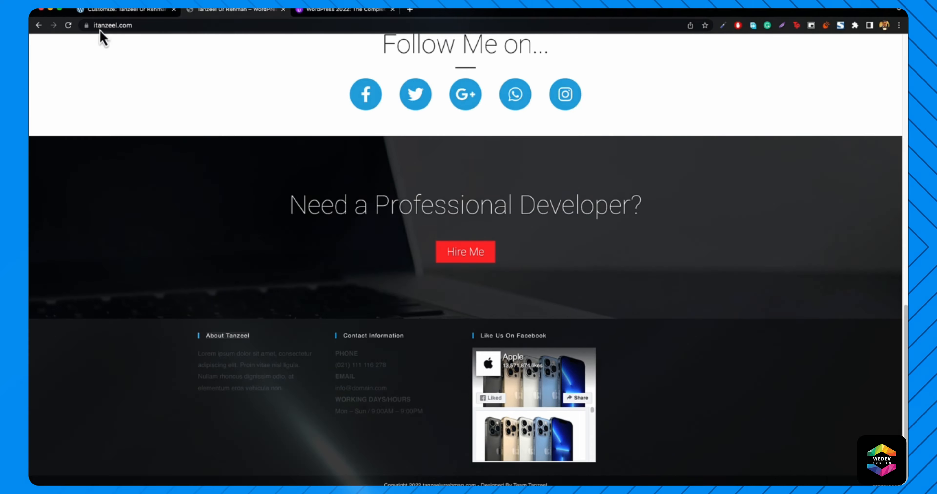
left_click(149, 10)
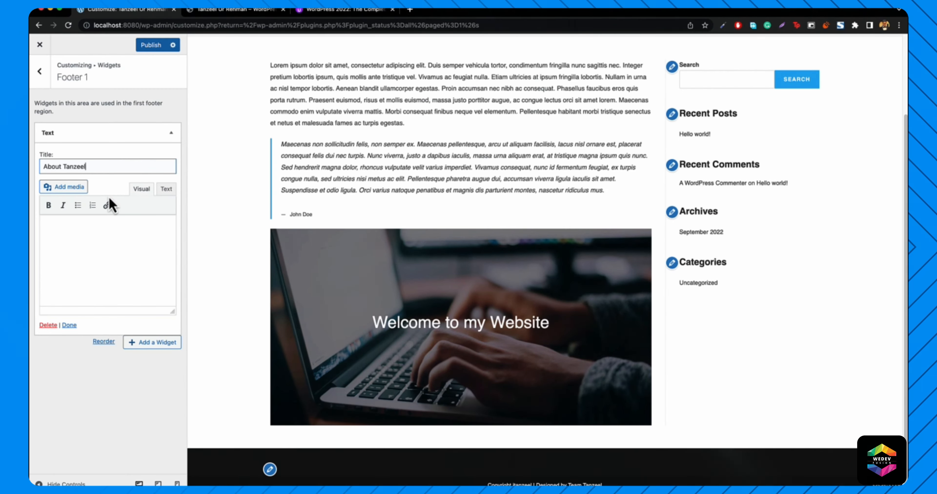
left_click(104, 263)
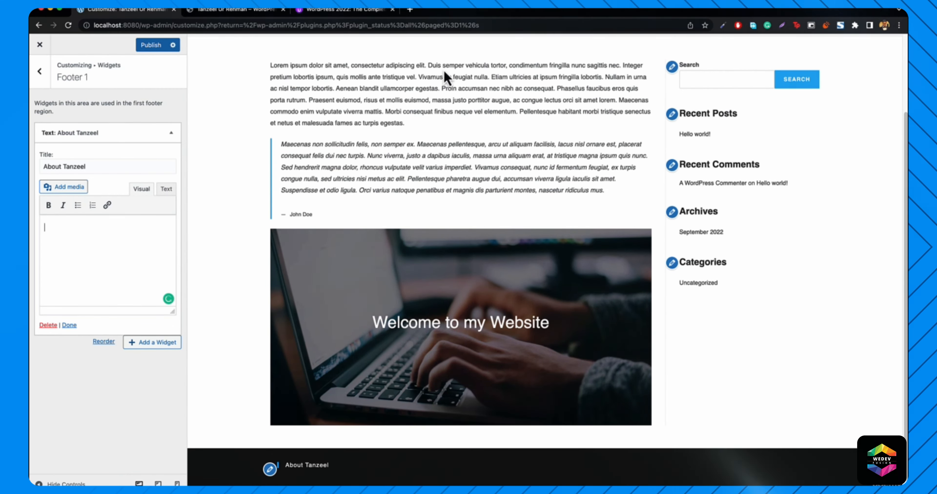
- Generate Lorem ipsum on lipsum.com and copy the first paragraph
left_click(410, 10)
type("lips")
key("Return")
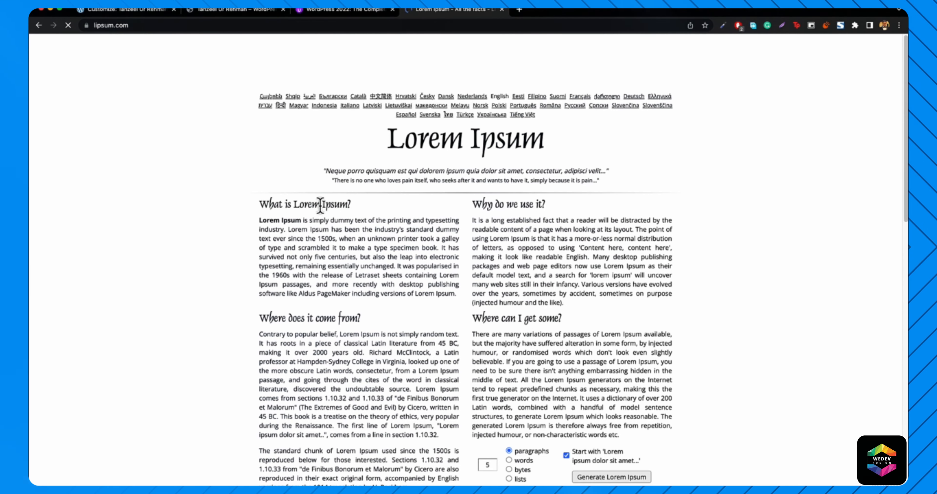
left_click(614, 477)
left_click_drag(260, 207, 615, 255)
key("super+c")
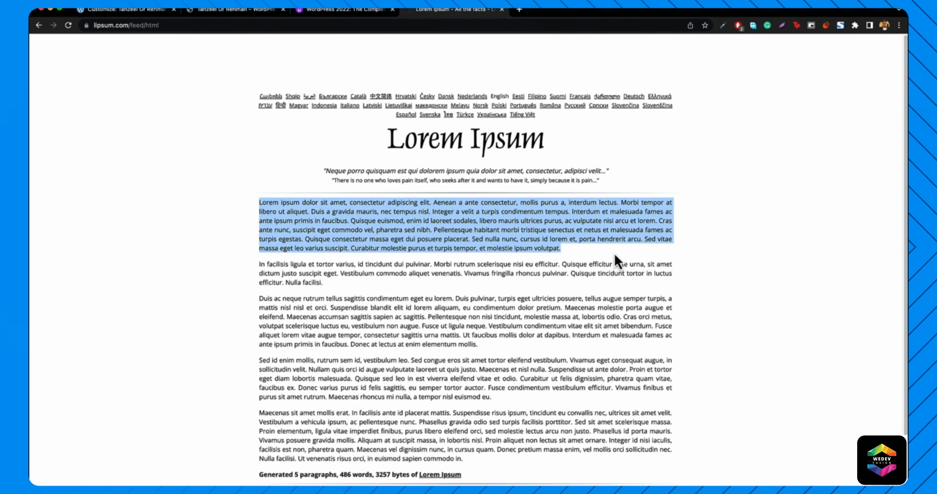
- Paste the paragraph into the widget body and trim it after 'pharetra sed nibh'
left_click(124, 16)
left_click(96, 274)
key("super+v")
scroll(304, 360, "down", 1)
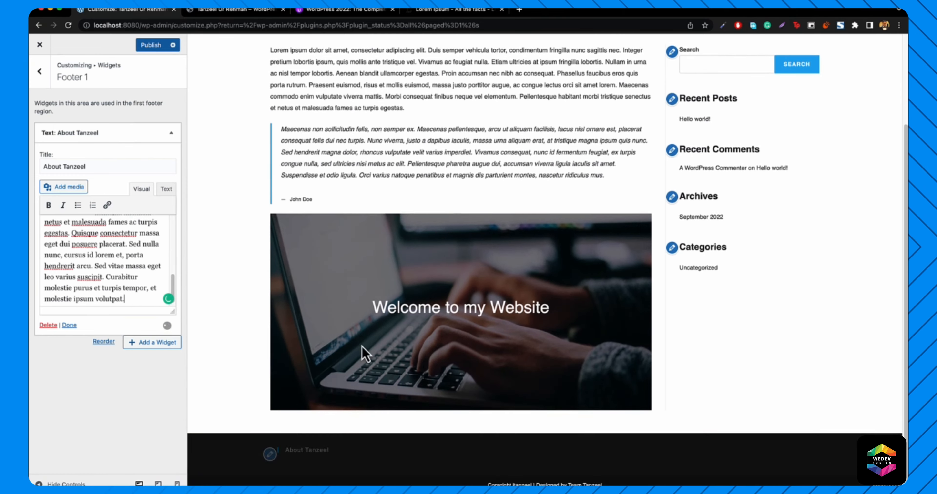
scroll(367, 411, "down", 5)
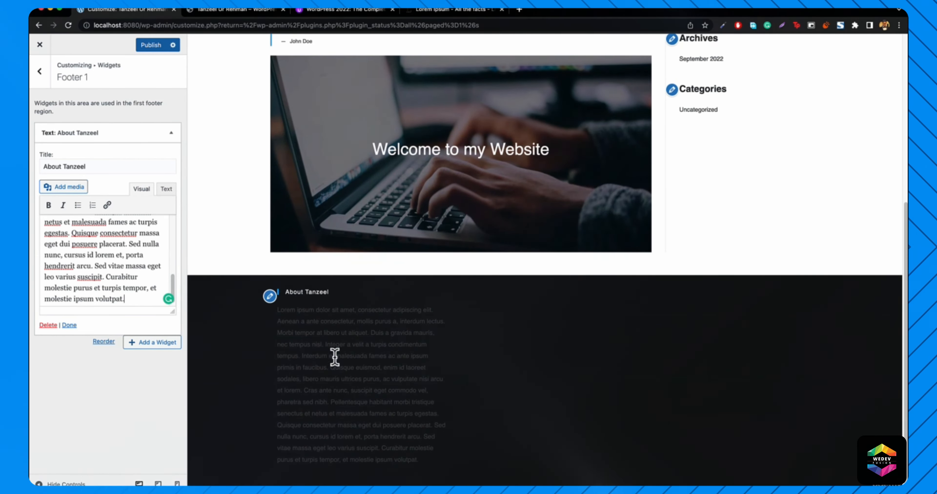
scroll(104, 257, "up", 2)
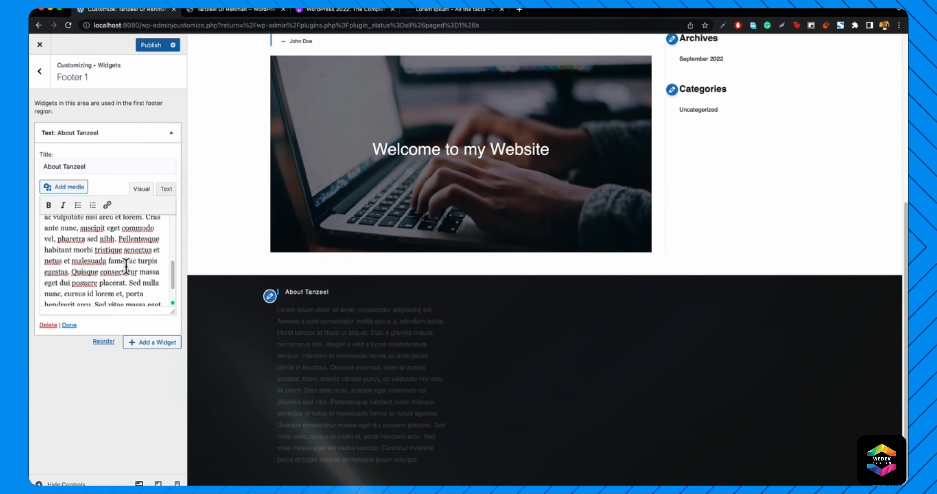
left_click_drag(118, 243, 150, 342)
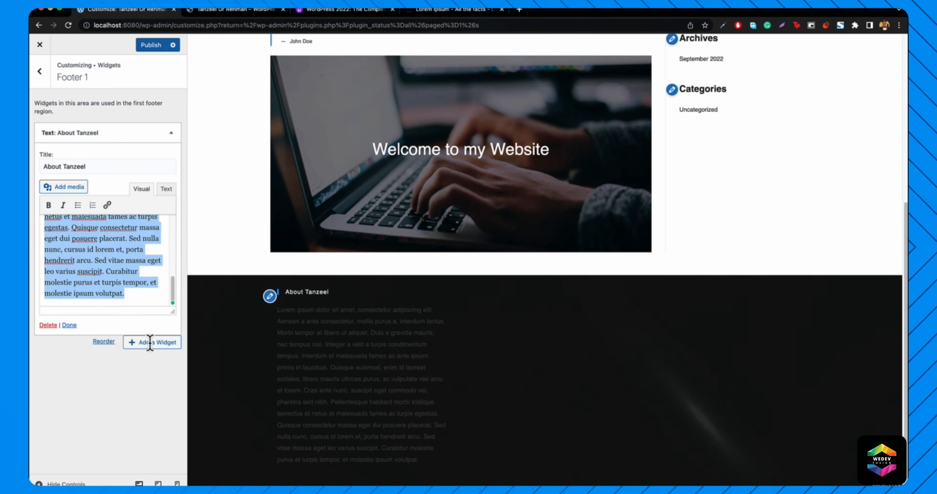
key("BackSpace")
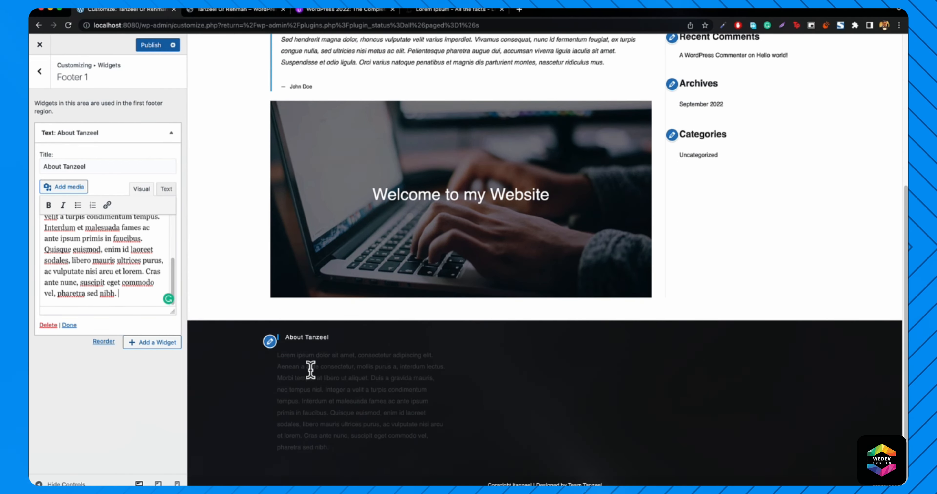
left_click(37, 75)
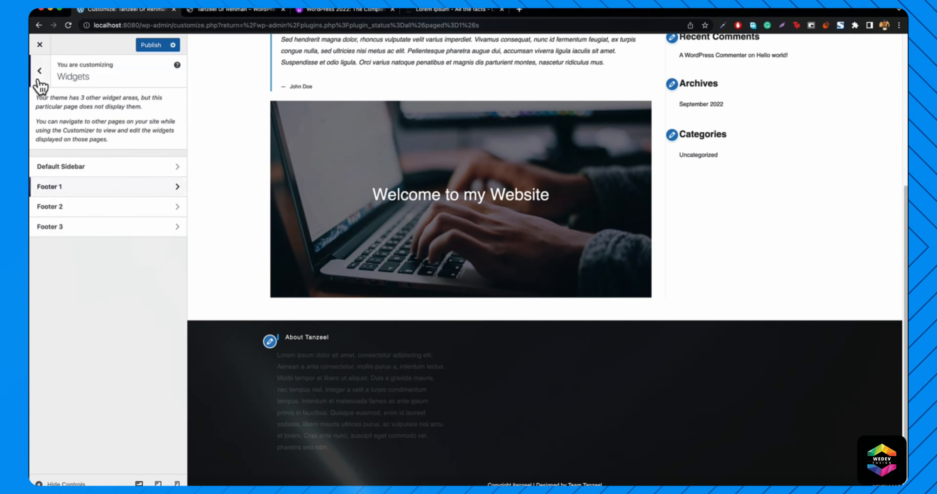
- Add a Text widget titled 'Contact Information' to Footer 2
left_click(83, 210)
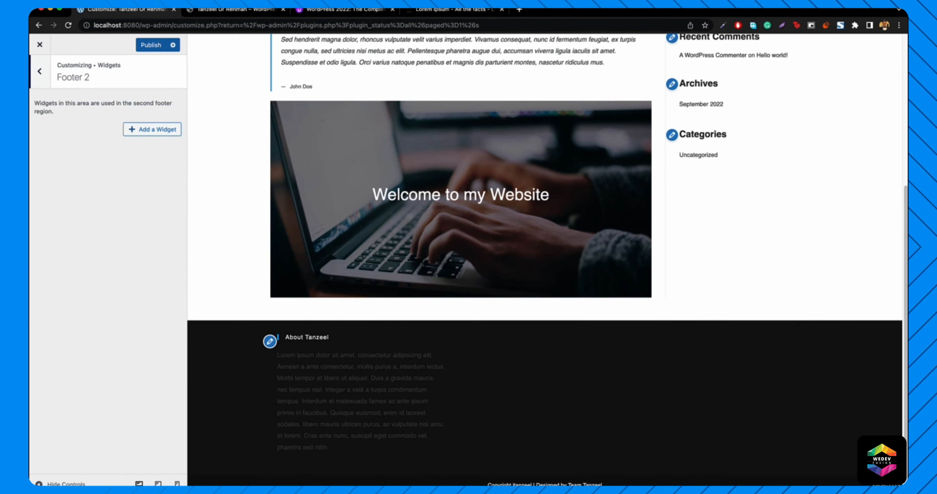
left_click(143, 138)
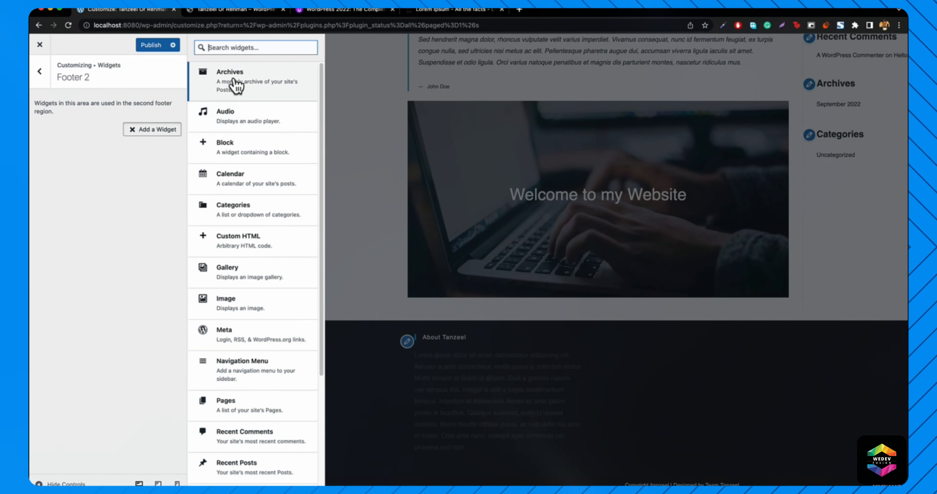
type("text")
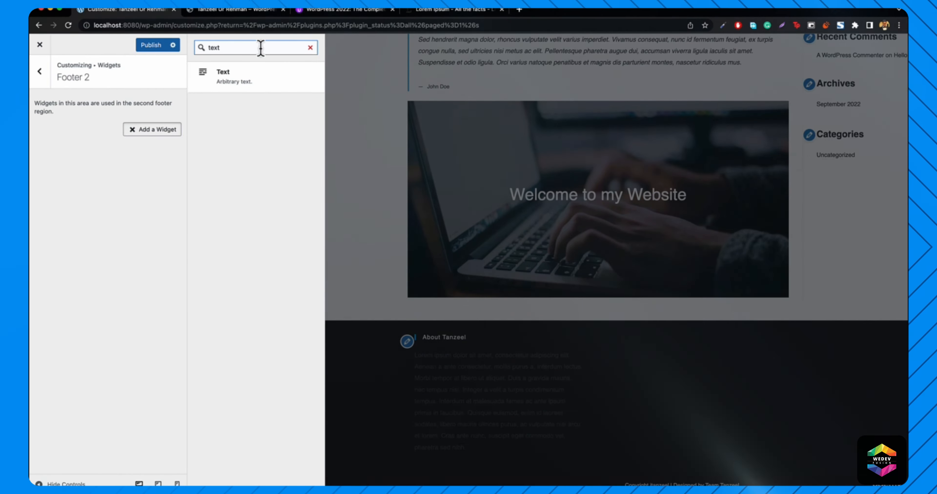
left_click(246, 86)
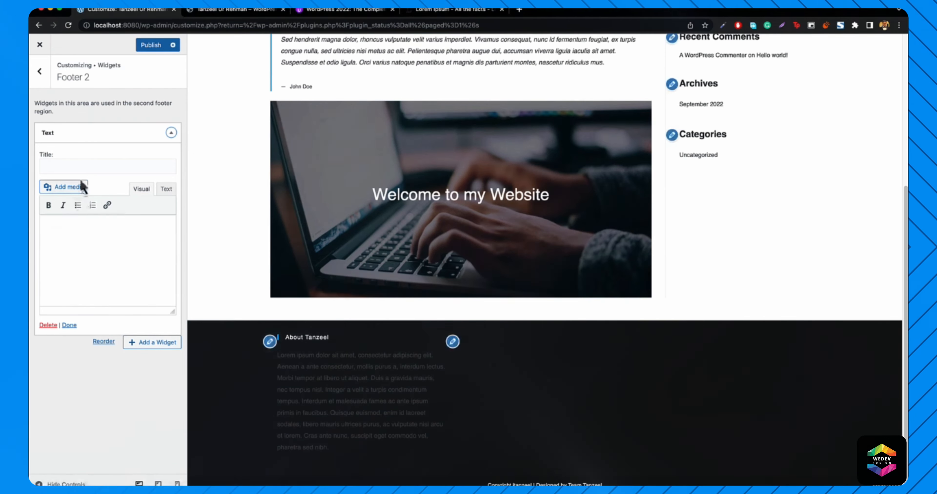
left_click(83, 169)
type("Contact In")
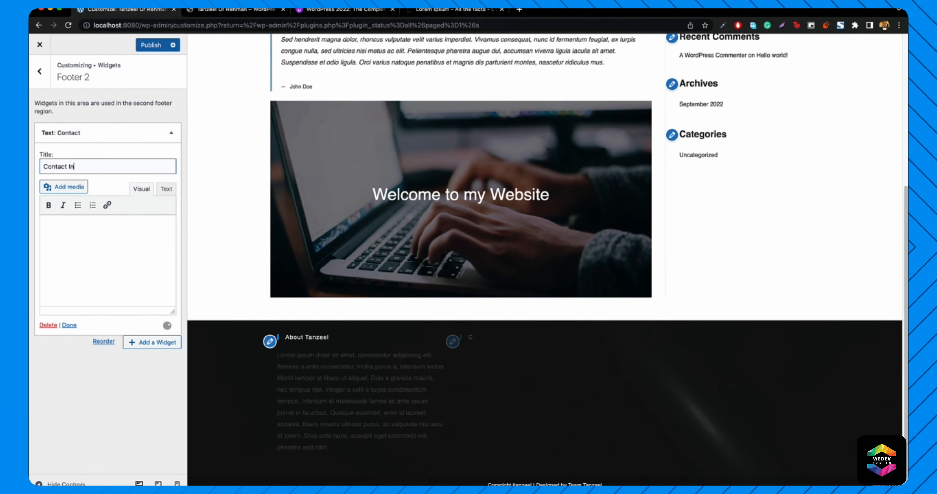
type("formation")
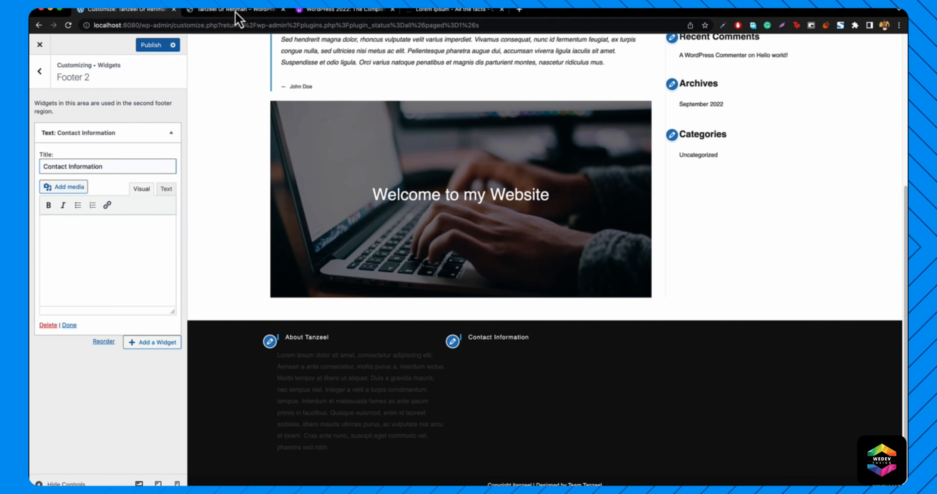
- Copy the phone, email and working hours from the live footer into the widget body
left_click(236, 11)
left_click_drag(339, 350, 421, 415)
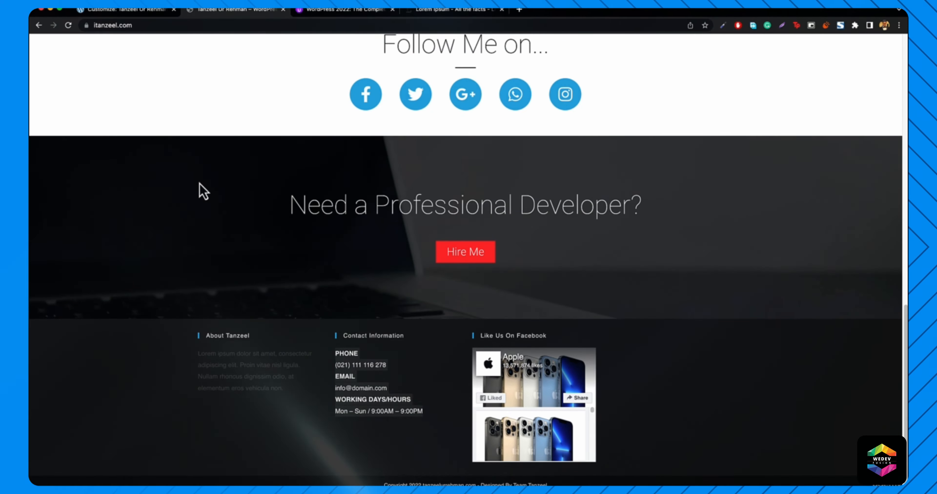
left_click(118, 15)
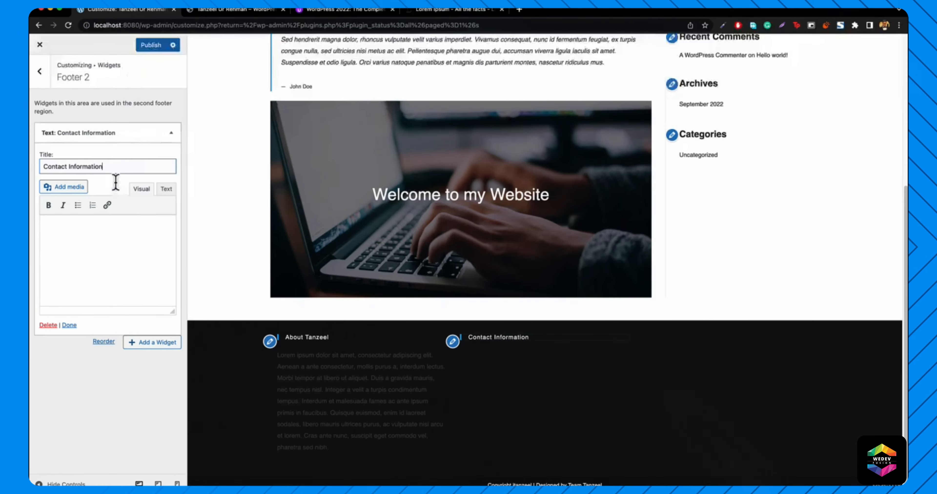
left_click(115, 257)
key("super+v")
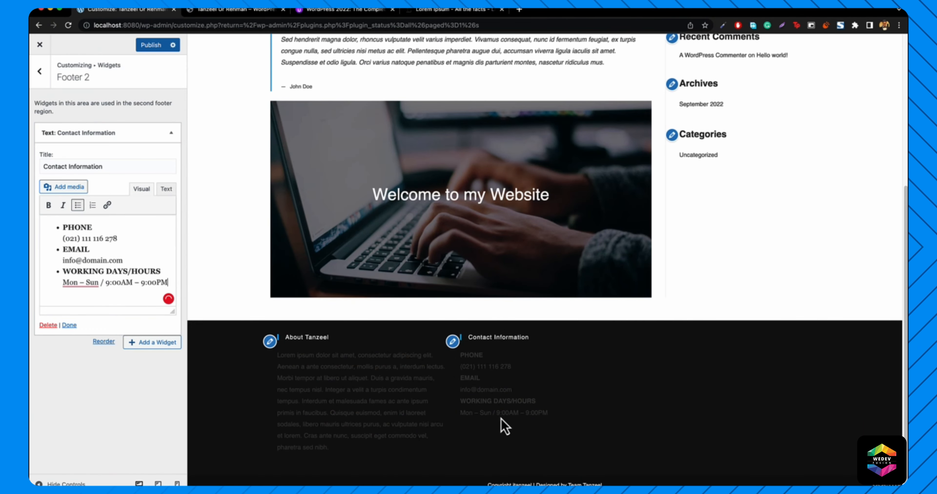
left_click(171, 133)
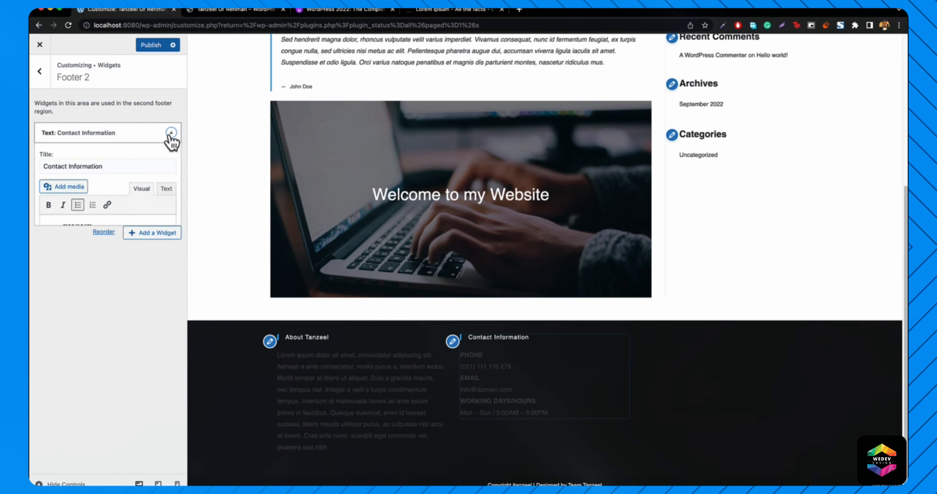
left_click(171, 133)
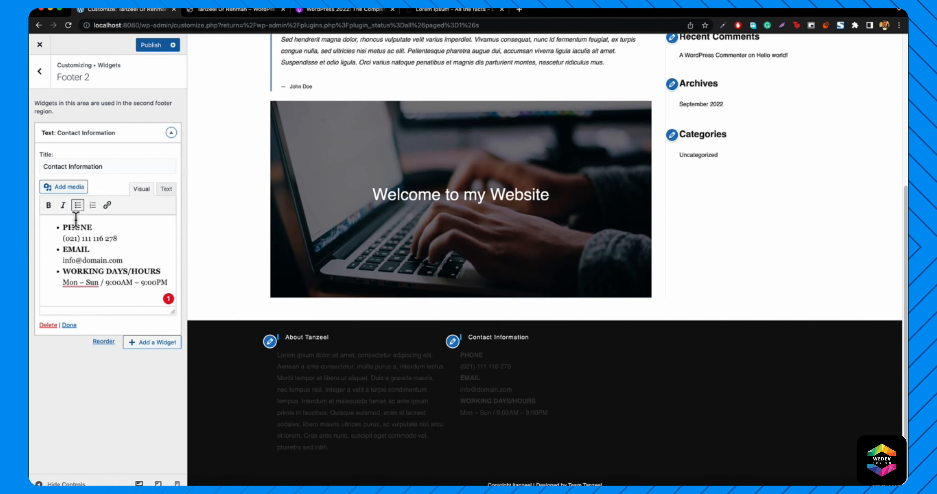
left_click(39, 72)
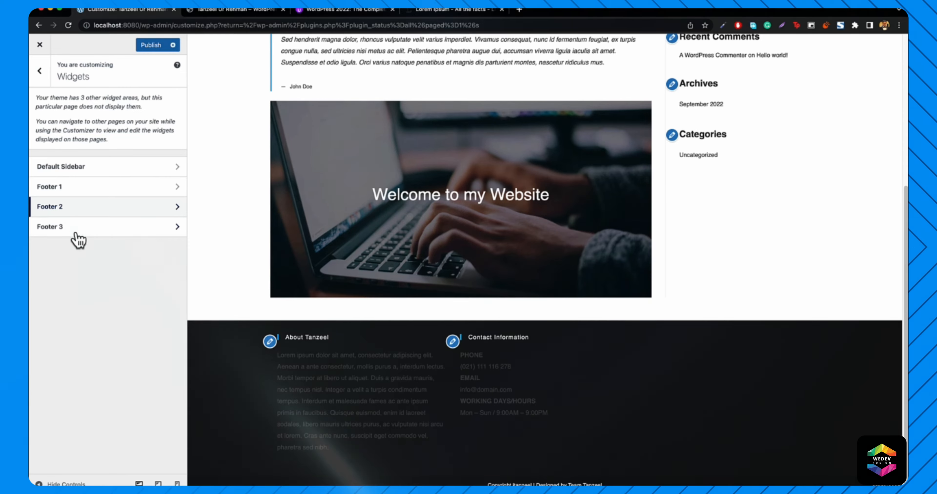
- List the widgets available for Footer 3, then close the Lorem ipsum tab
left_click(74, 228)
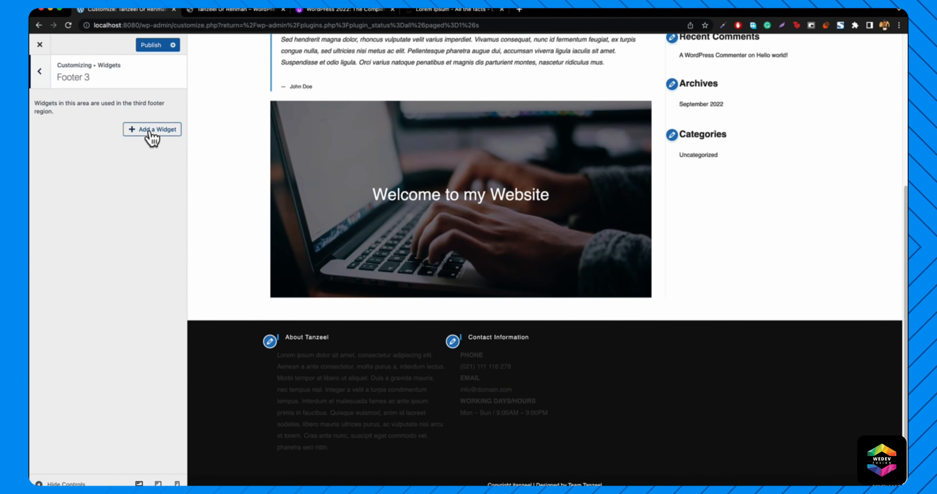
left_click(152, 139)
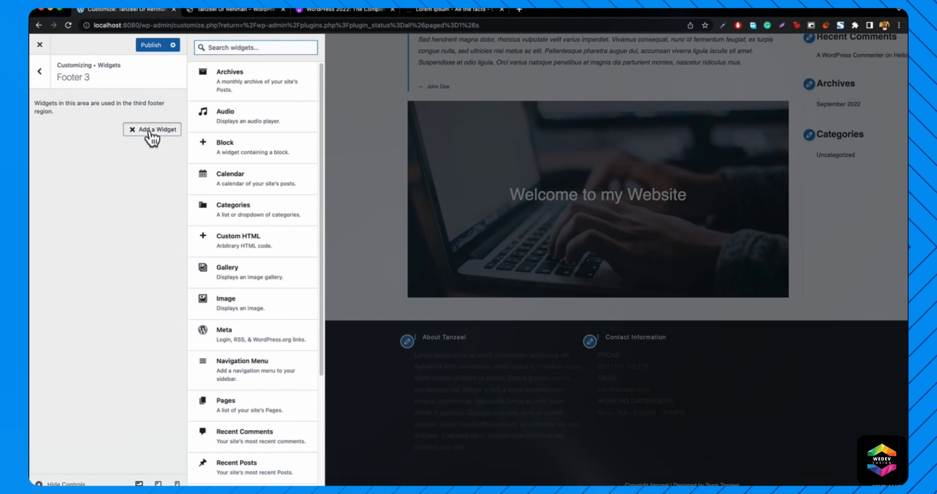
scroll(292, 215, "down", 5)
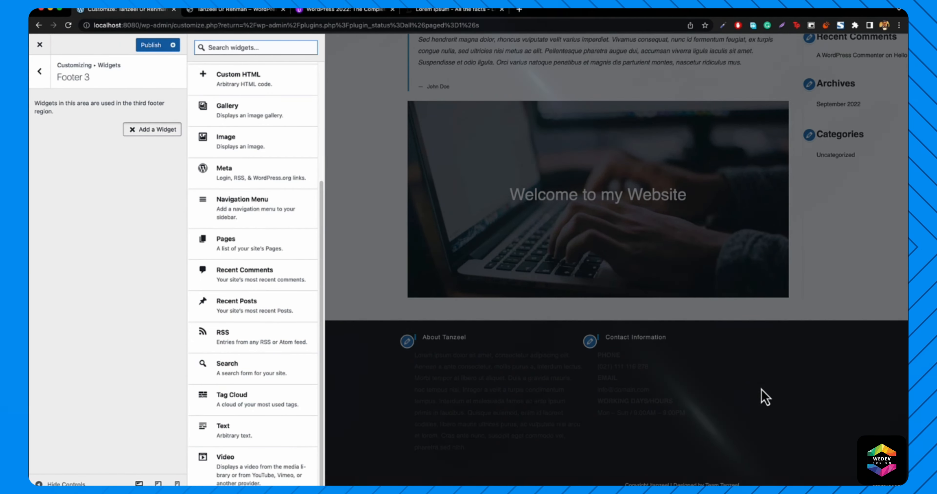
left_click(477, 15)
key("super+w")
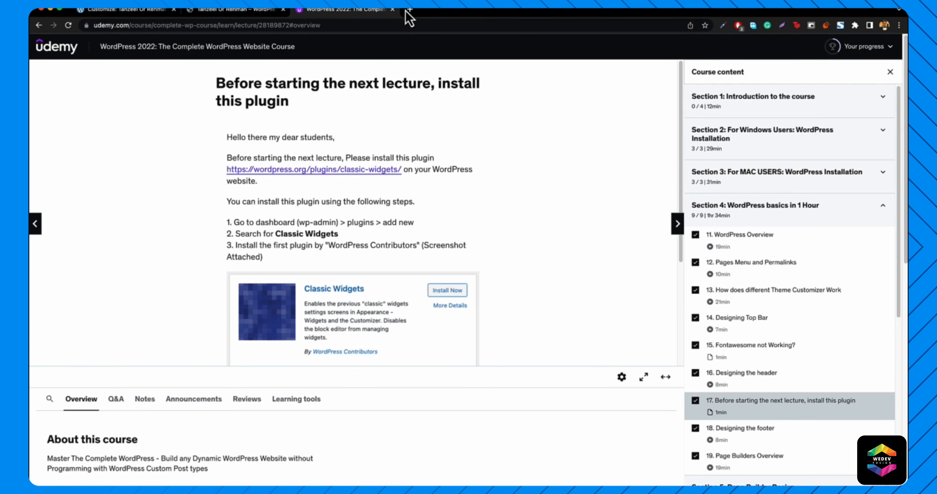
- Search 'facebook like box' and open the Facebook Page Plugin documentation
left_click(363, 25)
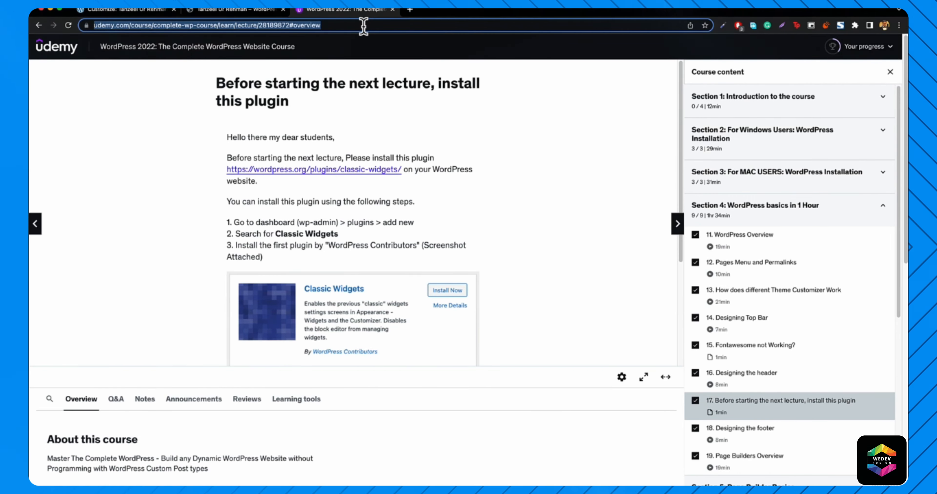
type("faceboo")
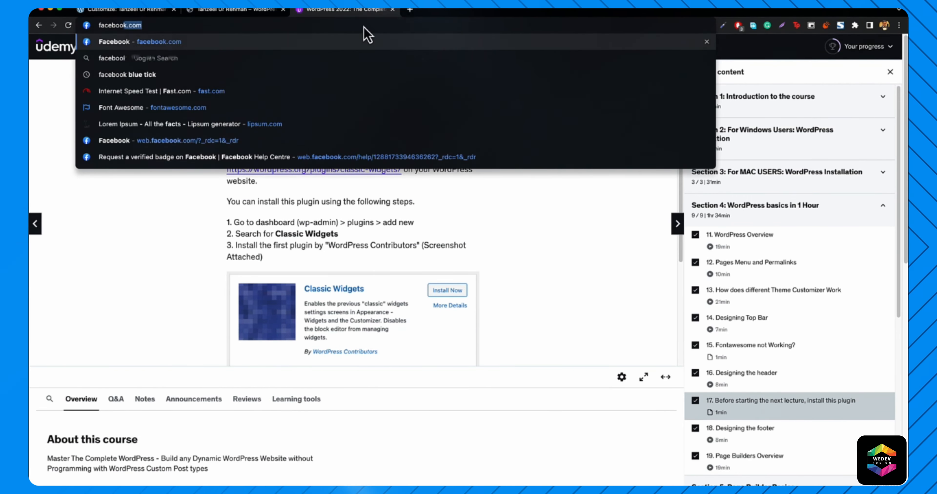
type("k like box")
key("Return")
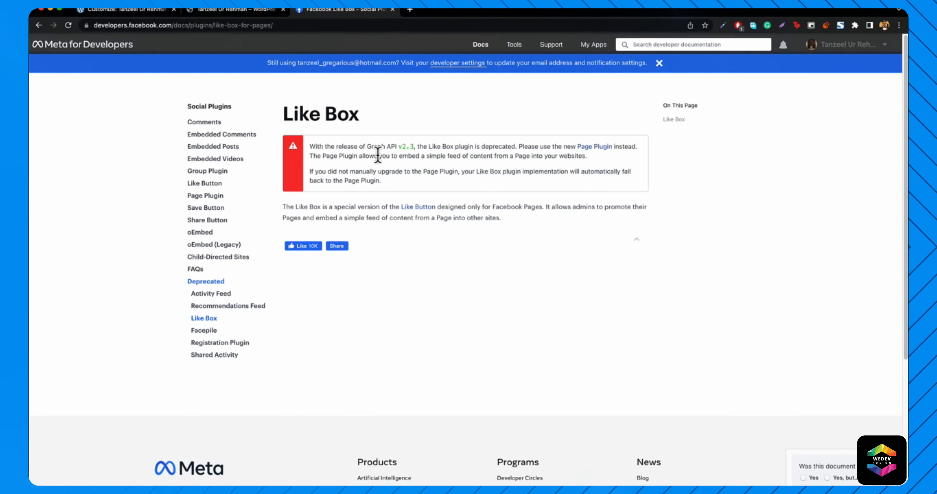
left_click(211, 197)
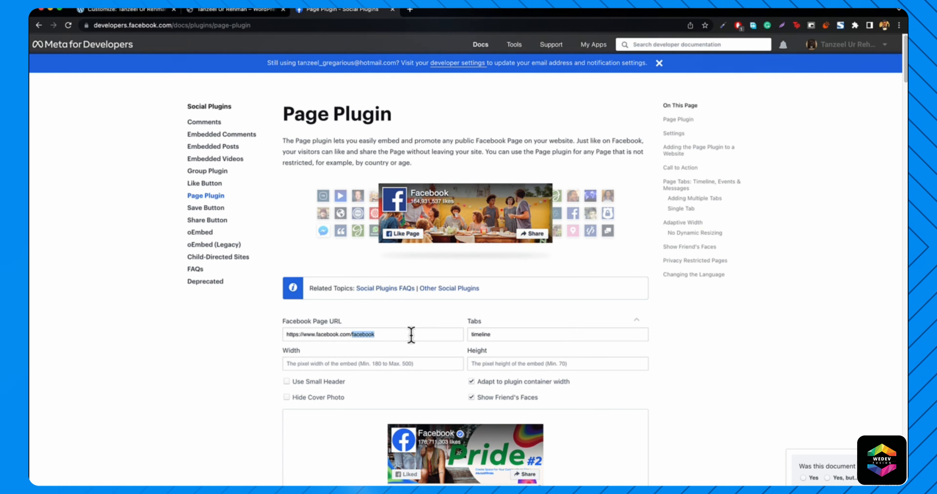
- Set the Page Plugin to the Apple page at 350 px height and generate the embed code
key("BackSpace")
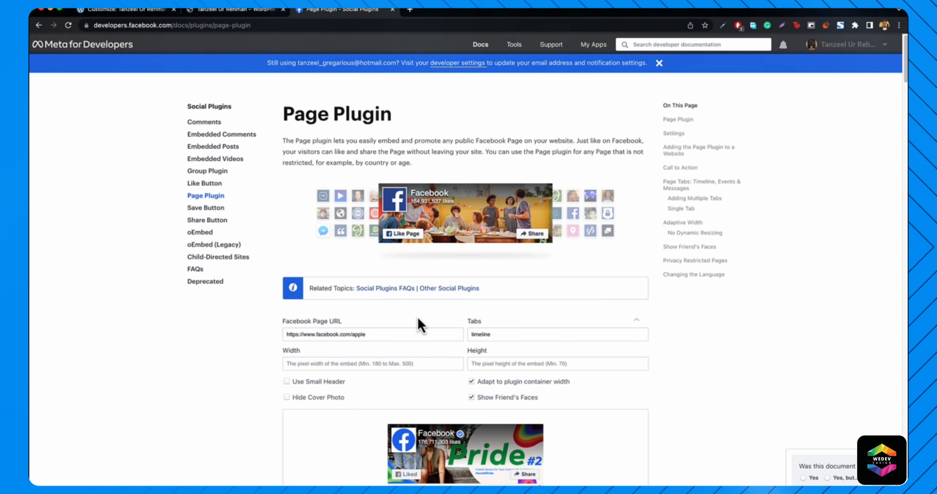
scroll(425, 327, "down", 4)
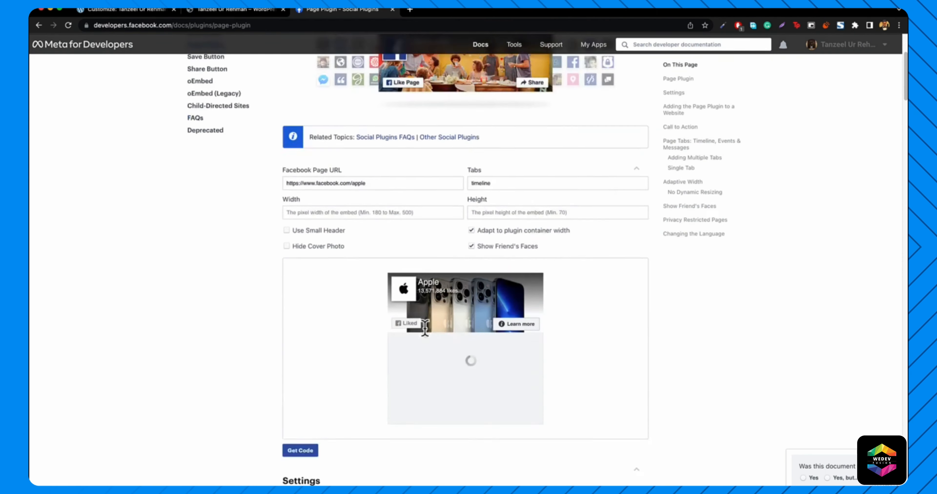
scroll(472, 325, "down", 1)
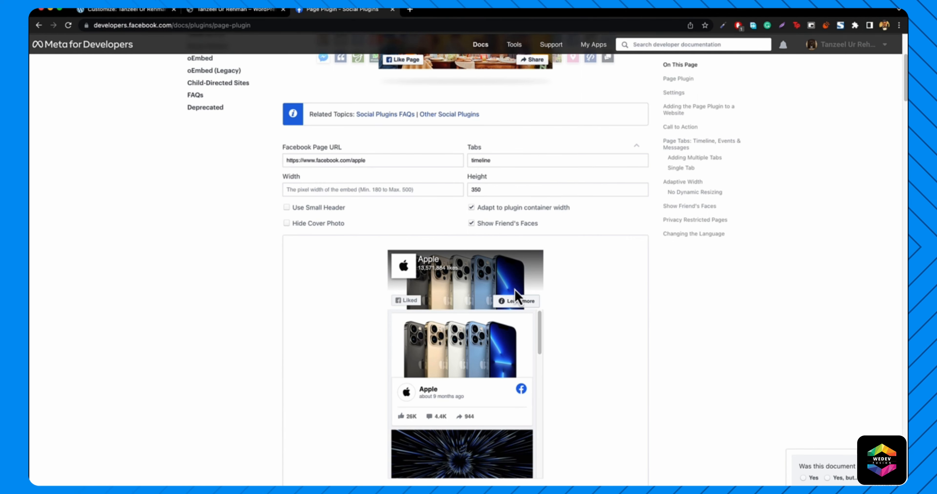
scroll(516, 295, "down", 5)
scroll(475, 238, "up", 1)
left_click(575, 218)
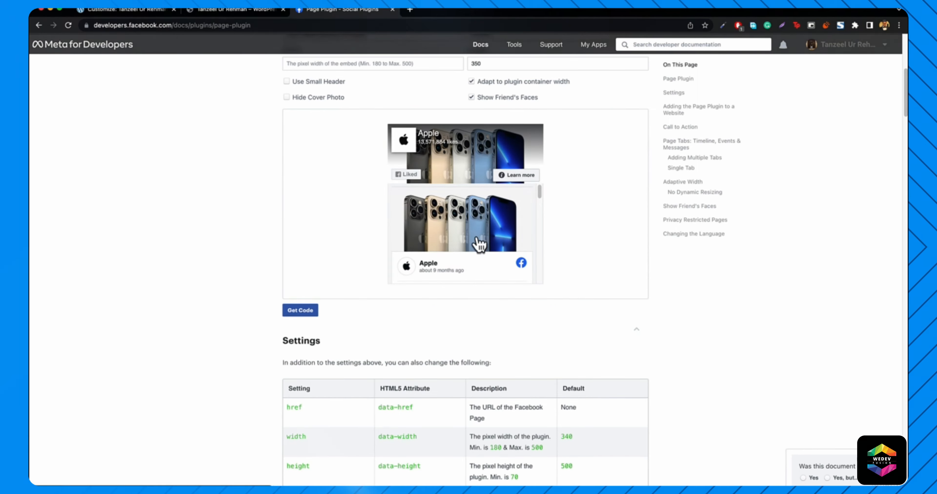
scroll(412, 169, "up", 1)
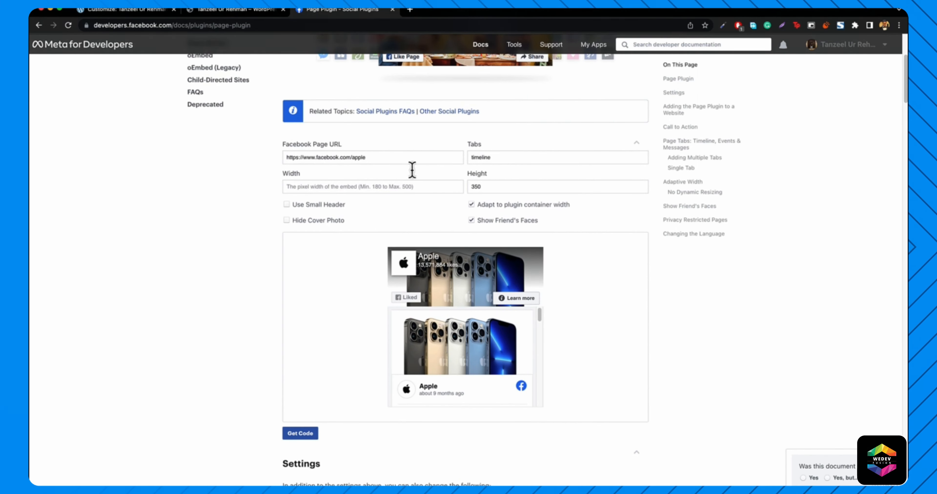
left_click(295, 437)
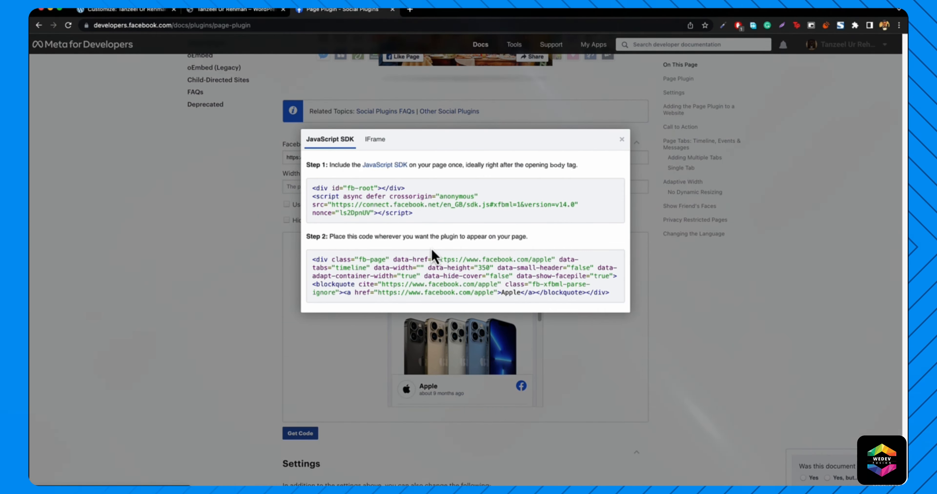
left_click(125, 9)
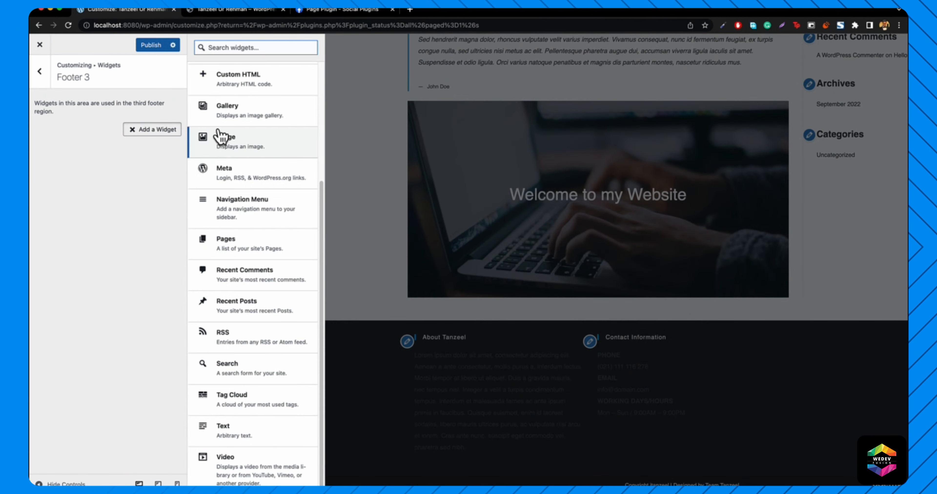
scroll(238, 155, "up", 5)
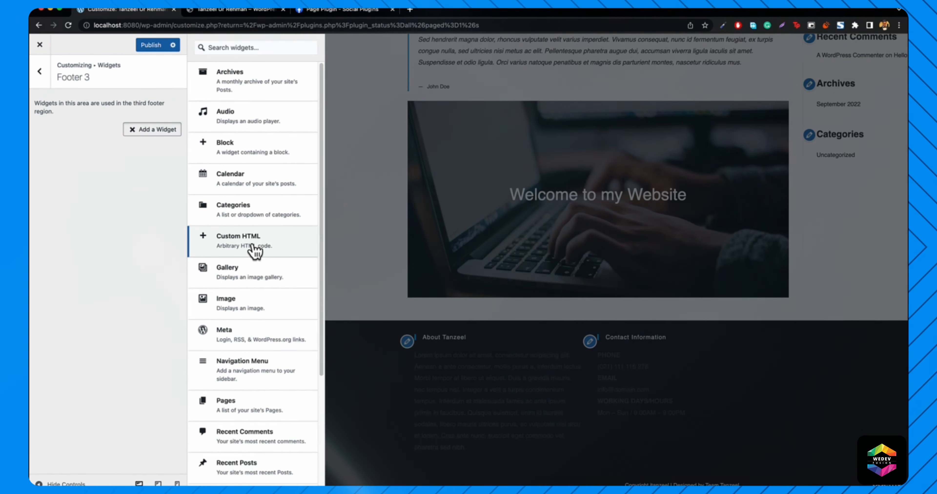
- Add a Custom HTML widget to Footer 3 titled 'Find Us on Facebook'
left_click(255, 250)
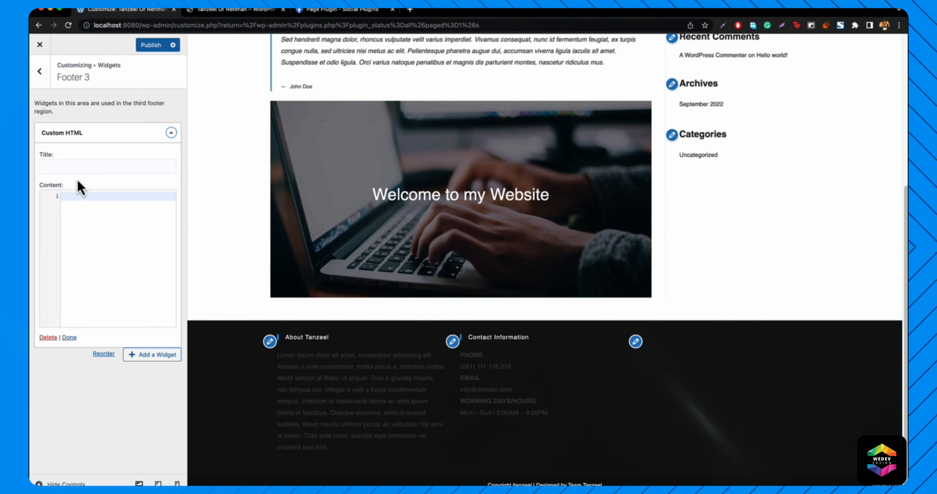
left_click(94, 168)
type("Like Us on Facebook")
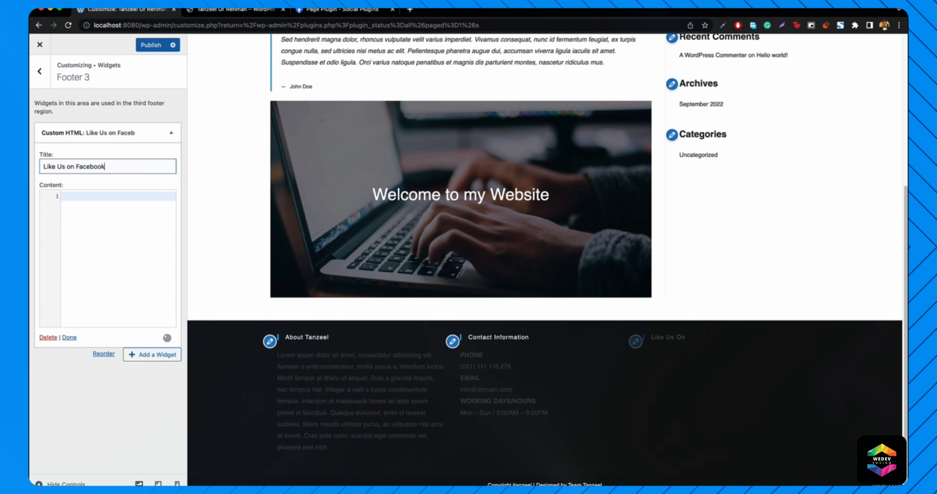
double_click(54, 166)
left_click(79, 228)
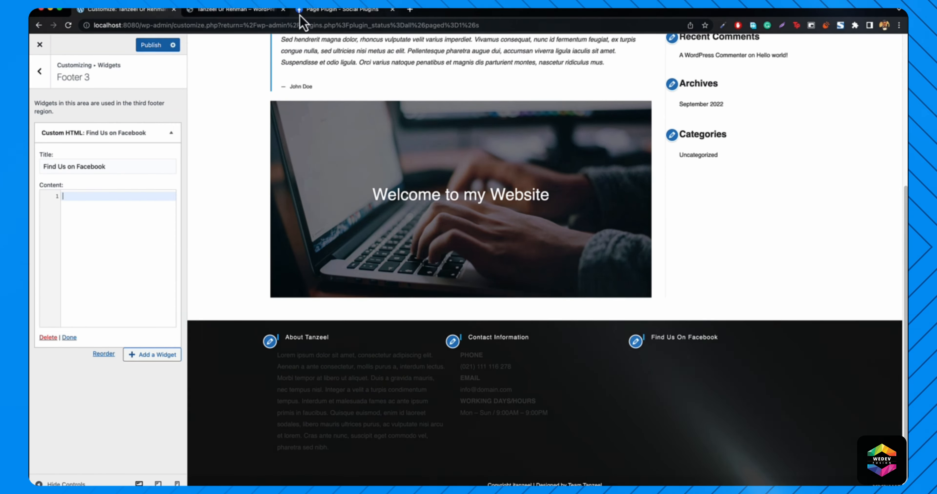
- Paste the four-line Step 1 Facebook SDK snippet into the widget Content
left_click(320, 10)
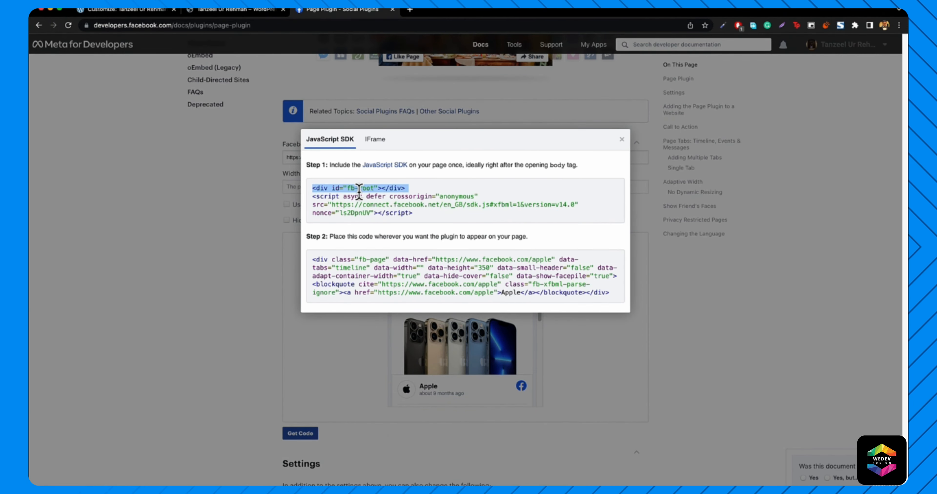
left_click(324, 196)
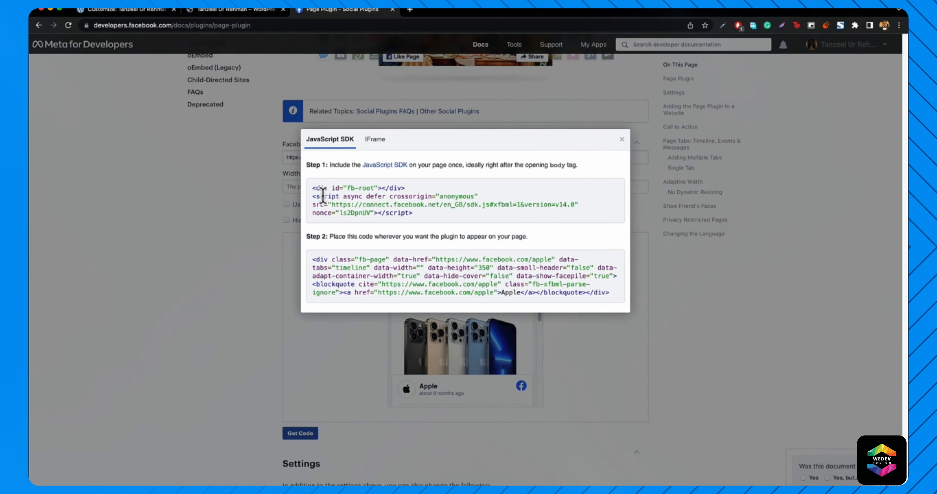
left_click_drag(402, 209, 426, 222)
key("super+c")
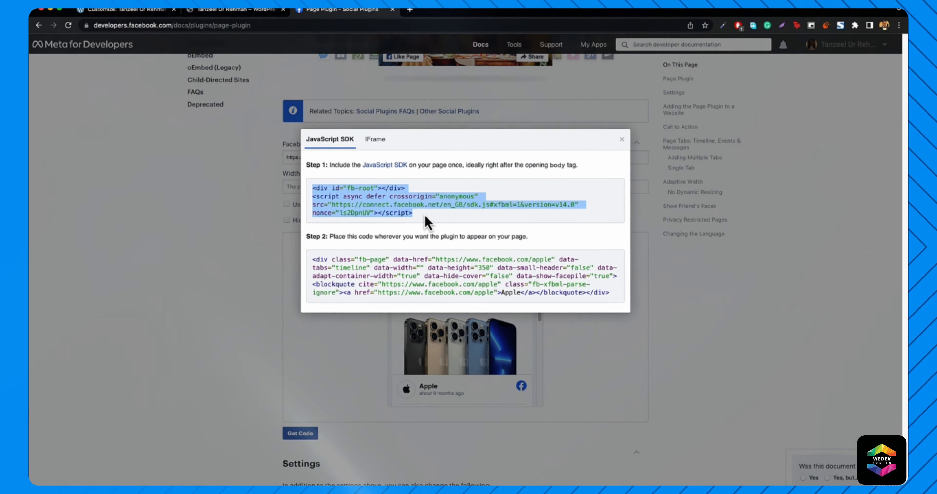
left_click(124, 11)
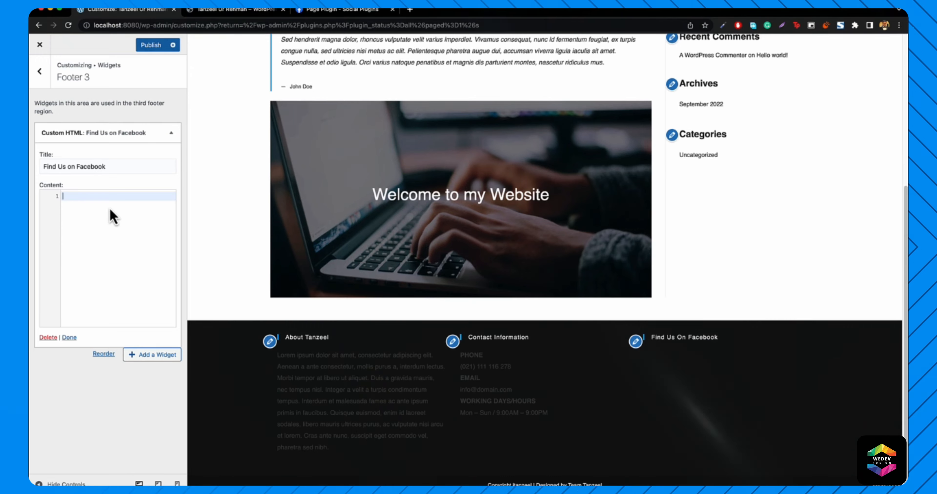
key("super+v")
key("Return")
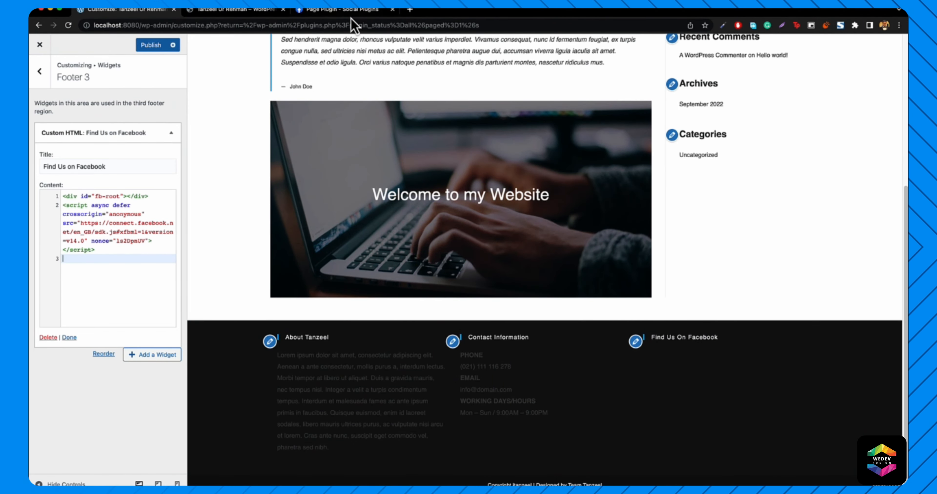
- Paste the Step 2 Page Plugin code below it and publish the changes
left_click(346, 11)
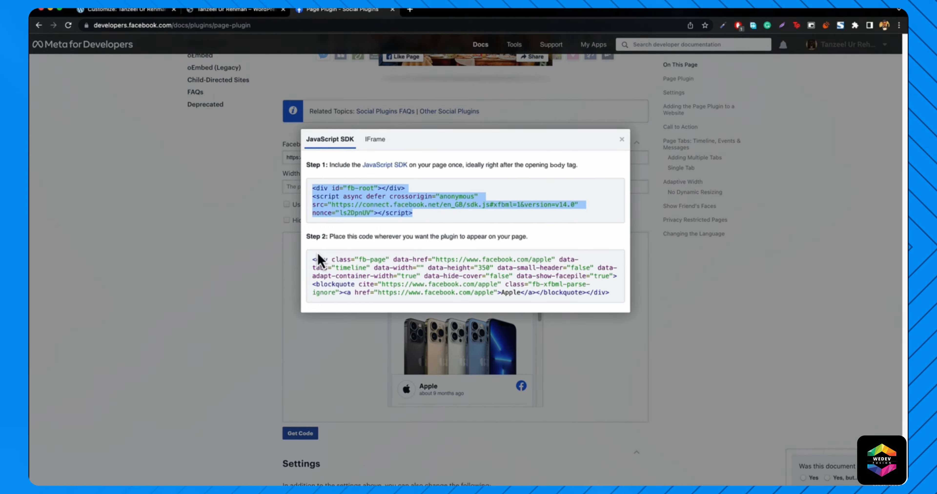
left_click_drag(312, 259, 622, 300)
key("super+c")
left_click(128, 11)
left_click(109, 261)
key("super+v")
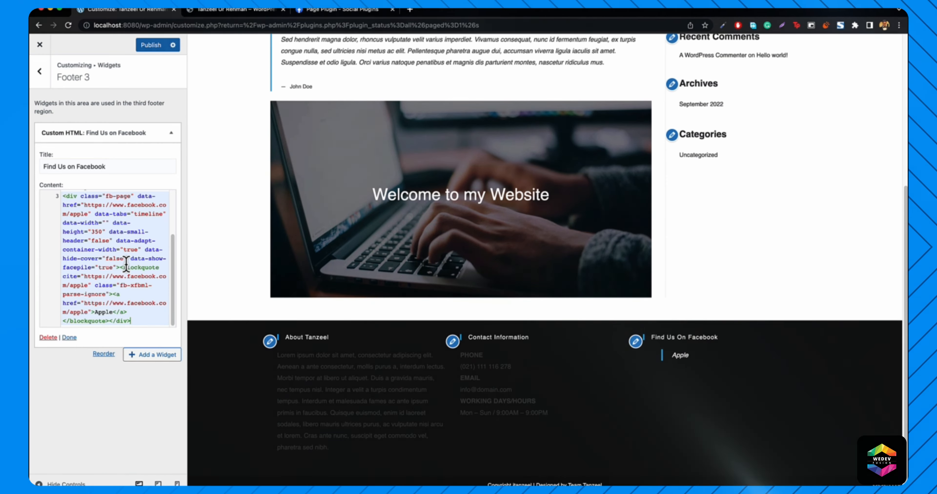
left_click(154, 46)
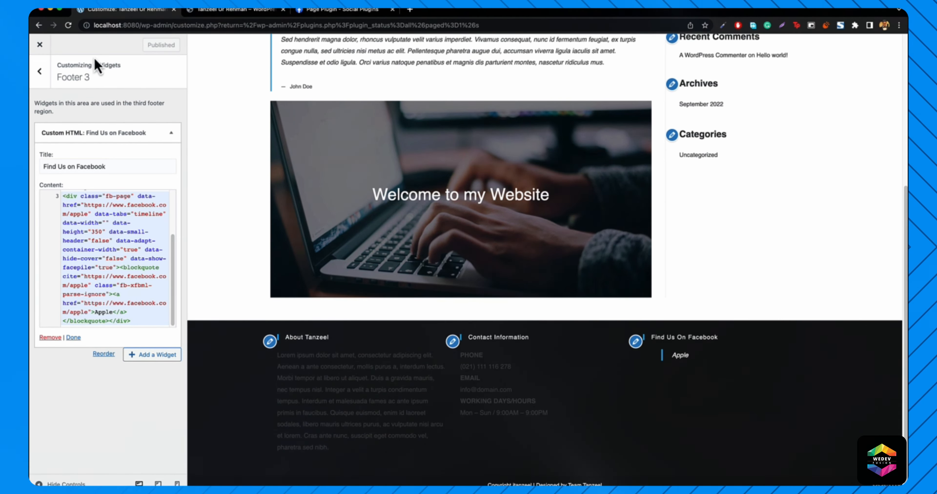
- Check the front-end footer shows the Apple Facebook embed, then return to the Customizer
left_click(36, 52)
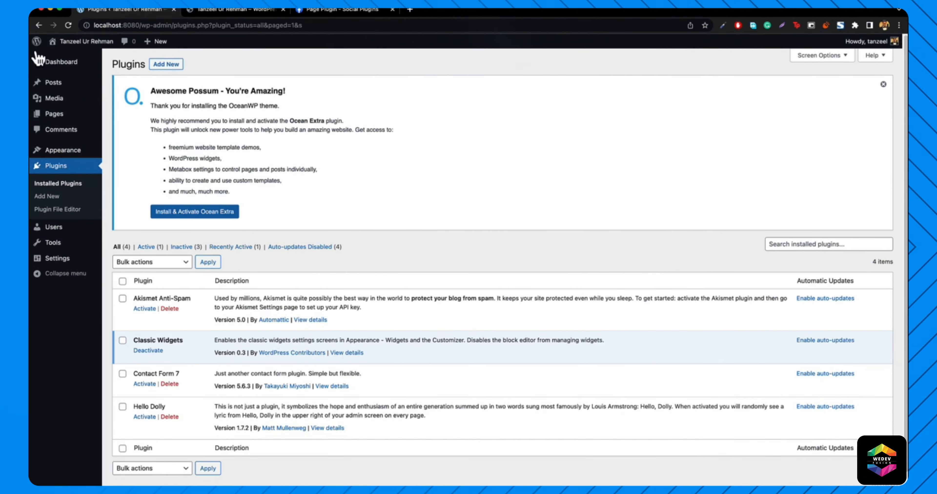
left_click(61, 60)
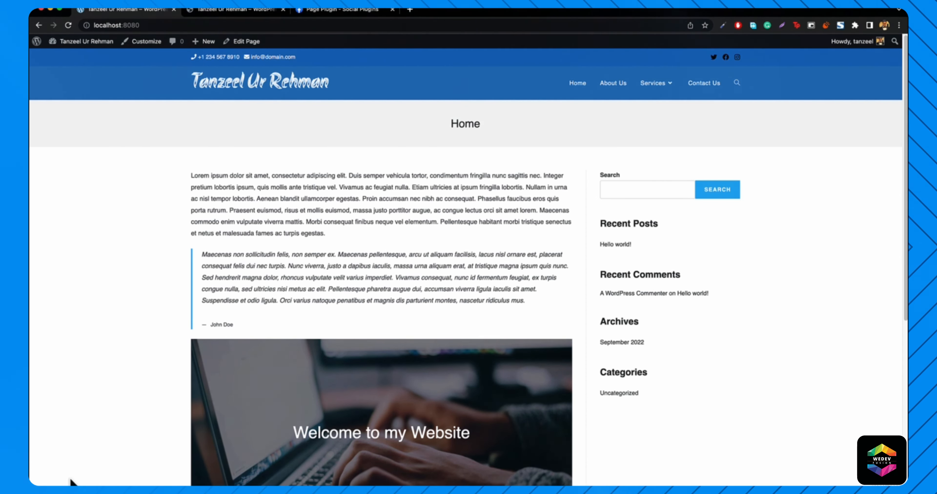
scroll(441, 199, "down", 8)
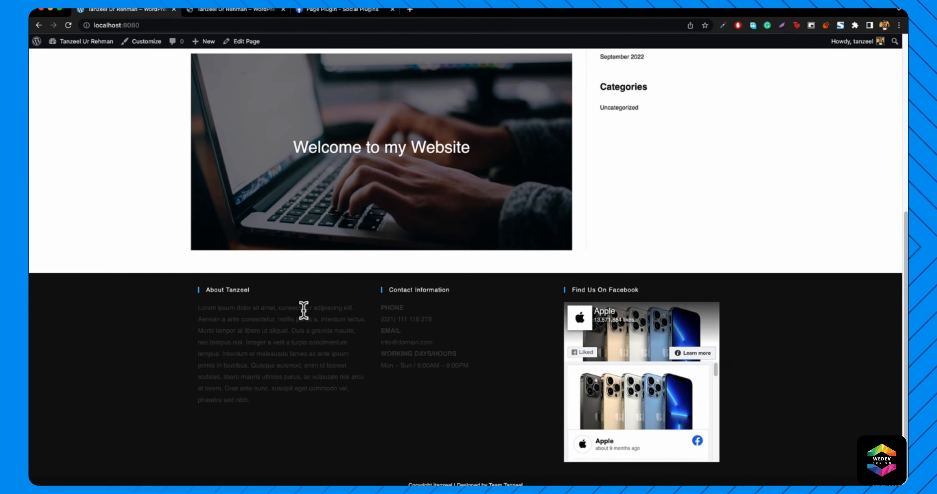
left_click(142, 47)
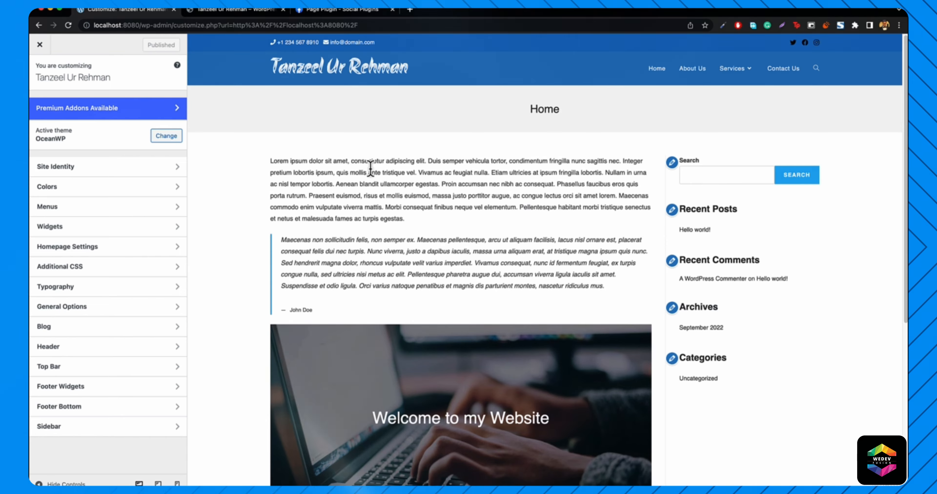
- Set the Footer Widgets text colour to white #ffffff with 4 columns
scroll(431, 205, "down", 5)
scroll(430, 206, "down", 3)
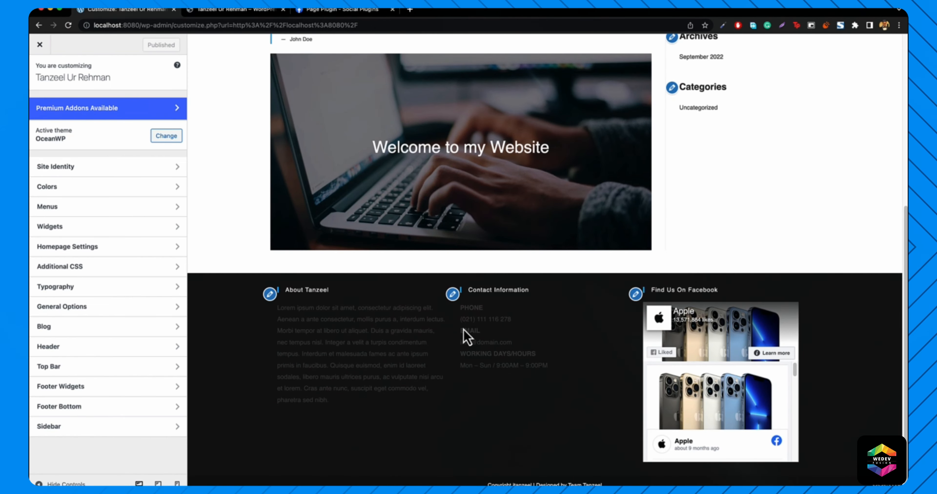
left_click(89, 388)
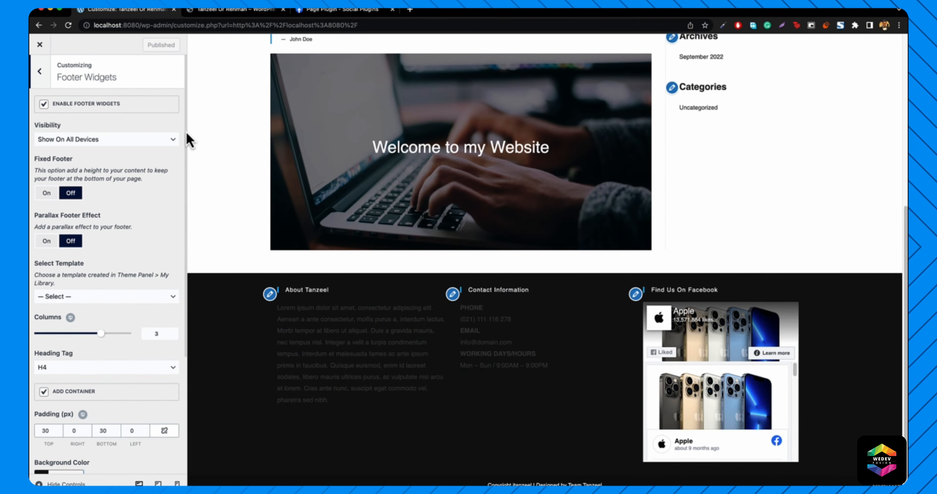
scroll(146, 282, "down", 5)
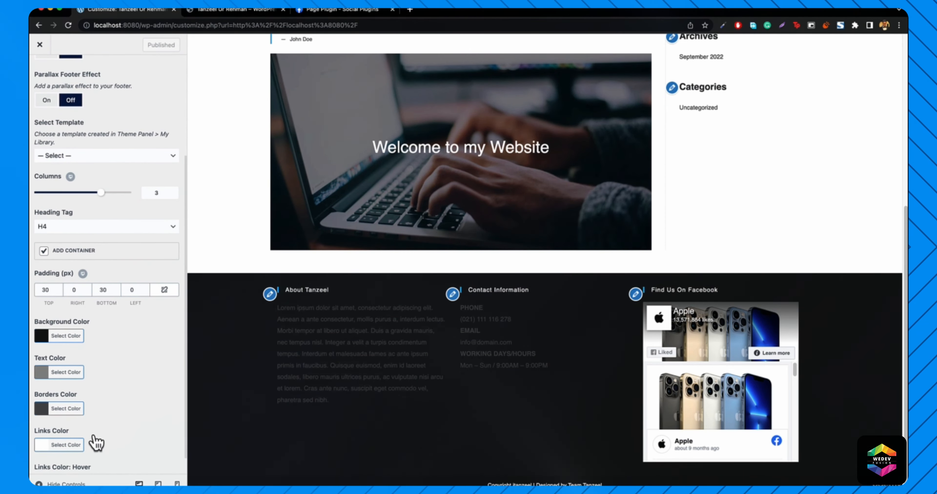
left_click(64, 349)
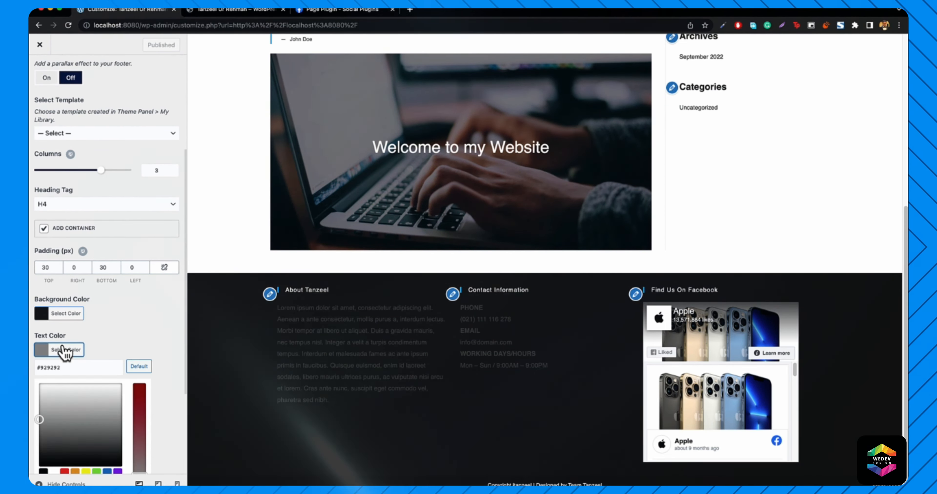
scroll(86, 464, "down", 2)
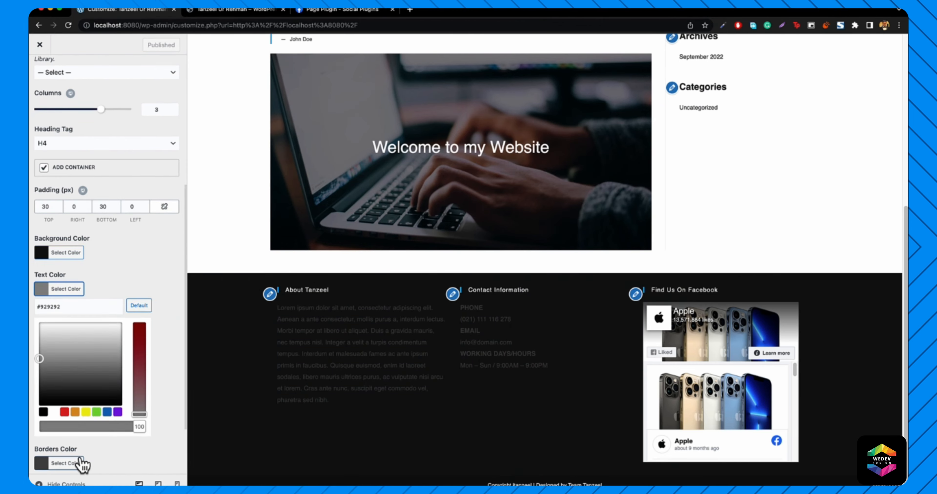
left_click(54, 410)
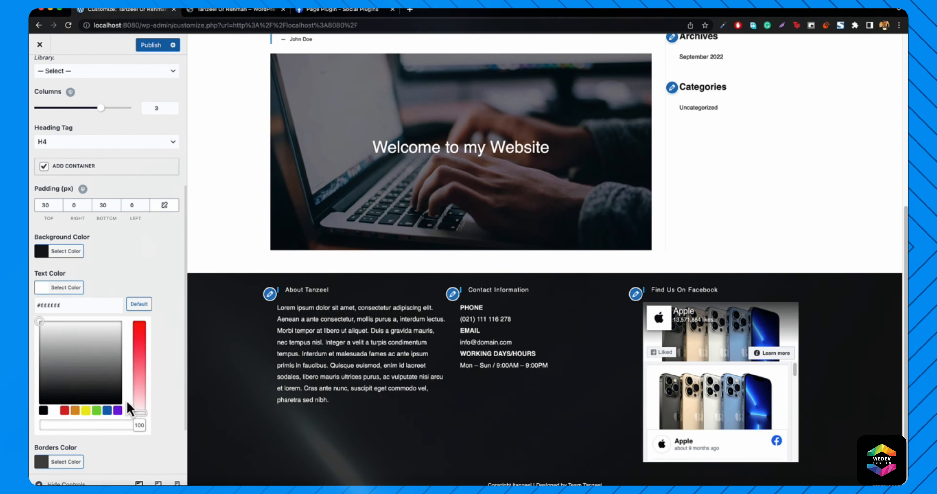
left_click(55, 288)
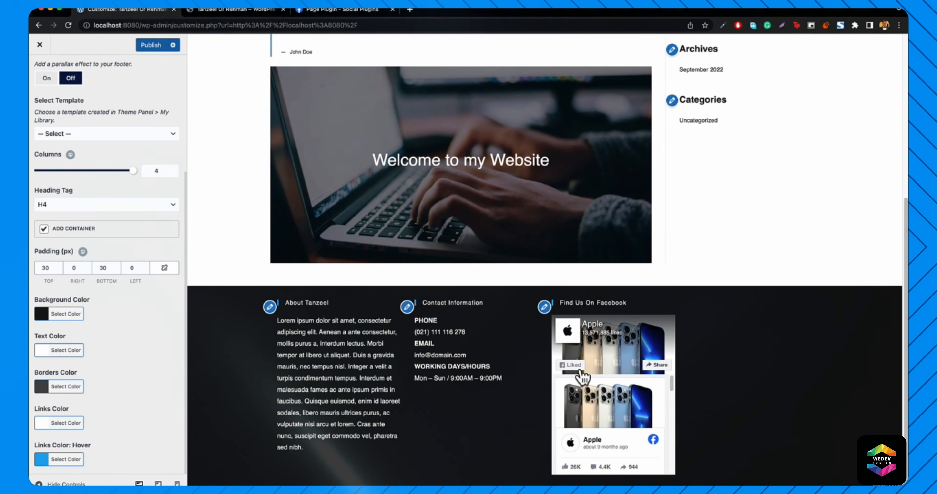
scroll(85, 147, "up", 5)
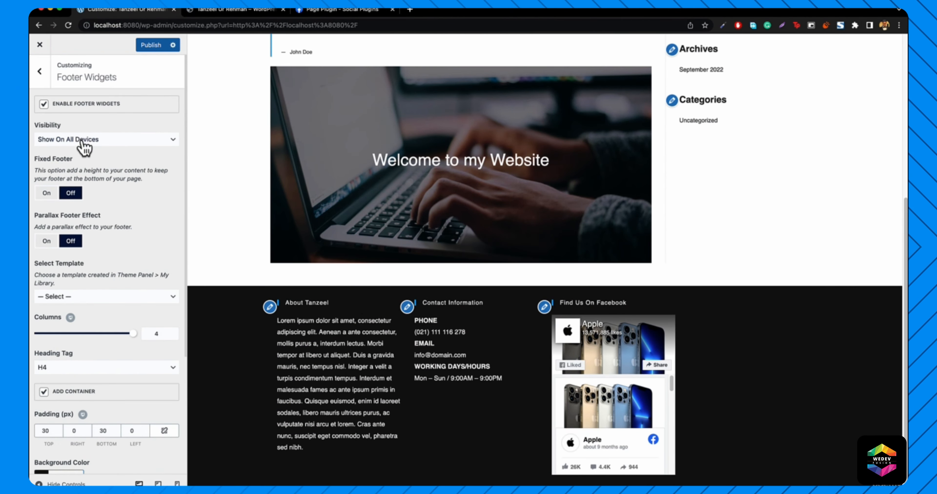
left_click(37, 70)
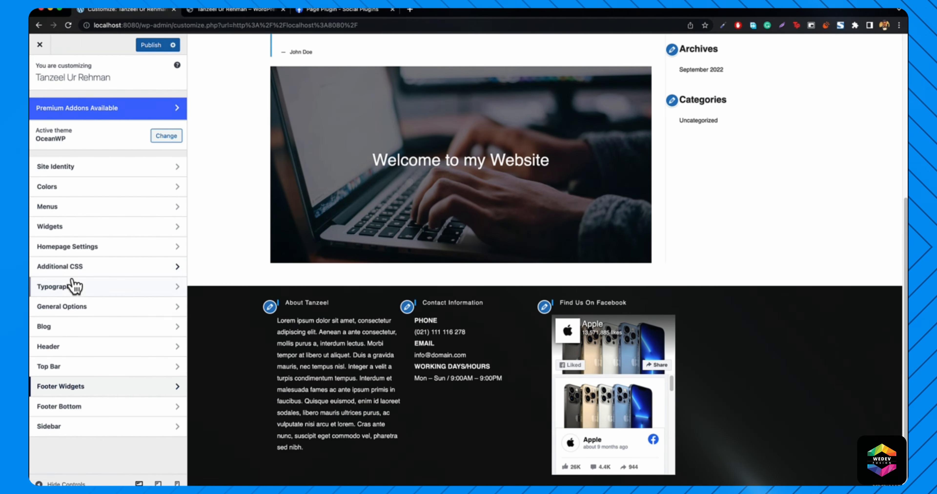
- Open the empty Footer 4 widget area, review the footer preview, and publish
left_click(65, 228)
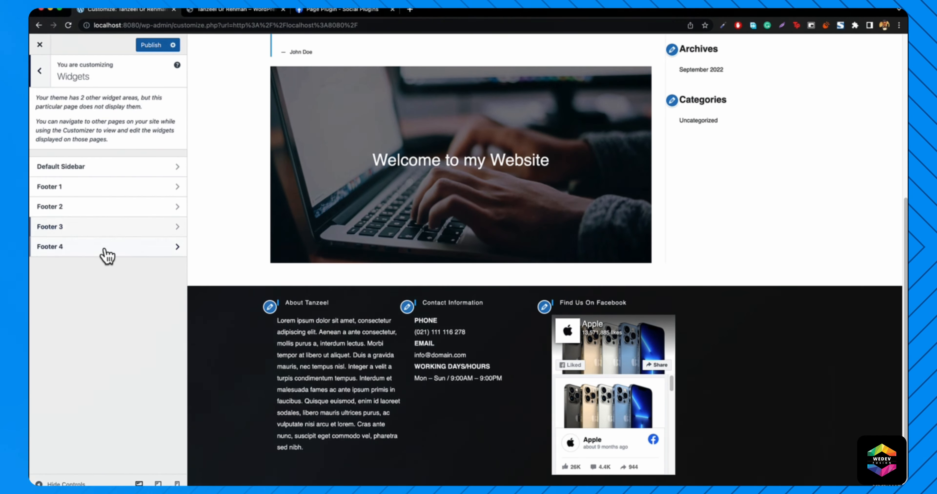
left_click(58, 247)
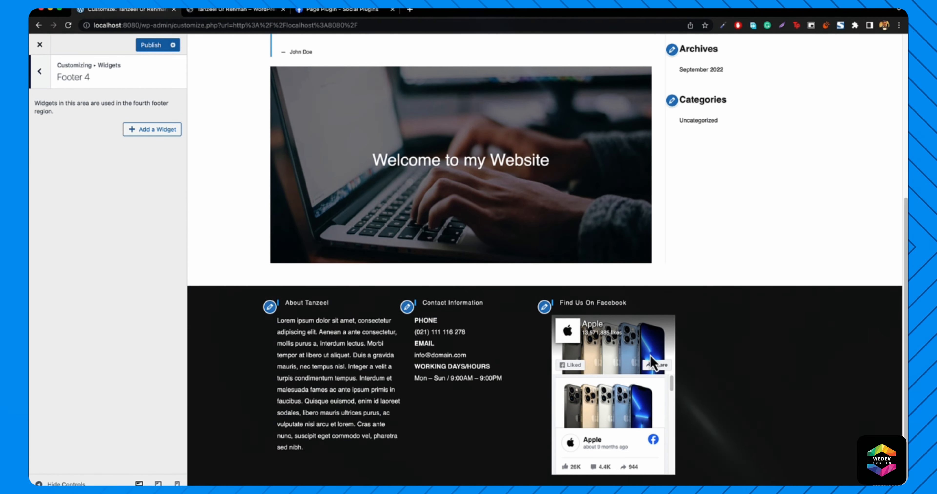
scroll(293, 321, "down", 1)
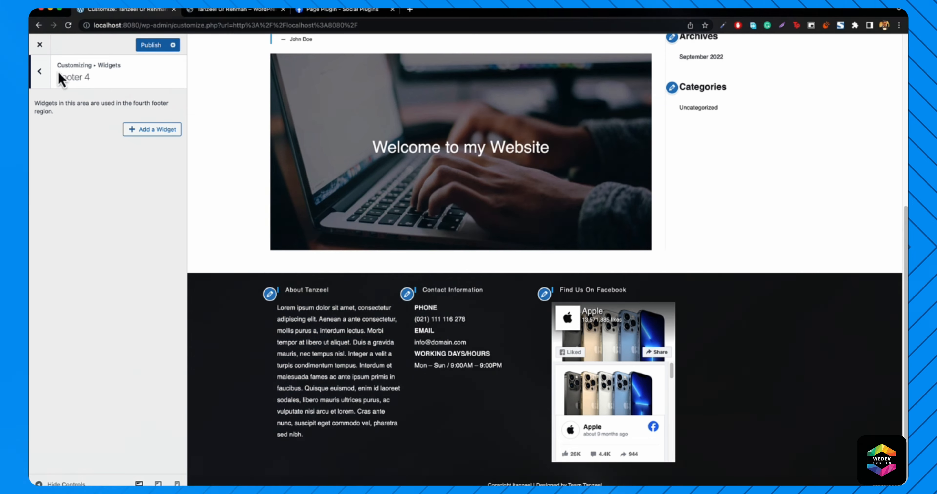
scroll(410, 253, "up", 15)
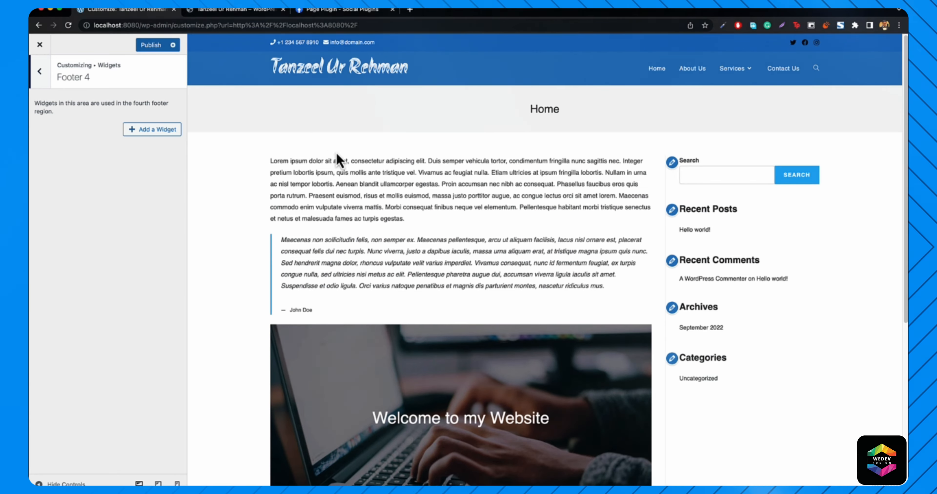
scroll(331, 153, "down", 8)
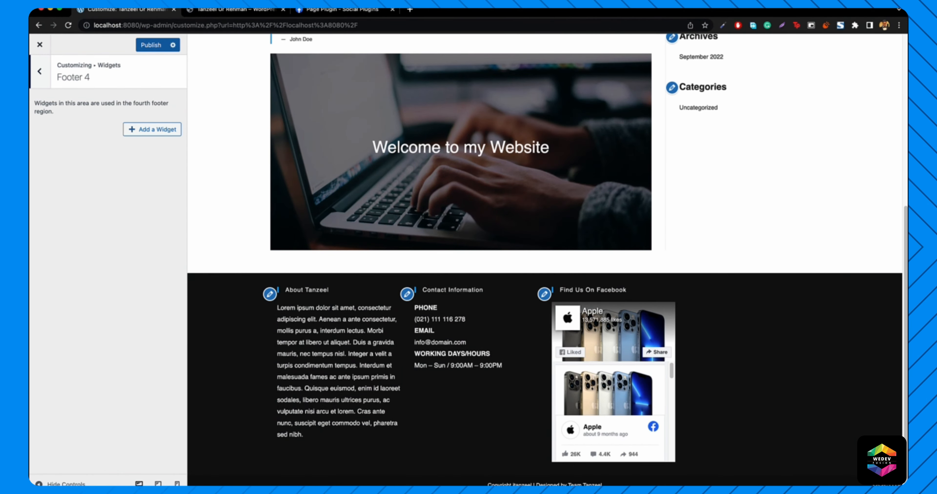
scroll(435, 313, "up", 8)
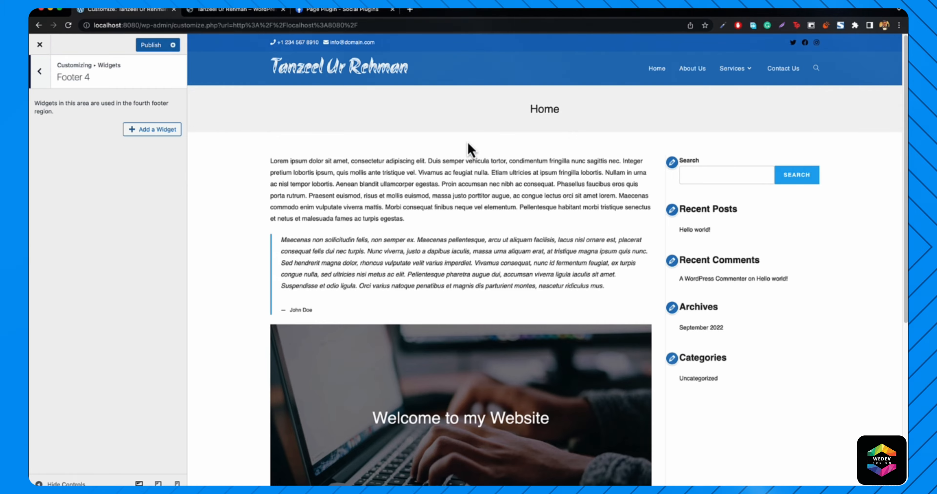
scroll(469, 149, "down", 7)
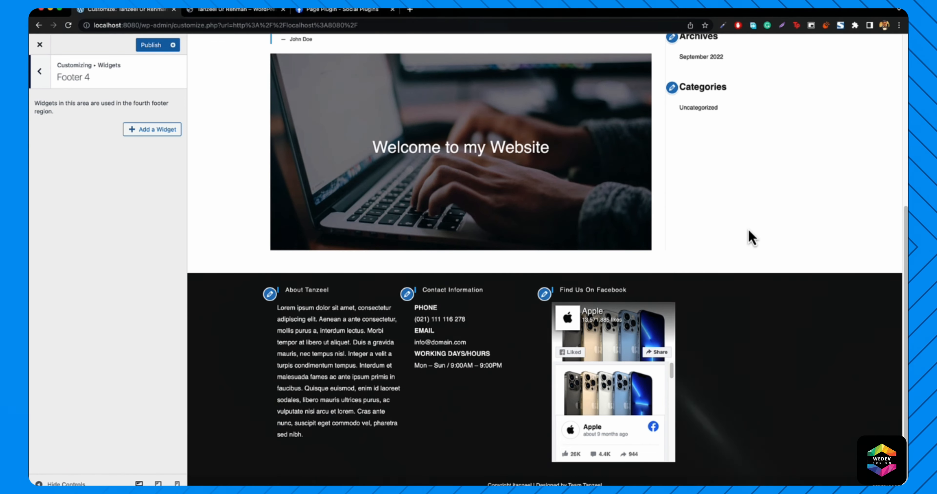
scroll(730, 204, "up", 8)
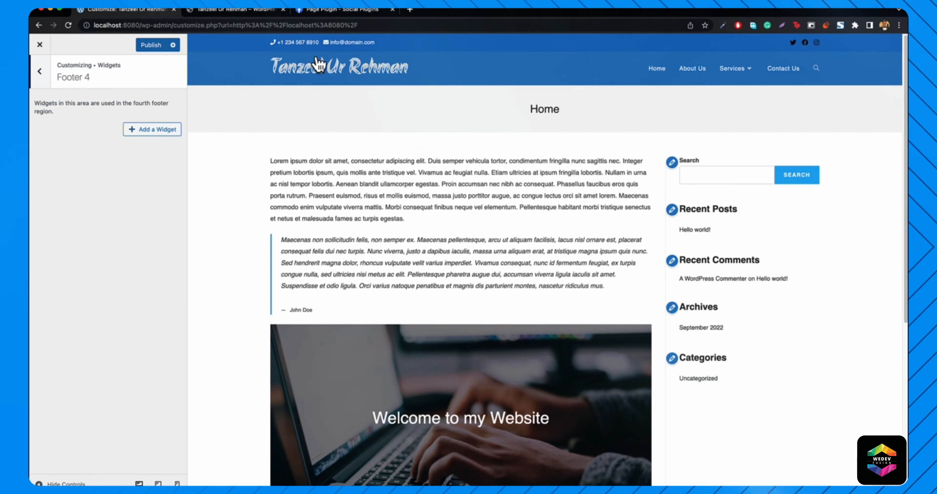
left_click(145, 47)
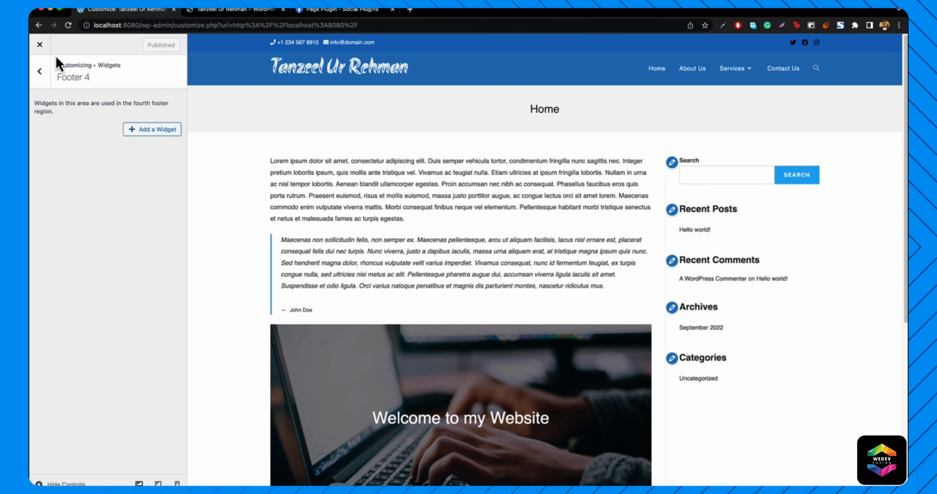
- Close the Customizer to view the Home page, then switch to the live itanzeel.com tab
left_click(39, 45)
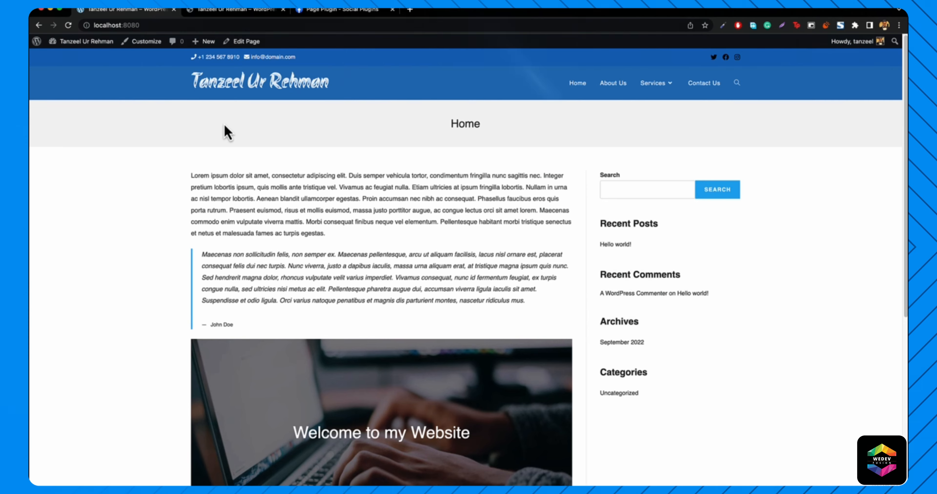
left_click(238, 14)
scroll(272, 244, "up", 15)
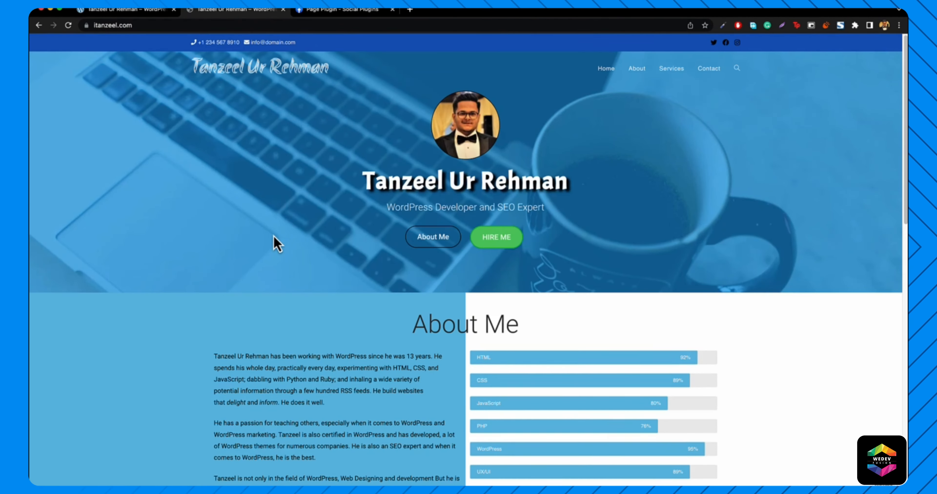
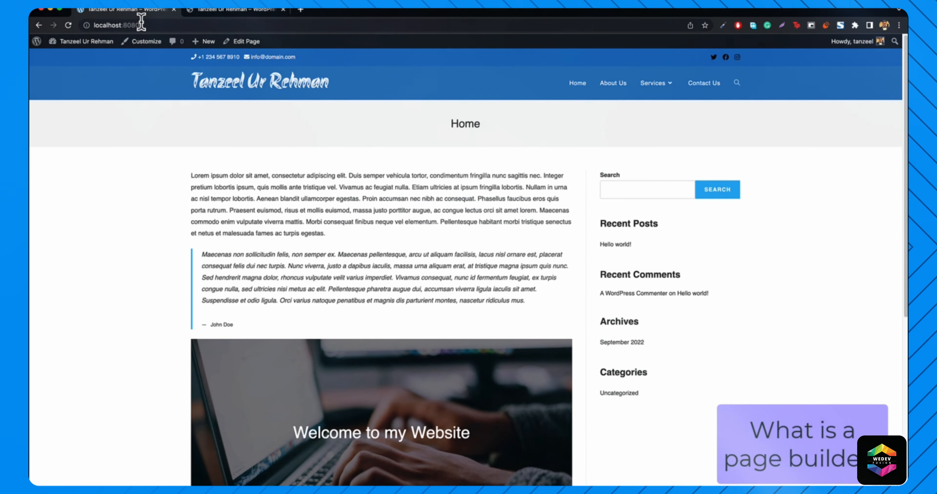
- Open the Customizer's Typography settings, then switch to the live itanzeel.com tab
left_click(138, 46)
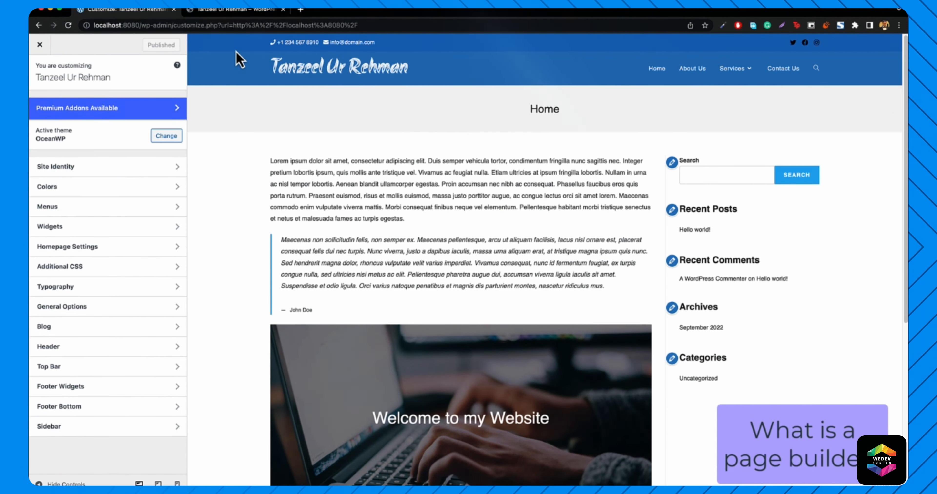
scroll(236, 76, "down", 5)
scroll(236, 76, "down", 2)
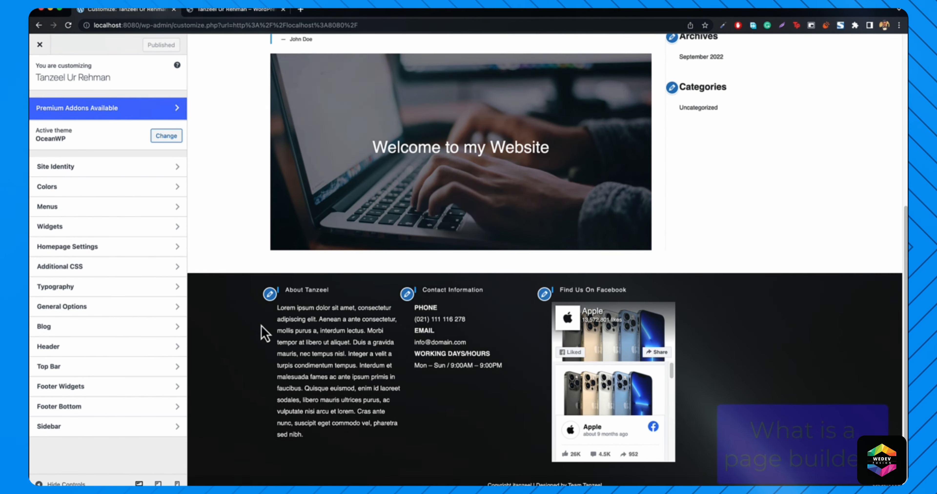
scroll(261, 328, "up", 1)
scroll(265, 335, "up", 6)
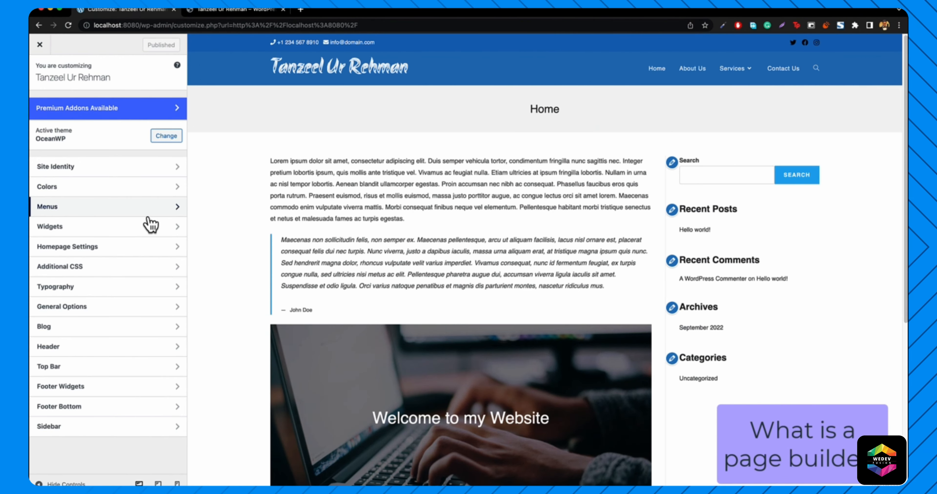
left_click(104, 293)
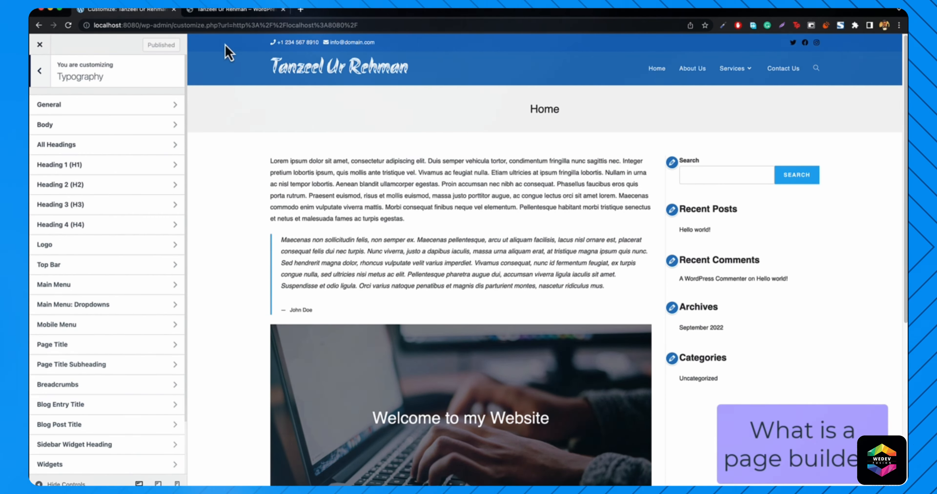
left_click(216, 13)
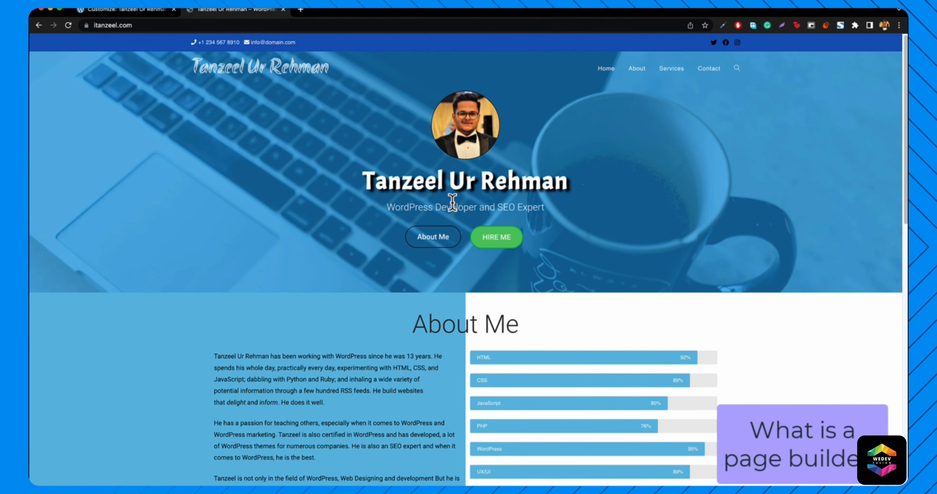
- Close the Customizer and open the Home page in the block editor
left_click(124, 10)
left_click(40, 44)
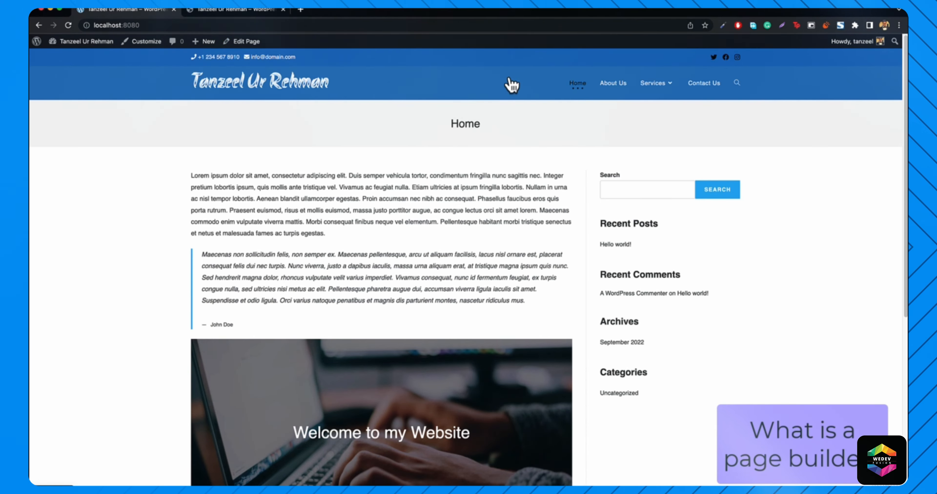
left_click(242, 43)
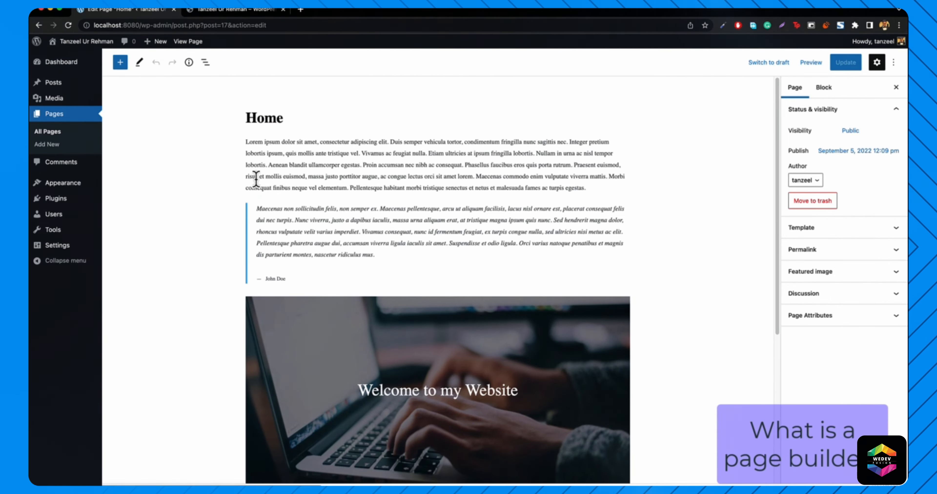
scroll(416, 307, "down", 5)
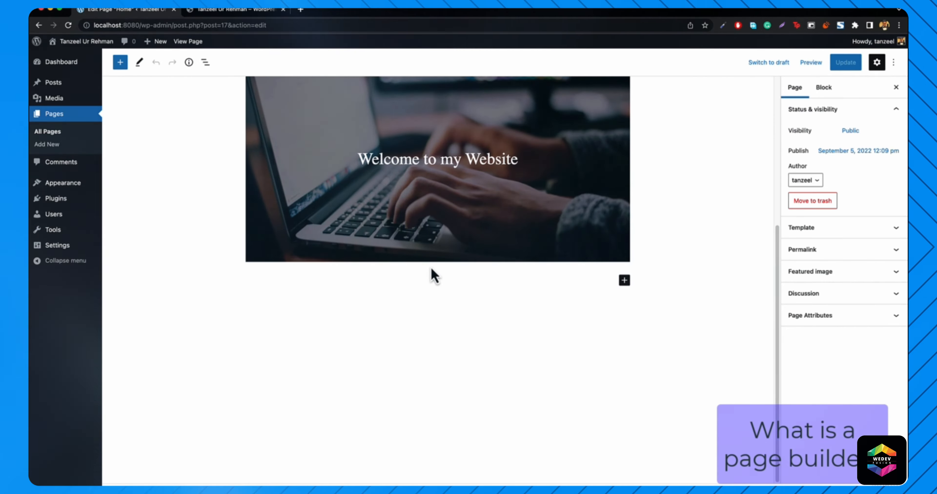
scroll(439, 300, "up", 5)
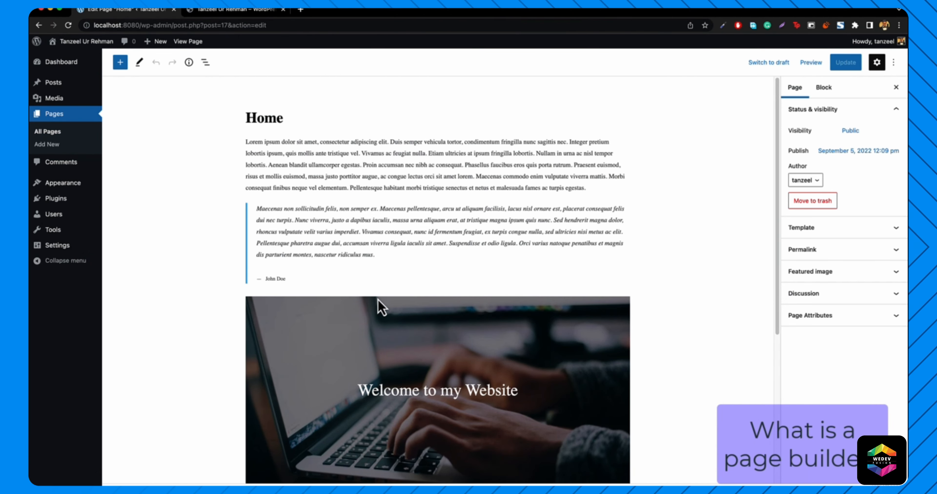
- Inspect the 'Welcome to my Website' cover block and block inserter, comparing with the live site
left_click(343, 349)
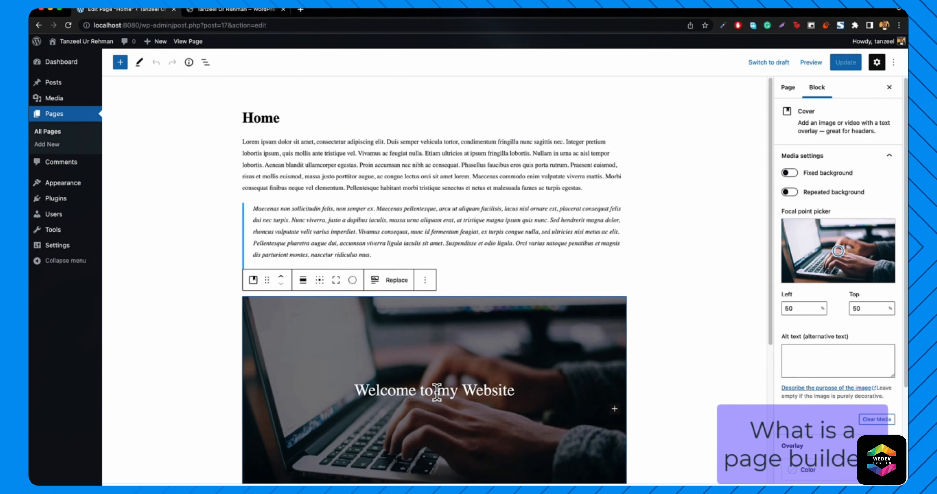
left_click(231, 11)
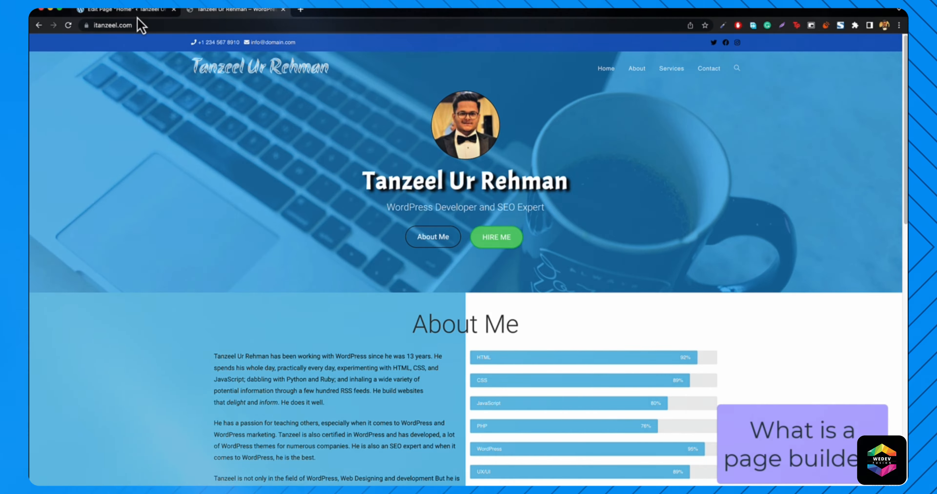
left_click(147, 12)
left_click(459, 378)
scroll(505, 367, "down", 5)
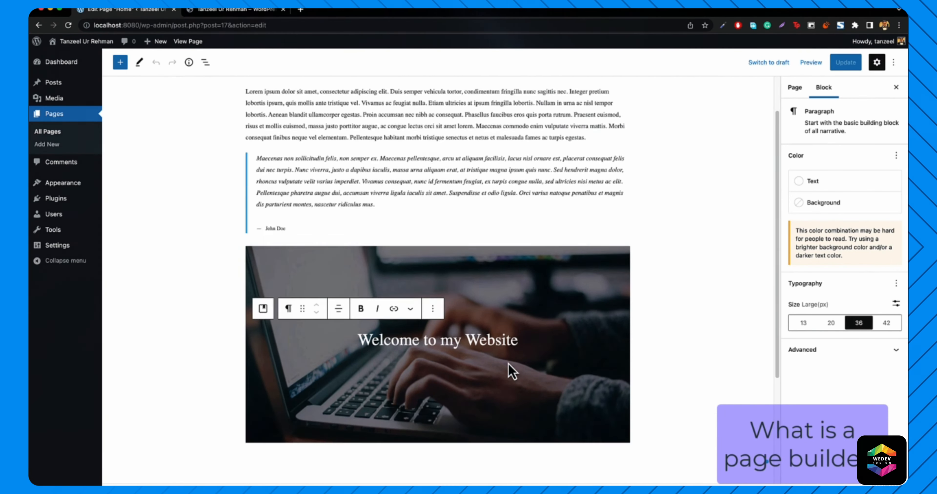
scroll(473, 327, "up", 2)
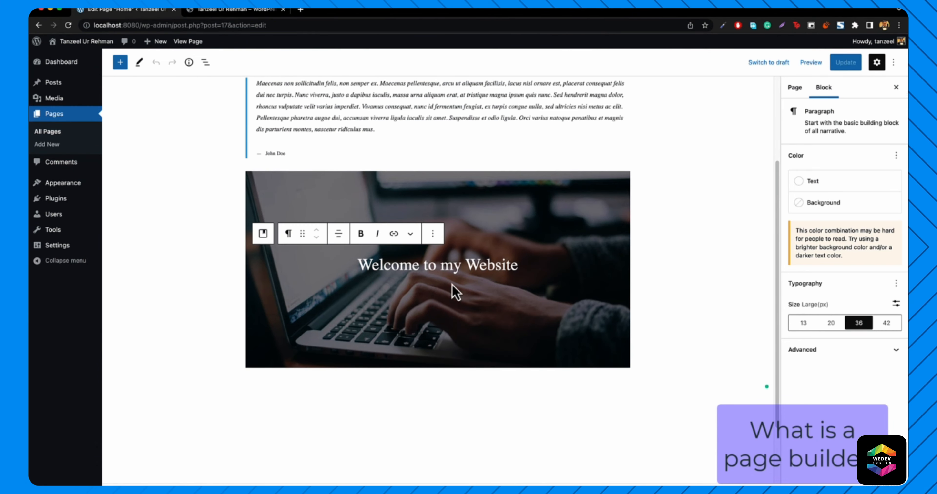
left_click(121, 64)
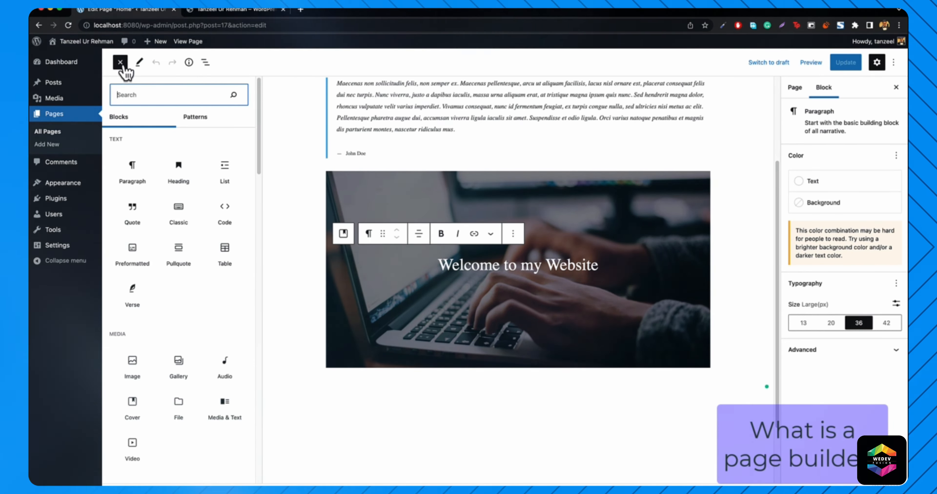
left_click(120, 62)
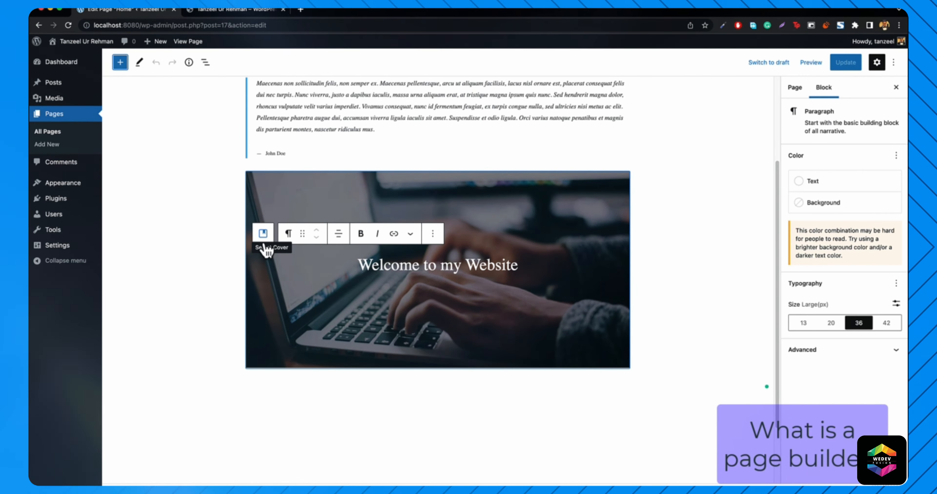
left_click(231, 11)
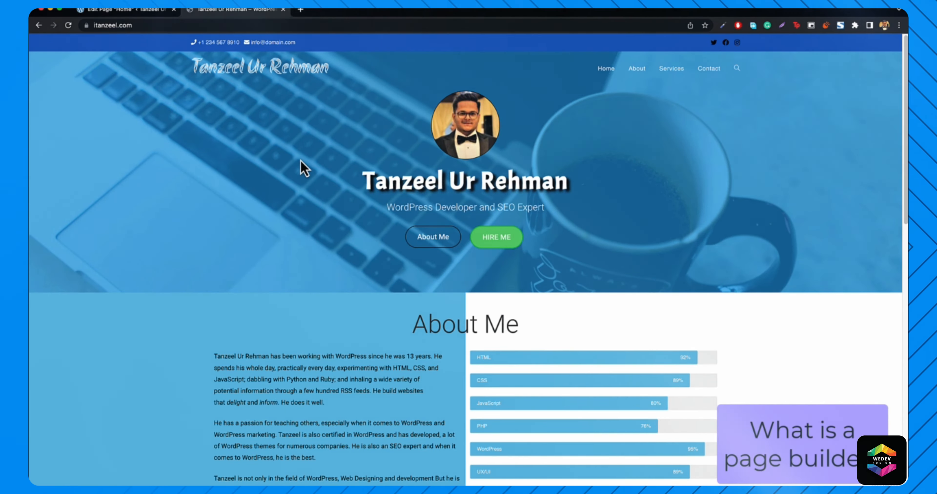
left_click(114, 11)
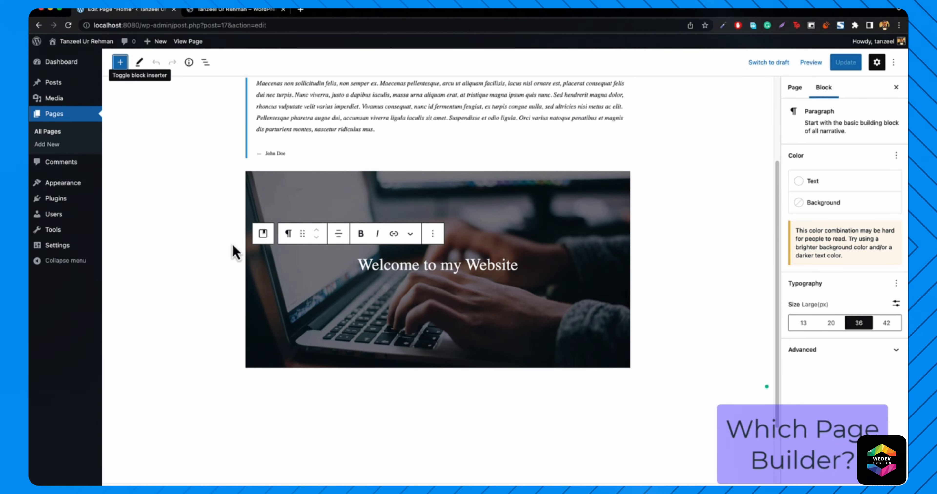
- Search Add Plugins for 'page builder'
mouse_move(69, 203)
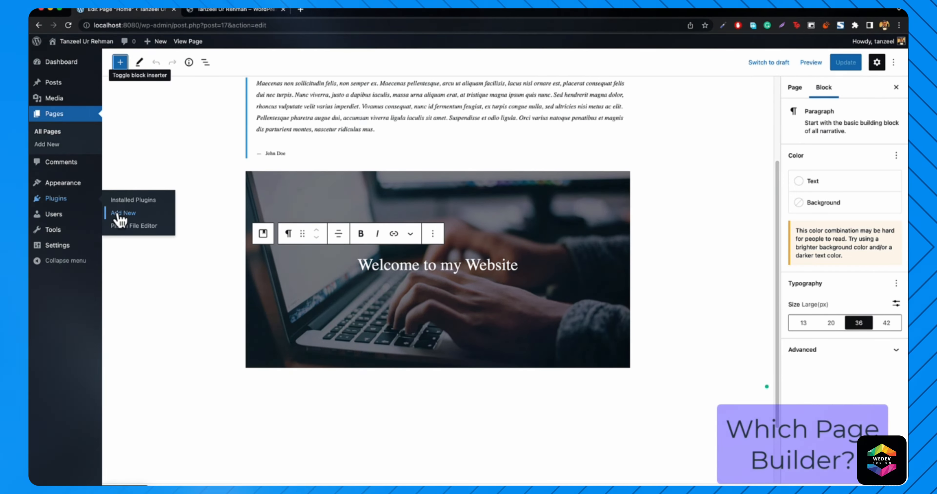
left_click(117, 214)
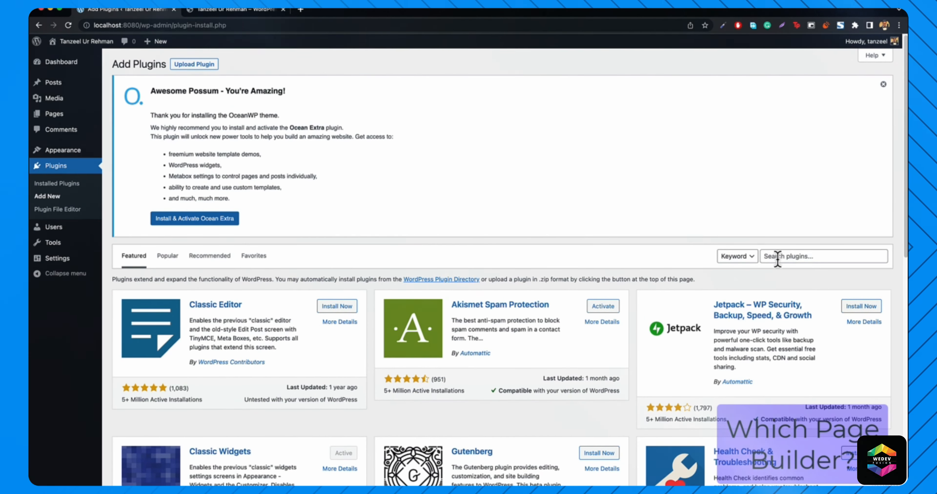
left_click(774, 256)
type("page b")
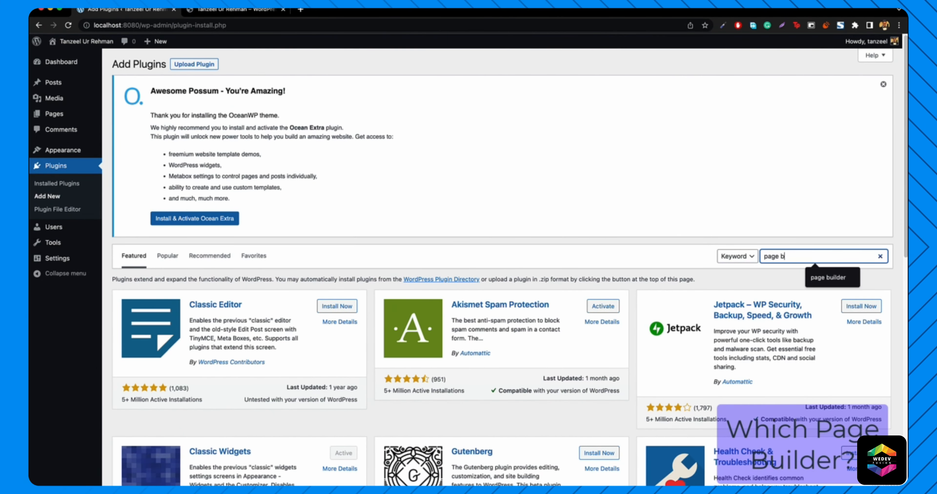
type("uilder")
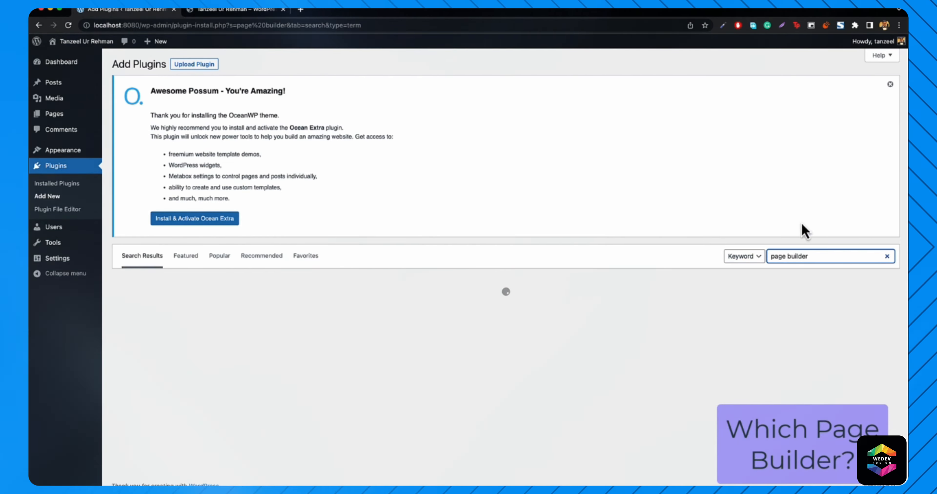
- Install Elementor Website Builder from the results, highlighting its rating and install count
scroll(455, 318, "down", 5)
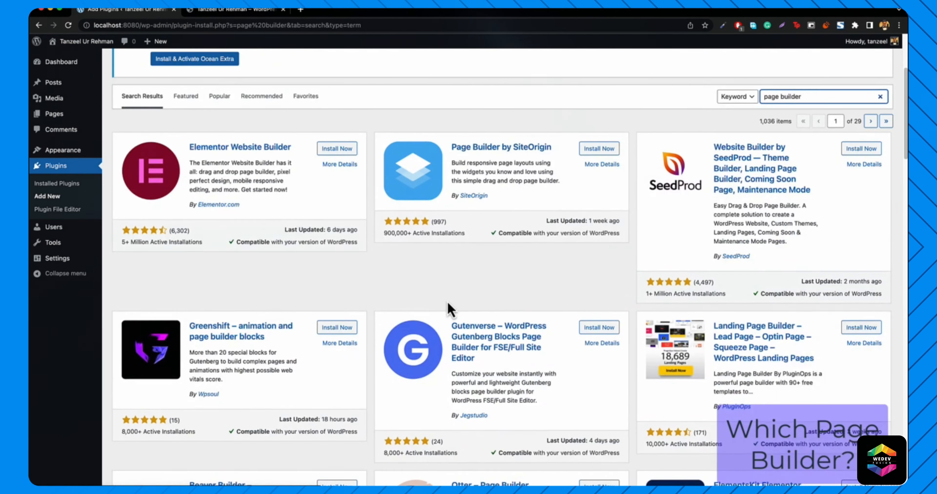
scroll(448, 303, "up", 1)
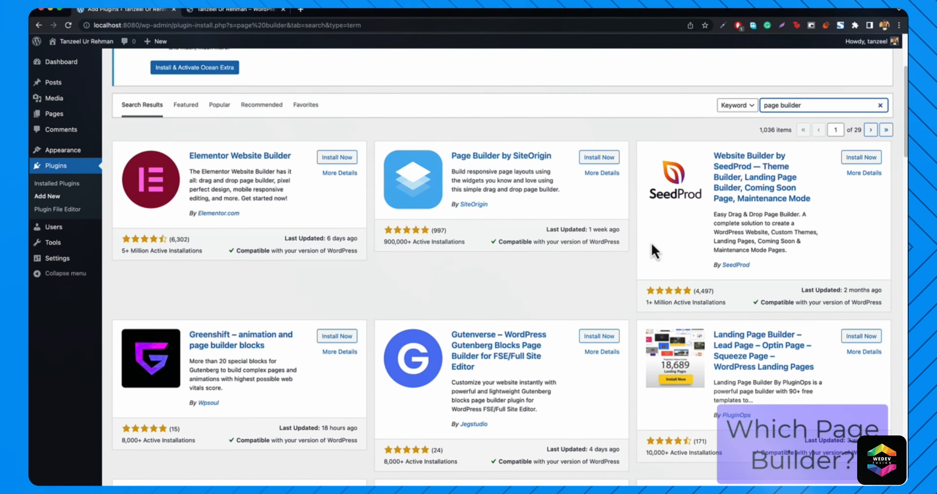
scroll(418, 275, "down", 1)
scroll(418, 275, "down", 1)
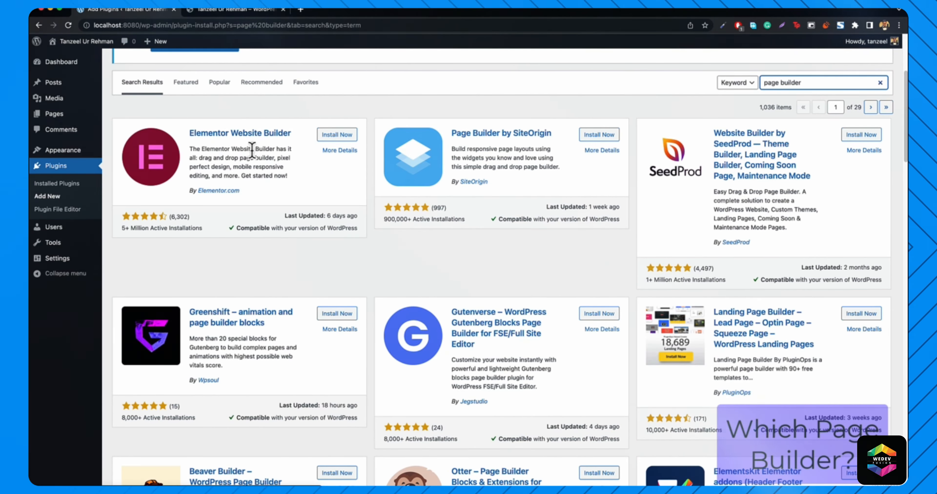
left_click(121, 230)
left_click_drag(183, 236, 201, 230)
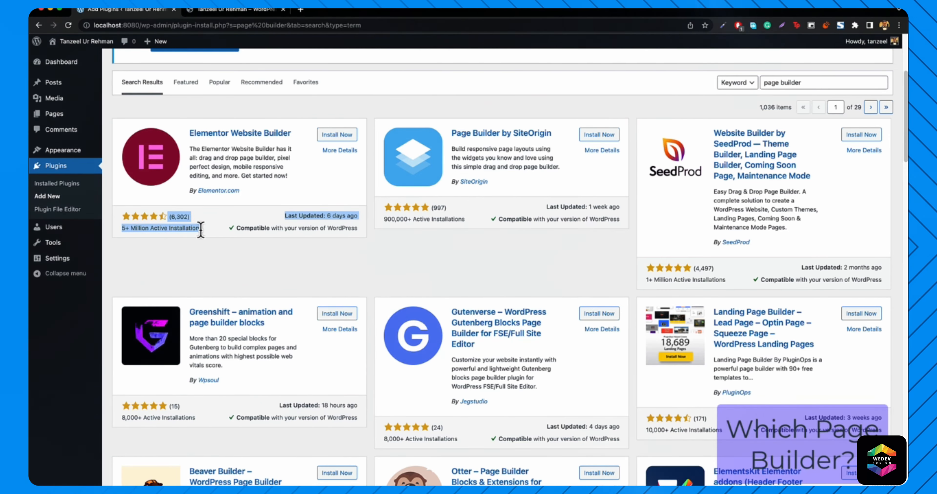
left_click(201, 230)
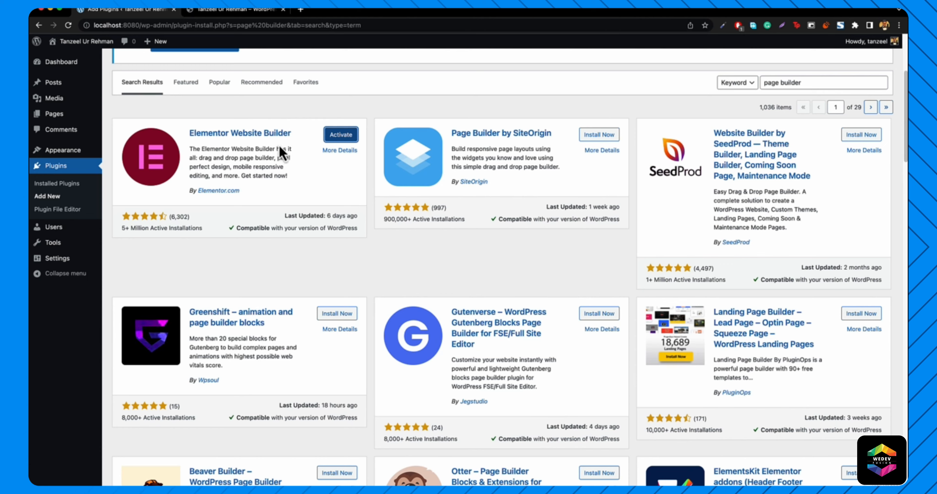
- Activate Elementor and dismiss its setup wizard to land on the Dashboard
left_click(341, 136)
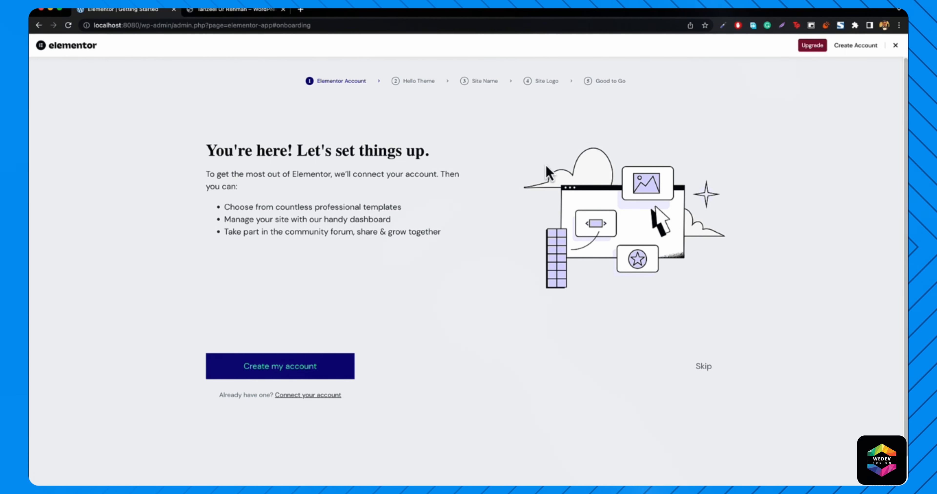
left_click(895, 45)
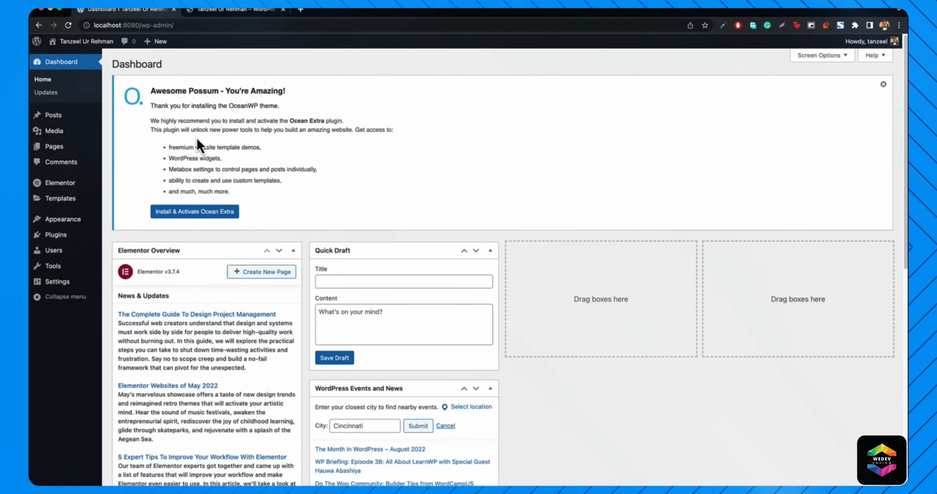
mouse_move(62, 138)
mouse_move(59, 154)
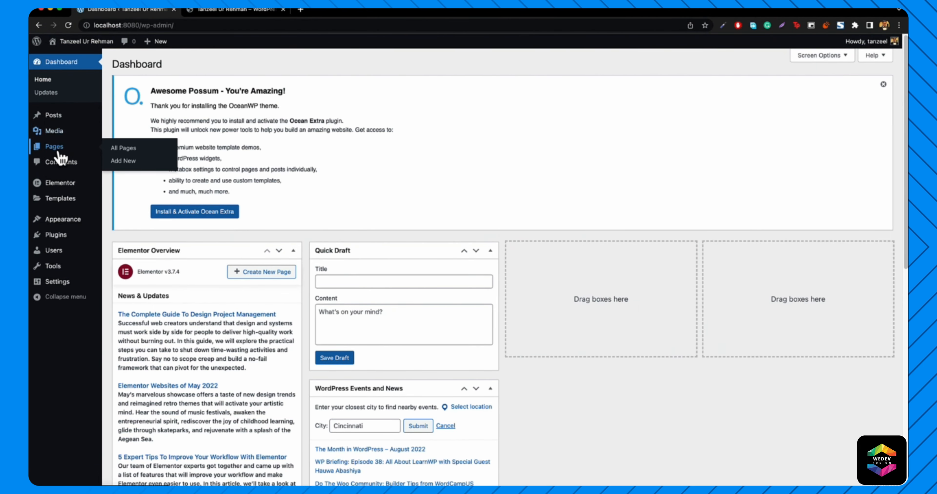
- Open the Home page in Elementor and delete its text, quote and image section
left_click(121, 152)
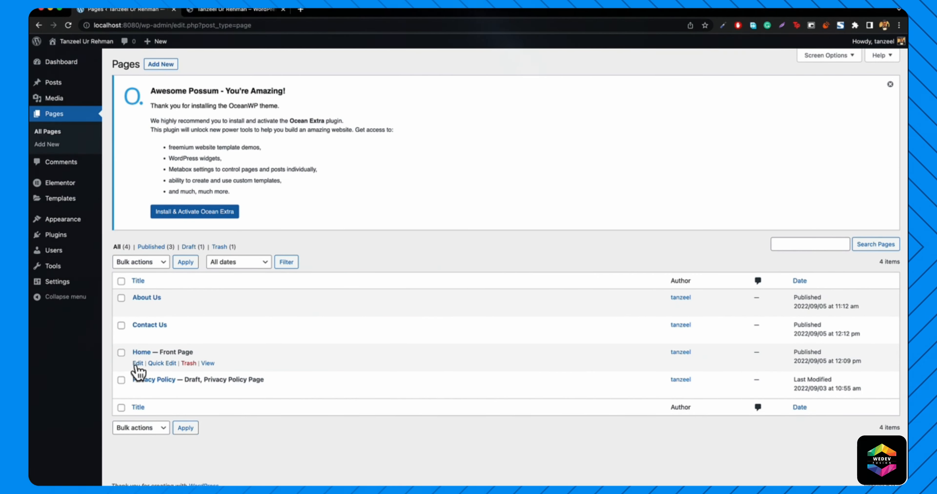
left_click(137, 363)
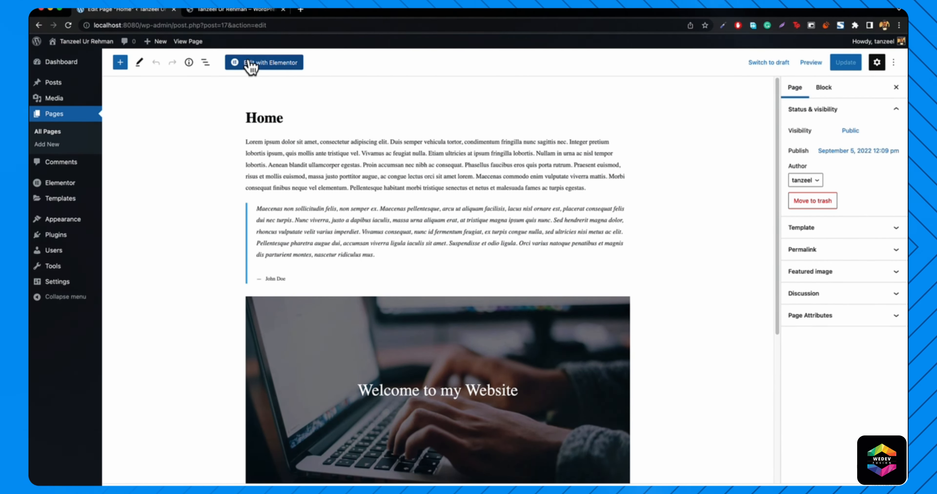
left_click(270, 66)
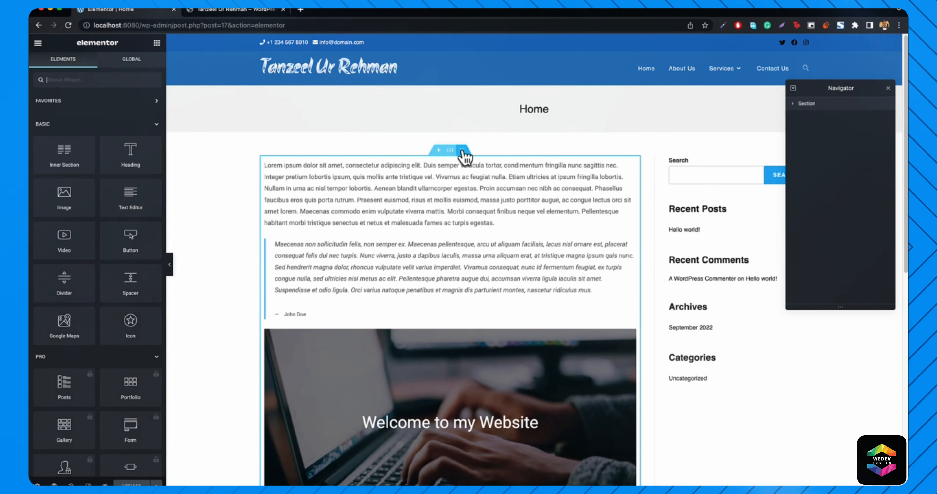
left_click(462, 150)
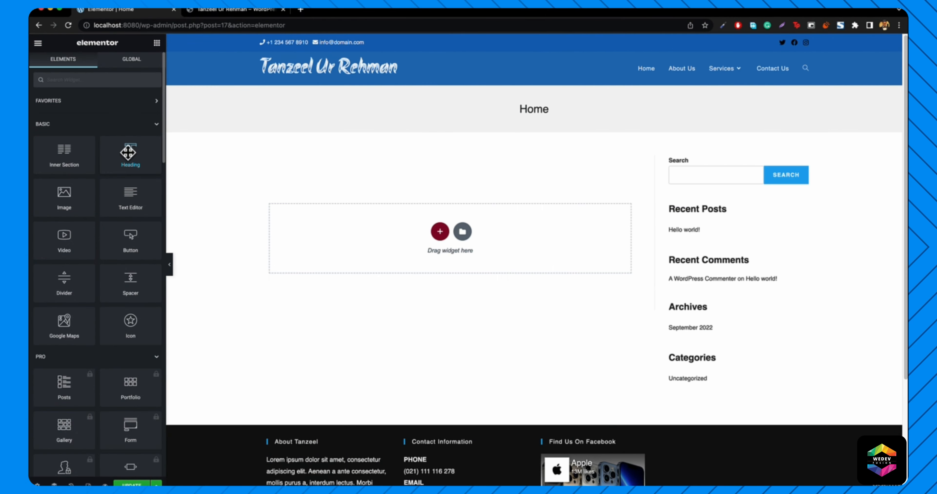
- Add Heading, Button and Progress Bar widgets to the section, then switch to itanzeel.com
left_click_drag(125, 150, 442, 236)
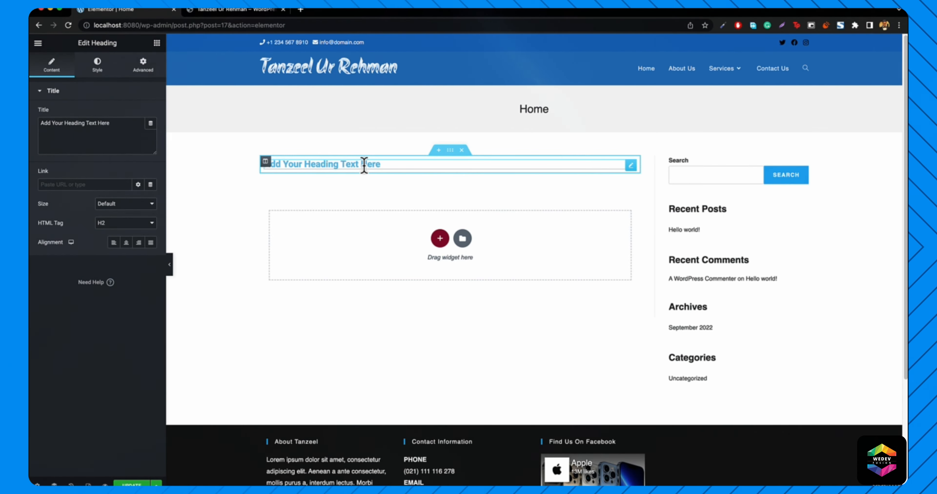
left_click(157, 44)
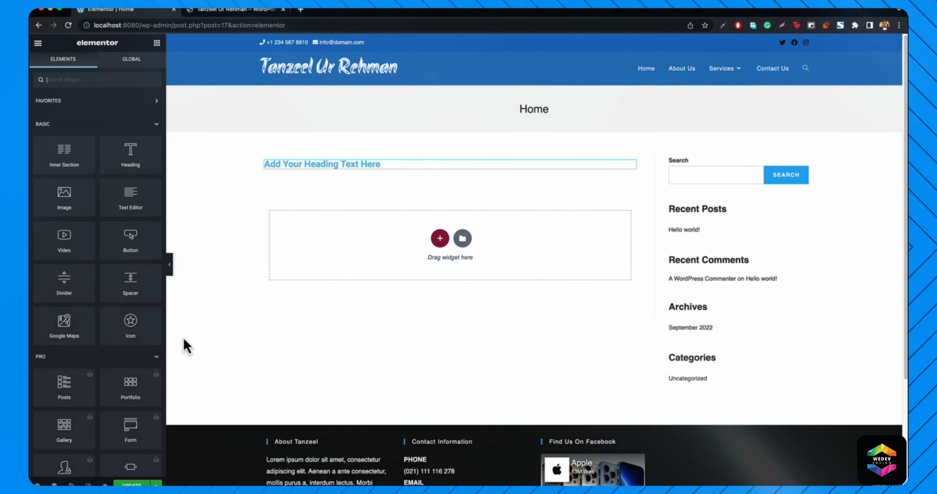
left_click(150, 359)
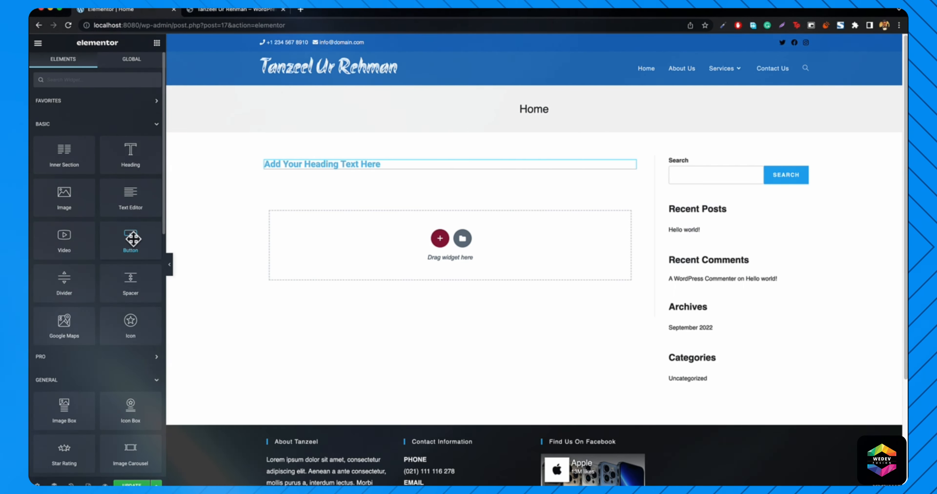
left_click_drag(126, 240, 392, 253)
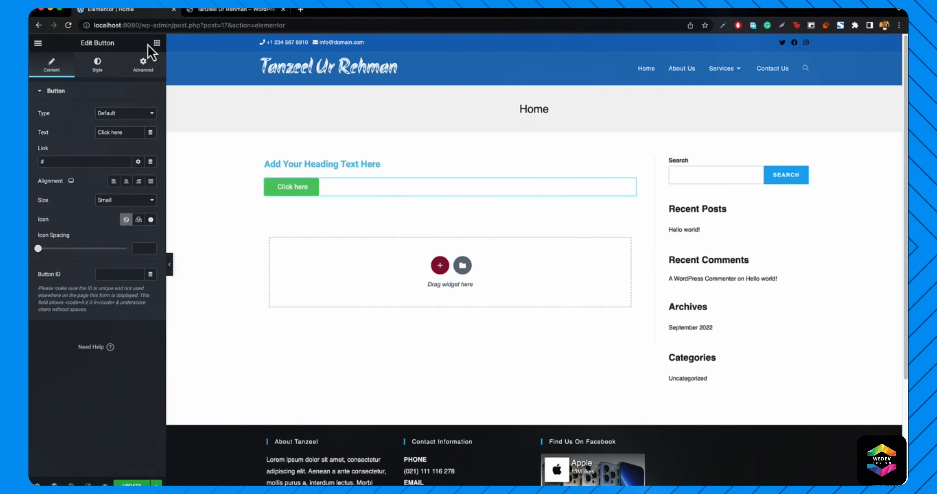
left_click(157, 43)
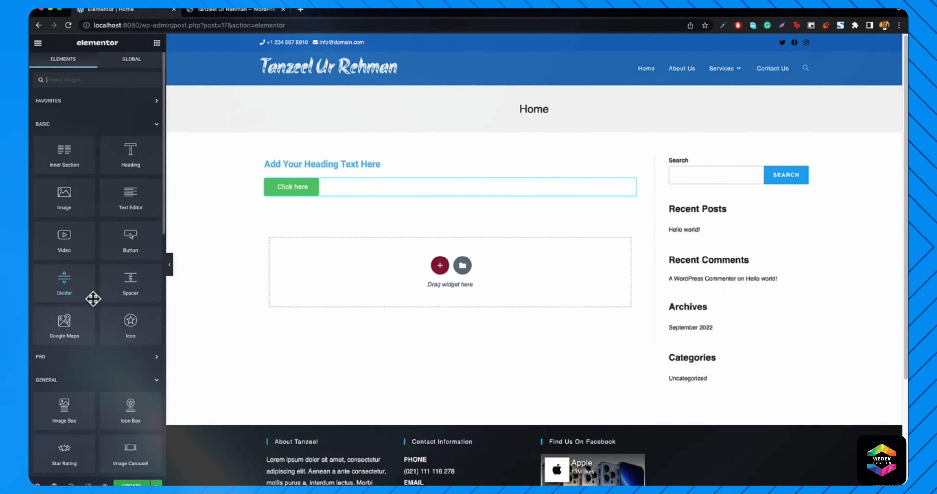
scroll(93, 299, "down", 5)
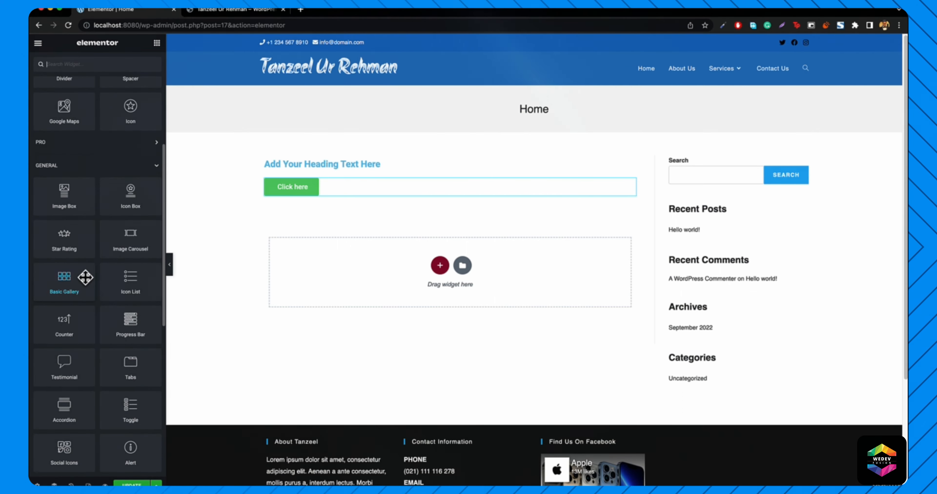
scroll(70, 336, "down", 1)
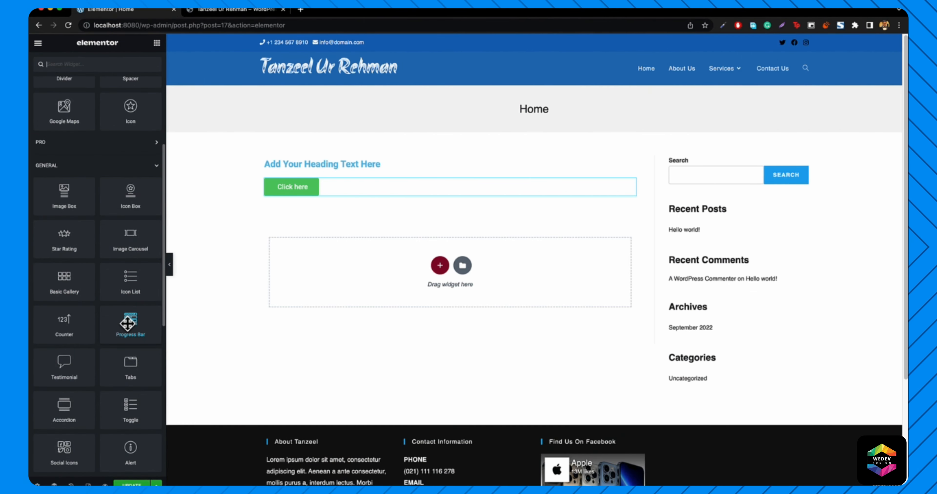
left_click_drag(128, 323, 362, 272)
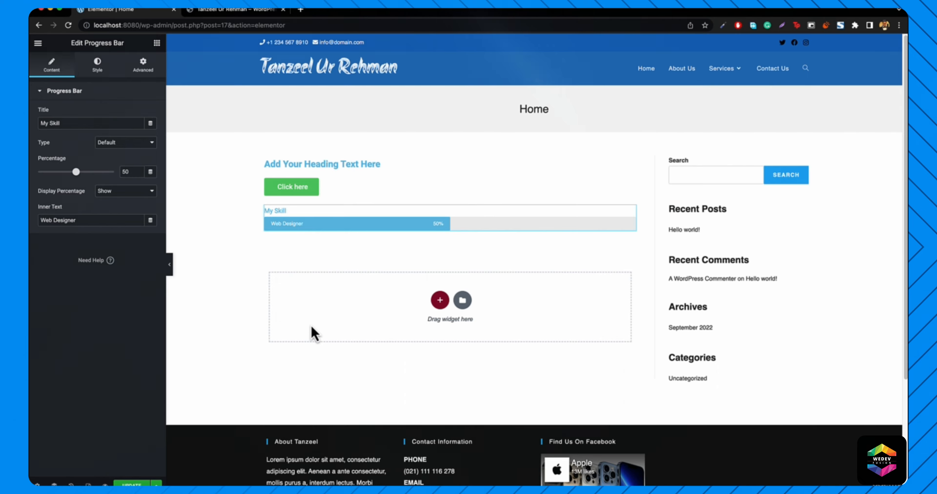
left_click(227, 14)
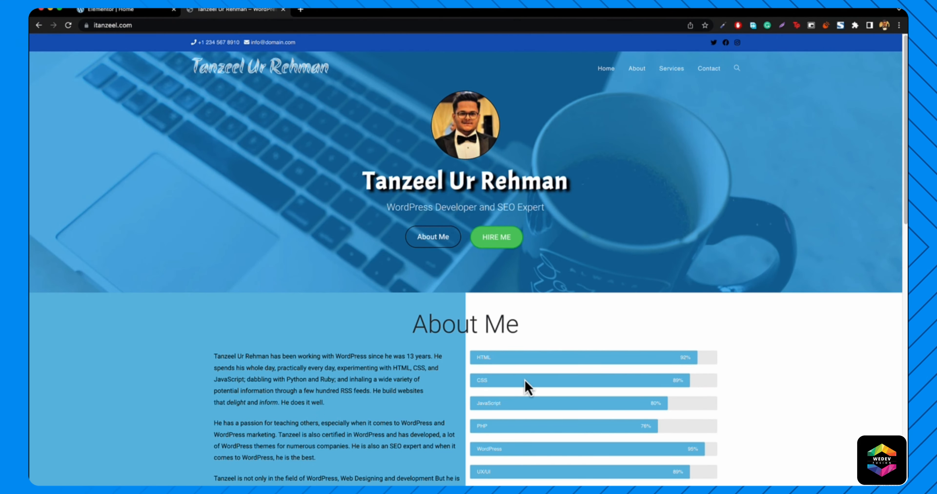
- Reload the live site, return to Elementor's widget list, and compare with the reference site
left_click(68, 25)
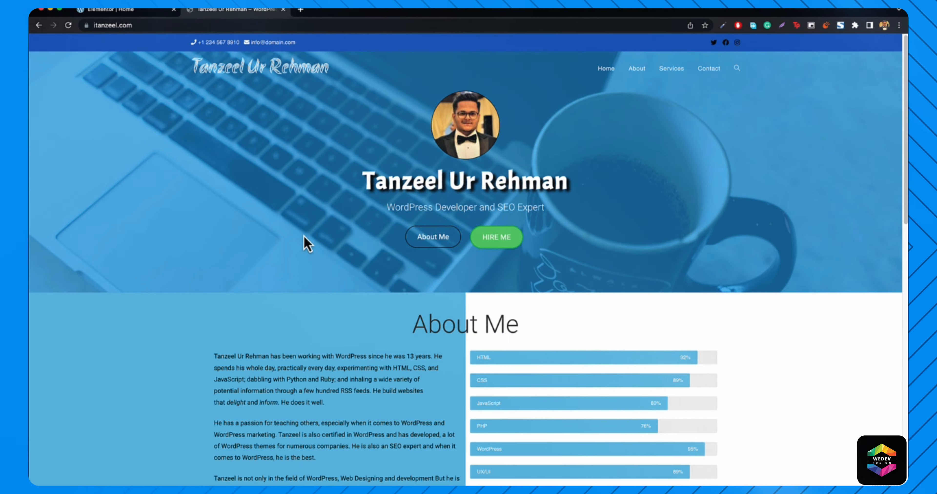
left_click(119, 11)
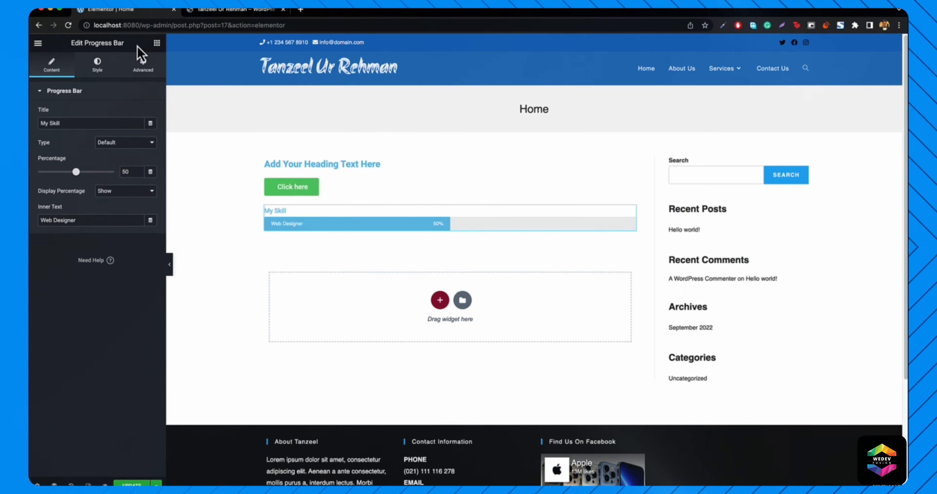
left_click(156, 44)
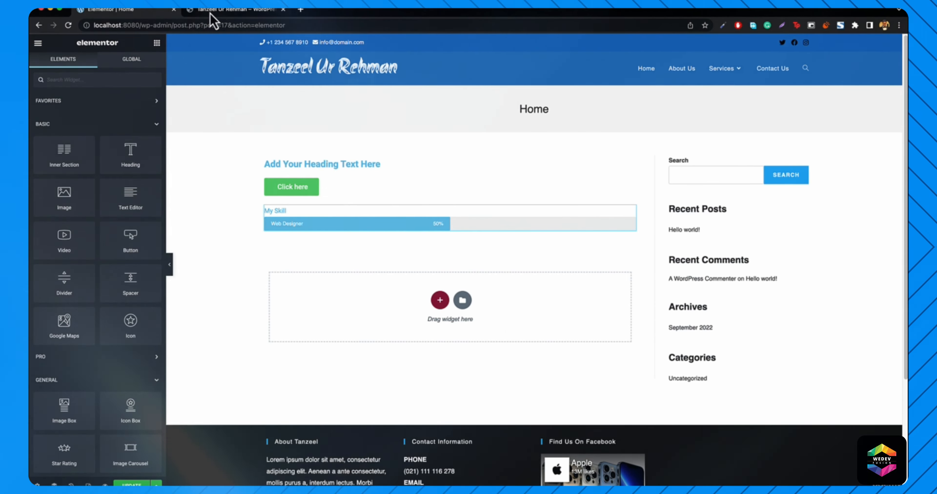
left_click(225, 15)
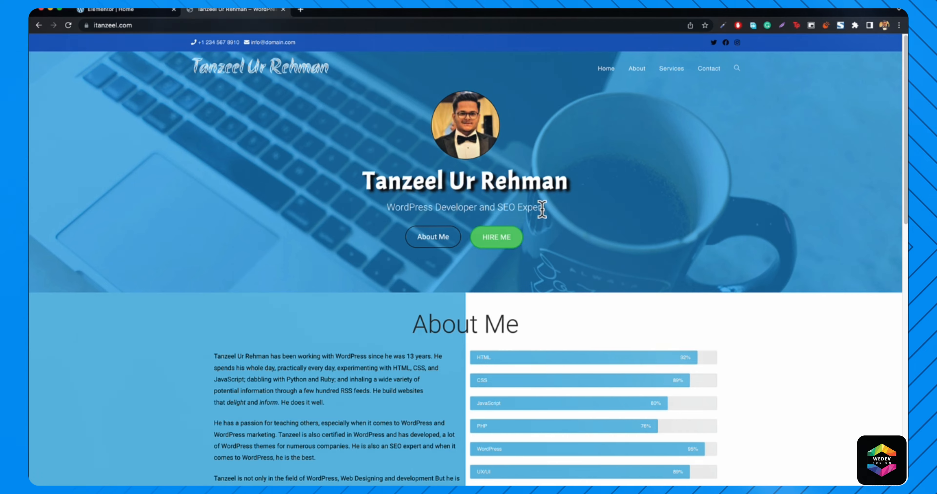
left_click(144, 10)
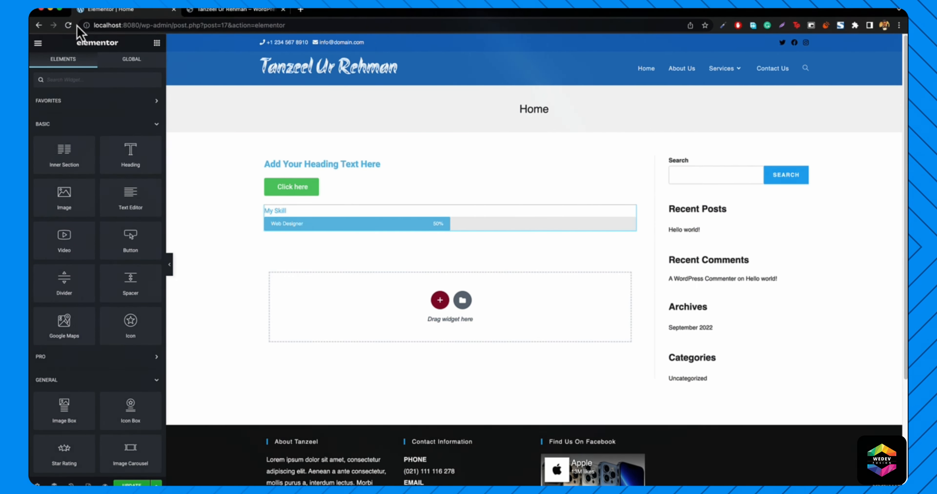
- Leave Elementor, check the Home page on the front end, then go to the Dashboard
left_click(39, 25)
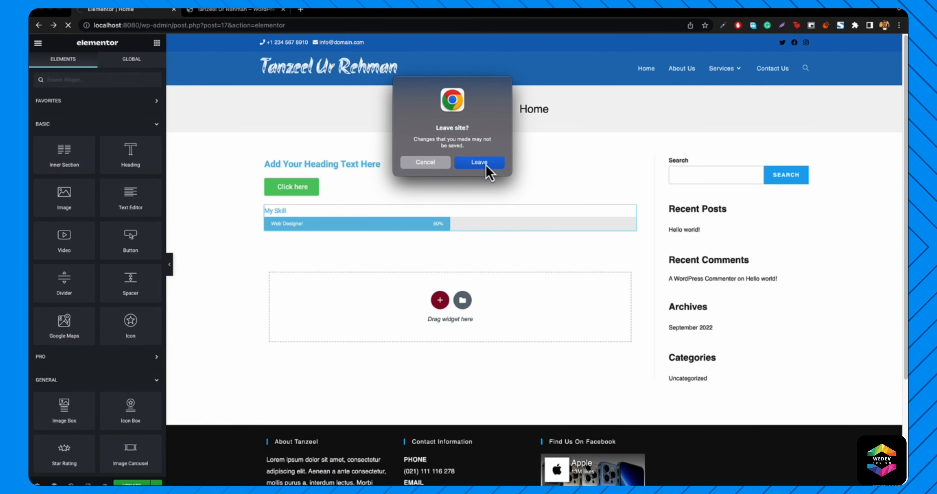
left_click(480, 163)
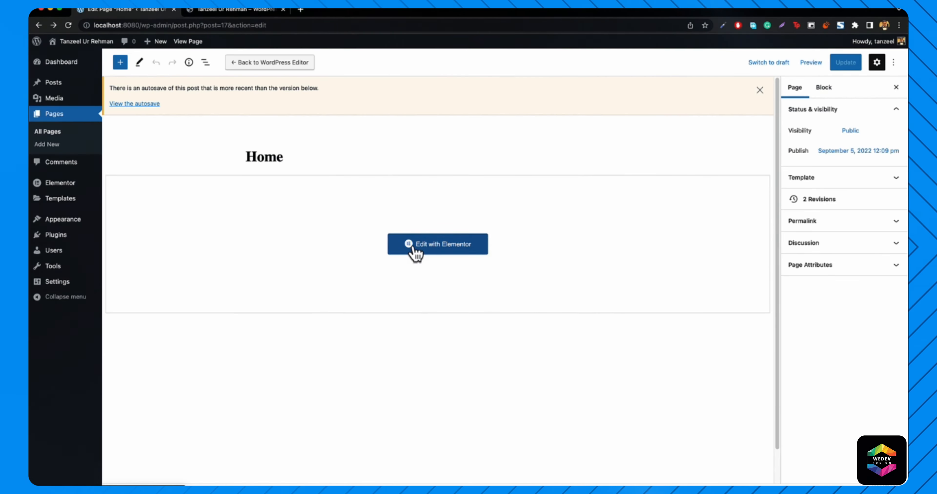
left_click(188, 42)
scroll(298, 258, "down", 3)
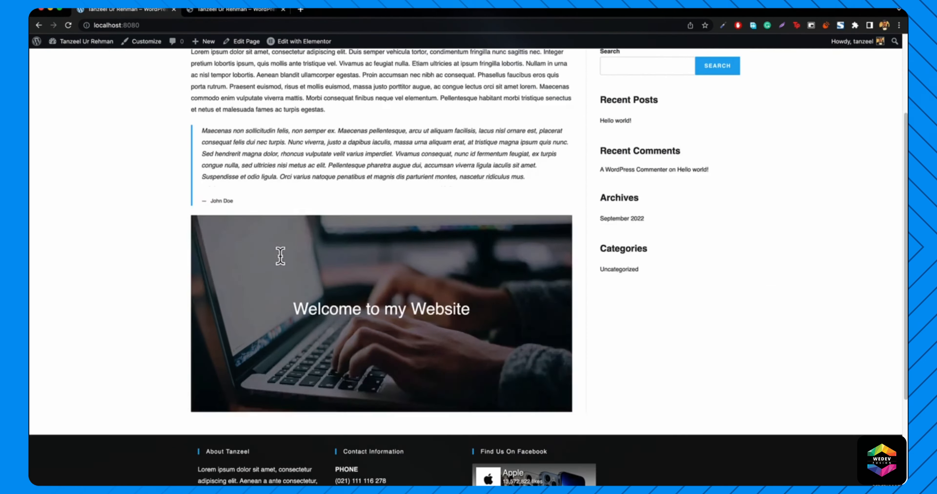
scroll(280, 257, "down", 3)
scroll(395, 331, "up", 6)
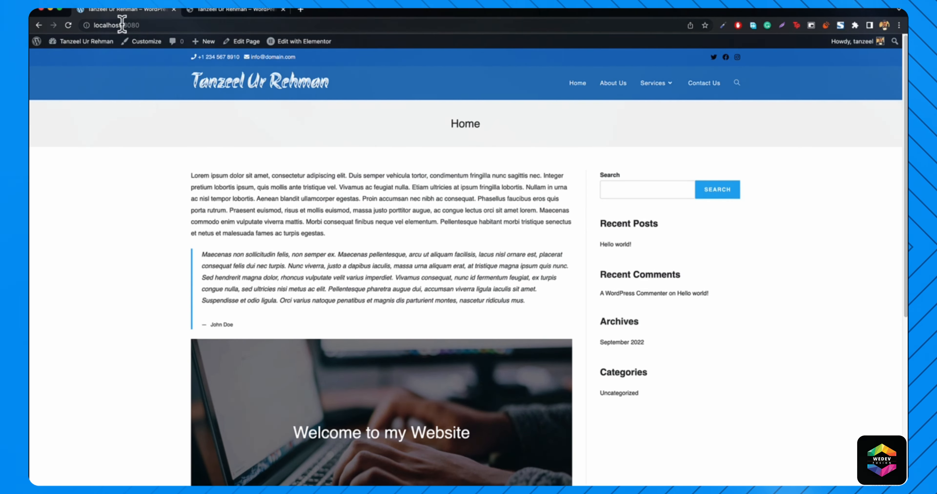
mouse_move(78, 41)
left_click(66, 58)
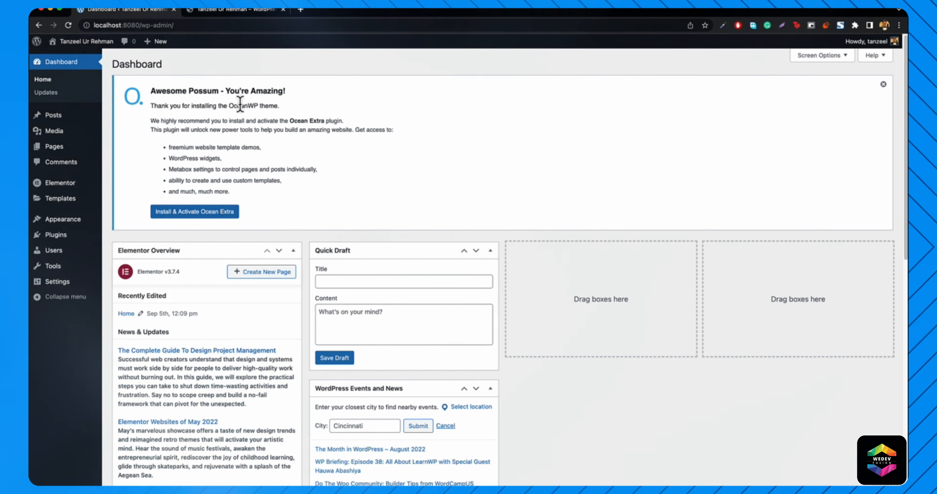
- Open the live site in a new tab, view it, and return to the Dashboard
mouse_move(72, 44)
right_click(69, 64)
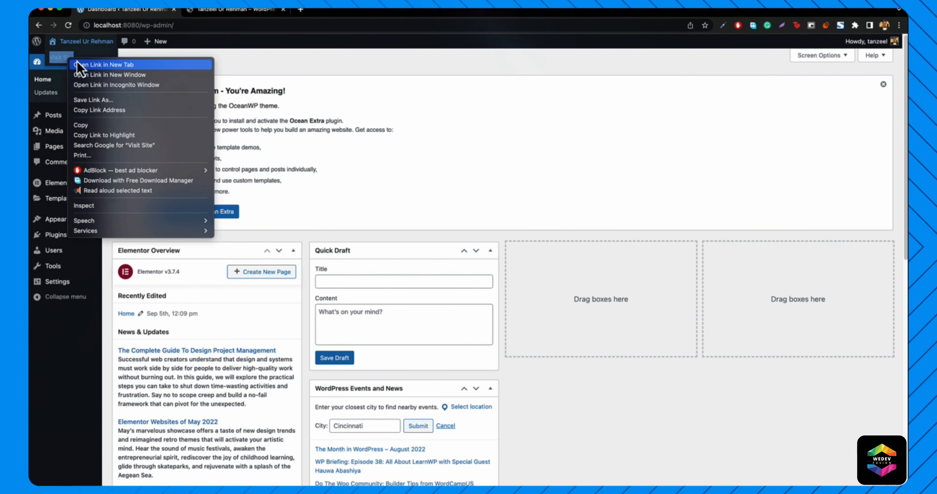
left_click(91, 65)
left_click(208, 16)
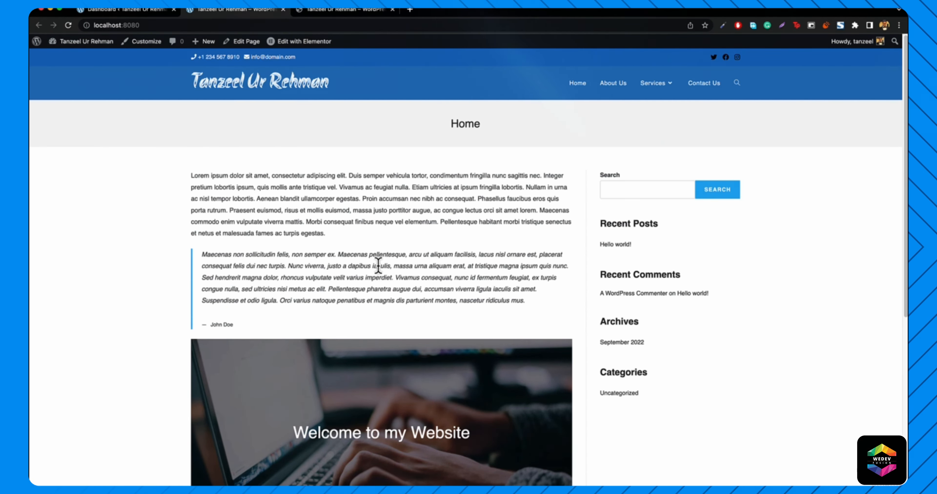
left_click(129, 10)
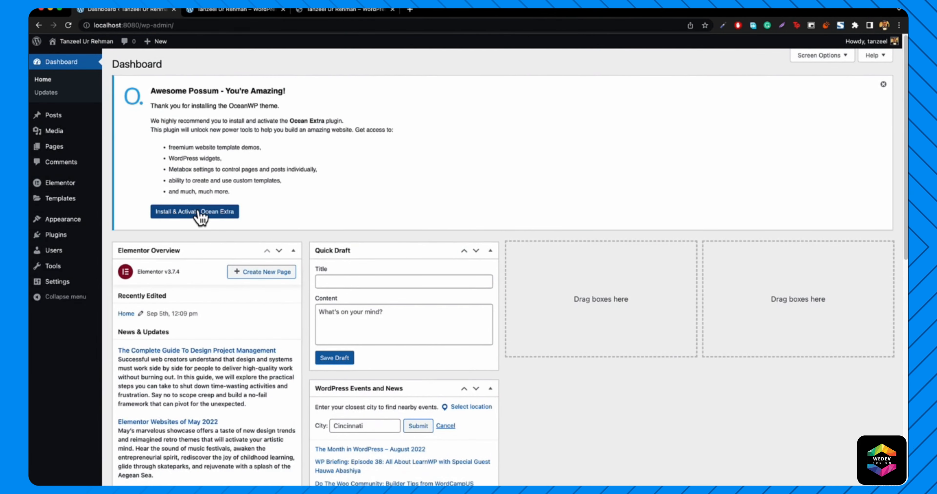
- Install and activate Ocean Extra from the notice, and open Add Plugins in a new tab
left_click(194, 213)
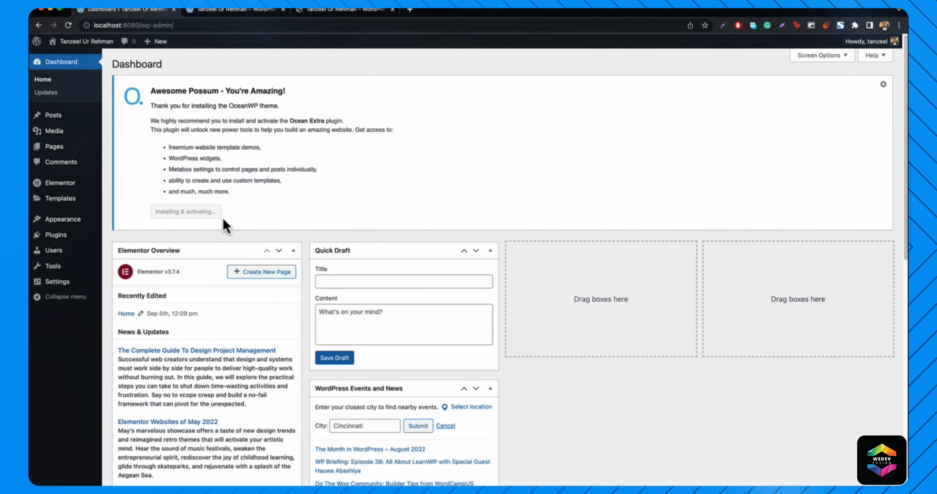
mouse_move(52, 238)
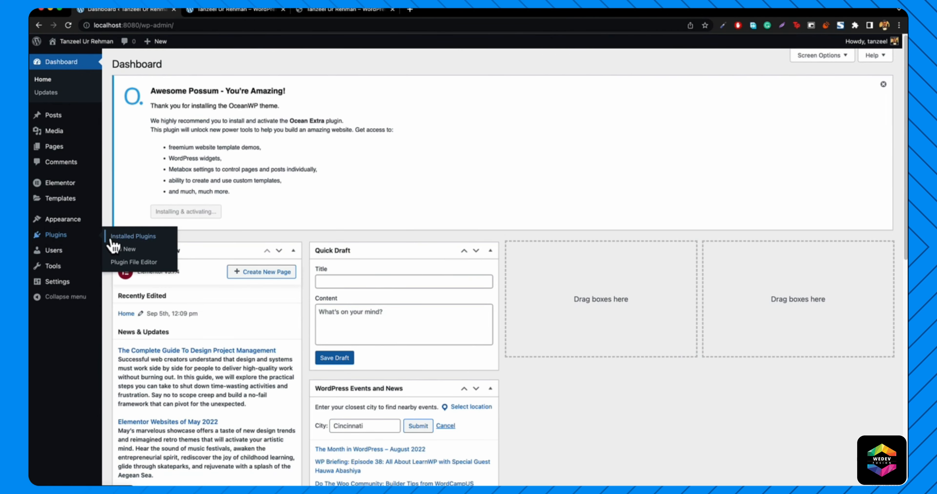
right_click(124, 255)
left_click(145, 262)
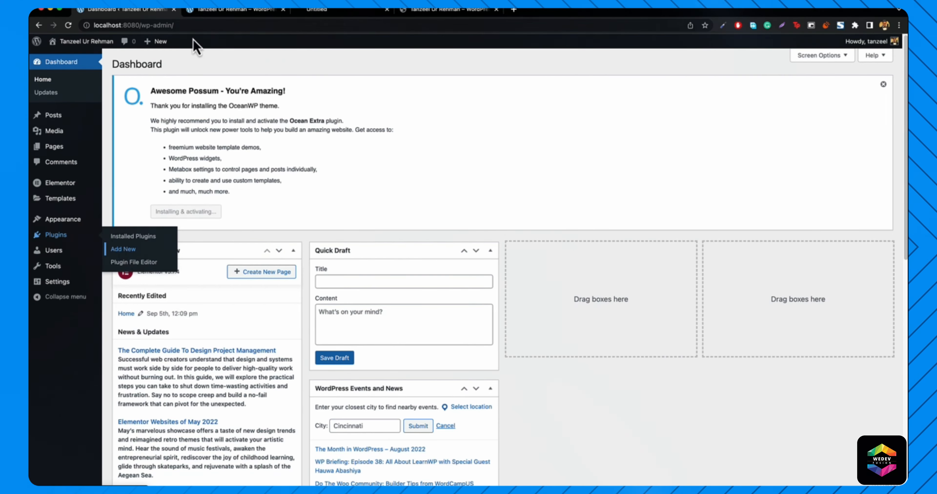
left_click(323, 10)
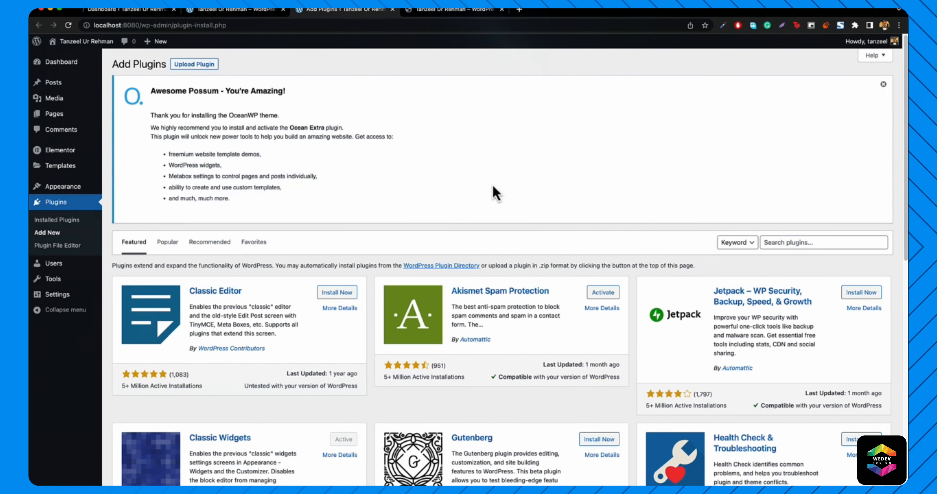
- Search plugins for 'oce' to find Ocean Extra
left_click(797, 242)
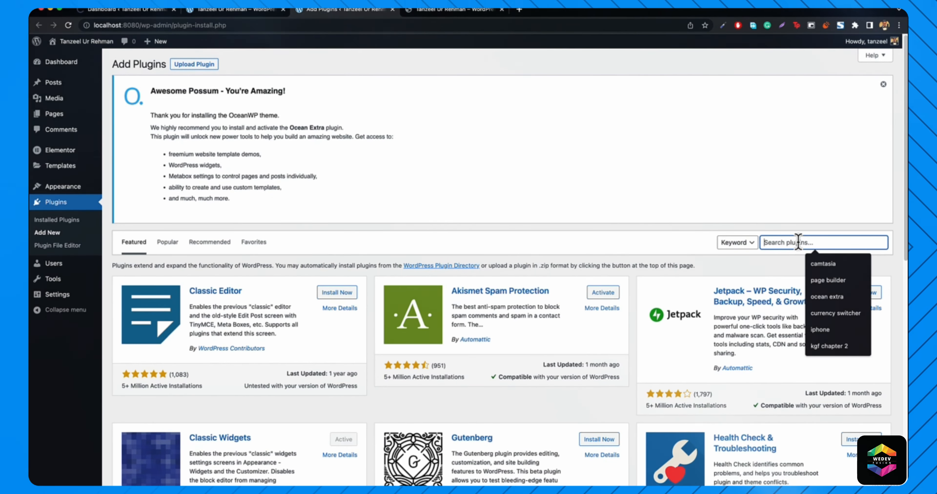
type("ocean extra")
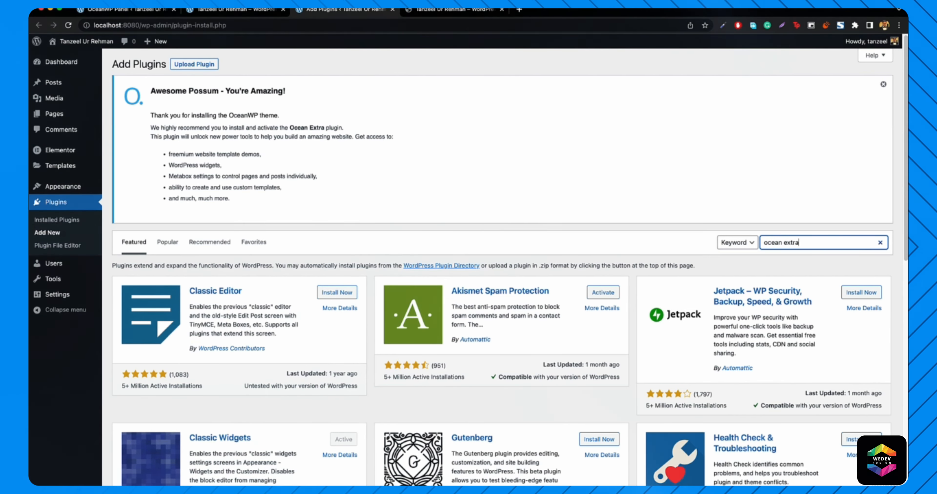
key("Return")
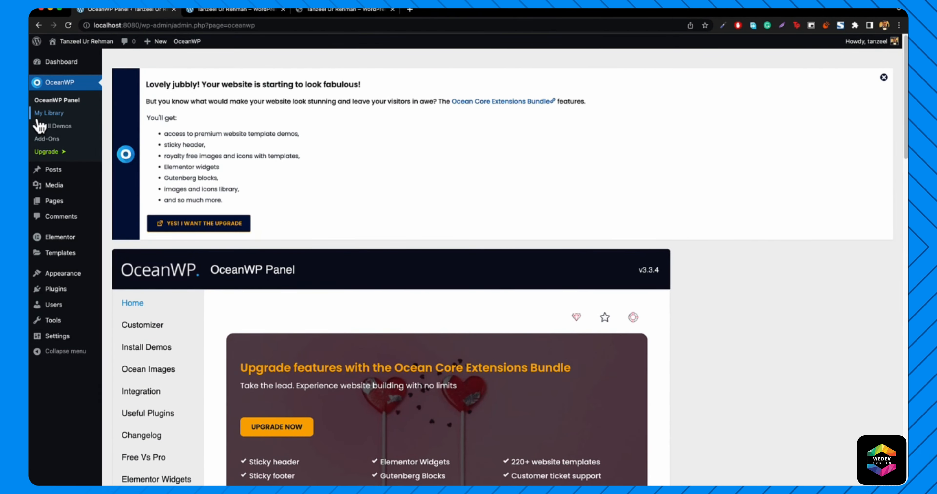
- Open the Home page for editing from the All Pages list
mouse_move(58, 203)
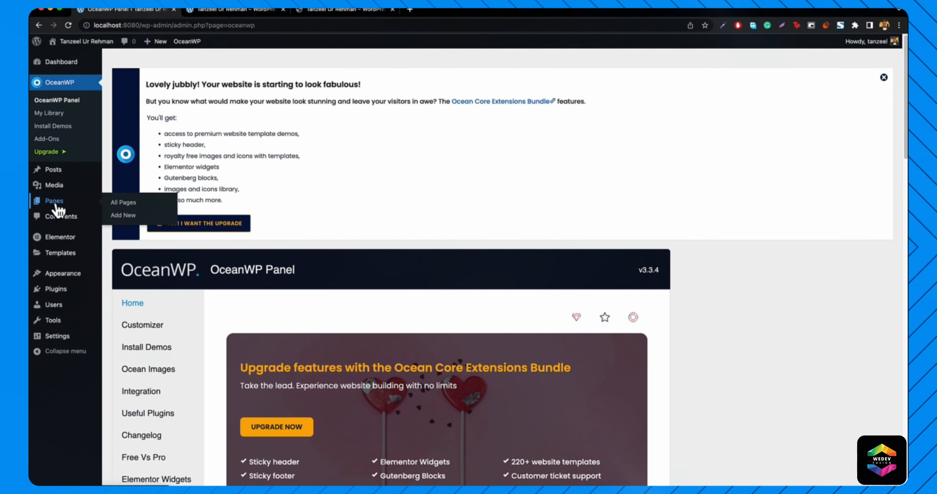
left_click(116, 202)
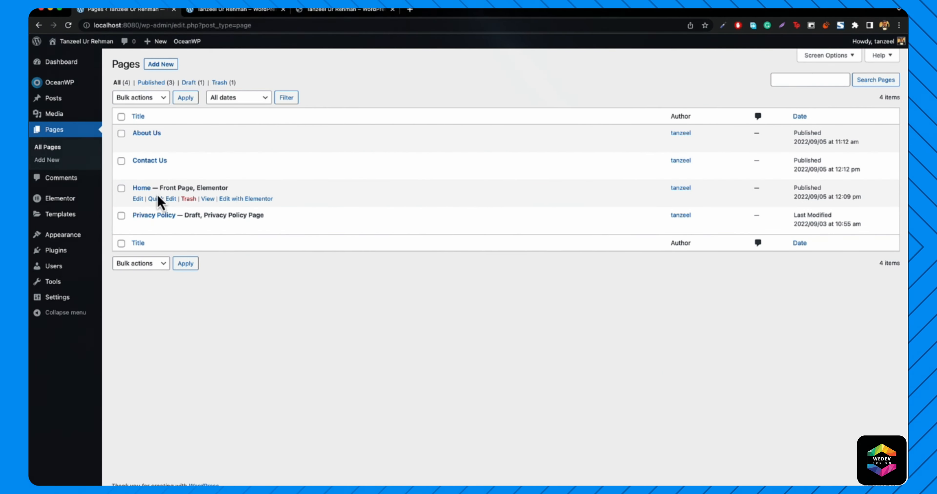
left_click(138, 199)
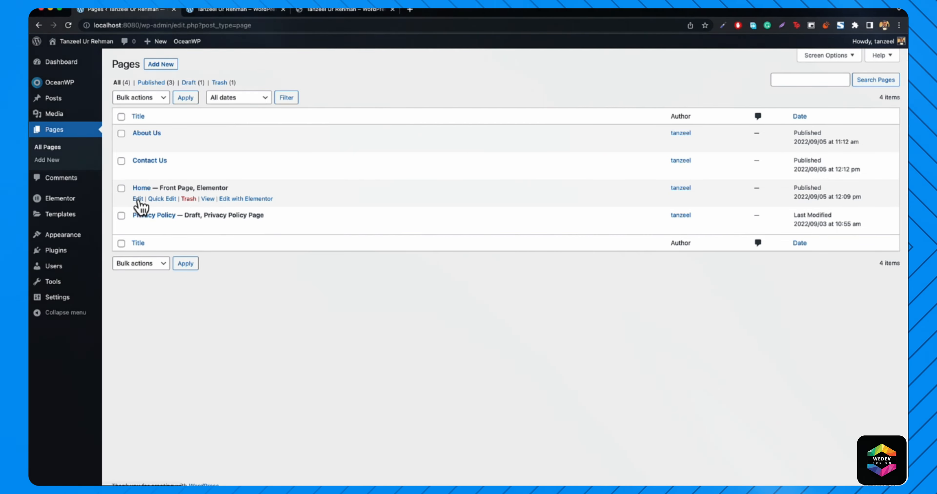
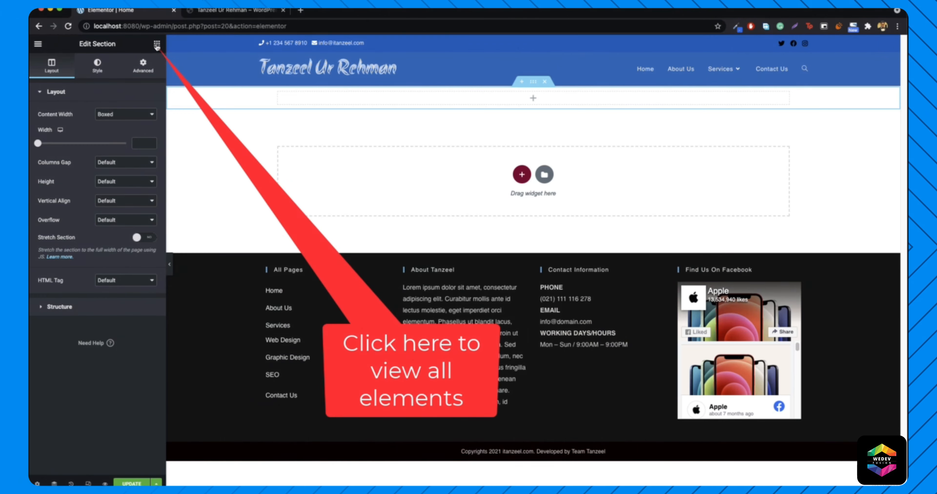
- Stack Heading, Text Editor and Image widgets in the top section, in that order
left_click(157, 44)
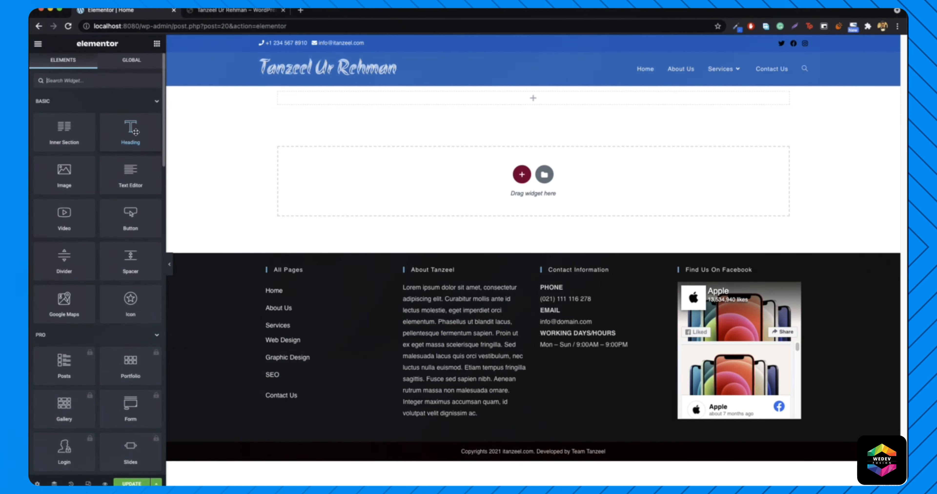
left_click_drag(126, 140, 540, 95)
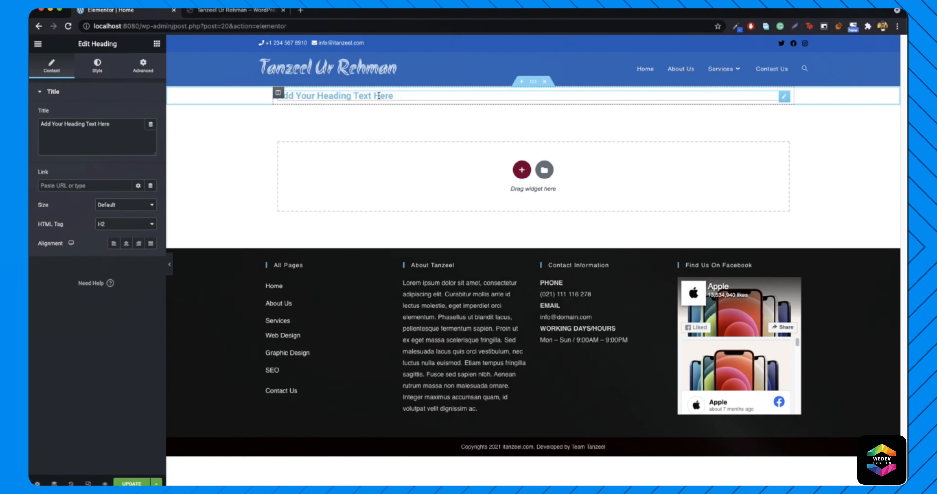
left_click(157, 44)
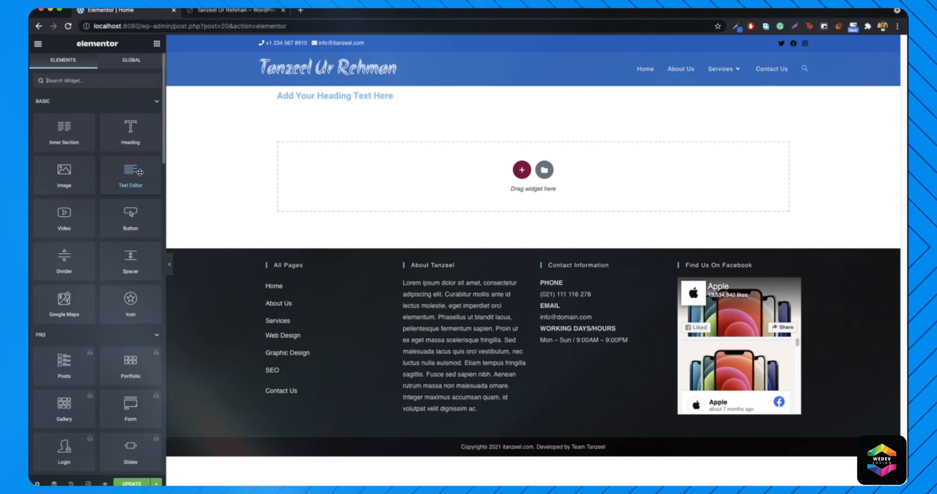
left_click_drag(131, 174, 356, 99)
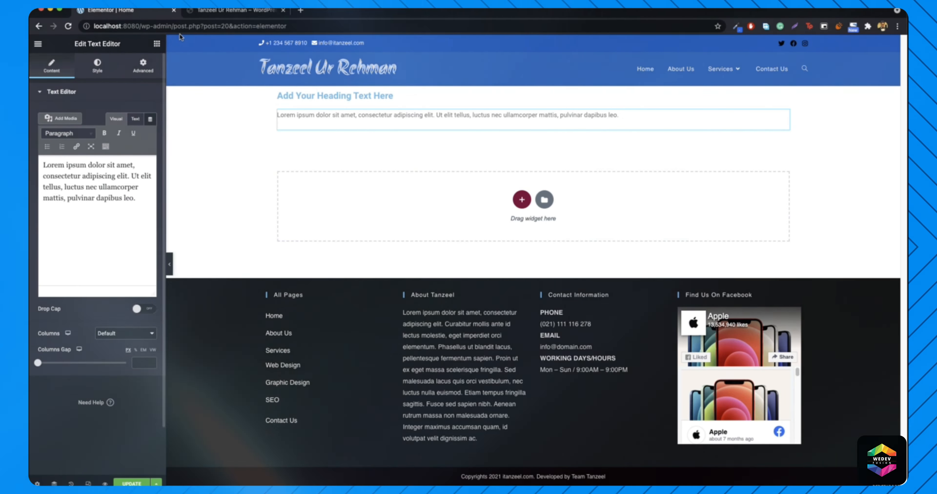
left_click(156, 44)
mouse_move(64, 174)
left_mouse_down()
mouse_move(157, 193)
mouse_move(280, 99)
mouse_move(278, 121)
mouse_move(322, 114)
mouse_move(321, 104)
mouse_move(319, 132)
left_mouse_up()
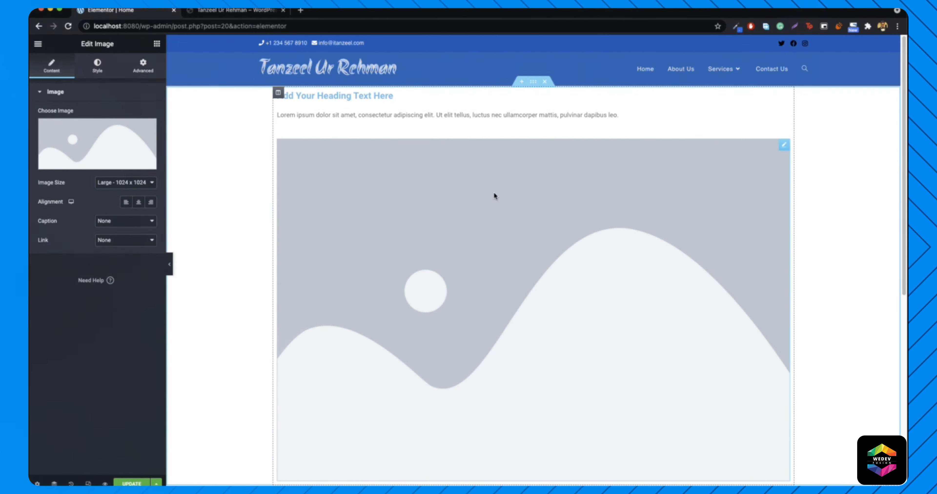
- Delete the placeholder image widget from the section
right_click(493, 192)
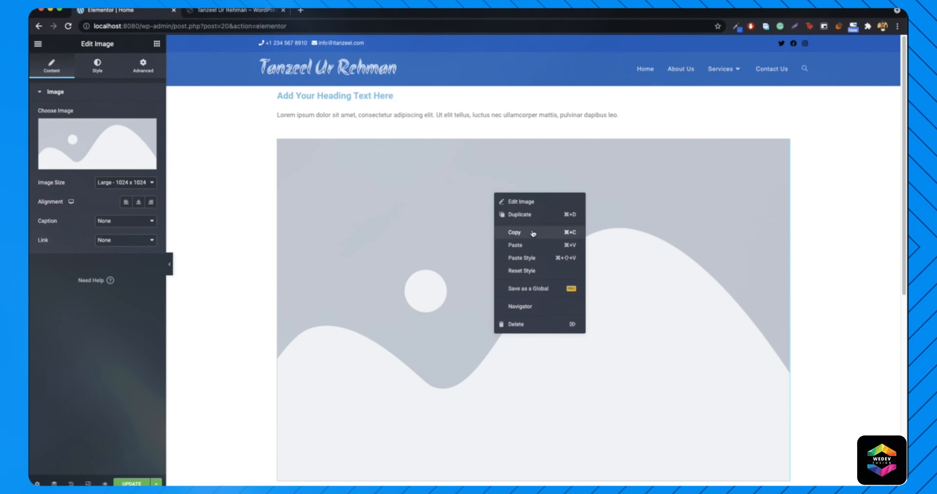
left_click(524, 319)
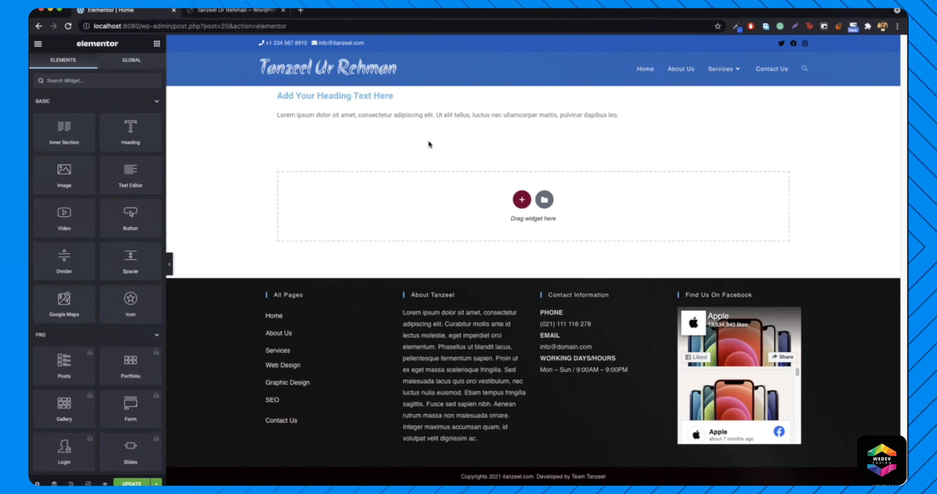
- Replace the heading section with a two-column section holding a placeholder image on the left
left_click(544, 90)
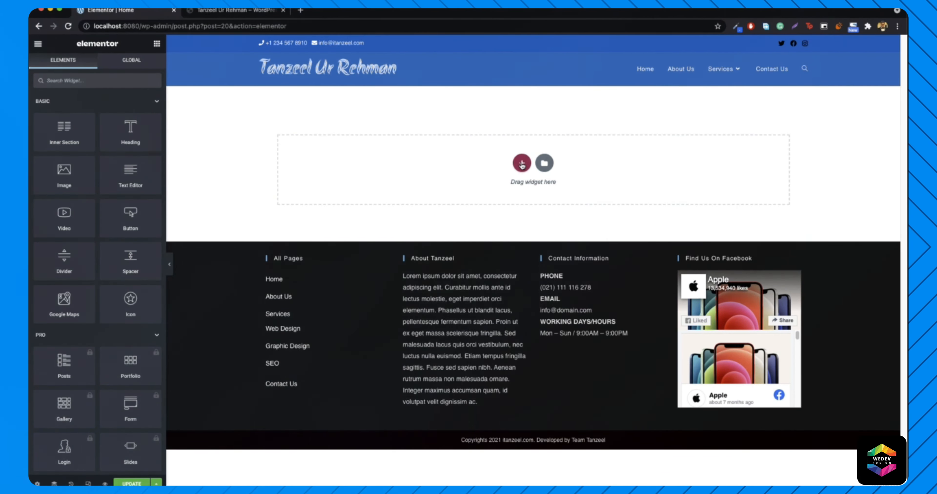
left_click(522, 164)
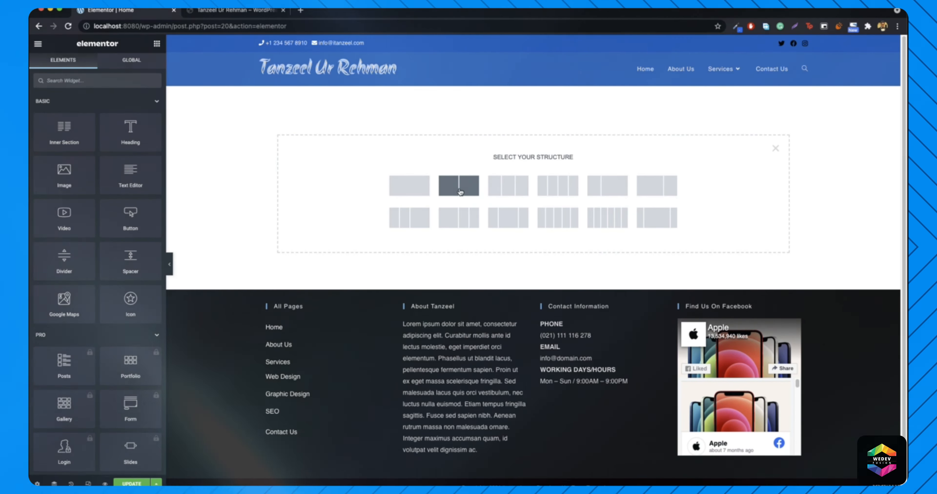
left_click(461, 186)
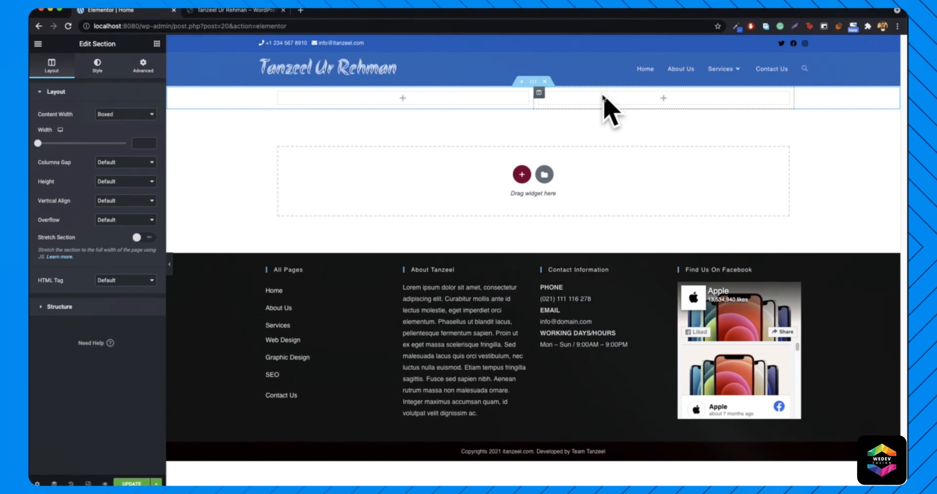
left_click(157, 43)
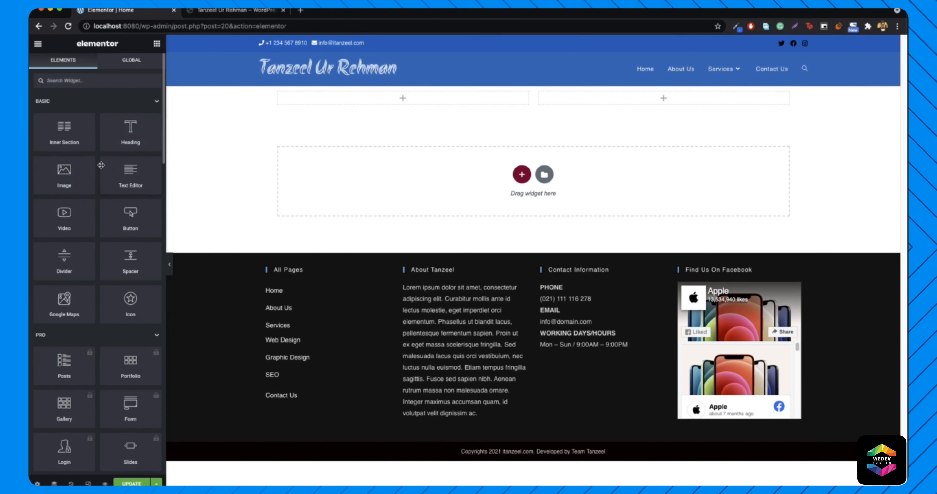
left_click_drag(61, 182, 419, 95)
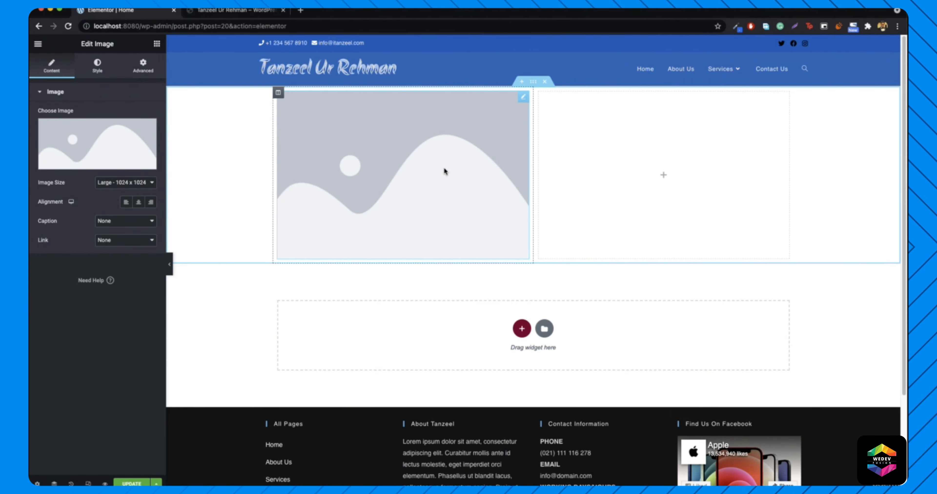
- Add a Heading and a Text Editor widget to the empty right column
left_click(156, 45)
left_click_drag(116, 141, 654, 160)
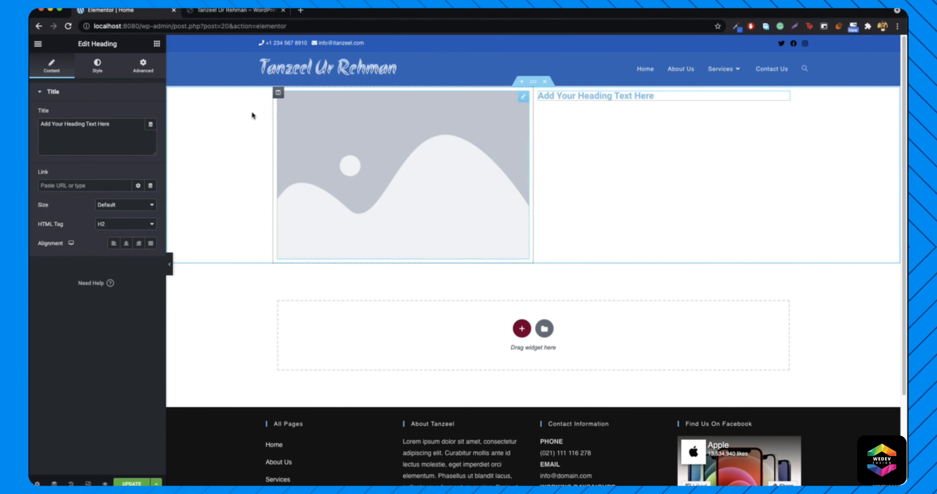
left_click(157, 45)
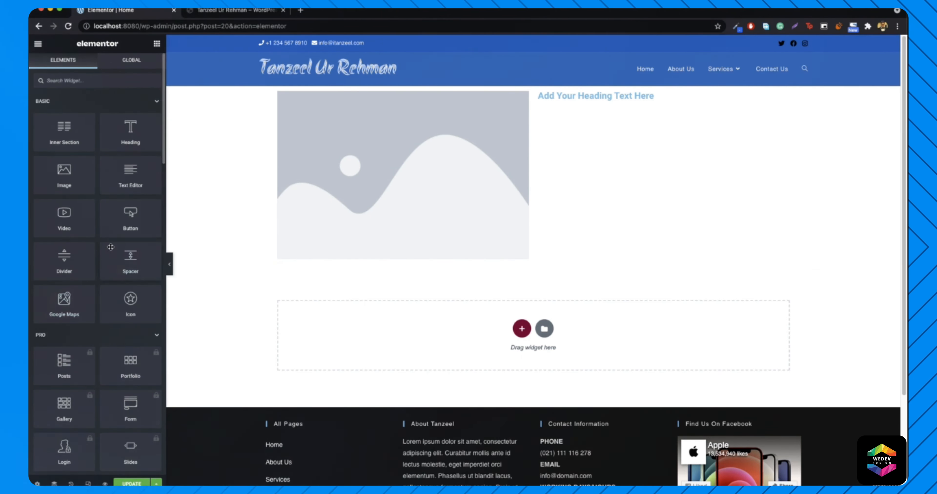
left_click_drag(123, 180, 606, 100)
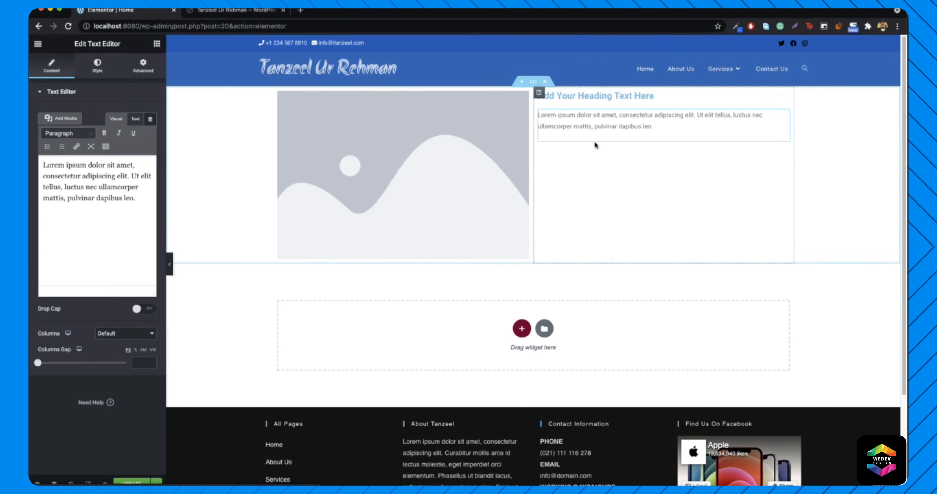
- Repeat the Lorem ipsum paragraph to four copies, then preview without the panel
left_click(78, 228)
key("super+a")
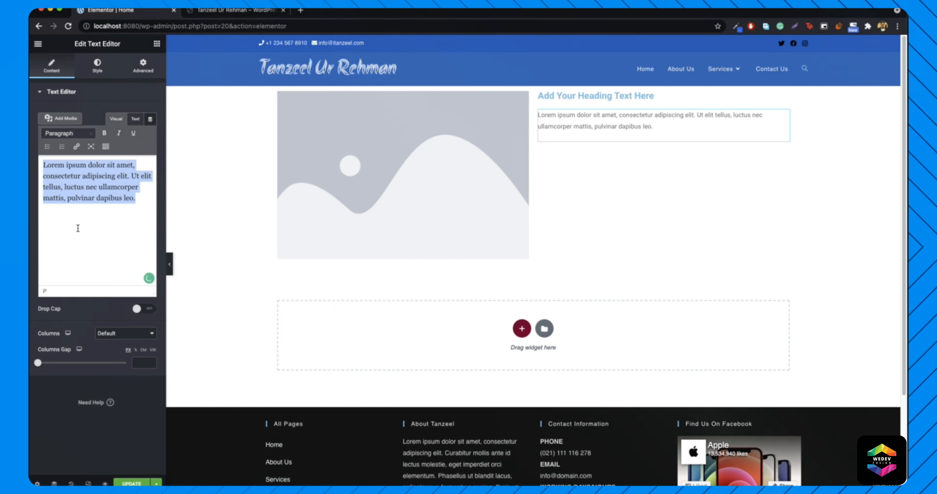
key("super+c")
key("Right")
key("Return")
key("super+v")
key("Return")
key("super+v")
key("Return")
key("super+v")
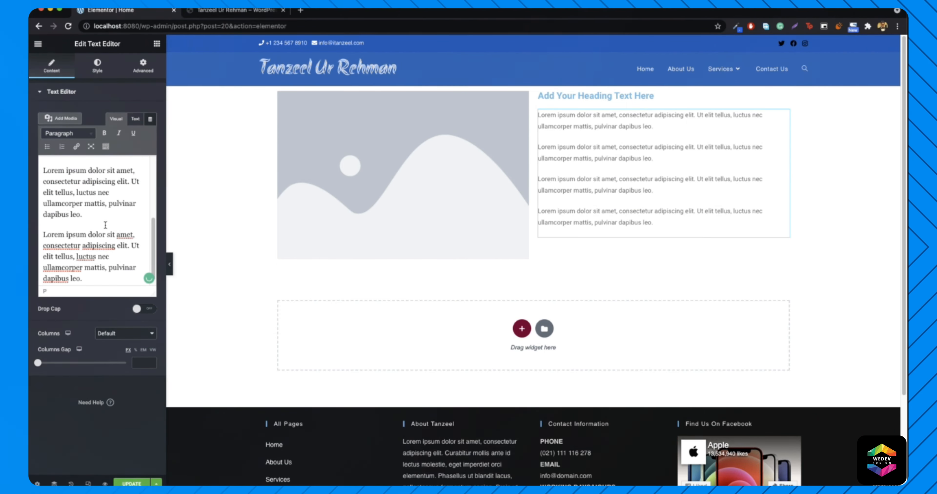
left_click(171, 265)
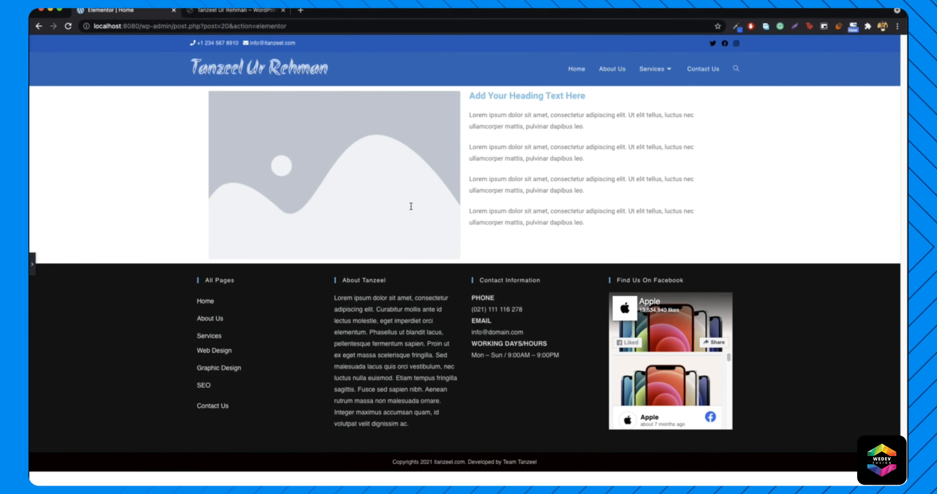
- Point out the heading and paragraphs in the preview, then restore the editing panel
left_click_drag(471, 95, 604, 97)
left_click(604, 96)
left_click_drag(470, 114, 580, 216)
left_click(579, 216)
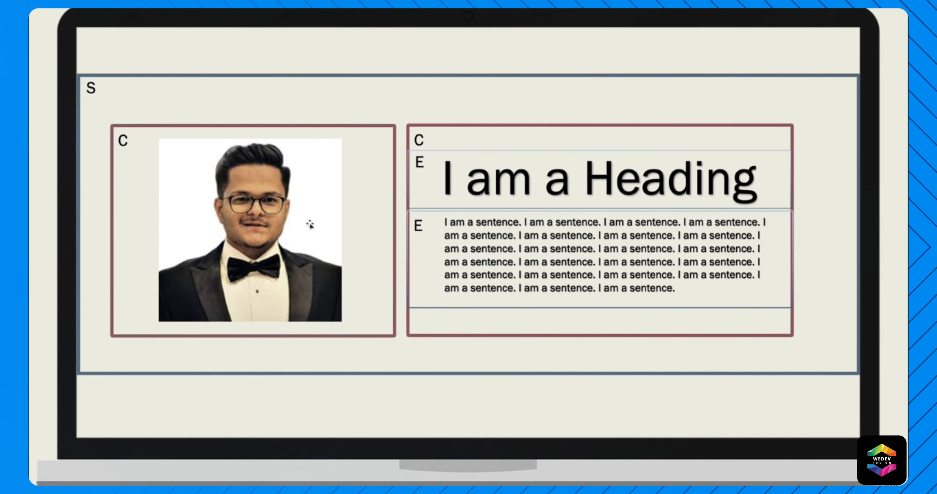
left_click(78, 86)
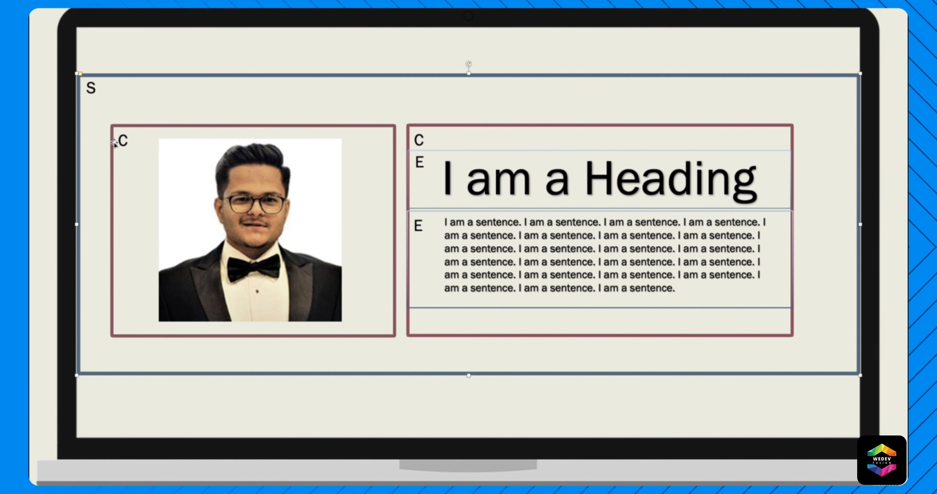
left_click(264, 405)
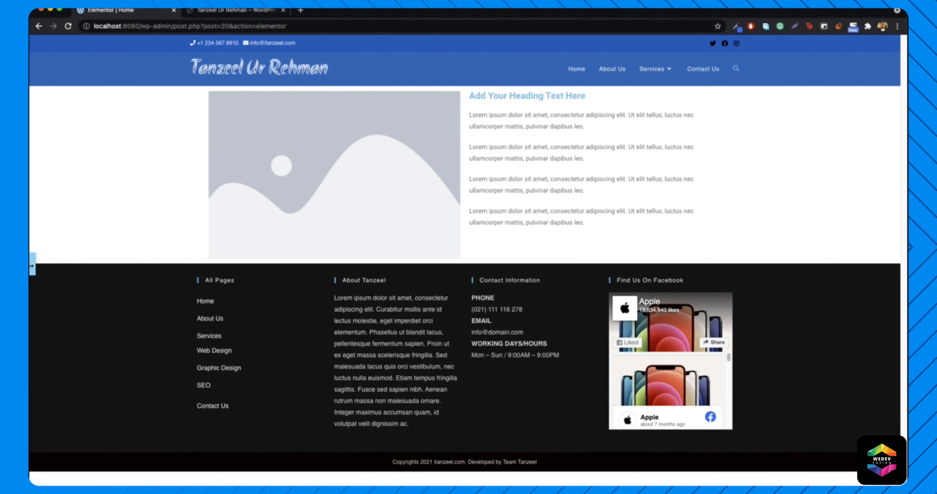
left_click(32, 265)
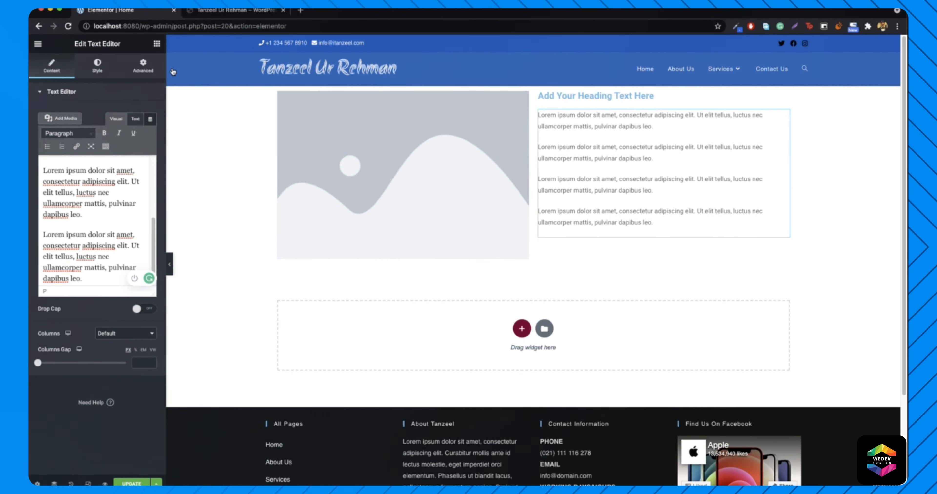
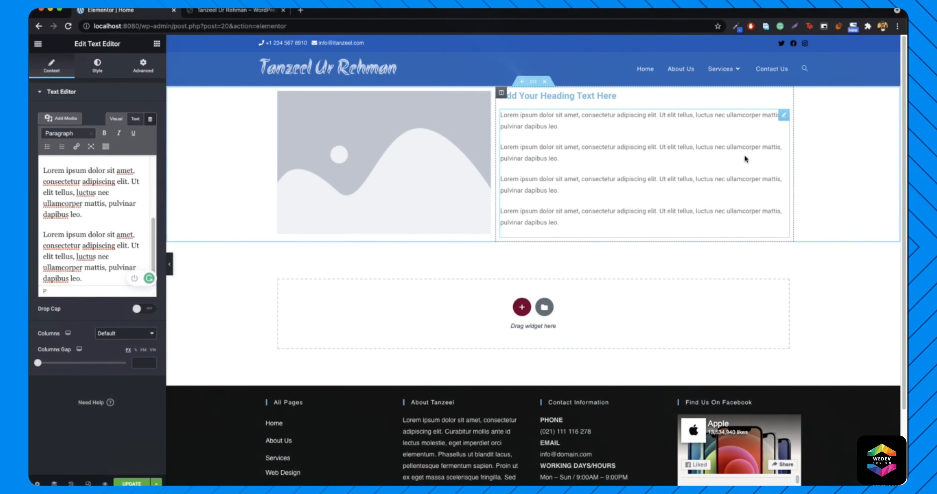
- Add an empty third column to the right of the heading-and-text column
right_click(501, 95)
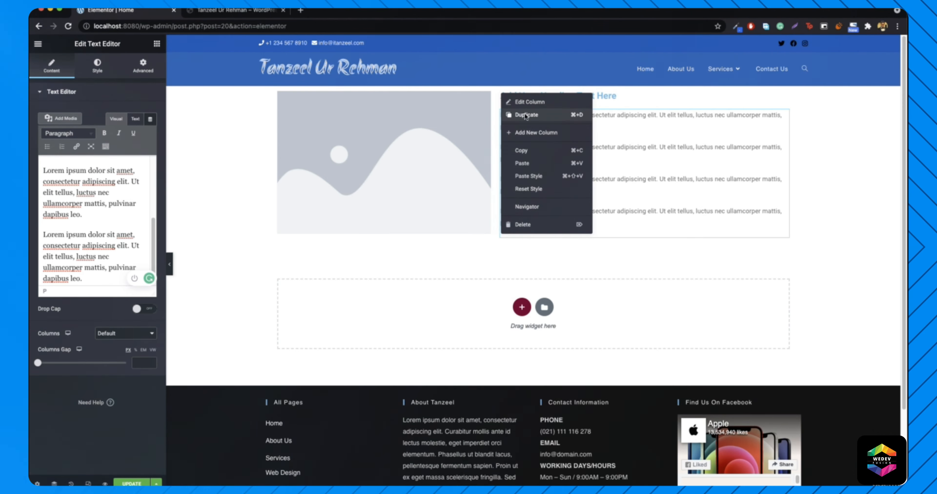
left_click(532, 133)
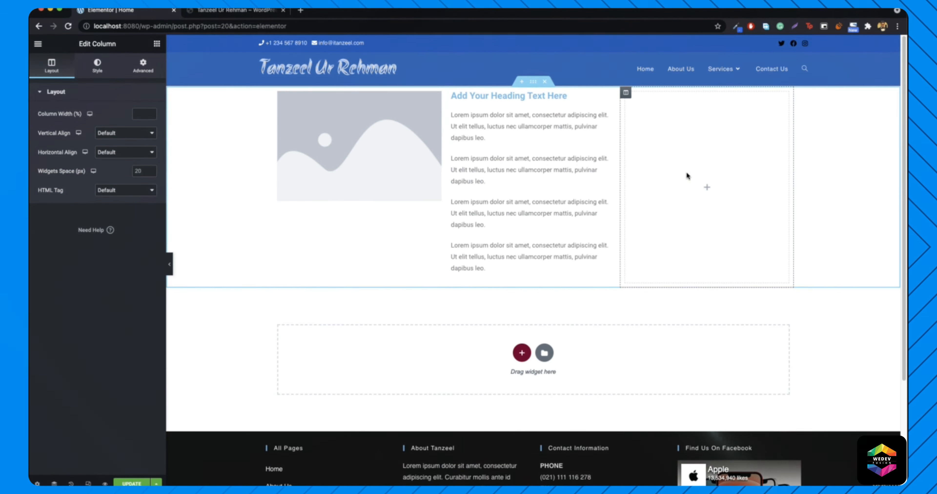
- Drag a Google Maps widget from the Elements panel into the empty right column
left_click(157, 44)
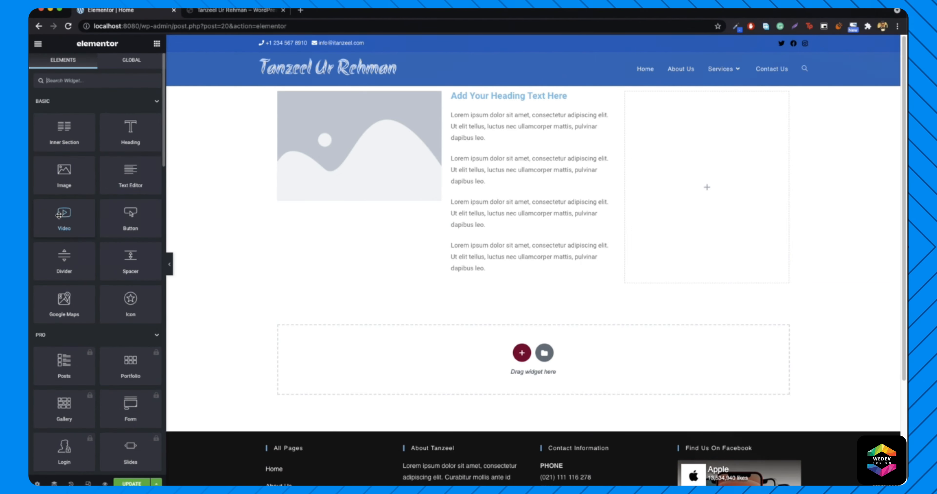
left_click_drag(152, 296, 719, 178)
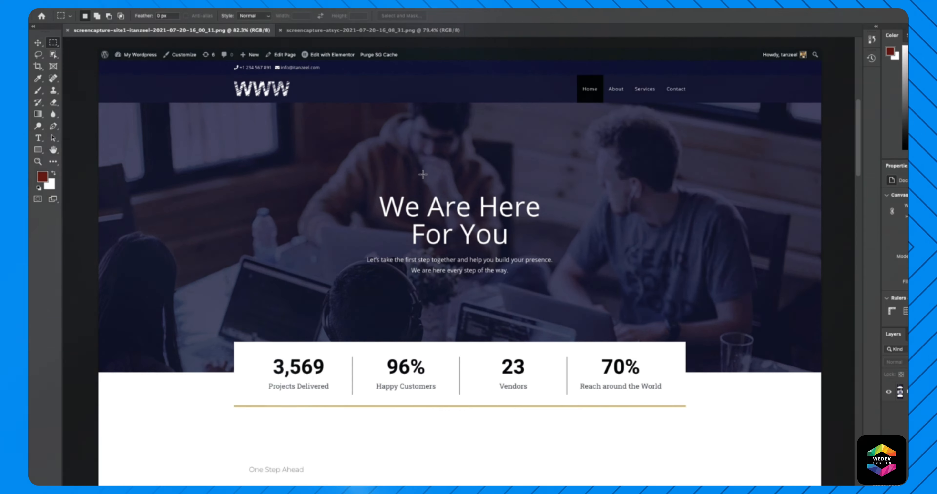
scroll(386, 195, "down", 5)
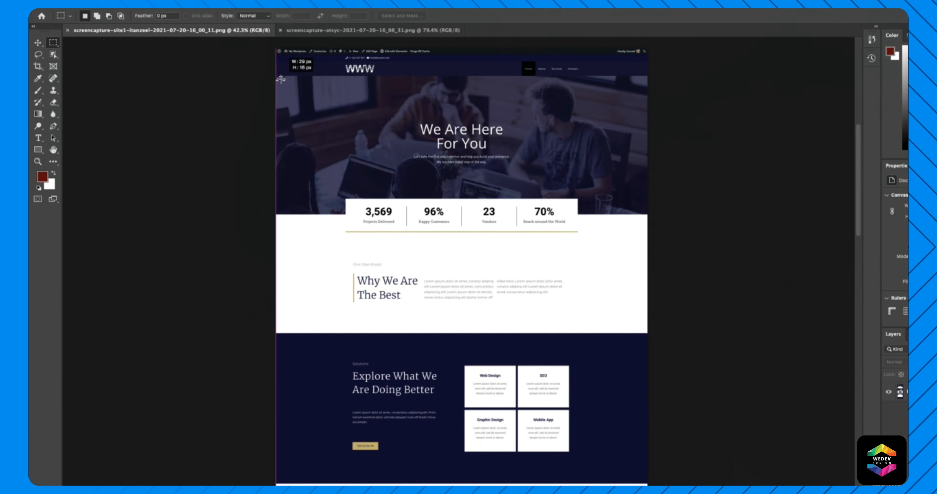
left_click_drag(508, 179, 647, 216)
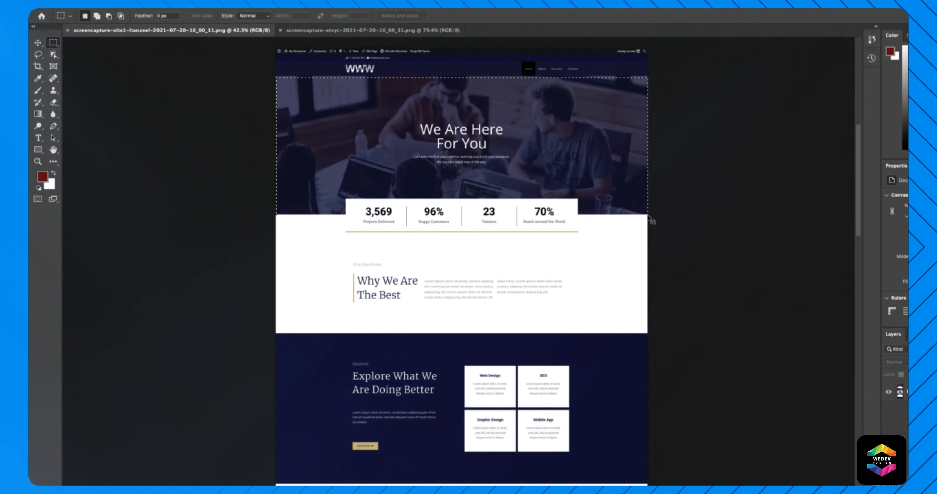
left_click_drag(548, 319, 642, 319)
left_click(469, 345)
left_click_drag(277, 334, 650, 485)
left_click(696, 334)
left_click_drag(276, 76, 647, 213)
left_click(634, 204)
left_click_drag(338, 77, 557, 197)
left_click_drag(615, 199, 596, 197)
left_click(524, 164)
left_click_drag(412, 117, 510, 150)
left_click(511, 150)
left_click_drag(510, 173, 516, 175)
left_click(515, 174)
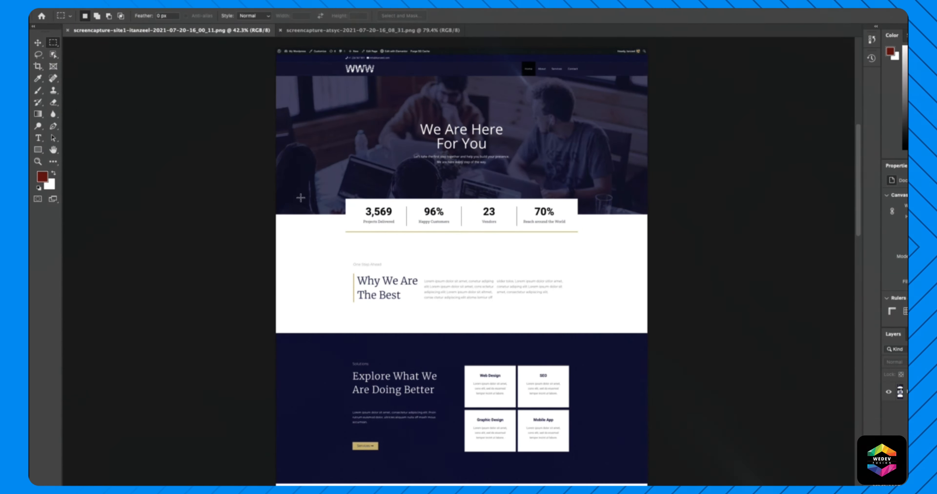
left_click_drag(276, 198, 648, 234)
left_click(585, 231)
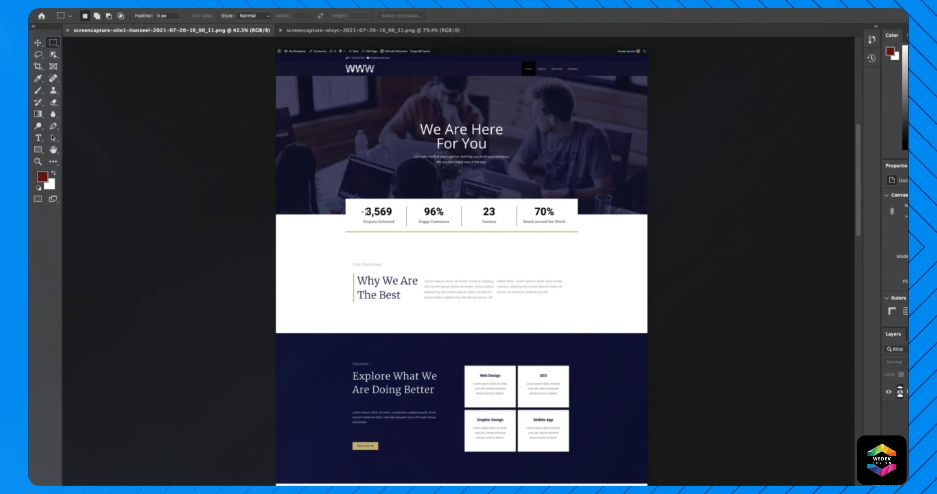
left_click_drag(346, 198, 459, 238)
left_click(425, 220)
left_click(459, 232)
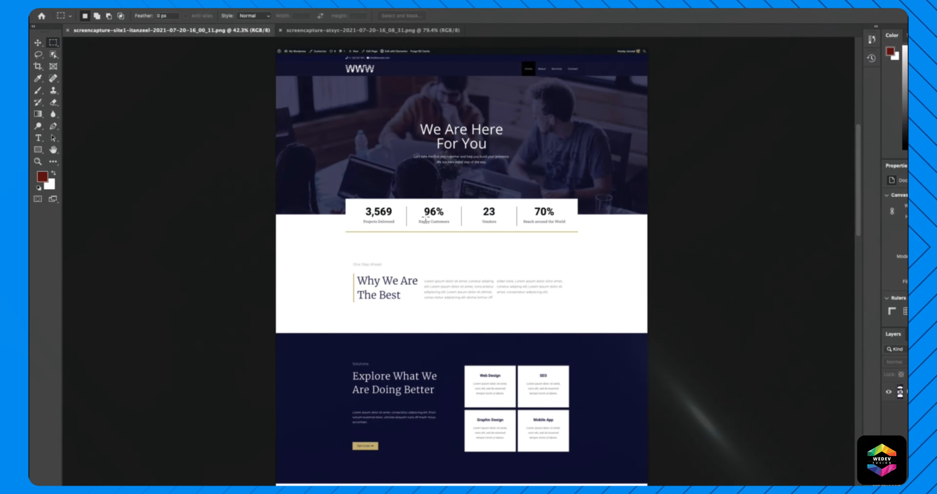
left_click_drag(360, 207, 371, 211)
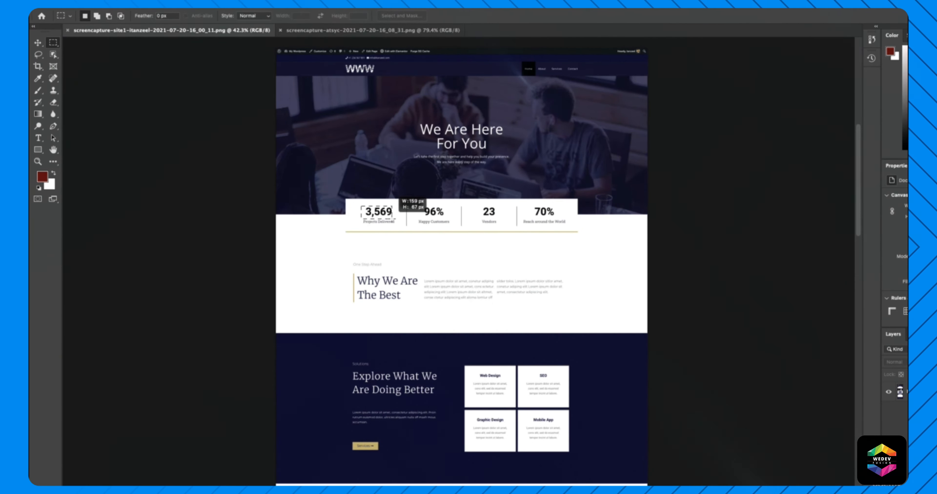
left_click(397, 231)
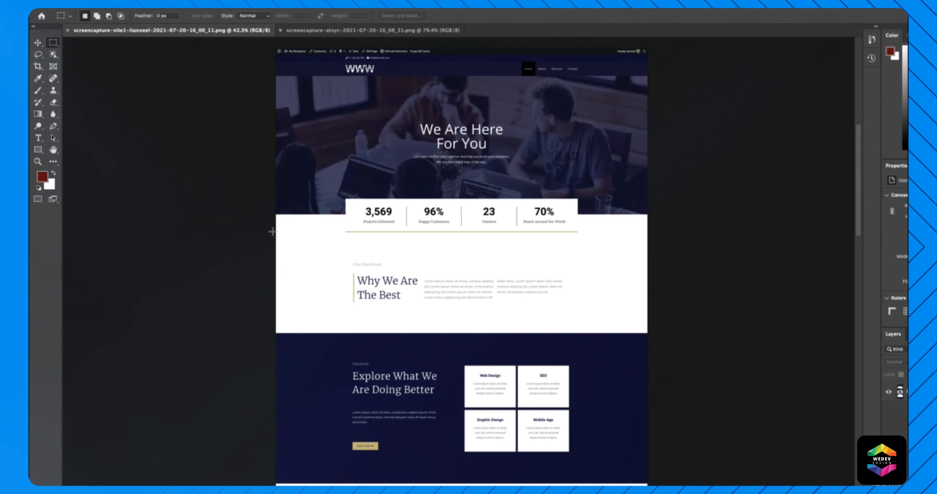
left_click_drag(373, 271, 649, 332)
left_click(488, 283)
left_click_drag(334, 253, 419, 313)
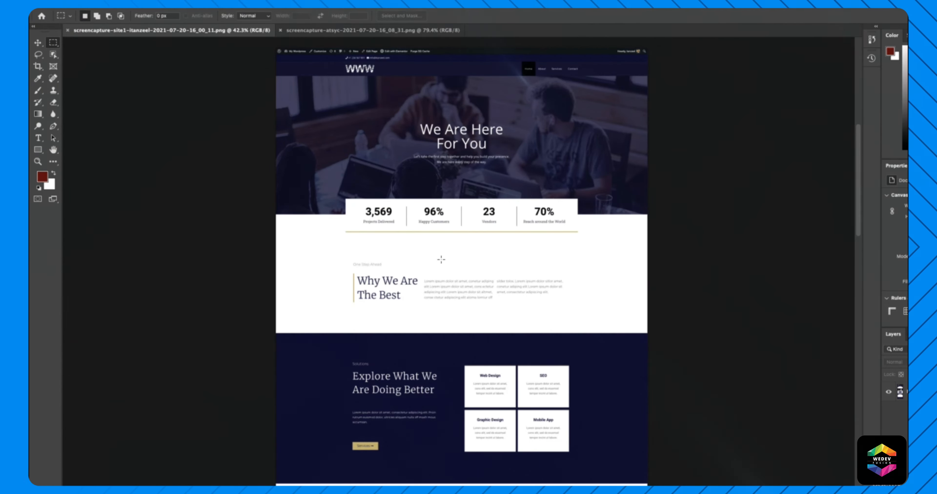
left_click_drag(420, 257, 495, 311)
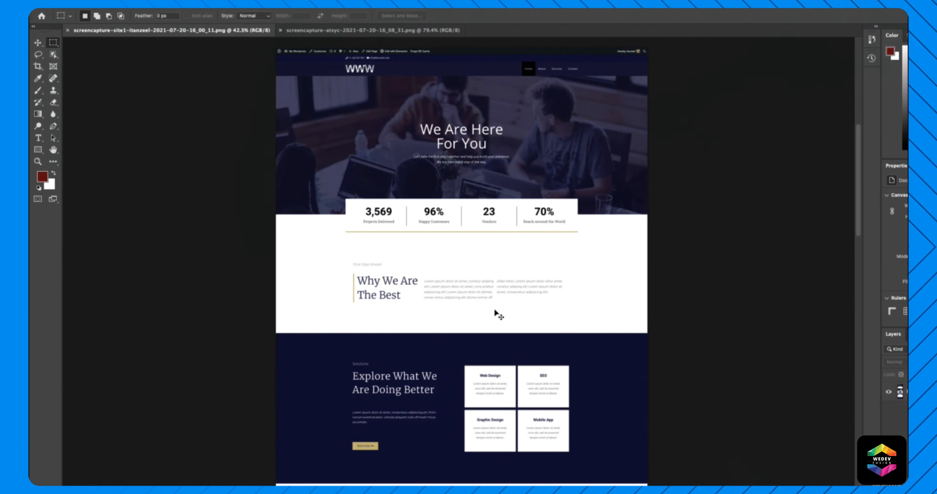
left_click_drag(494, 263, 577, 310)
left_click(576, 309)
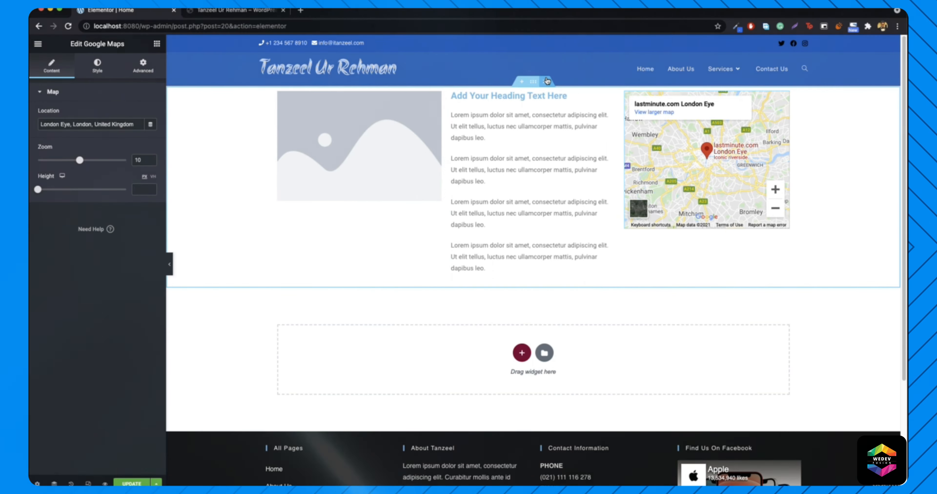
- Delete the three-column image/text/map section and add a new single-column section
left_click(547, 81)
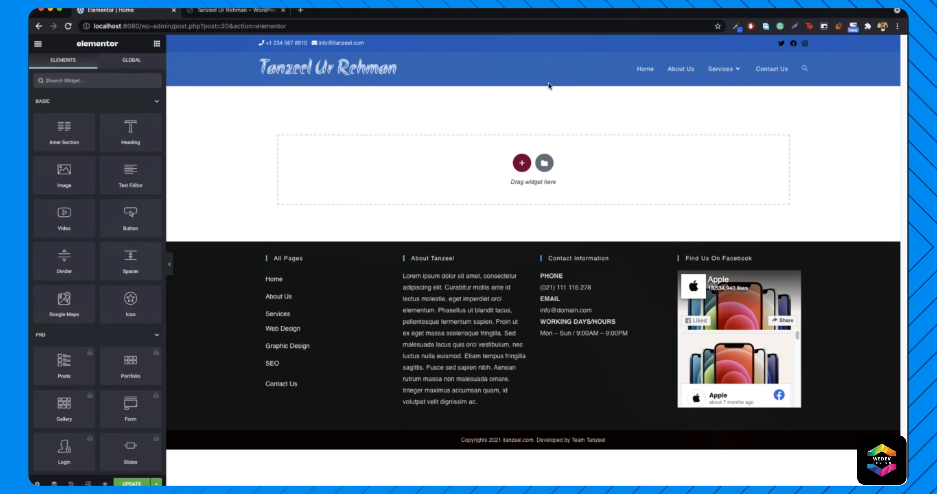
left_click(523, 163)
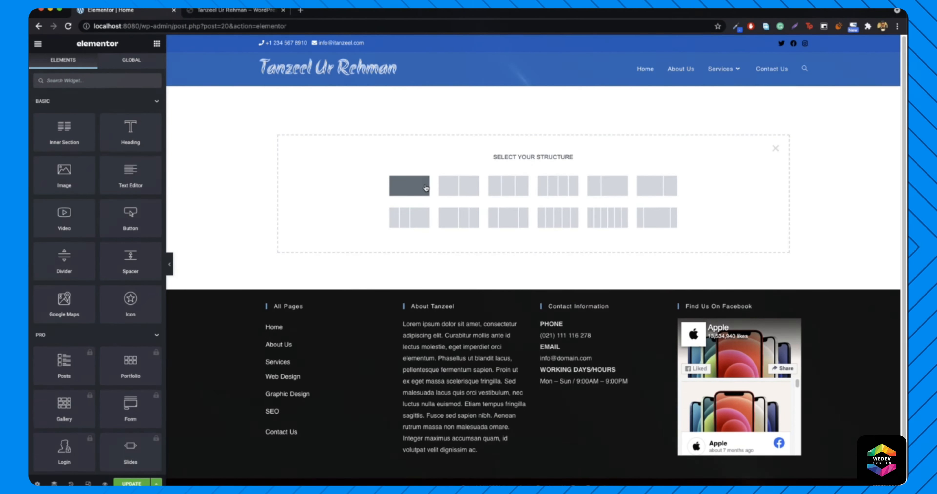
left_click(426, 187)
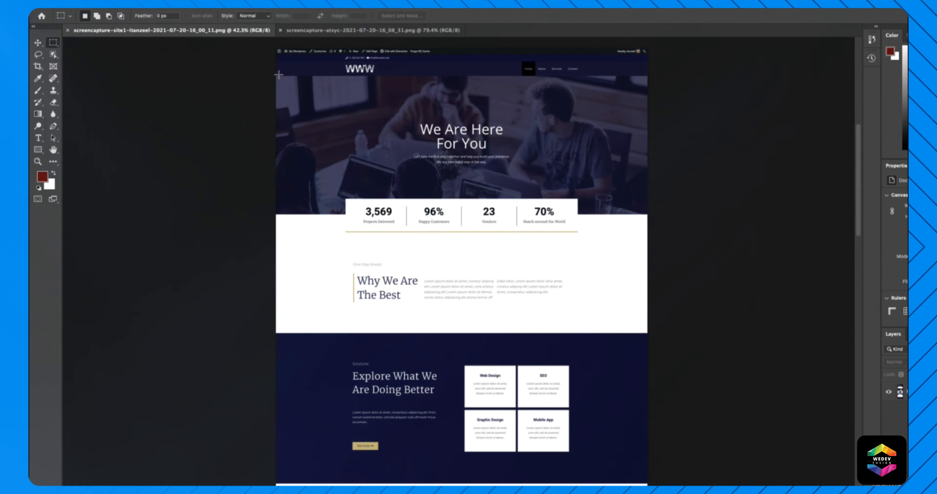
- Marquee-select the screenshot's central content column down to the footer, about 1248 × 5192 px
left_click_drag(449, 154, 662, 225)
left_click(655, 224)
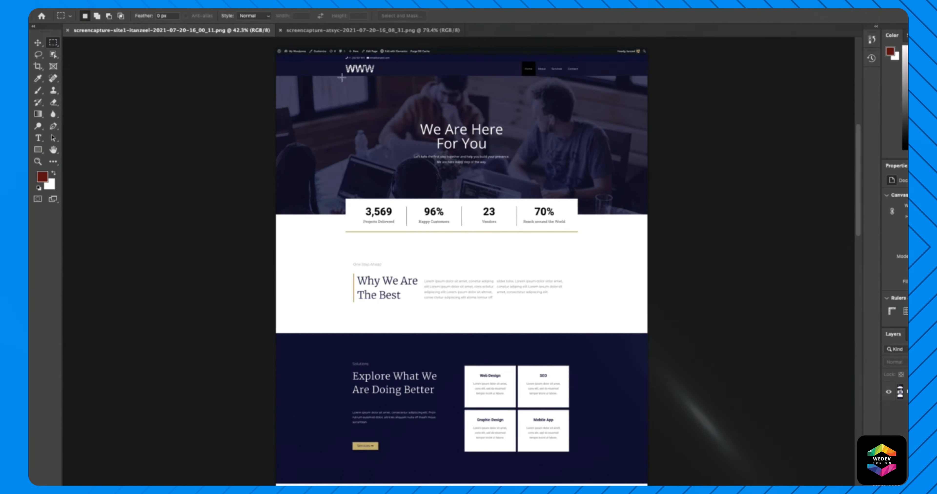
left_click_drag(342, 75, 371, 107)
left_click(594, 277)
left_click_drag(411, 186, 448, 202)
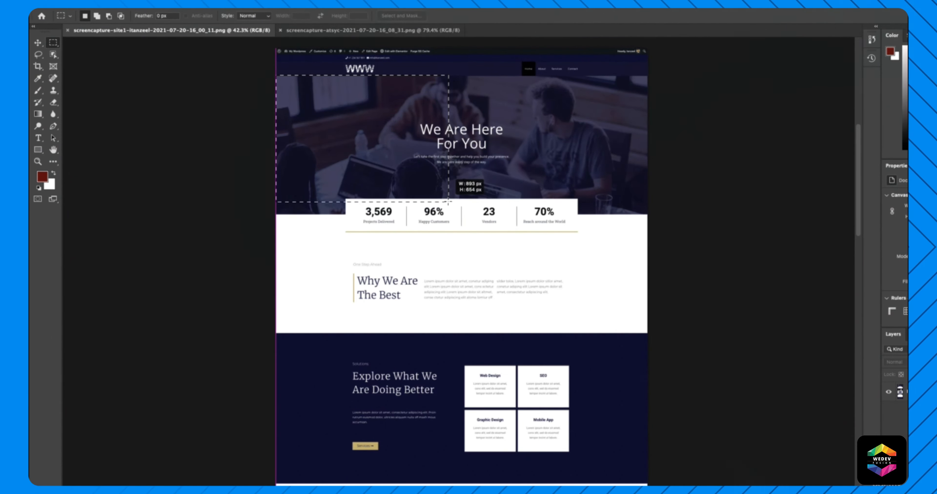
left_click_drag(557, 226, 648, 214)
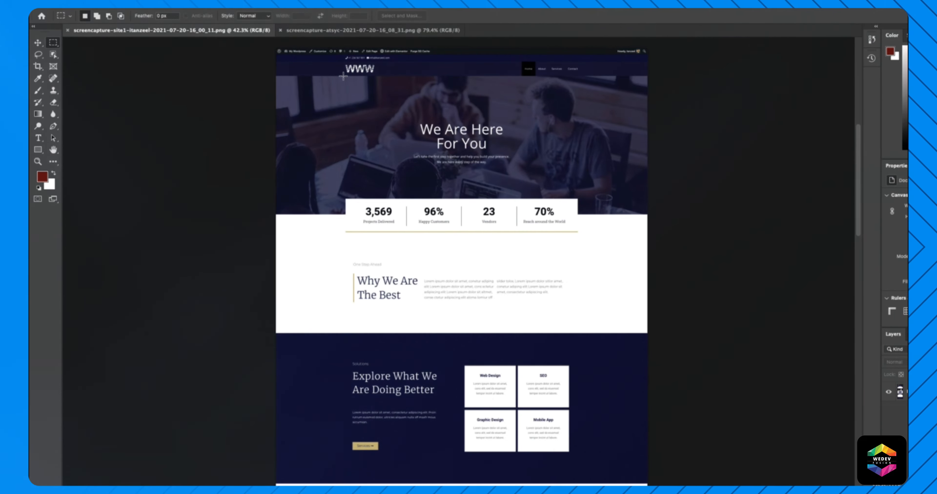
left_click_drag(496, 284, 584, 448)
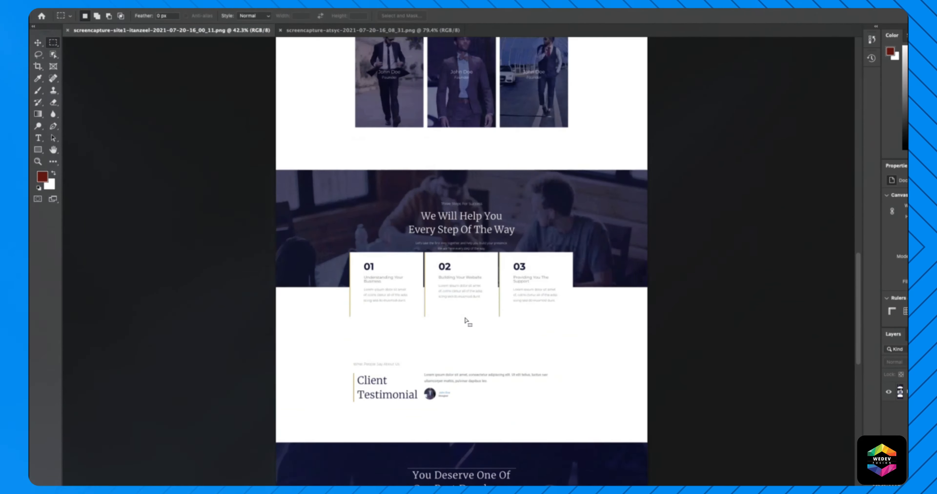
scroll(467, 321, "up", 15)
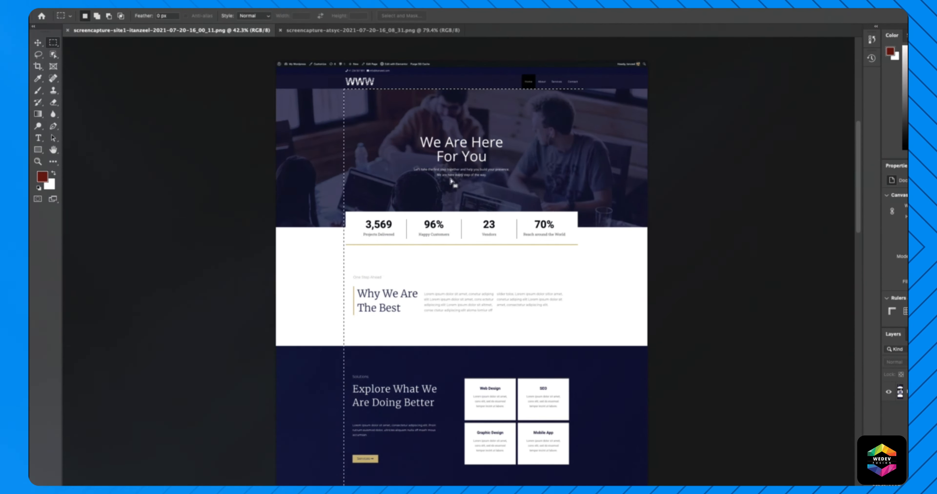
scroll(410, 205, "up", 3)
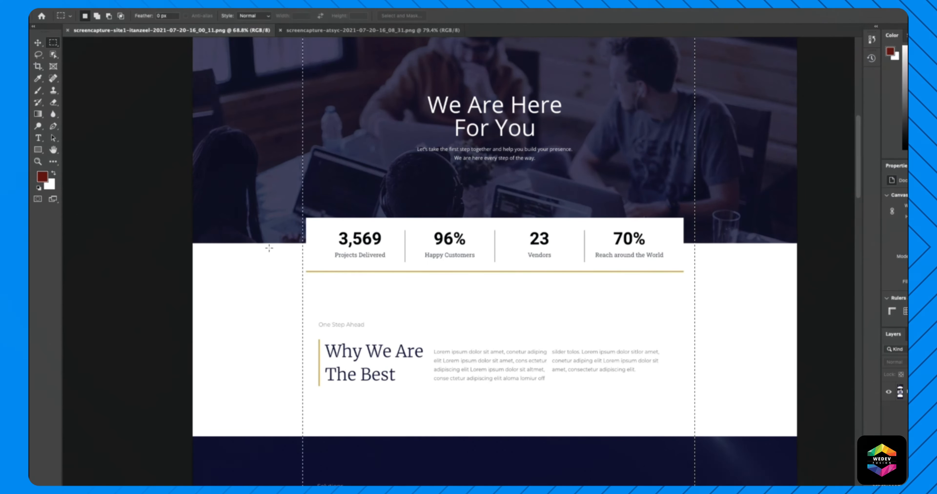
scroll(272, 298, "down", 5)
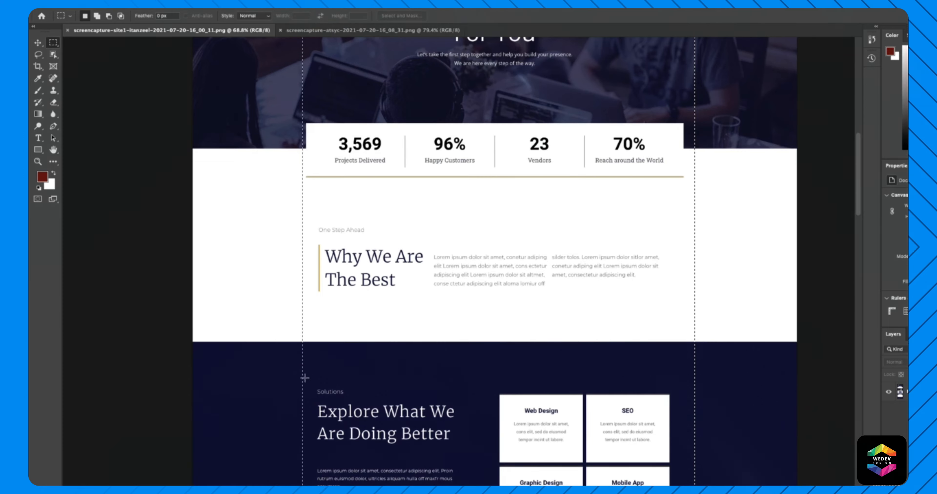
scroll(244, 381, "down", 20)
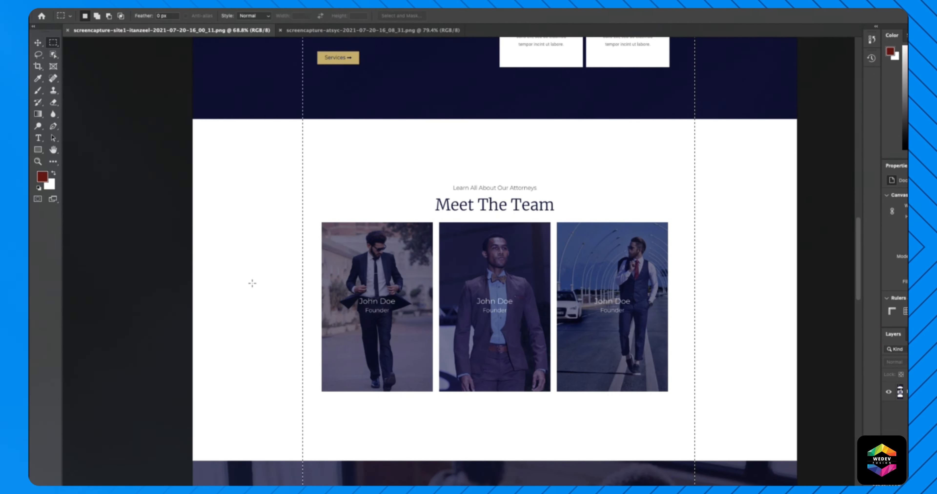
scroll(246, 287, "down", 12)
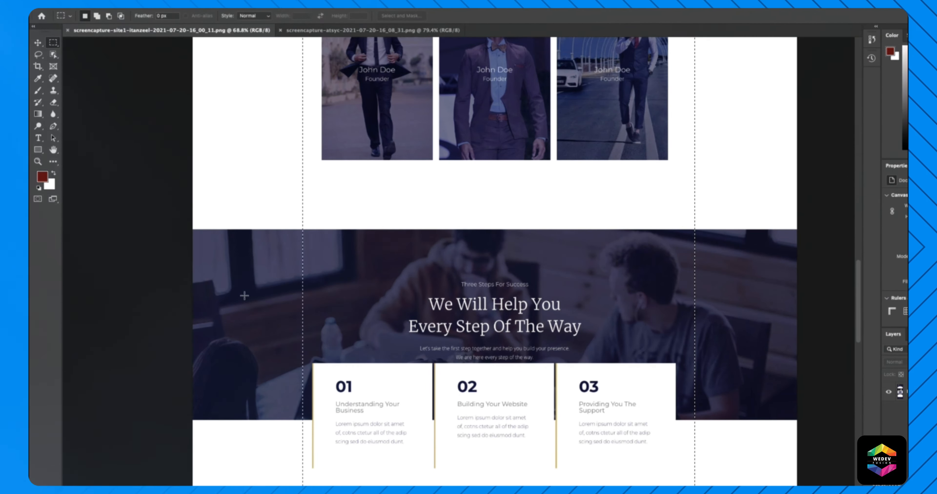
scroll(244, 296, "up", 15)
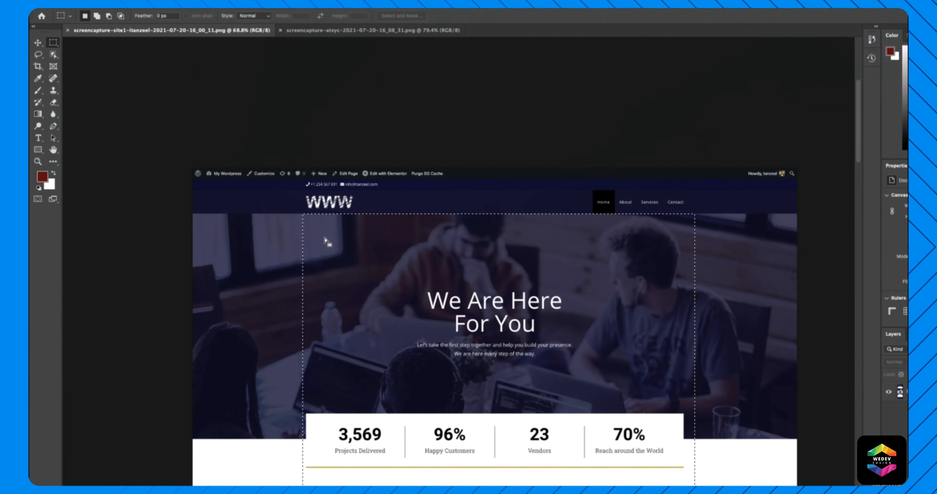
scroll(326, 276, "down", 4)
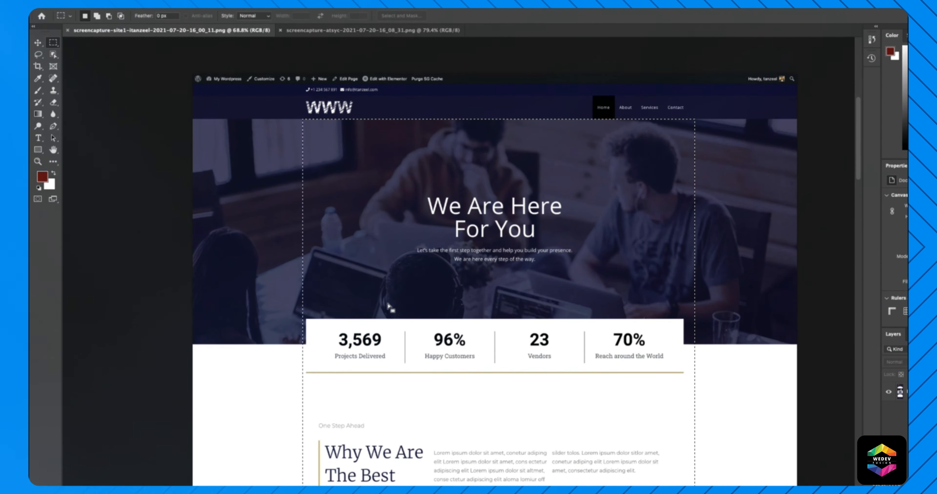
scroll(313, 357, "down", 2)
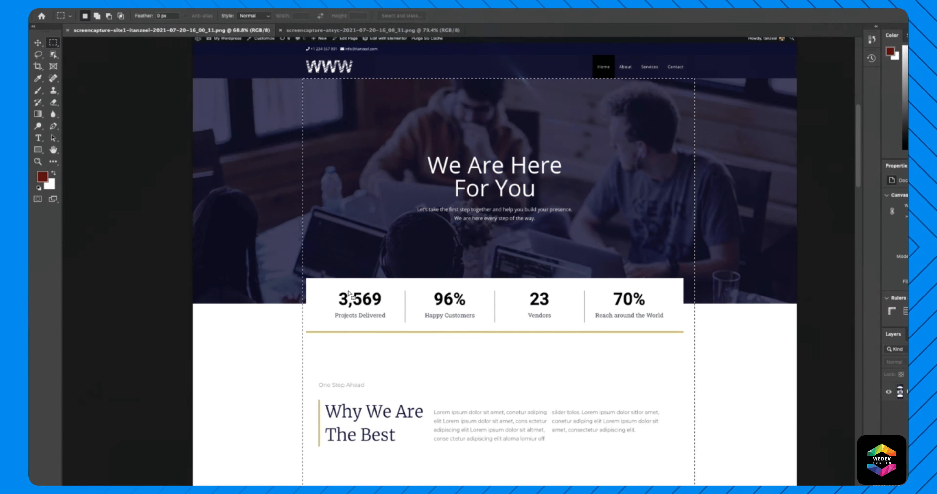
scroll(349, 295, "down", 3)
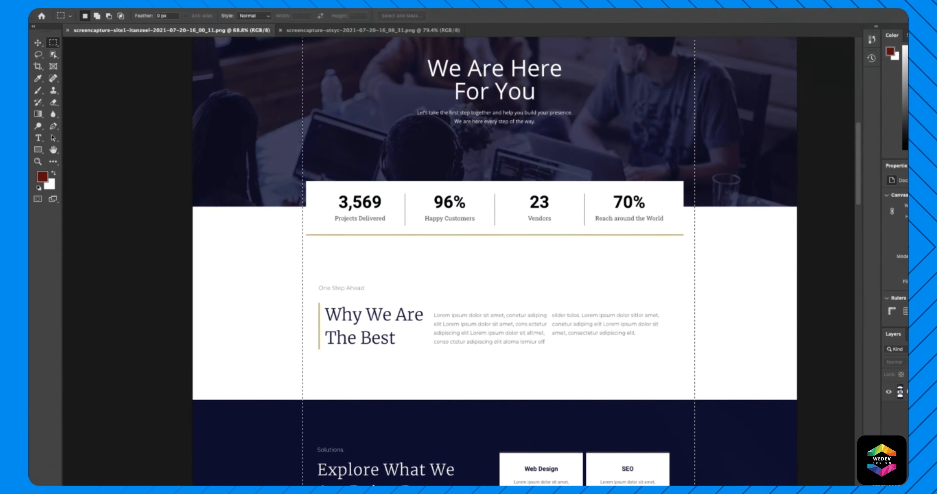
scroll(405, 268, "down", 3)
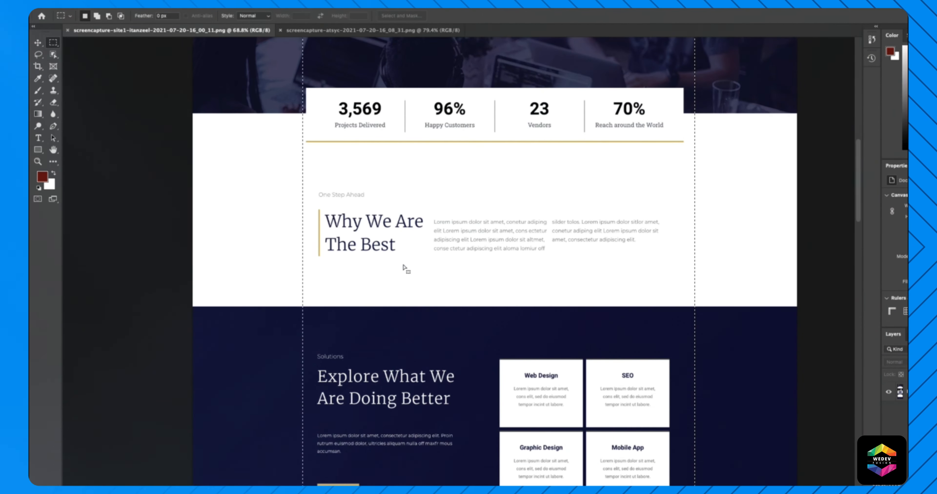
scroll(299, 289, "down", 3)
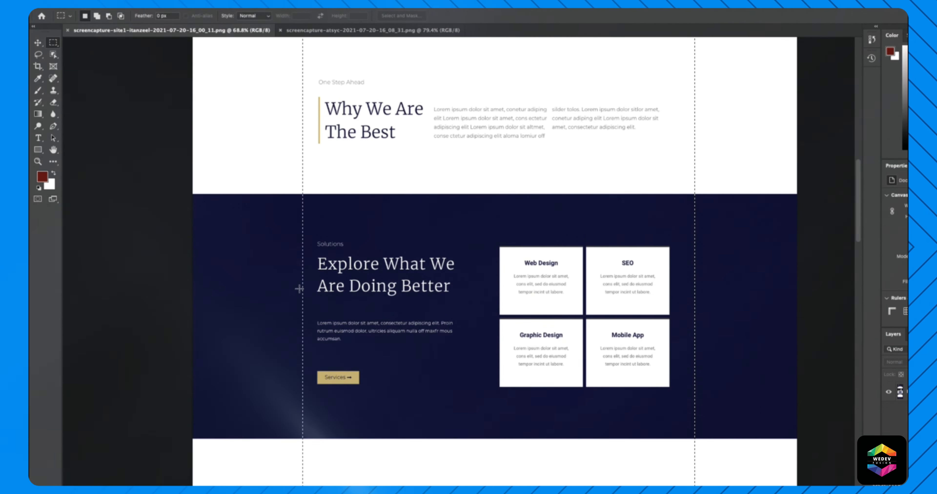
scroll(301, 291, "up", 9)
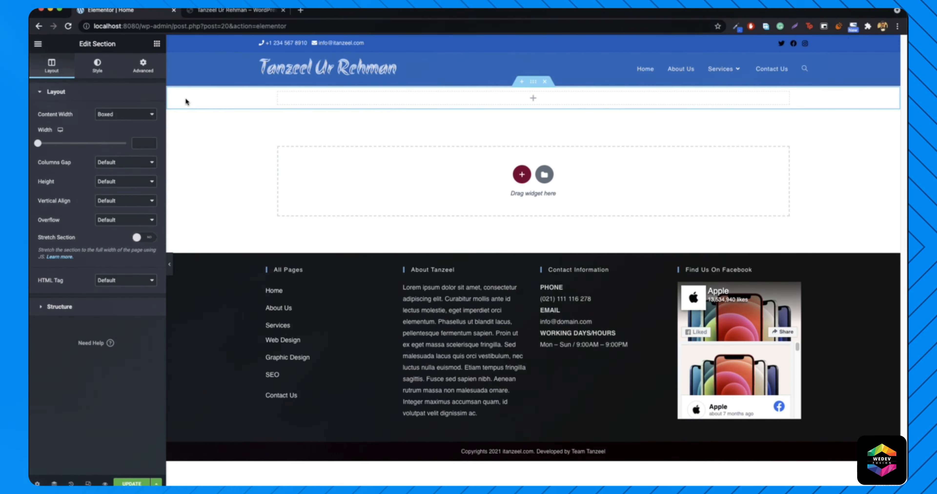
- Open Edit Column for the empty column and show the Elementor widget list
mouse_move(280, 98)
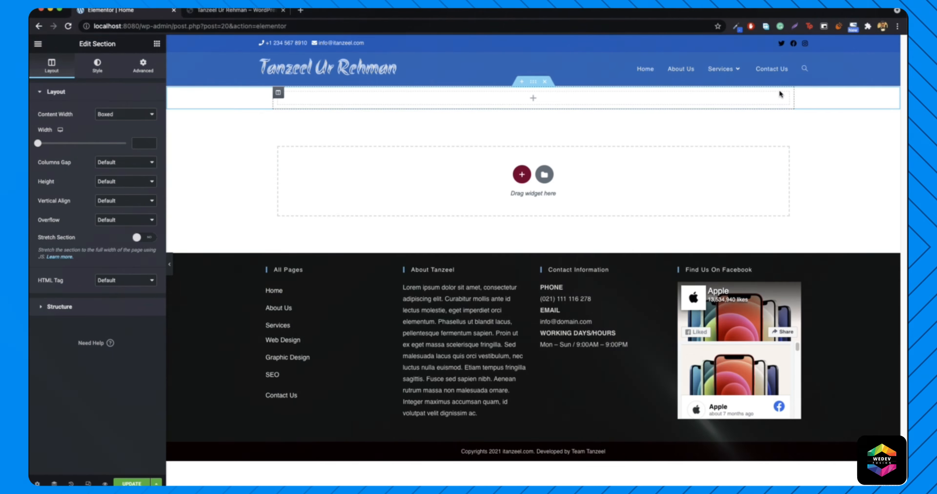
left_click(279, 94)
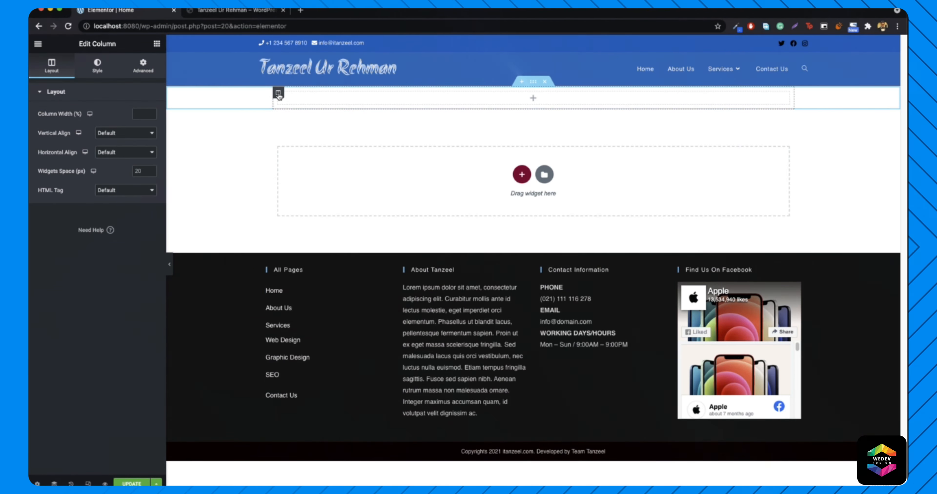
right_click(279, 95)
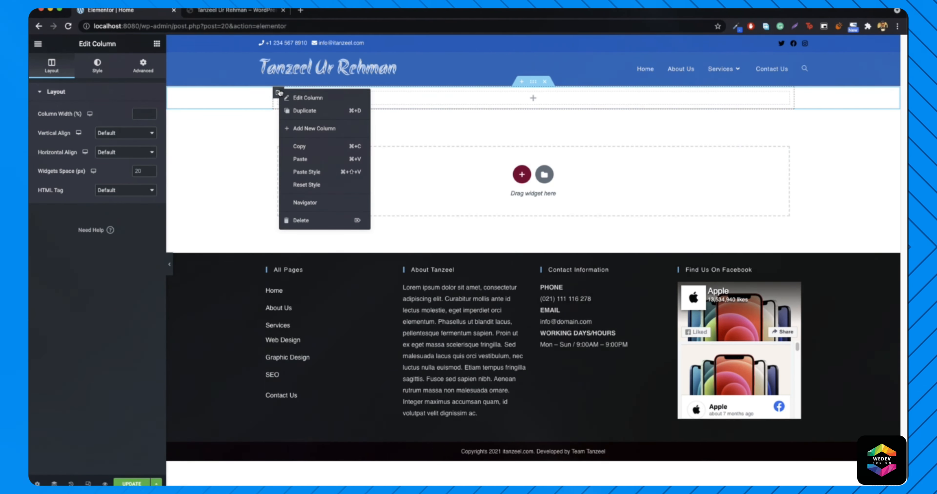
left_click(296, 99)
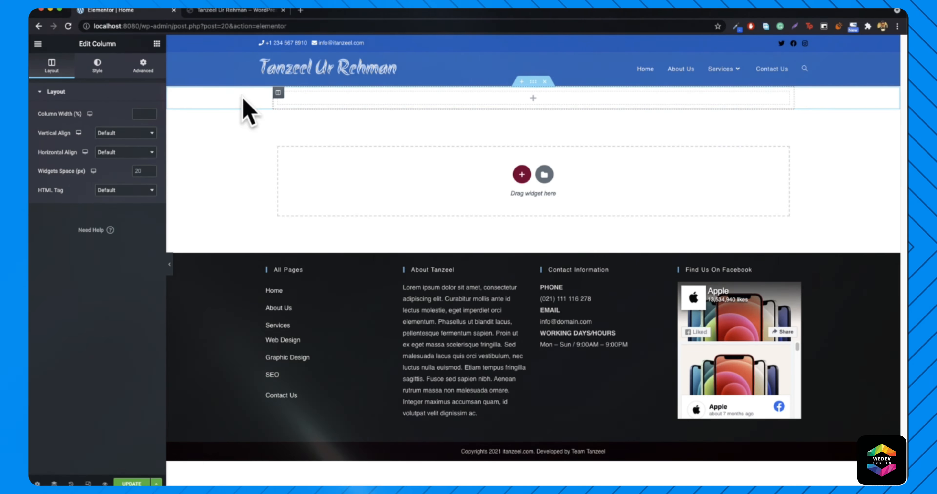
left_click(157, 44)
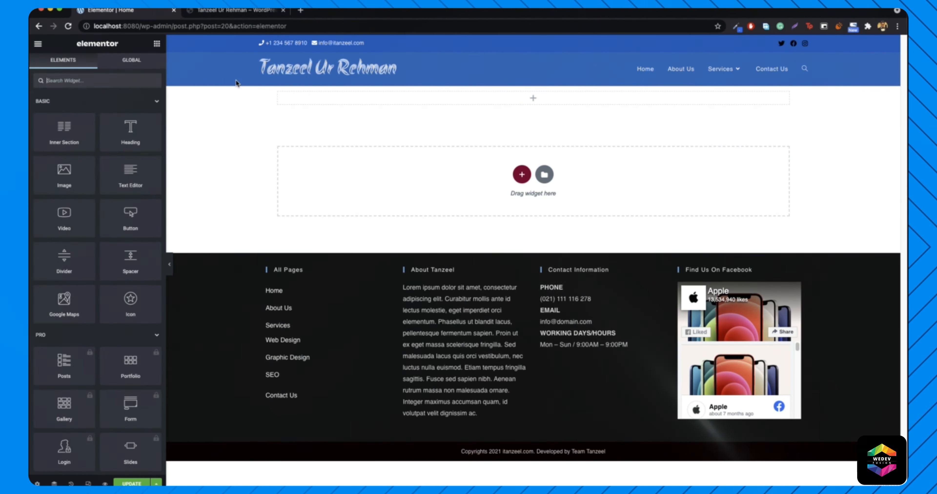
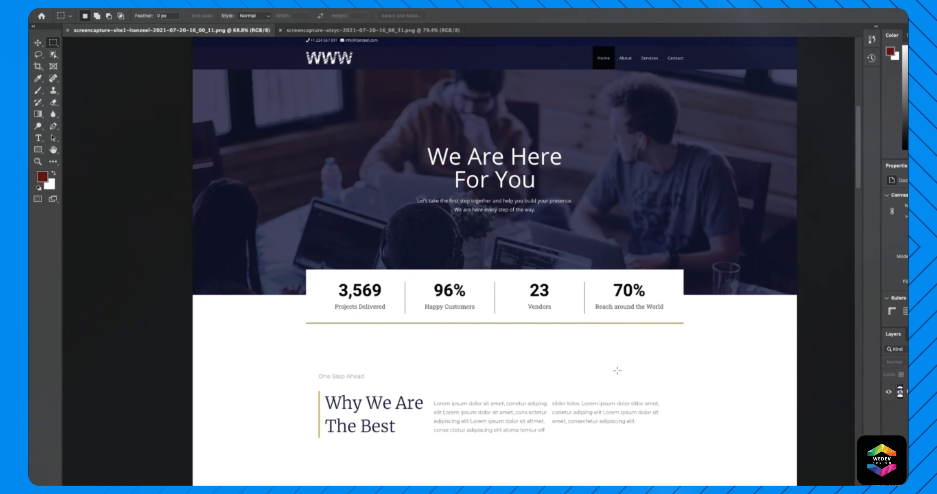
- Measure the hero and Solutions areas of the reference with marquee selections, then deselect
left_click_drag(193, 69, 795, 296)
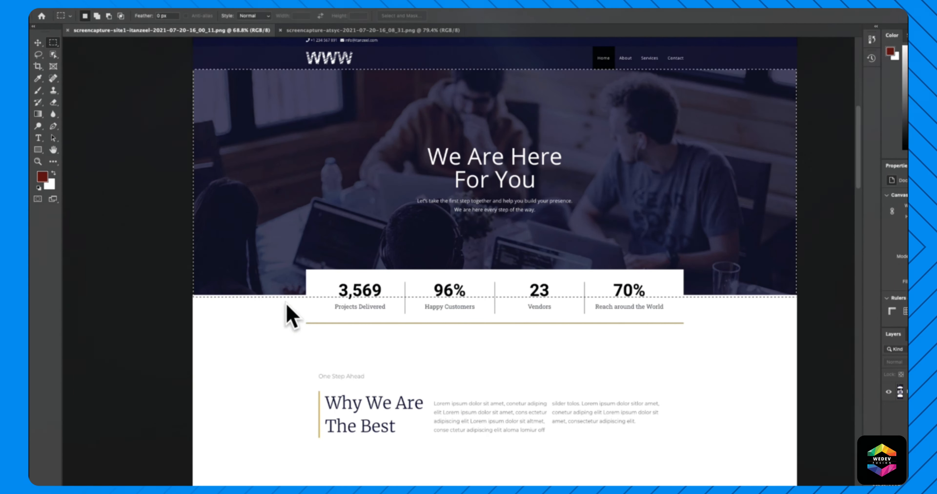
left_click_drag(188, 301, 225, 320)
left_click_drag(698, 478, 767, 459)
scroll(238, 392, "down", 4)
left_click_drag(191, 352, 796, 483)
scroll(451, 380, "down", 2)
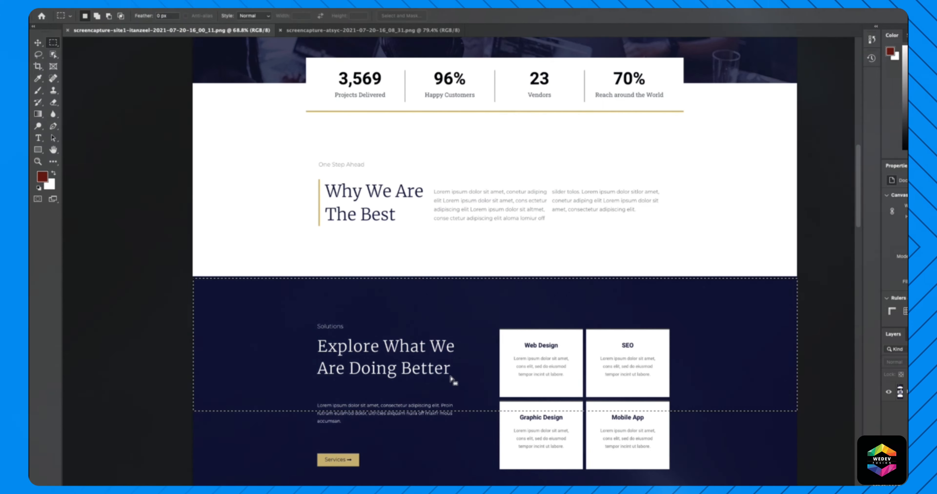
left_click(150, 336)
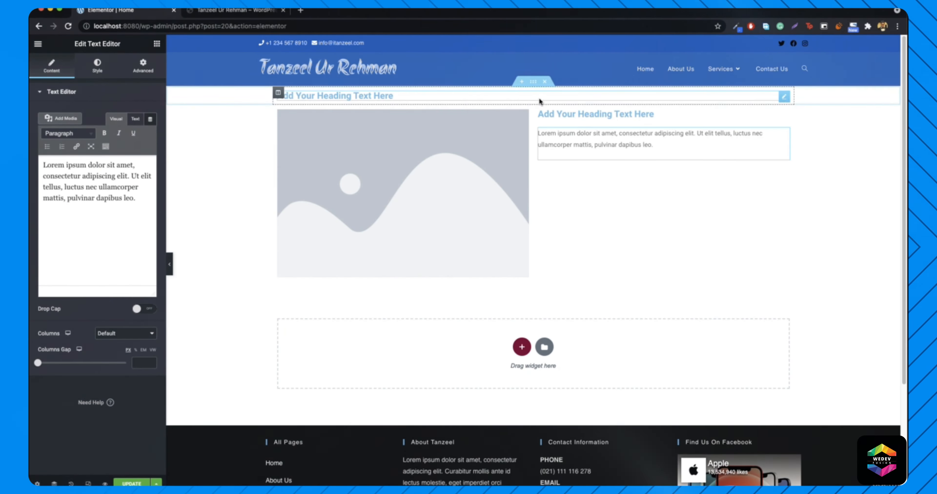
- Delete the old image-and-text section and add a new three-column section
left_click(547, 82)
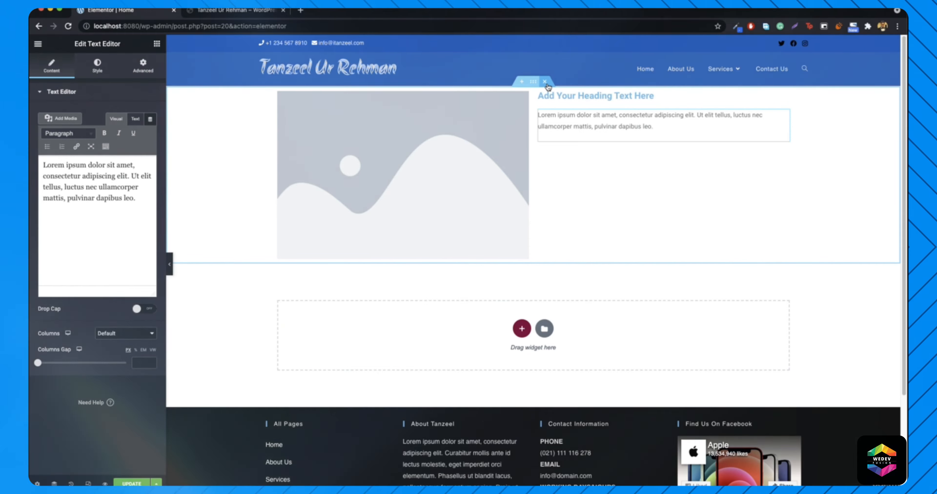
left_click(547, 86)
left_click(522, 163)
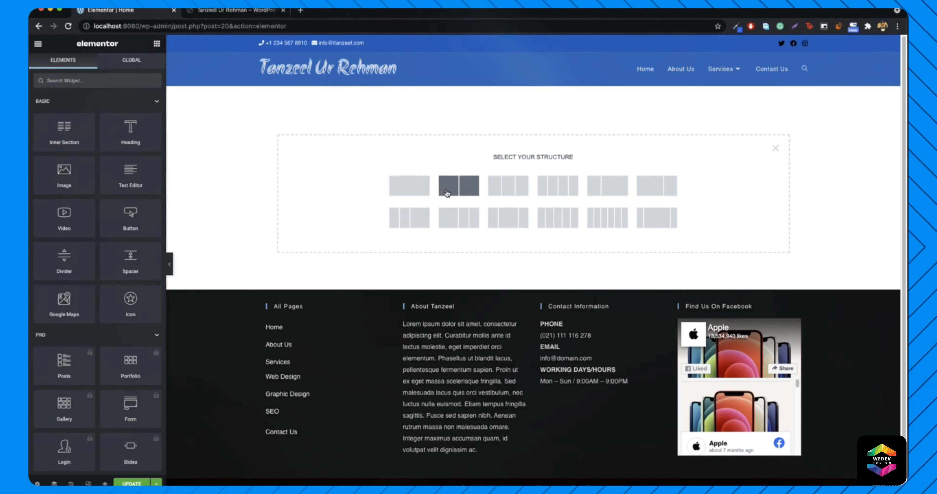
left_click(505, 184)
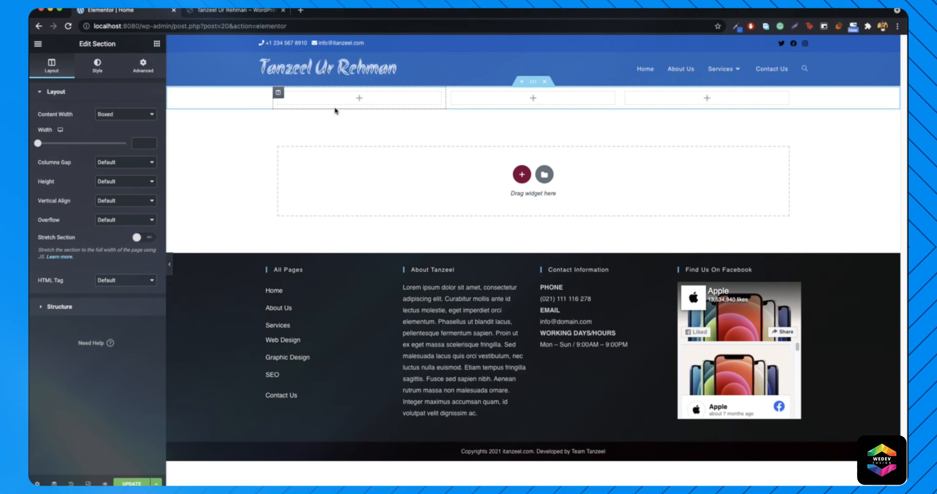
- Add a fourth column to the section and rearrange the columns
right_click(278, 96)
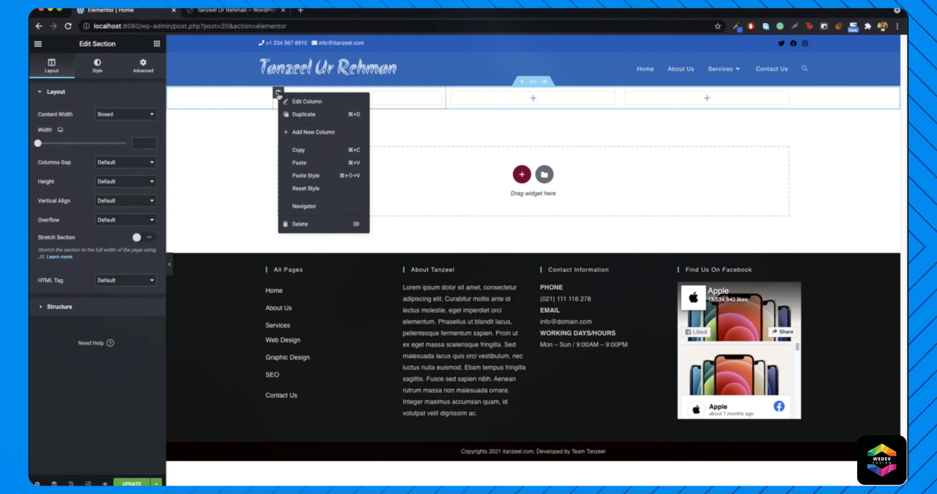
left_click(320, 131)
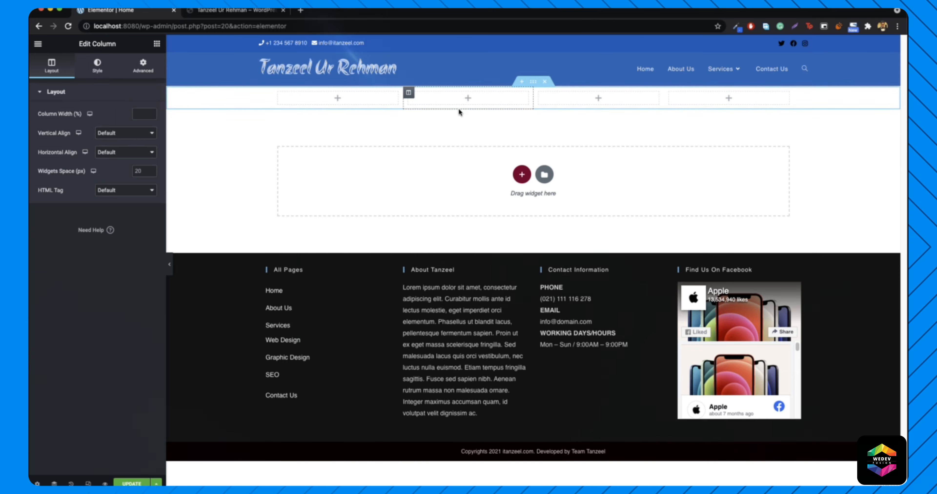
mouse_move(408, 92)
left_mouse_down()
mouse_move(317, 114)
mouse_move(311, 105)
mouse_move(295, 135)
mouse_move(320, 106)
mouse_move(397, 96)
left_mouse_up()
left_click_drag(595, 101, 418, 98)
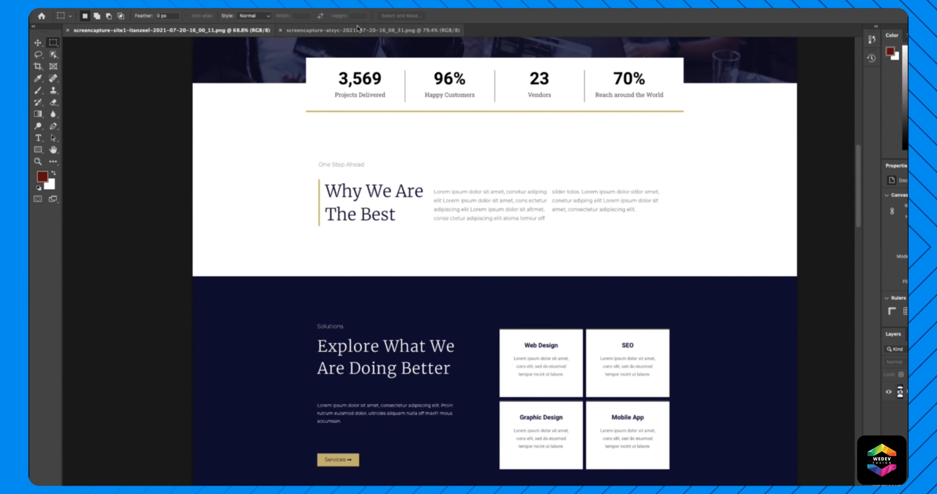
- Switch to the atsyc reference and outline the Our Services heading and both rows of cards
left_click(360, 30)
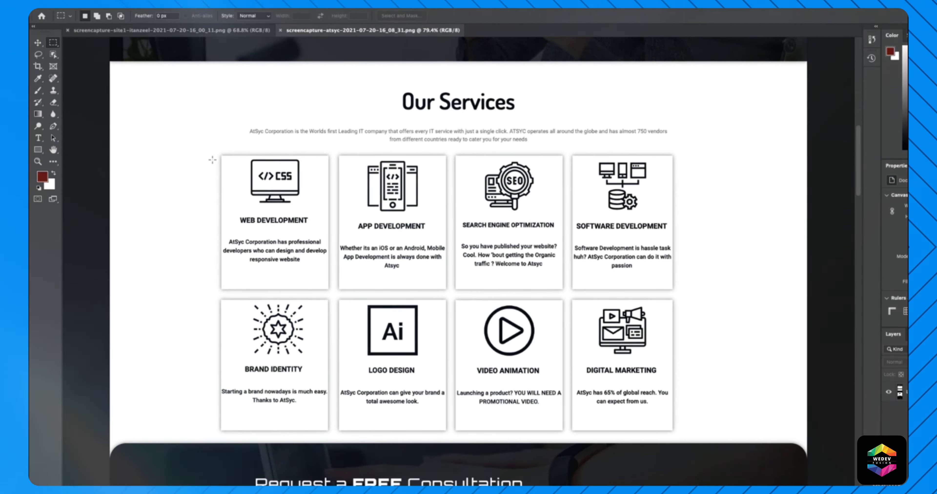
left_click_drag(329, 230, 689, 293)
left_click_drag(199, 303, 691, 434)
left_click(463, 210)
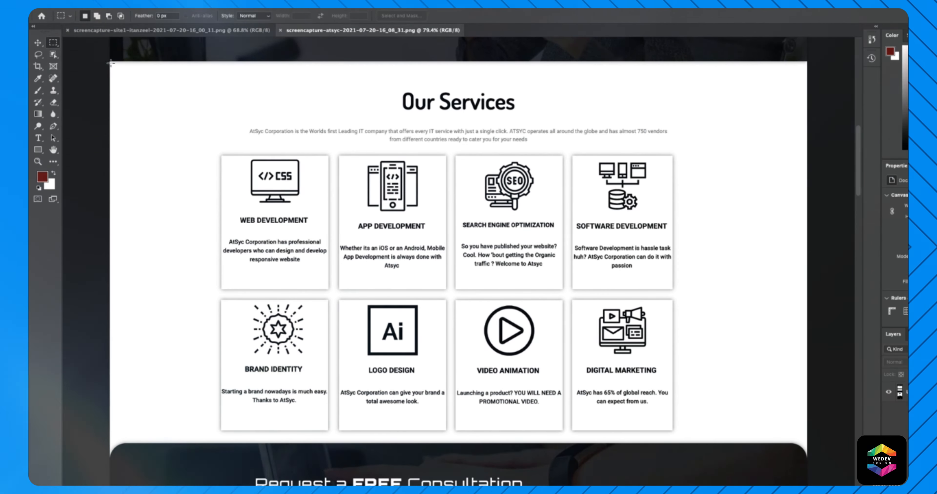
left_click_drag(404, 348, 844, 423)
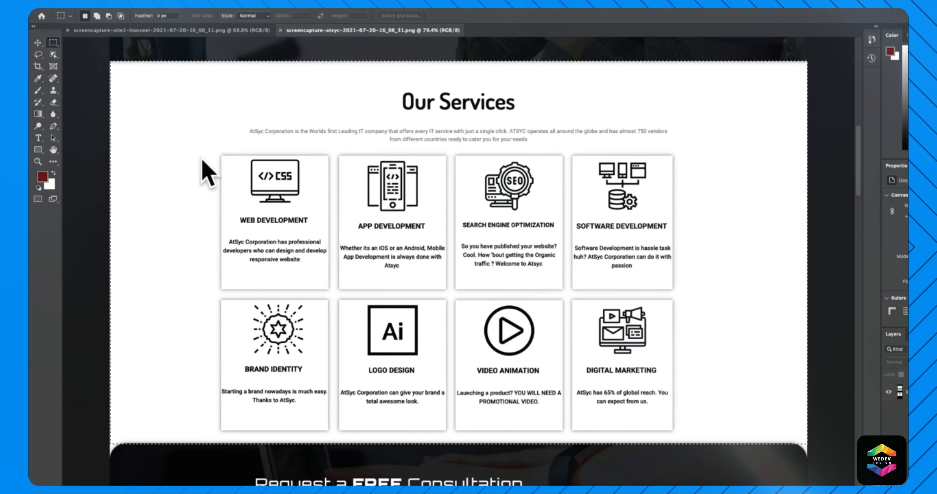
left_click(216, 152)
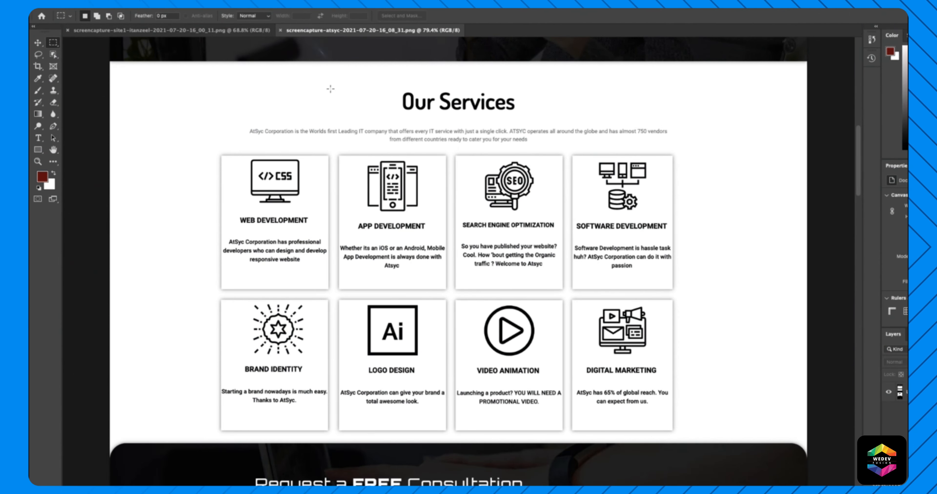
left_click_drag(286, 115, 691, 151)
left_click_drag(202, 158, 709, 293)
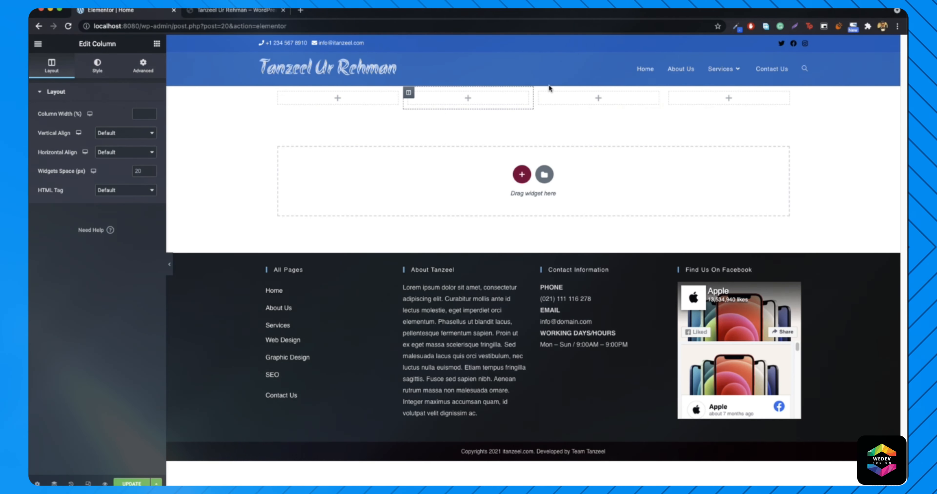
- Delete the four-column section and add a three-column section instead
left_click(544, 82)
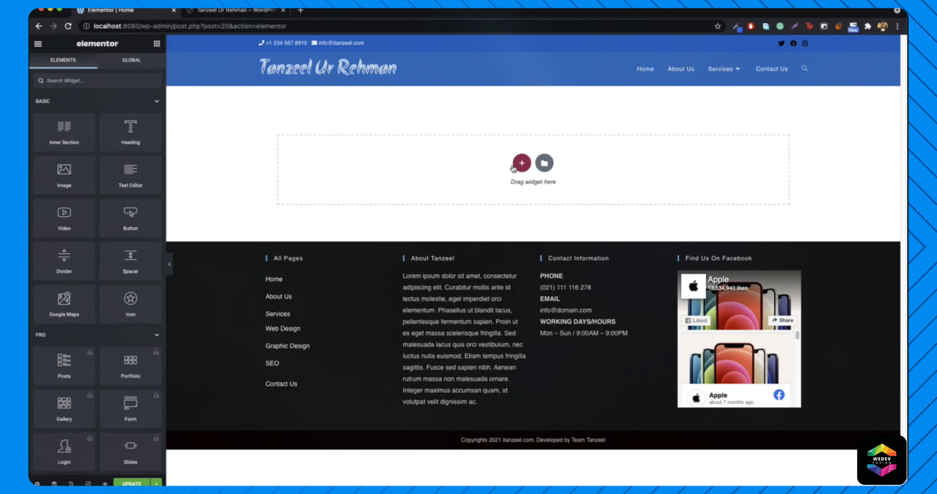
left_click(521, 163)
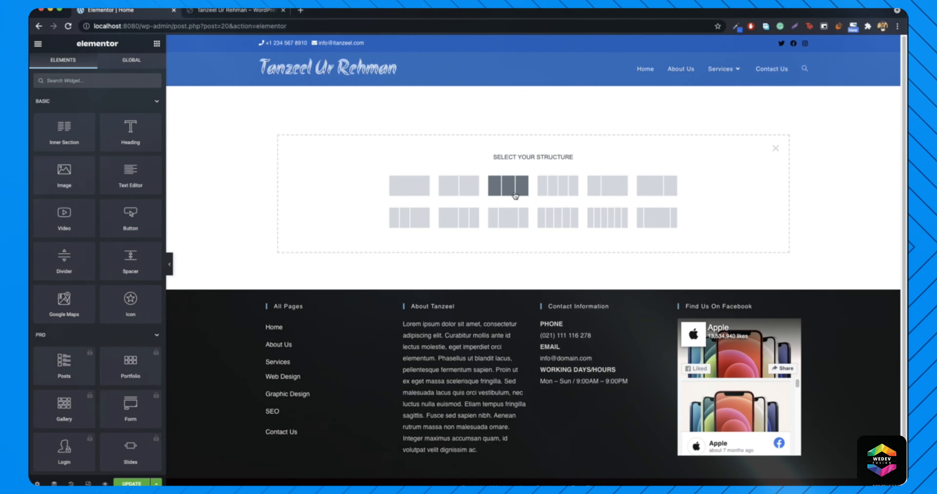
left_click(508, 186)
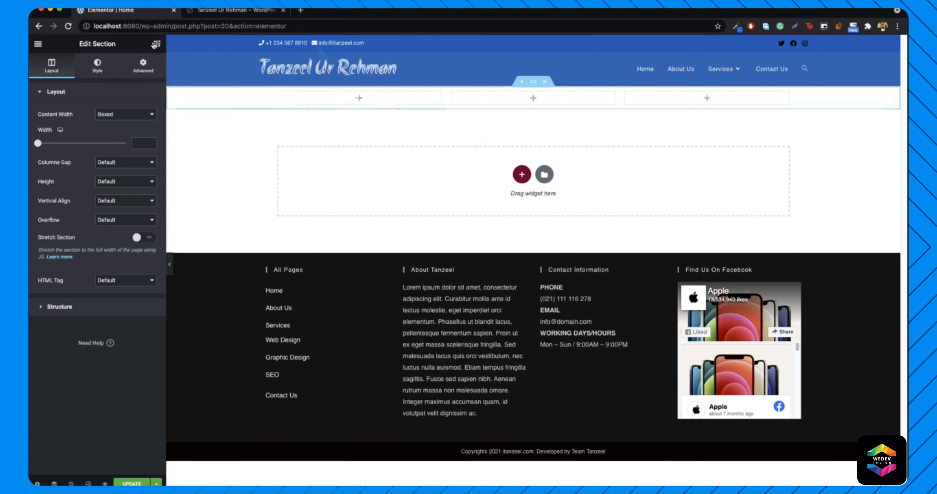
- Place a star Icon Box widget in the first column
left_click(156, 44)
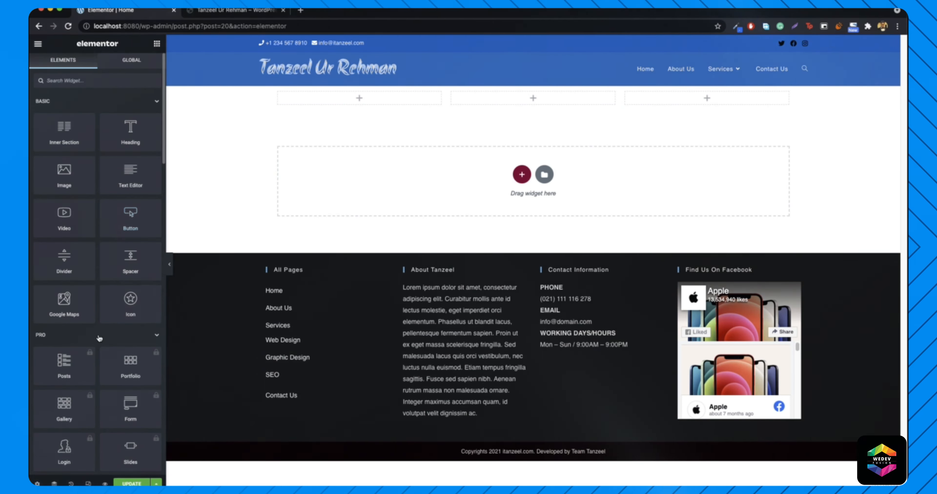
left_click(72, 328)
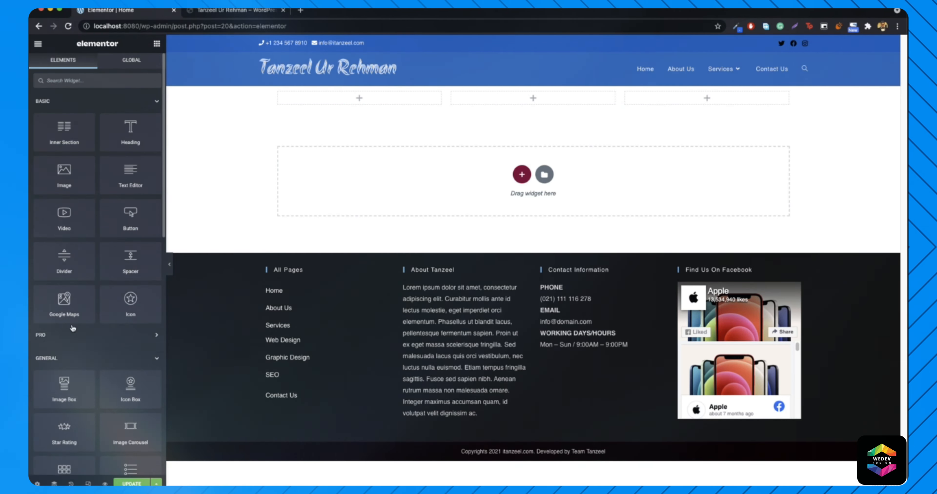
scroll(117, 333, "down", 3)
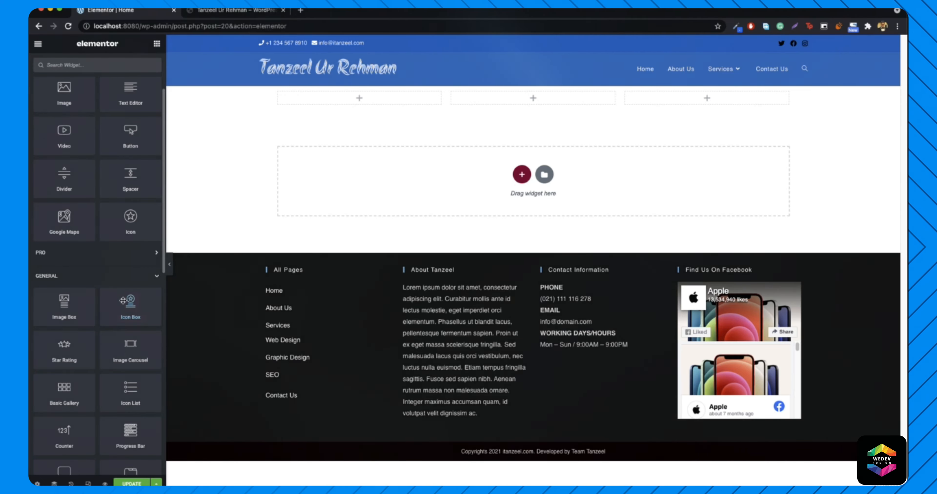
left_click_drag(133, 308, 360, 97)
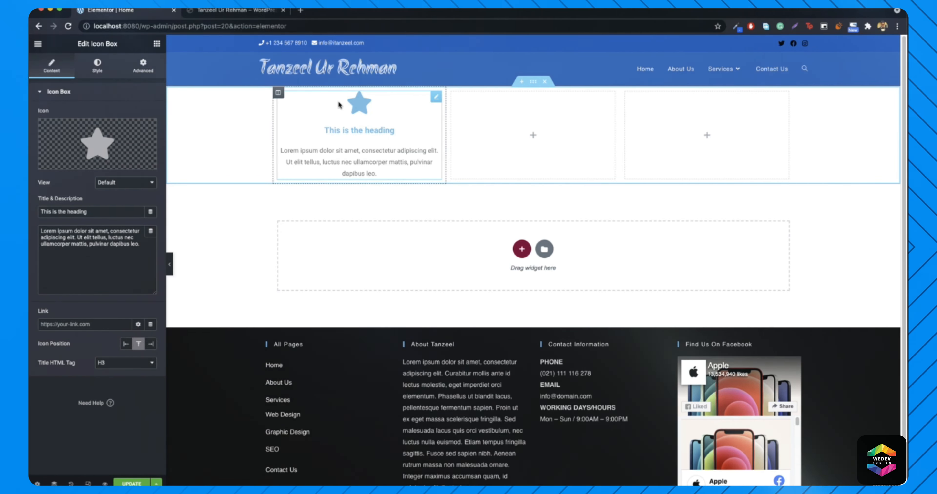
- Duplicate the star icon box twice and move the copies into the middle and right columns
right_click(434, 101)
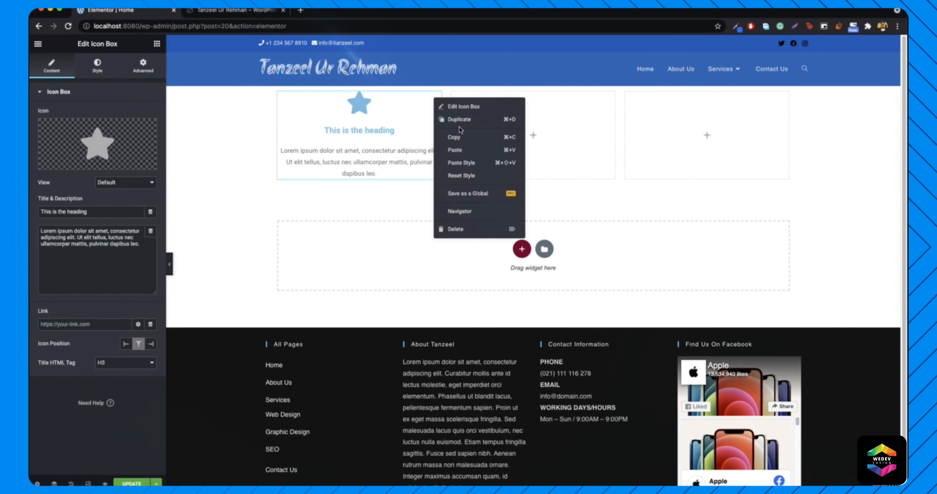
left_click(472, 122)
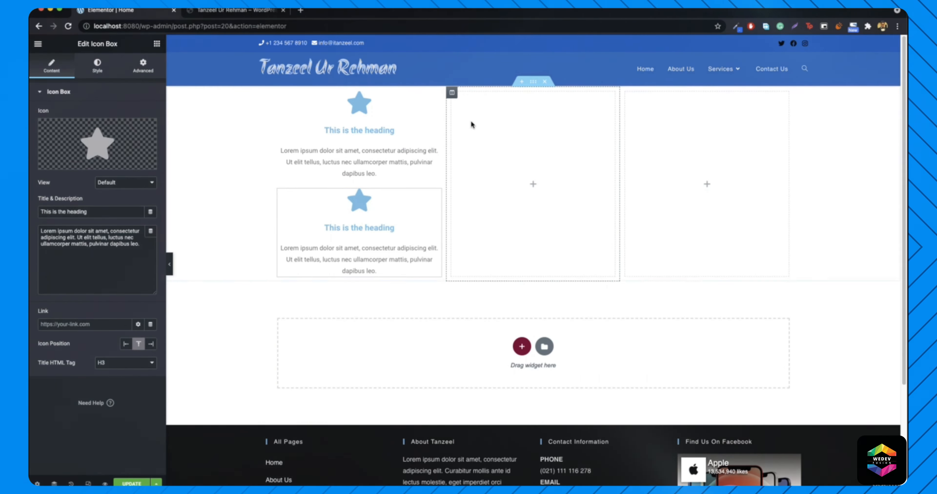
right_click(433, 193)
left_click(463, 218)
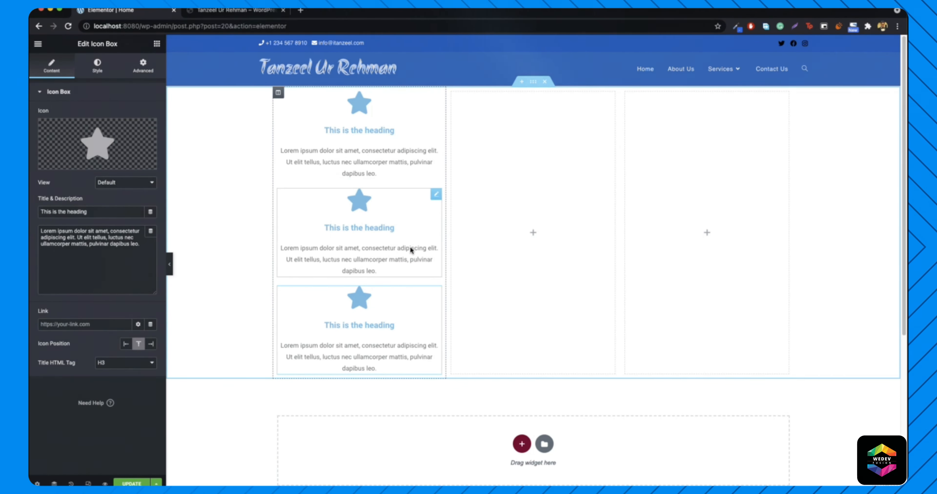
left_click_drag(436, 194, 547, 193)
left_click_drag(435, 193, 683, 144)
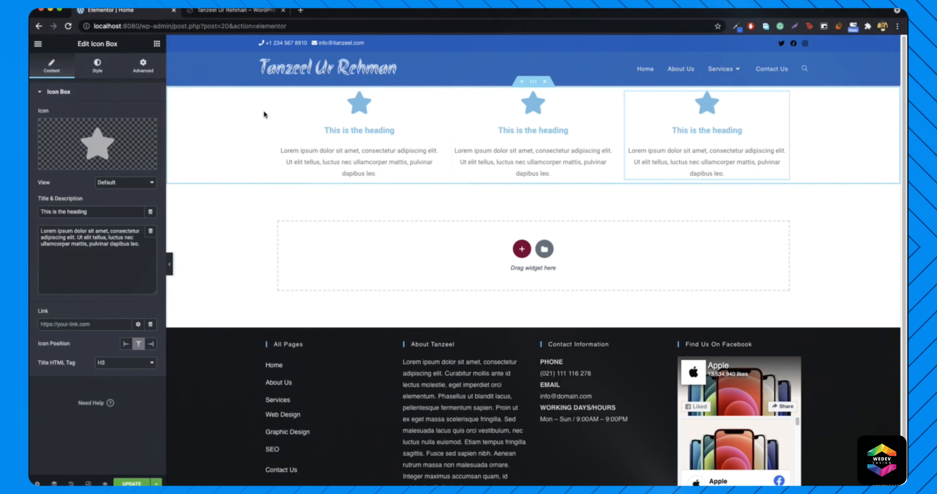
- Add an extra empty column to the row, move it, then delete it
mouse_move(722, 69)
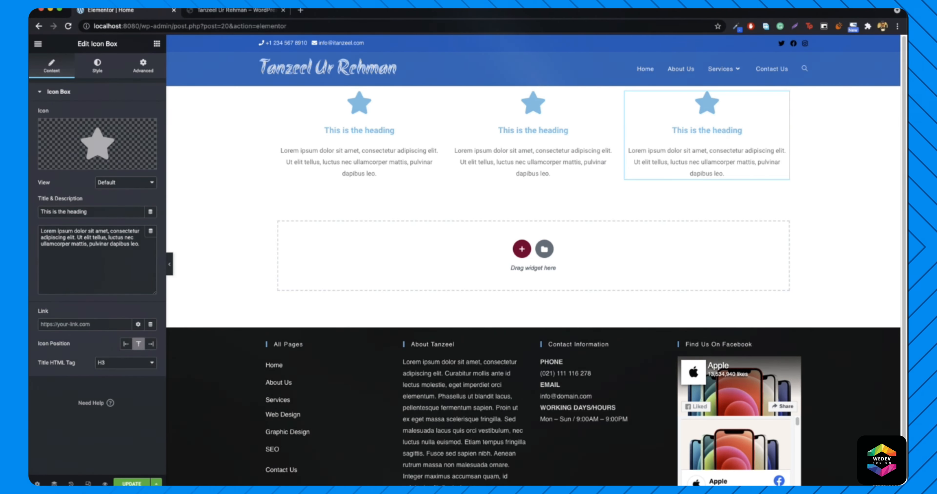
right_click(450, 93)
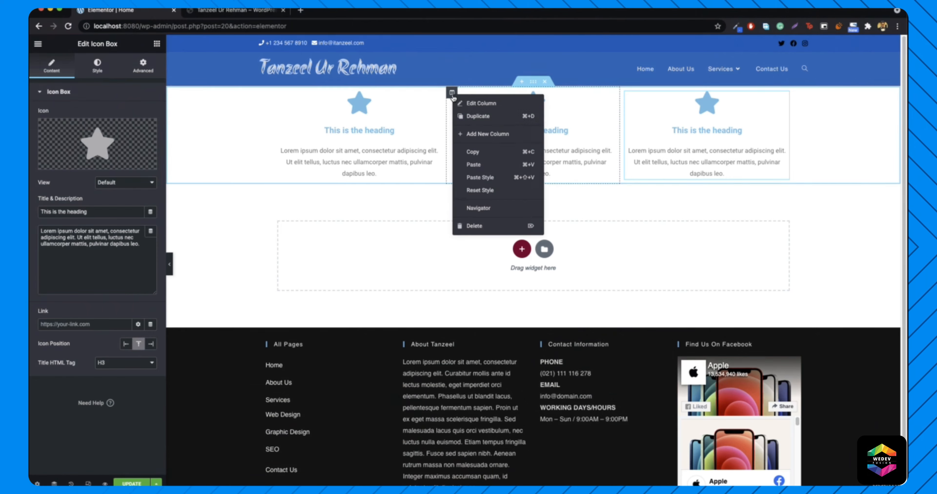
left_click(478, 141)
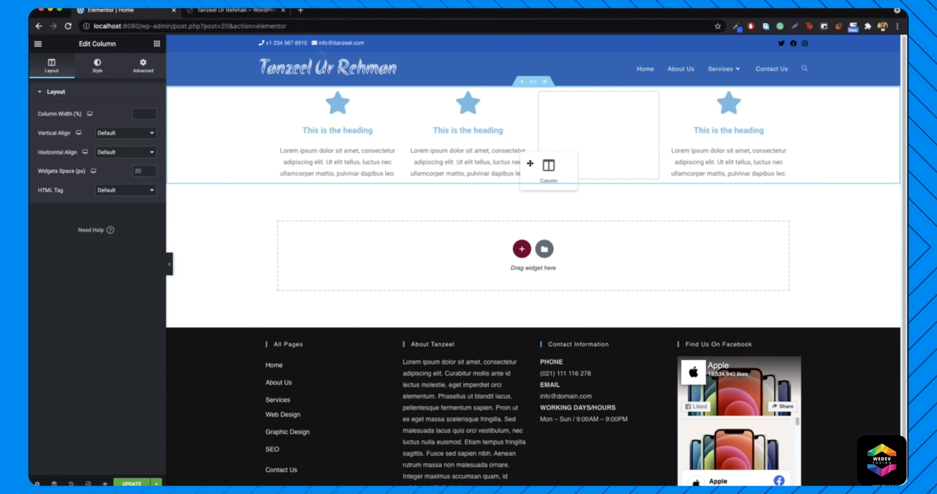
left_click_drag(530, 164, 414, 97)
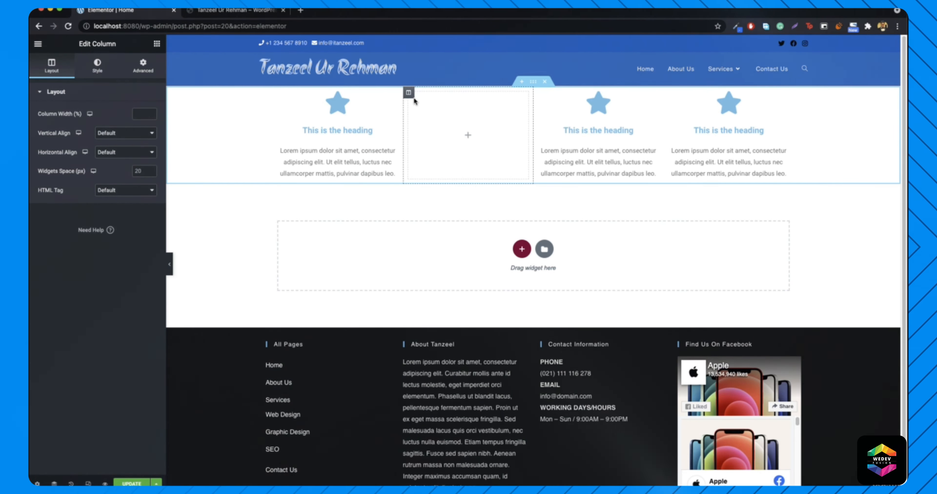
right_click(409, 93)
left_click(430, 224)
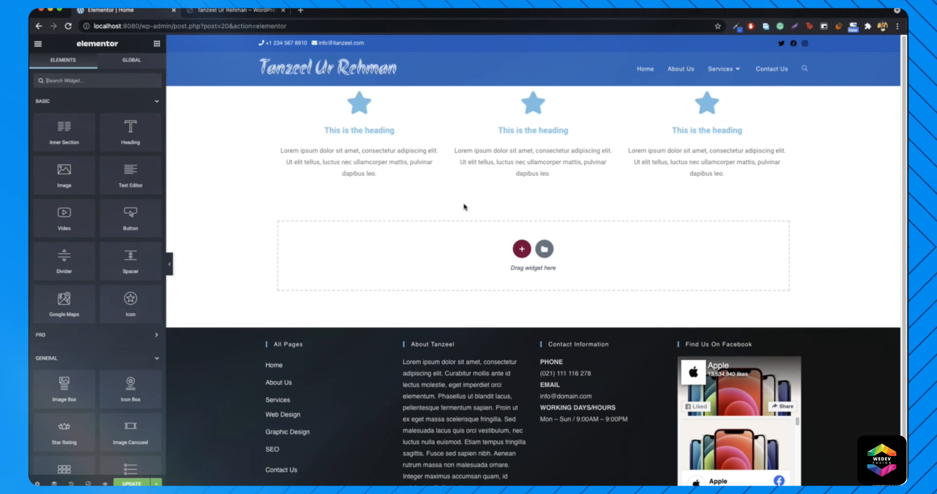
- Add a second three-column section and copy the first star box into its first column
left_click(521, 250)
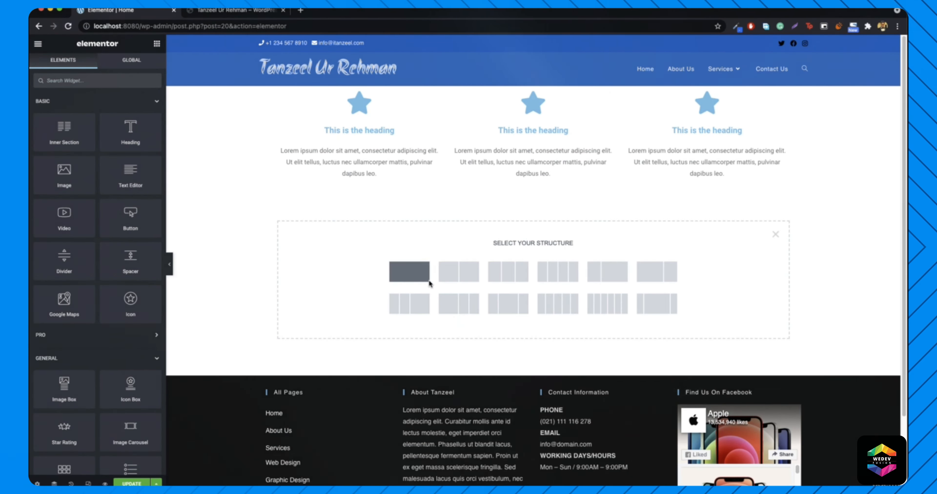
left_click(510, 278)
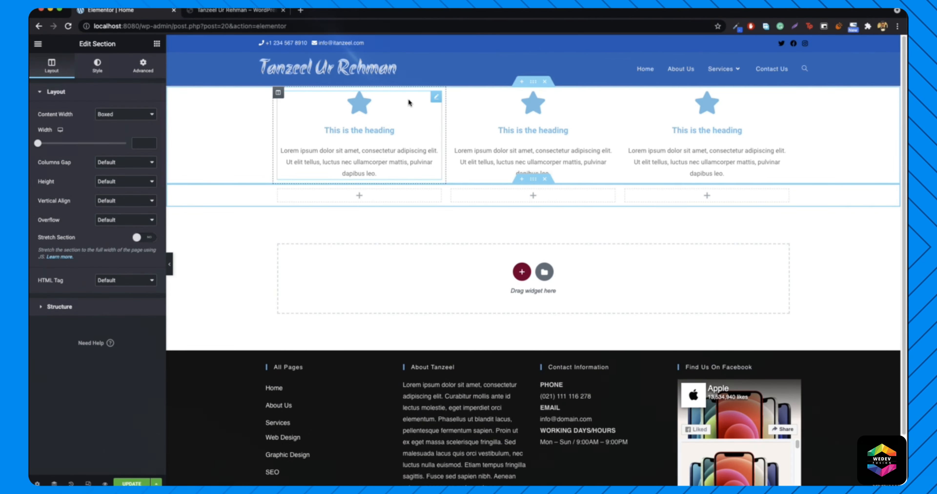
right_click(437, 104)
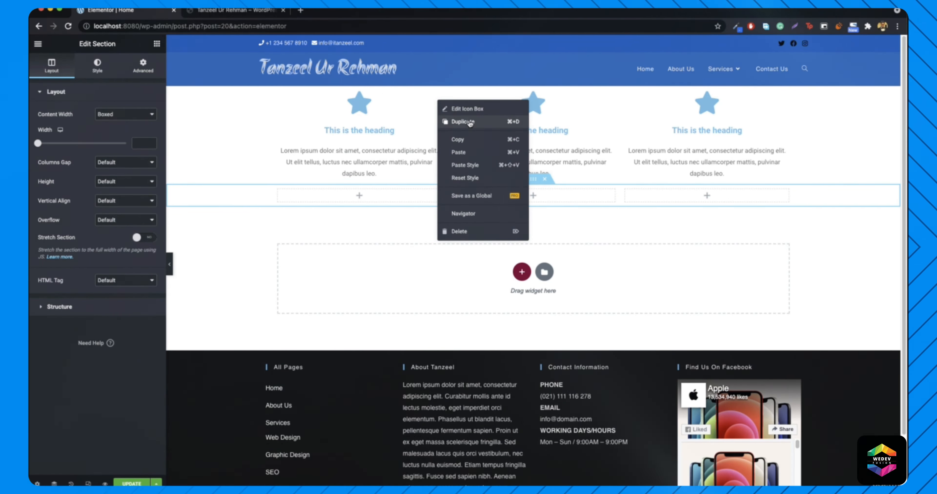
left_click(470, 122)
left_click_drag(437, 192, 375, 211)
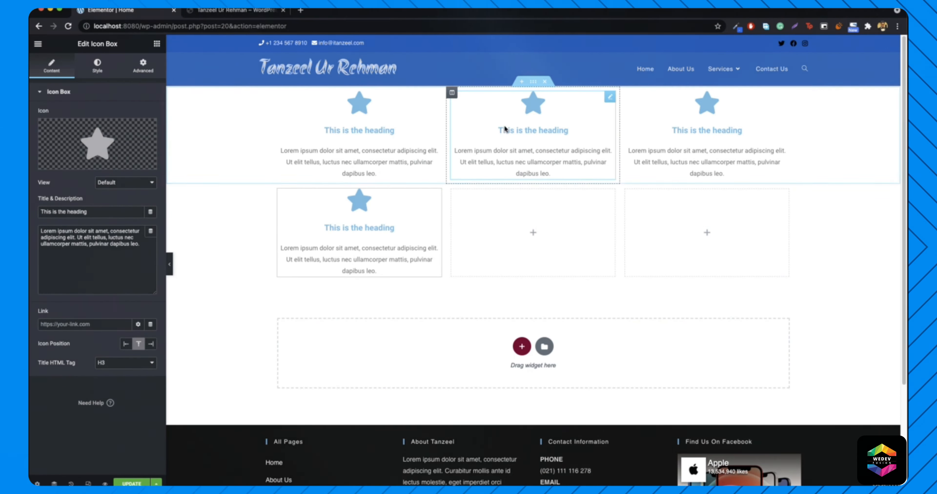
- Copy the middle and right star boxes into the second row, then hide the panel to preview
right_click(610, 94)
left_click(627, 115)
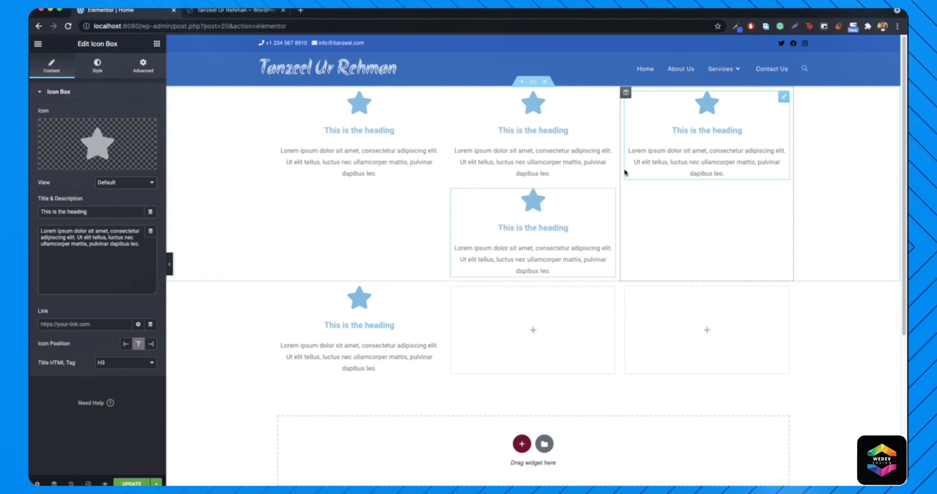
left_click_drag(612, 199, 542, 241)
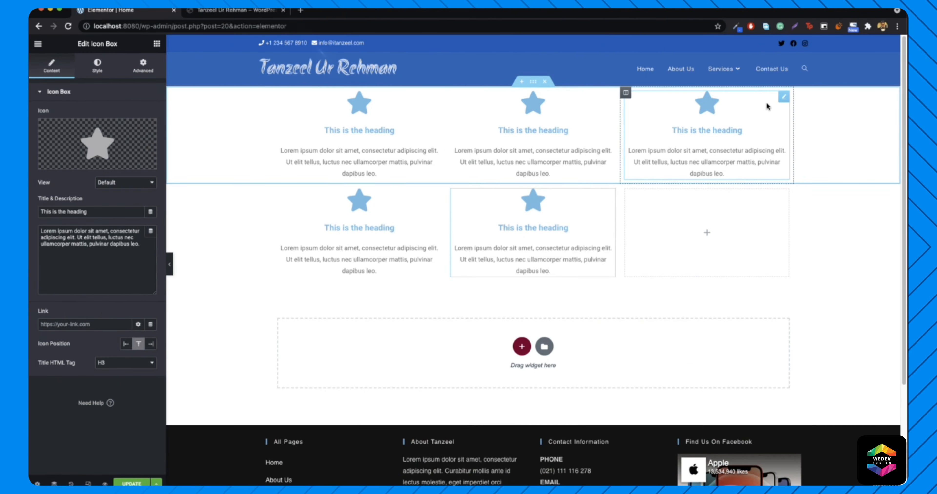
right_click(787, 106)
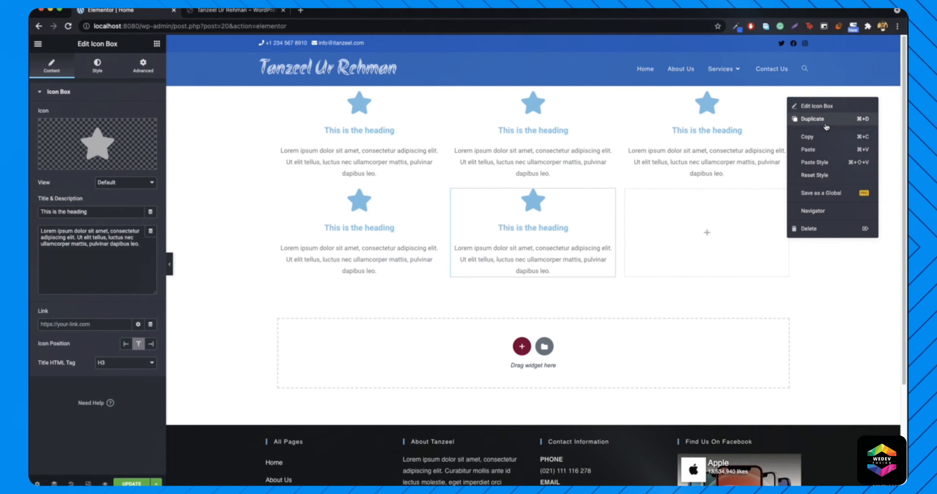
left_click(811, 119)
left_click_drag(784, 201, 669, 265)
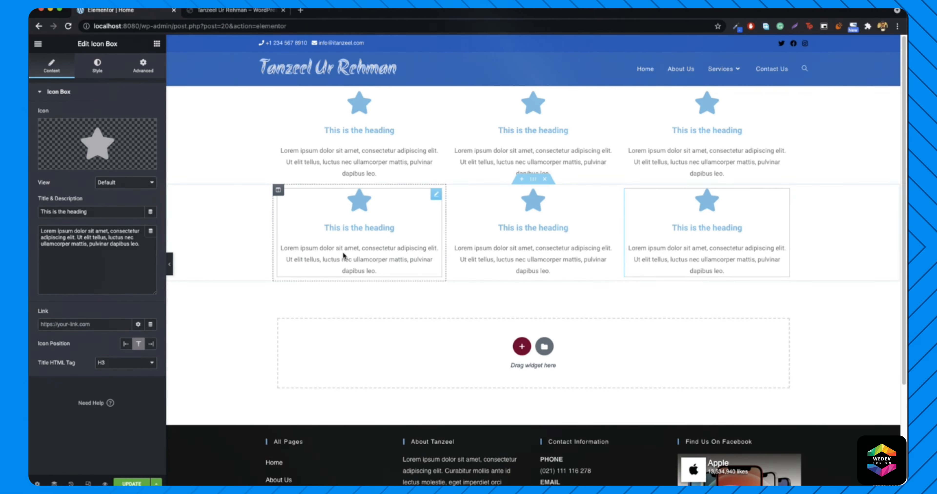
left_click(172, 274)
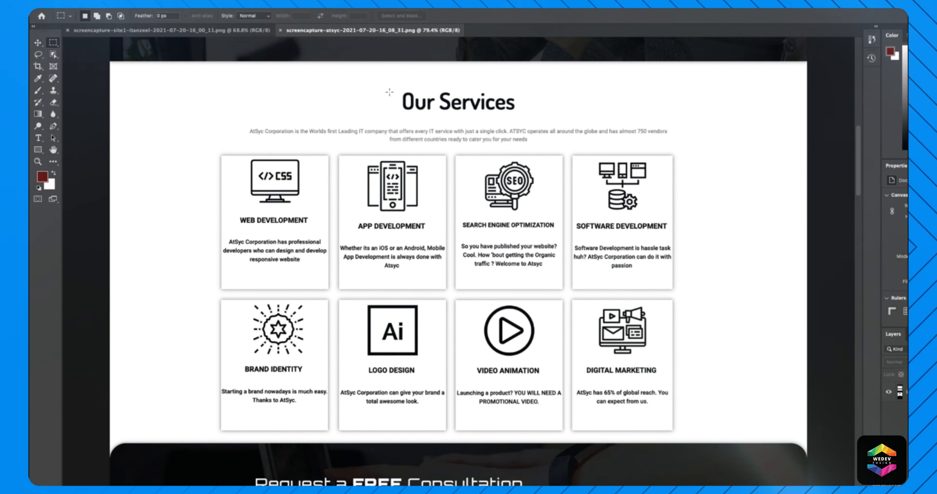
- Switch to the other reference, scroll to the navy section and outline it with marquee selections
left_click(231, 32)
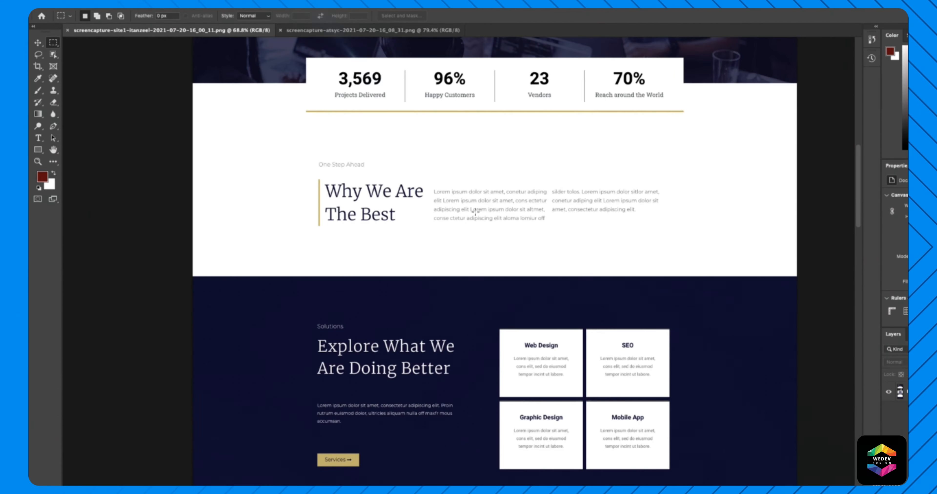
scroll(497, 217, "down", 2)
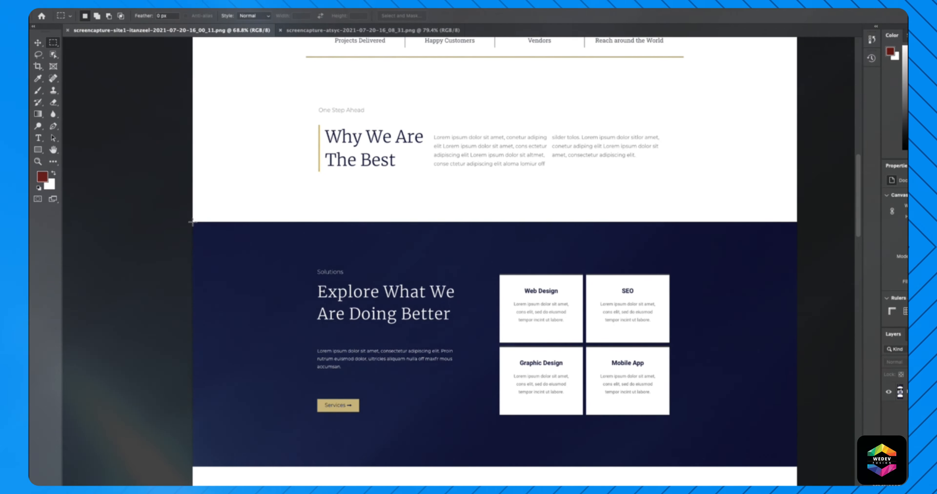
left_click_drag(192, 221, 493, 340)
left_click_drag(796, 471, 802, 445)
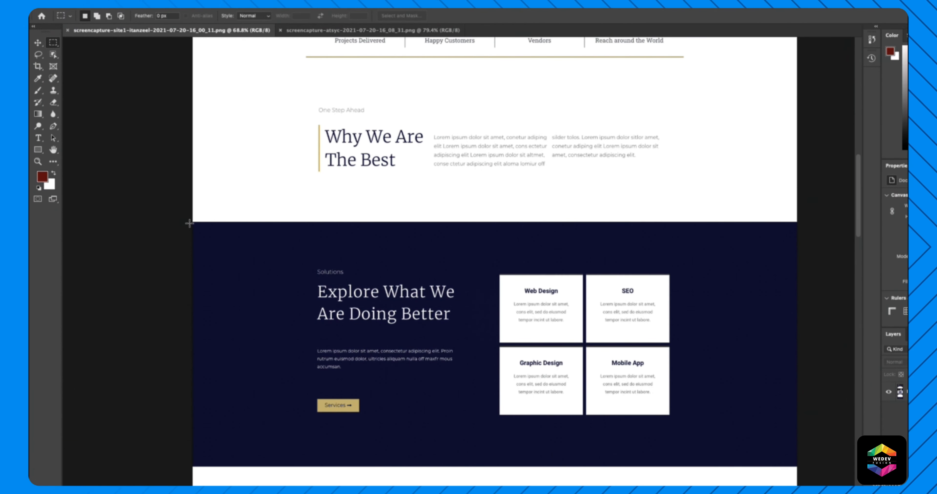
left_click_drag(192, 222, 797, 465)
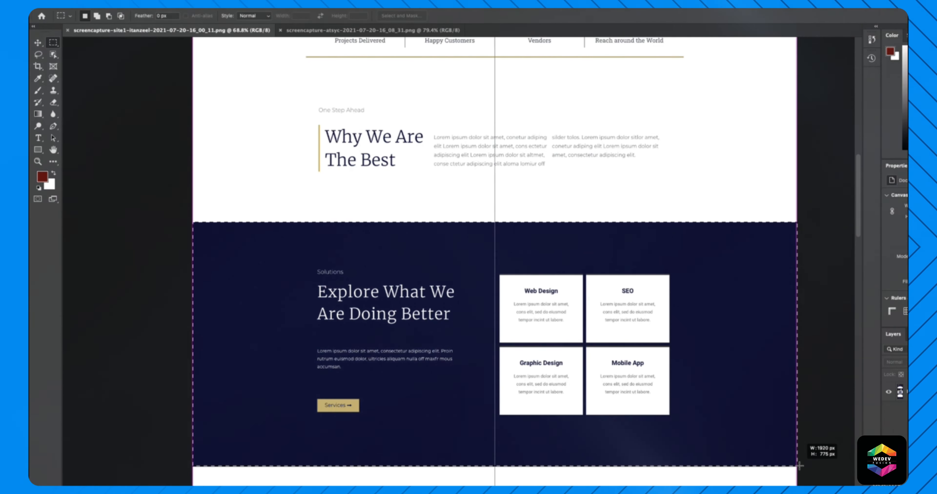
left_click(289, 242)
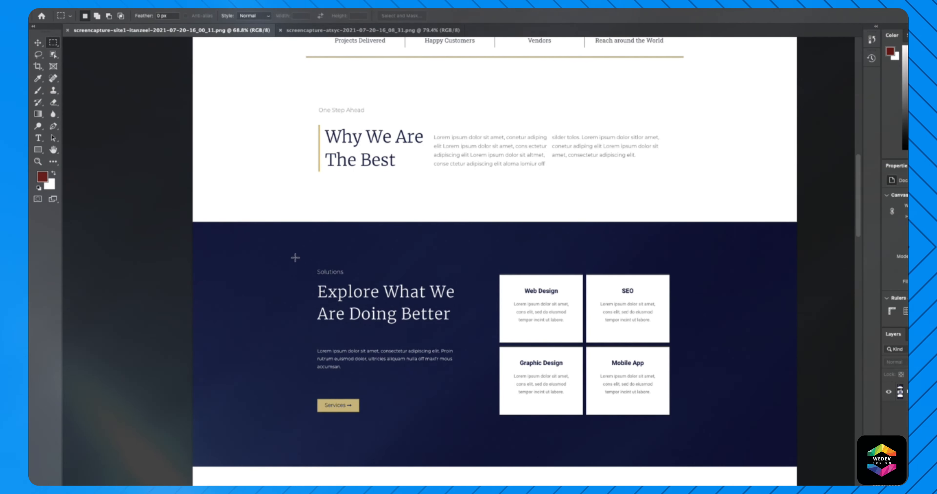
left_click_drag(268, 230, 746, 463)
left_click(312, 279)
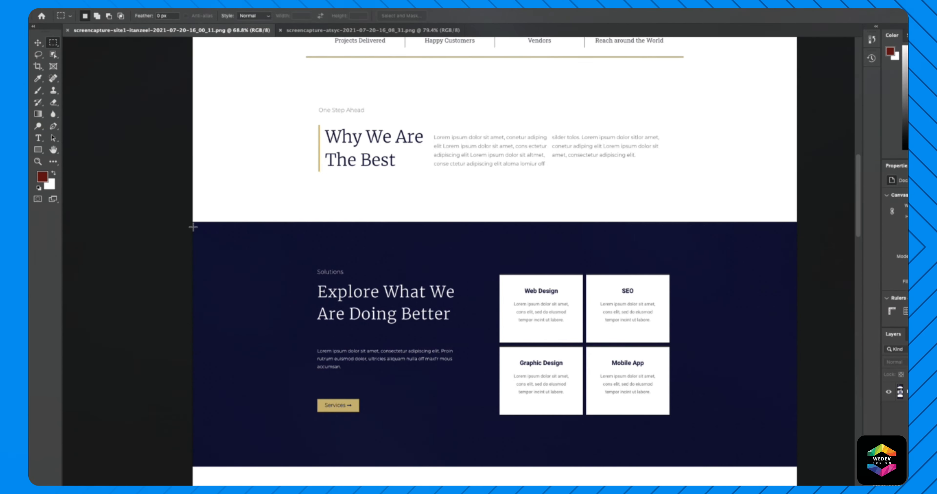
left_click_drag(191, 221, 794, 464)
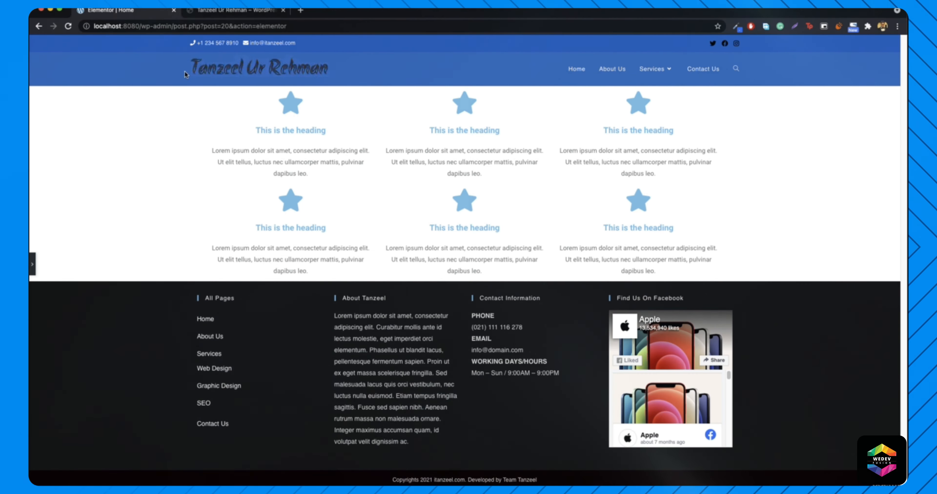
- Bring back the editor panel and delete both rows of star icon boxes
left_click(33, 262)
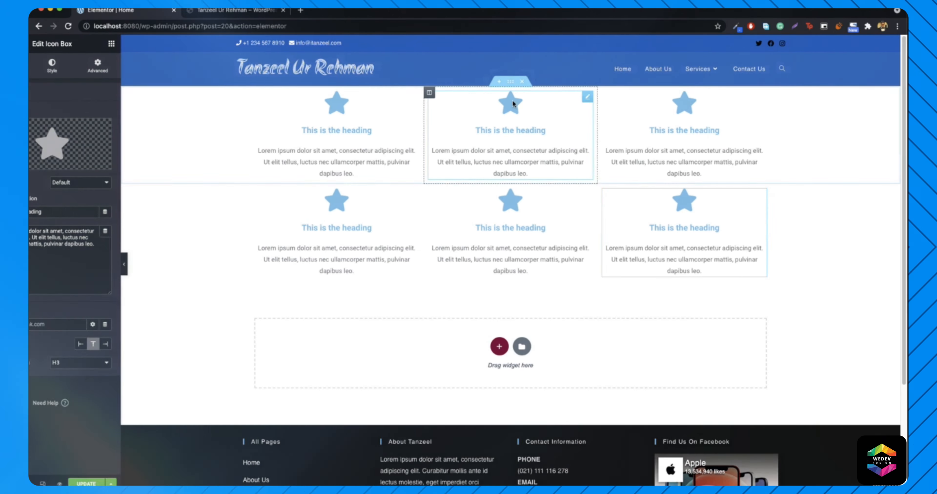
left_click(544, 81)
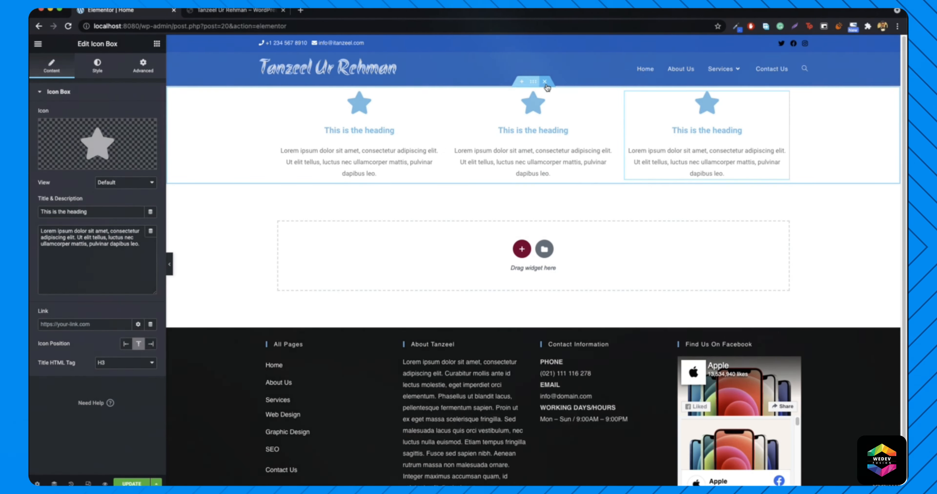
left_click(545, 82)
- Add a single-column section and give it a second column
left_click(521, 163)
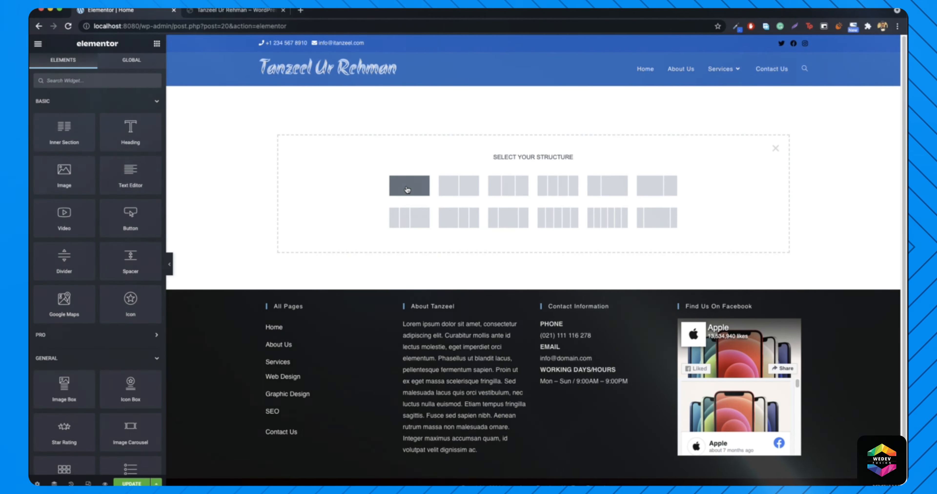
left_click(407, 187)
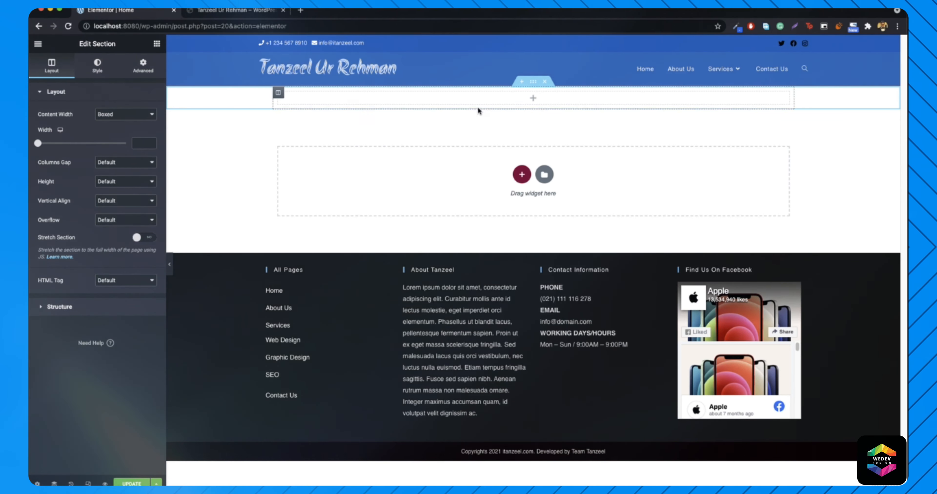
right_click(279, 93)
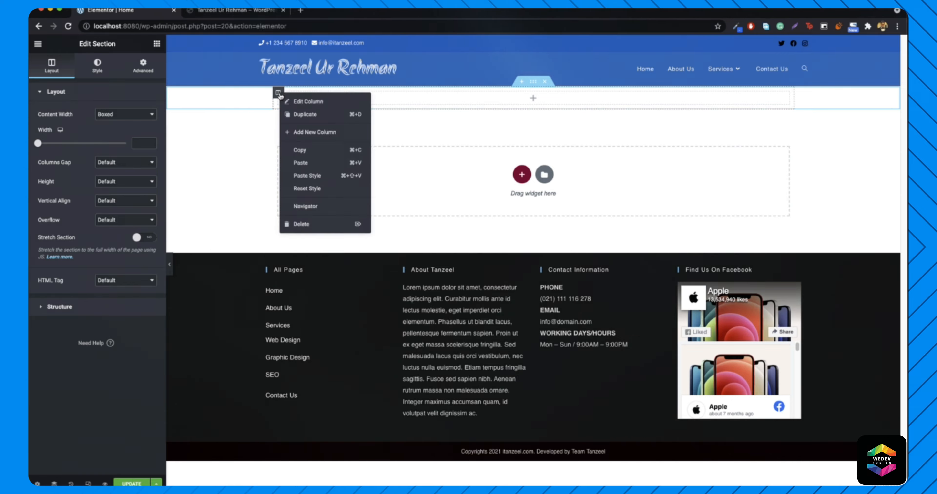
left_click(304, 131)
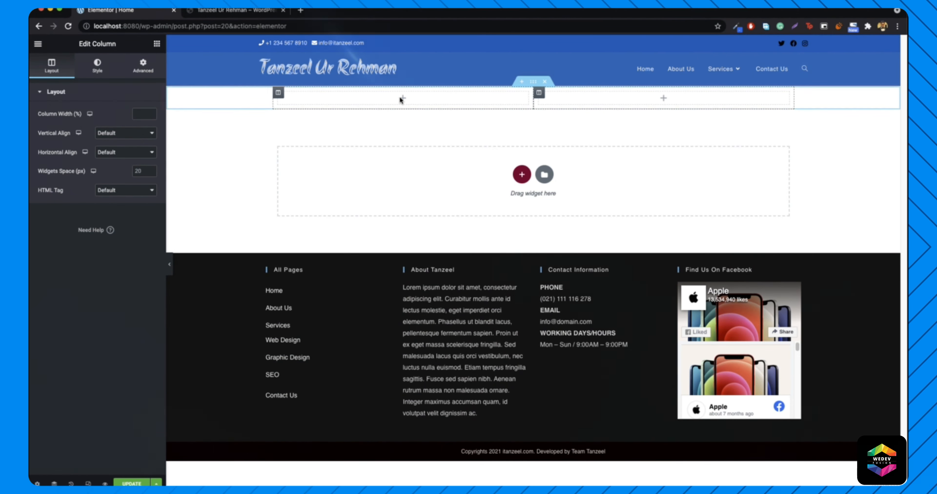
- Add Heading, Text Editor and Button widgets to the left column and narrow it to 42.6%
left_click(157, 44)
left_click_drag(131, 131, 416, 98)
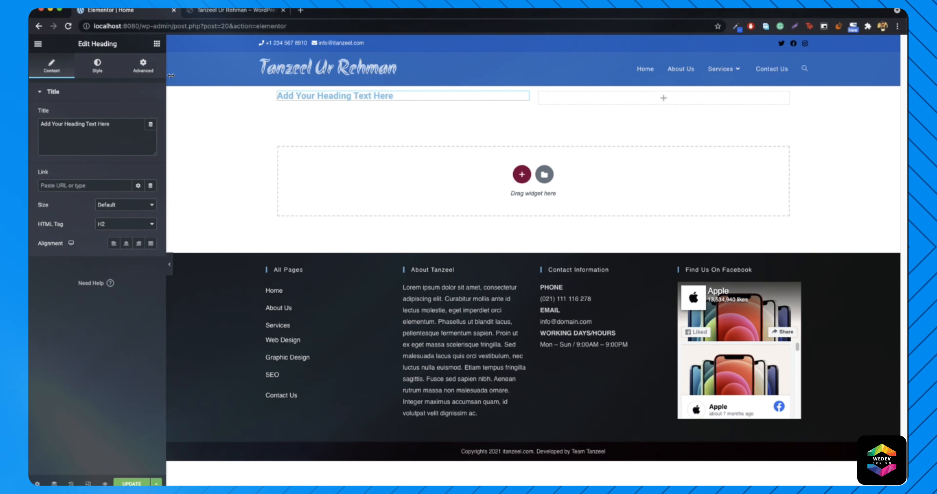
left_click(157, 44)
left_click_drag(126, 190, 366, 106)
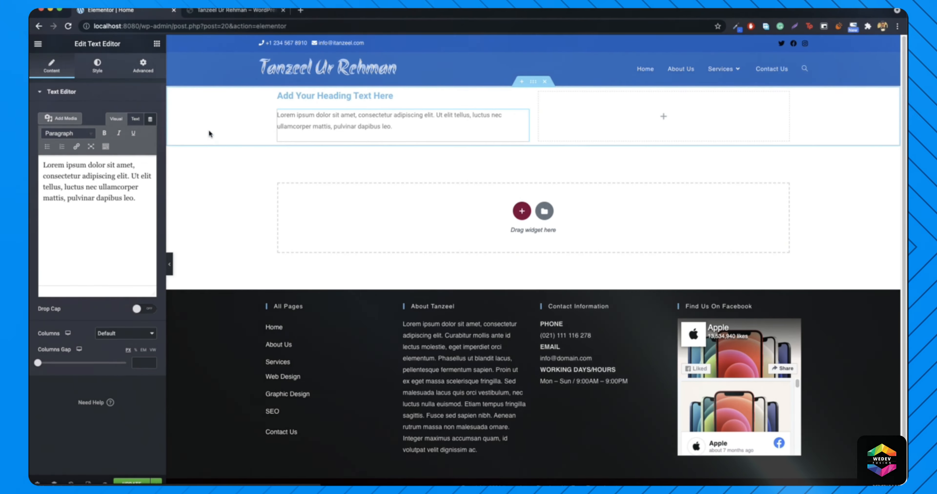
left_click(156, 44)
left_click_drag(119, 221, 382, 143)
left_click_drag(535, 132, 498, 138)
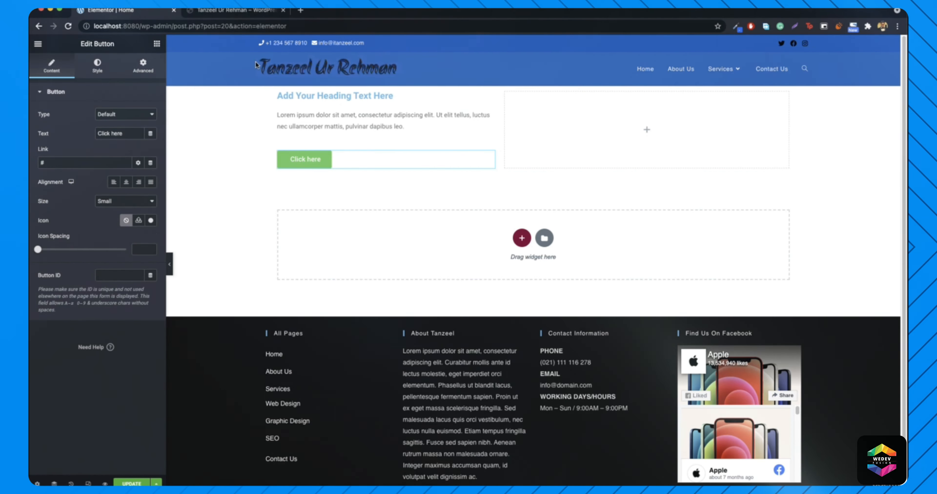
left_click(157, 44)
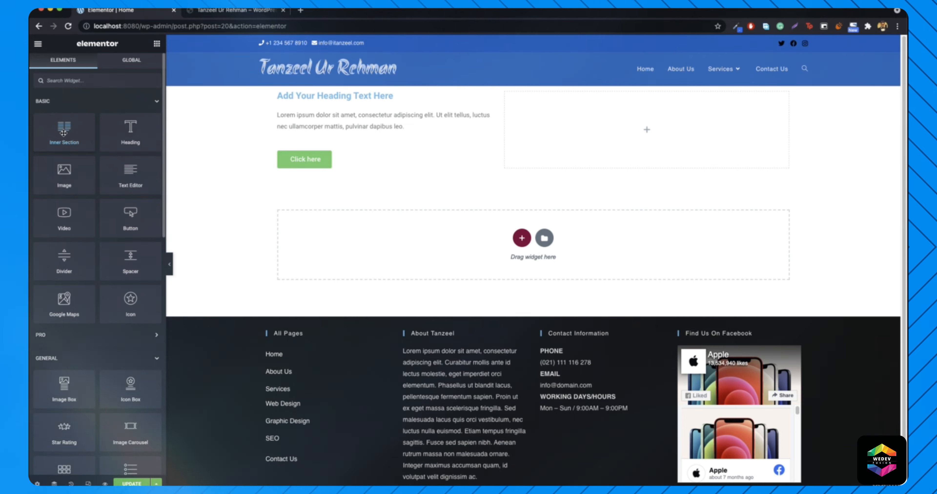
- Put an inner section with two star icon boxes in the right column, then duplicate it
left_click_drag(64, 133, 624, 128)
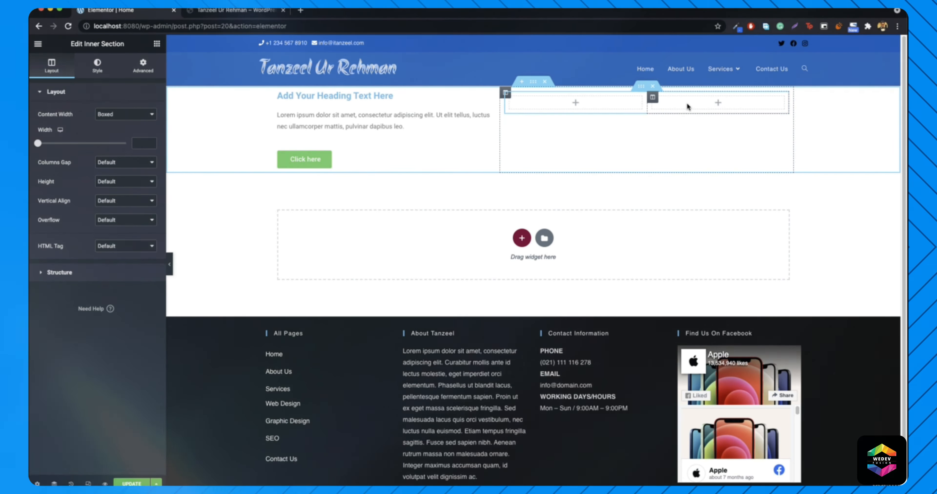
left_click(156, 44)
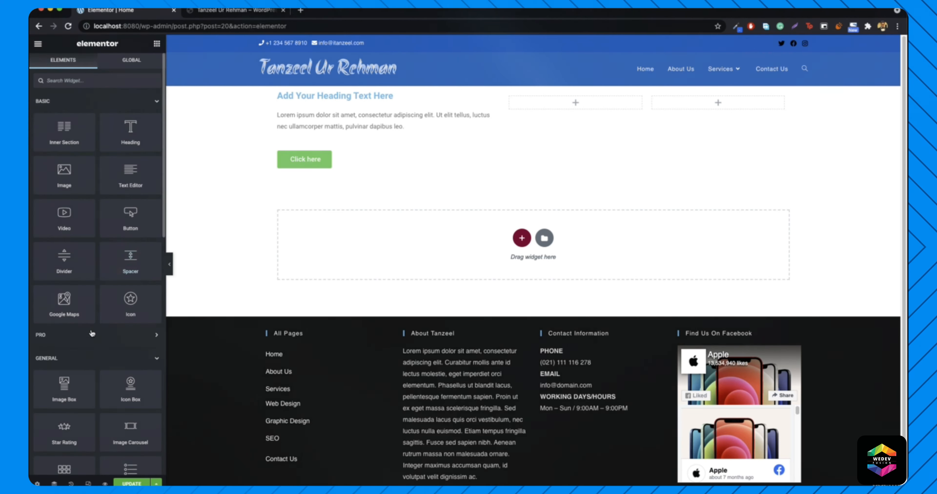
scroll(92, 334, "down", 3)
left_click_drag(142, 308, 578, 105)
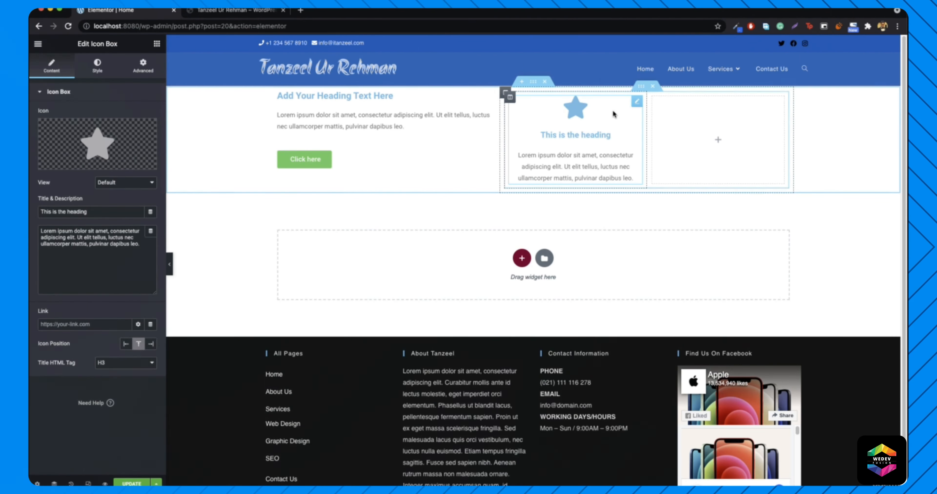
right_click(643, 106)
left_click(665, 124)
left_click_drag(633, 198, 718, 146)
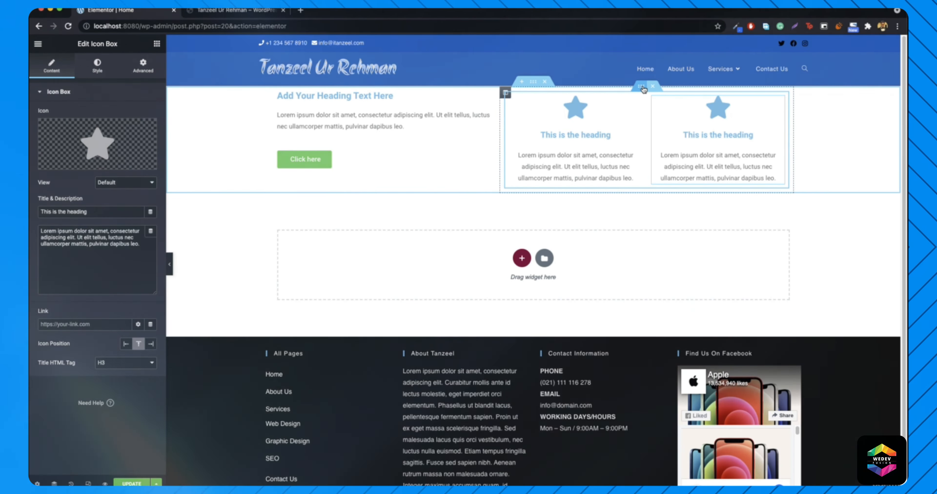
right_click(642, 88)
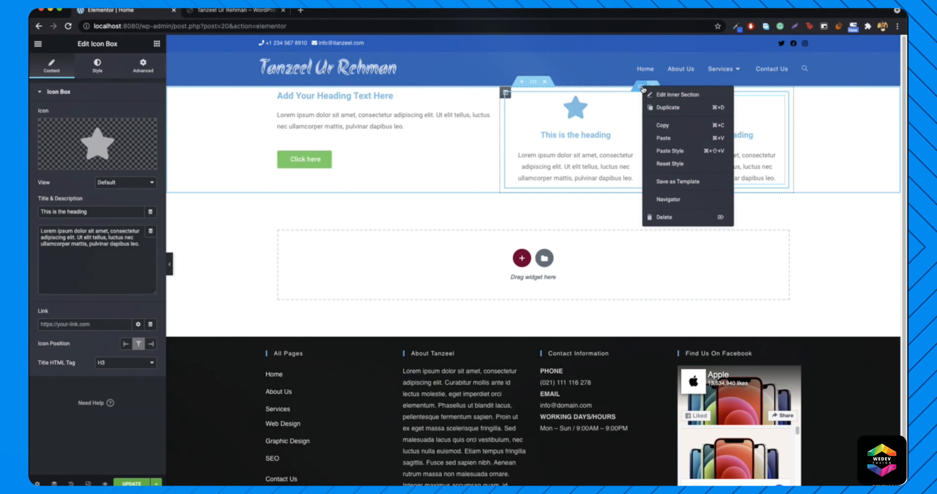
left_click(668, 109)
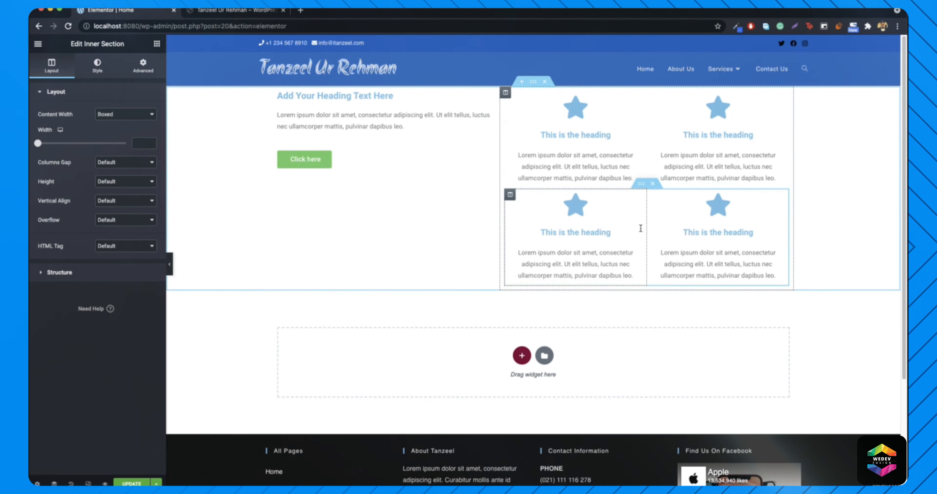
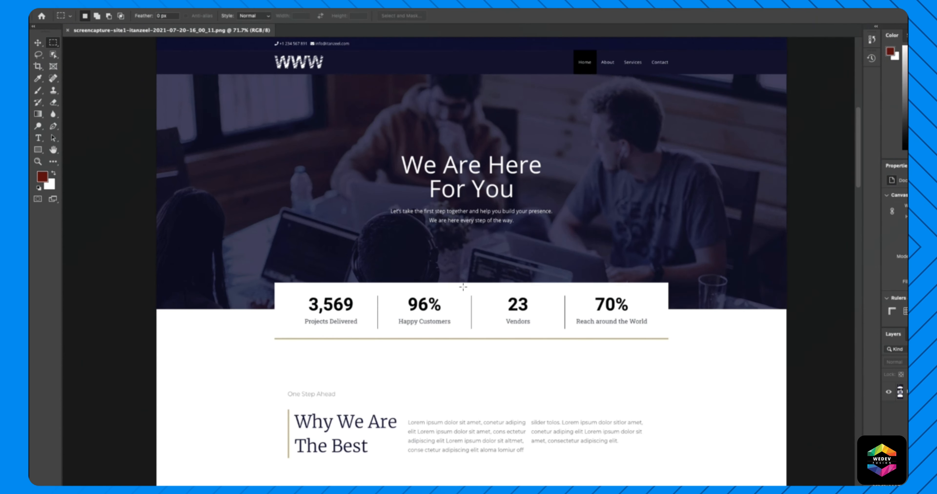
- Inspect the white area below the stats strip, then open the heading section's layout settings
scroll(241, 363, "down", 2)
scroll(242, 362, "down", 3)
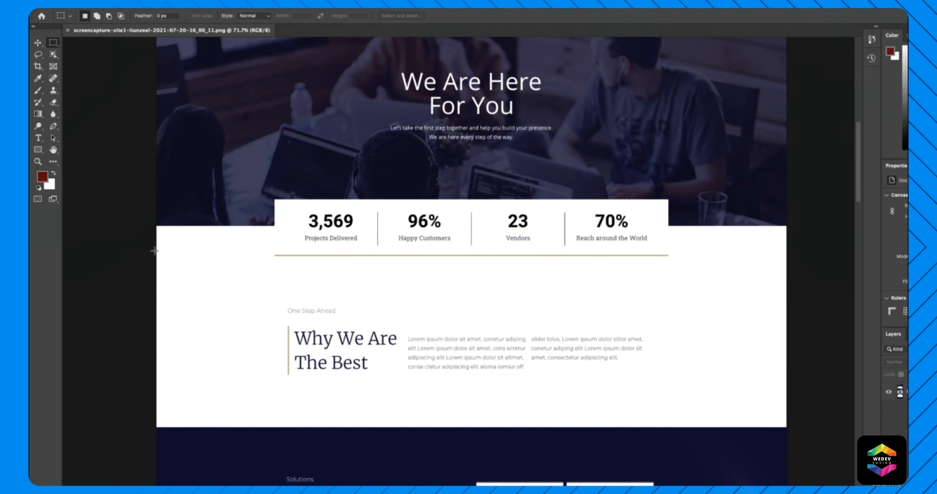
left_click_drag(156, 251, 786, 428)
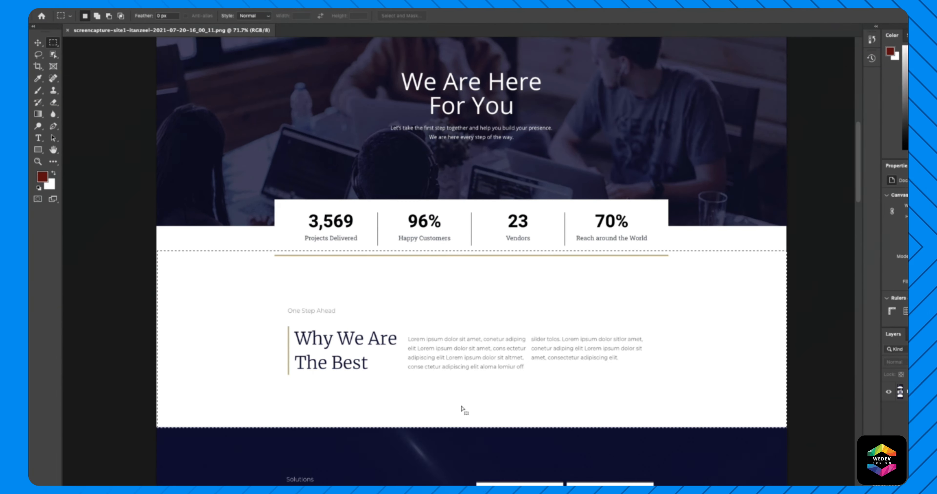
left_click(66, 340)
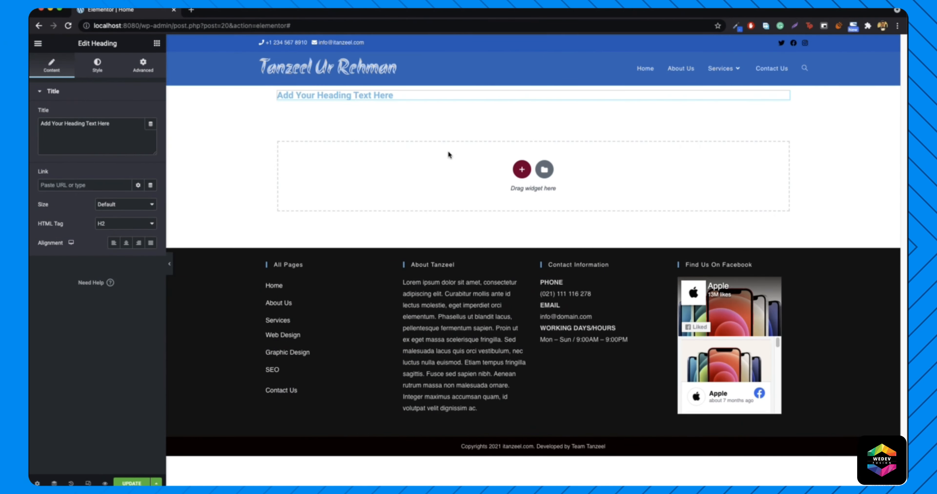
mouse_move(428, 100)
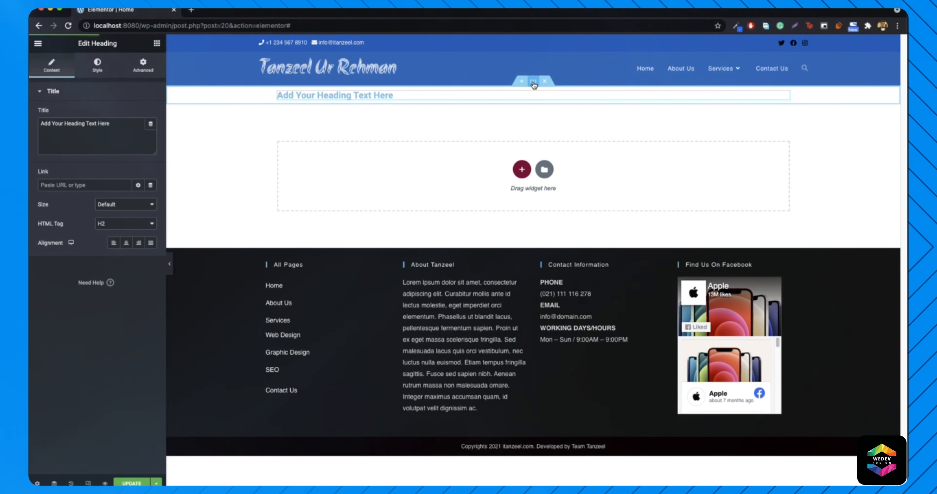
right_click(533, 83)
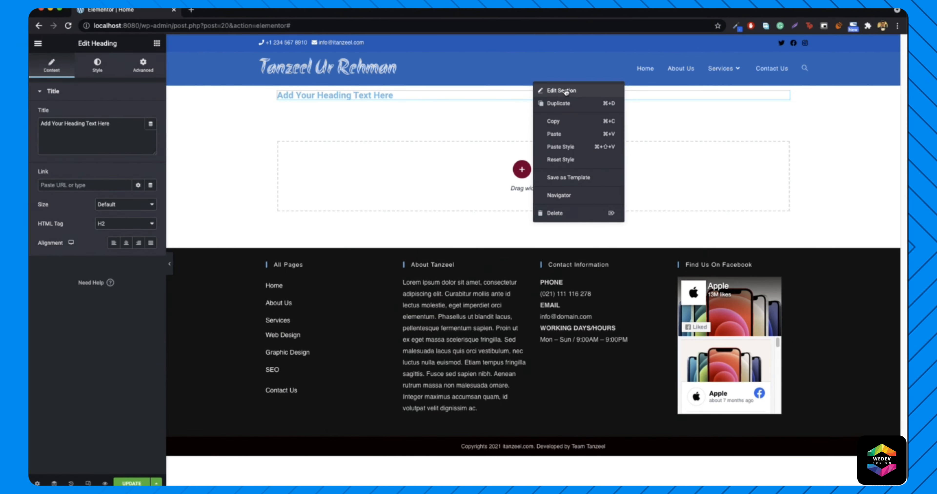
left_click(563, 90)
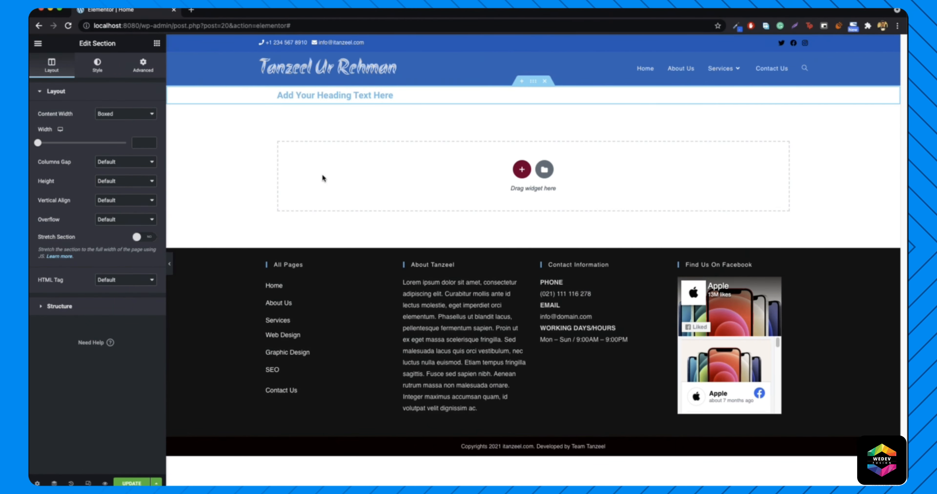
- Add a second Heading widget under the first one, then delete it
left_click(156, 43)
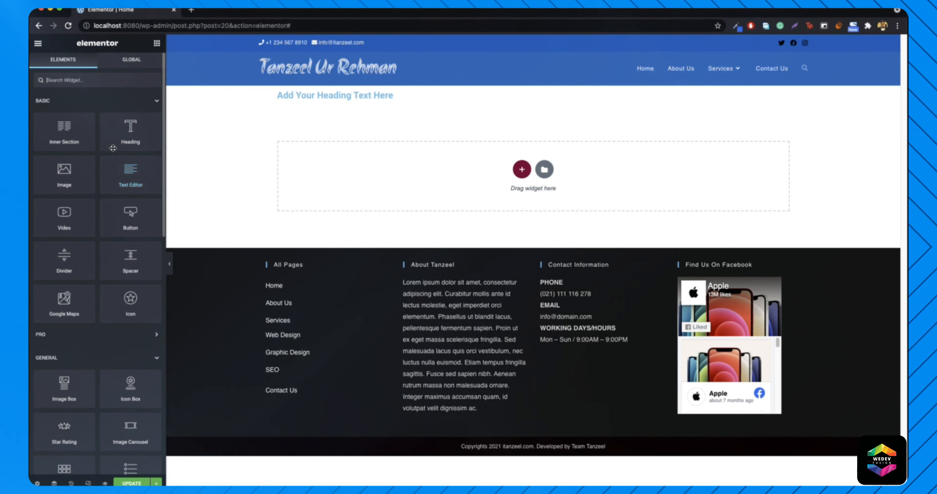
left_click_drag(130, 133, 259, 121)
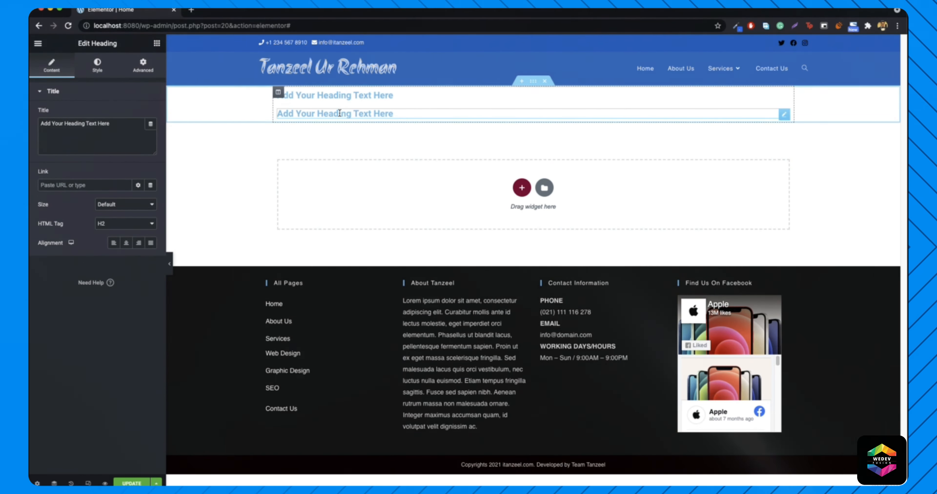
right_click(414, 114)
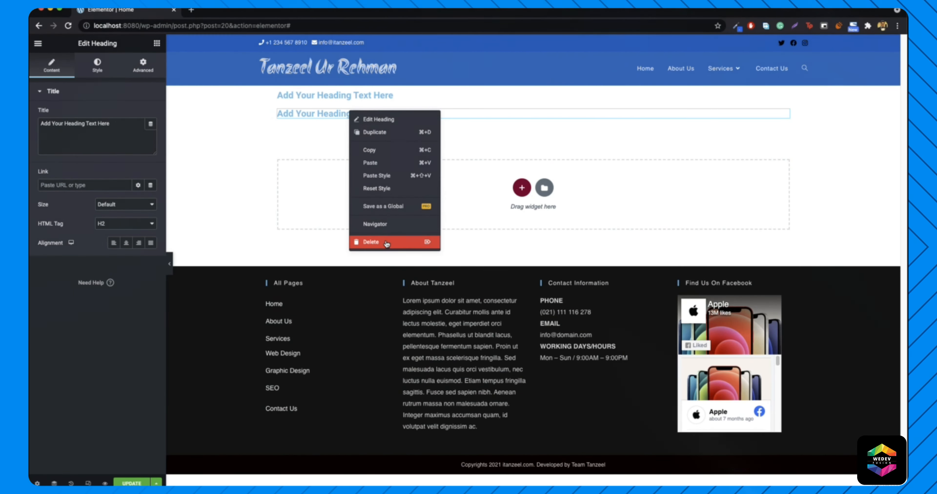
left_click(429, 299)
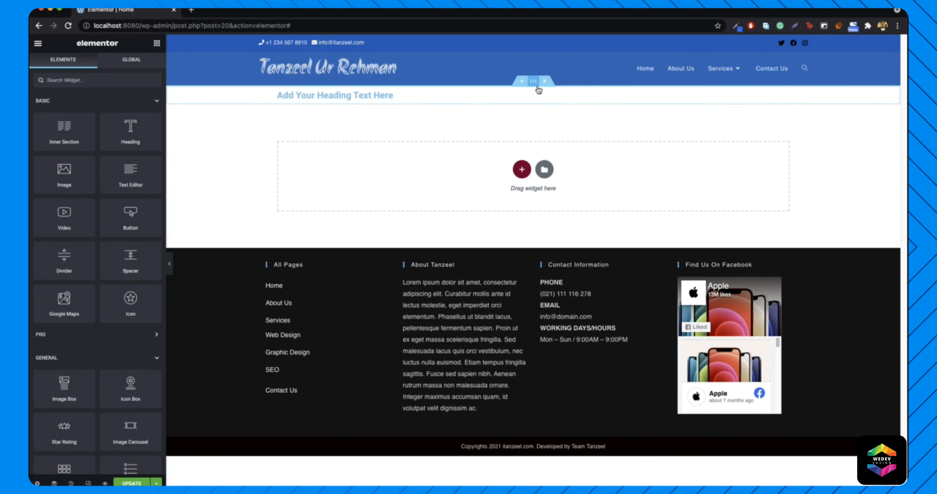
- Set the heading section's Layout height to Fit To Screen
right_click(535, 87)
left_click(557, 94)
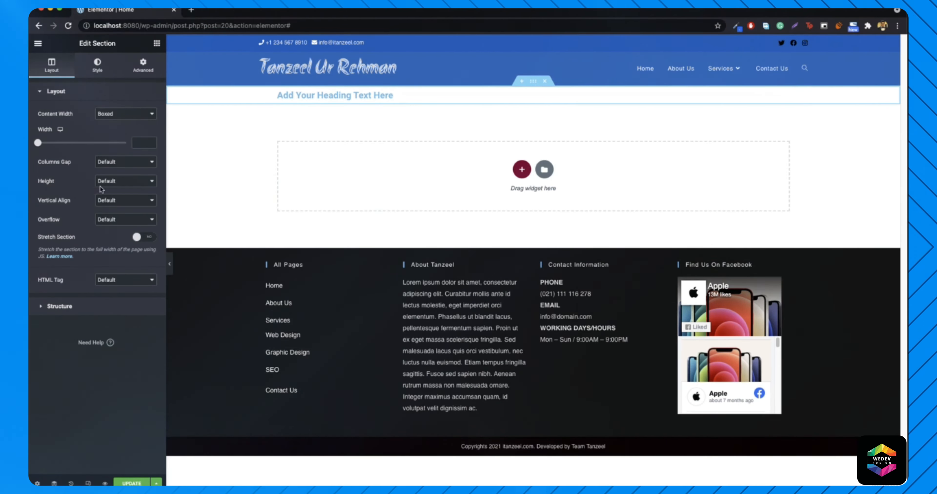
left_click(121, 183)
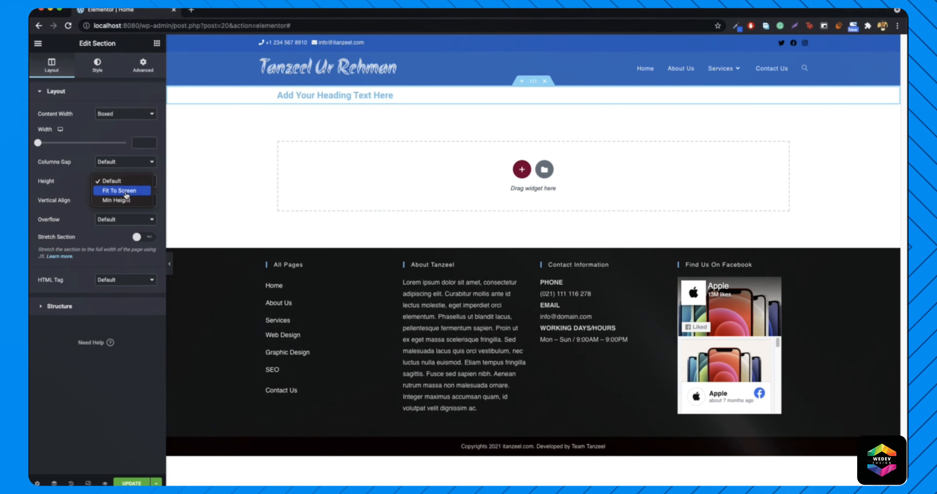
left_click(126, 192)
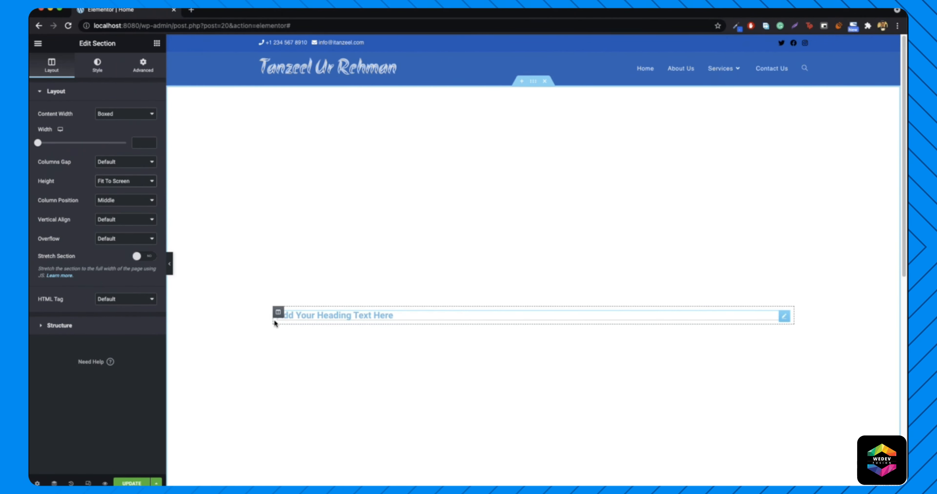
- Hide the editing panel and scroll through the page preview
left_click(170, 263)
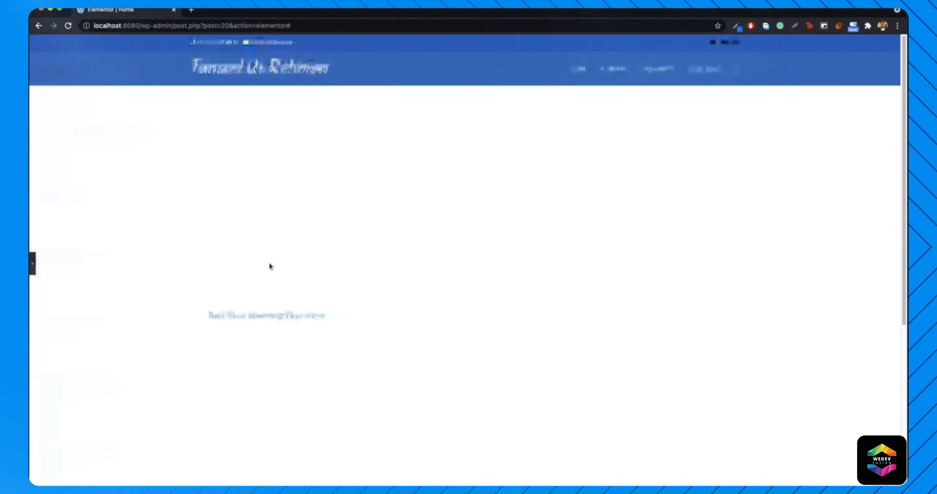
scroll(271, 261, "down", 4)
scroll(255, 233, "up", 3)
scroll(50, 49, "down", 2)
scroll(49, 47, "up", 2)
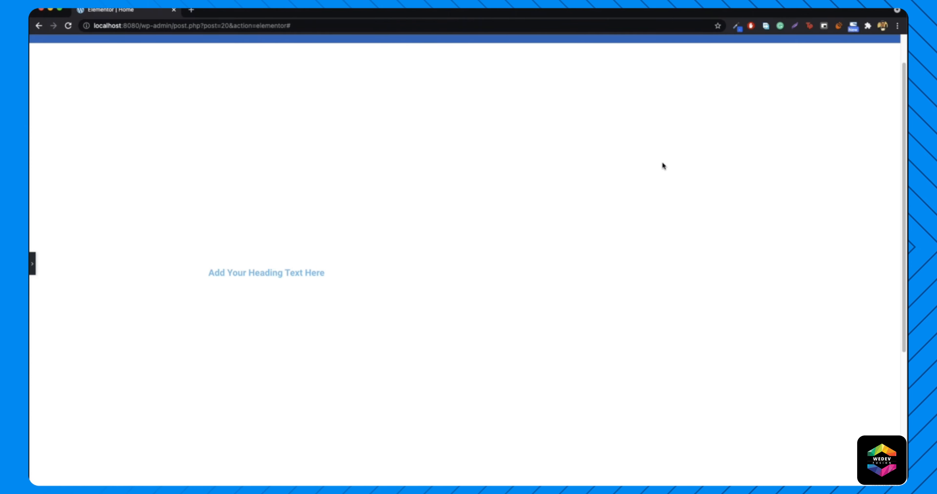
scroll(229, 305, "up", 2)
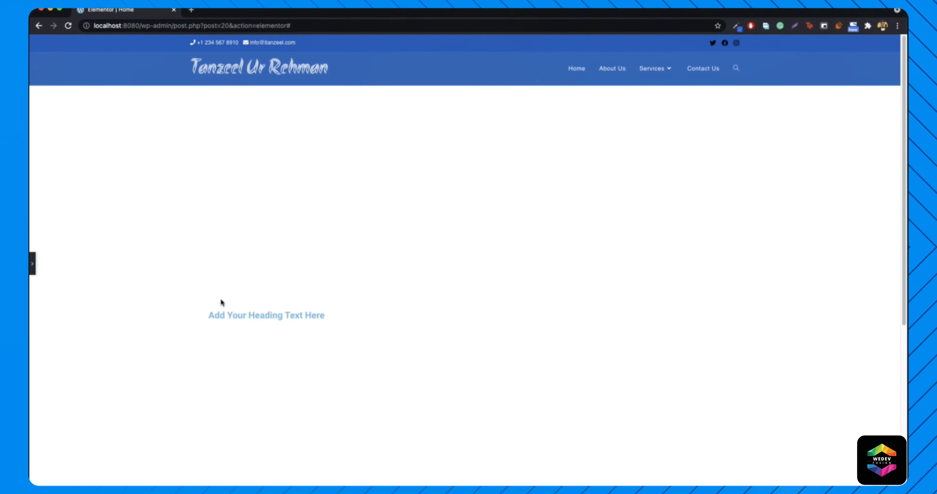
- Switch the section height to Min Height and lower the minimum to 281 px
left_click(32, 264)
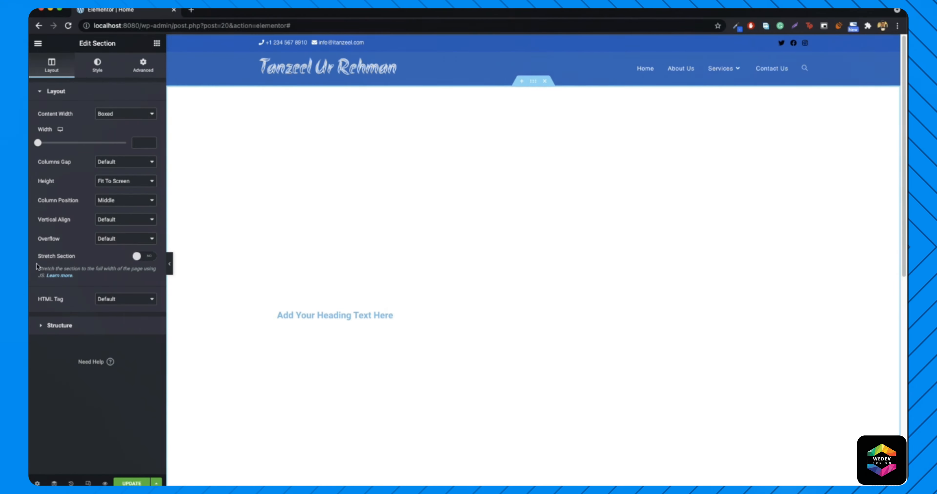
left_click(124, 181)
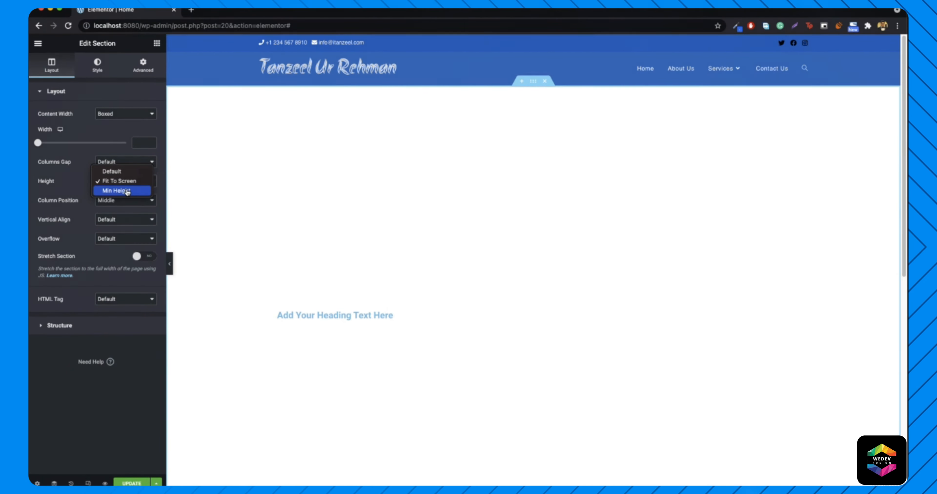
left_click(124, 190)
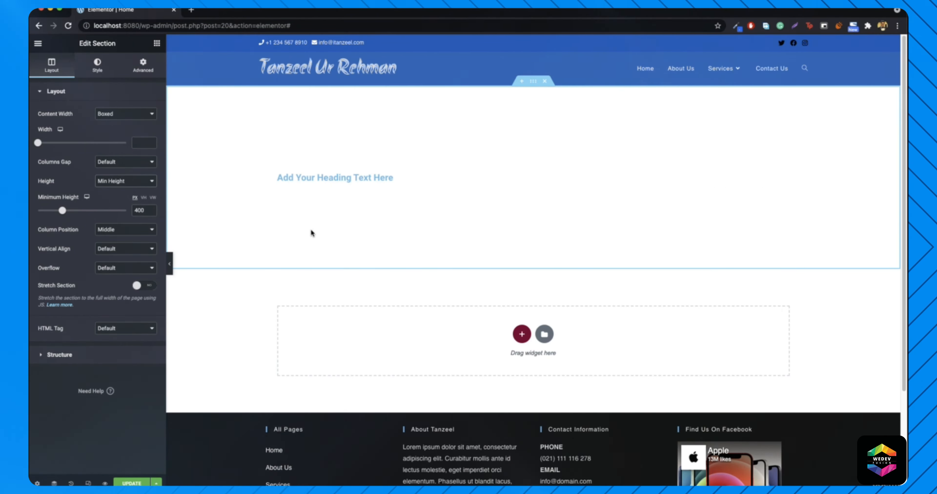
mouse_move(63, 211)
left_mouse_down()
mouse_move(84, 210)
mouse_move(55, 211)
left_mouse_up()
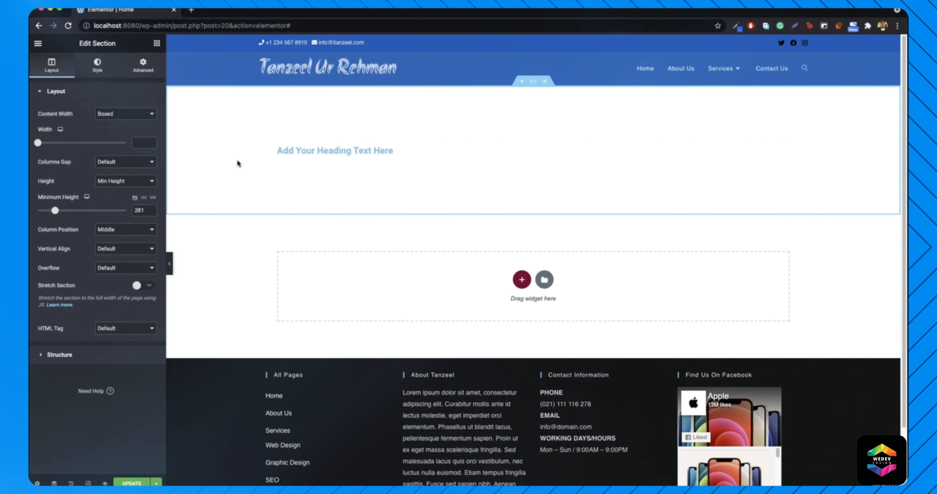
left_click(194, 11)
- Load itanzeel.com in the new tab and scroll down through its sections to the footer
type("it")
key("Return")
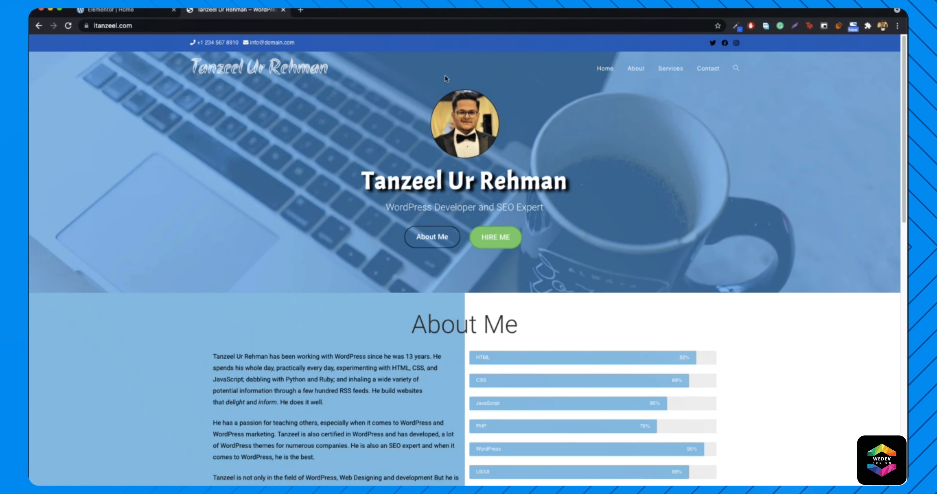
scroll(385, 277, "down", 6)
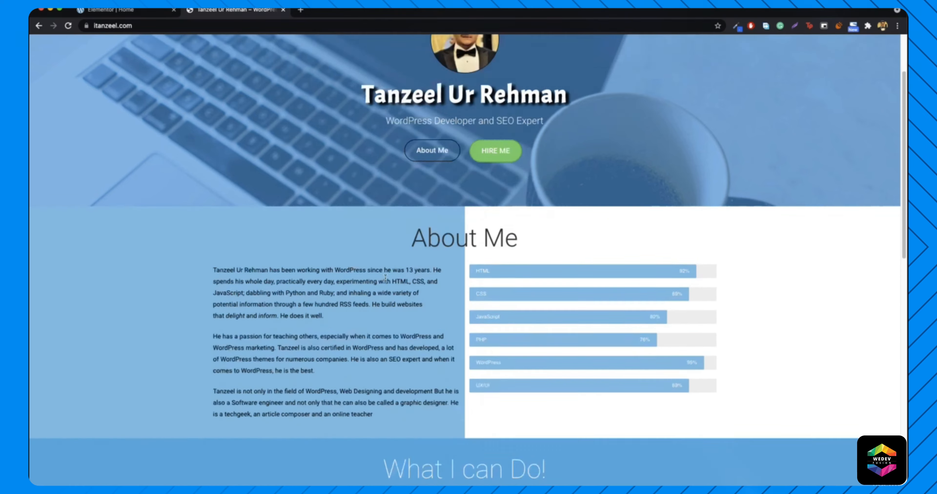
scroll(432, 275, "up", 3)
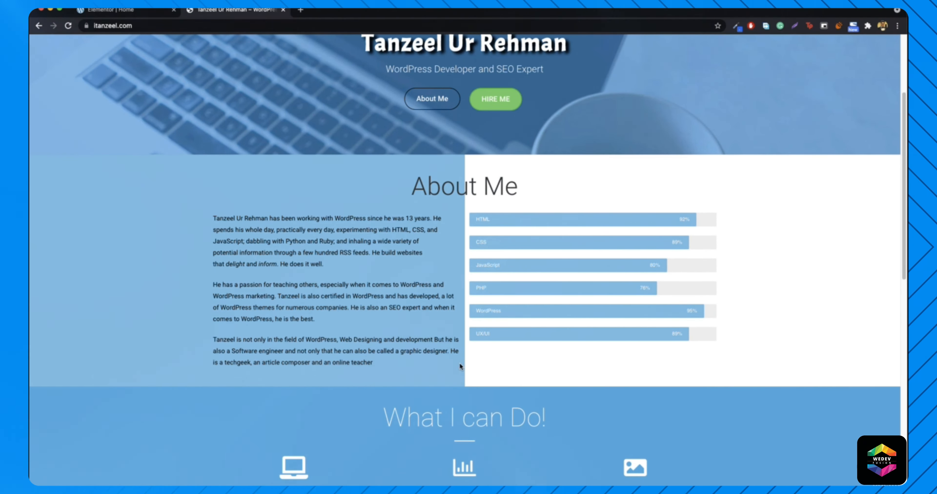
scroll(454, 374, "down", 4)
scroll(453, 374, "down", 8)
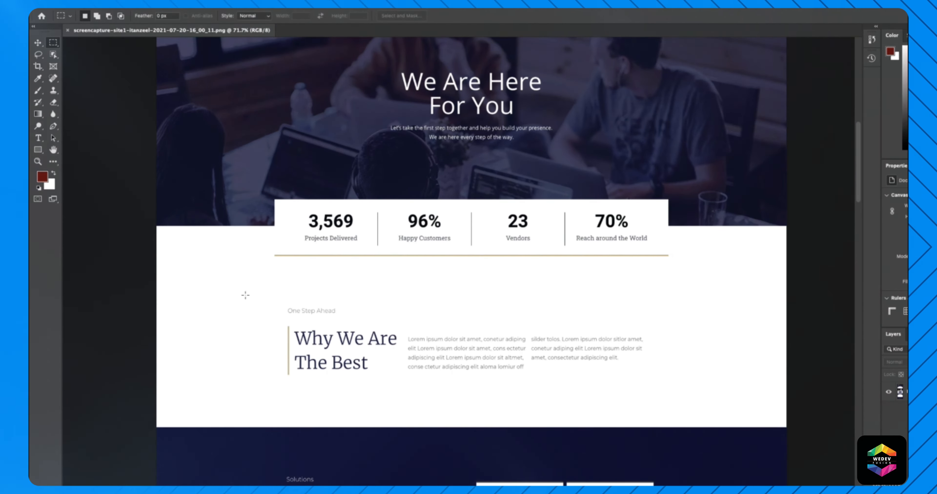
- Marquee-select the mockup from the stats strip down to the bottom of the canvas
left_click_drag(272, 188, 666, 413)
scroll(668, 412, "down", 3)
scroll(667, 412, "down", 8)
scroll(667, 412, "down", 14)
scroll(667, 413, "down", 18)
scroll(667, 413, "down", 10)
scroll(666, 413, "down", 14)
scroll(666, 413, "down", 3)
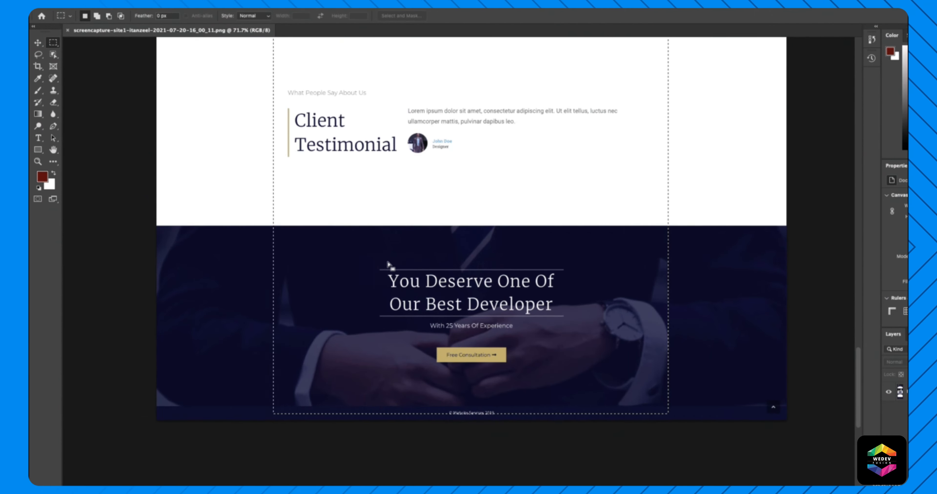
scroll(378, 273, "up", 3)
scroll(368, 207, "up", 4)
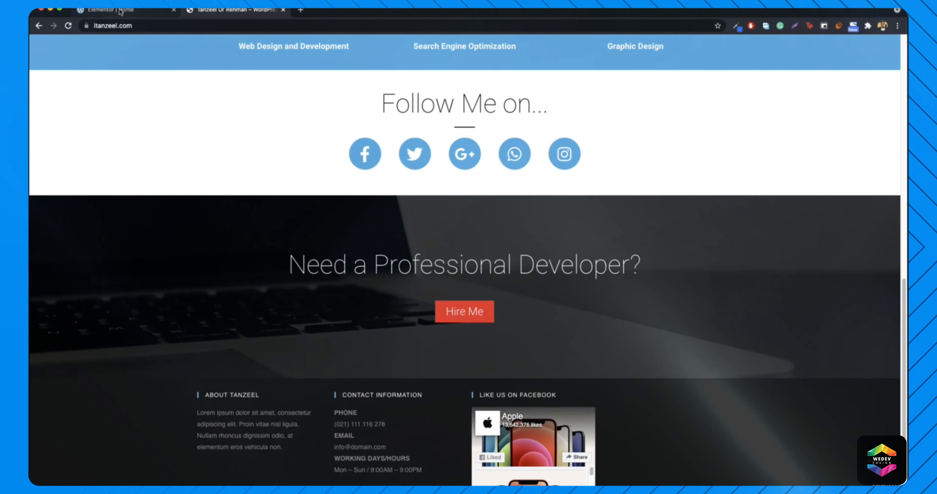
- Try Full Width content for the section, then return to Boxed with a width of 716
left_click(120, 11)
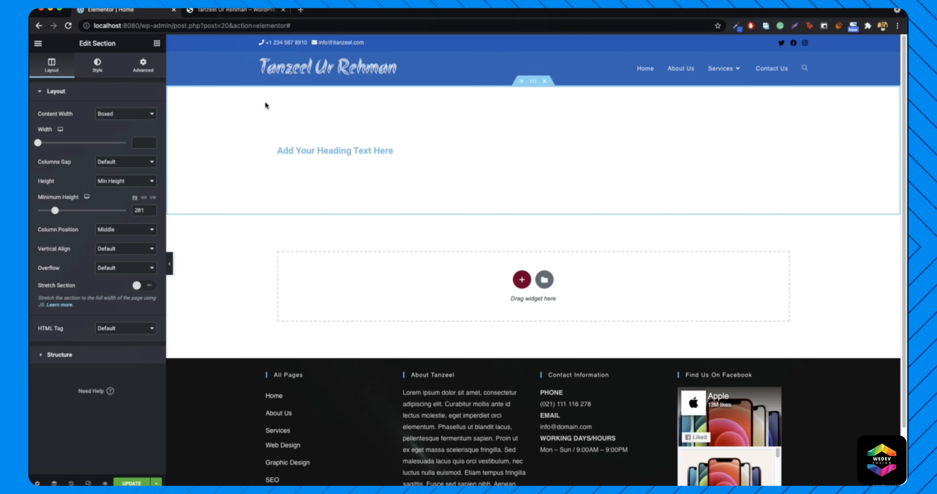
right_click(223, 134)
left_click(266, 137)
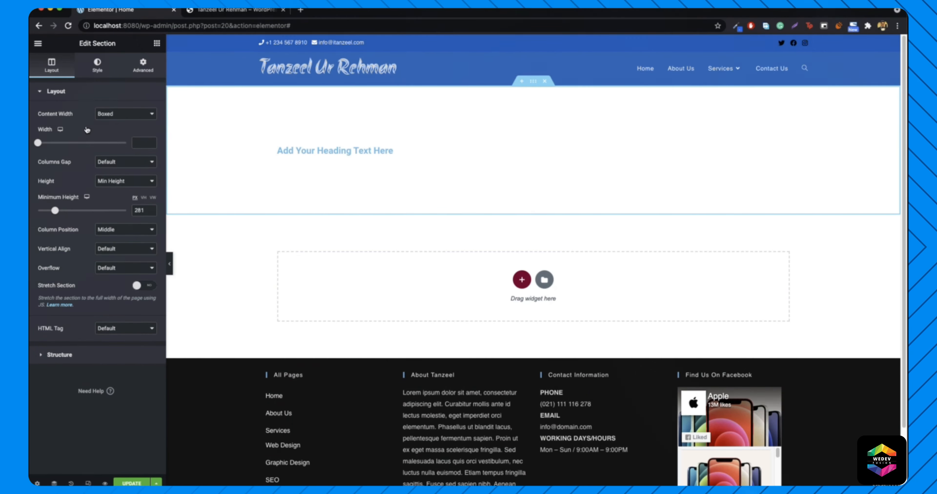
left_click(120, 114)
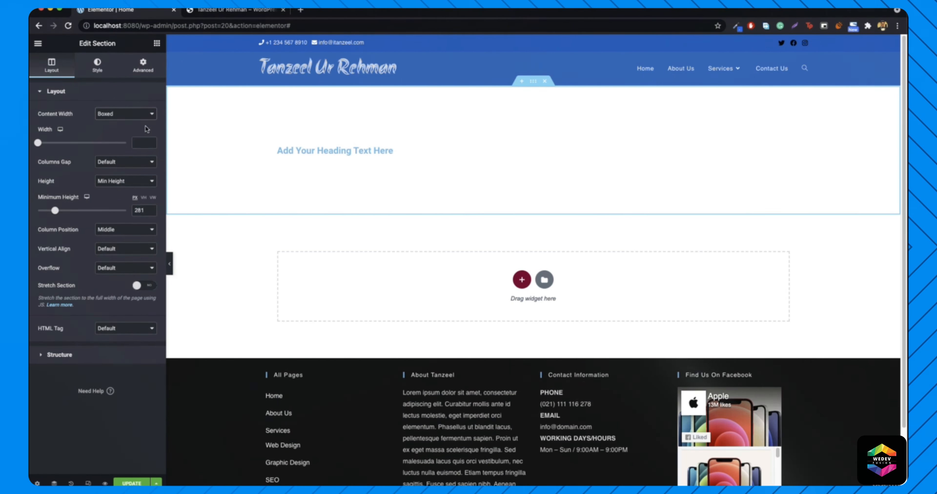
left_click(124, 114)
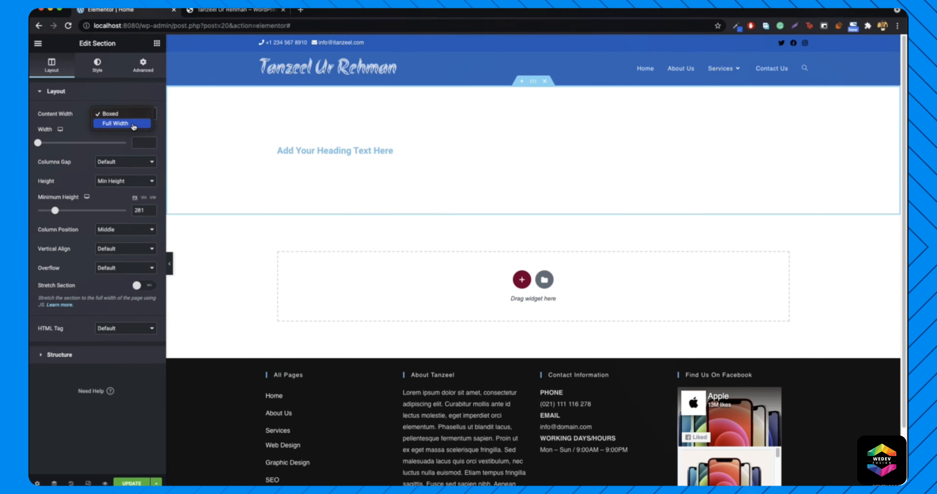
left_click(133, 124)
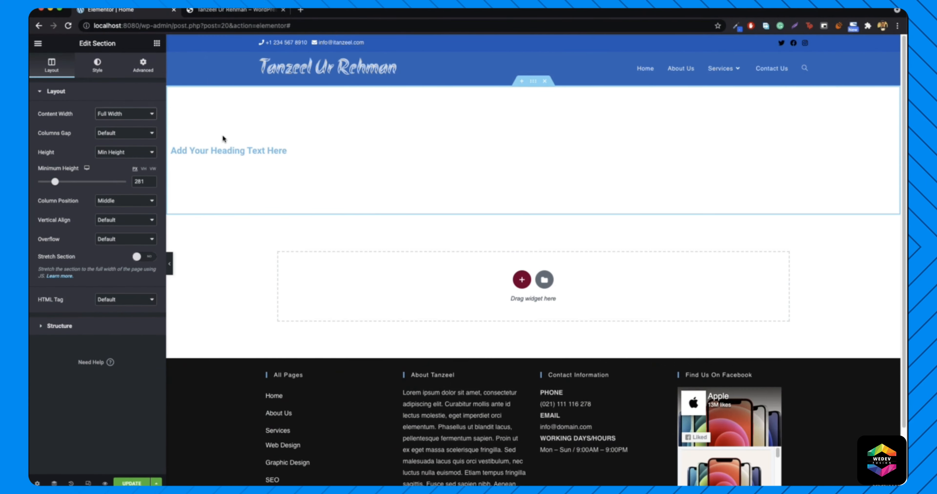
left_click(128, 115)
left_click(130, 104)
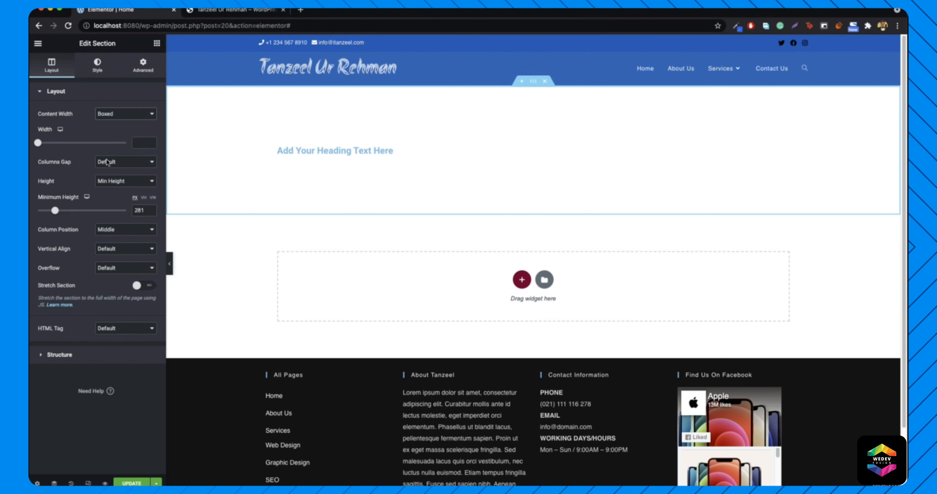
left_click_drag(38, 144, 55, 142)
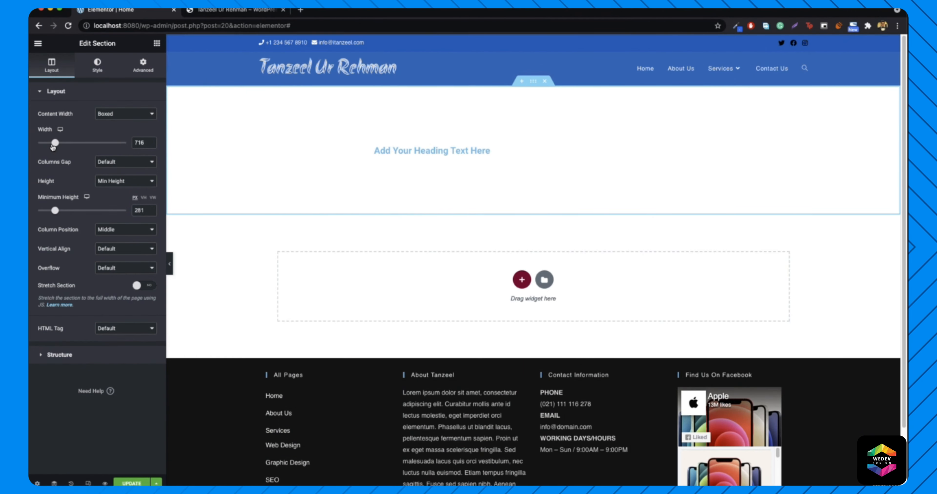
- Try wider boxed widths around 1194 and 1433, settling on a content width of 1200
left_click_drag(63, 145, 97, 143)
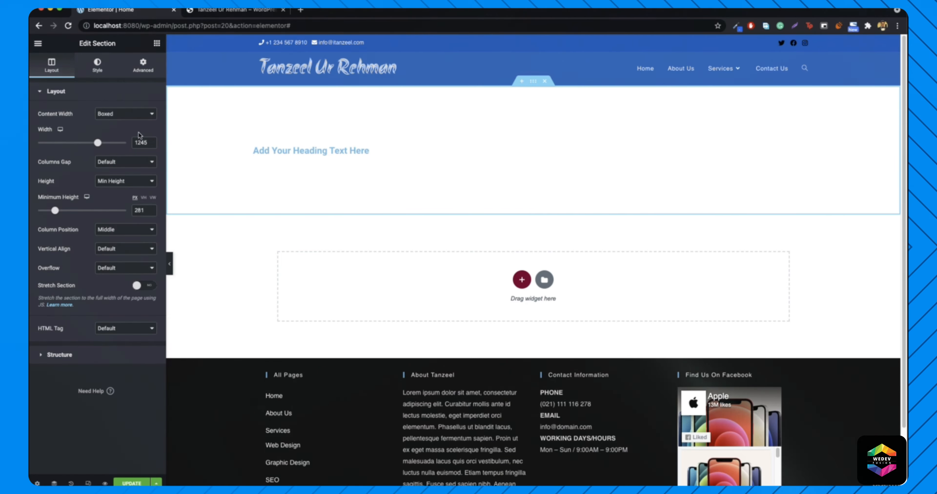
double_click(142, 143)
type("1200")
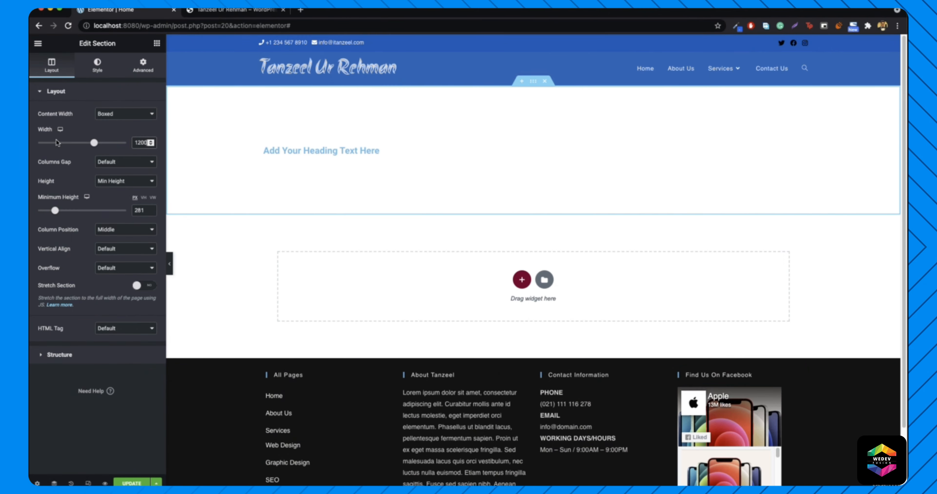
left_click_drag(94, 143, 112, 142)
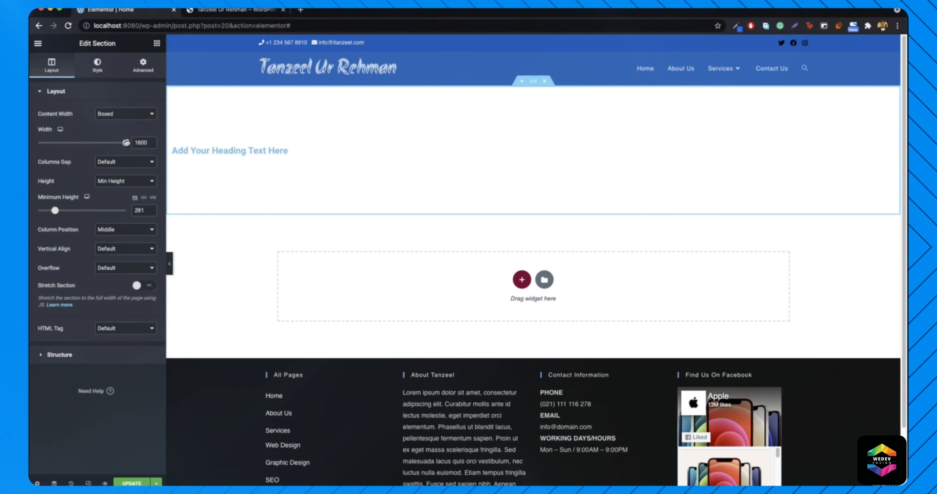
left_click_drag(102, 150, 135, 141)
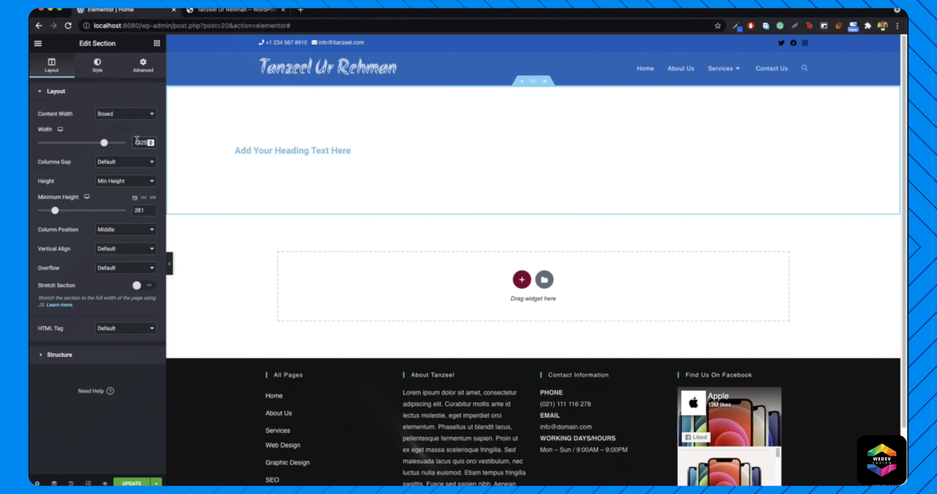
type("120")
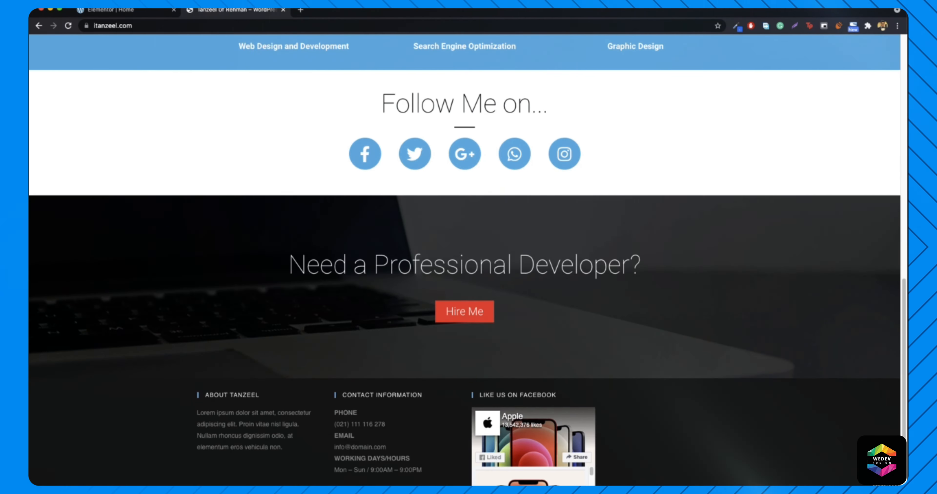
- Scroll through the live itanzeel.com page, then go back to the Elementor | Home tab
scroll(287, 144, "up", 1)
scroll(288, 144, "up", 10)
scroll(287, 271, "down", 13)
scroll(246, 234, "up", 9)
scroll(247, 233, "up", 4)
scroll(269, 244, "down", 6)
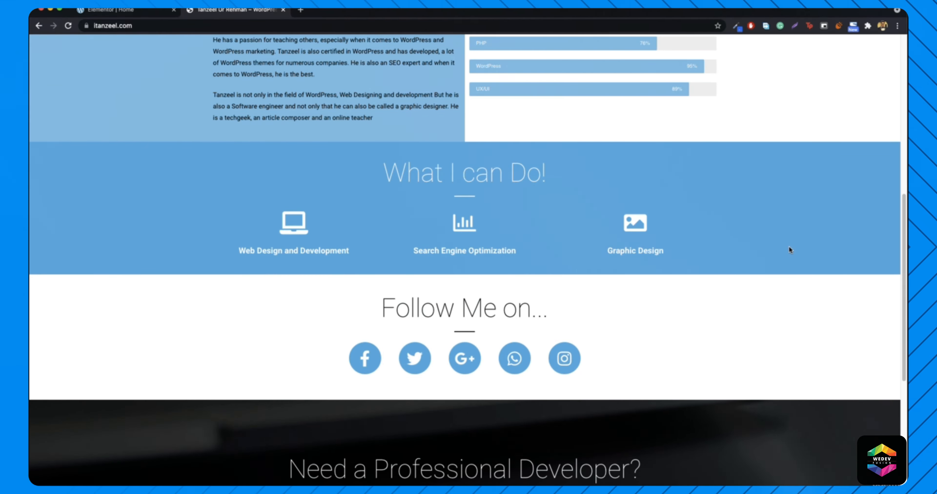
left_click(120, 11)
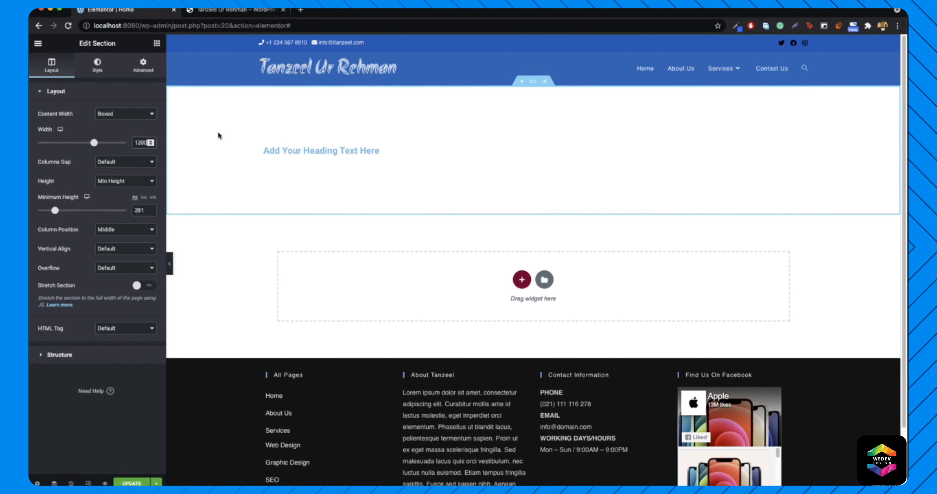
- Open the Edit Section settings for the heading's section
right_click(531, 82)
left_click(549, 91)
left_click_drag(80, 44, 119, 42)
left_click(129, 46)
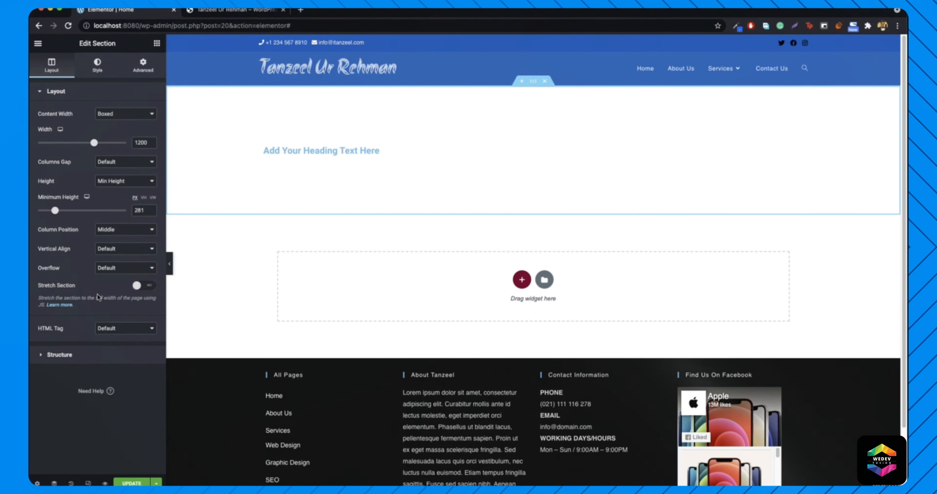
- Set a Classic background type, try a black colour, then clear the background colour
left_click(97, 66)
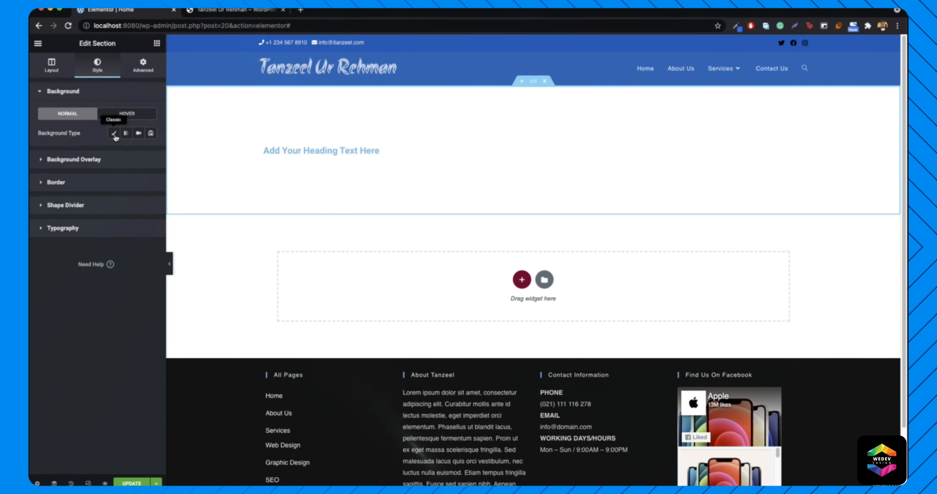
left_click(115, 134)
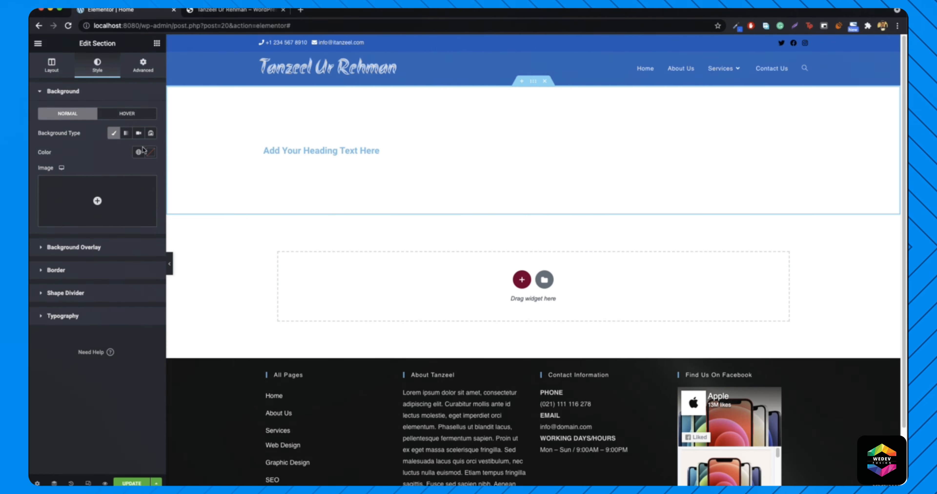
left_click(150, 153)
left_click_drag(103, 252, 46, 262)
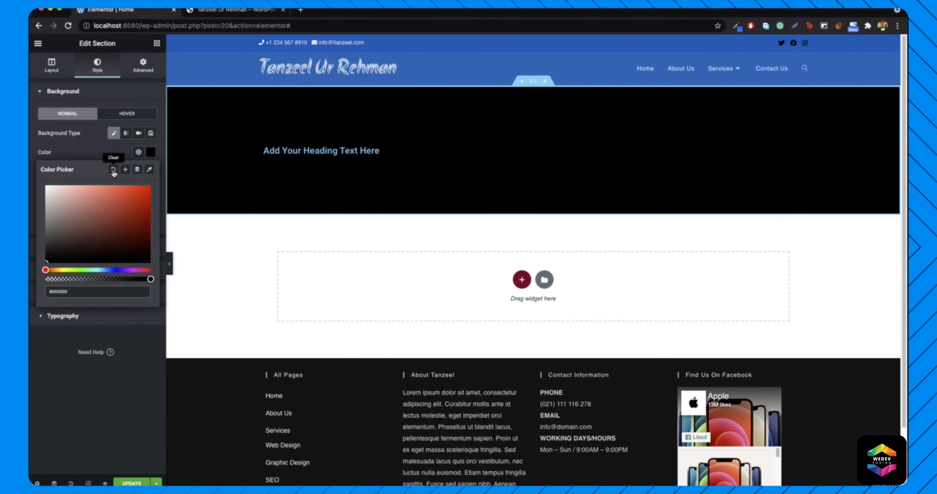
left_click(113, 169)
left_click(153, 154)
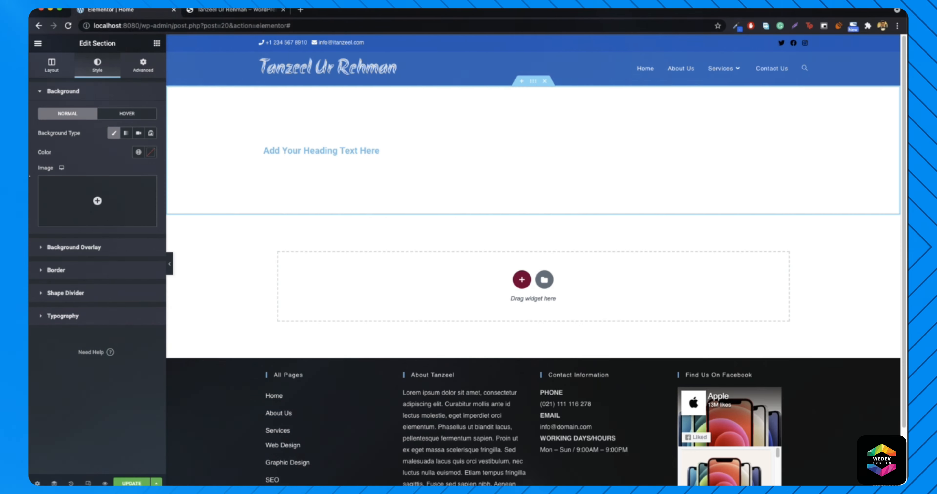
- Insert blueprints-1837238_1920.jpg from the Media Library as the section's background image
left_click(94, 203)
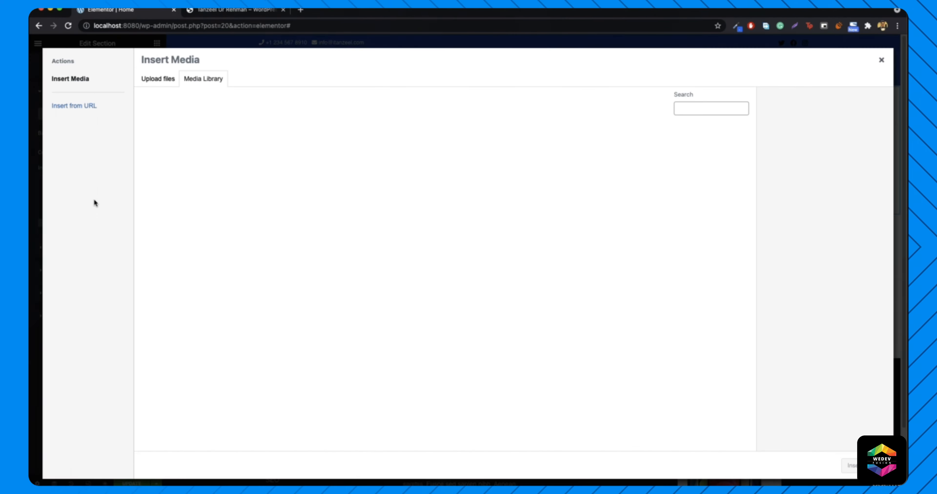
left_click(457, 156)
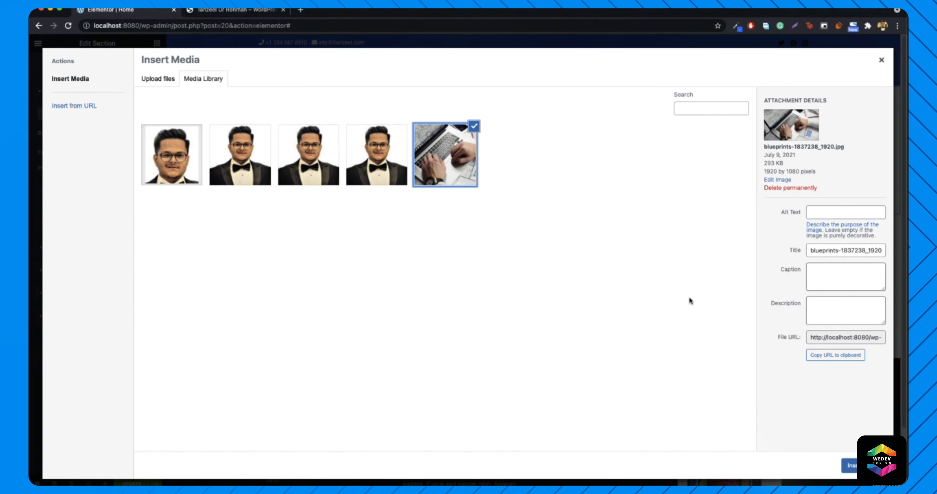
left_click(848, 465)
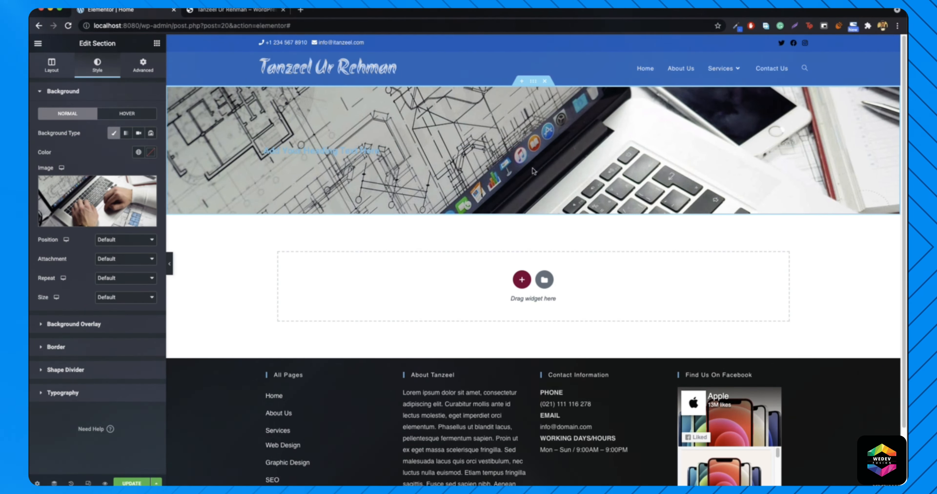
scroll(366, 214, "down", 3)
scroll(366, 218, "up", 3)
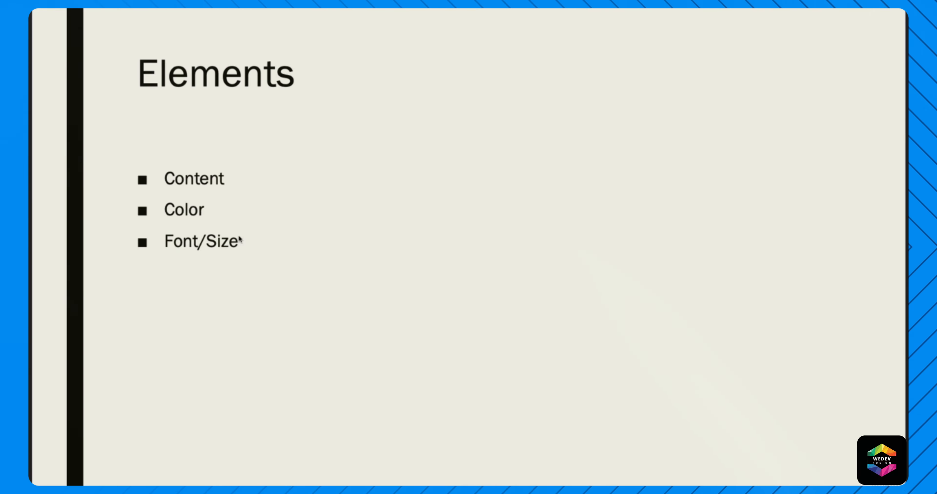
- Return to the Section slide covering height, width, background and overlay
key("Right")
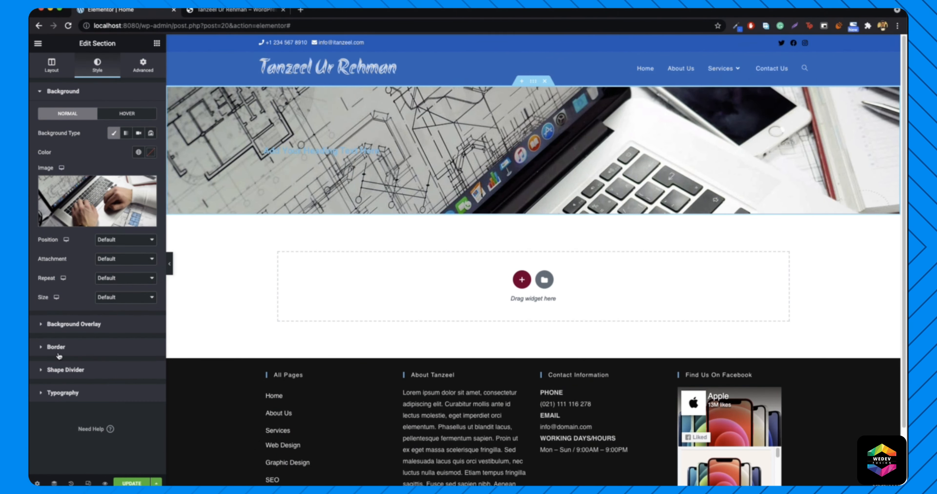
- Reopen the section's settings and expand its Background Overlay panel, collapsing the background image settings
left_click(74, 324)
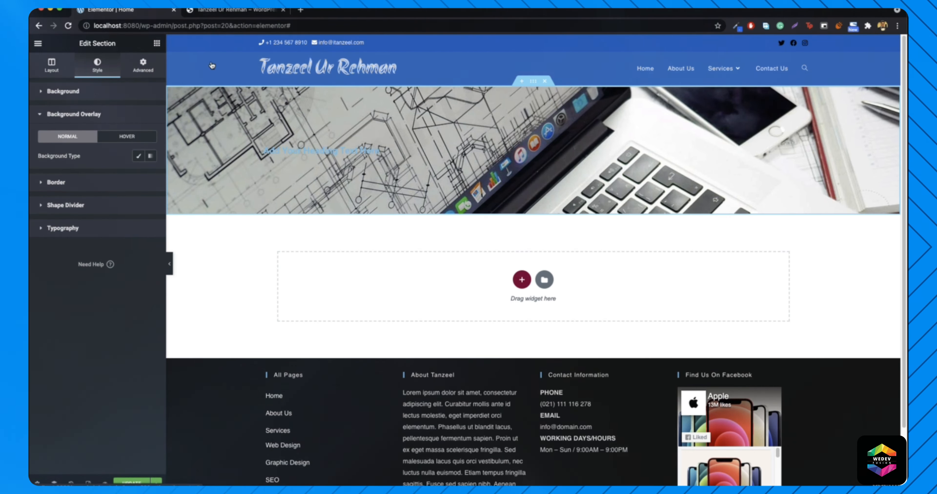
left_click(156, 44)
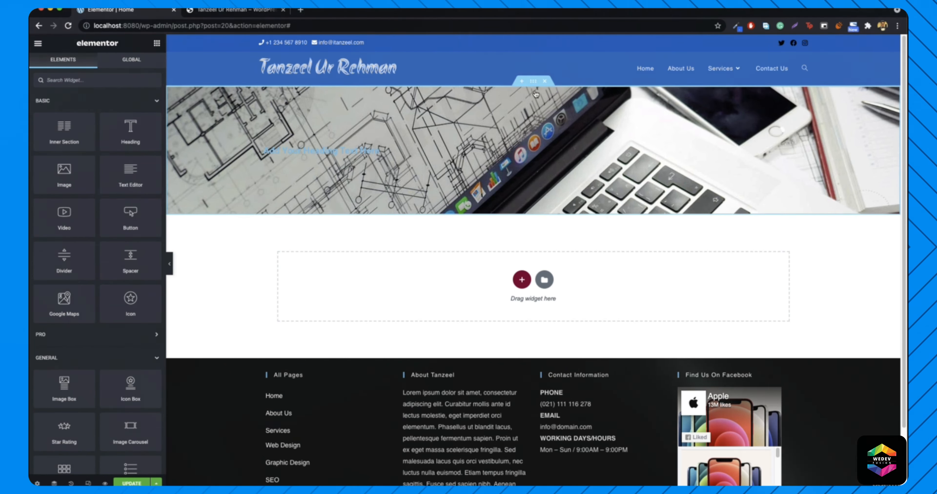
right_click(533, 83)
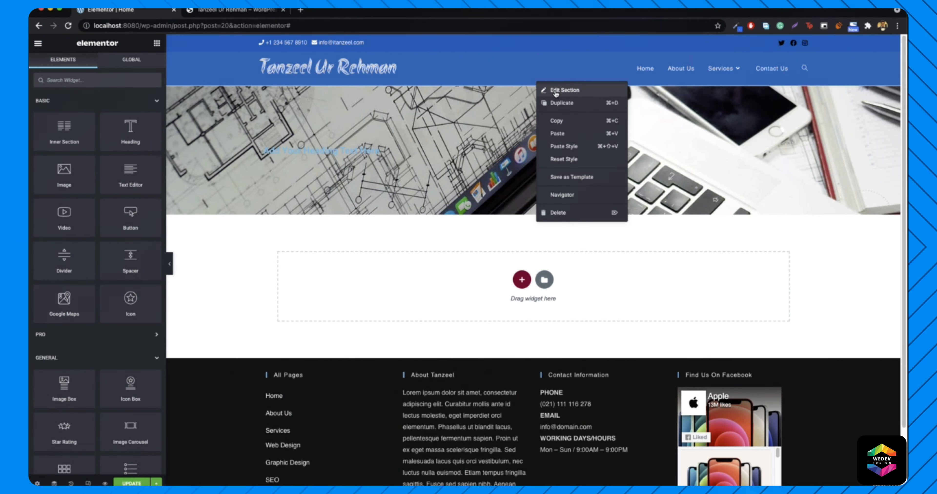
left_click(555, 91)
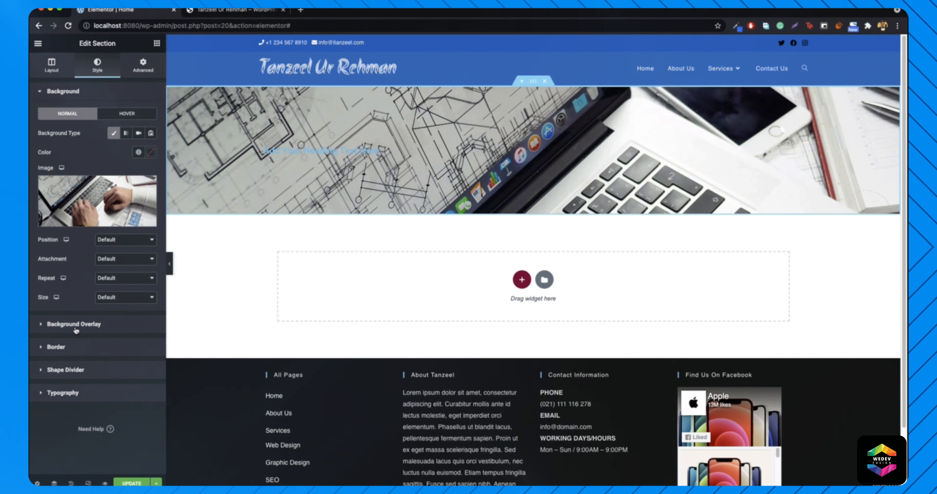
left_click(69, 92)
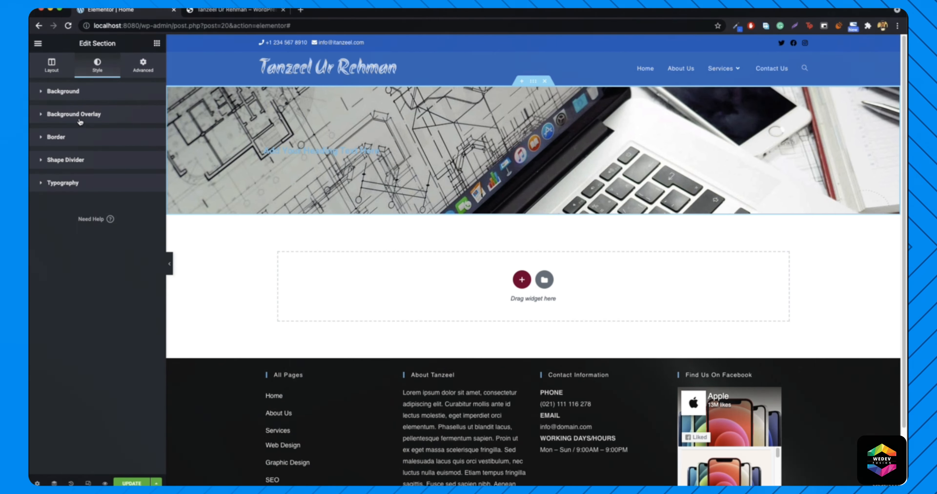
left_click(79, 120)
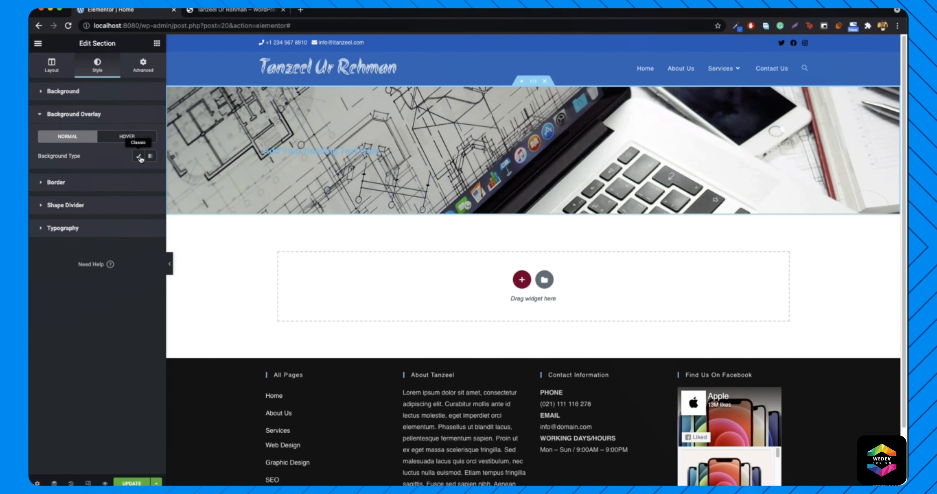
- Apply a classic black (#000000) background overlay at 0.52 opacity
left_click(139, 158)
left_click(151, 174)
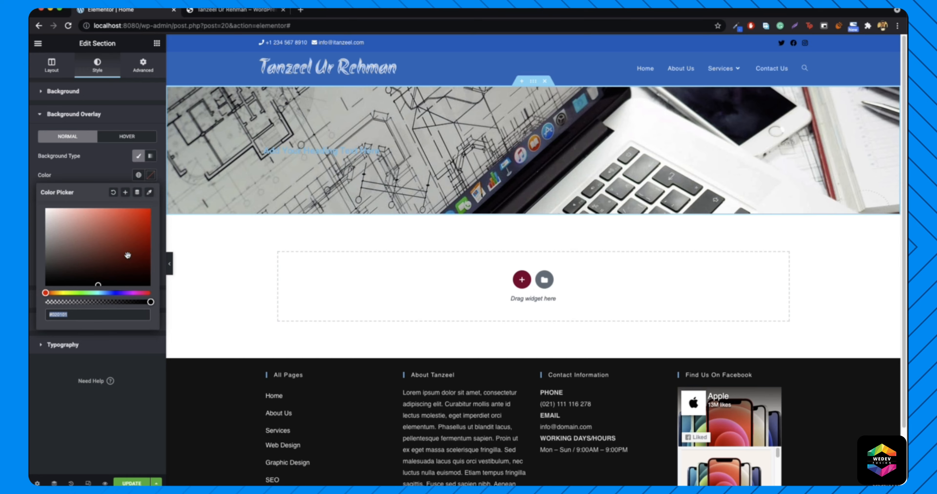
left_click_drag(121, 263, 55, 291)
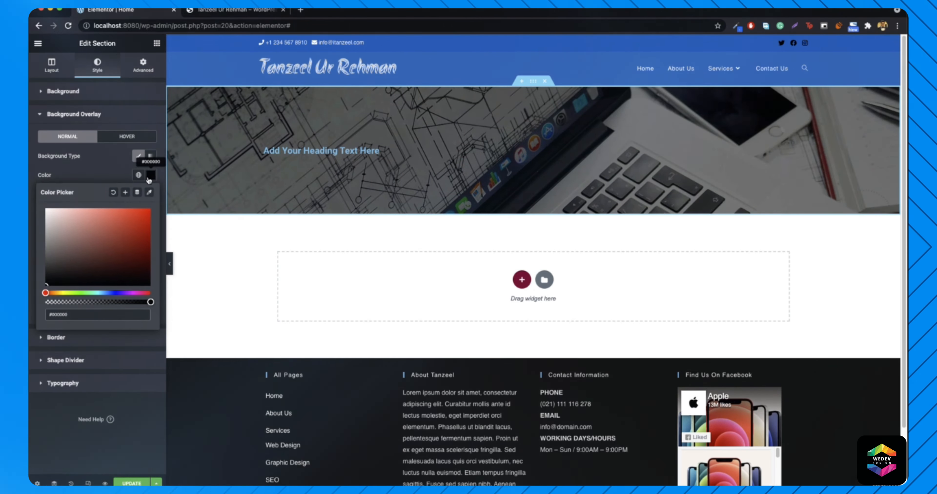
left_click(150, 175)
mouse_move(82, 272)
left_mouse_down()
mouse_move(109, 275)
mouse_move(68, 280)
mouse_move(84, 281)
left_mouse_up()
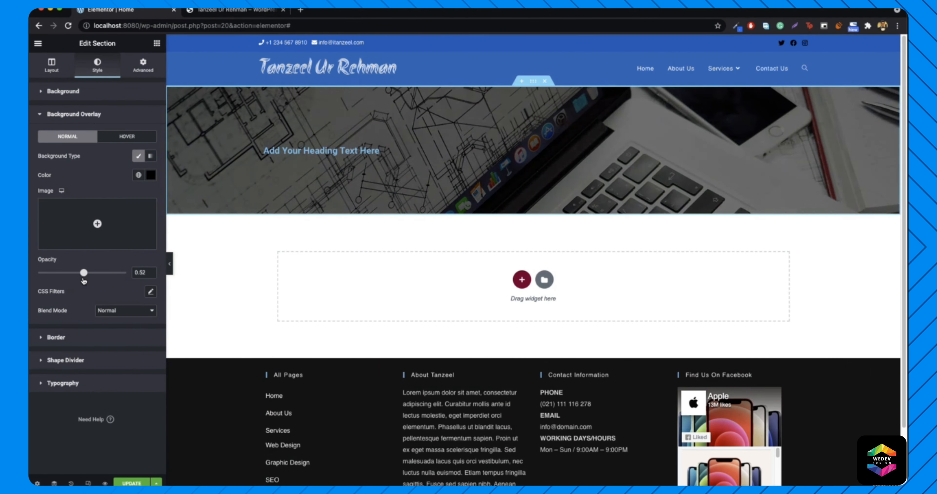
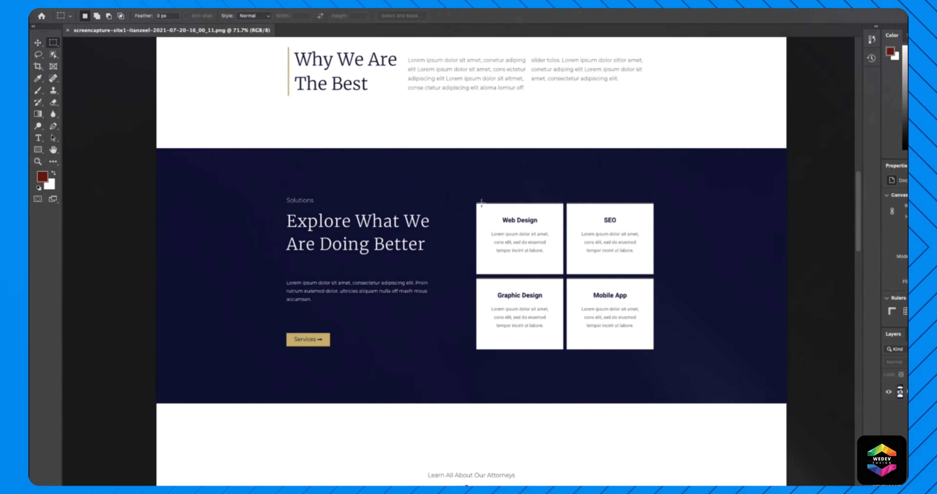
- Measure the Web Design, SEO and four-card block sizes in the Photoshop reference, then deselect
left_click_drag(466, 195, 564, 278)
left_click_drag(665, 199, 565, 271)
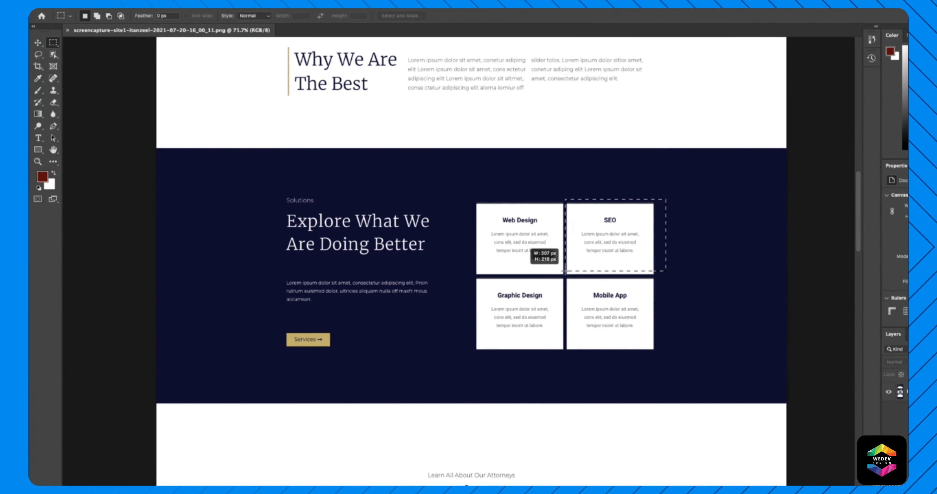
left_click_drag(475, 204, 563, 275)
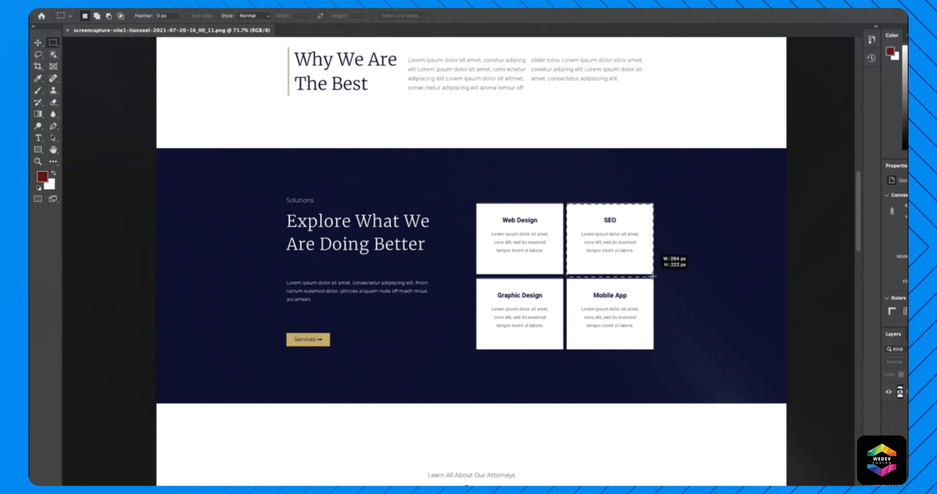
left_click_drag(457, 185, 683, 388)
left_click(490, 262)
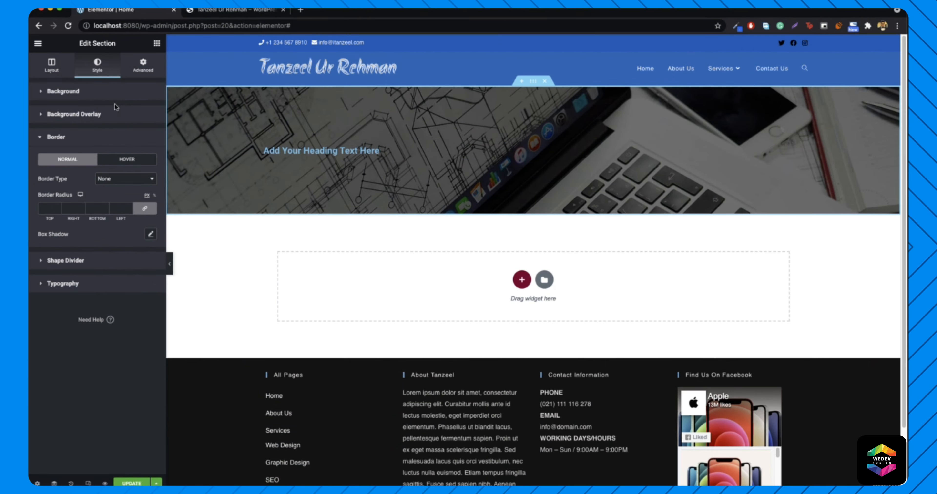
- Delete the hero section and add a new single-column section
left_click(544, 81)
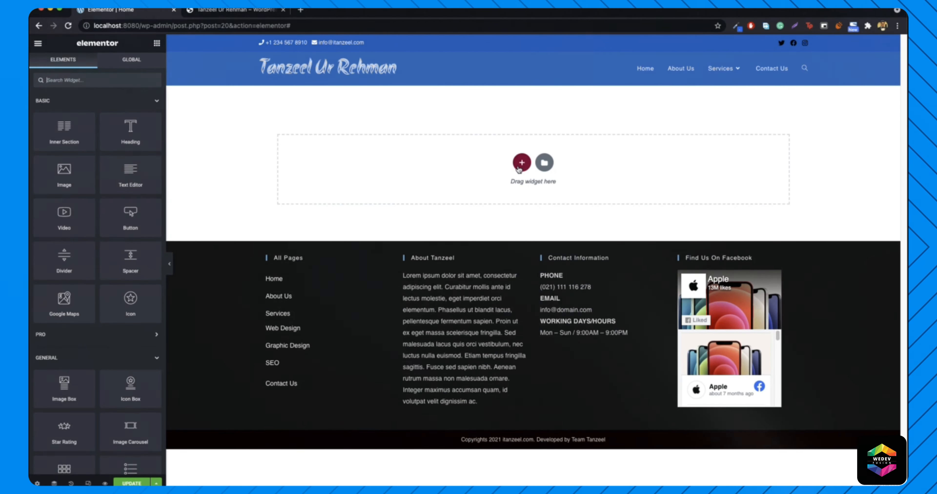
left_click(522, 157)
left_click(419, 190)
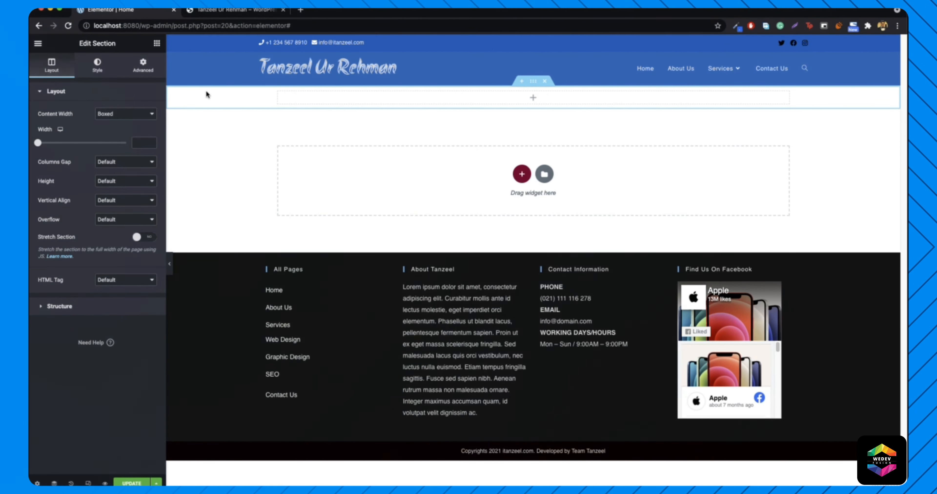
- Give the new section a classic black (#000000) background
right_click(244, 99)
left_click(268, 105)
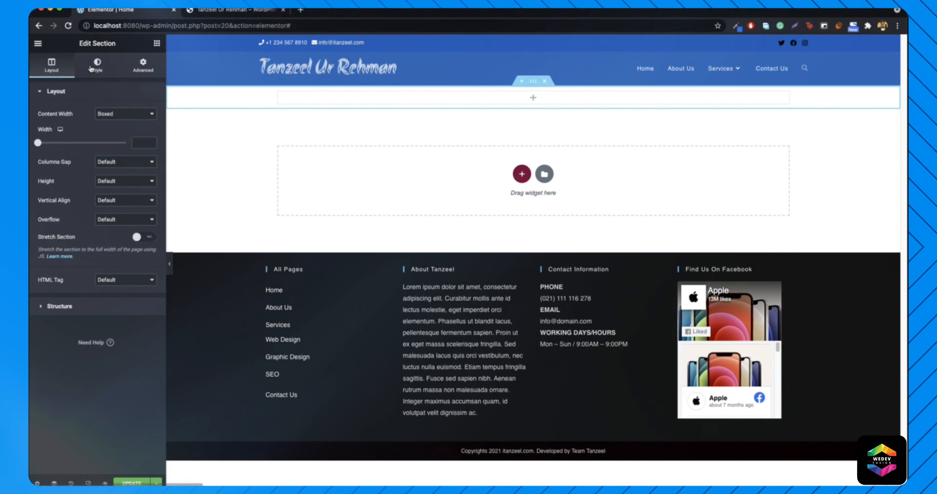
left_click(97, 66)
left_click(113, 133)
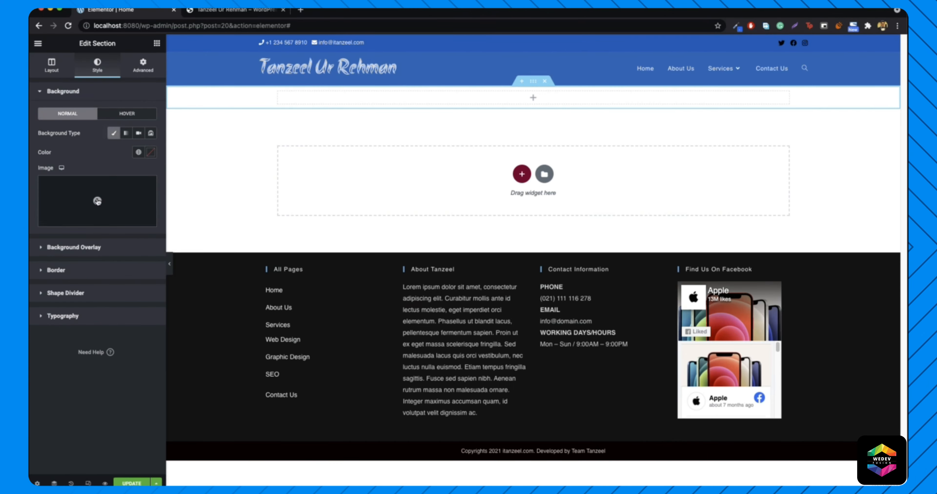
left_click(151, 152)
left_click_drag(92, 250, 44, 265)
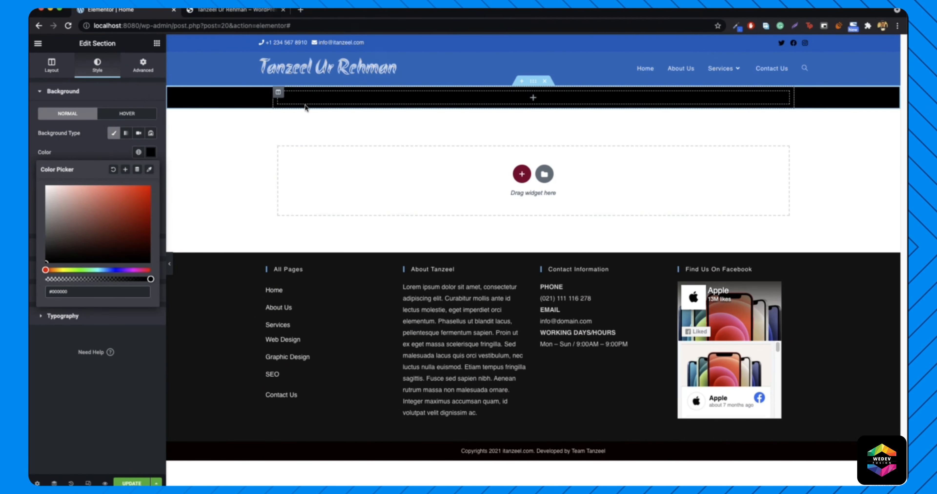
left_click(268, 116)
- Set the section height to a minimum height of 489 px
left_click(52, 66)
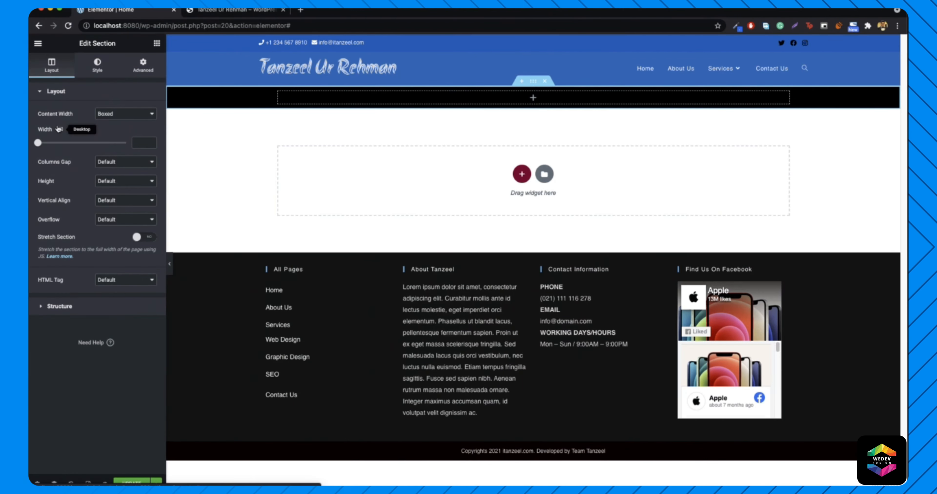
left_click(121, 202)
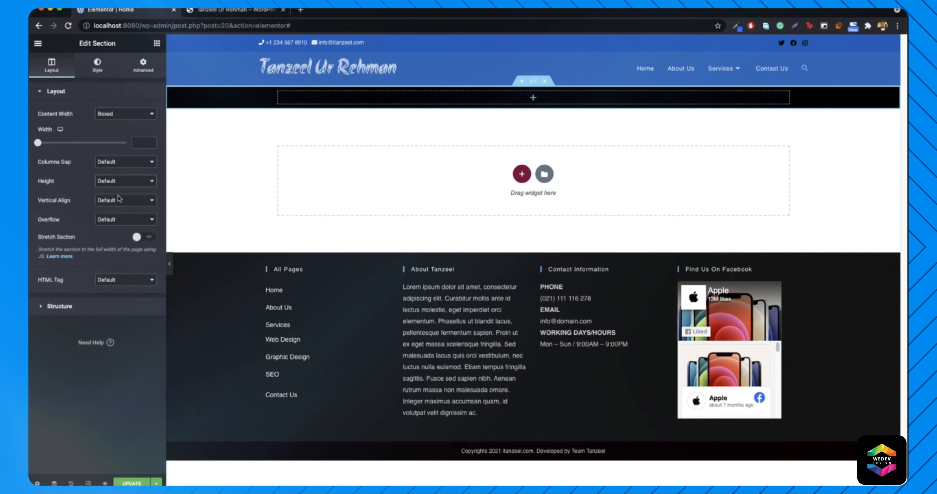
left_click_drag(62, 212, 68, 213)
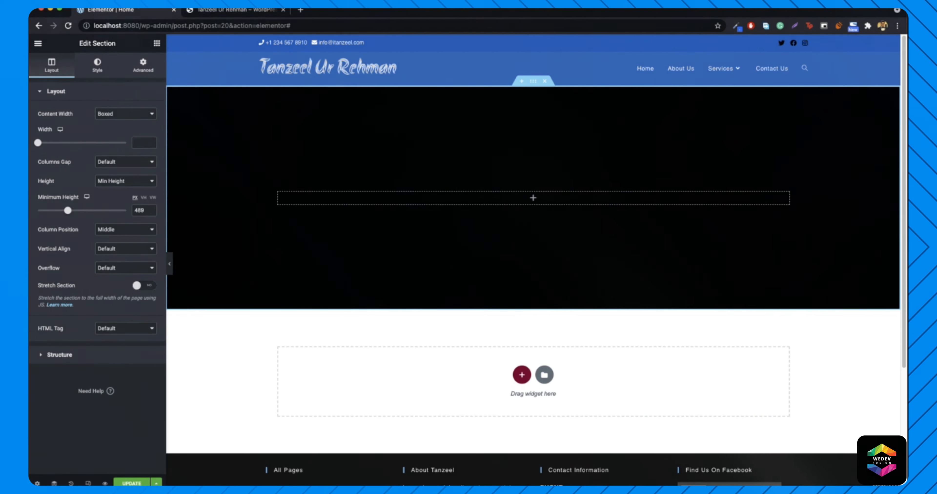
- Duplicate the section's column to make two columns
left_click(155, 42)
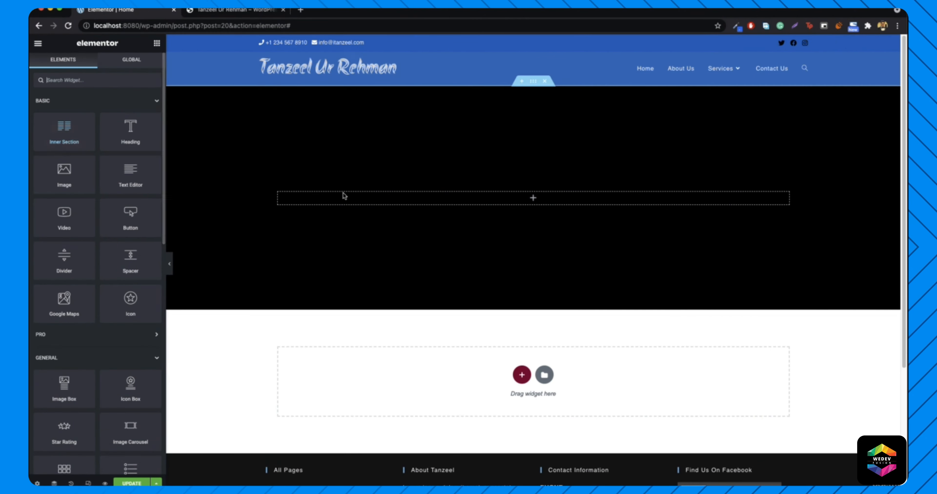
right_click(277, 194)
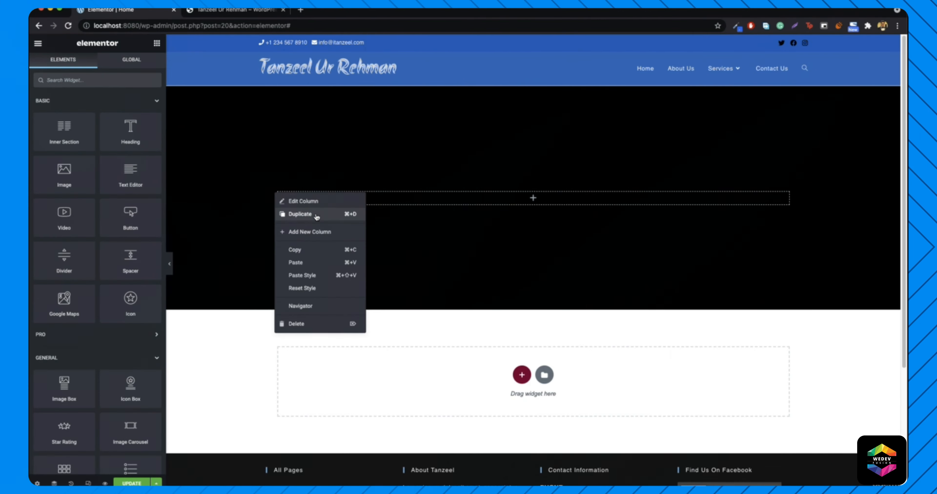
left_click(320, 235)
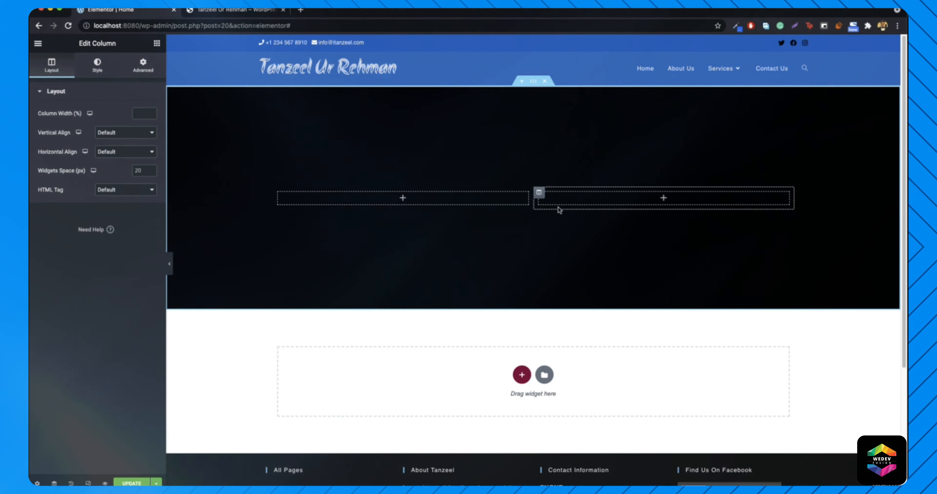
- Add a 'The best Website' heading at left and an inner section in the right column
left_click(156, 43)
left_click_drag(131, 135, 415, 200)
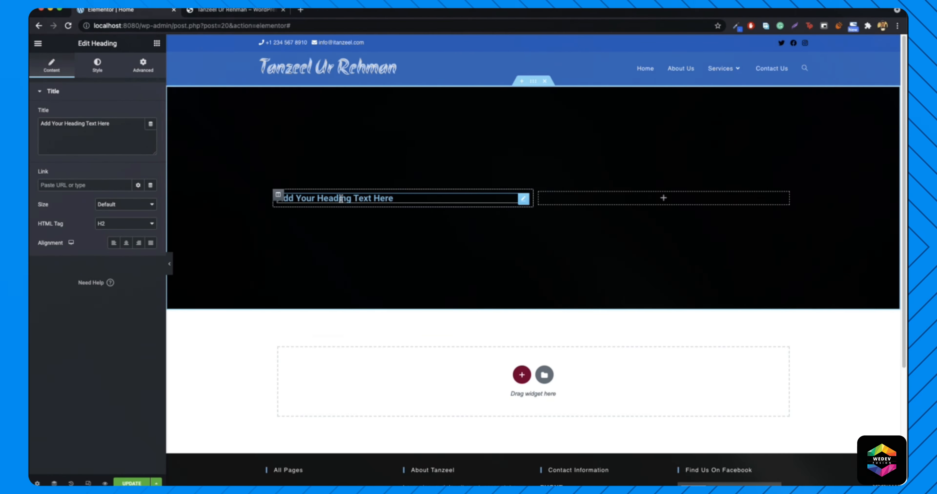
triple_click(113, 122)
type("The best Website")
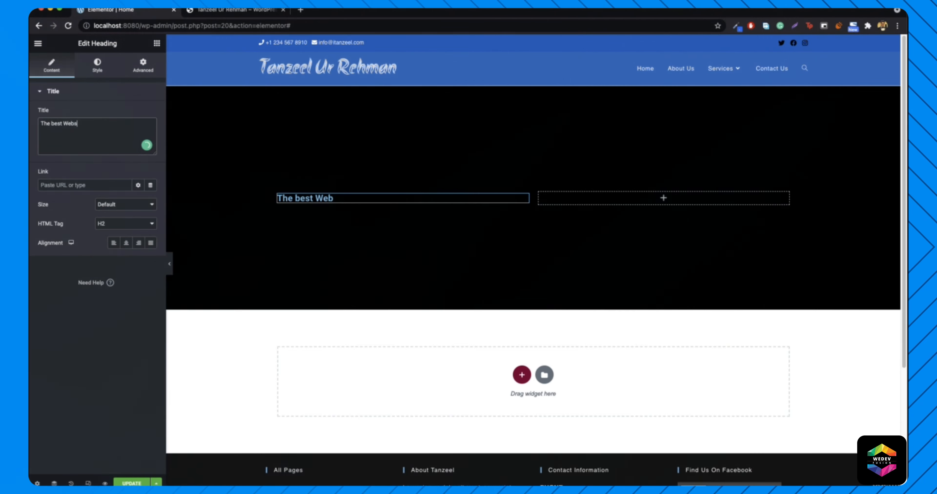
left_click(158, 44)
left_click_drag(78, 120, 659, 198)
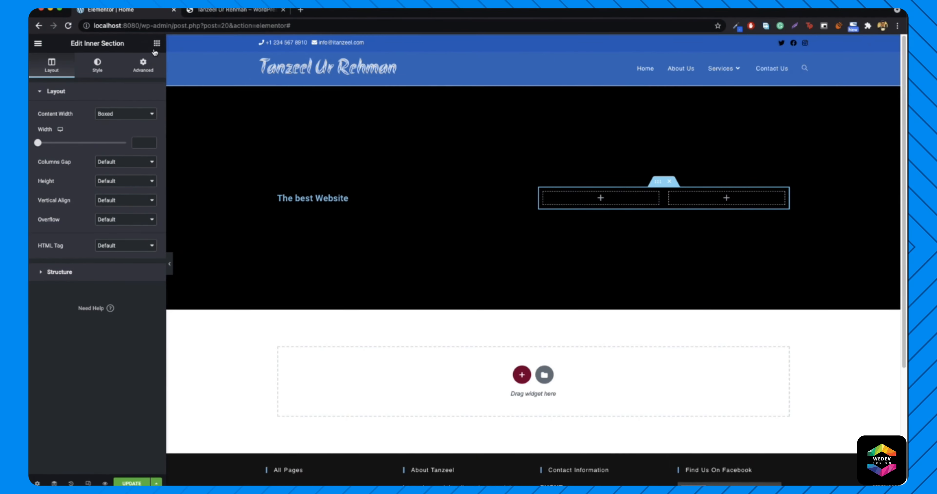
- Add a heading and a lorem ipsum Text Editor paragraph to the inner section's left column
left_click(156, 43)
left_click_drag(130, 131, 613, 198)
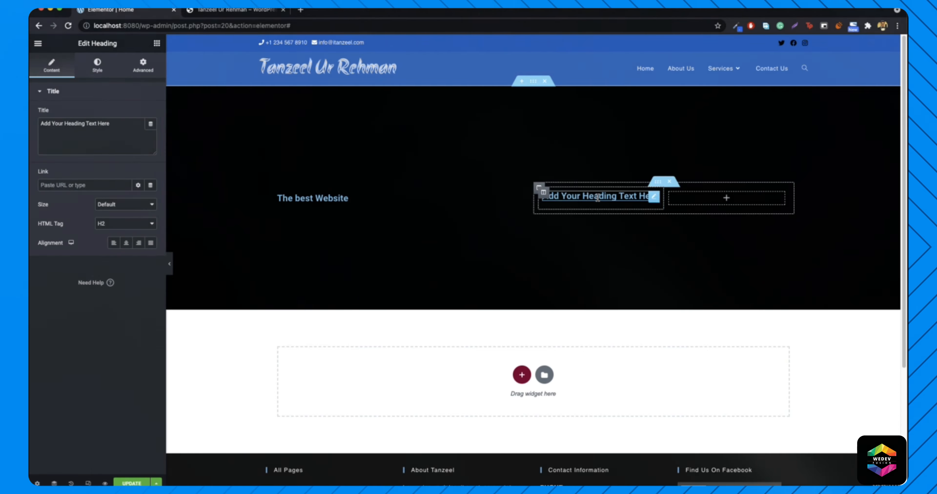
left_click(157, 44)
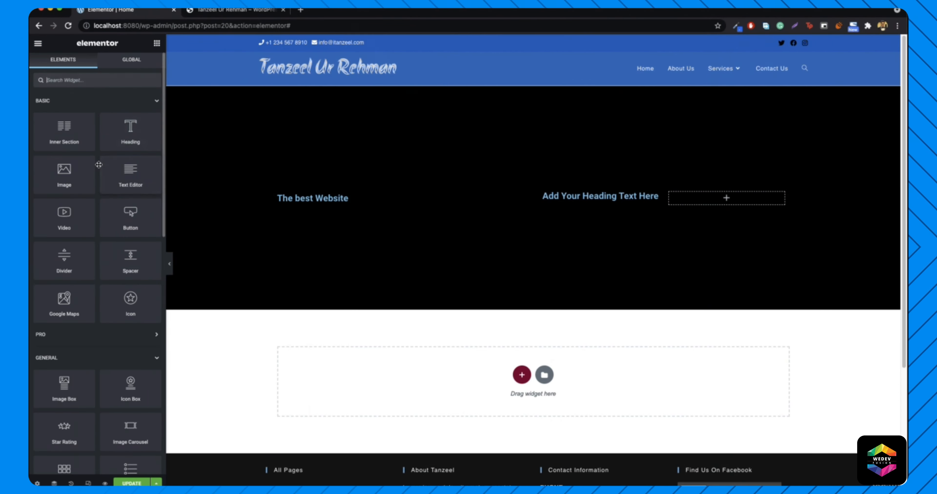
left_click_drag(131, 174, 596, 200)
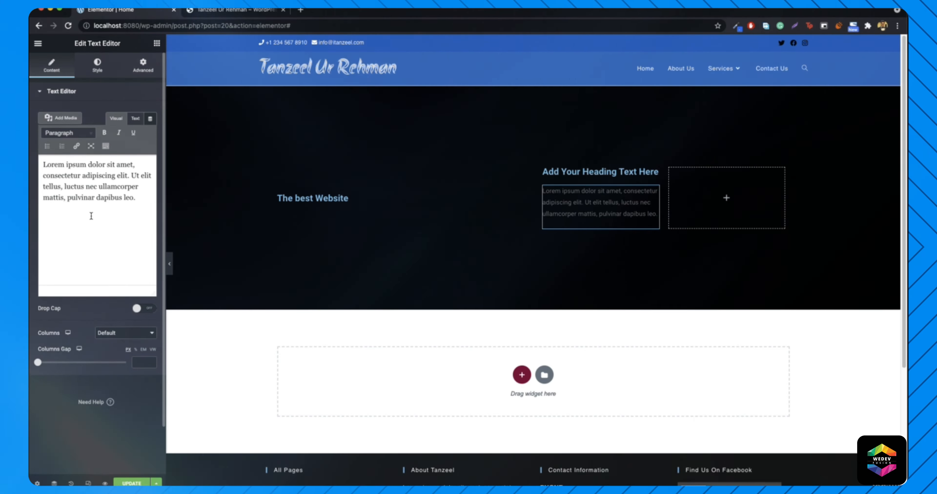
left_click(157, 43)
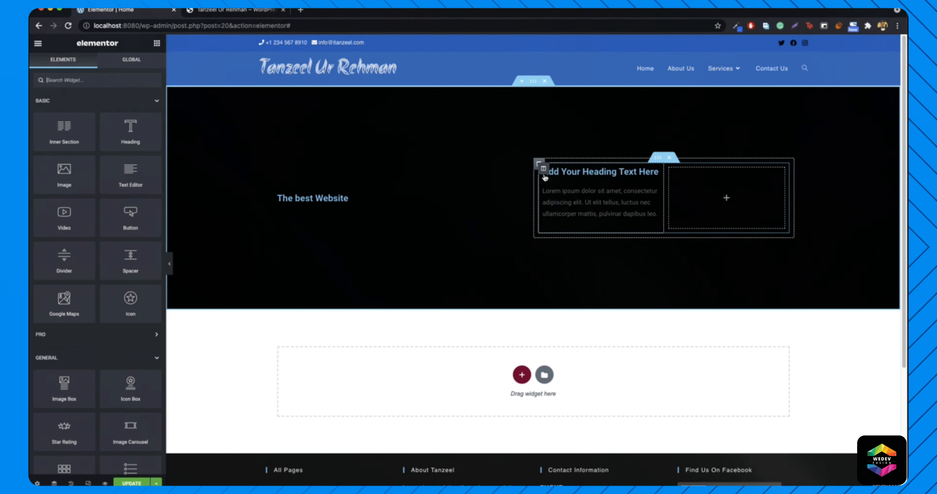
- Duplicate the heading-and-text column and delete the empty third column
right_click(546, 173)
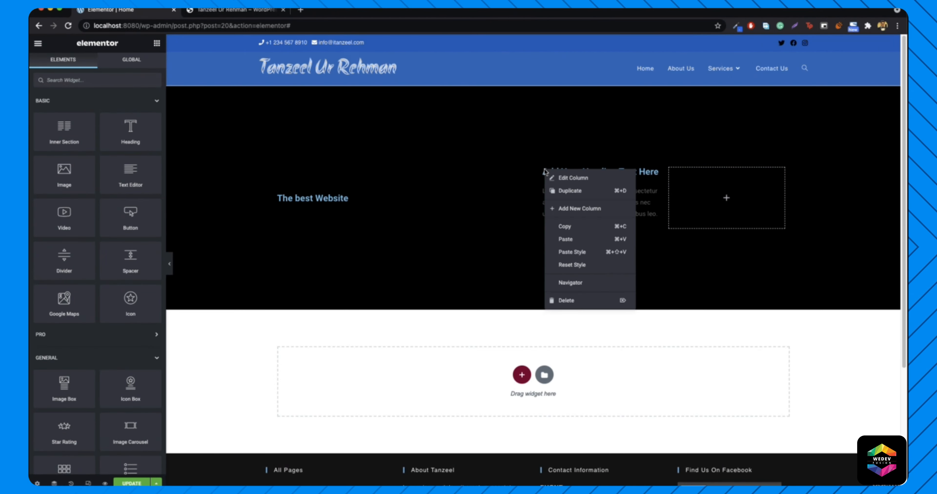
left_click(567, 198)
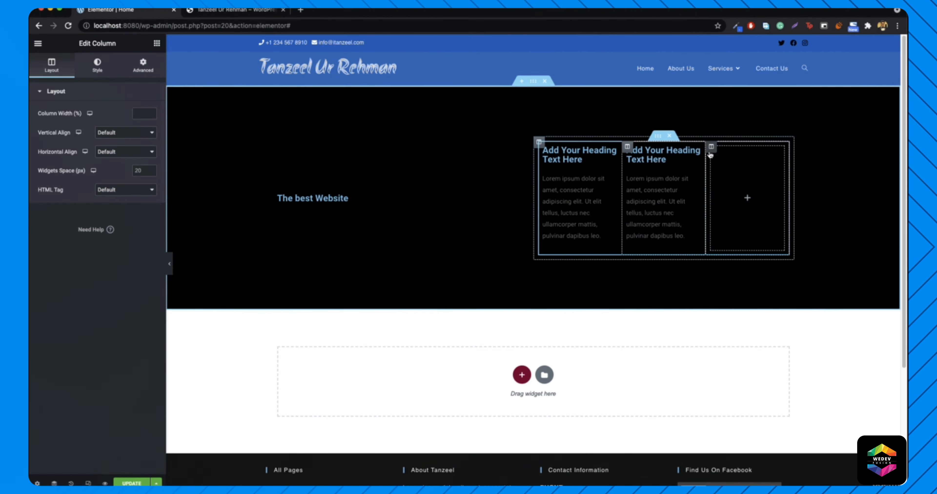
right_click(713, 153)
left_click(737, 281)
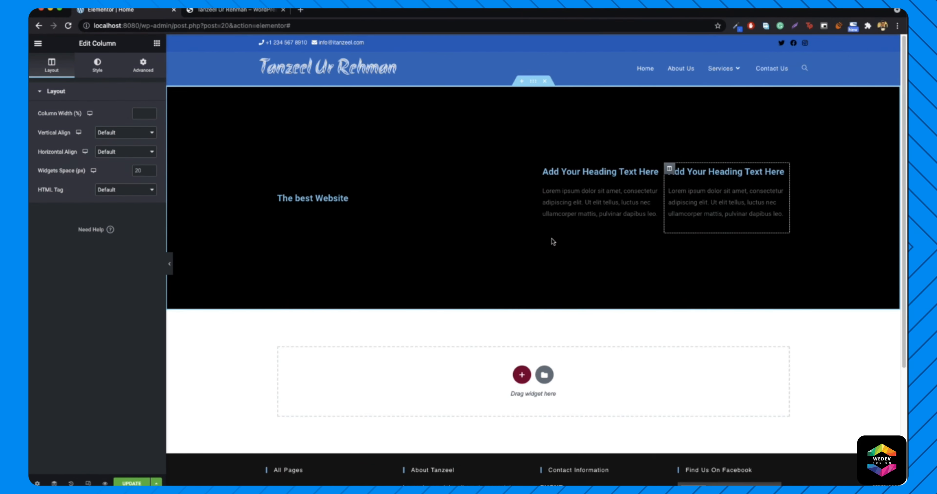
right_click(543, 169)
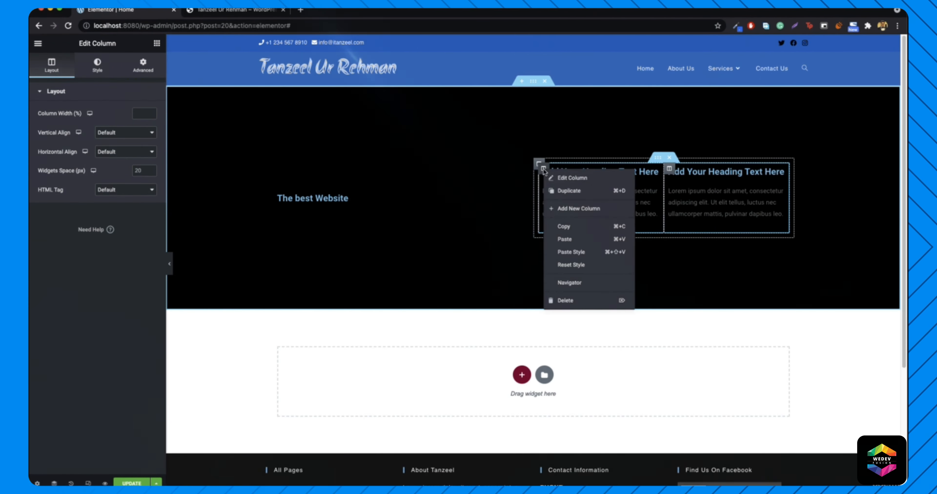
- Give the left inner column a classic white (#FFFFFF) background
left_click(570, 180)
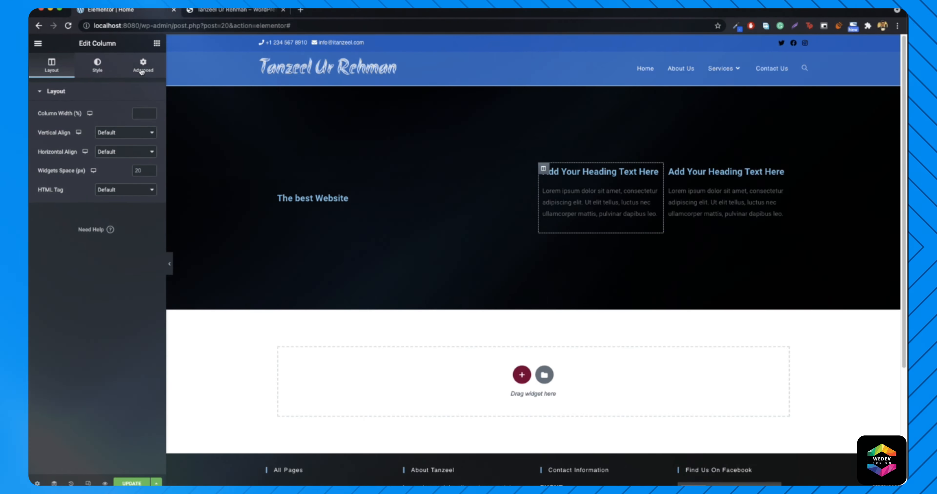
left_click(87, 70)
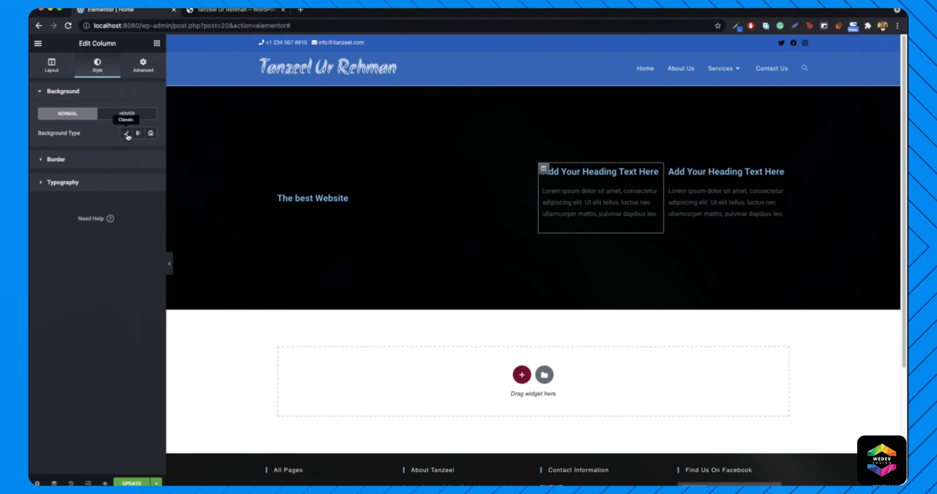
left_click(126, 133)
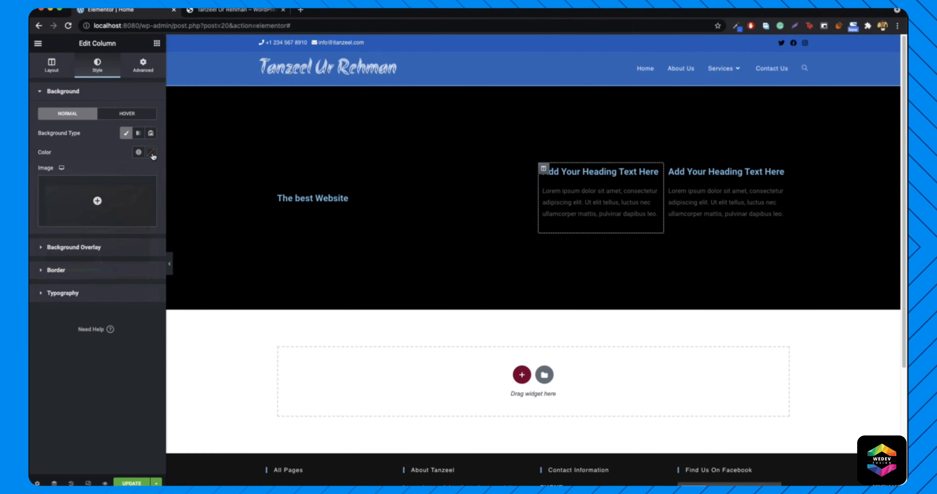
left_click(153, 156)
left_click(46, 186)
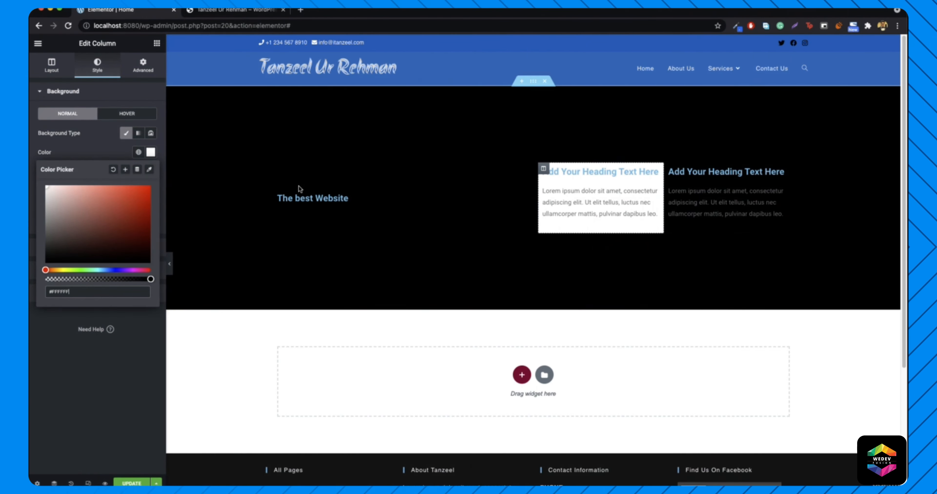
- Copy the white column and paste its style onto the second column, then preview the page
right_click(543, 169)
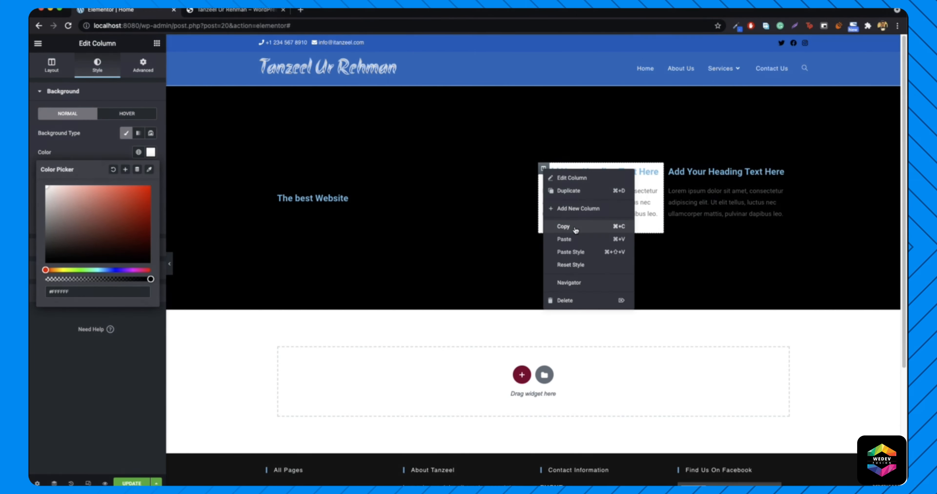
left_click(565, 226)
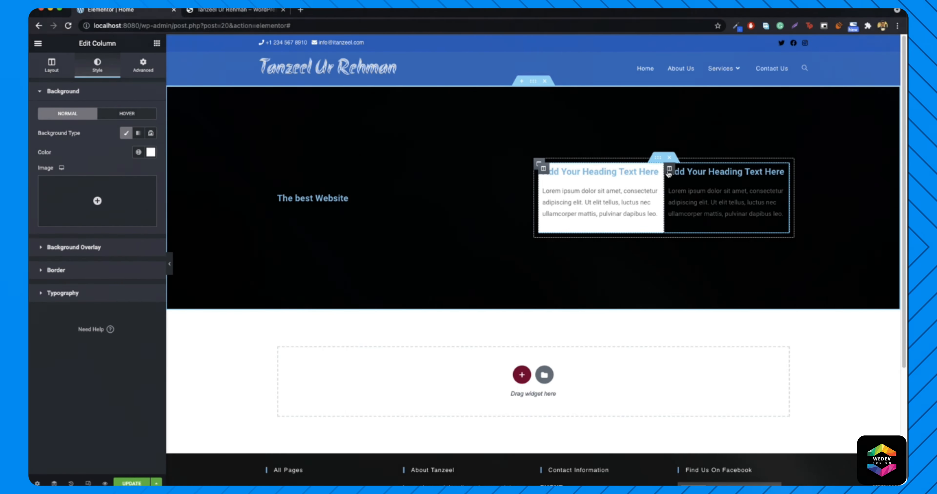
right_click(669, 169)
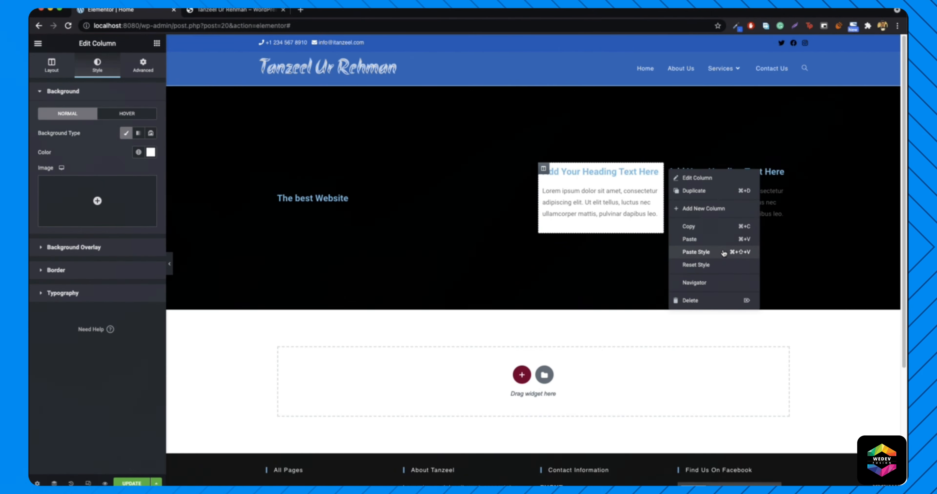
left_click(724, 253)
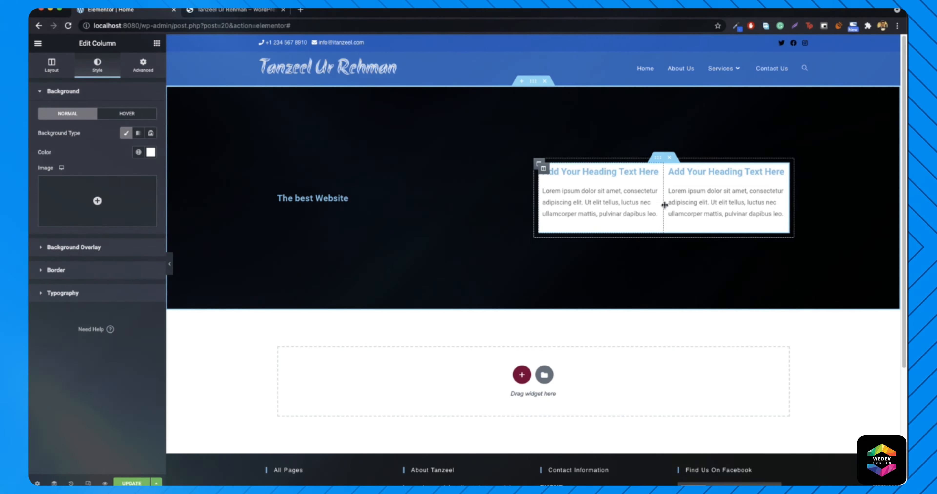
left_click(170, 264)
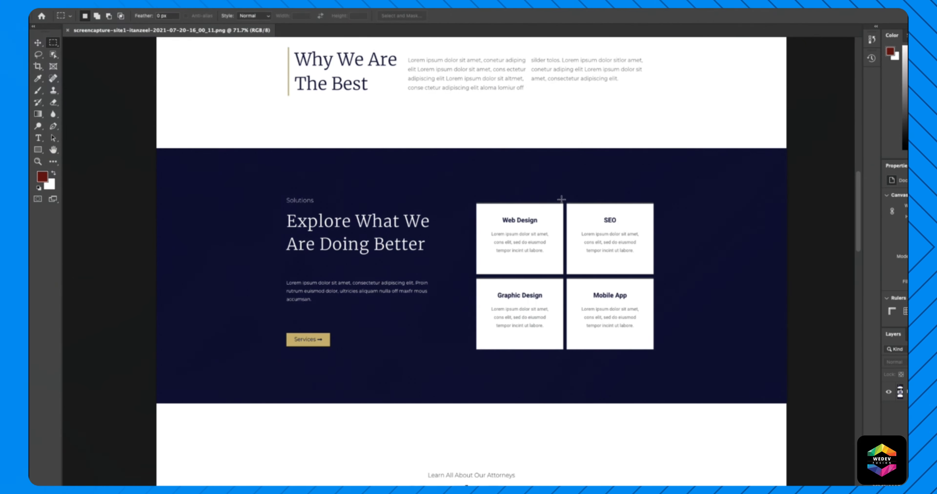
left_click_drag(566, 342, 568, 352)
left_click_drag(471, 275, 661, 279)
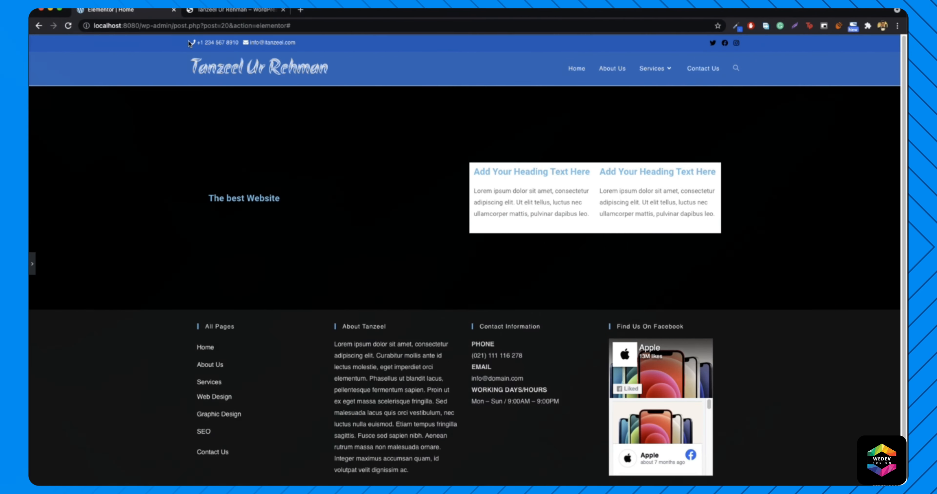
- Give the left column a red rgba(242,10,10,0.5) box shadow: horizontal 34, vertical 18, blur 23
left_click(32, 264)
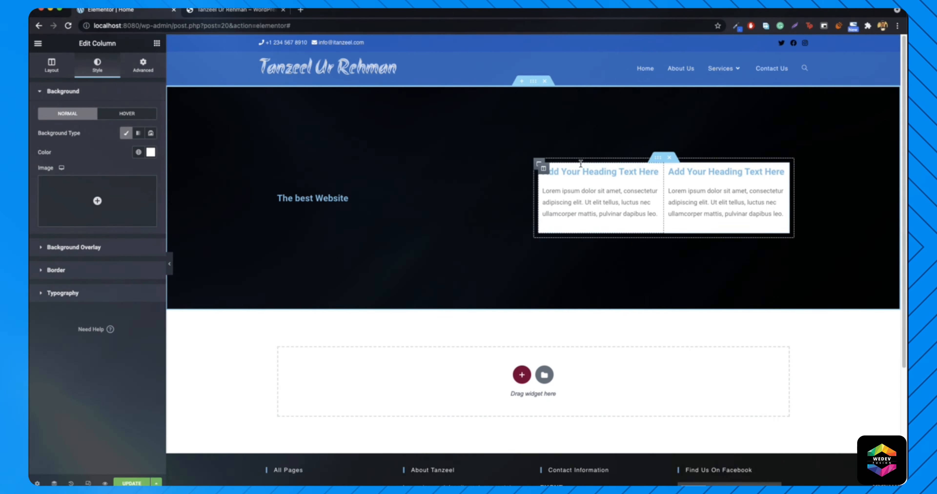
right_click(543, 171)
left_click(564, 179)
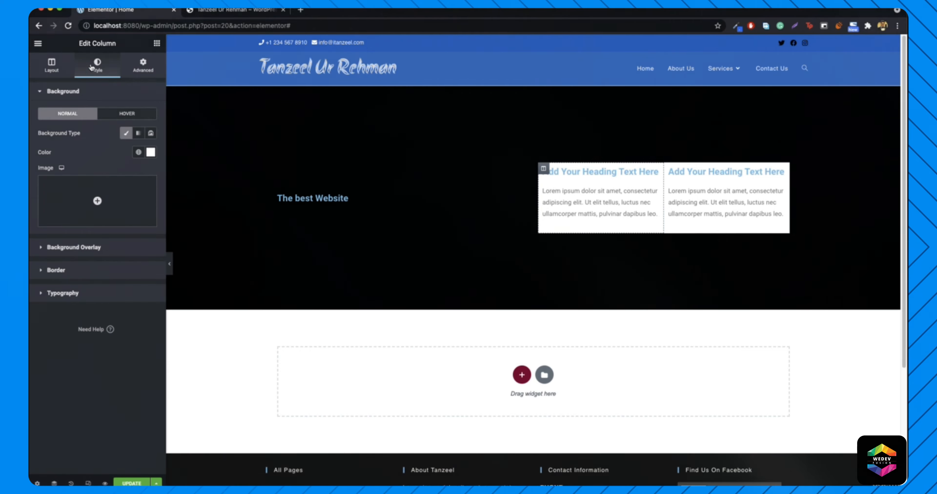
left_click(64, 271)
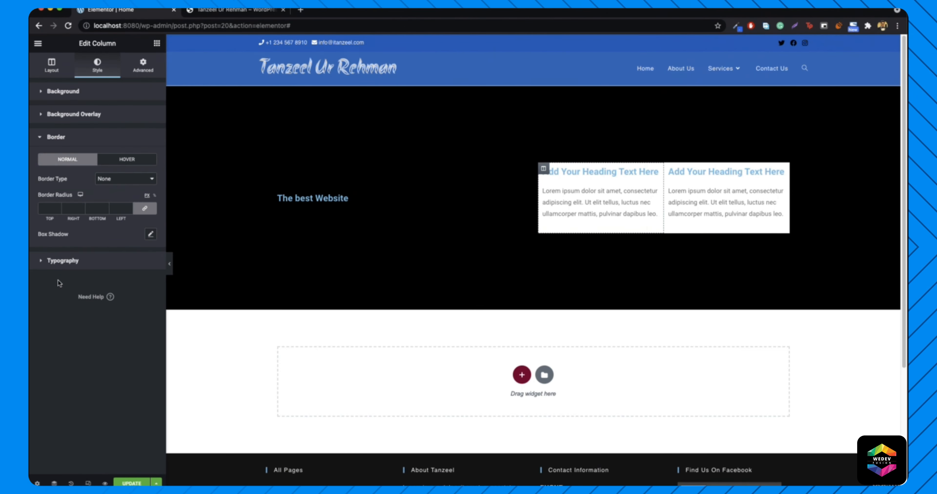
left_click(150, 235)
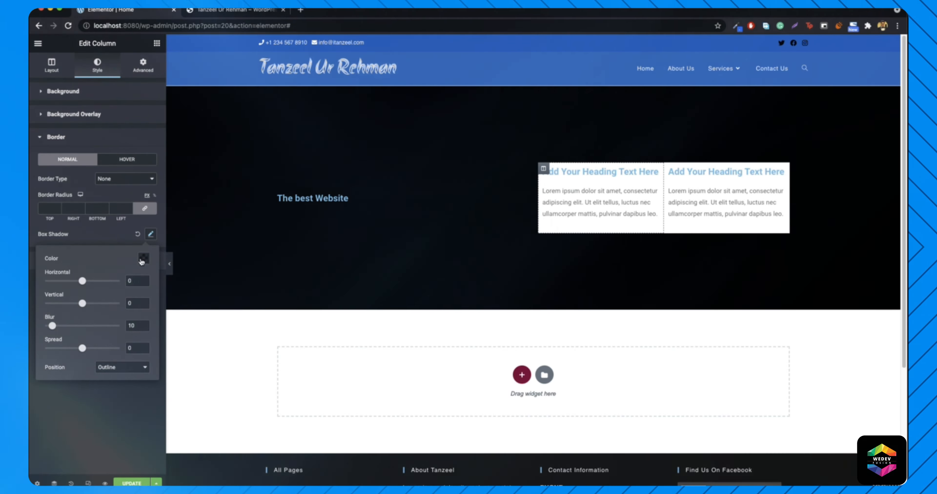
left_click(143, 258)
left_click_drag(133, 328, 125, 261)
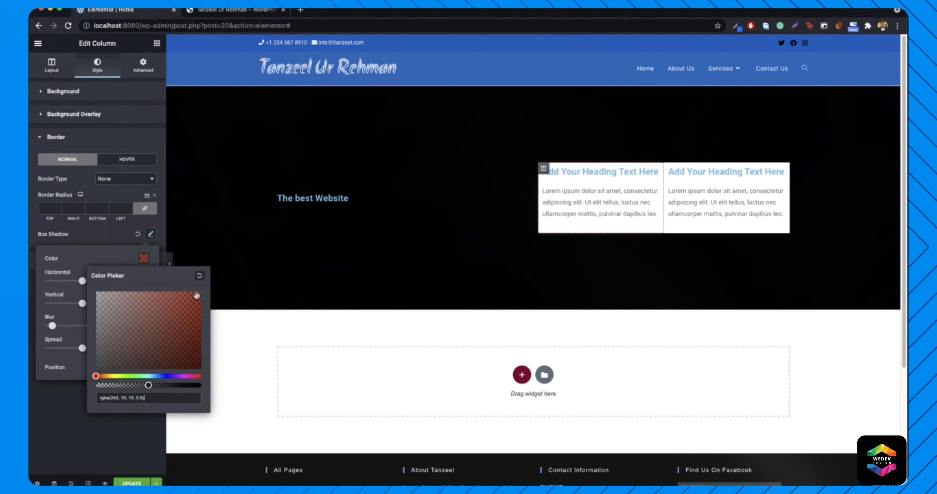
left_click(145, 259)
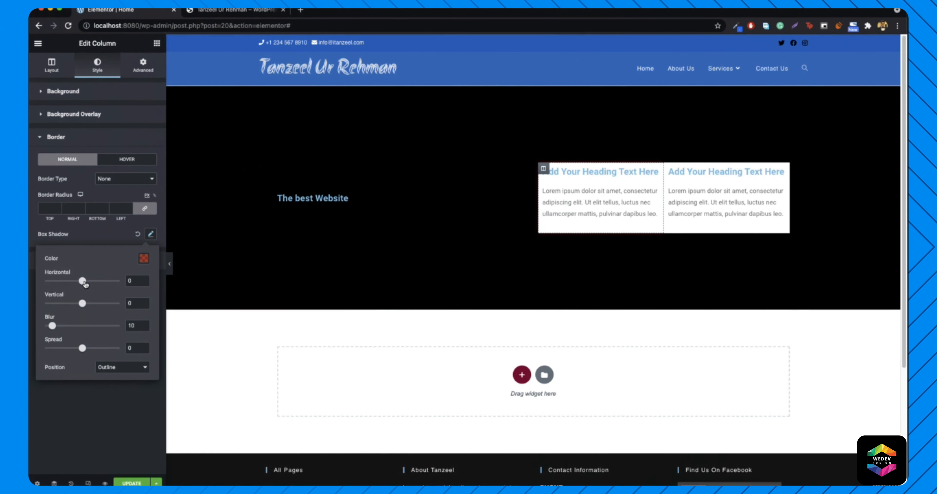
left_click_drag(98, 284, 64, 327)
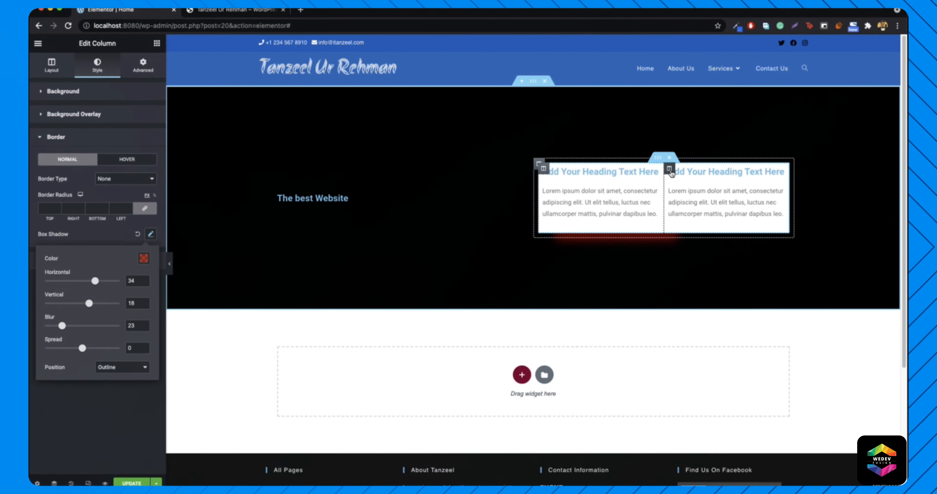
right_click(670, 171)
- Delete the right column, preview the single shadowed card, and view the column's layout settings
left_click(698, 302)
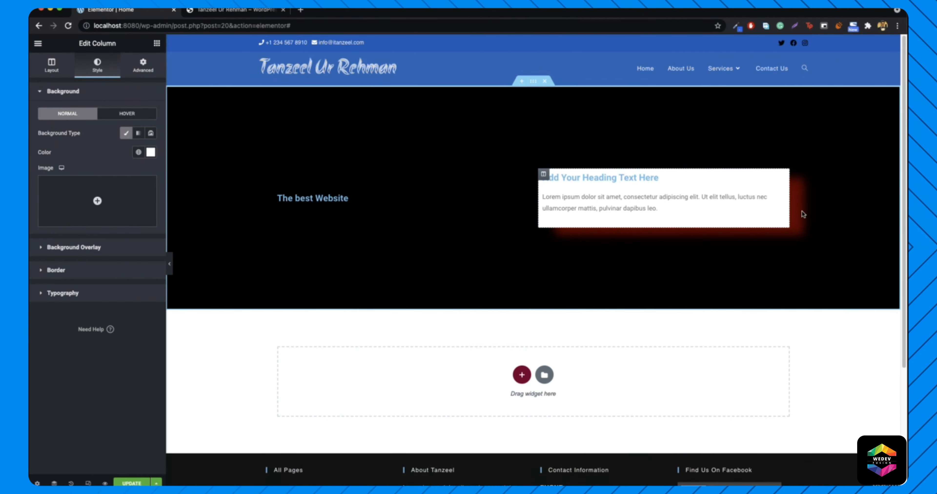
left_click(170, 264)
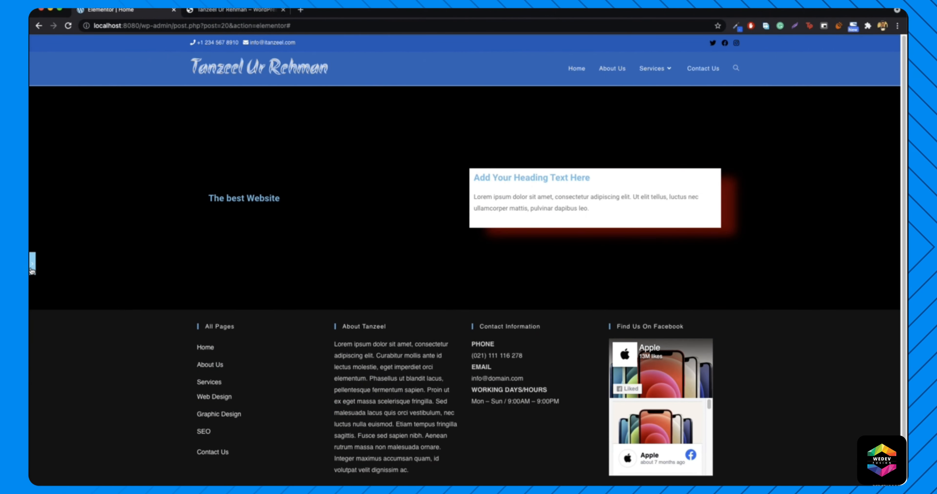
left_click(32, 264)
left_click(68, 64)
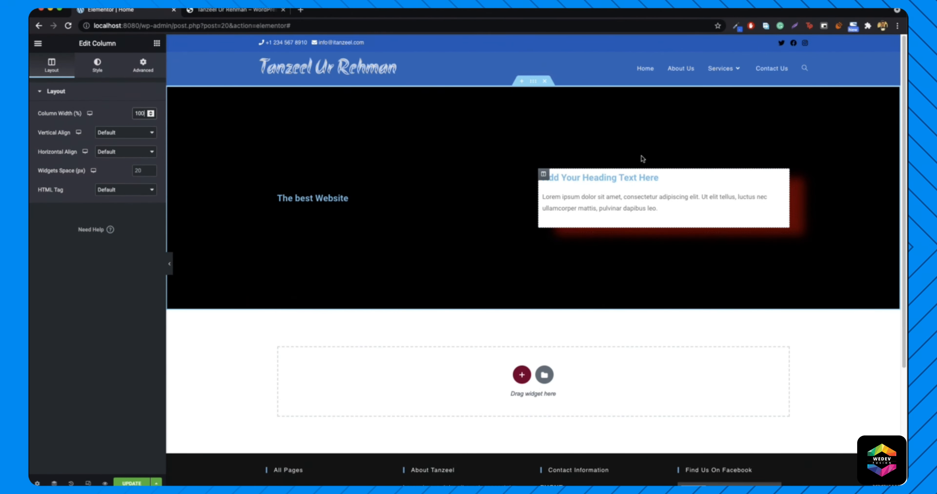
- Add a new 30%-wide column beside the white box, leaving the box column at 70%
right_click(543, 174)
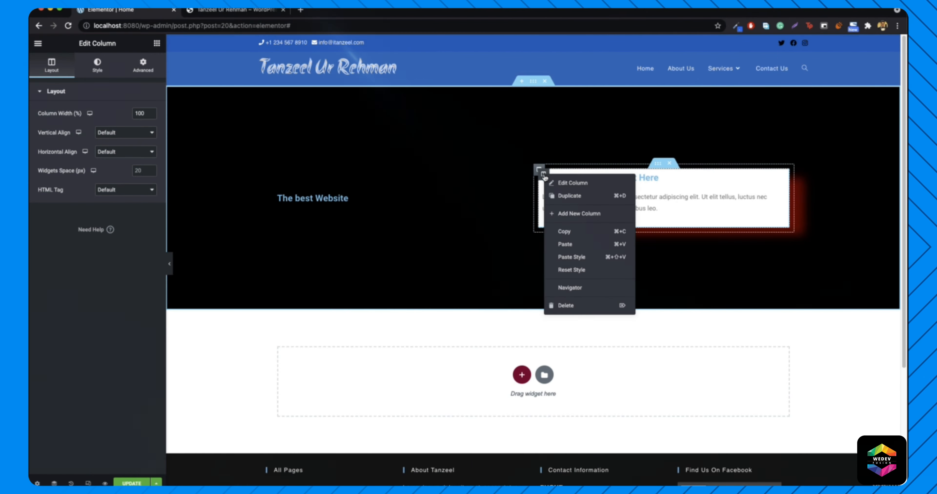
left_click(582, 218)
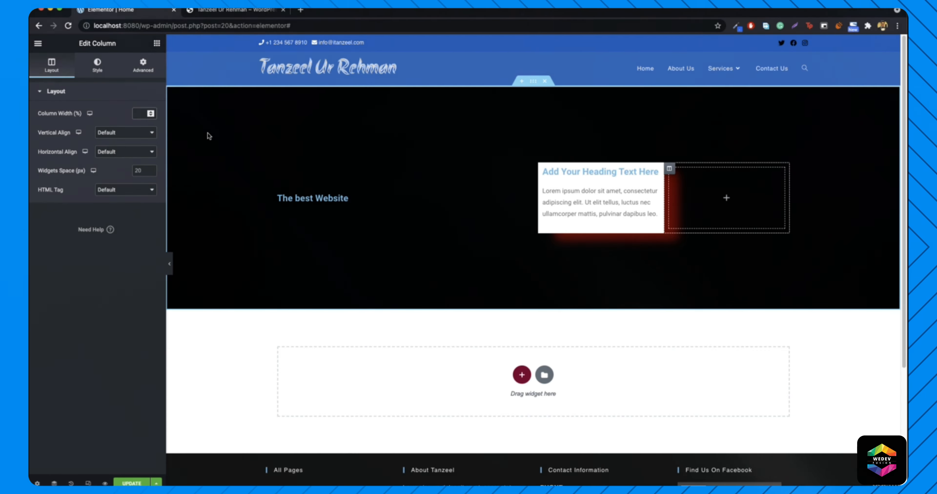
type("30")
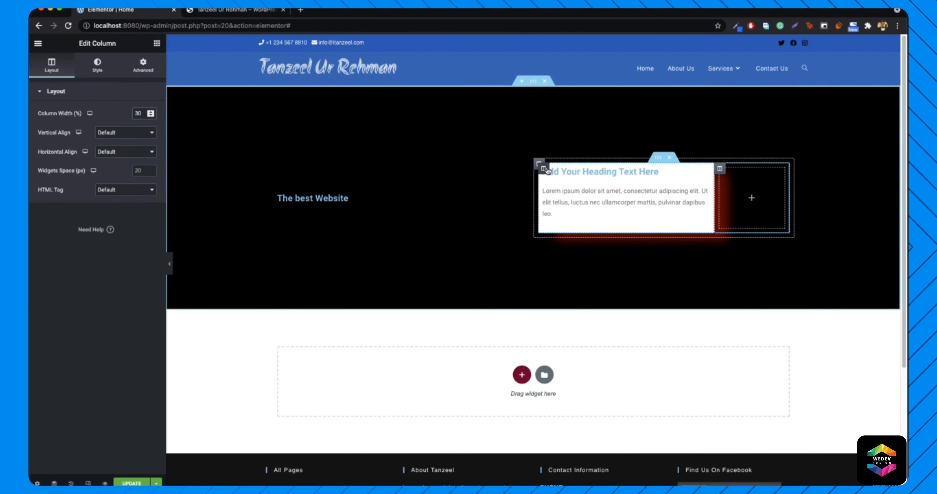
right_click(543, 168)
left_click(574, 176)
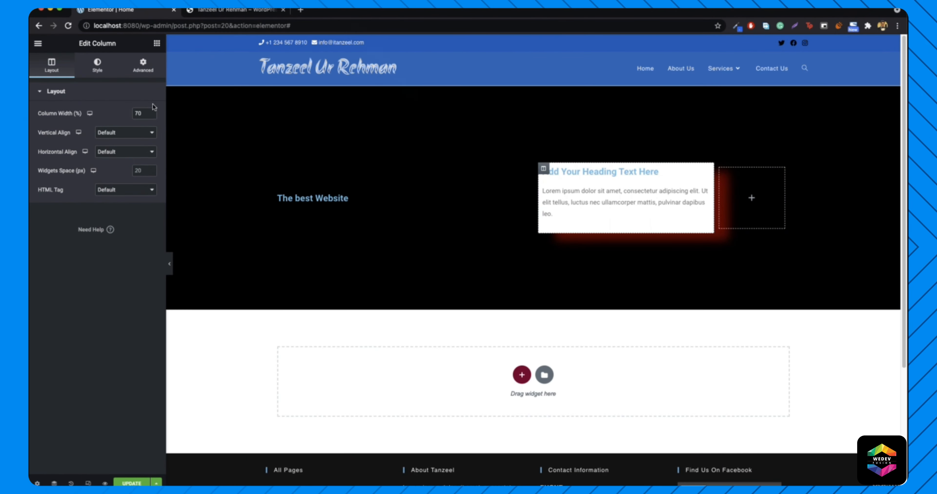
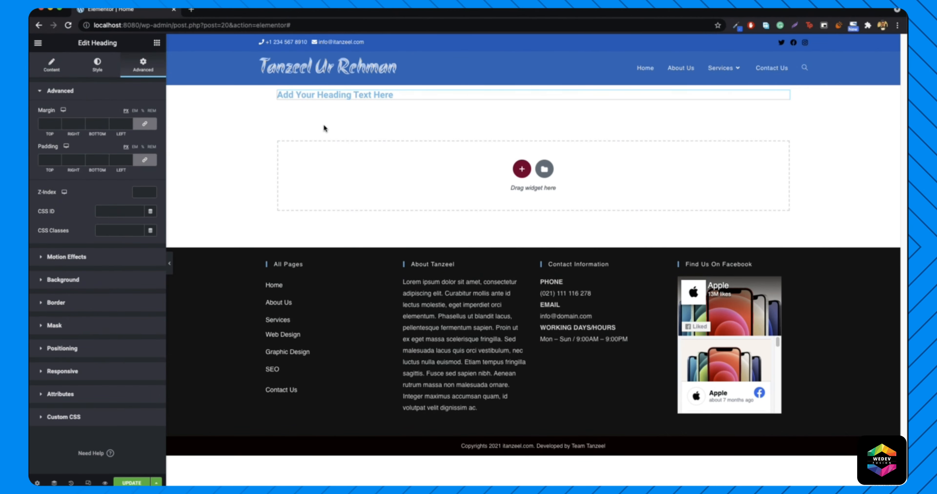
key("super+Tab")
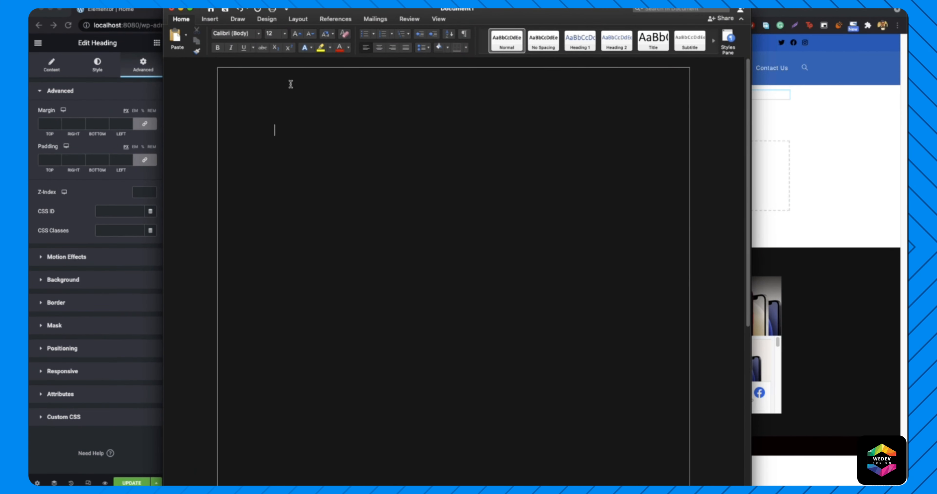
type("sd")
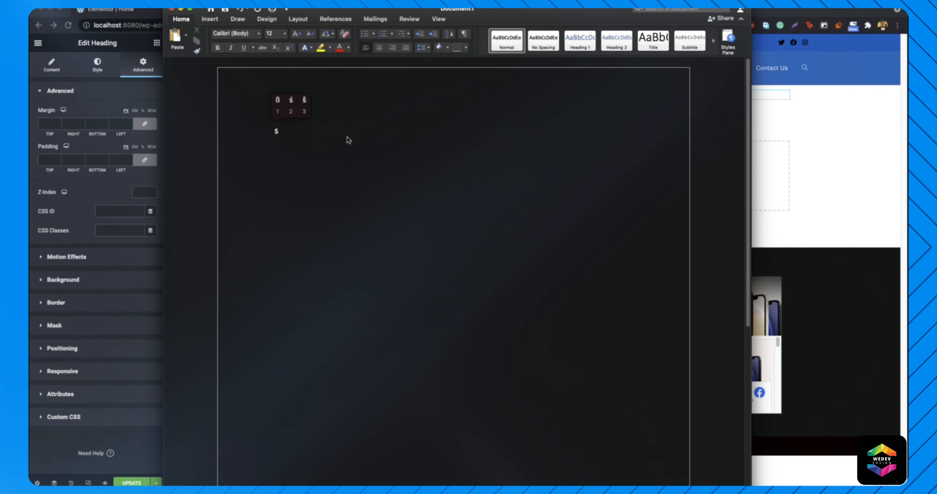
type("fffff")
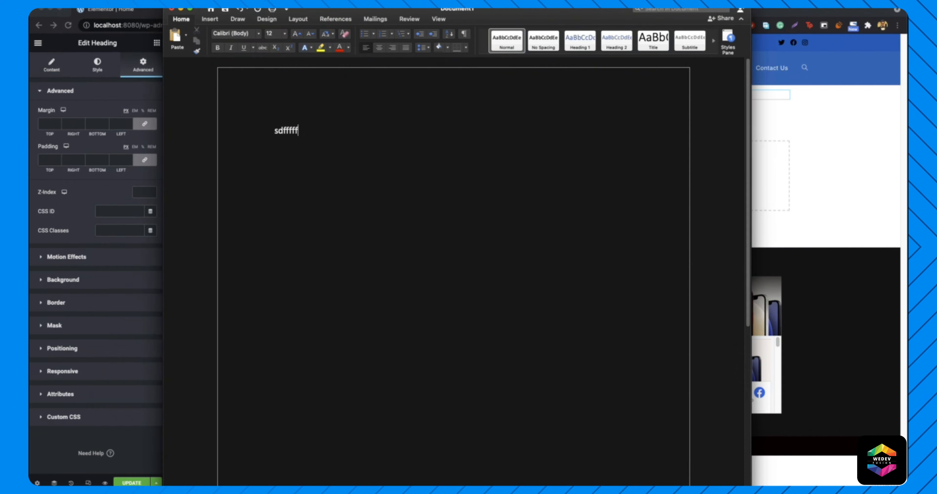
key("super+Tab")
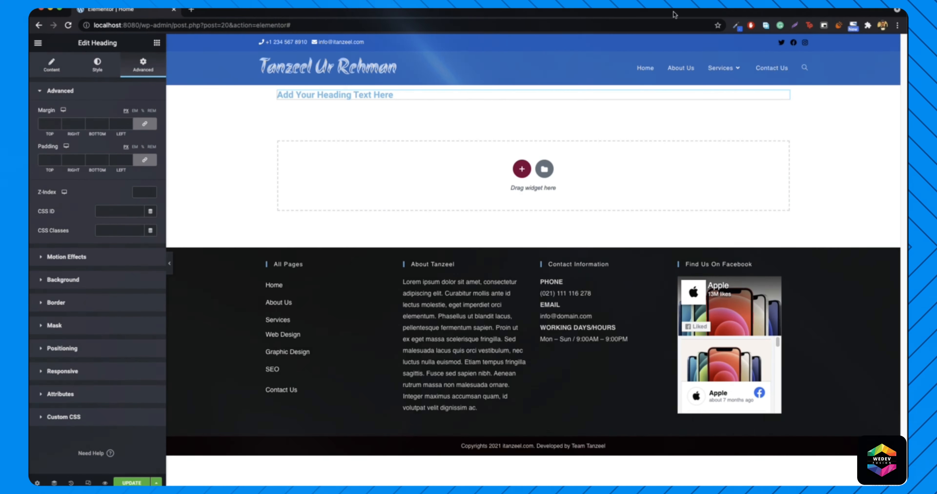
left_click(192, 11)
type("lipsum.com")
- Load lipsum.com and paste its five generated Lorem Ipsum paragraphs into the blank Word document
key("Return")
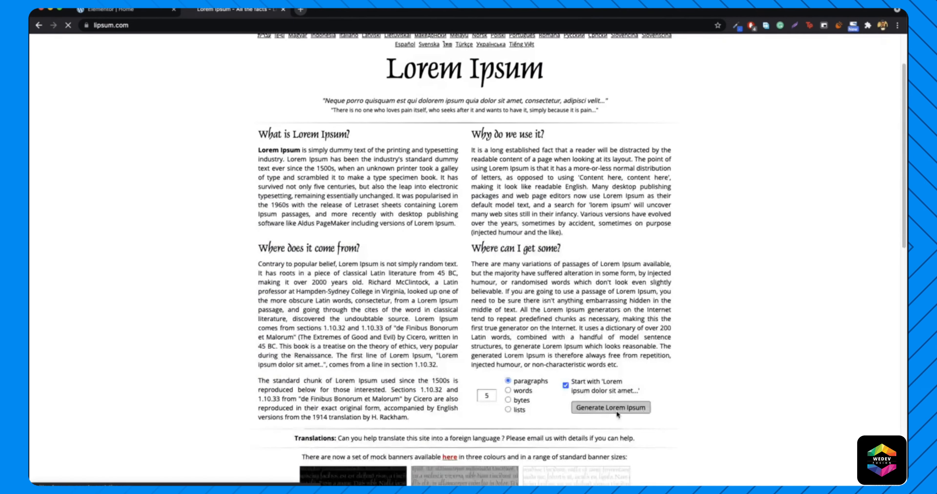
left_click_drag(260, 201, 471, 453)
key("super+c")
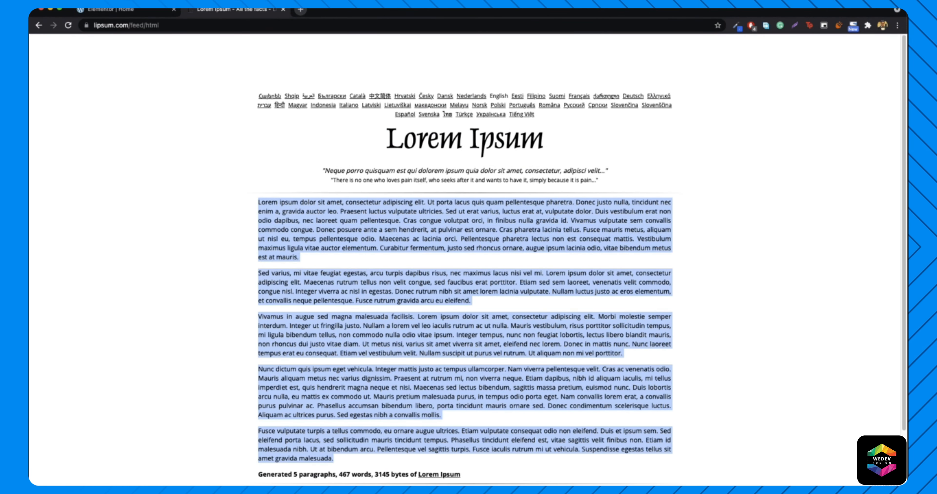
key("super+Tab")
key("super+v")
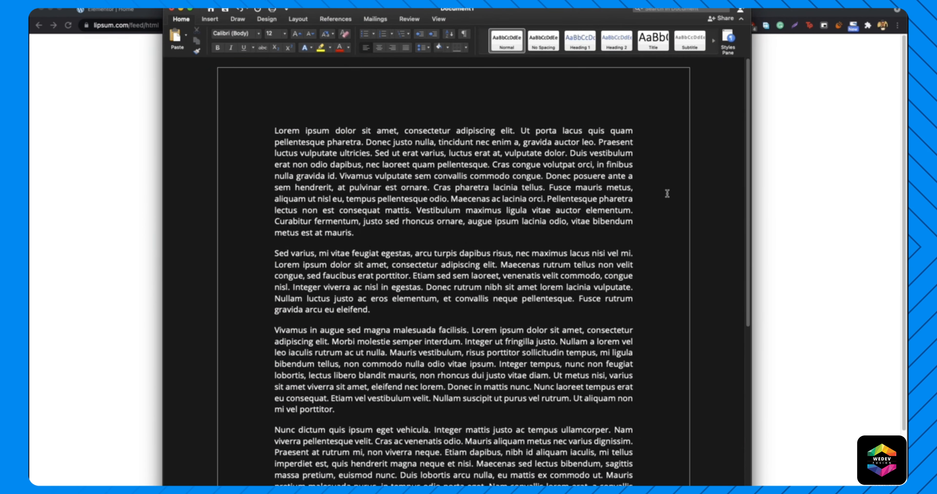
- Look through the 467 words of pasted Lorem Ipsum, then close Document1 choosing Don't Save
scroll(666, 193, "down", 5)
scroll(619, 247, "down", 4)
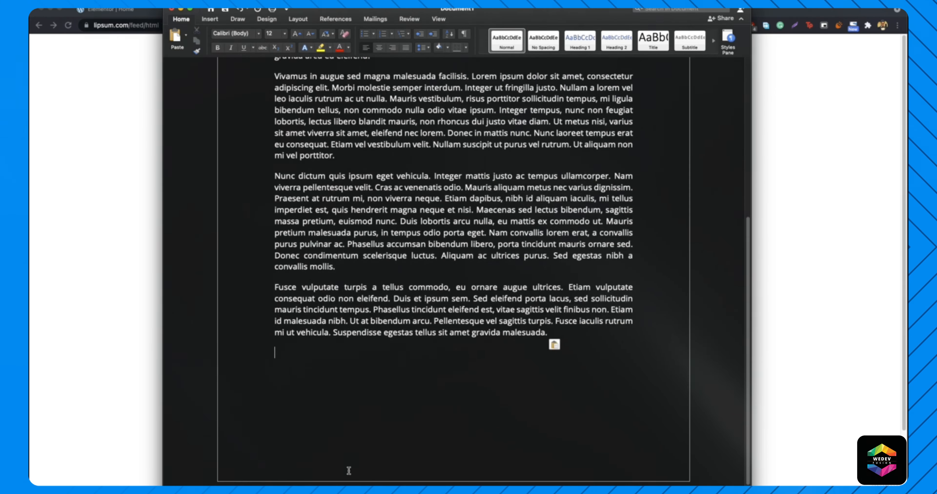
key("super+a")
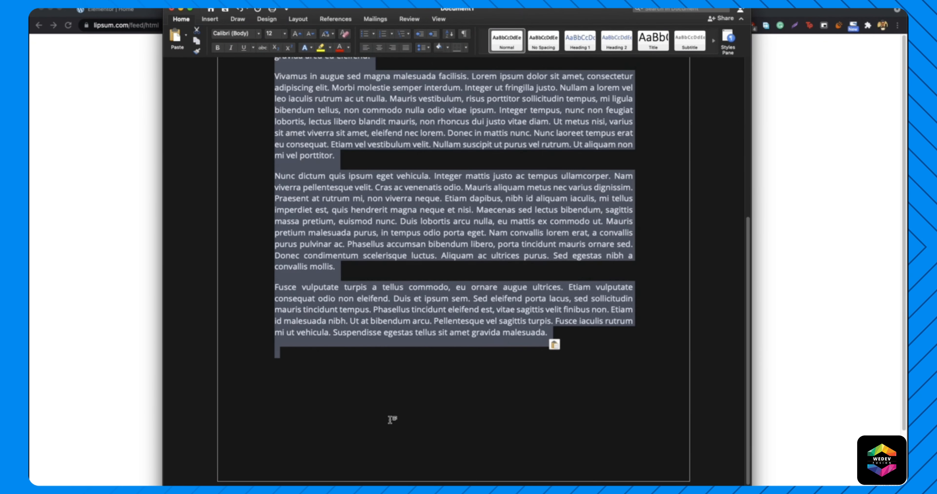
left_click(390, 419)
scroll(396, 400, "up", 3)
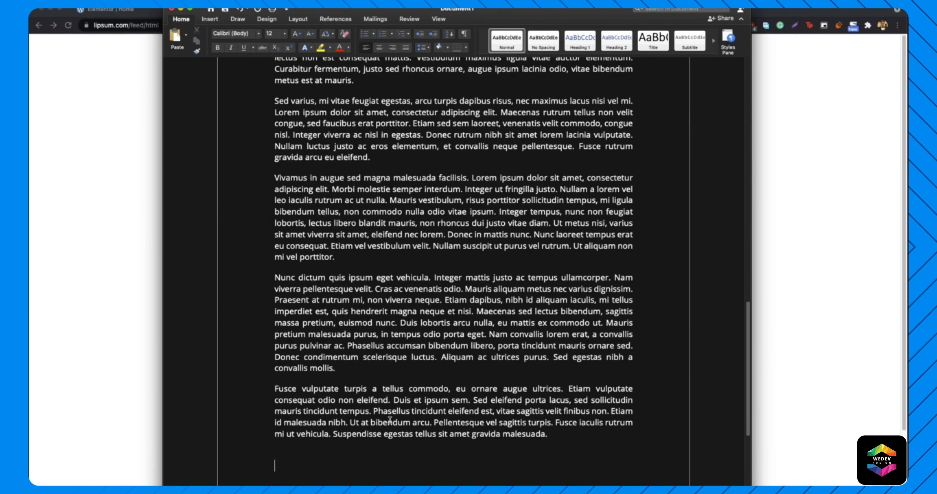
scroll(401, 325, "down", 5)
scroll(398, 320, "up", 13)
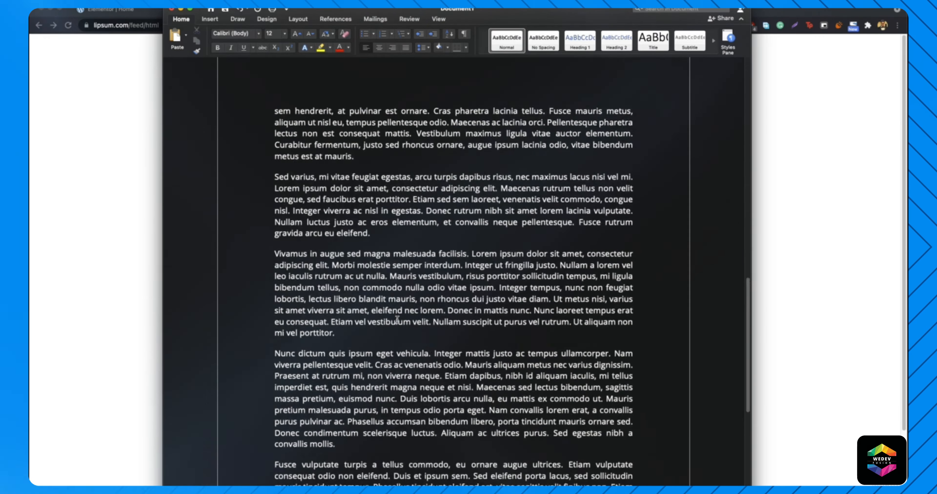
scroll(397, 320, "up", 2)
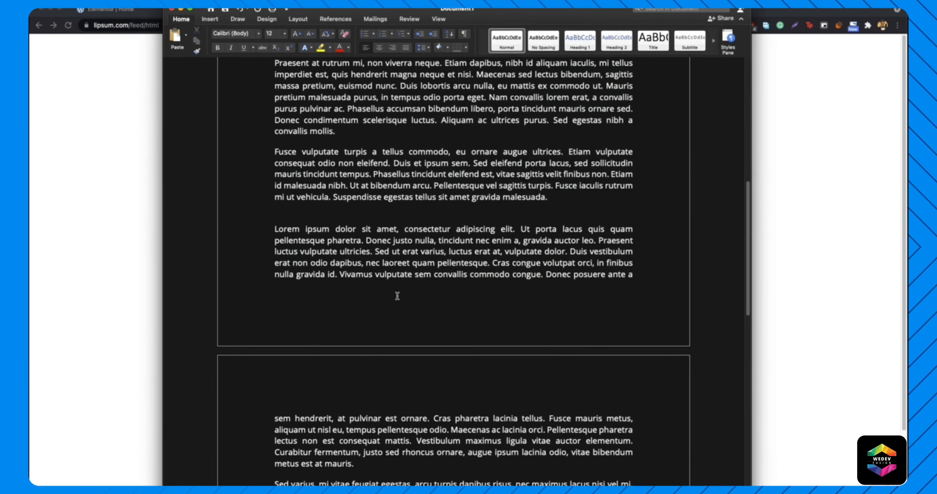
scroll(409, 309, "up", 10)
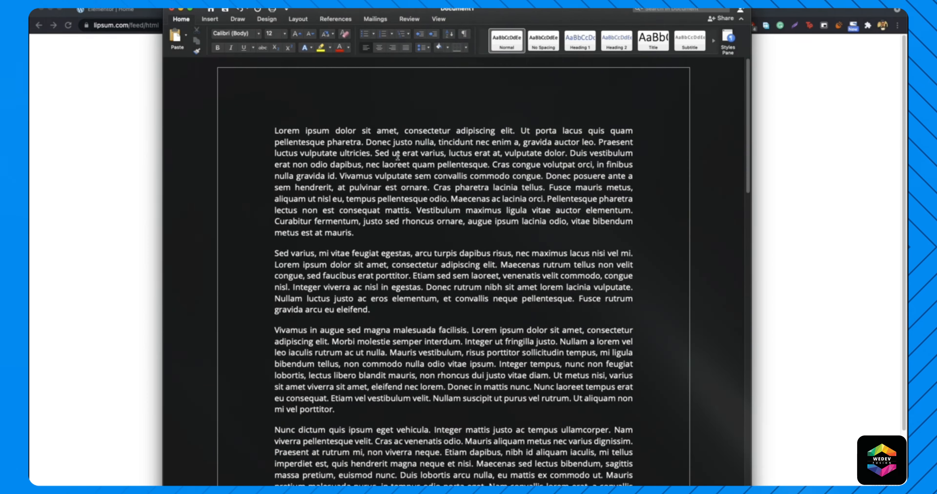
left_click(171, 9)
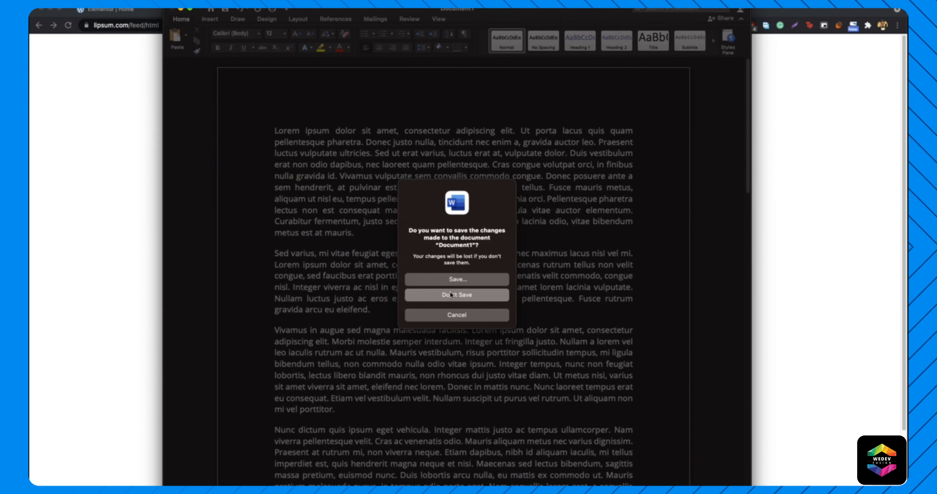
left_click(450, 295)
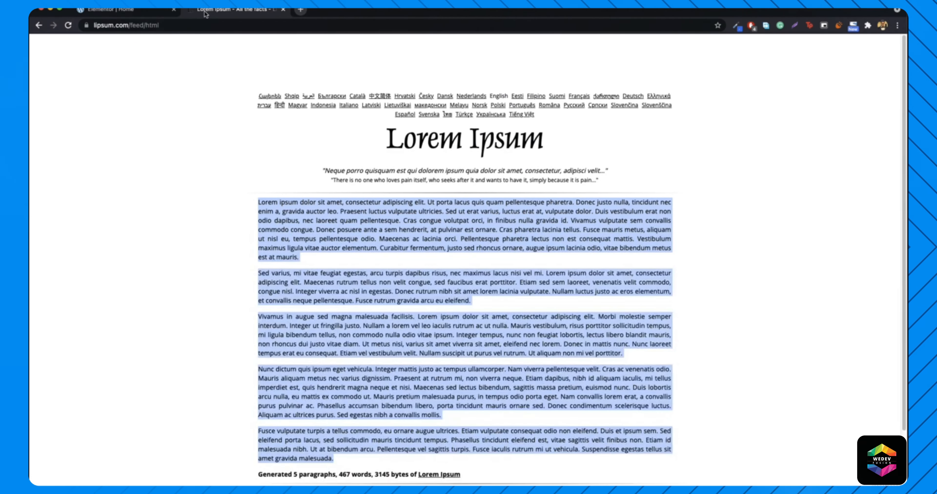
- Close the lipsum tab, replace the old section with a one-column section and add a Heading widget
key("super+w")
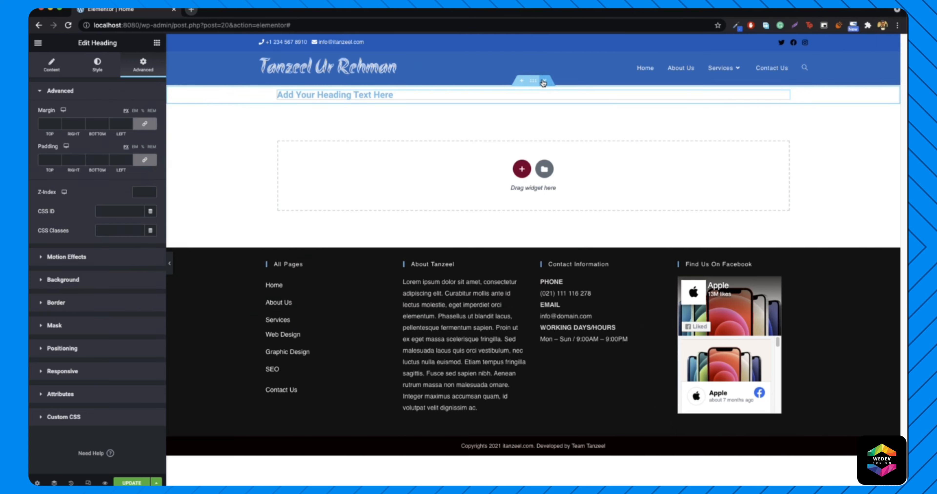
left_click(546, 83)
left_click(521, 162)
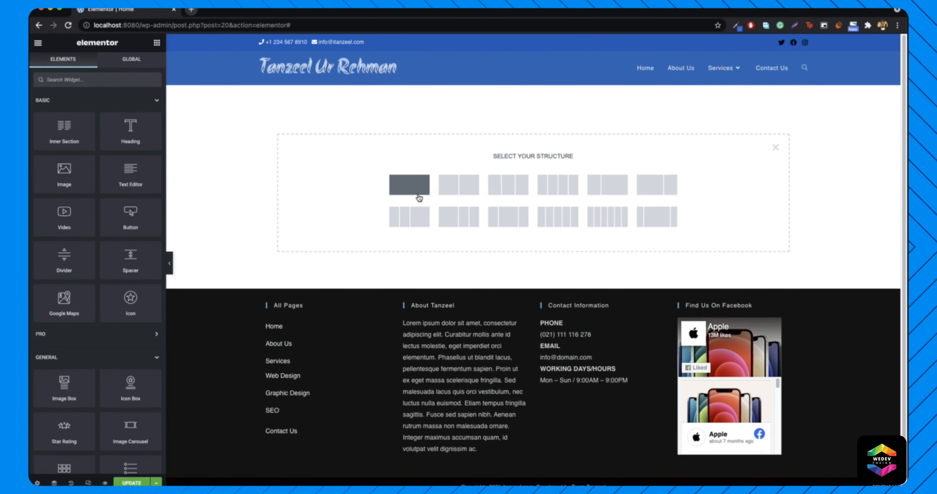
left_click(406, 192)
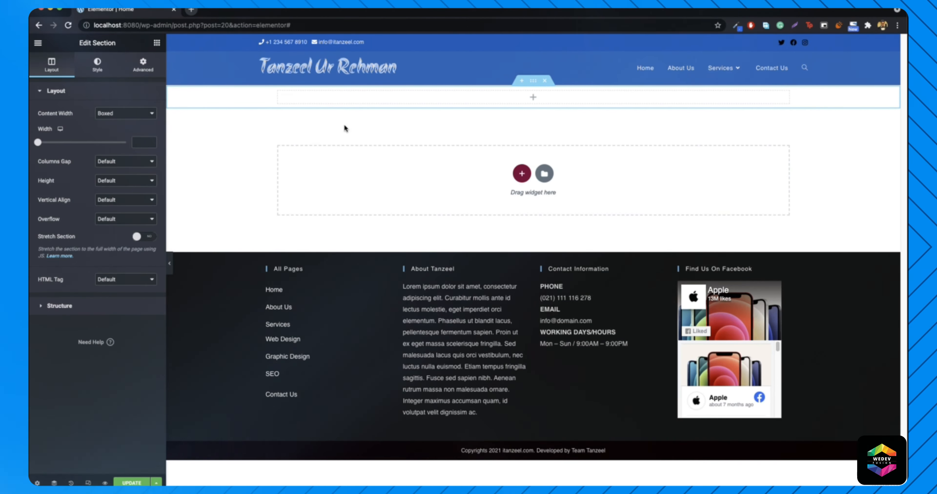
left_click(157, 42)
left_click_drag(131, 130, 377, 99)
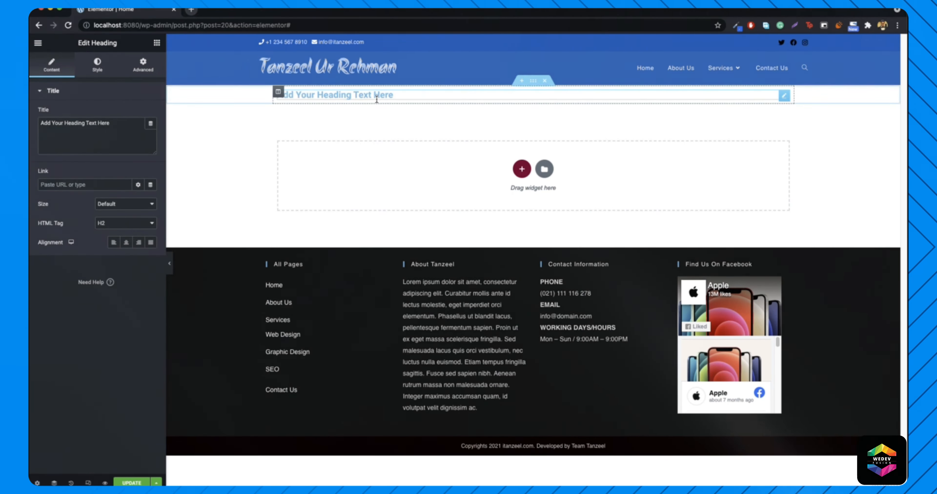
- Style the heading #000000 black with Roboto typography at size 45, weight 600
triple_click(104, 139)
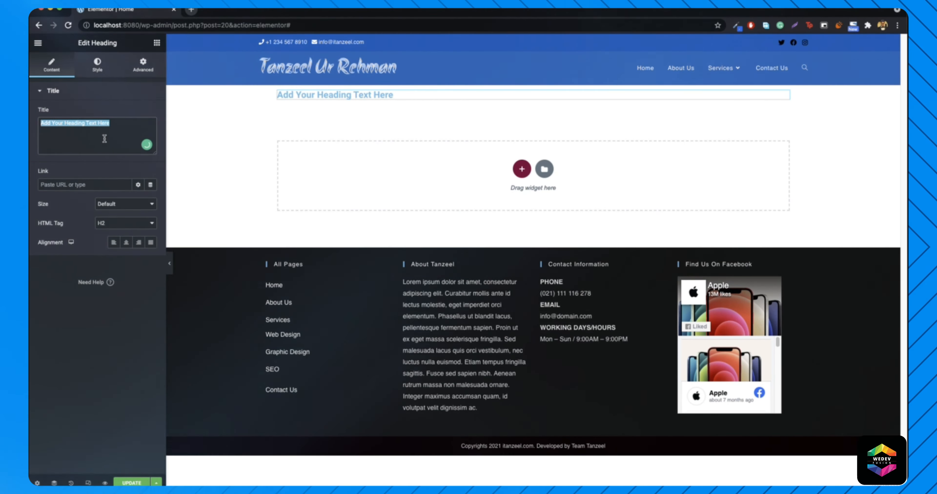
left_click(96, 69)
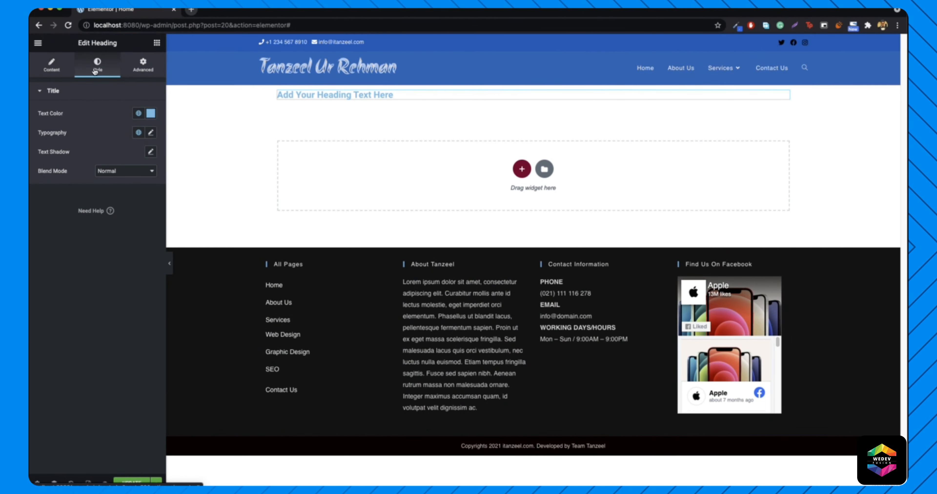
left_click(151, 114)
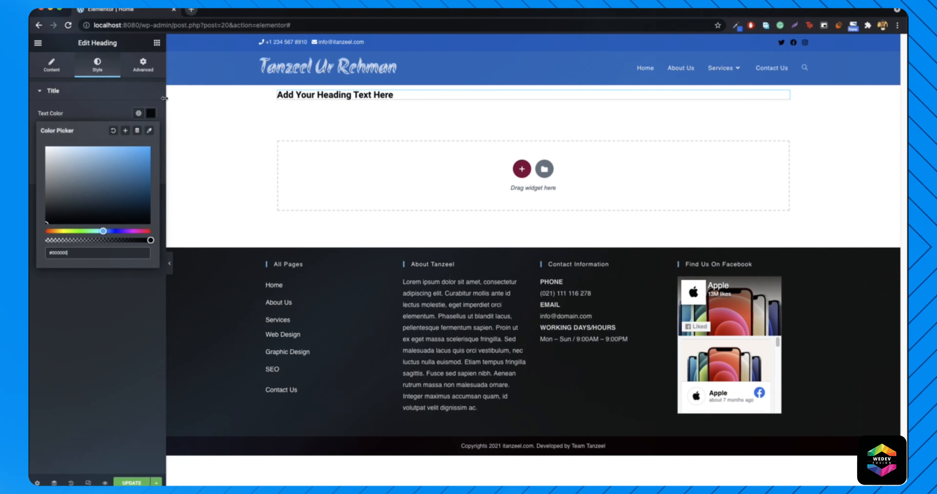
left_click(151, 122)
left_click(150, 133)
left_click_drag(41, 209, 62, 213)
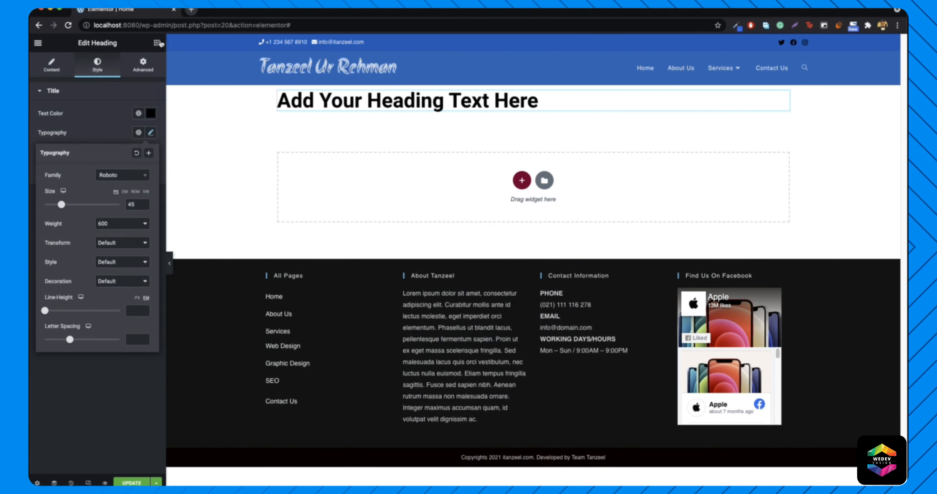
left_click(157, 43)
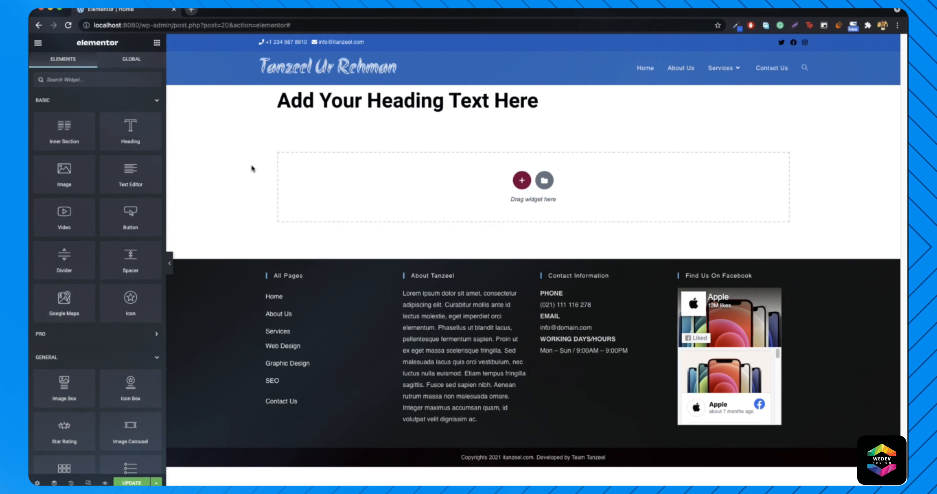
- In the heading's Advanced > Border settings, give it a solid red border
right_click(782, 97)
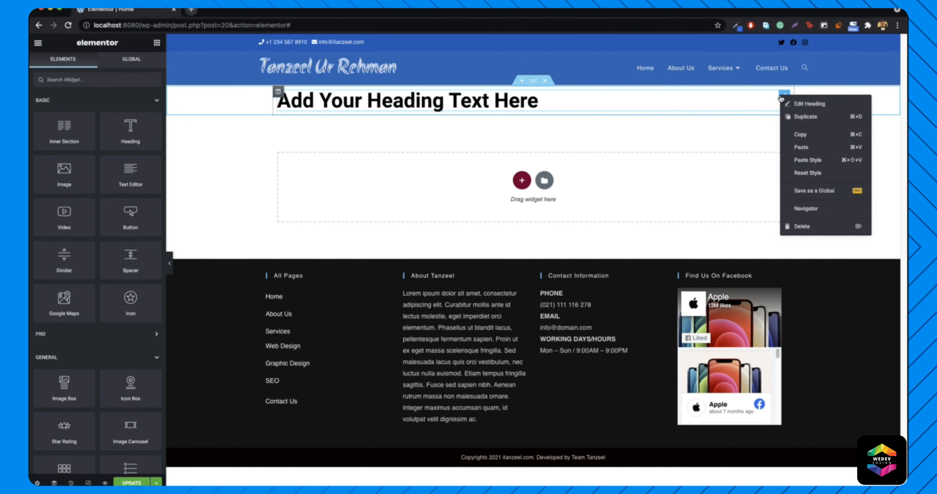
left_click(801, 108)
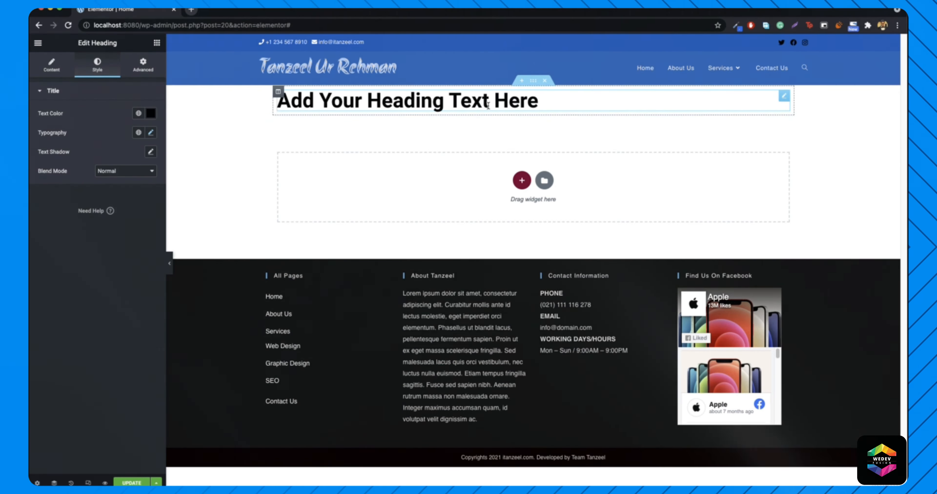
left_click(142, 66)
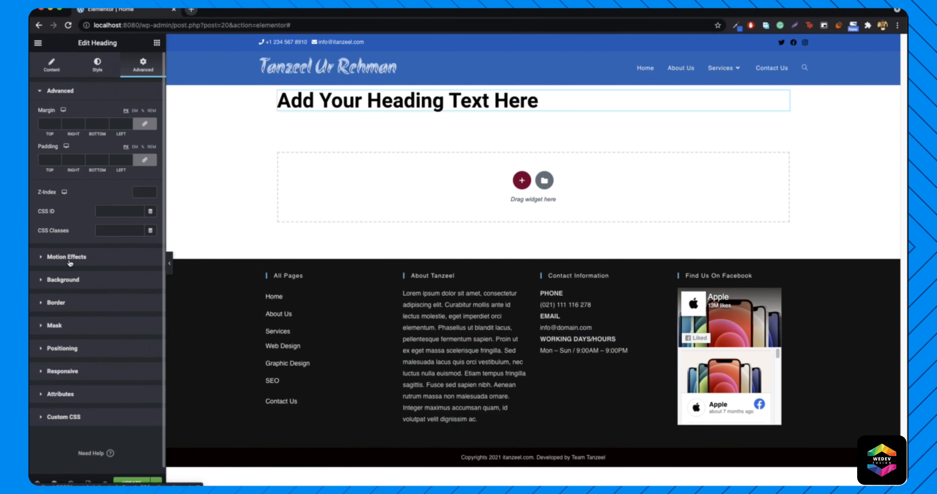
left_click(55, 307)
left_click(117, 203)
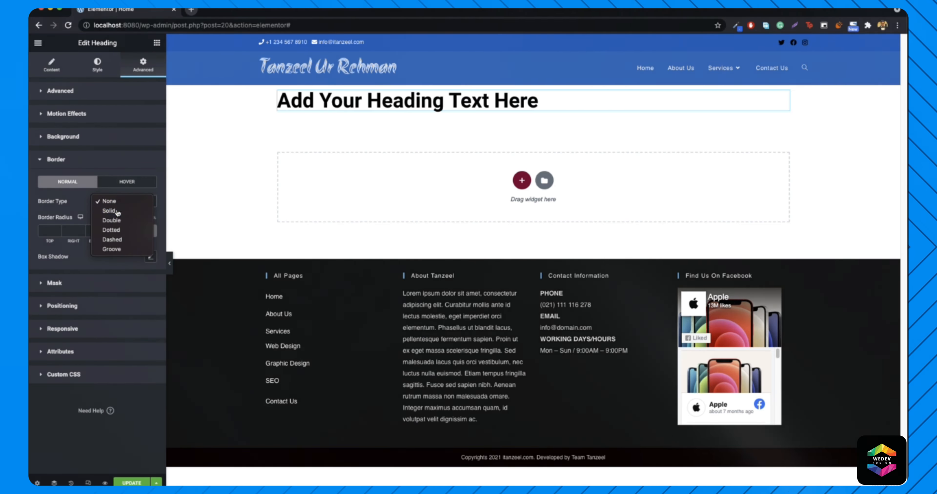
left_click(117, 212)
left_click(151, 256)
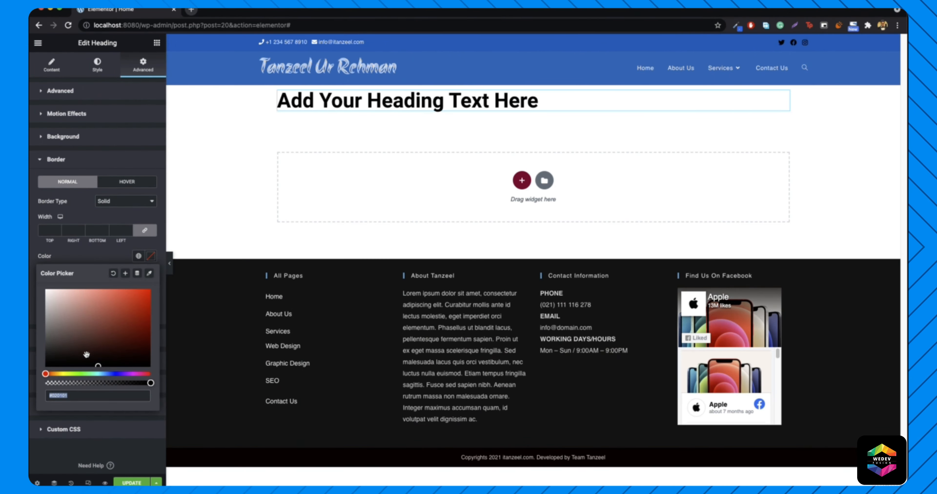
left_click(149, 289)
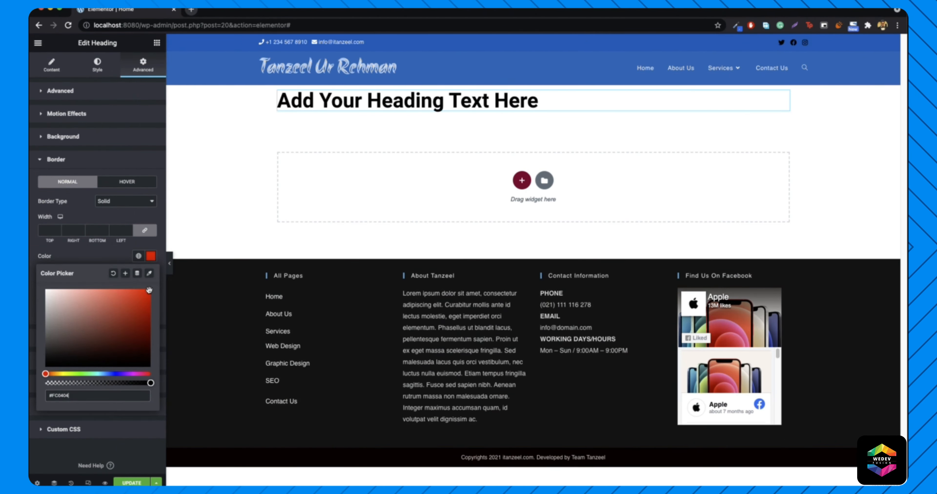
left_click(154, 258)
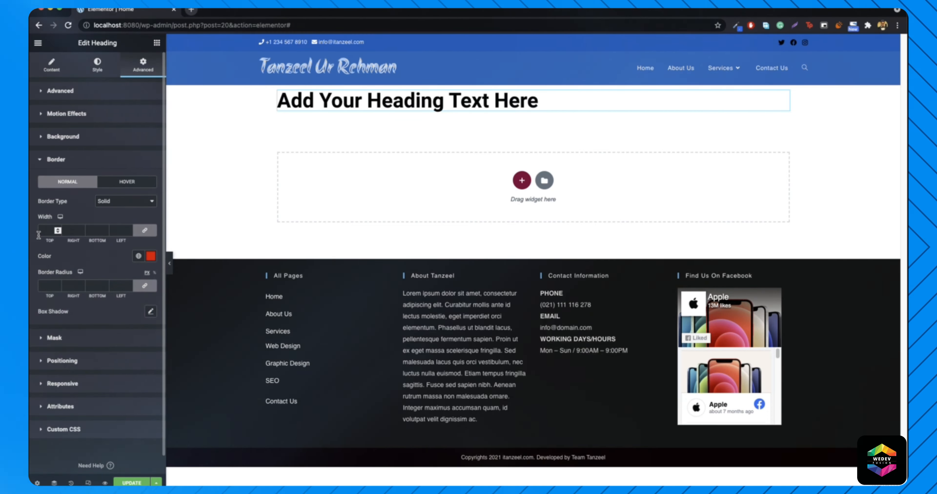
- Set the heading's linked border width to 4 on all sides and preview the page
left_click(57, 229)
left_click(58, 229)
left_click(58, 229)
left_click(57, 233)
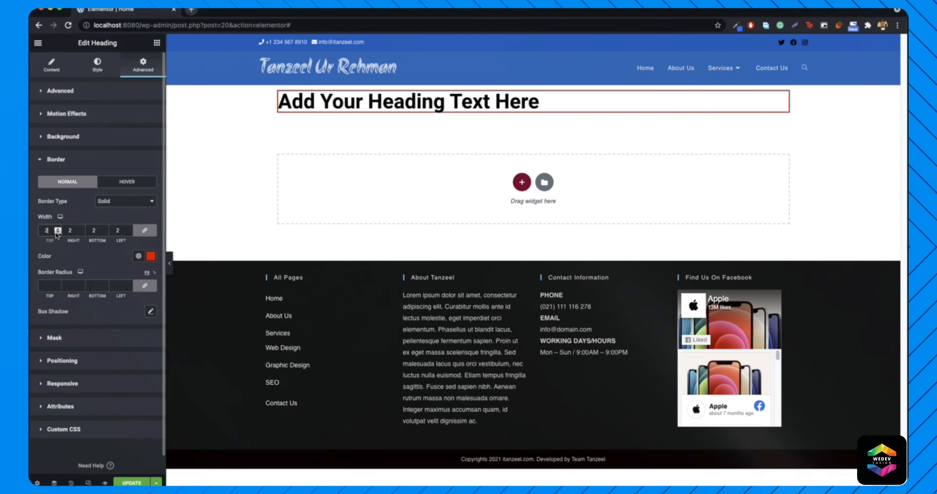
left_click(57, 228)
left_click(57, 228)
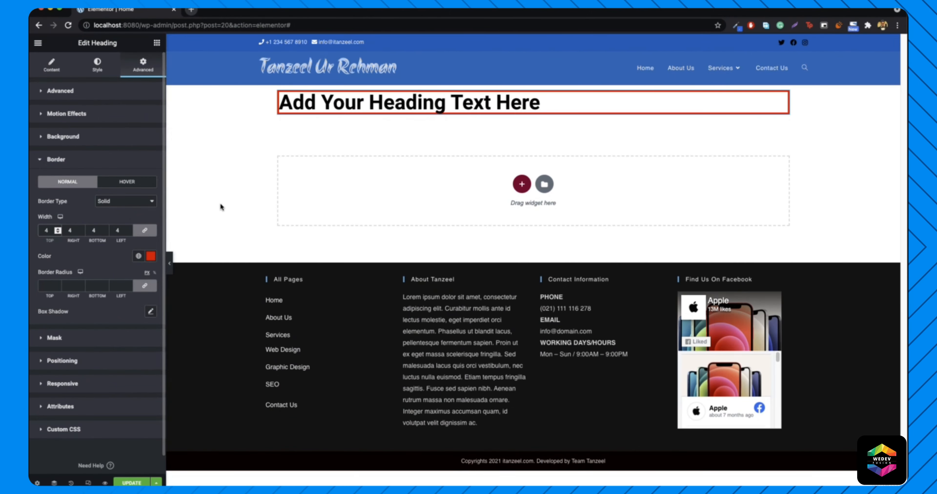
left_click(169, 263)
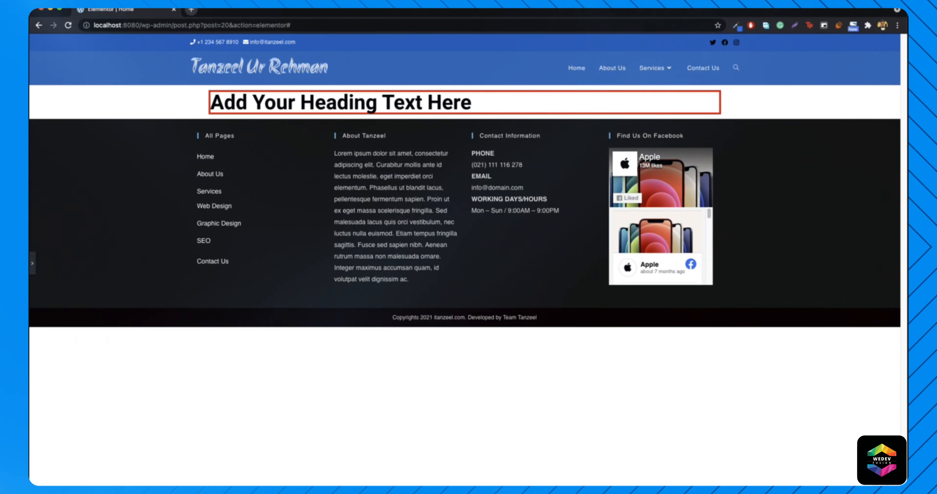
- Leave the preview and reopen the Elementor panel at the heading's Advanced > Border settings
left_click(34, 264)
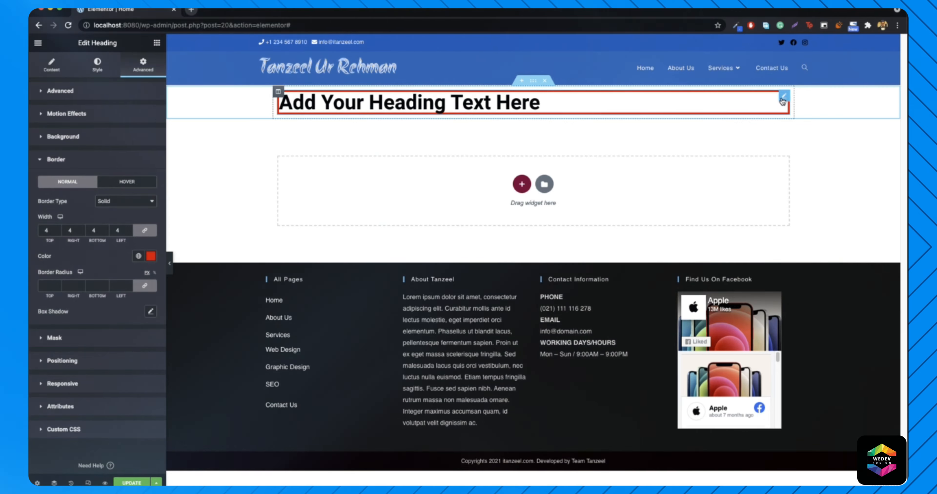
- Switch the heading's Border Type to None, then back to Solid to restore the red border
left_click(127, 206)
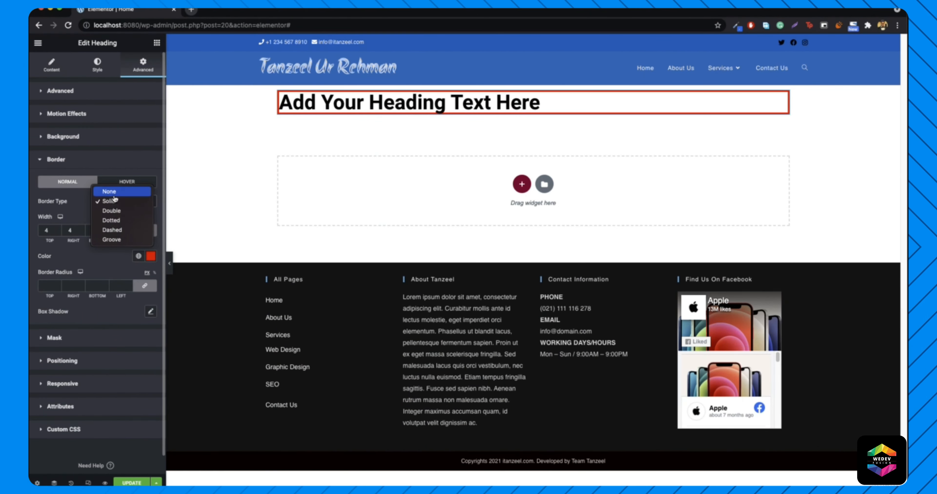
left_click(109, 192)
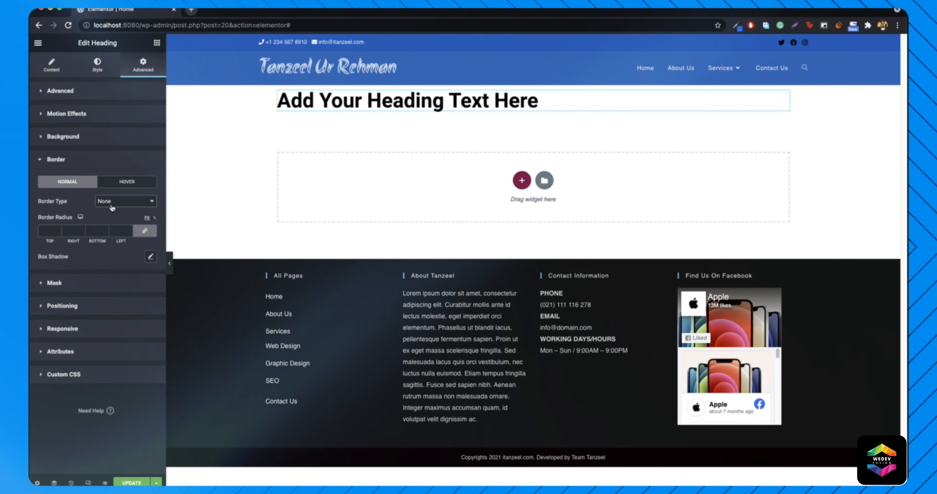
left_click(124, 201)
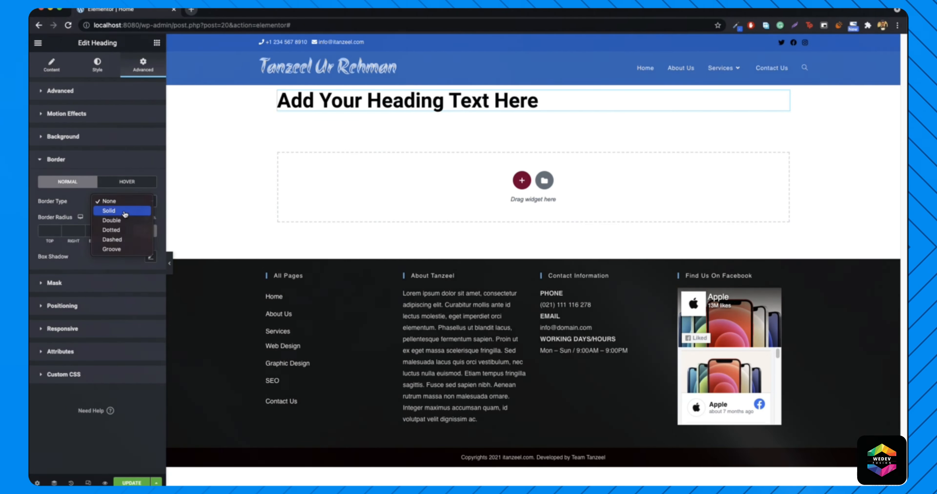
left_click(125, 212)
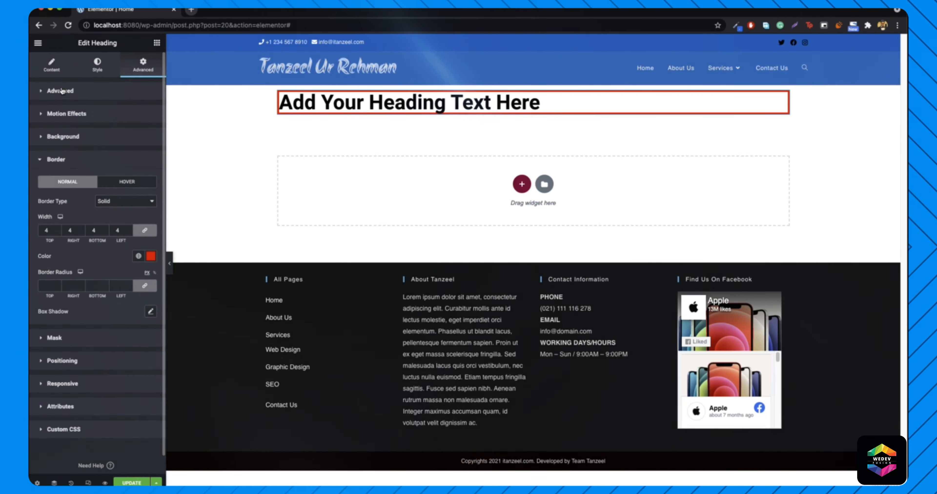
- Set the heading's padding to 1 on every side, raise it further, then increase its margin
left_click(60, 90)
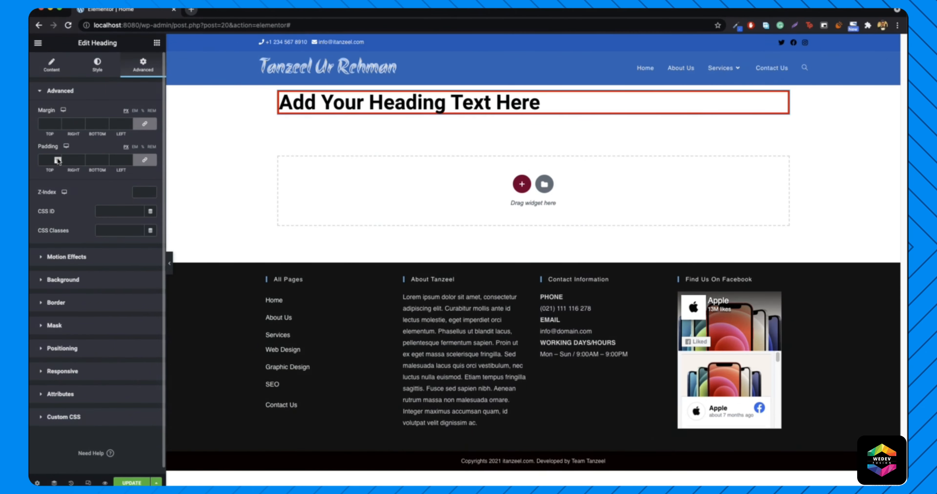
left_click(58, 161)
type("1")
left_click(59, 160)
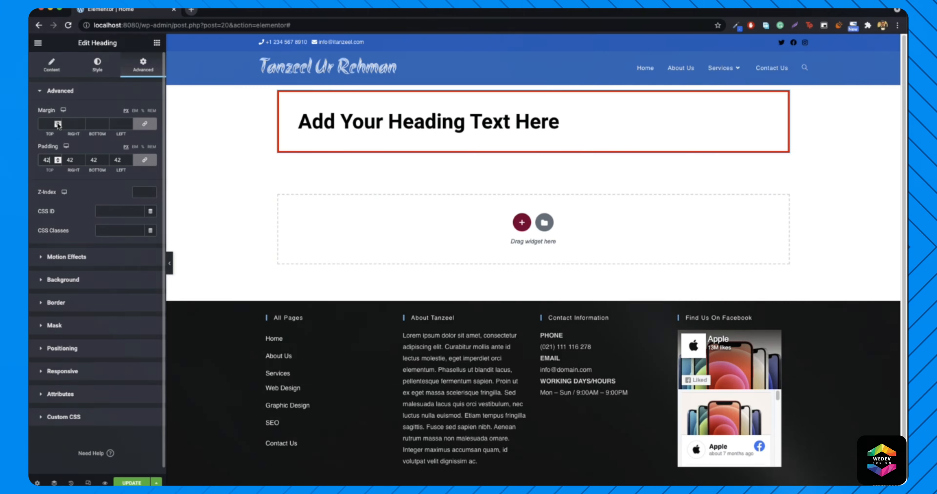
left_click(57, 123)
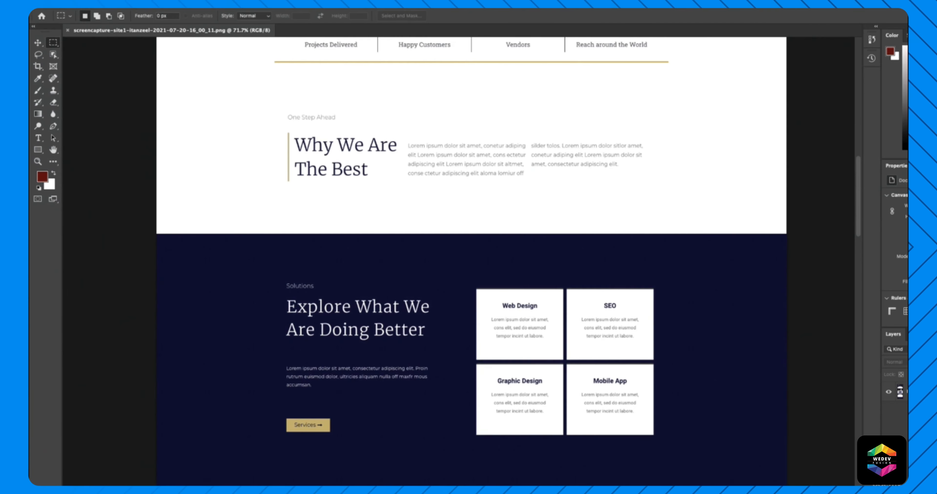
scroll(481, 251, "down", 3)
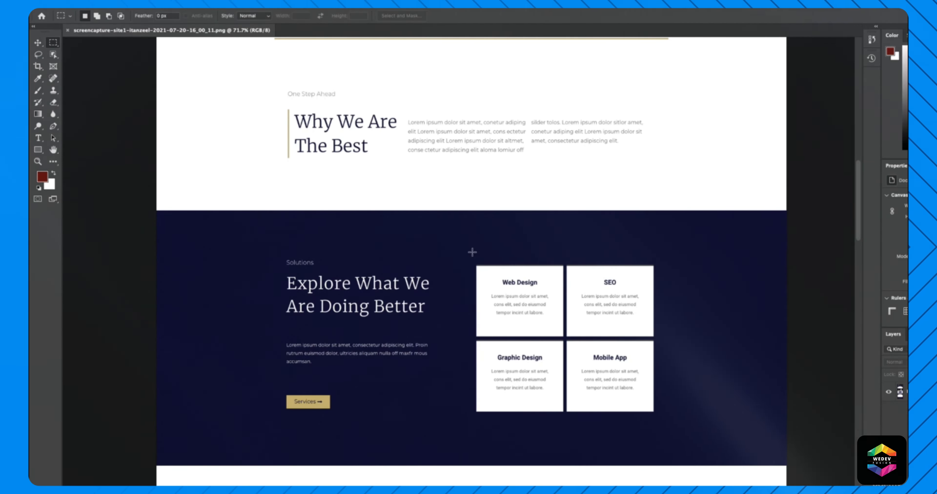
- Draw a Rectangular Marquee around the 2x2 service-card grid in the reference screenshot
left_click_drag(499, 282, 693, 426)
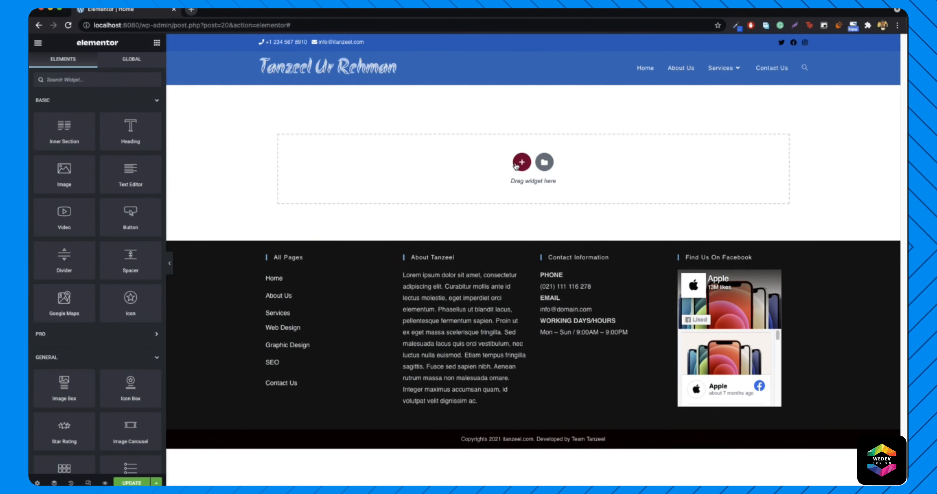
- Add a two-column section with a Heading, Text Editor and Button in the left column
left_click(521, 162)
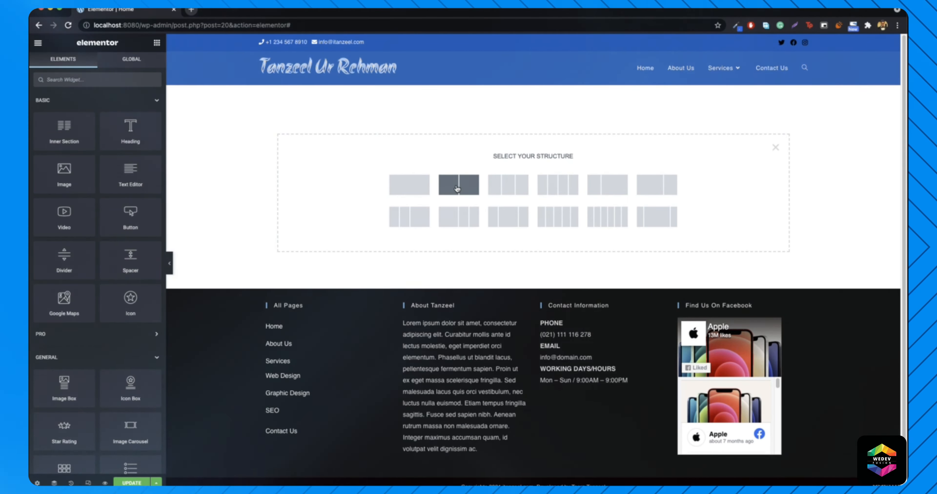
left_click(451, 193)
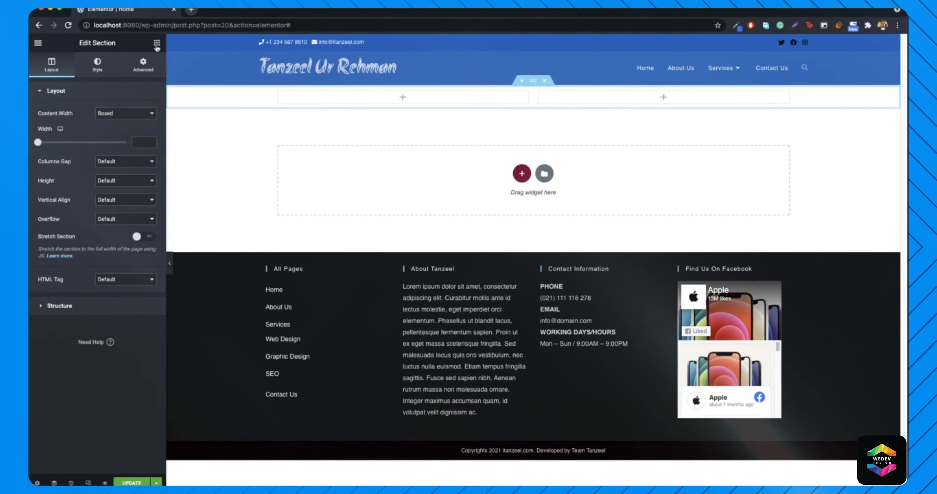
left_click(156, 43)
left_click_drag(131, 130, 421, 100)
left_click(157, 42)
left_click_drag(130, 171, 356, 103)
left_click(157, 43)
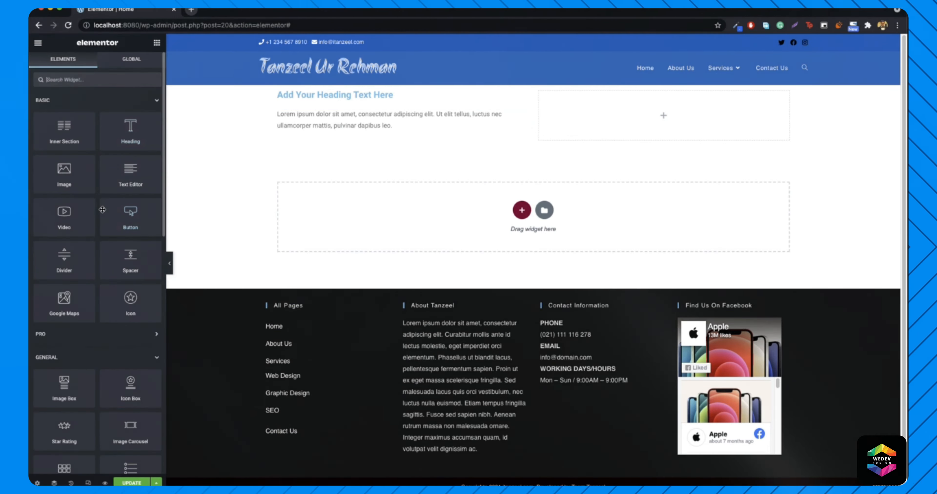
left_click_drag(331, 143, 382, 162)
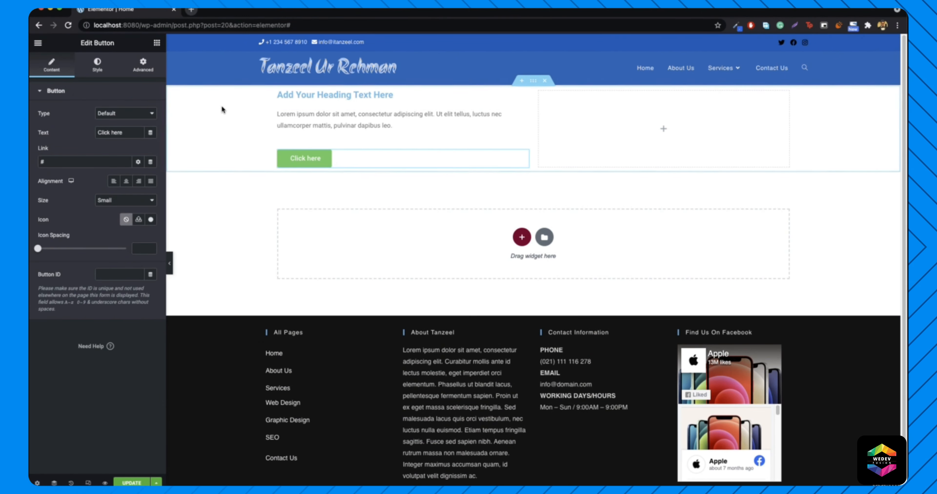
- Give the section a minimum height of 610
right_click(229, 110)
left_click(241, 118)
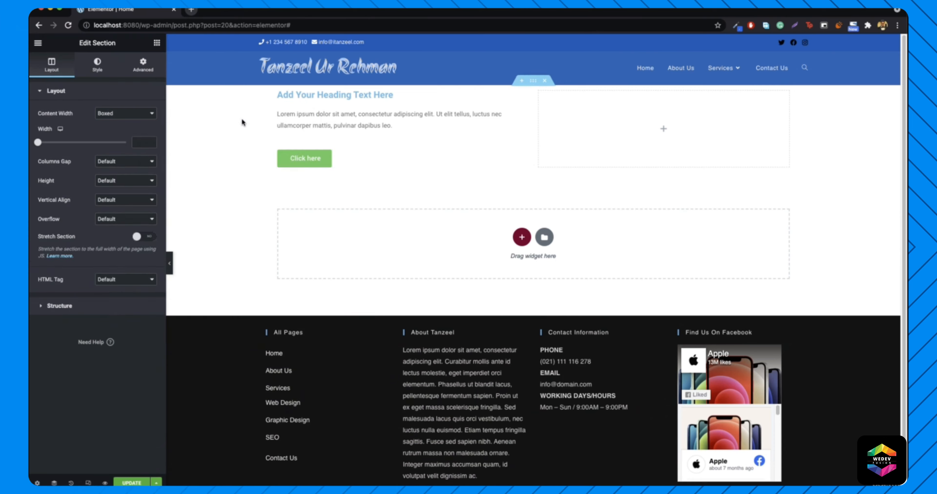
left_click(121, 180)
left_click(121, 202)
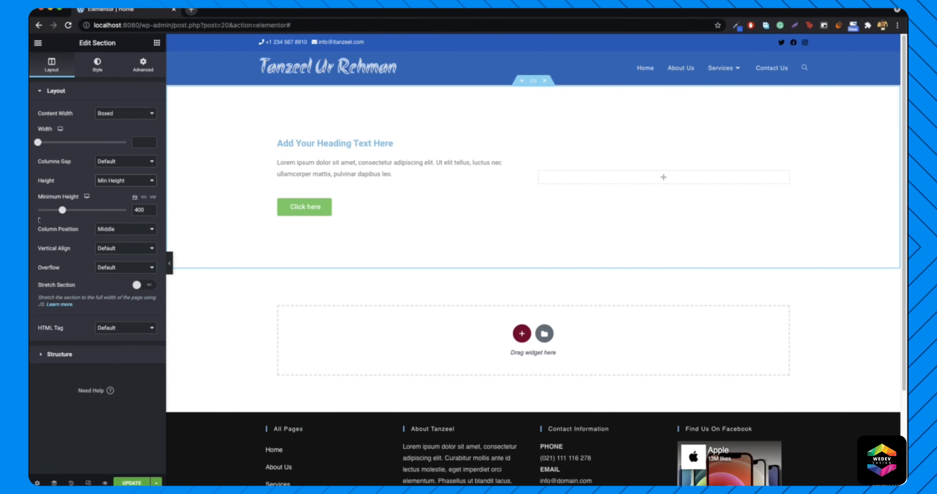
left_click_drag(65, 212, 75, 214)
left_click(76, 211)
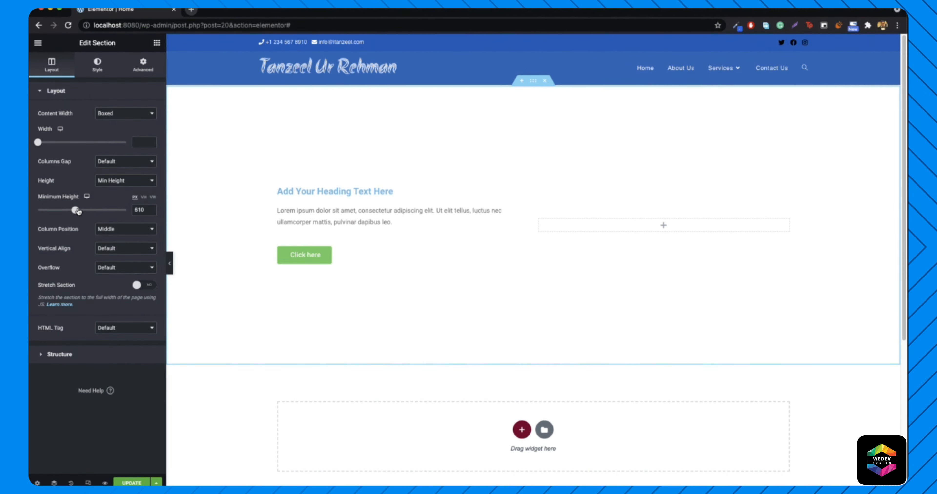
- Set the section's Classic background to #263592 blue, then select the reference's four service cards
left_click(97, 65)
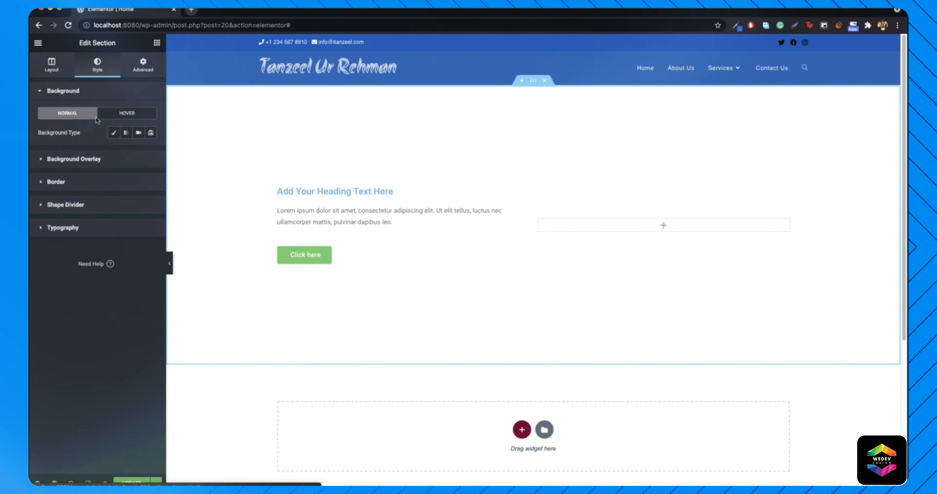
left_click(114, 133)
left_click(151, 152)
left_click(98, 261)
left_click(115, 269)
left_click(122, 219)
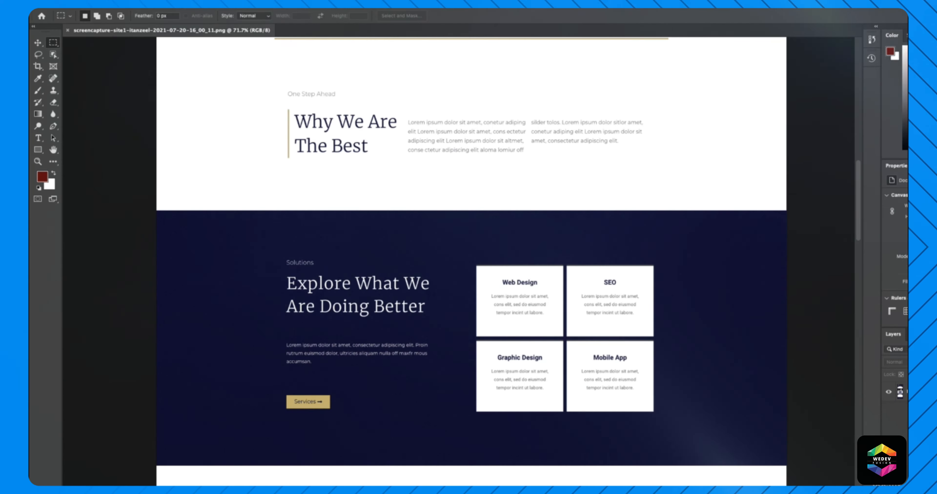
left_click_drag(453, 253, 693, 426)
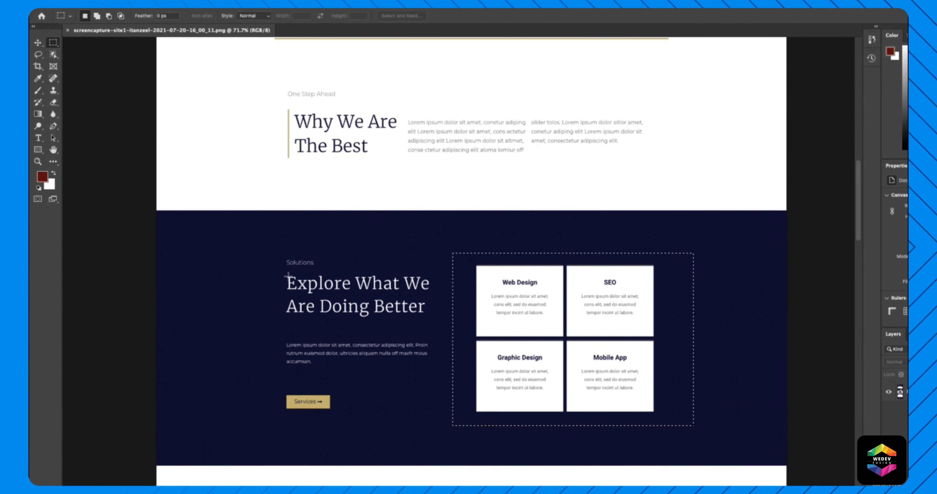
- Marquee-select the reference heading, paragraph and four-card grid to read their W/H sizes
left_click_drag(390, 317, 429, 325)
left_click_drag(277, 337, 432, 368)
left_click(352, 381)
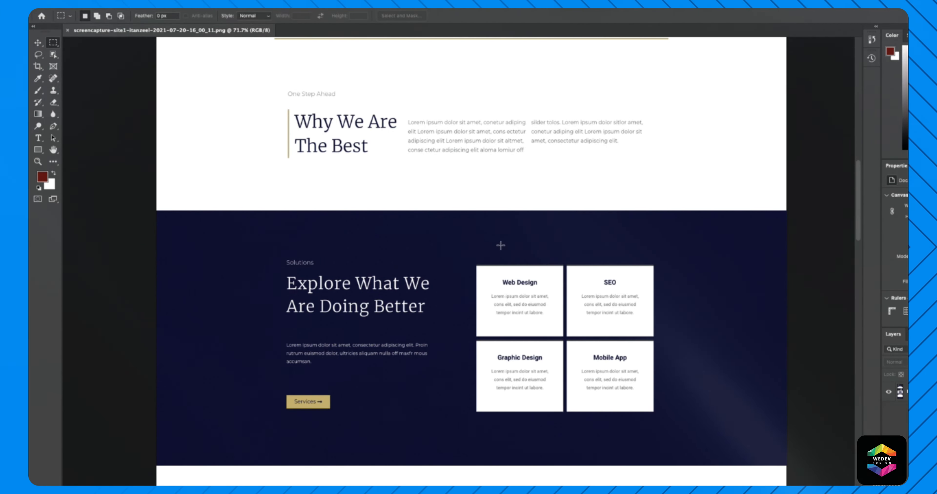
left_click_drag(456, 250, 684, 428)
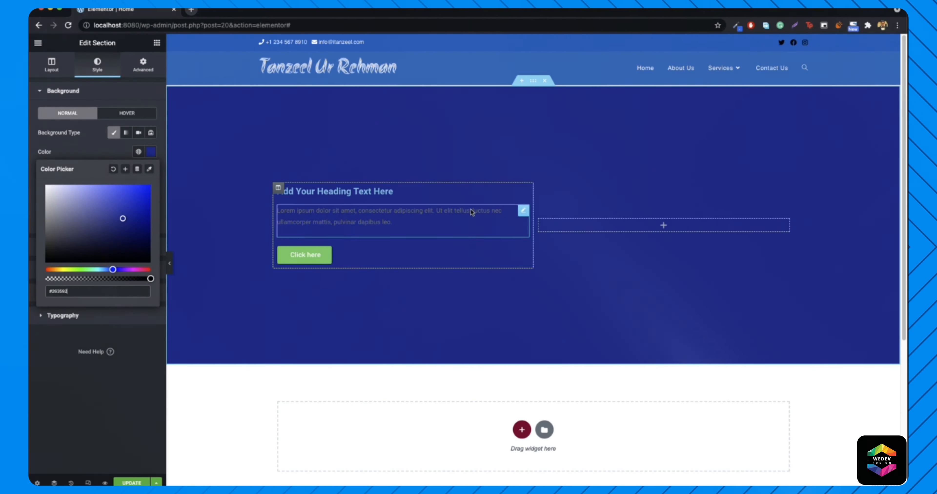
- Drop an inner section into the right column and place a Heading in its first column
left_click(156, 43)
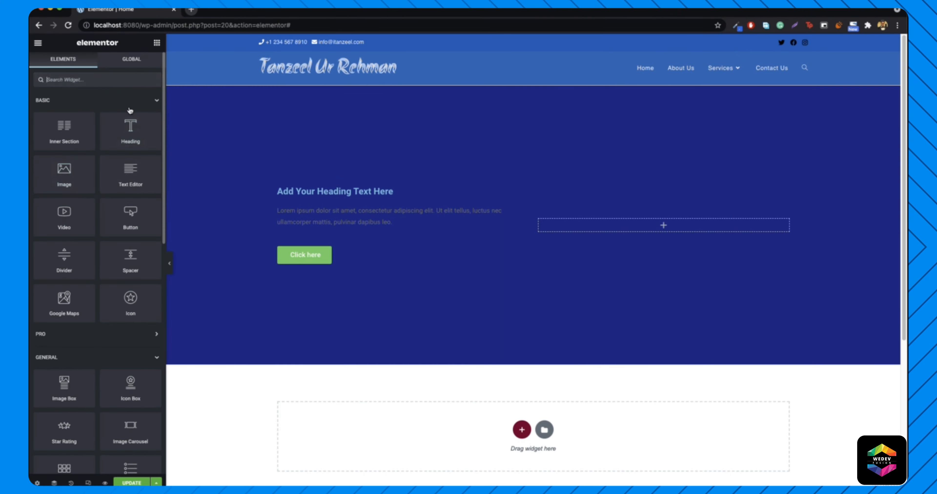
left_click_drag(64, 132, 684, 225)
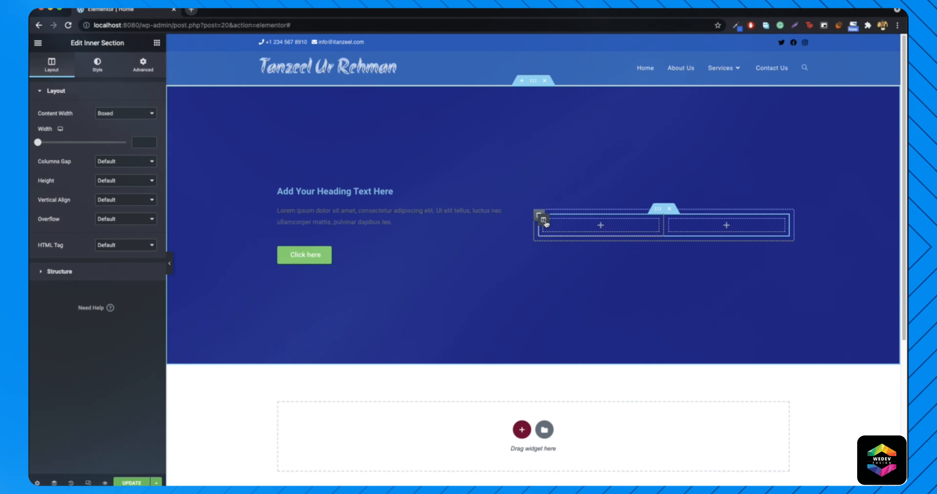
left_click(542, 219)
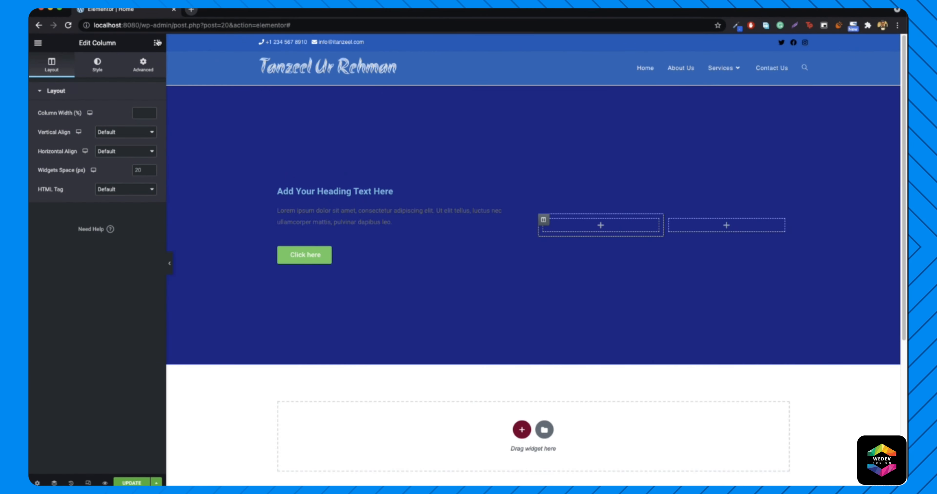
left_click(157, 43)
left_click_drag(130, 129, 610, 227)
- Title the heading 'Web Design', center it, and open its column's Edit Column settings
triple_click(81, 139)
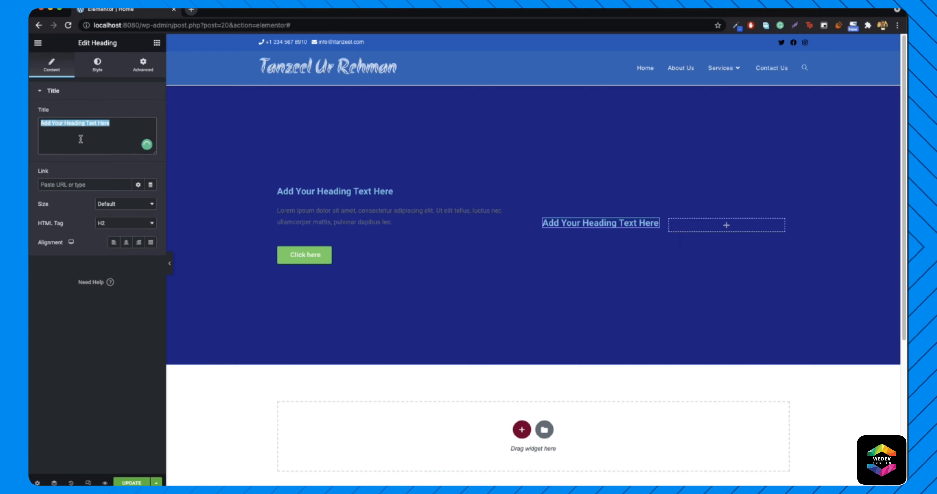
type("We")
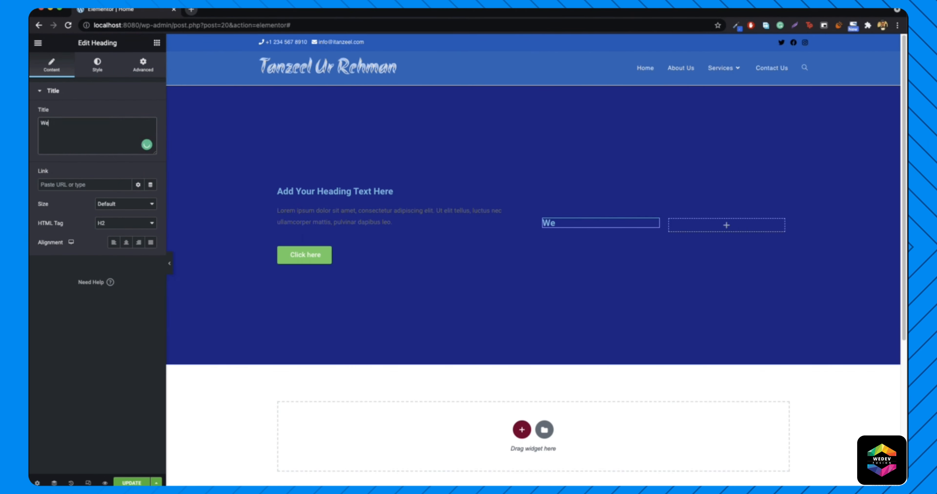
type("b Design")
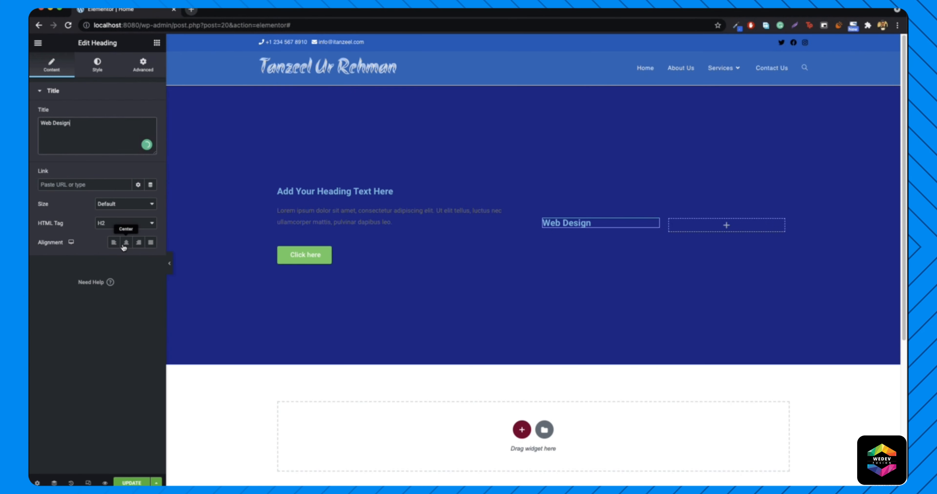
left_click(126, 243)
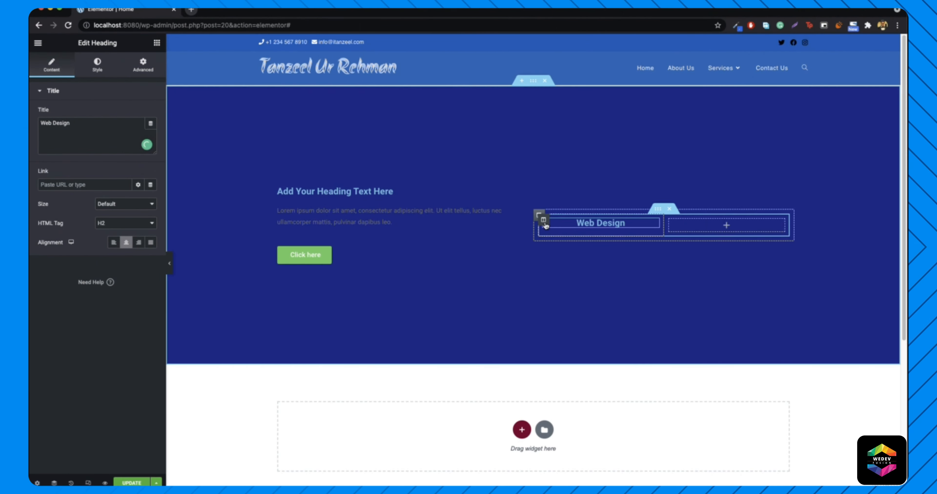
right_click(546, 221)
left_click(564, 229)
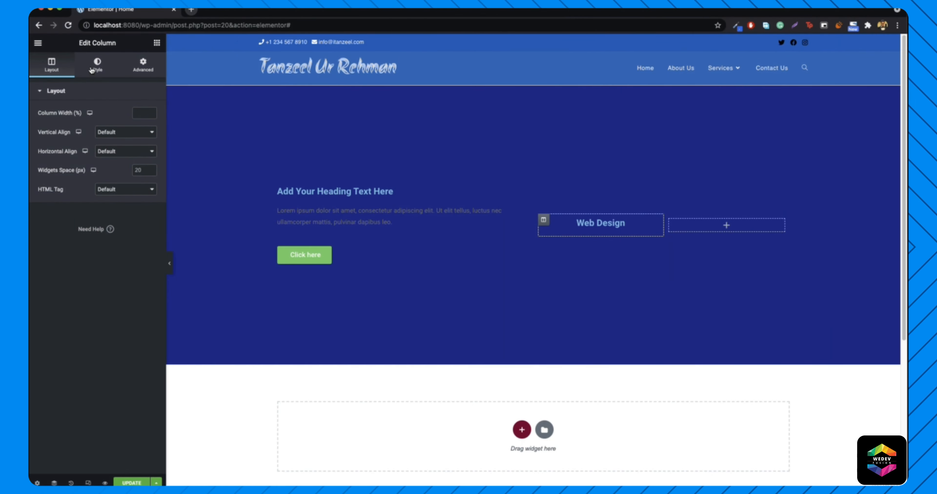
- Give the Web Design column a classic white (#FFFFFF) background
right_click(544, 222)
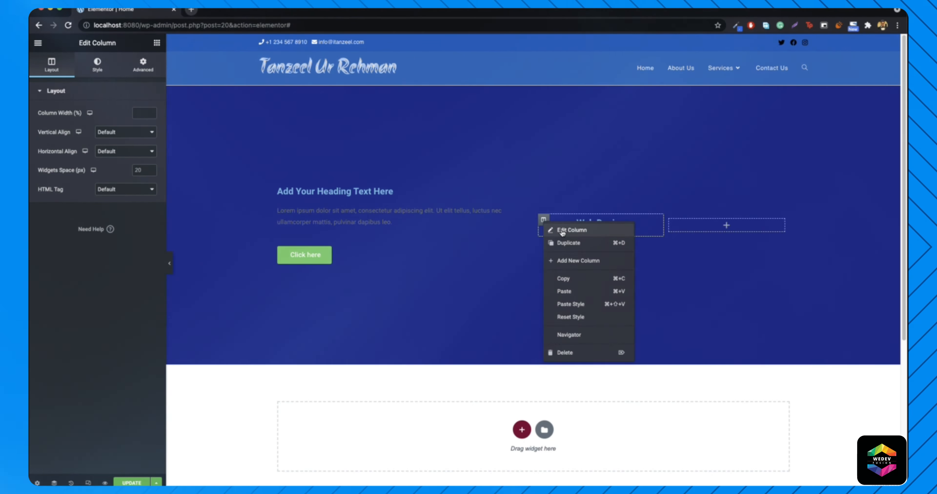
left_click(553, 230)
left_click(94, 61)
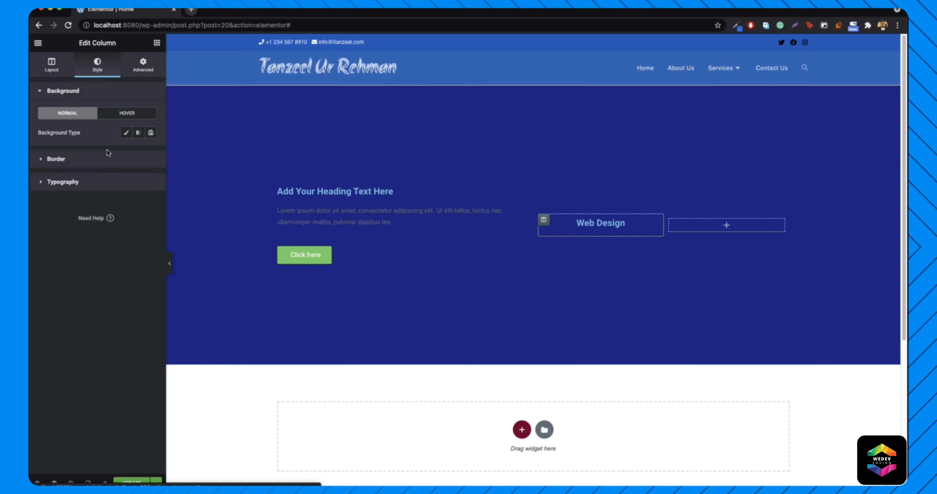
left_click(126, 133)
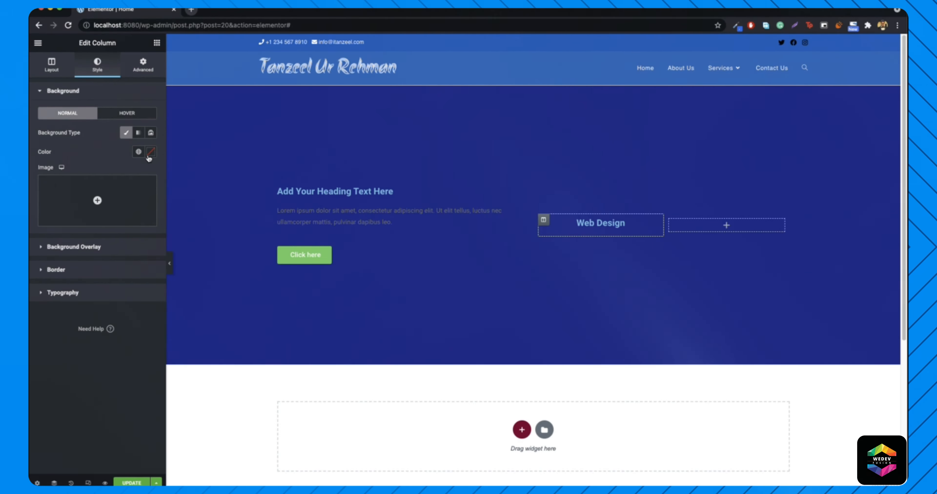
left_click(150, 156)
left_click_drag(86, 219, 34, 184)
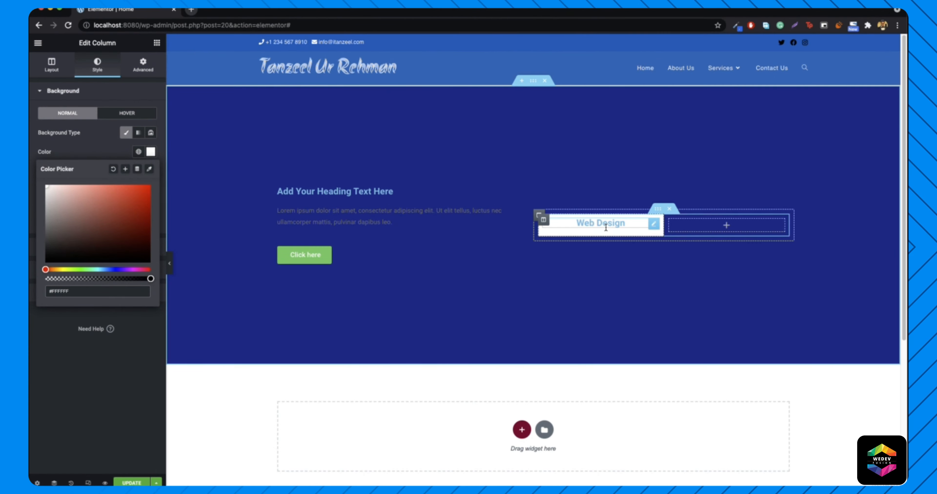
- Set the Web Design heading's text colour to black (#000000)
right_click(609, 225)
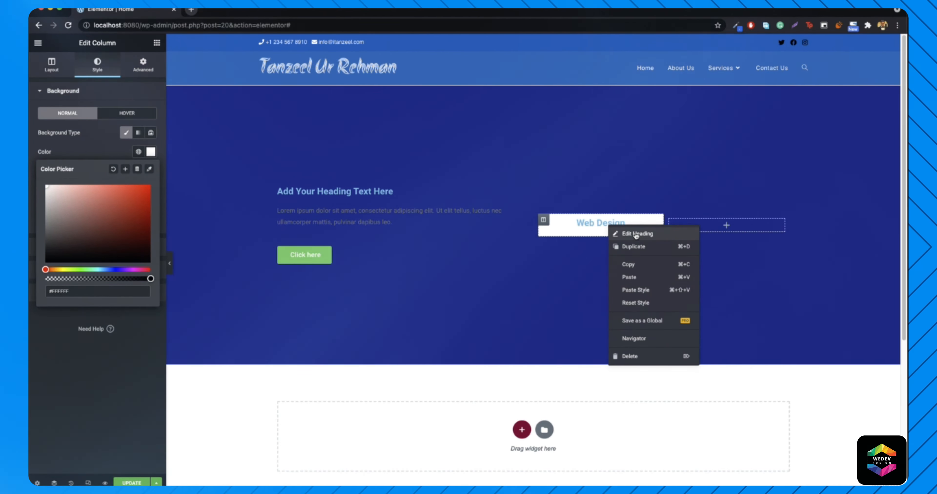
left_click(635, 235)
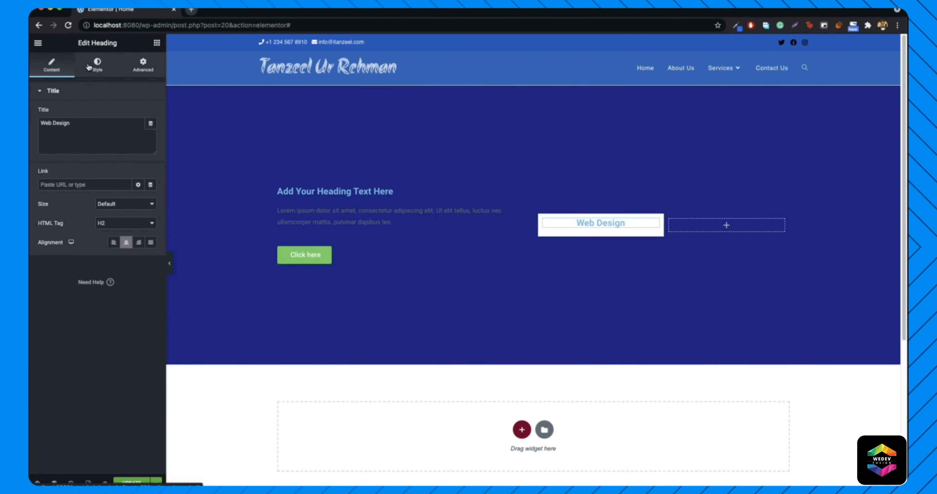
left_click(97, 65)
left_click(151, 114)
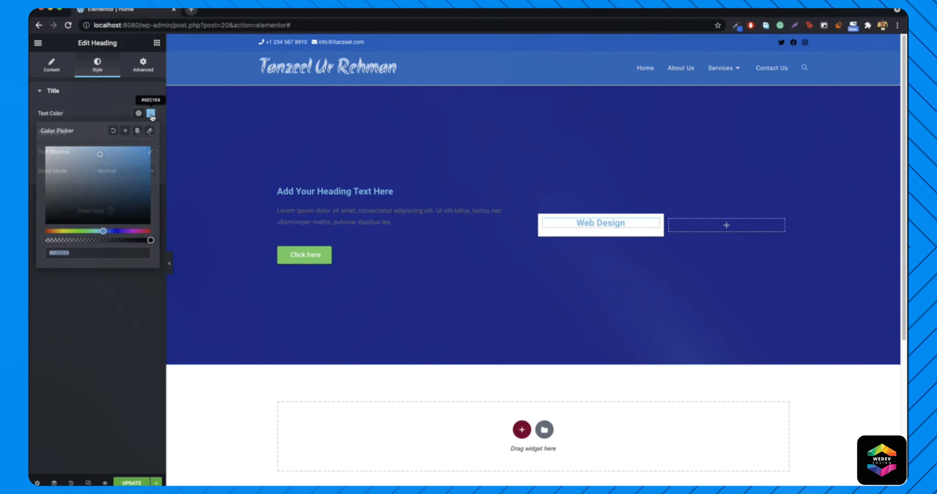
left_click(46, 222)
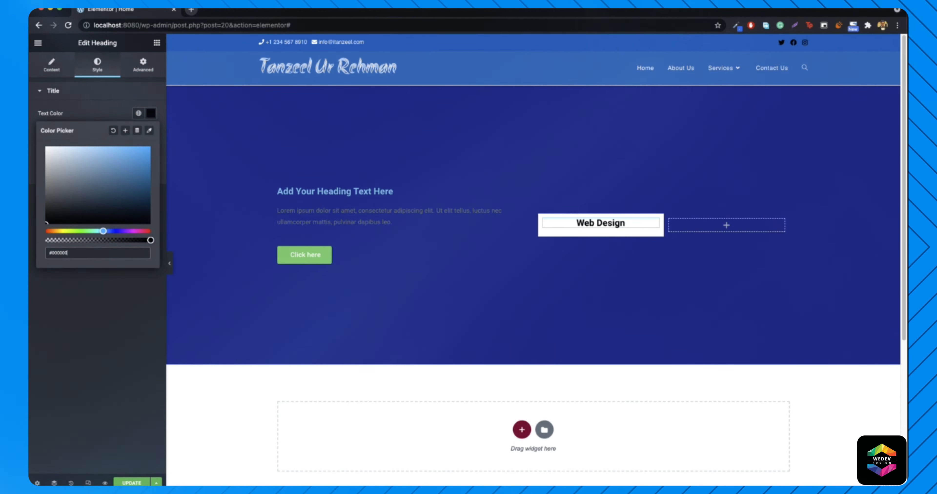
- Add a Text Editor widget with Lorem Ipsum below the Web Design heading
left_click(157, 42)
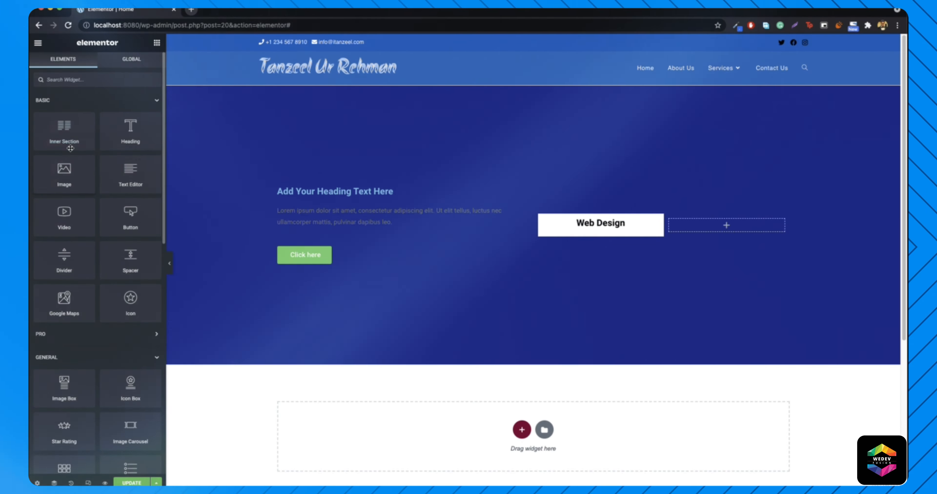
left_click_drag(130, 173, 589, 228)
double_click(52, 185)
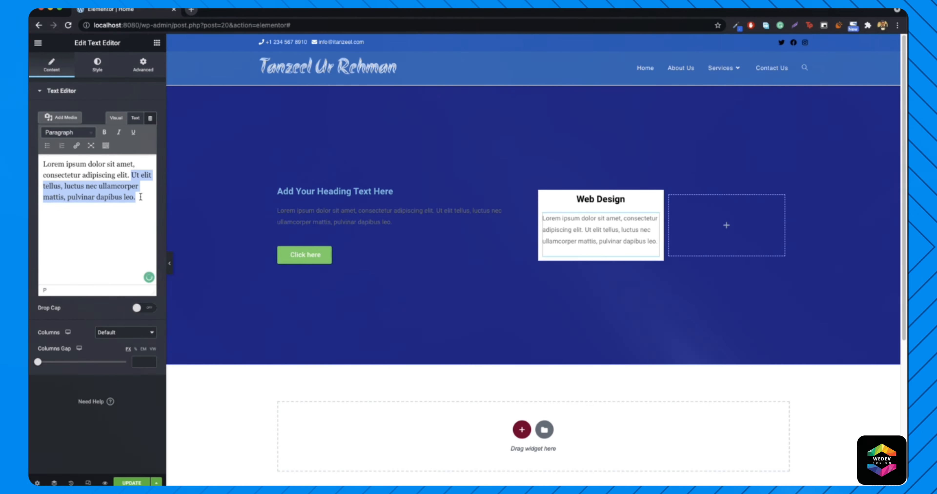
- Cut the card text to one sentence, centered and coloured near-black
key("BackSpace")
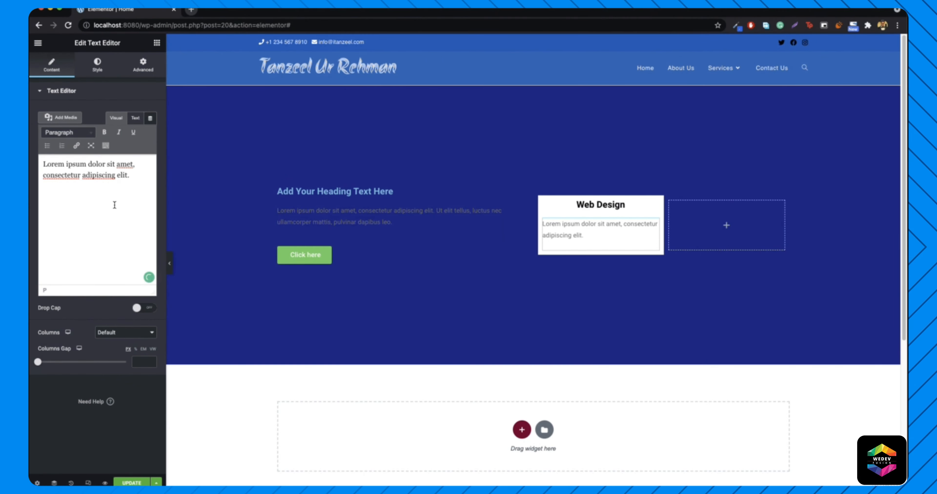
left_click(97, 65)
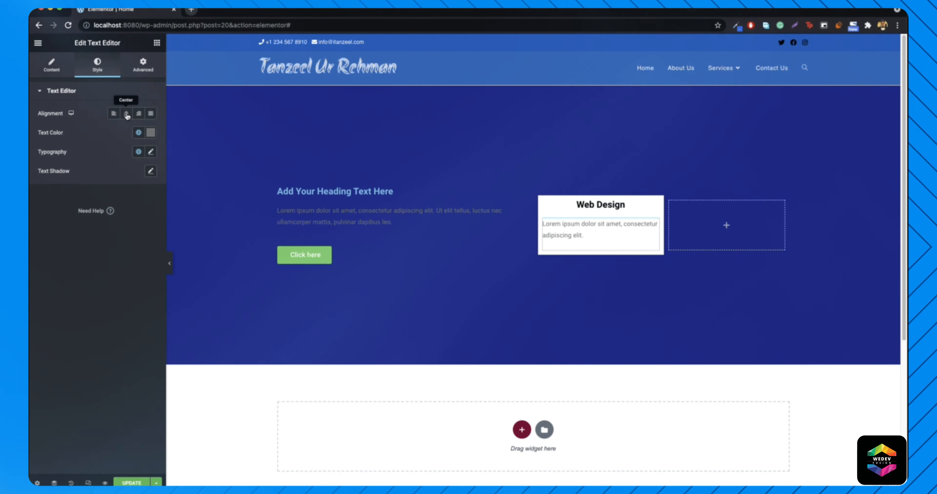
left_click(126, 114)
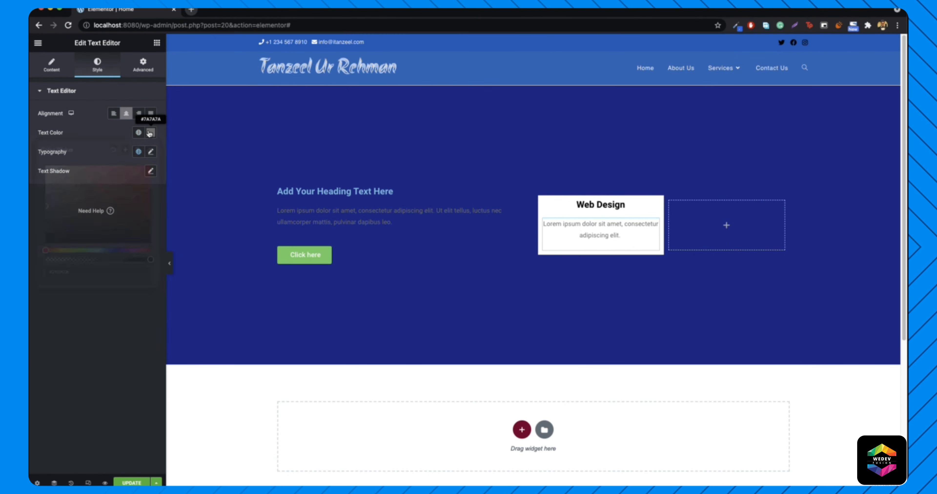
left_click(150, 133)
left_click_drag(73, 218, 32, 243)
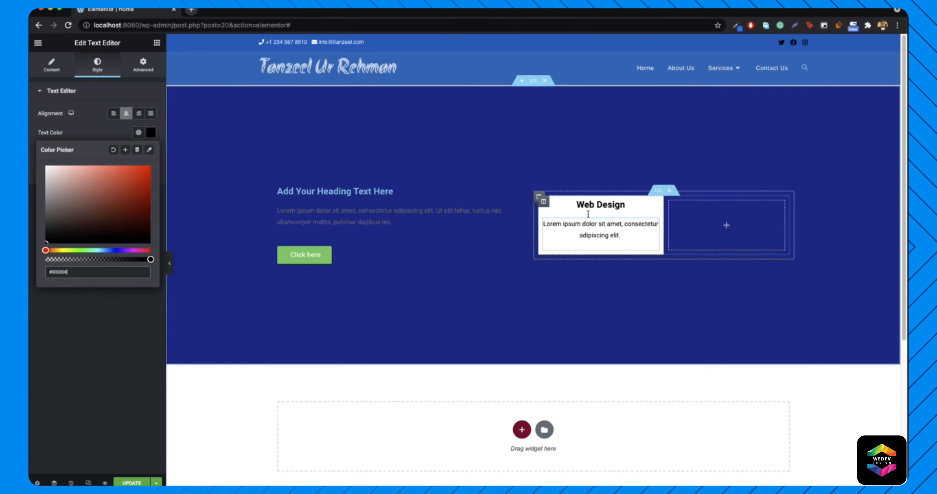
- Duplicate the Web Design column and delete the empty third column
right_click(547, 205)
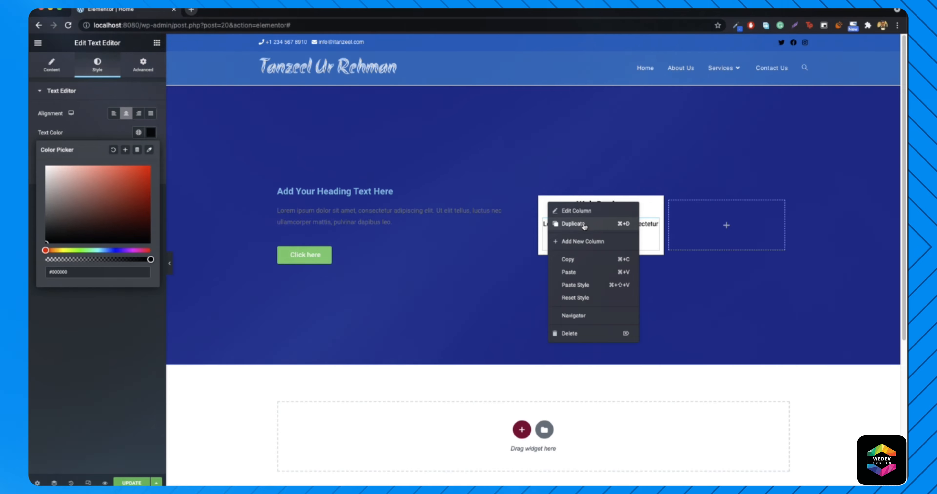
left_click(585, 223)
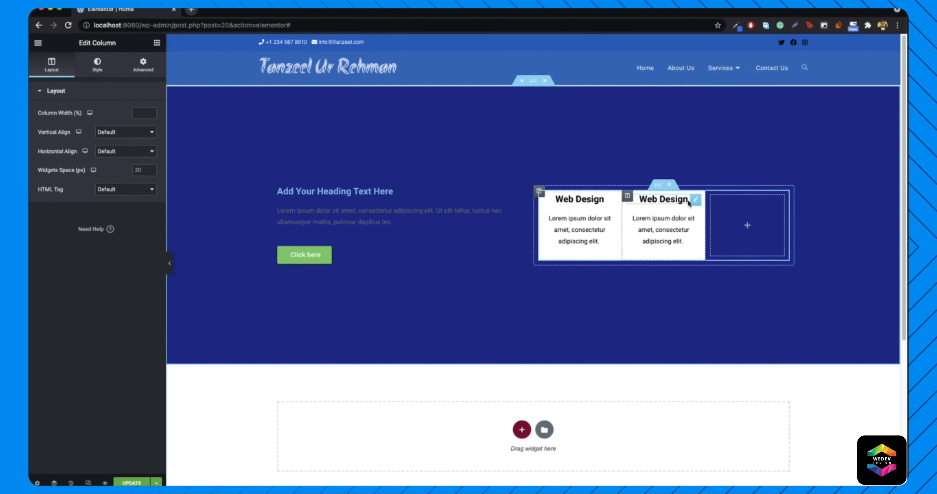
right_click(711, 197)
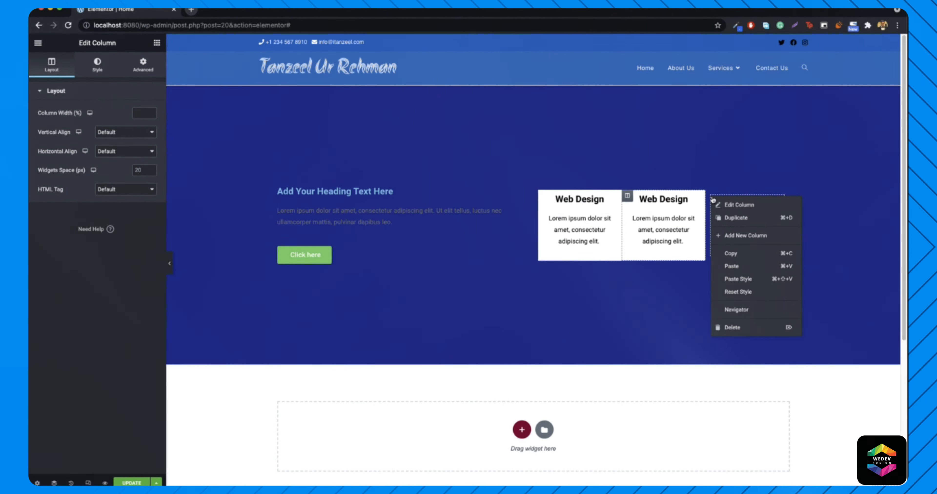
left_click(747, 327)
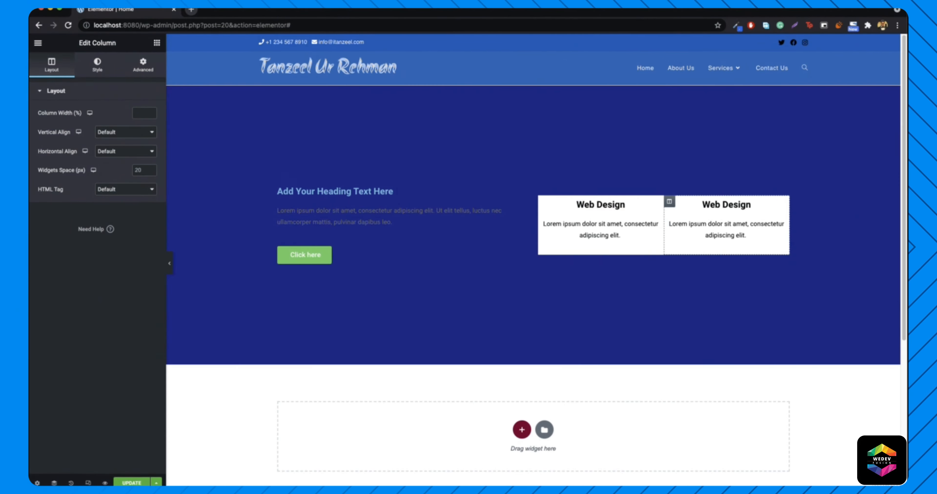
key("super+Tab")
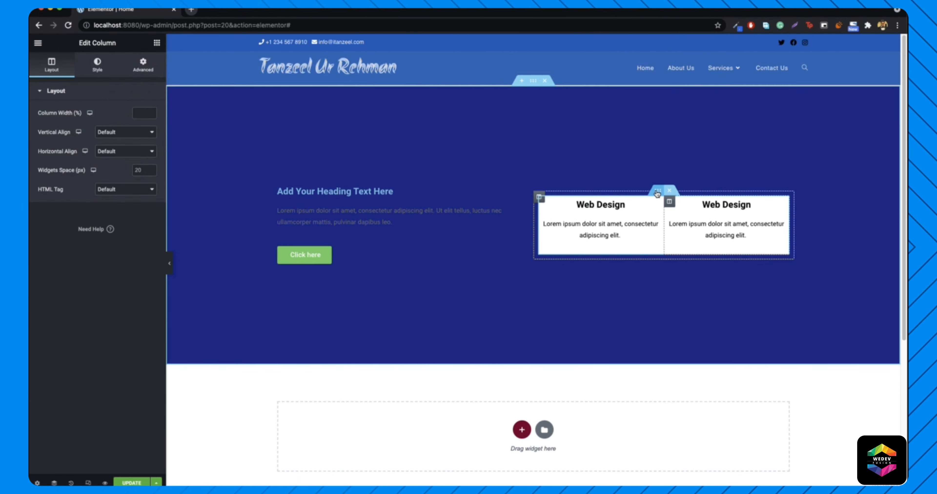
- Duplicate the card row and retitle the lower cards 'Graphic Design' and 'Mobile App'
right_click(657, 192)
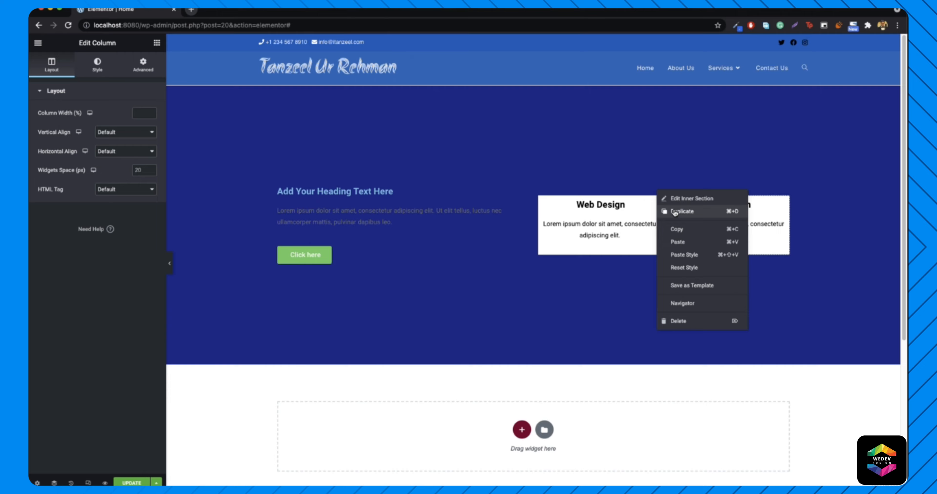
left_click(674, 212)
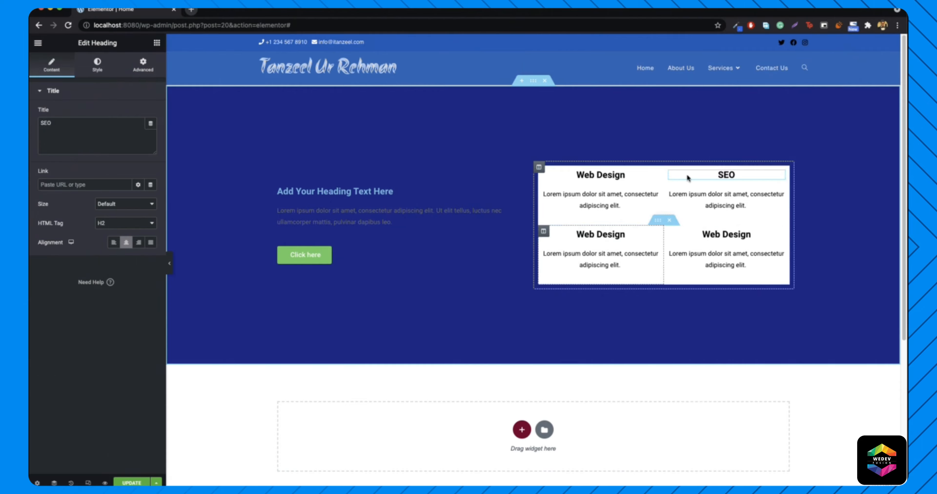
left_click(600, 234)
key("ctrl+a")
type("Graphic Des")
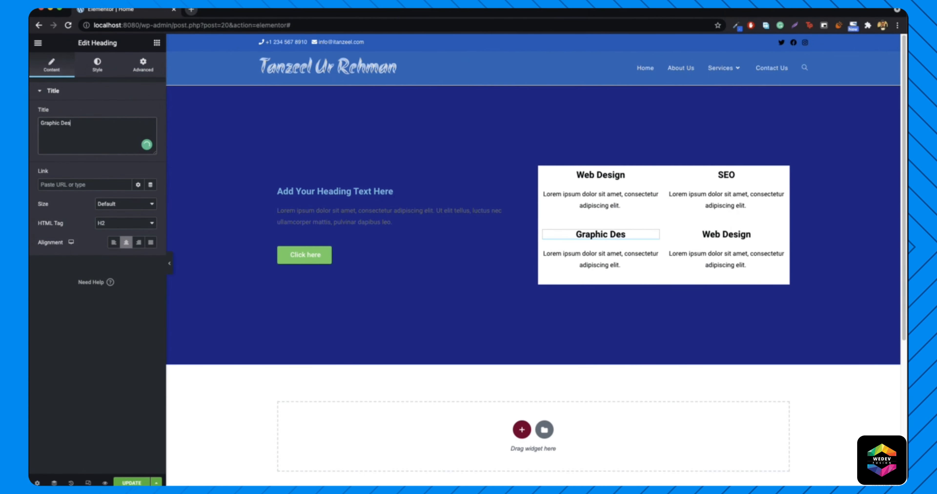
type("ign")
left_click(755, 235)
triple_click(58, 123)
type("Mobile App")
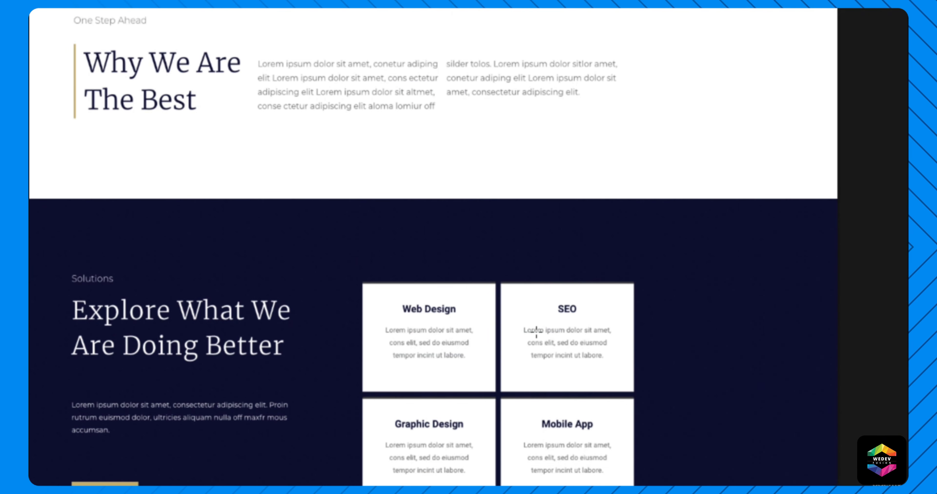
- Measure the Web Design card and the roughly 7 px gap between the top cards
left_click_drag(362, 285, 496, 392)
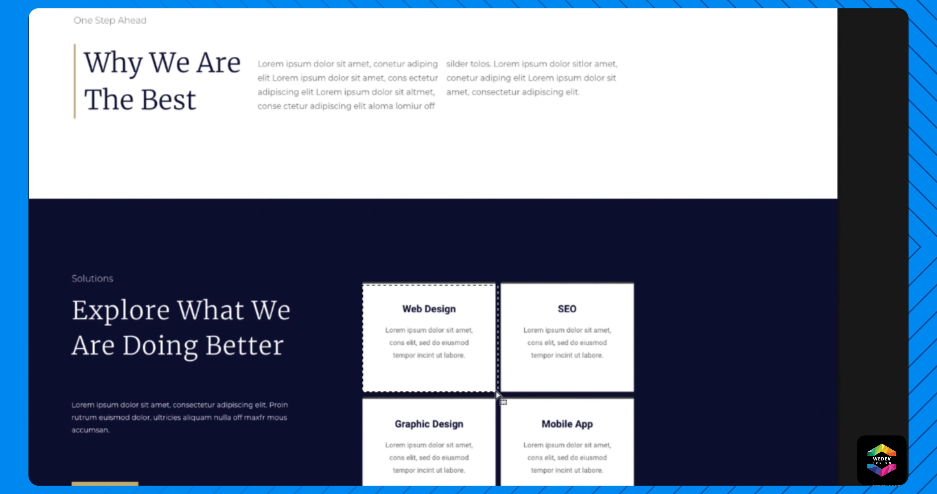
left_click(399, 370)
left_click_drag(493, 274, 501, 393)
left_click(730, 268)
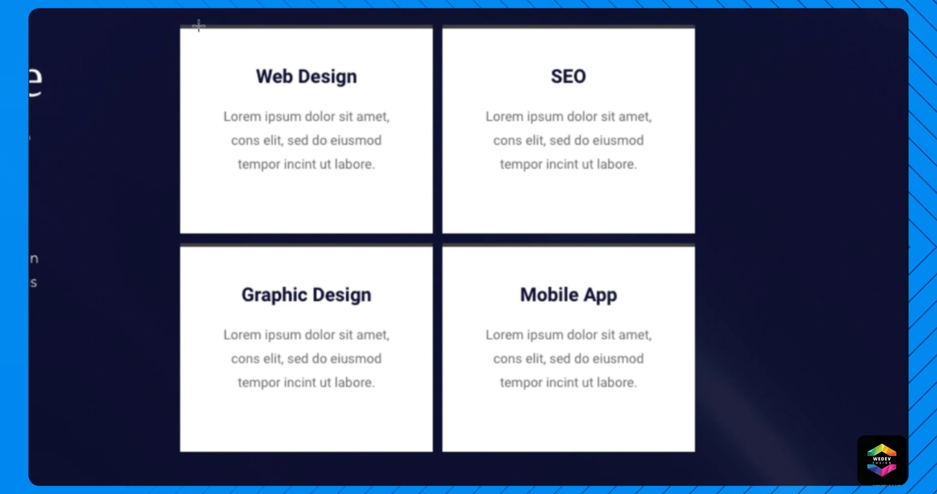
left_click_drag(183, 30, 436, 241)
left_click(151, 74)
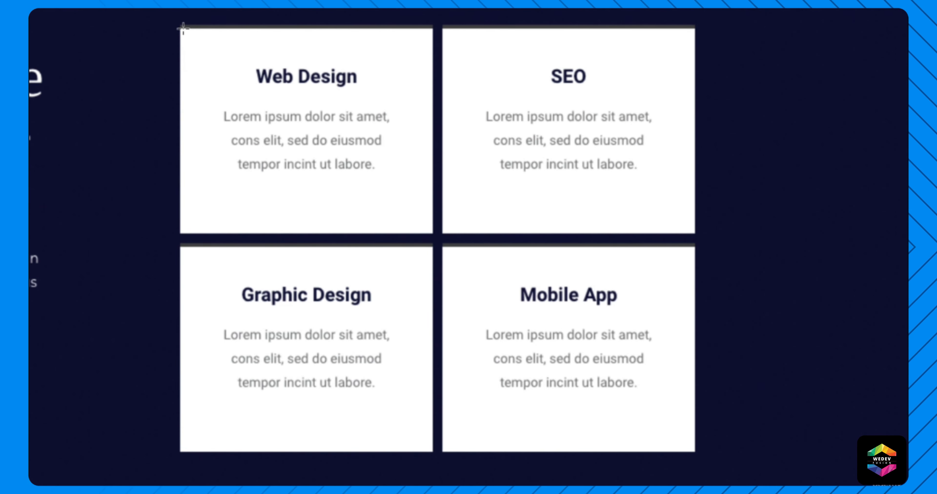
left_click_drag(423, 237, 425, 236)
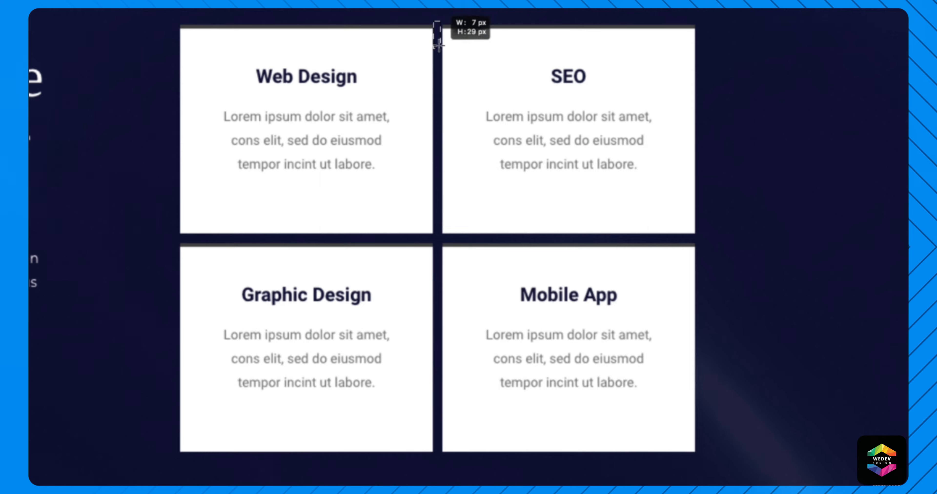
left_click_drag(441, 172, 444, 247)
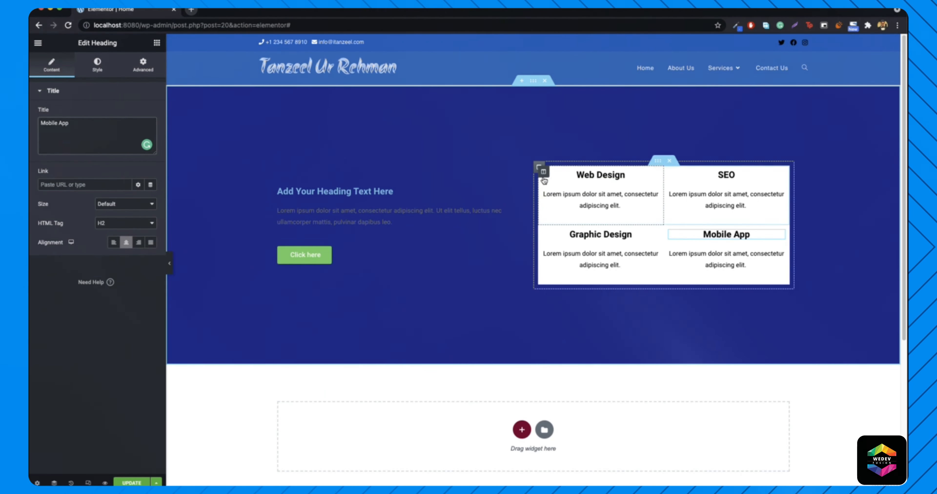
- Unlink the Web Design column's margins and set its right margin to 5 px
right_click(544, 173)
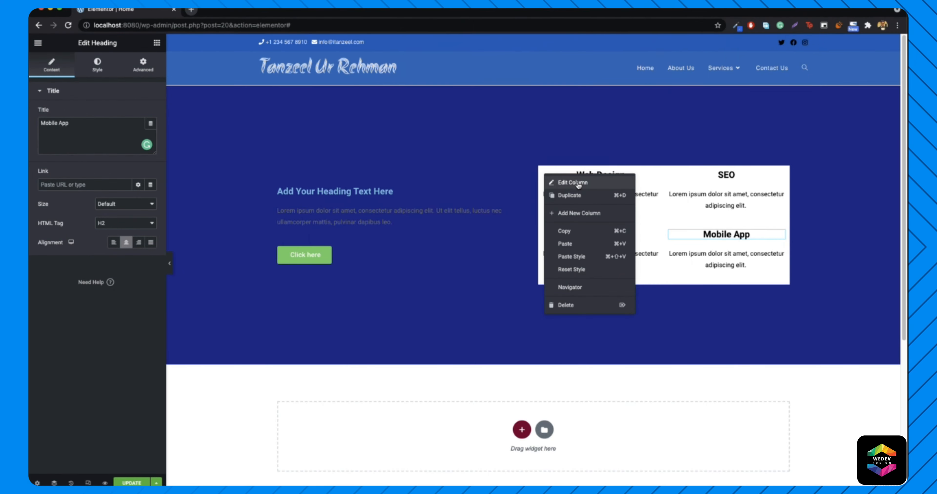
left_click(565, 176)
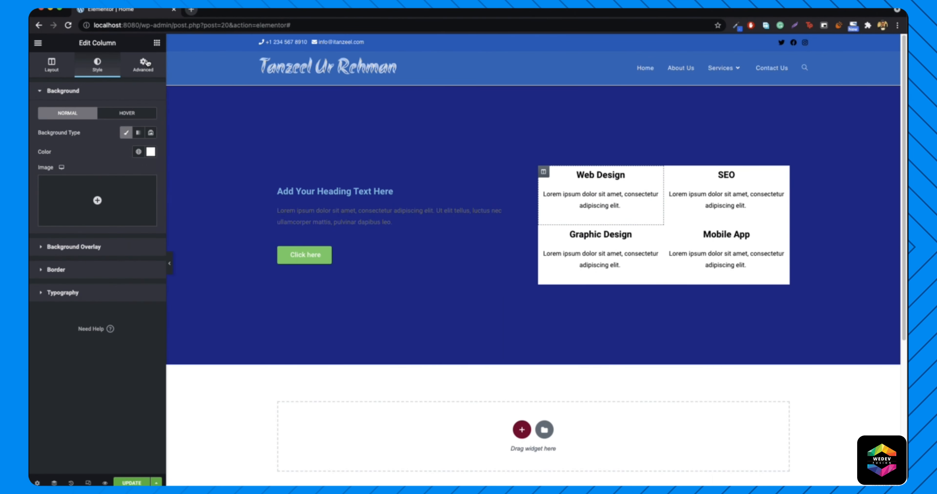
left_click(144, 65)
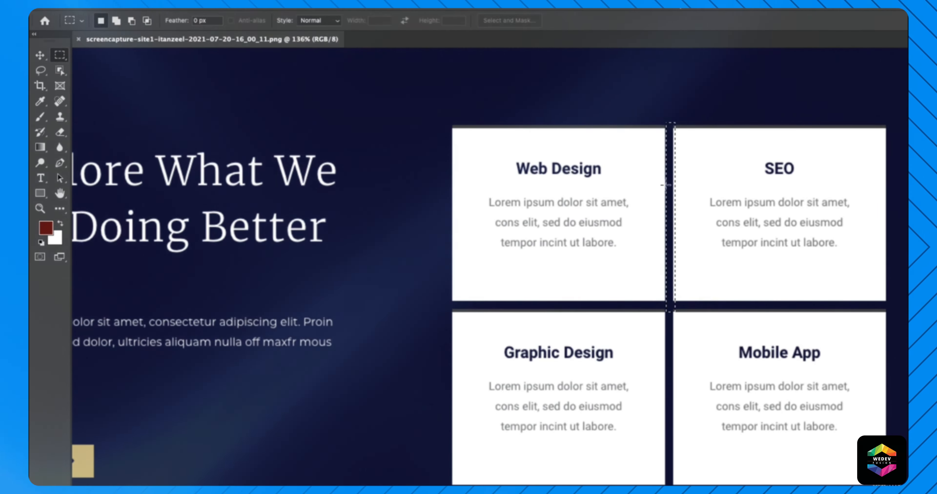
left_click_drag(674, 310, 667, 124)
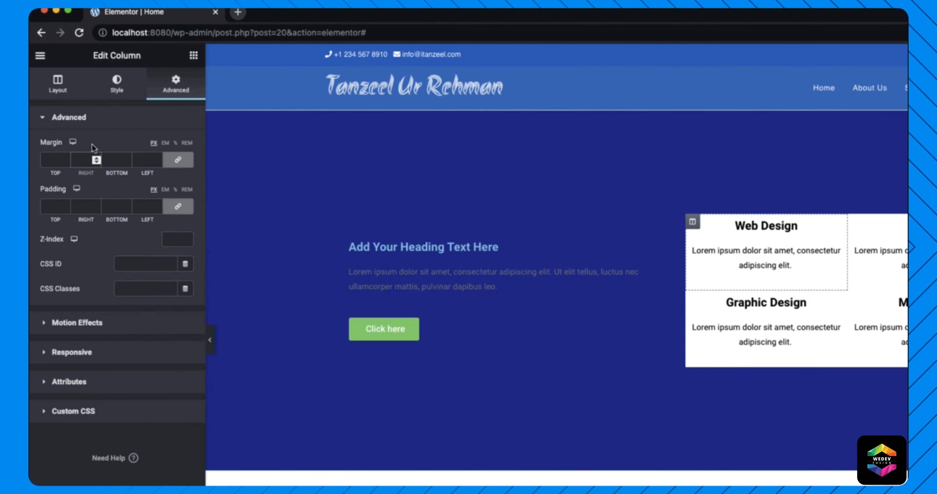
left_click(82, 160)
type("6")
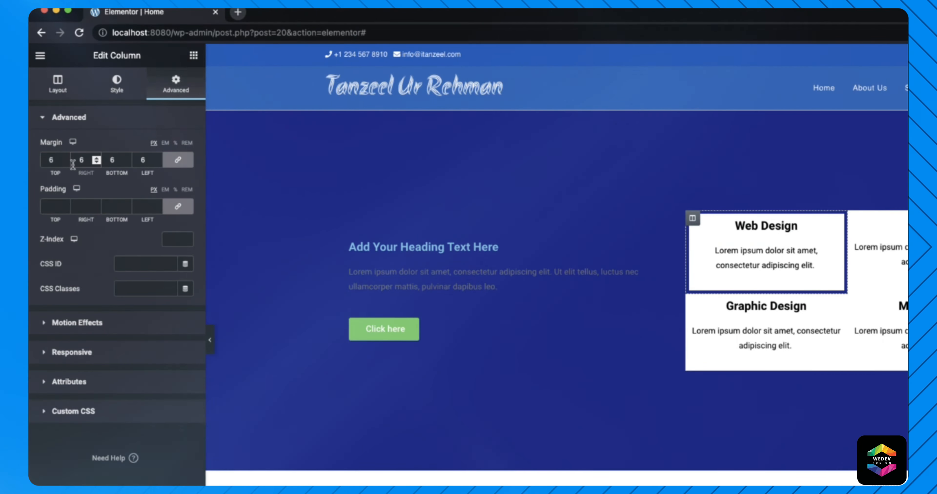
key("BackSpace")
type("0")
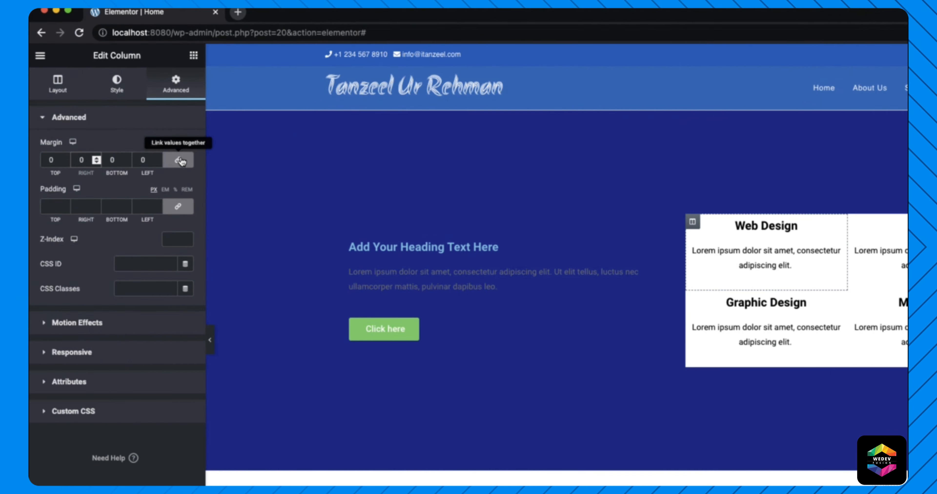
left_click(178, 159)
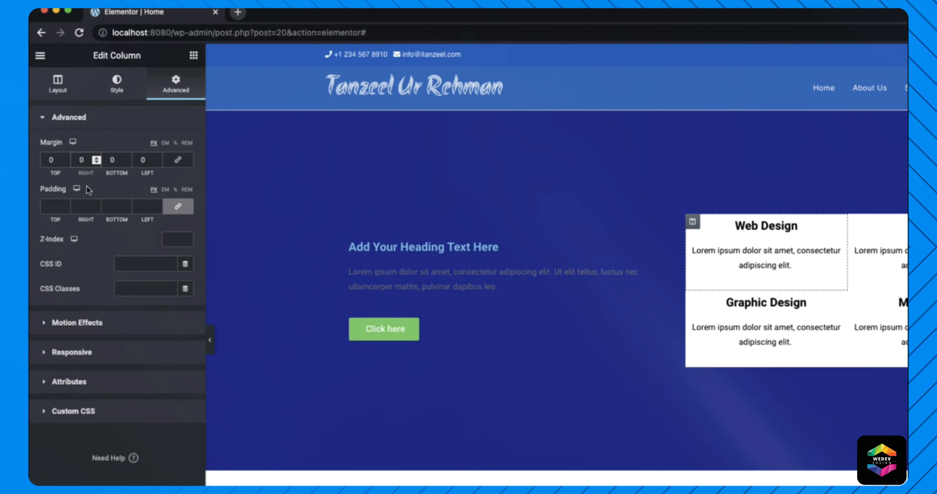
type("1")
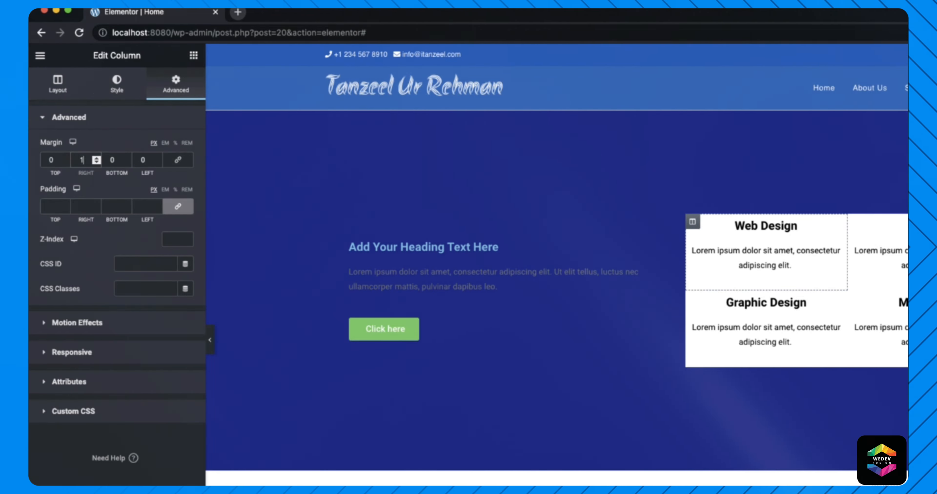
key("Down")
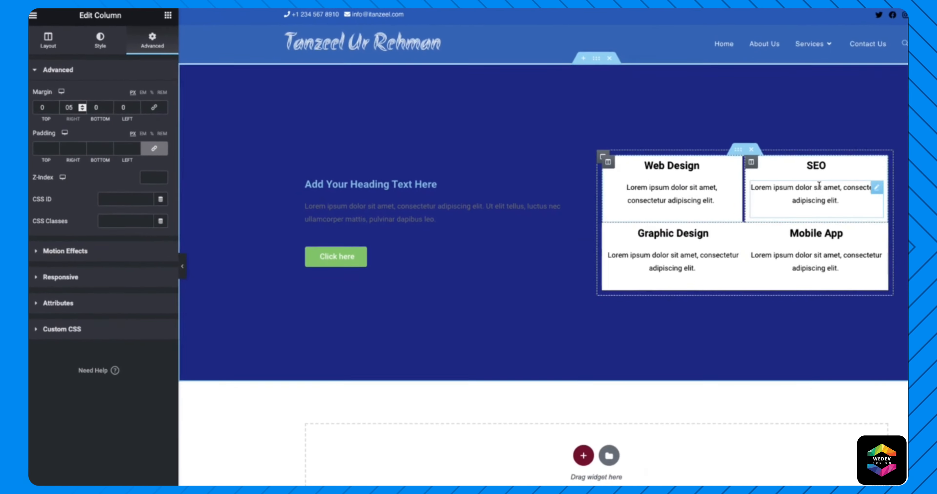
- Copy the Web Design column and paste its style onto SEO, Graphic Design and Mobile App
right_click(607, 164)
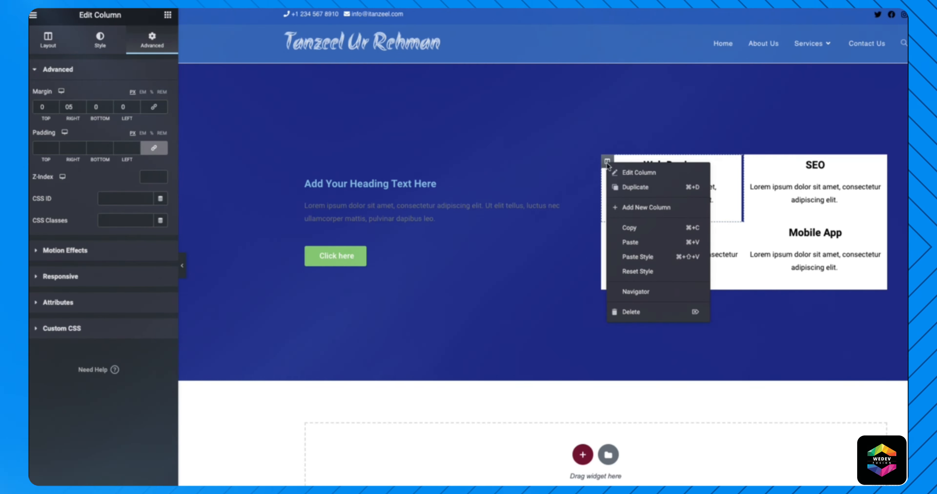
left_click(644, 232)
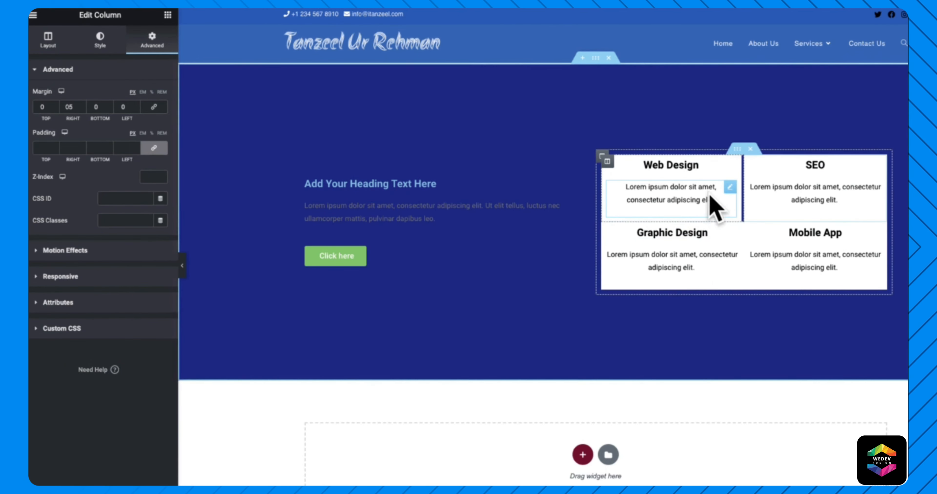
right_click(747, 165)
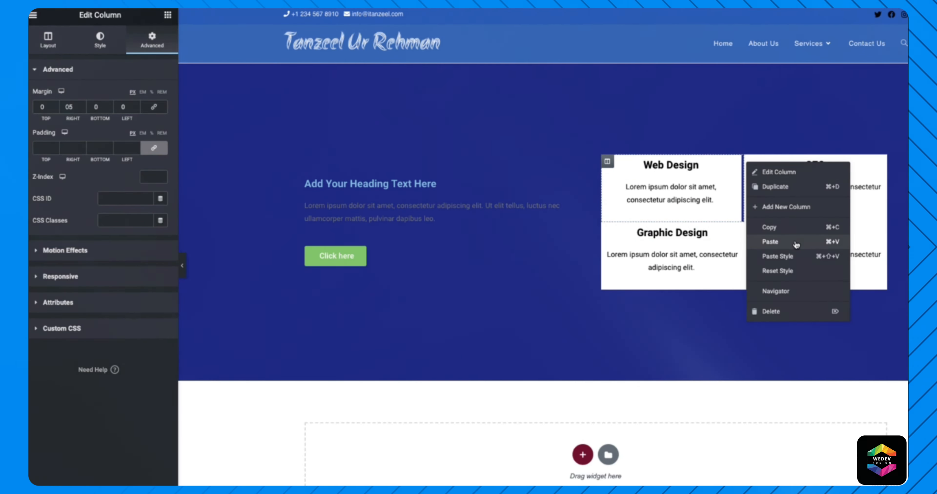
left_click(795, 257)
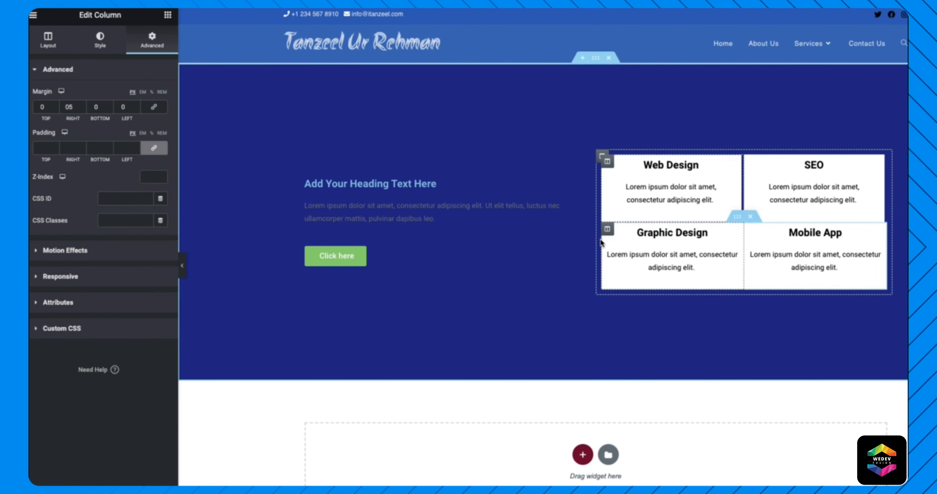
right_click(608, 233)
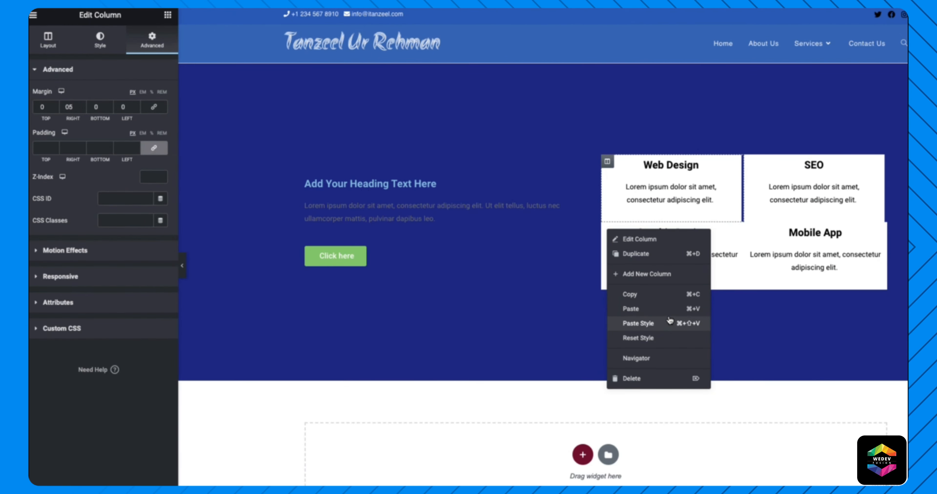
left_click(687, 325)
right_click(749, 232)
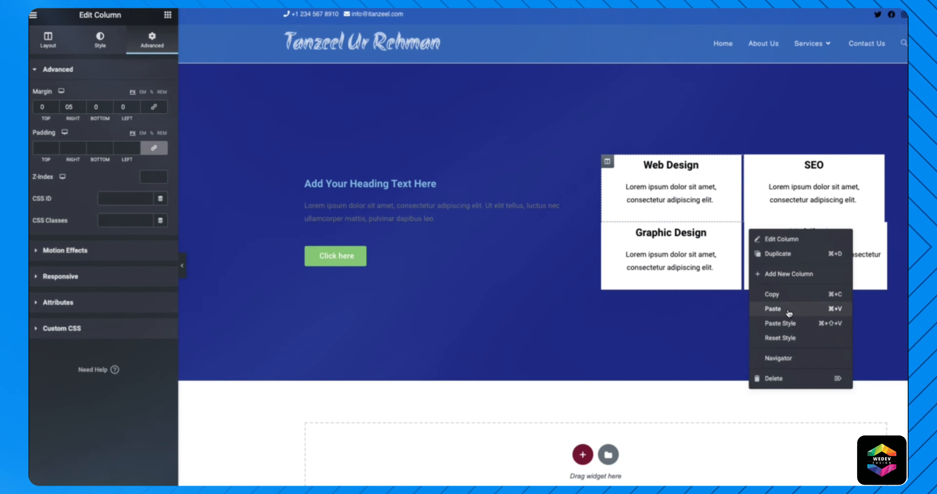
left_click(794, 324)
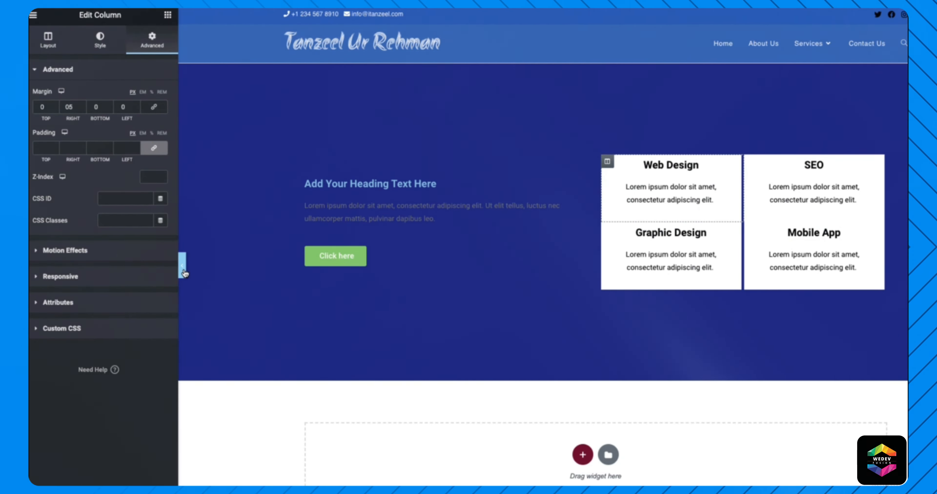
left_click(183, 267)
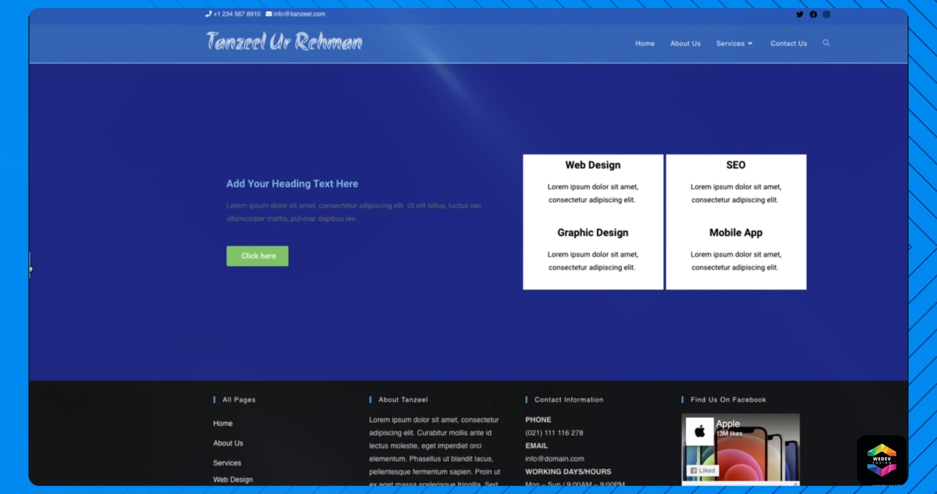
- Give the Graphic Design and Mobile App columns a 5 px top margin
left_click(30, 269)
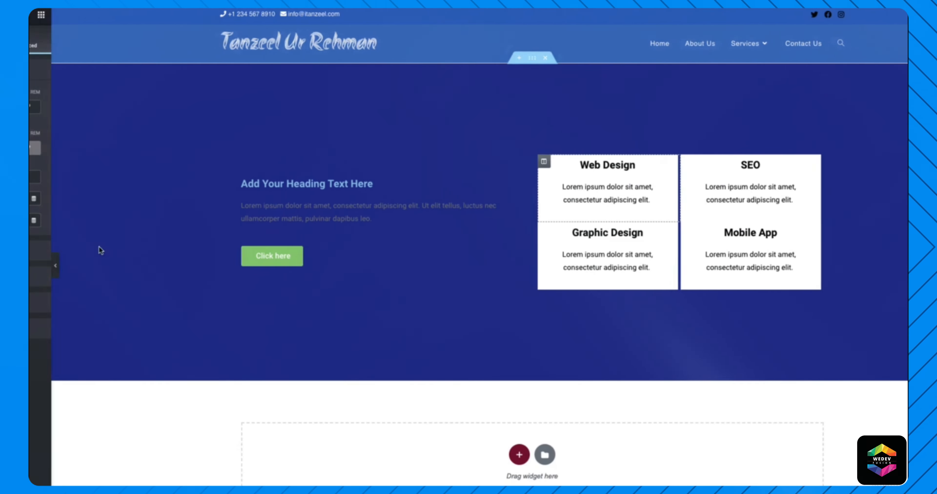
left_click(607, 230)
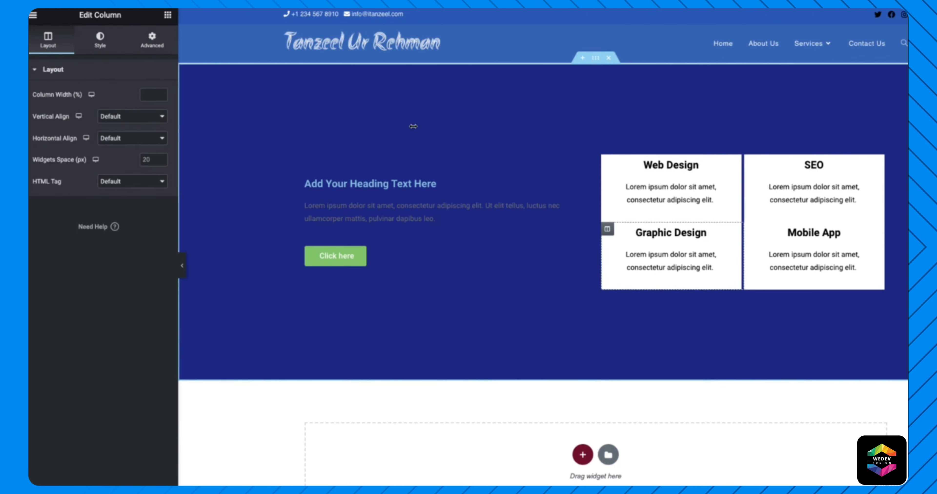
left_click(152, 40)
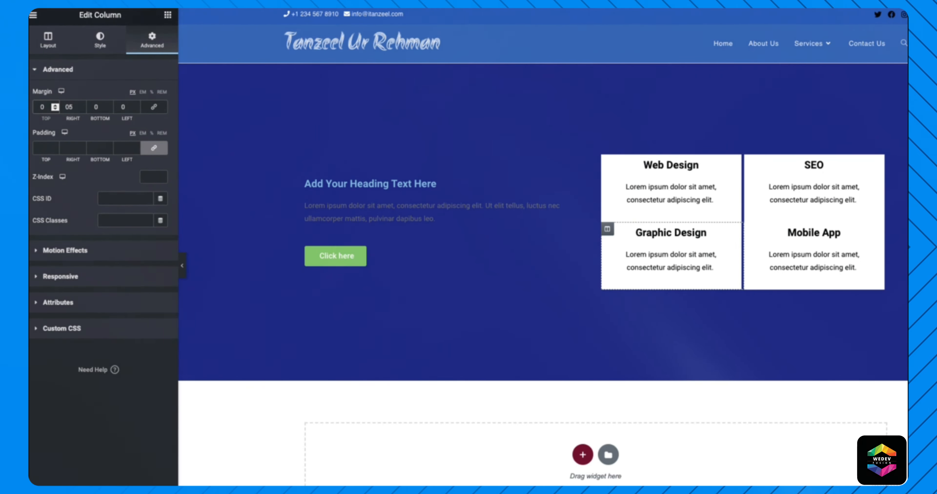
type("5")
key("Delete")
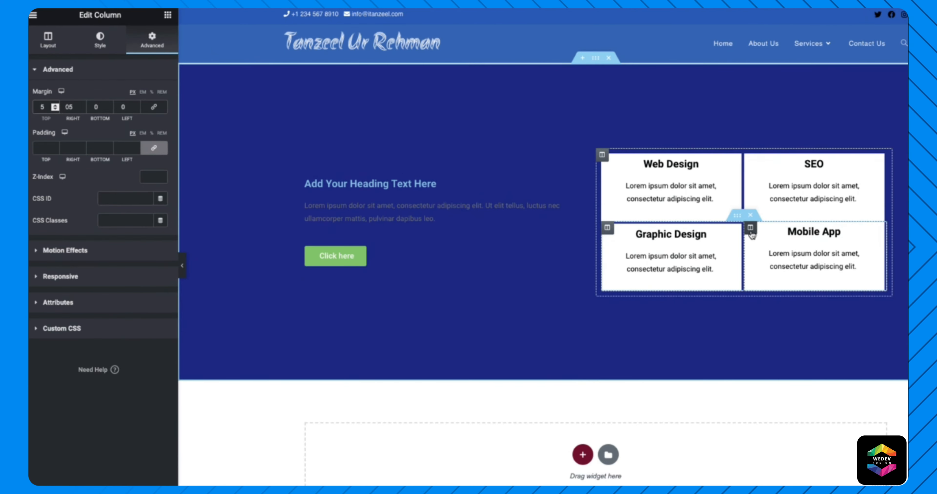
left_click(750, 228)
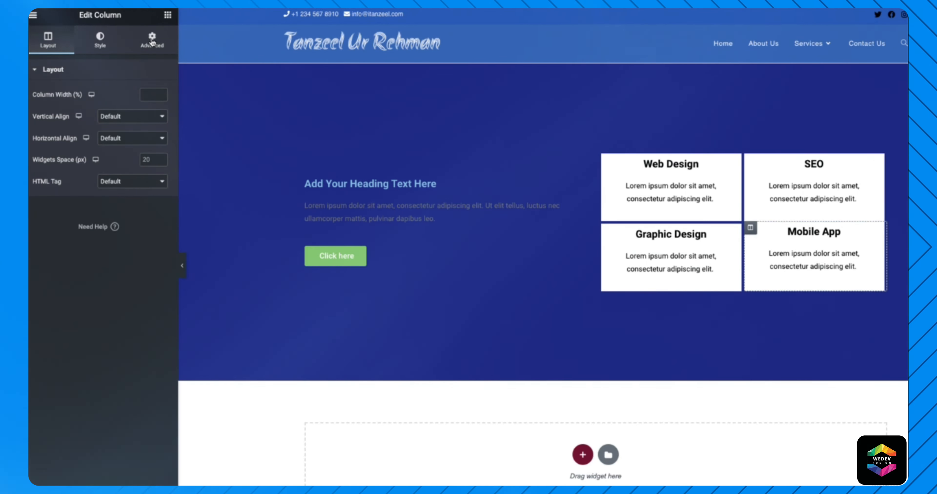
left_click(152, 39)
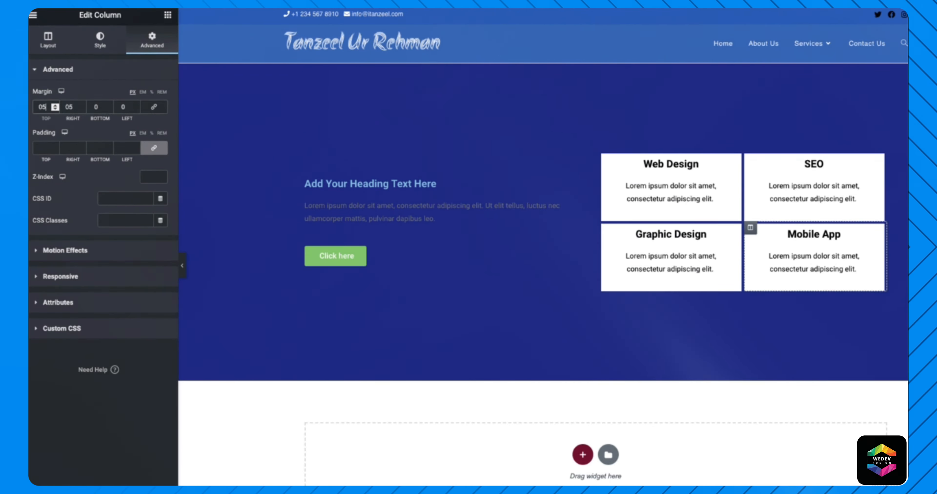
left_click(182, 265)
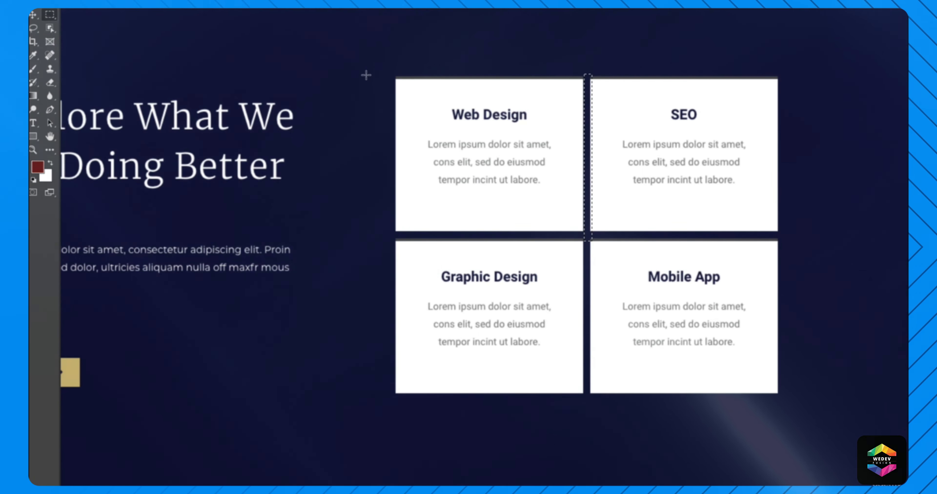
- Measure the mockup's card grid, the Web Design card, its gap and inner text spacing
left_click_drag(377, 61, 833, 458)
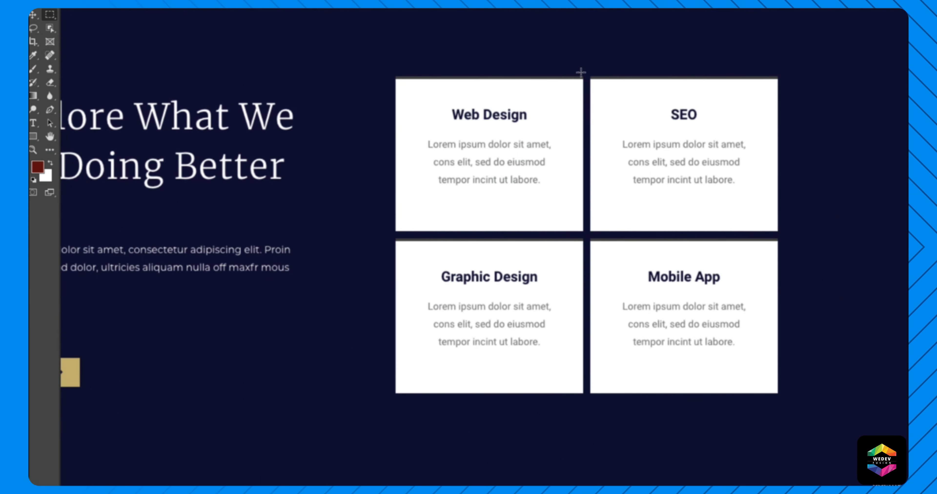
left_click_drag(581, 72, 589, 423)
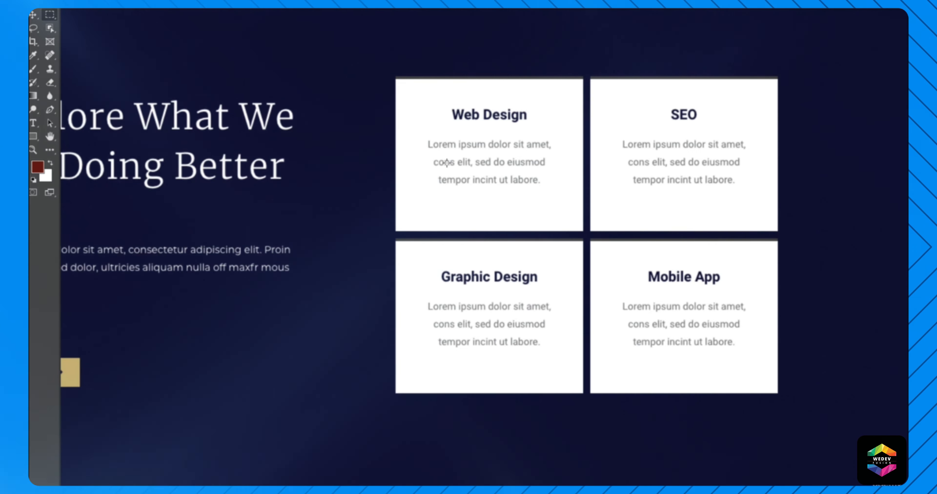
left_click_drag(395, 77, 570, 231)
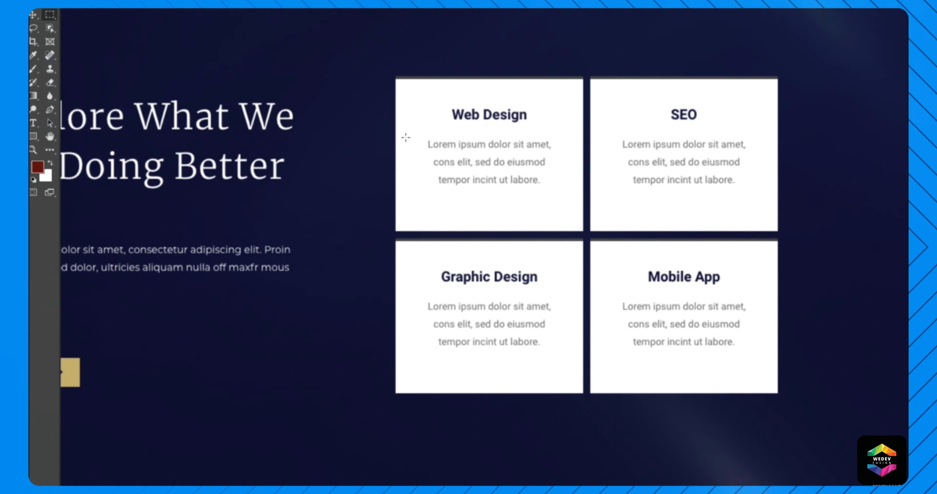
left_click_drag(405, 137, 428, 162)
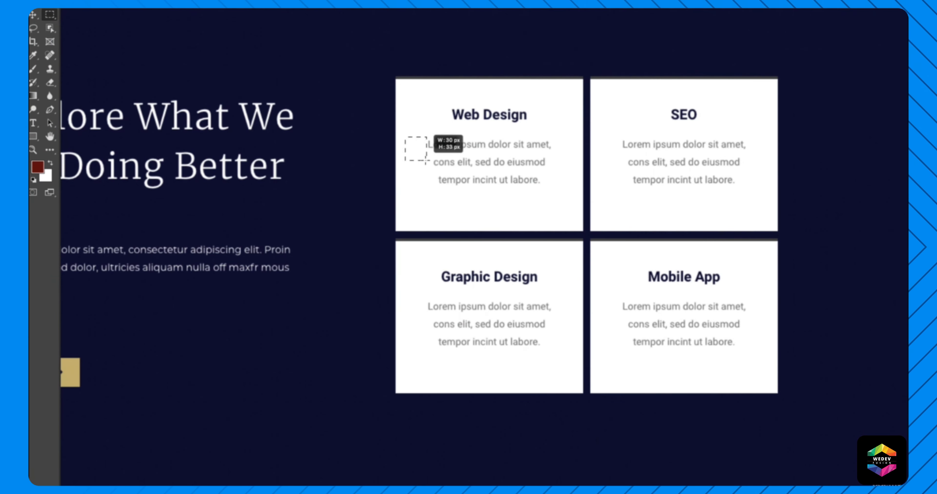
left_click_drag(438, 192, 545, 223)
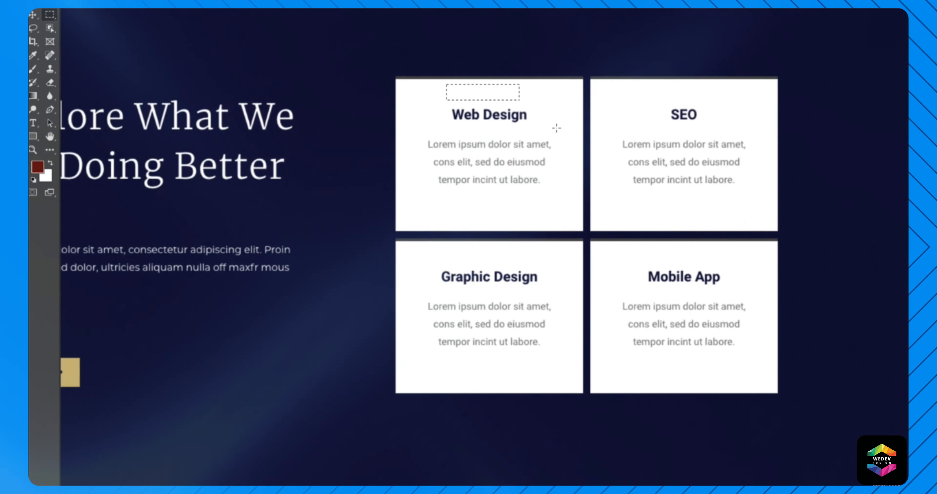
left_click_drag(557, 127, 580, 168)
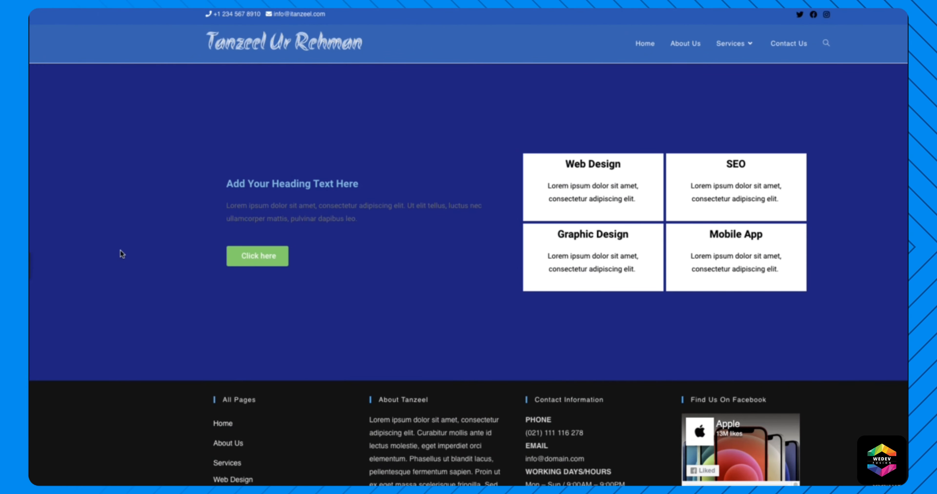
left_click(32, 268)
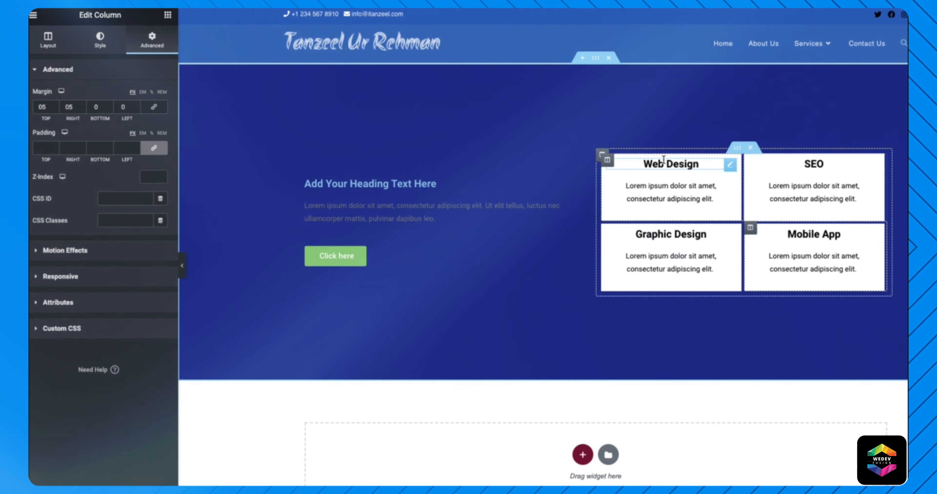
right_click(607, 160)
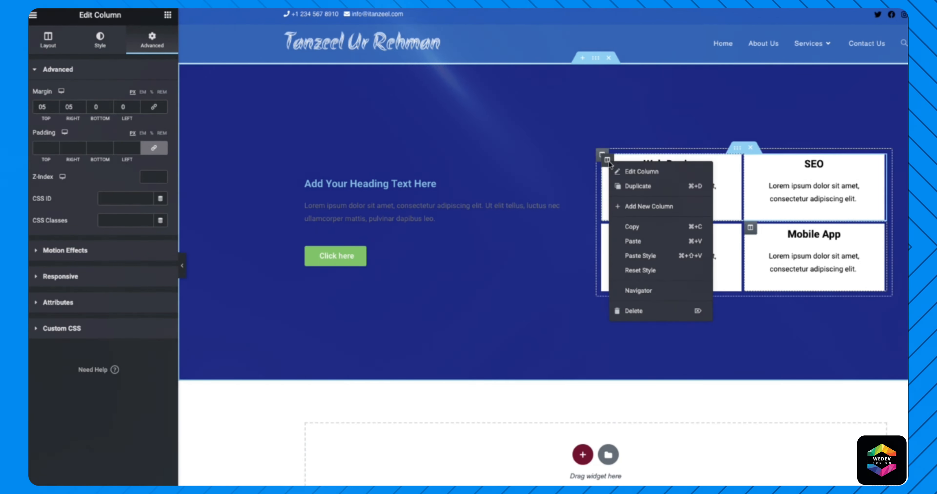
- Set the Web Design column's linked padding to 35 px on every side
left_click(645, 173)
left_click(40, 148)
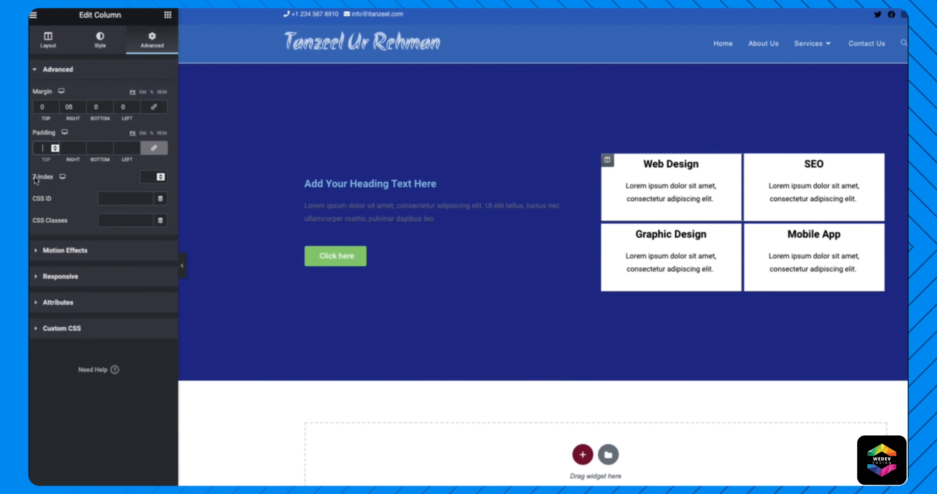
left_click(55, 147)
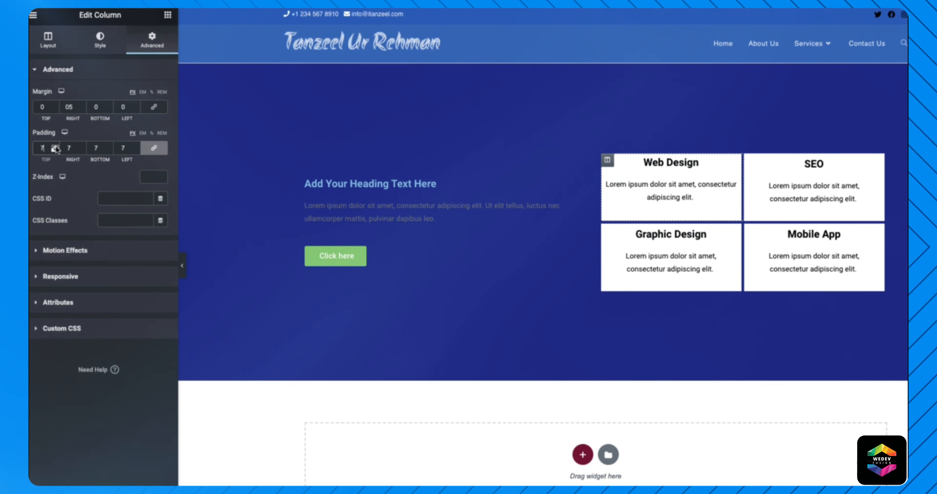
left_click(55, 147)
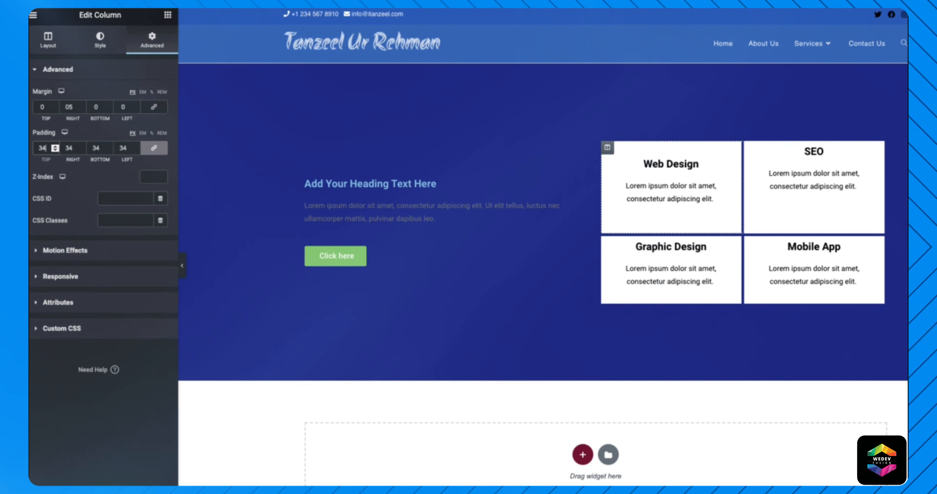
left_click(55, 150)
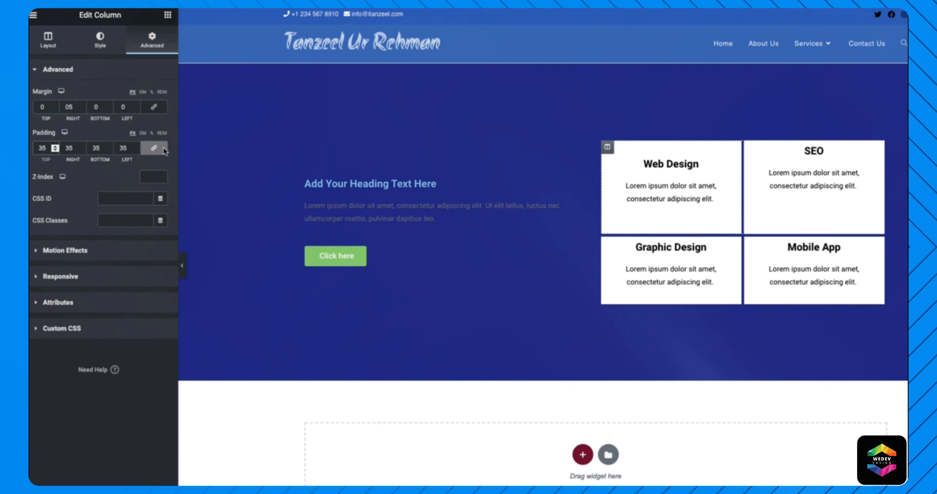
- Copy the Web Design column and paste its style onto the SEO column
right_click(607, 146)
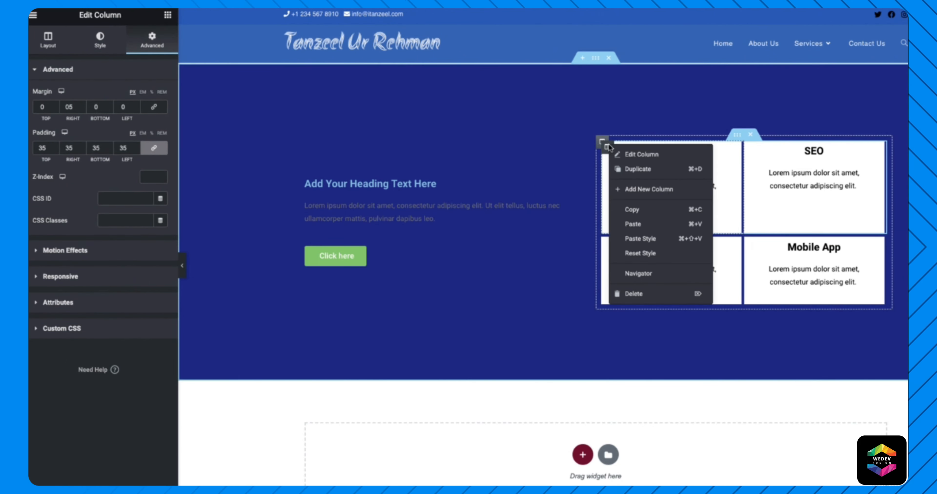
left_click(650, 210)
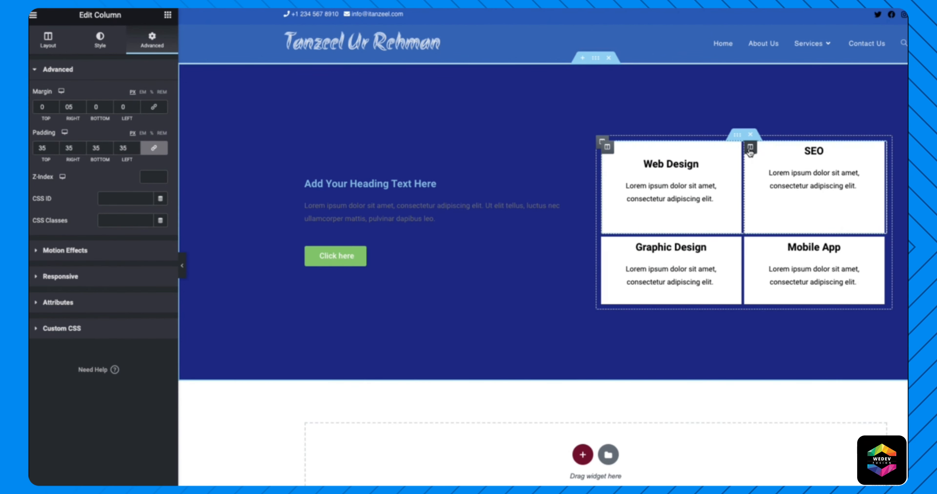
right_click(750, 150)
left_click(779, 243)
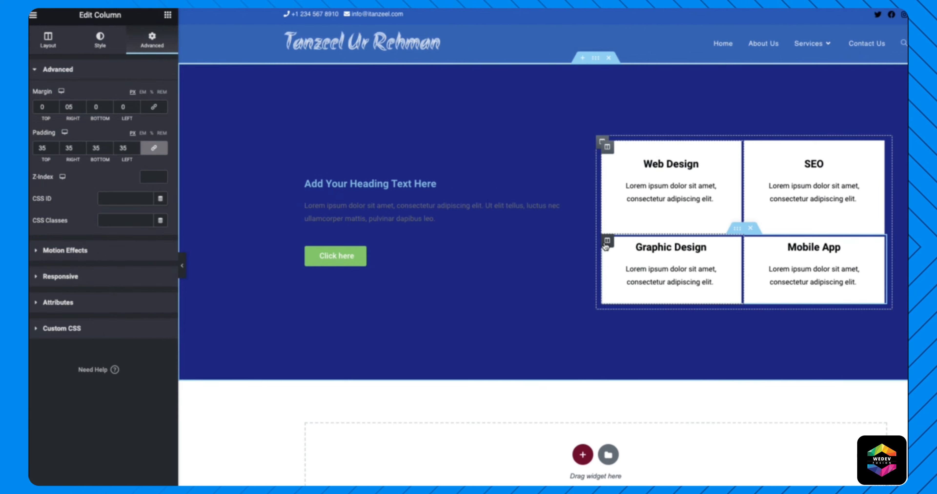
- Set 35 px padding on the Graphic Design and Mobile App columns and preview the page
right_click(607, 241)
left_click(635, 252)
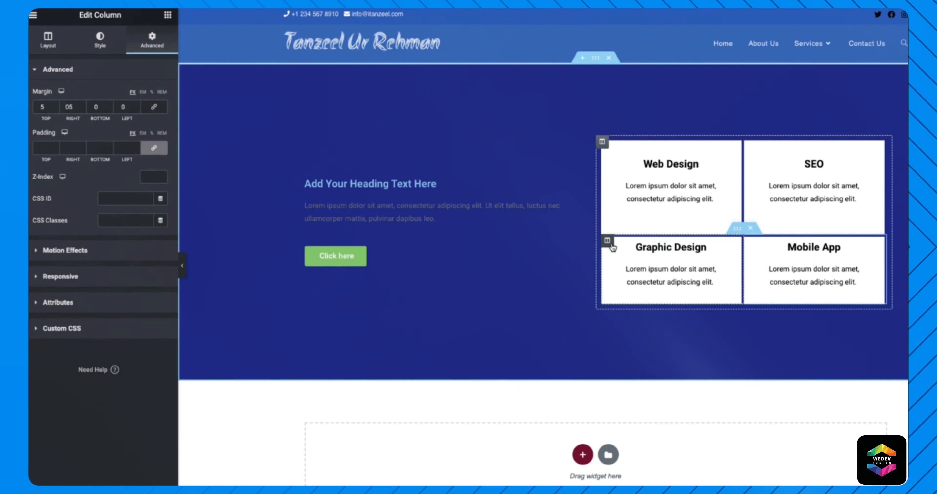
left_click(42, 148)
type("3")
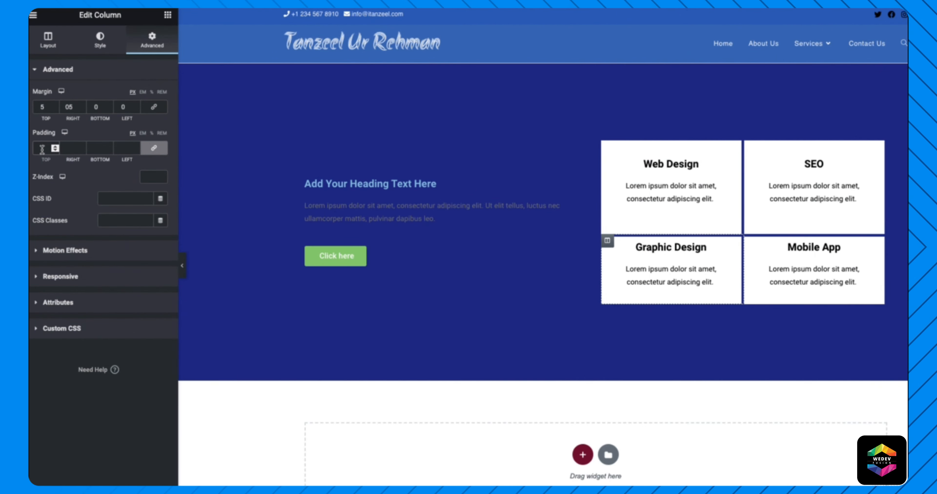
type("5")
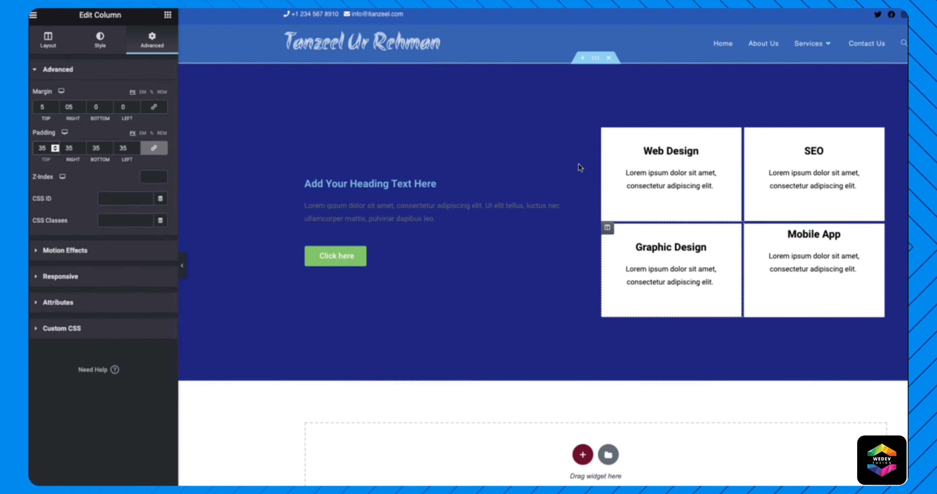
right_click(750, 236)
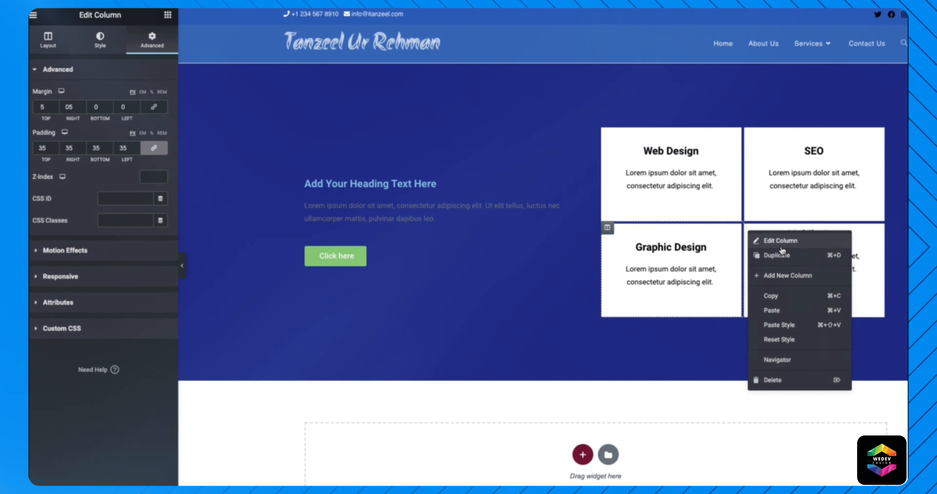
left_click(763, 240)
left_click(43, 147)
type("35")
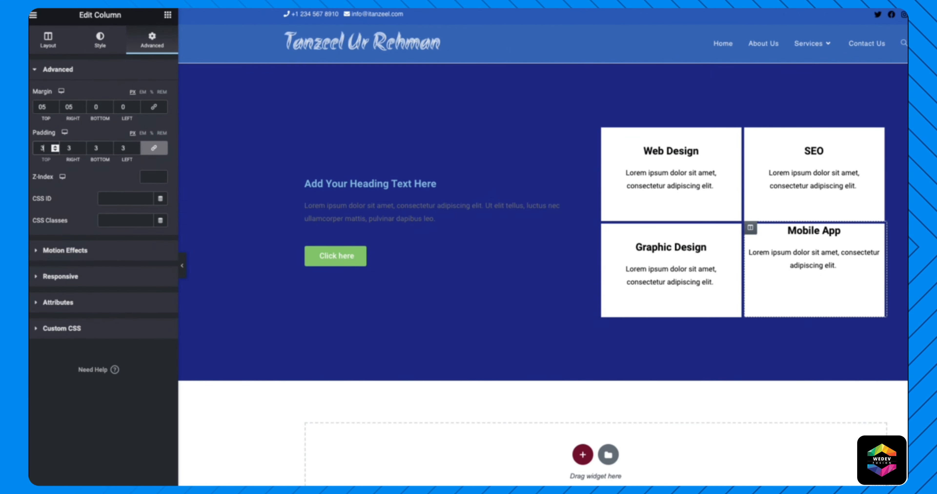
left_click(182, 271)
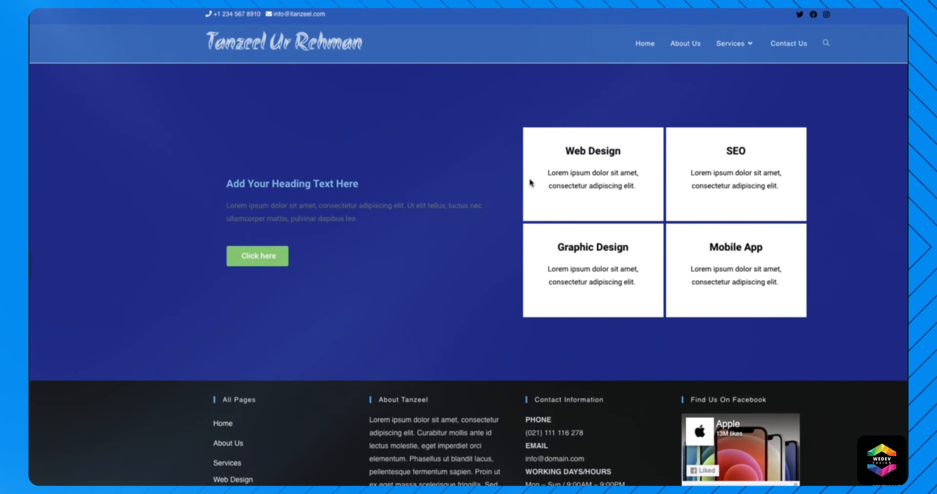
left_click_drag(541, 148, 544, 173)
left_click(544, 186)
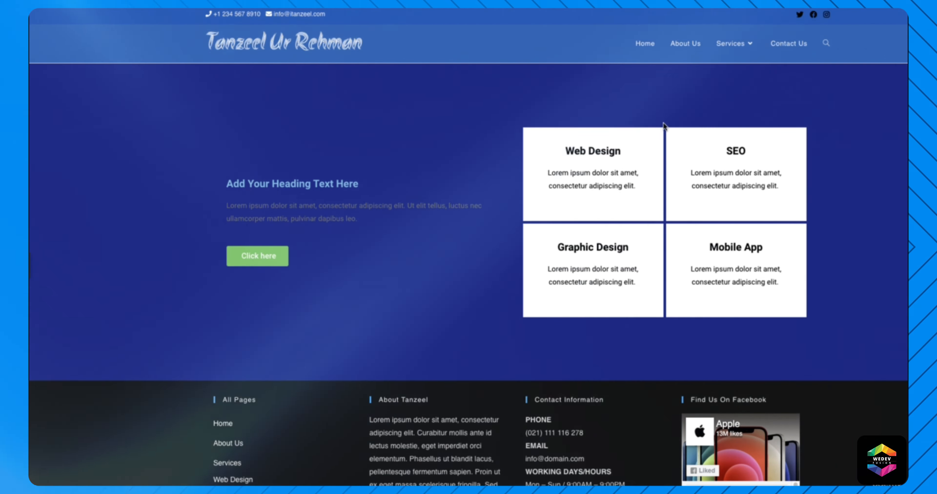
left_click_drag(669, 137, 669, 190)
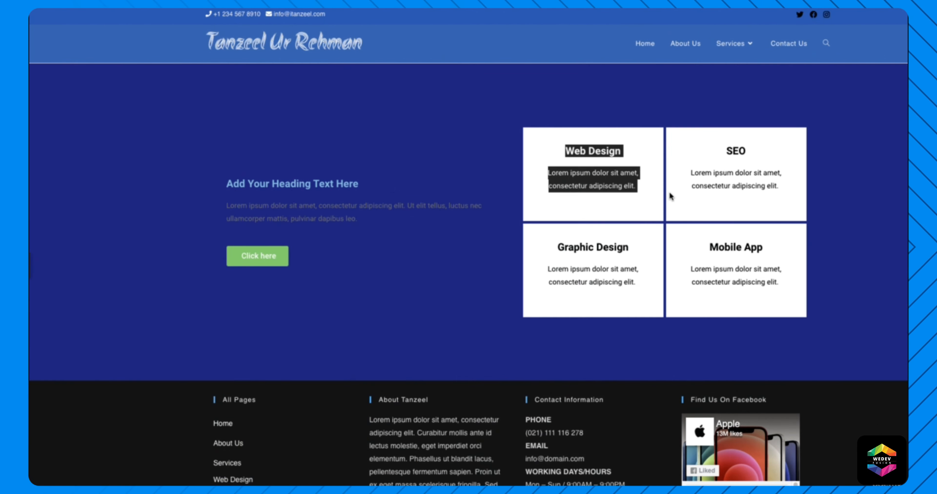
left_click(672, 305)
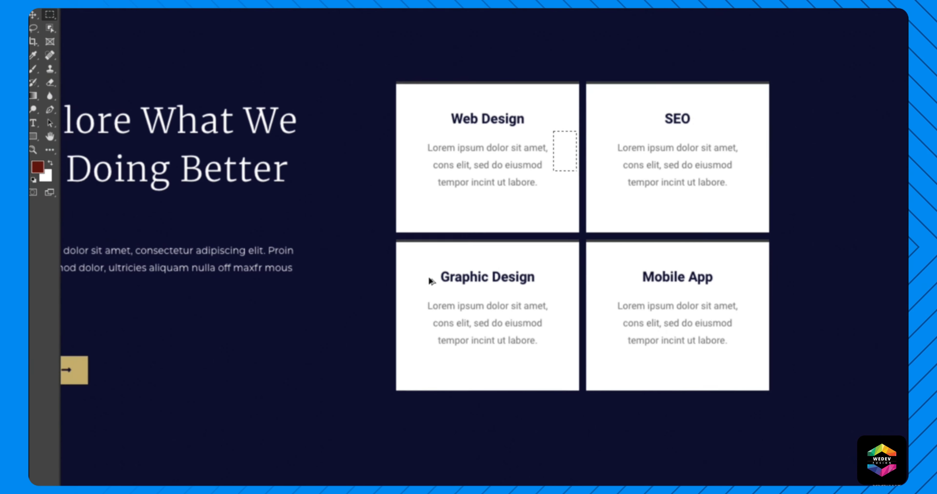
- In the Photoshop mockup, marquee-select the stats bar under the hero to measure it at about 1893 × 179 px
scroll(429, 279, "down", 5)
scroll(314, 272, "up", 5)
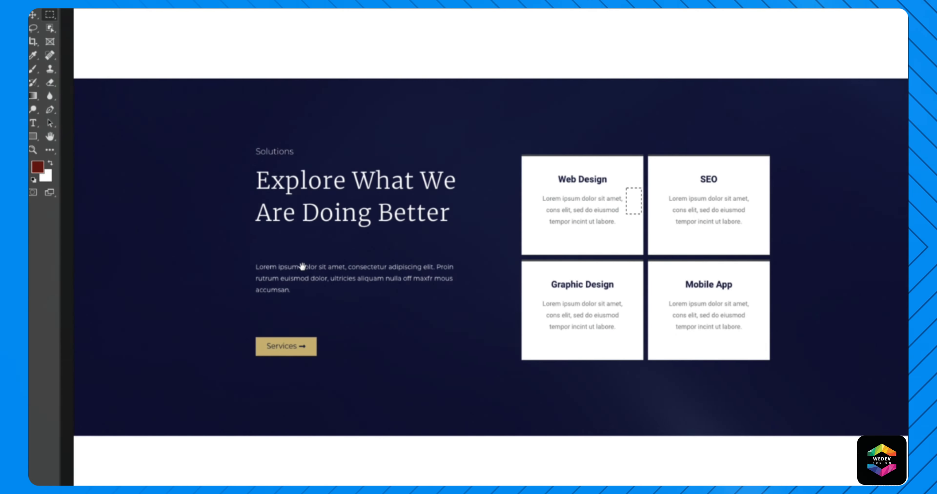
left_click_drag(274, 259, 297, 257)
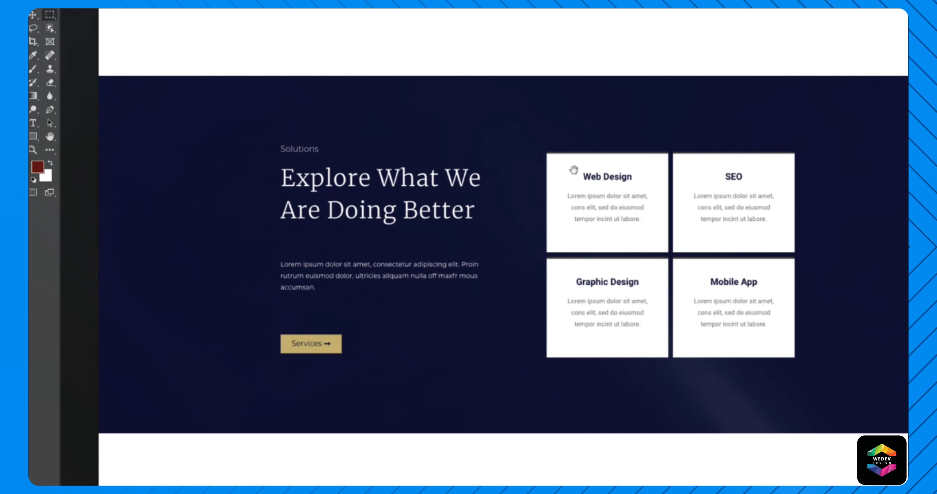
left_click_drag(574, 169, 538, 184)
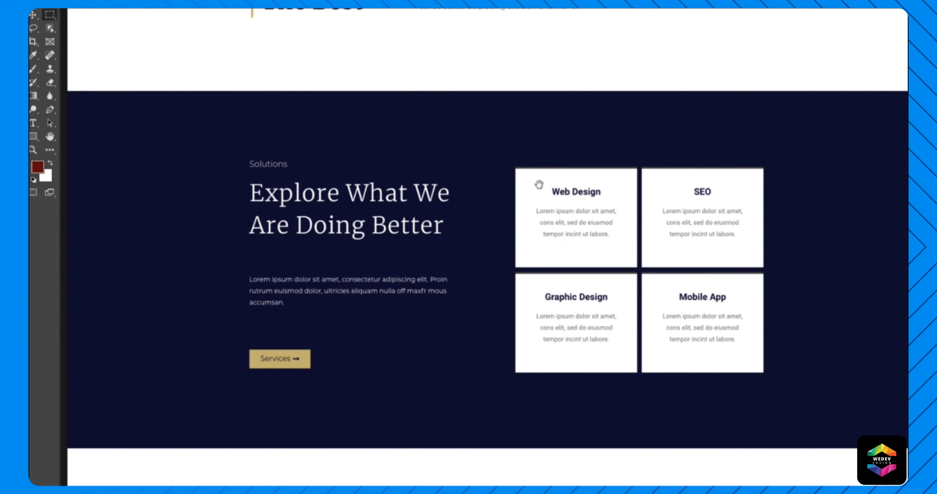
scroll(557, 152, "up", 6)
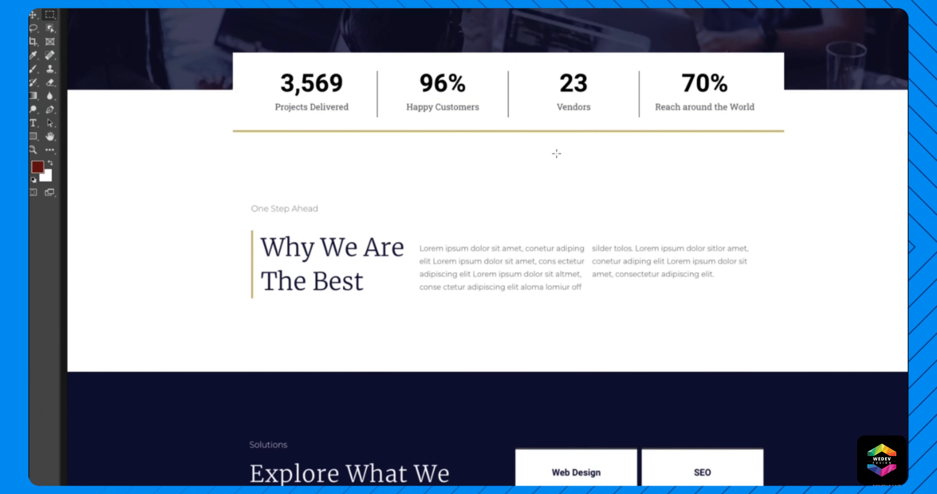
scroll(553, 154, "up", 5)
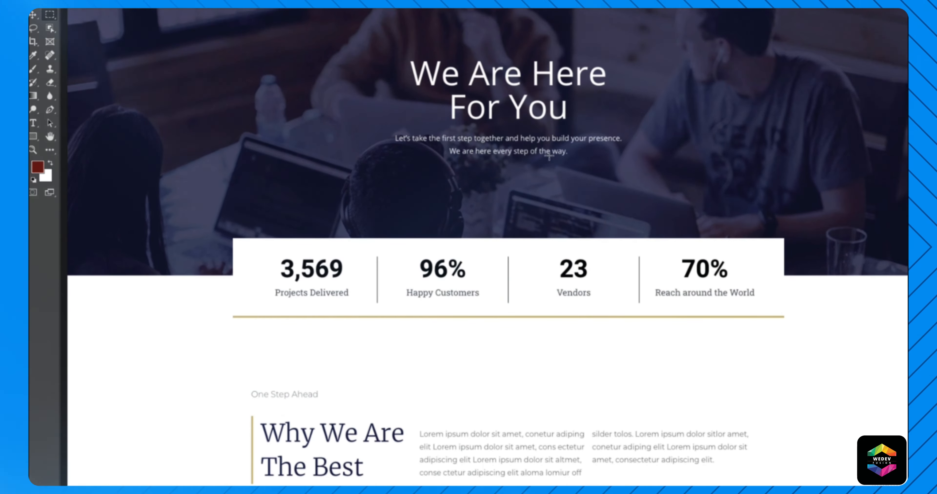
left_click_drag(69, 236, 898, 322)
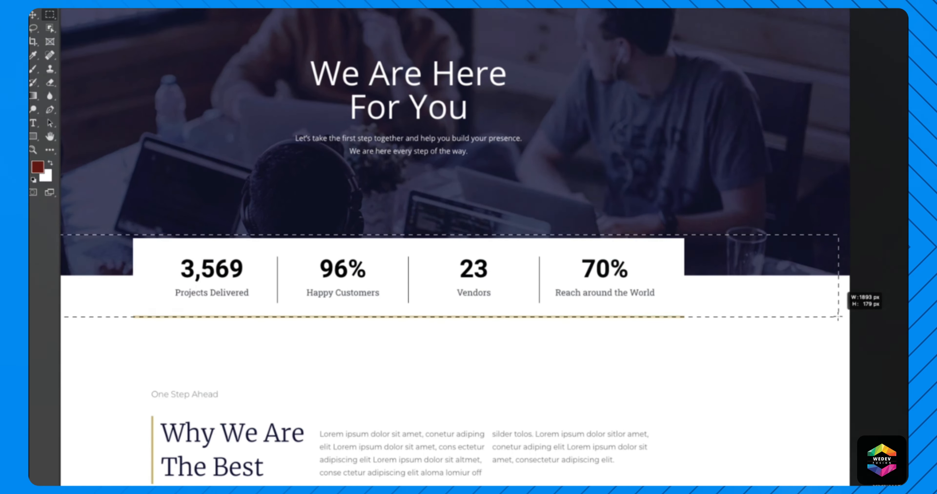
key("ctrl+d")
left_click_drag(316, 357, 424, 366)
key("ctrl+z")
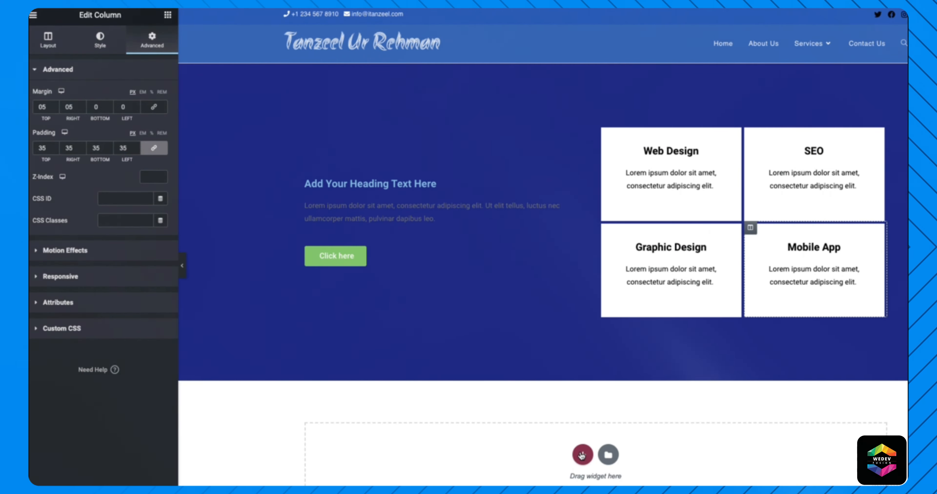
- Add a four-column section below the hero and drop a Counter widget into its first column
left_click(620, 476)
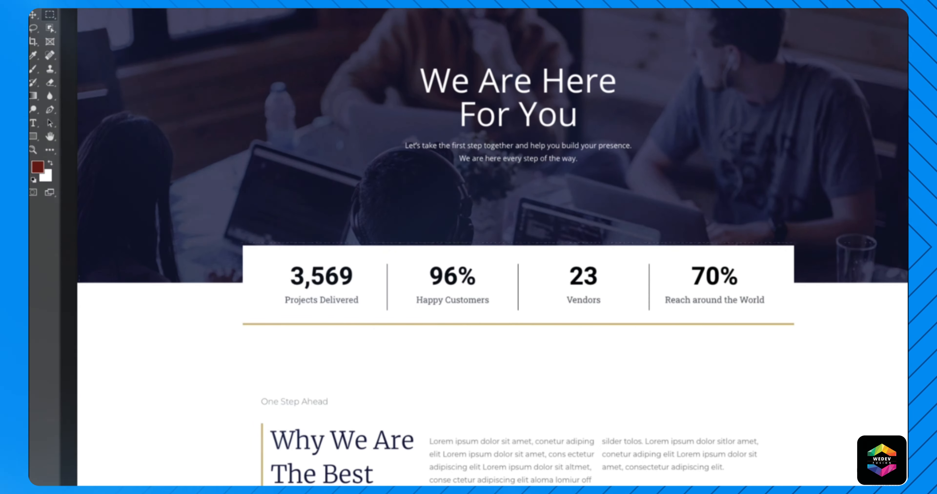
left_click_drag(79, 242, 907, 331)
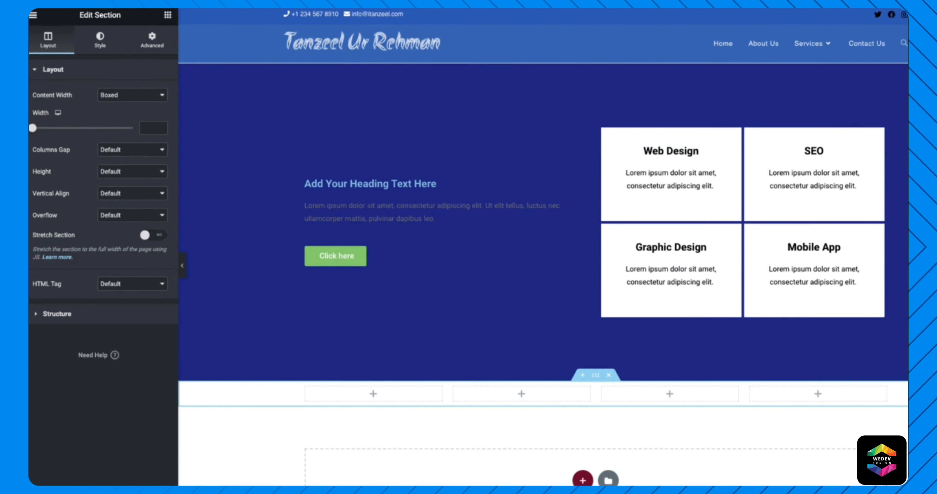
left_click(166, 15)
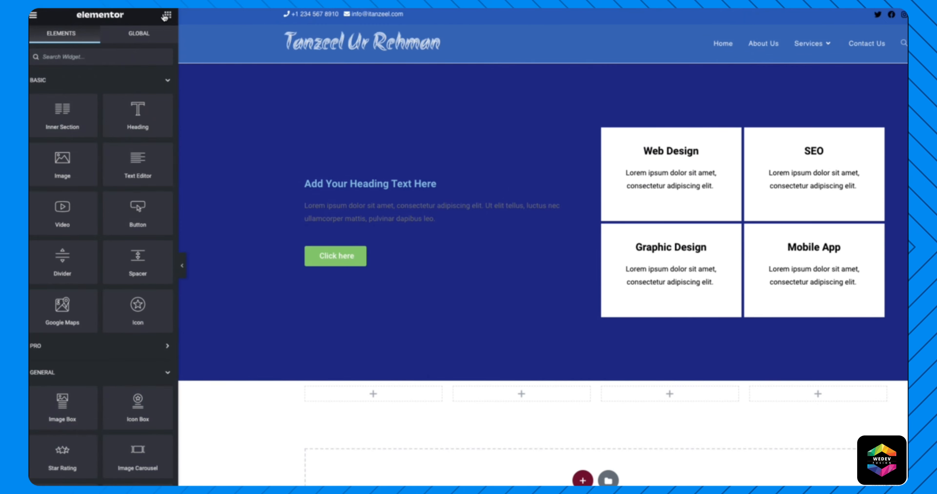
scroll(105, 359, "down", 2)
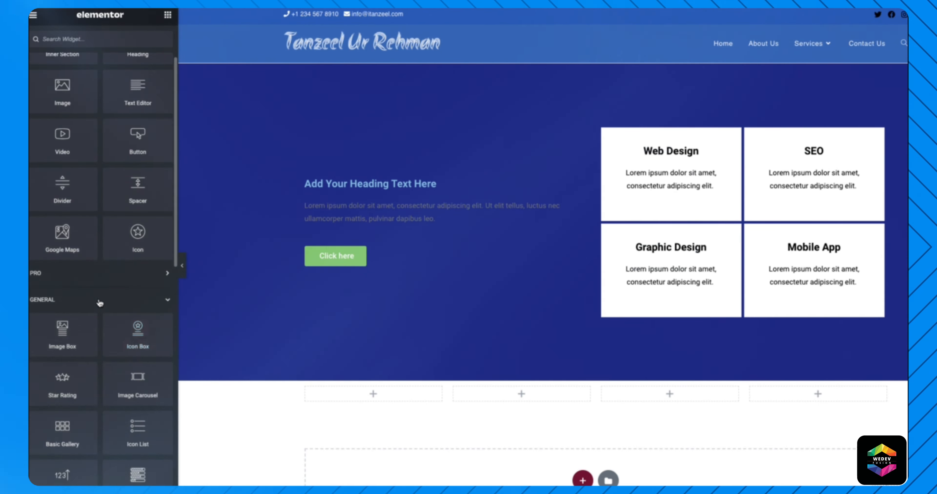
scroll(98, 301, "down", 4)
left_click_drag(54, 356, 393, 391)
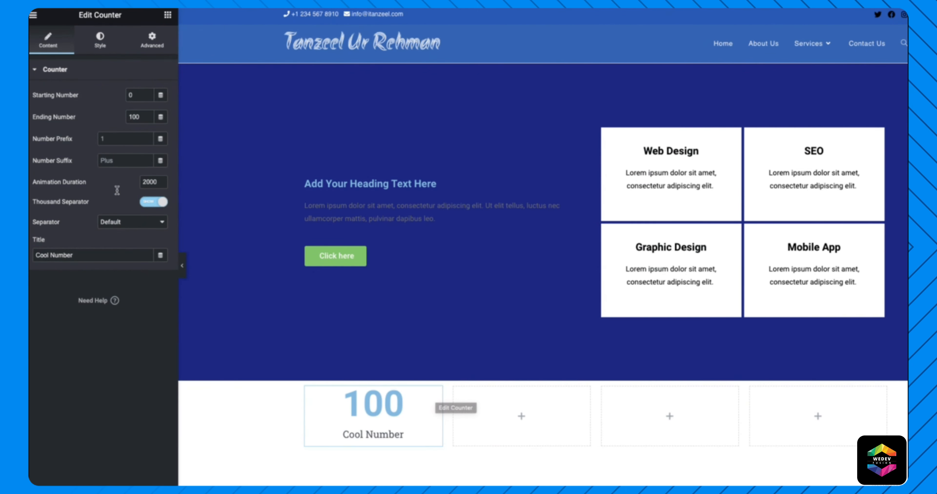
- Copy the 0-to-100 'Cool Number' counter and paste it into the second, third and fourth columns
right_click(437, 394)
left_click(485, 411)
right_click(523, 420)
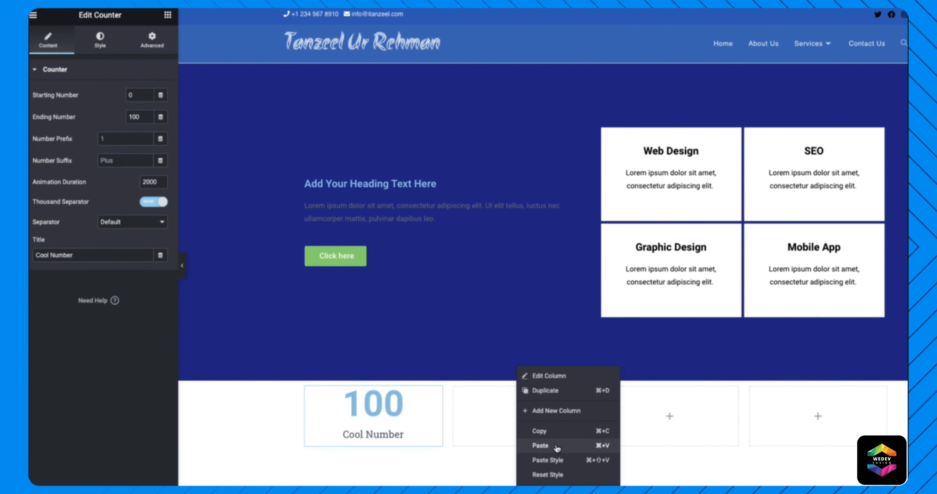
left_click(547, 444)
right_click(675, 424)
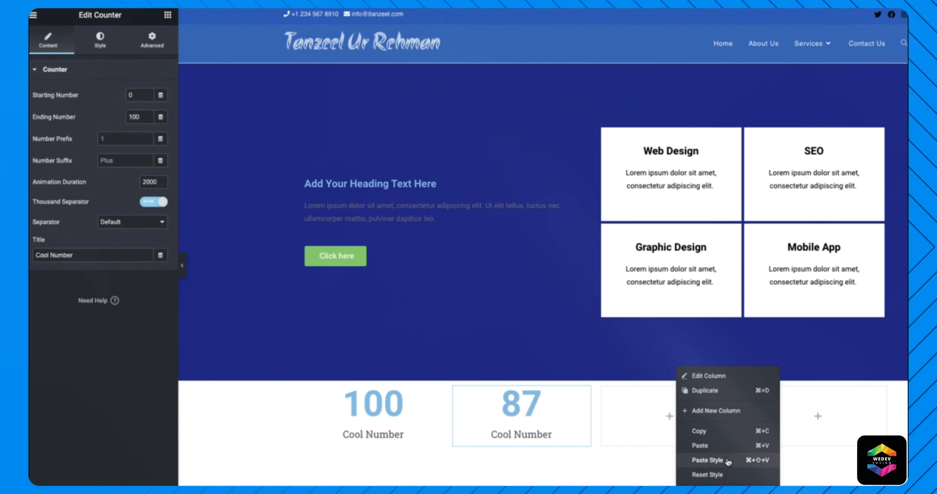
left_click(727, 460)
right_click(672, 414)
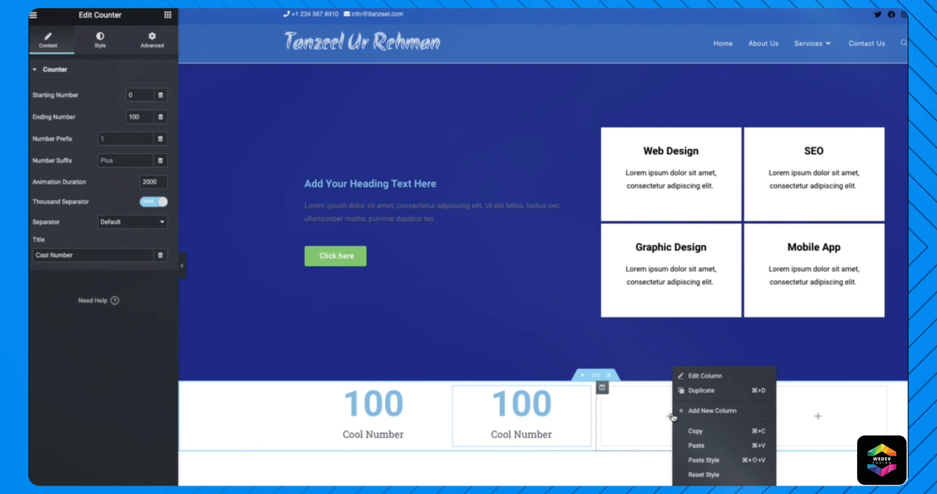
left_click(730, 450)
right_click(817, 417)
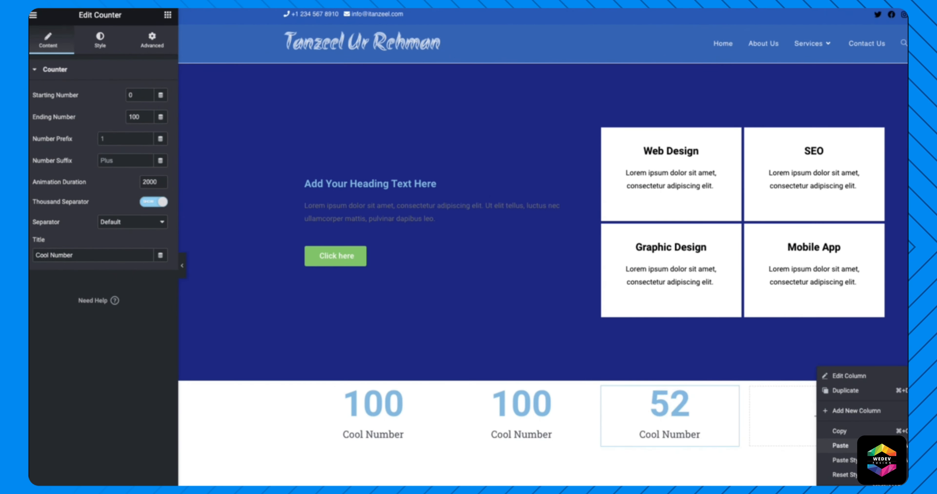
left_click(840, 460)
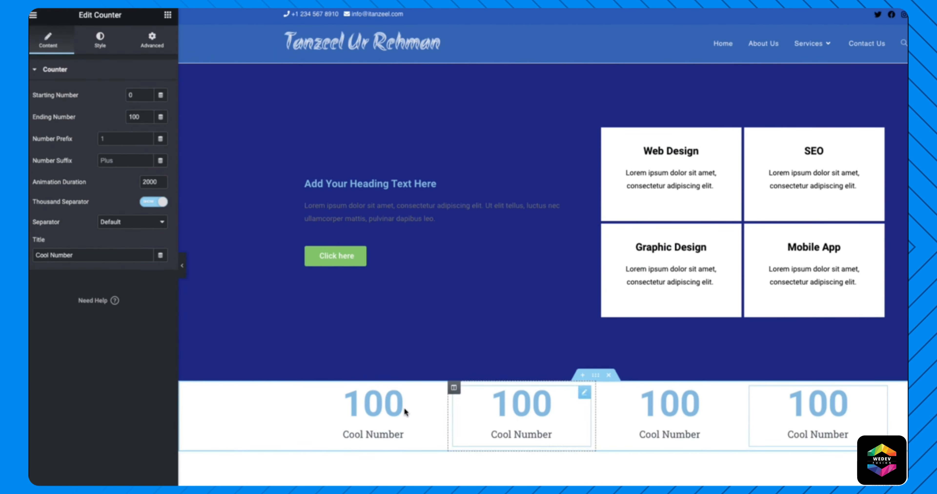
right_click(254, 423)
- Unlink the counter section's margins and set its top margin to -59 px to overlap the hero
left_click(312, 374)
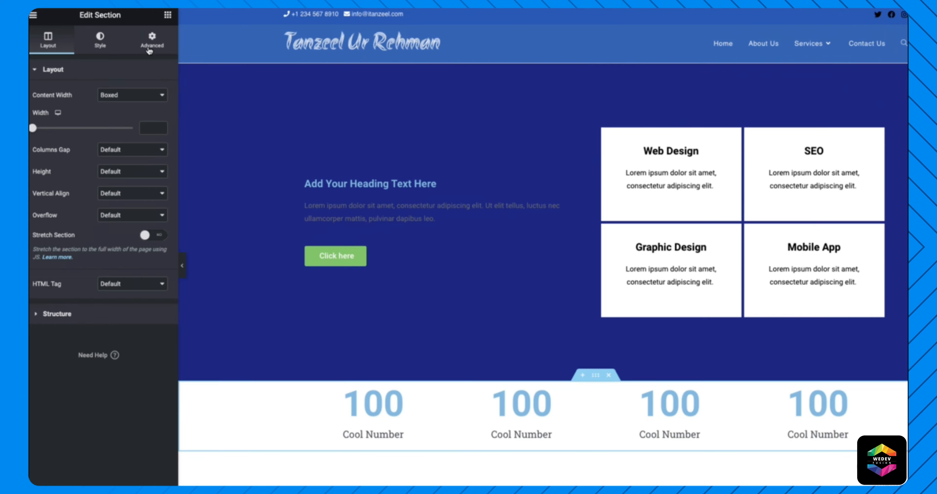
left_click(162, 37)
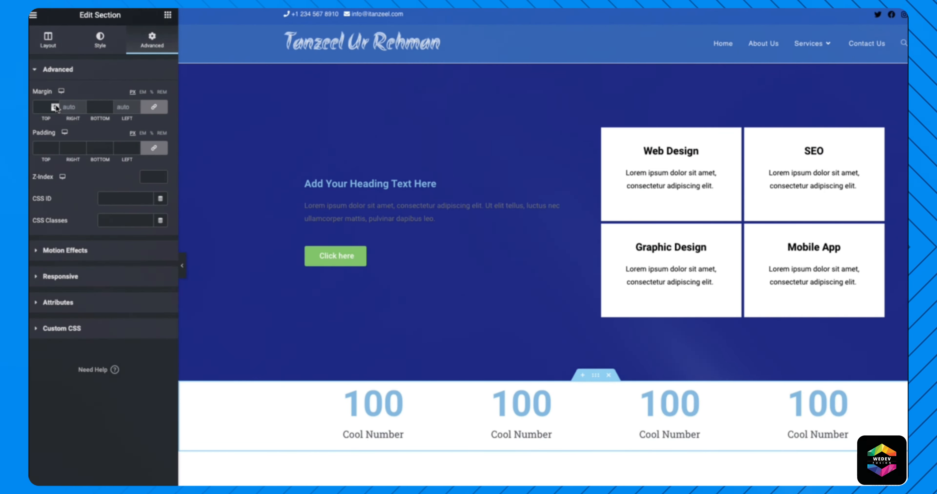
left_click(152, 106)
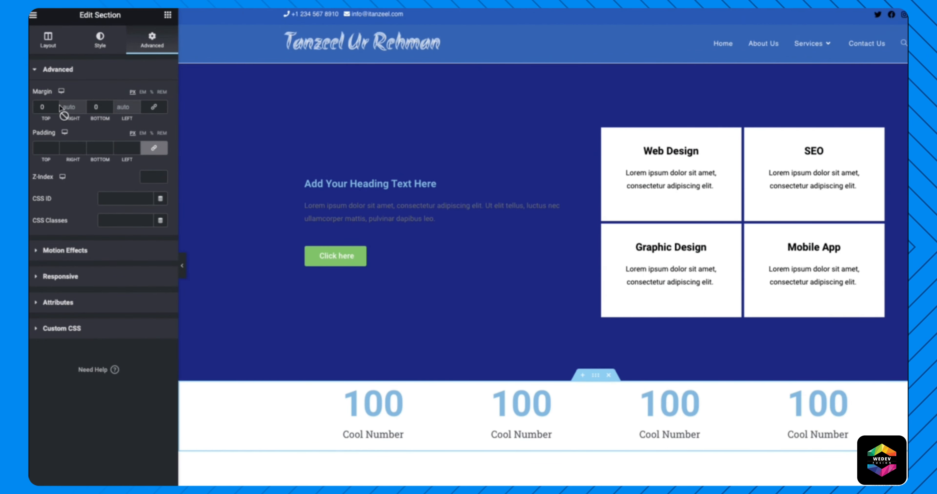
left_click(55, 106)
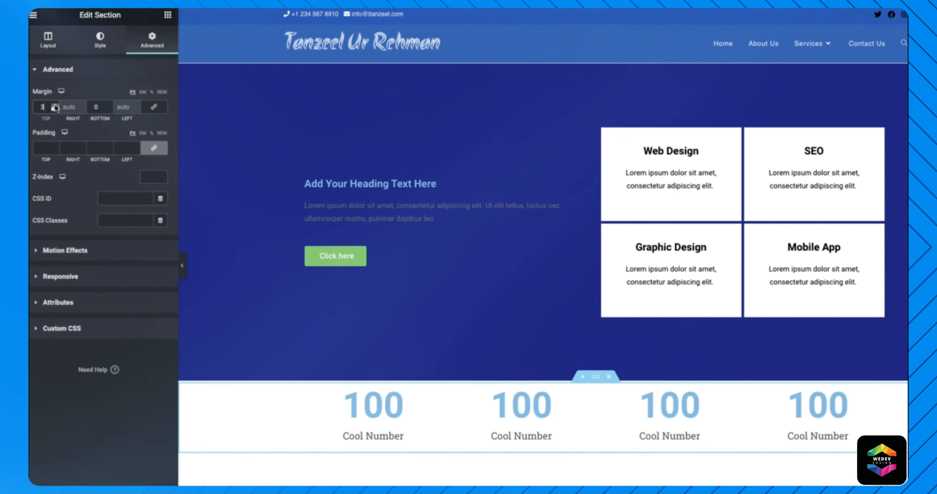
left_click_drag(55, 107, 54, 108)
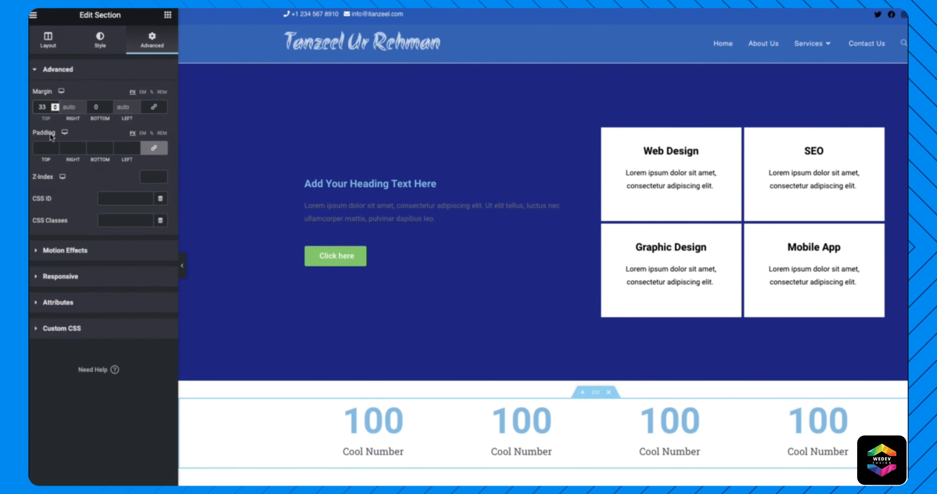
left_click(55, 109)
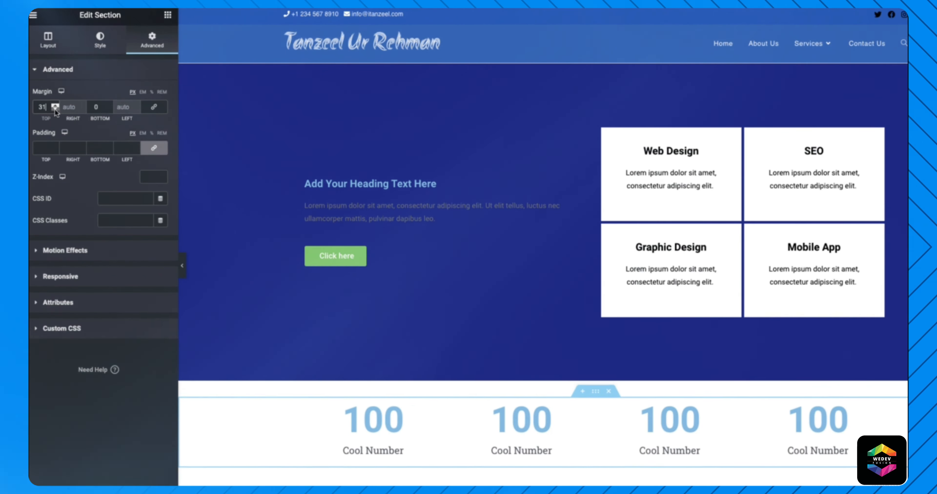
left_click(54, 109)
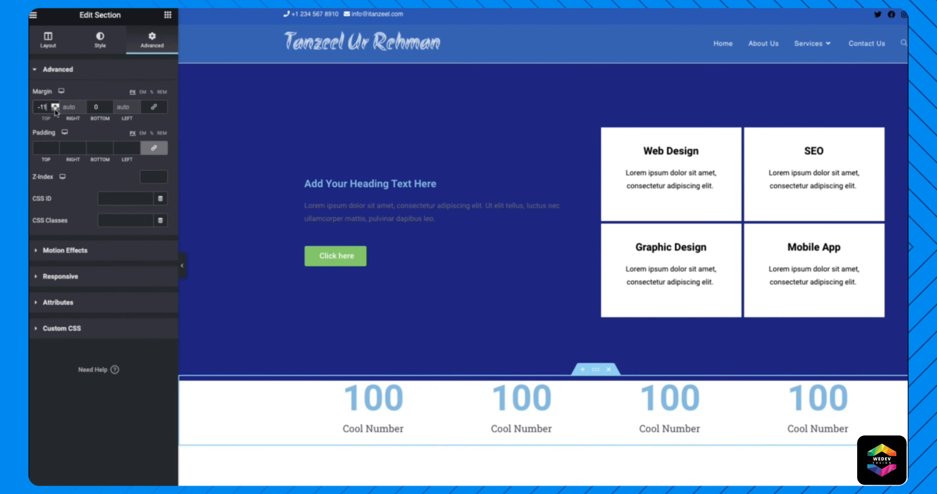
left_click(54, 109)
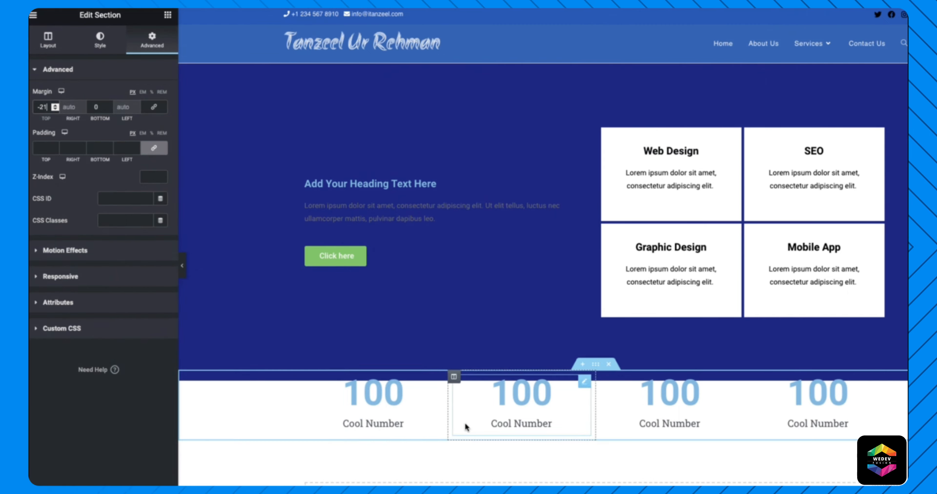
left_click(55, 109)
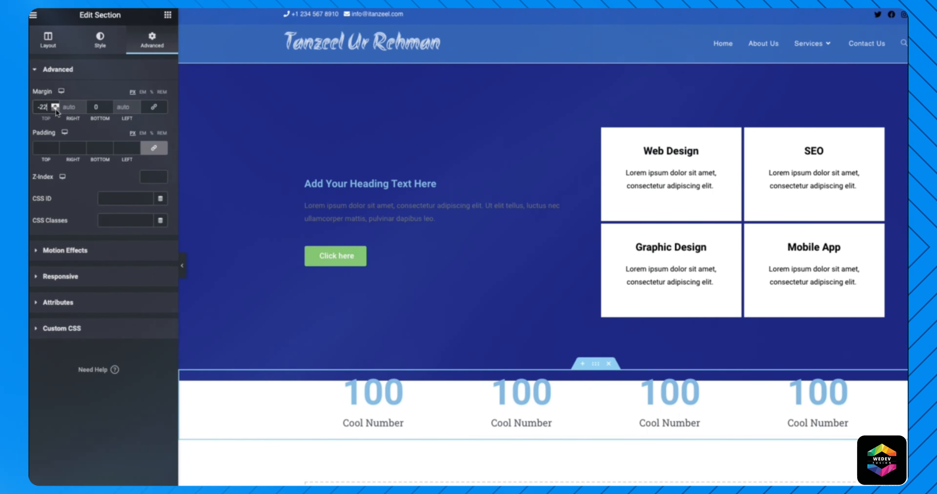
left_click(55, 109)
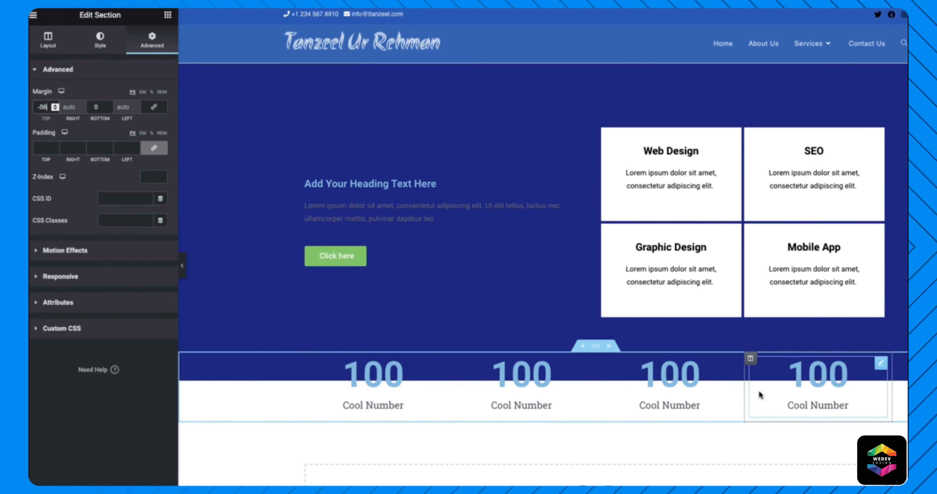
left_click(55, 109)
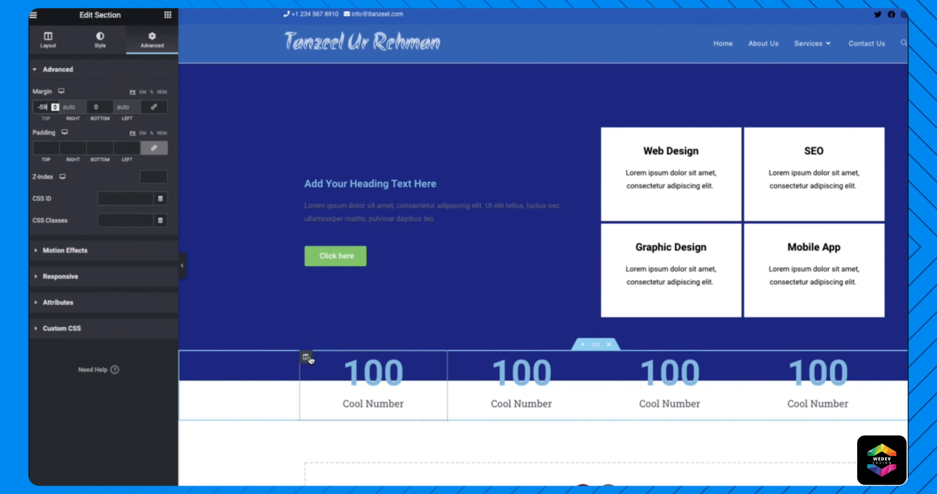
right_click(307, 358)
left_click(335, 372)
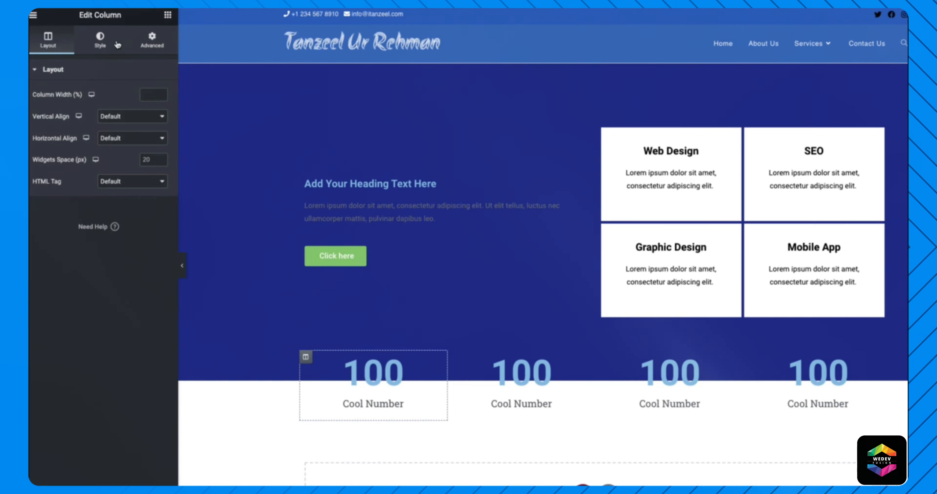
- Give the first counter column a Classic white (#FFFFFF) background
left_click(91, 41)
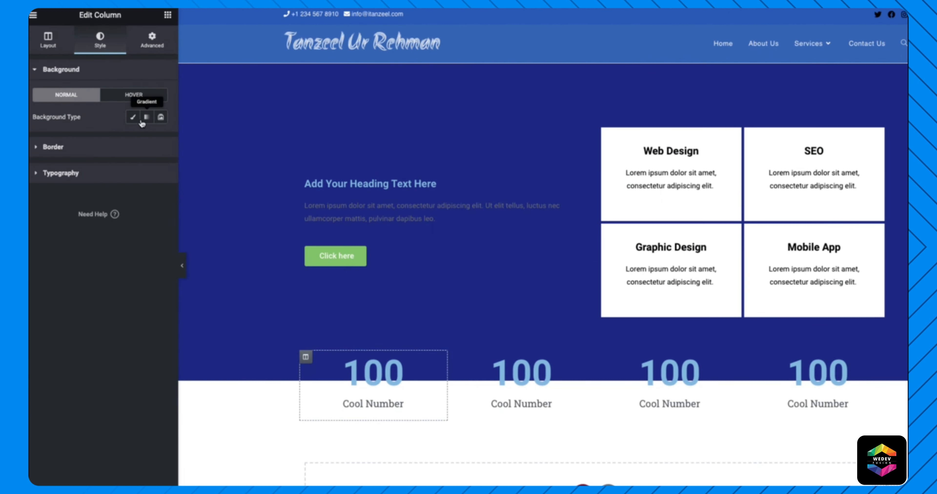
left_click(132, 118)
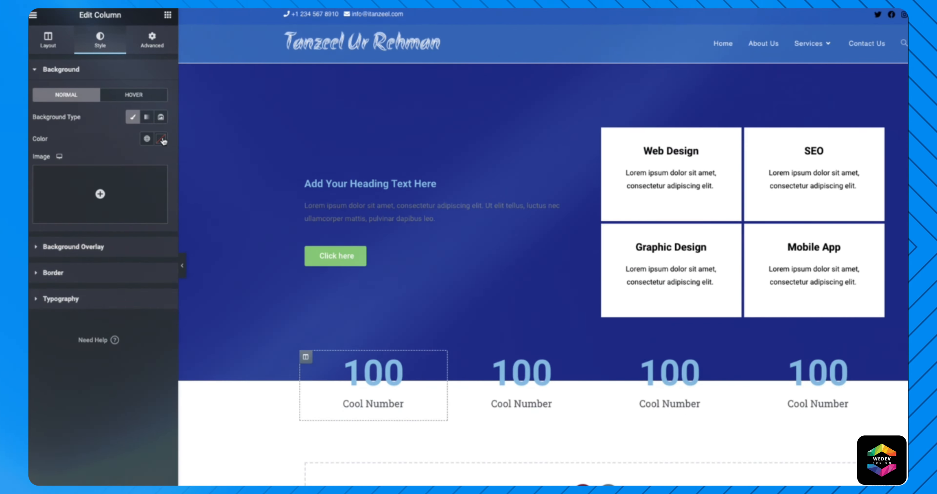
left_click(160, 138)
left_click(121, 220)
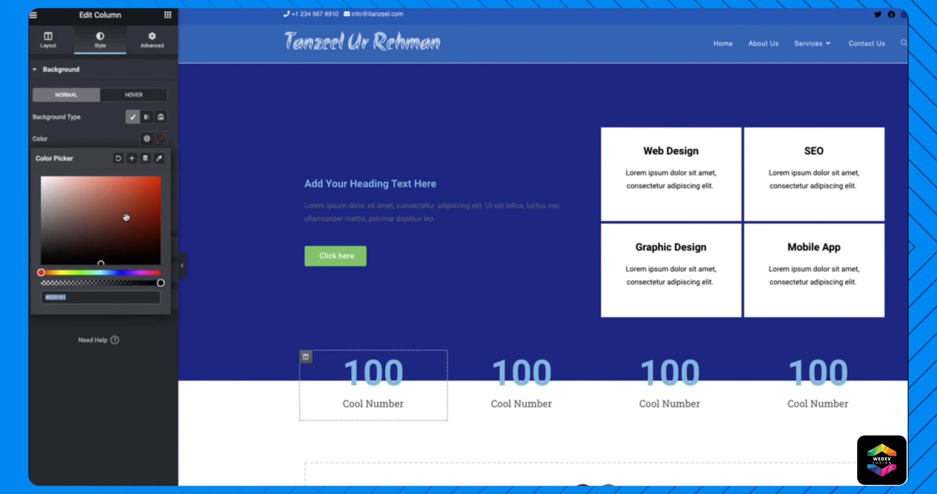
left_click_drag(121, 220, 41, 177)
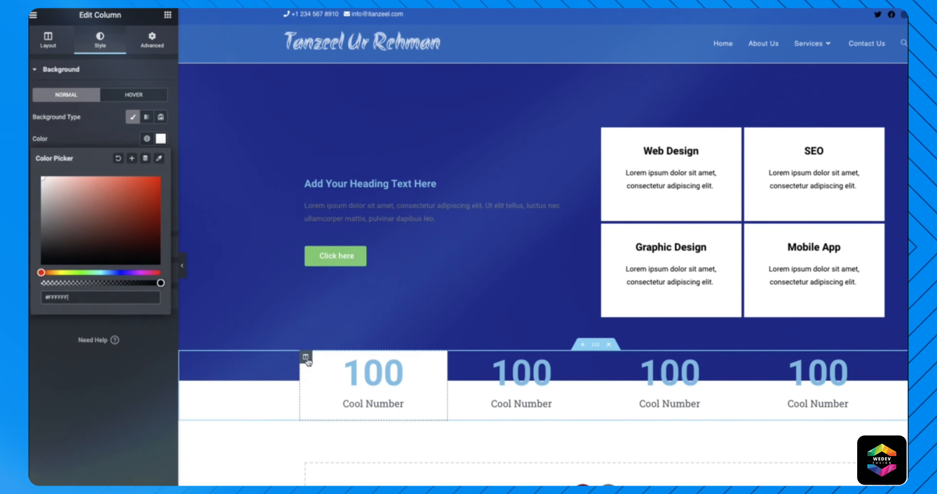
- Copy the first column's style and paste it onto the other three counter columns, then preview
right_click(307, 359)
left_click(351, 424)
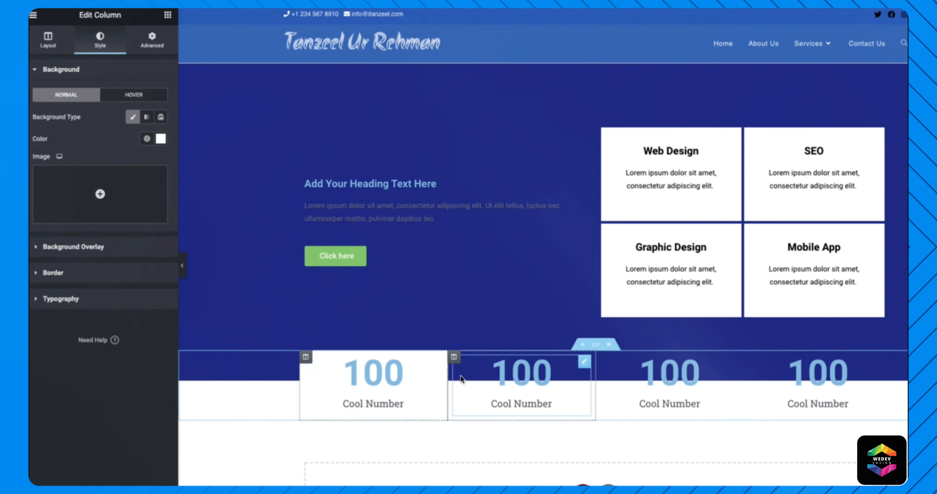
right_click(453, 360)
left_click(500, 450)
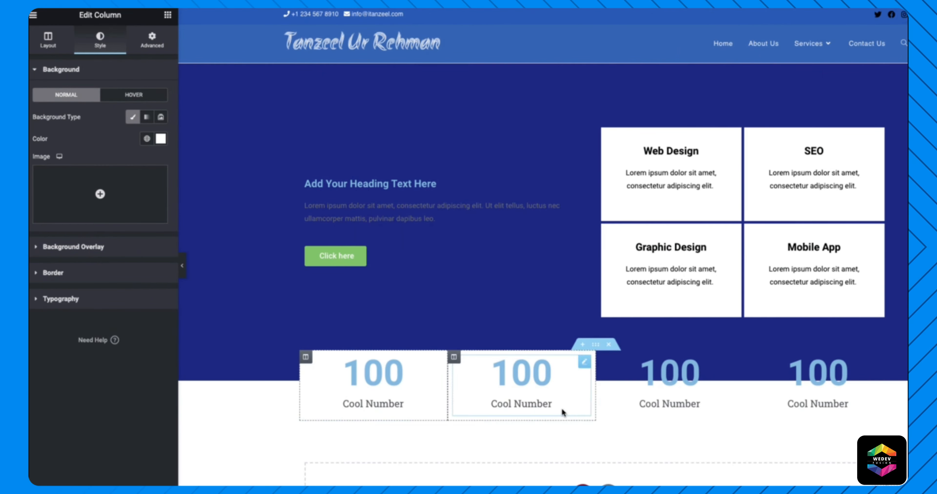
right_click(603, 360)
left_click(654, 450)
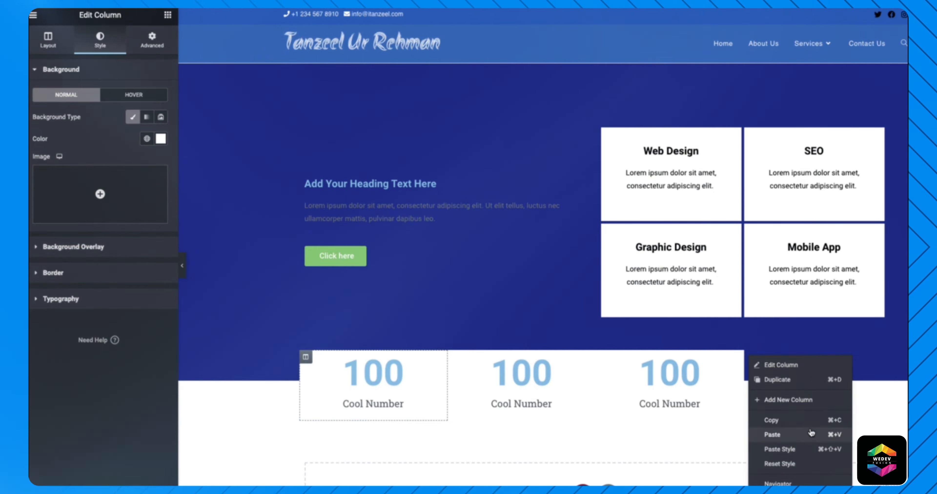
left_click(800, 449)
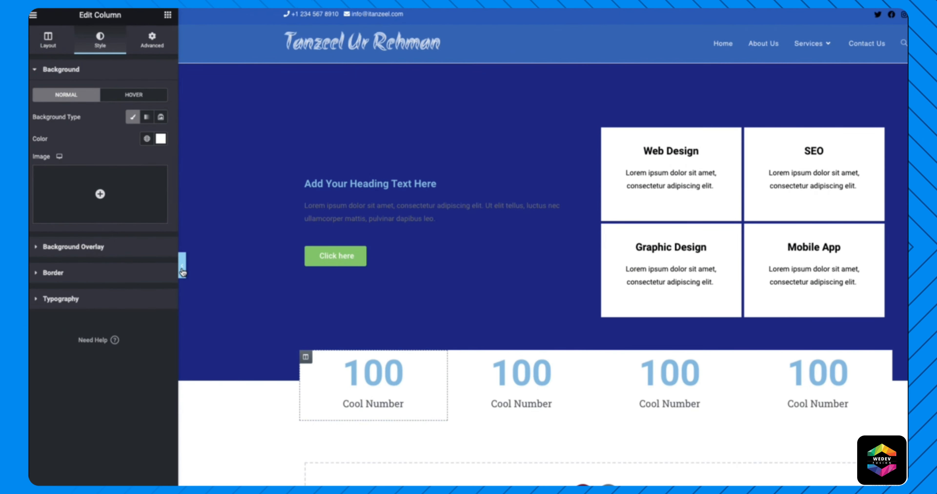
left_click(182, 266)
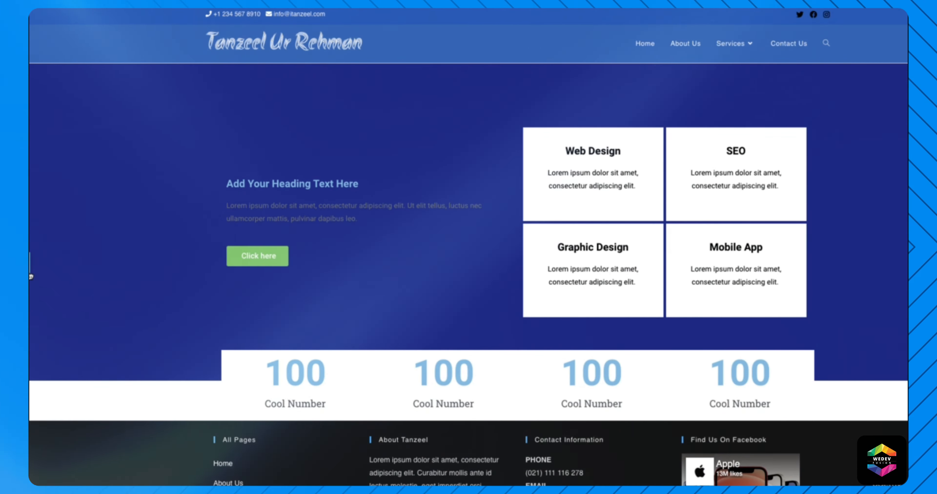
- Give the first counter column a solid border with a bottom width of 4
left_click(29, 269)
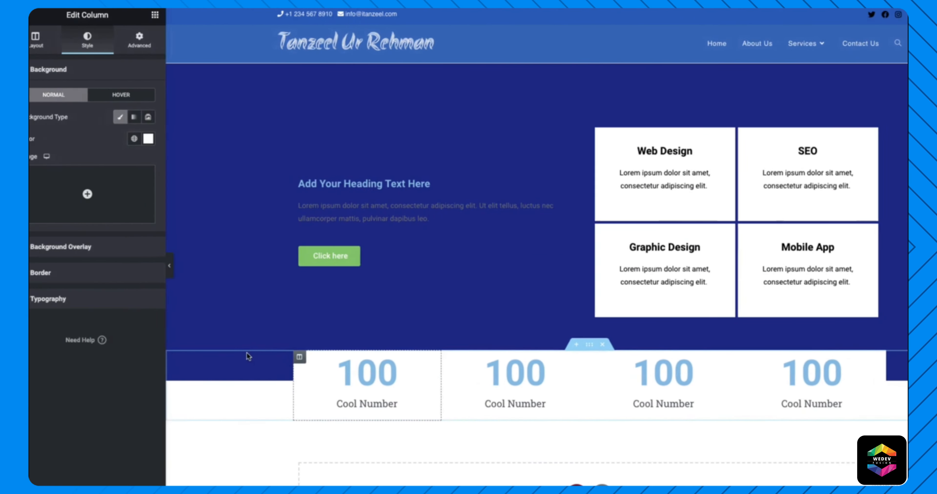
right_click(304, 364)
left_click(349, 370)
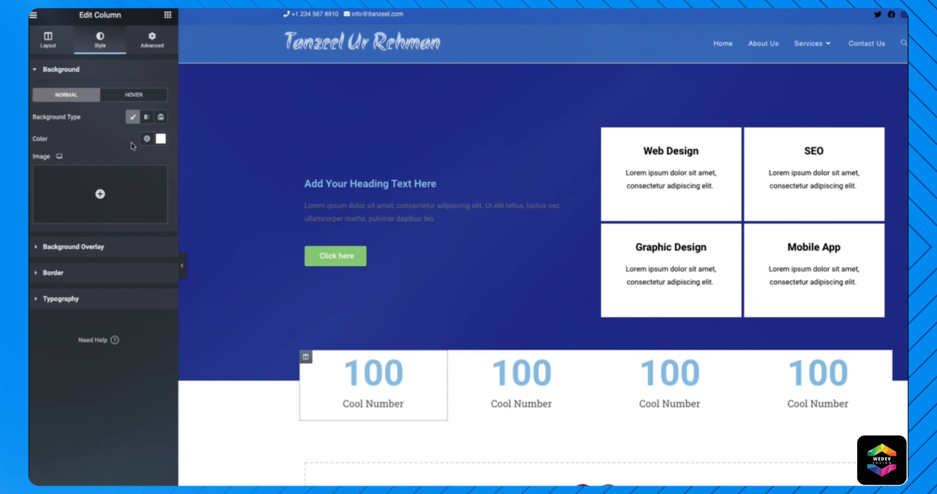
left_click(65, 276)
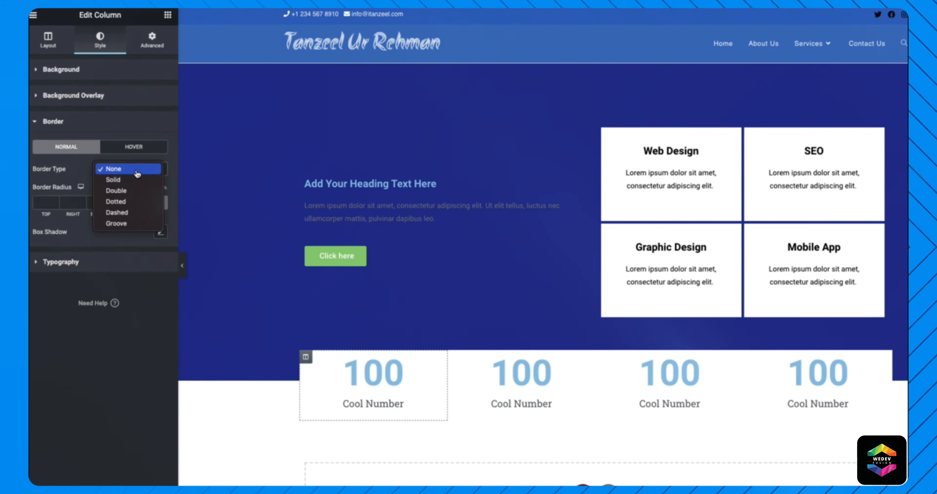
left_click(130, 180)
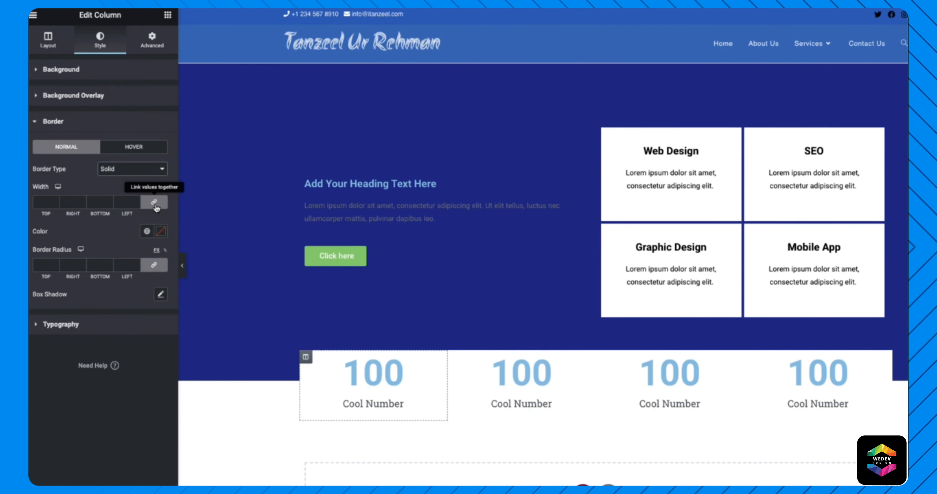
double_click(96, 202)
type("3")
key("Up")
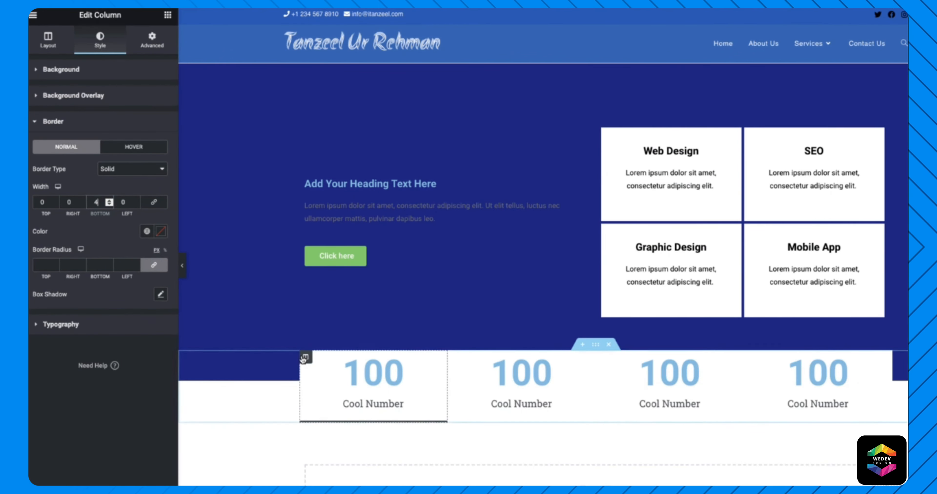
- Copy the first column's border style and paste it onto the other three columns, then preview
right_click(305, 357)
left_click(332, 421)
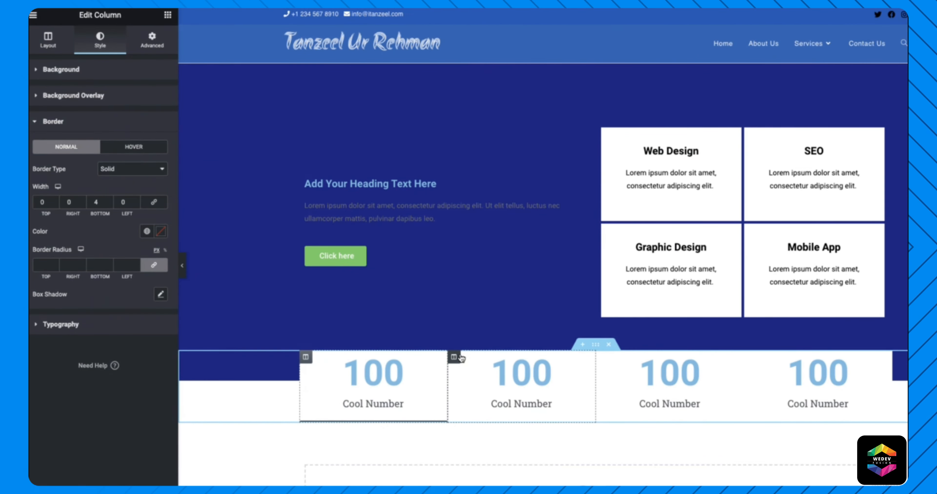
right_click(459, 359)
left_click(501, 450)
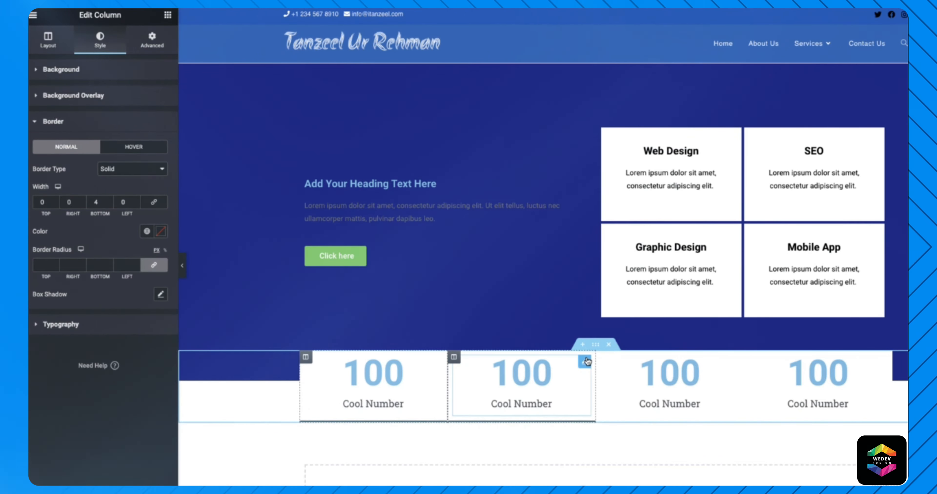
right_click(600, 359)
left_click(665, 449)
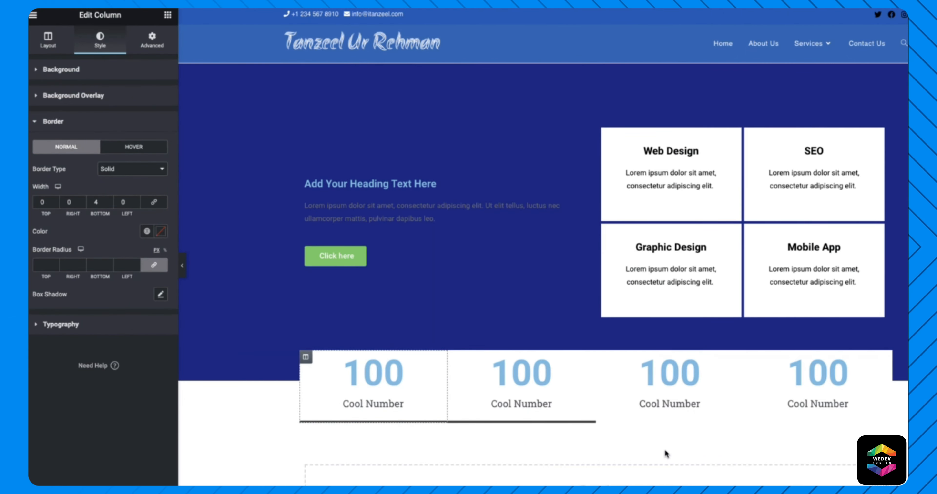
right_click(749, 358)
left_click(821, 457)
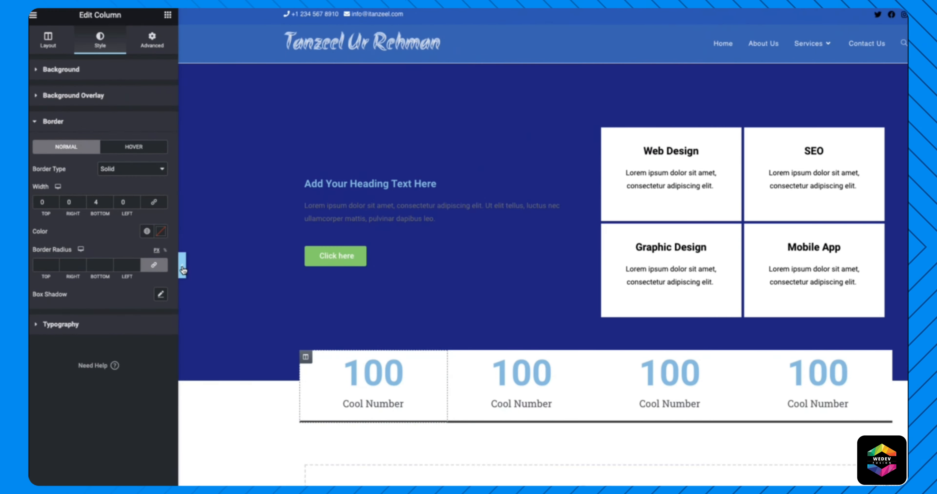
left_click(181, 265)
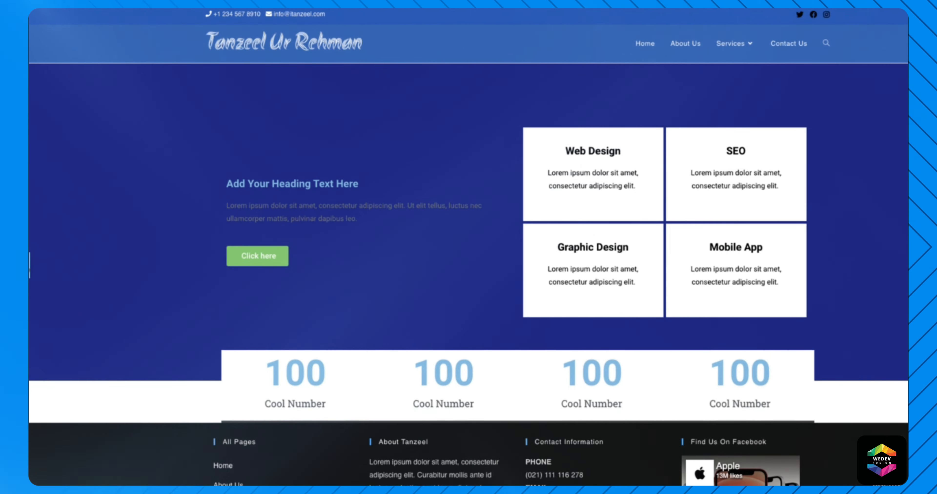
left_click(31, 266)
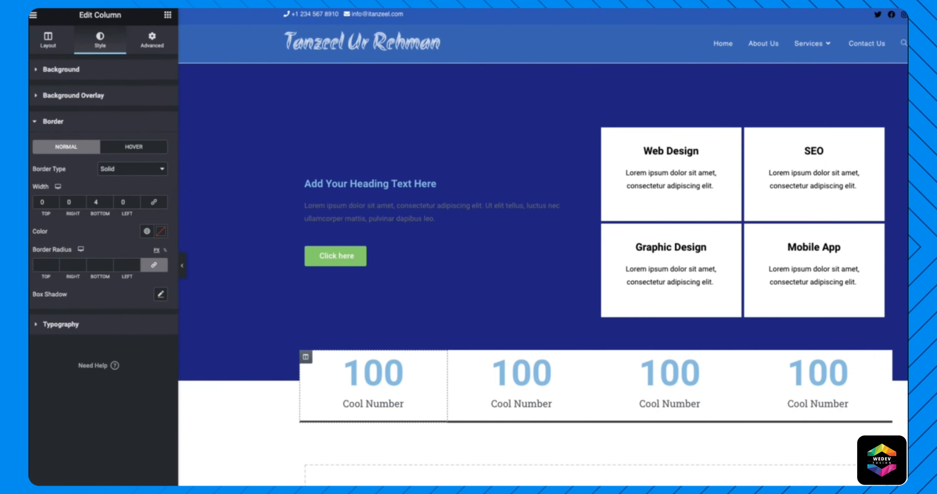
scroll(431, 268, "down", 6)
- Create a one-column section below the stats bar holding a Heading and a Text Editor widget
left_click(455, 279)
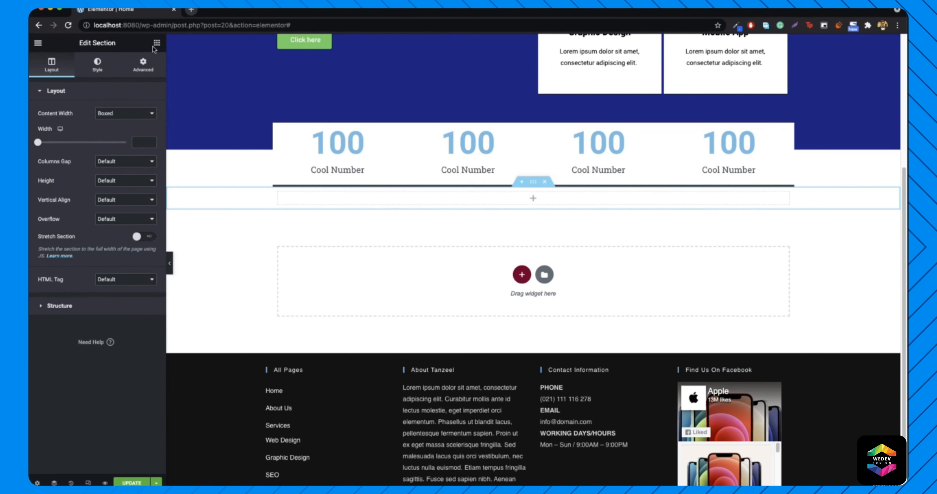
left_click(156, 42)
left_click_drag(131, 131, 398, 173)
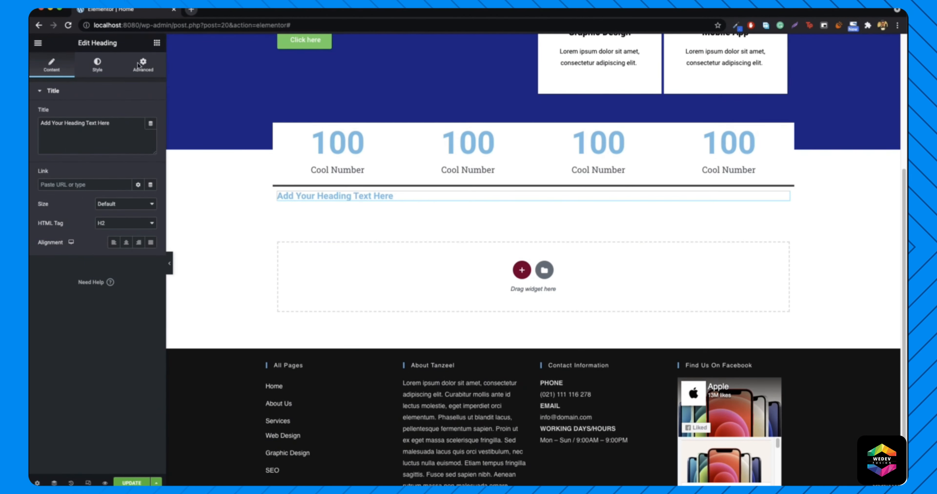
left_click(156, 43)
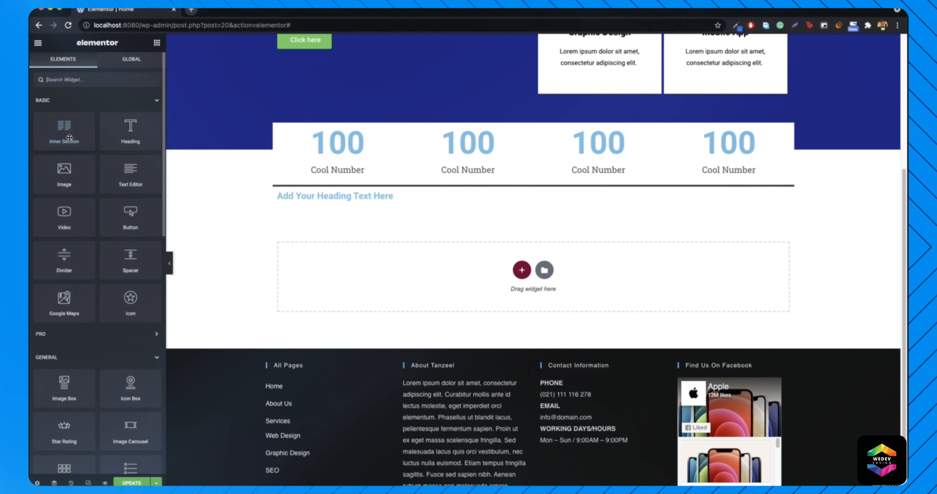
left_click_drag(130, 171, 351, 201)
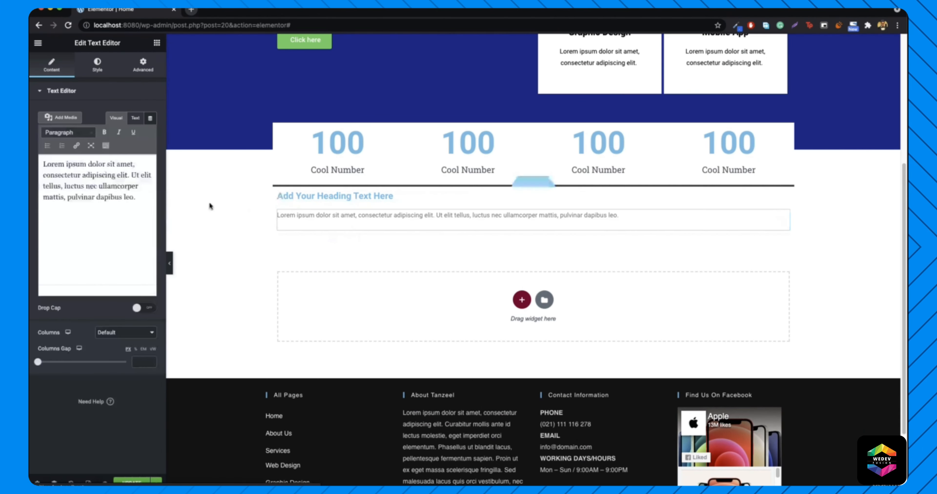
- Paste the Lorem ipsum paragraph until the text block has seven lines, then preview the section
triple_click(73, 202)
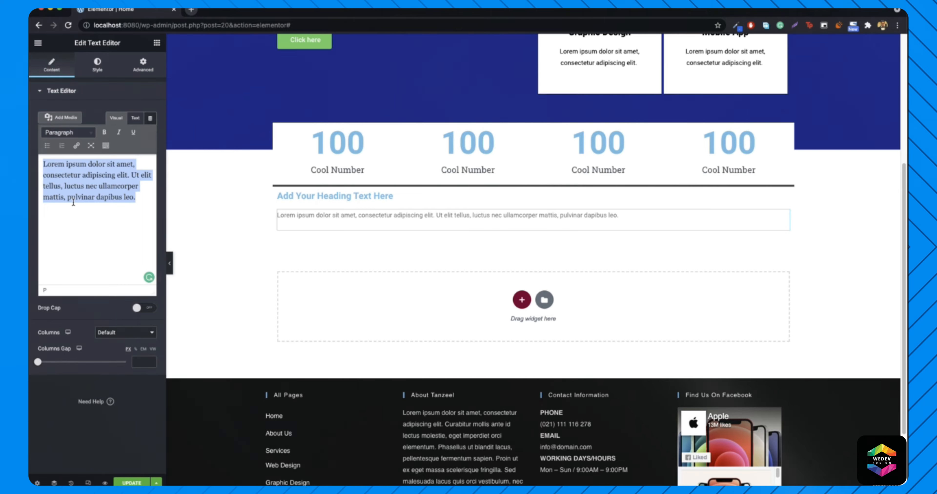
key("super+v")
key("super+v")
key("super+v")
key("super+v")
key("super+v")
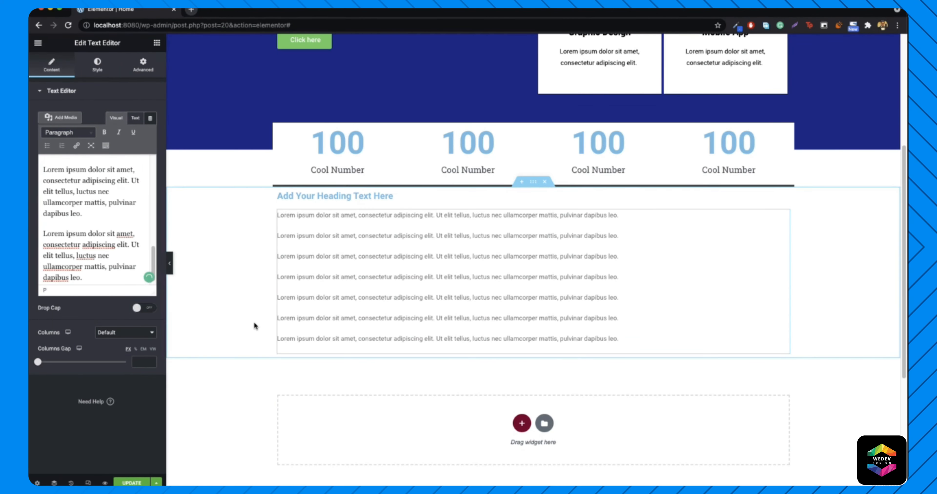
scroll(404, 381, "up", 3)
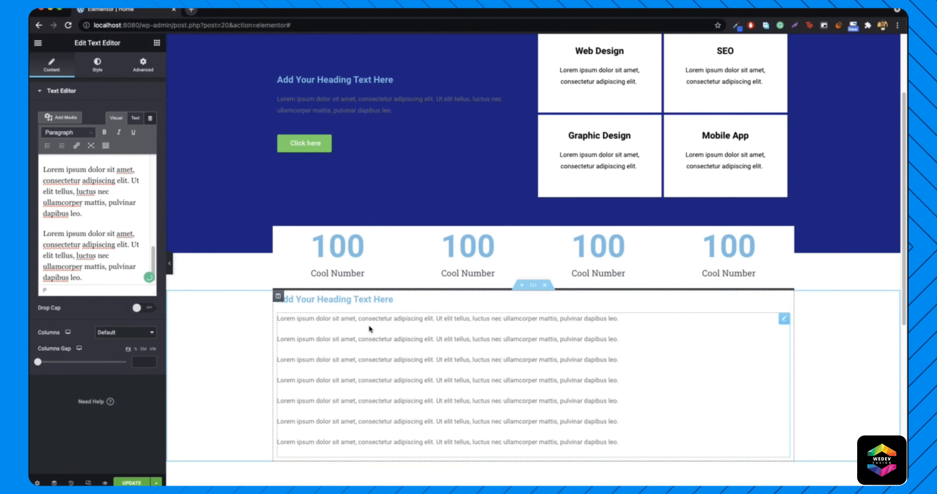
left_click(169, 264)
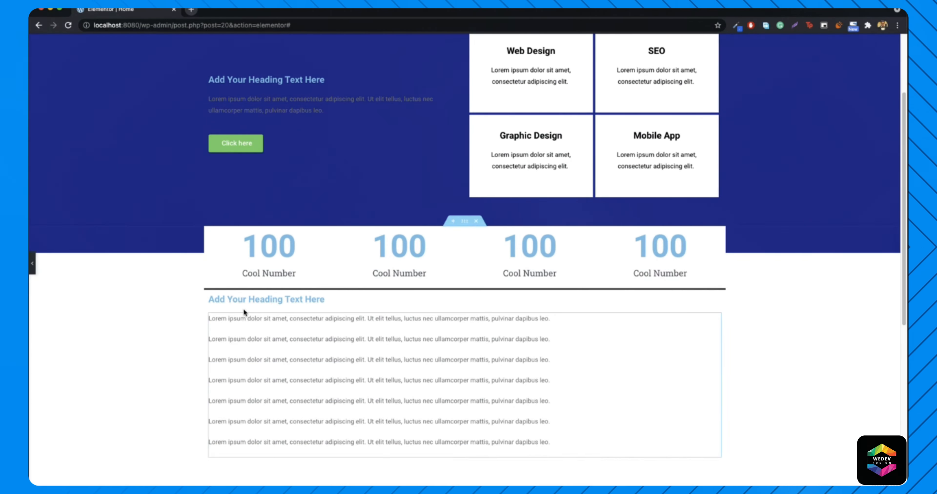
left_click(31, 263)
right_click(533, 287)
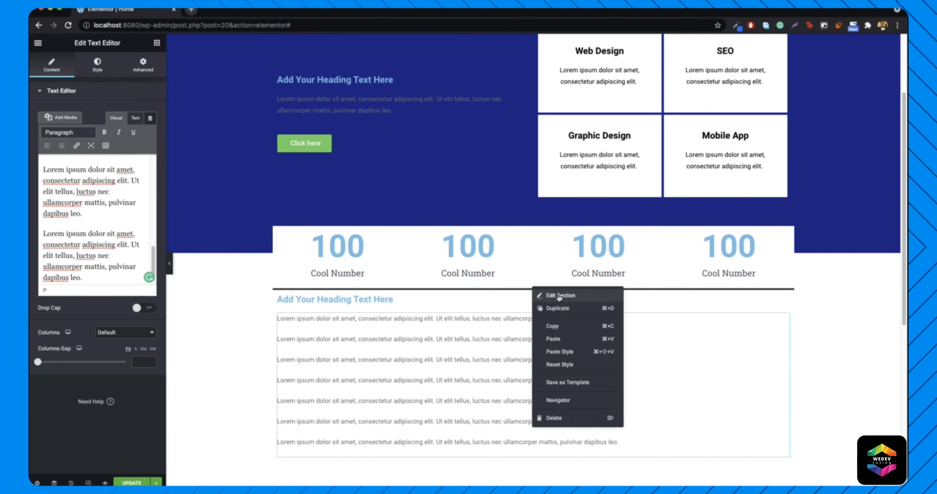
left_click(560, 296)
- Unlink the section's margin and set its top margin to 48, then compare against the Photoshop reference
left_click(143, 66)
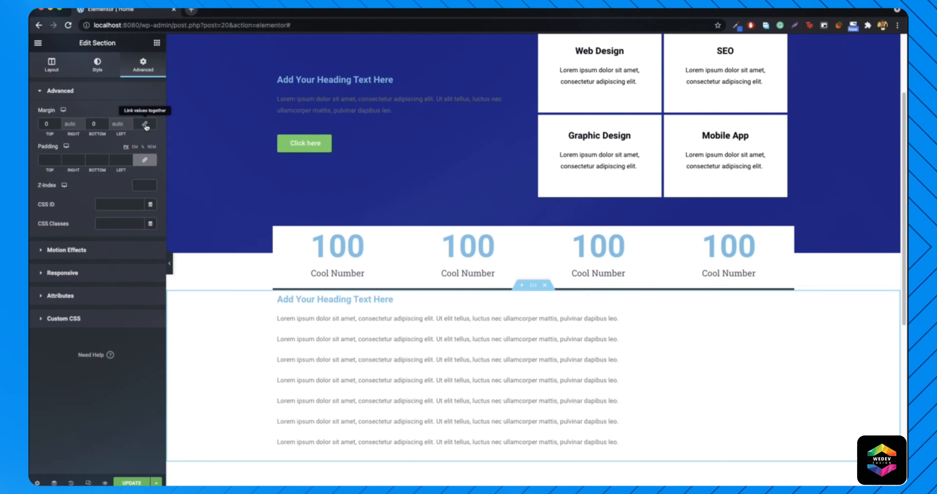
left_click(145, 124)
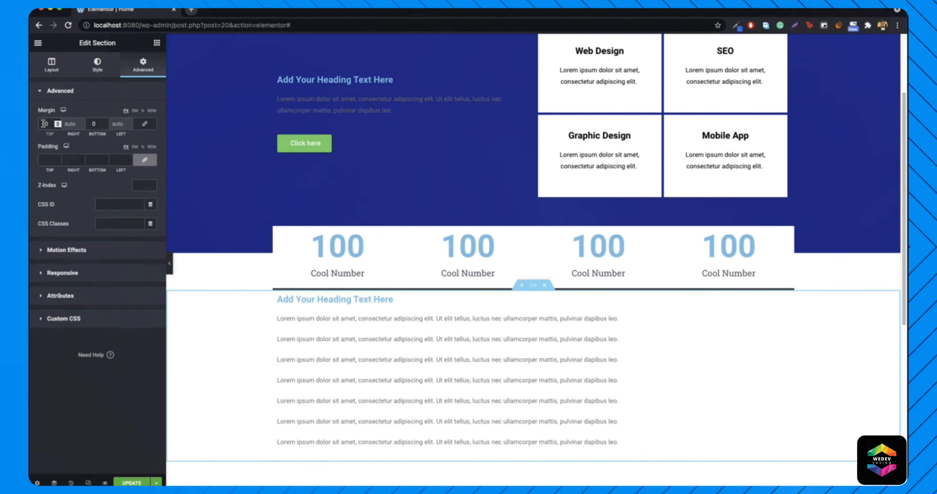
key("Up")
key("Up")
key("Up")
key("Up")
key("Up")
key("Up")
key("Up")
key("Up")
key("Up")
key("Up")
key("Up")
key("Up")
key("Up")
key("Up")
key("Up")
key("Up")
key("Up")
key("Up")
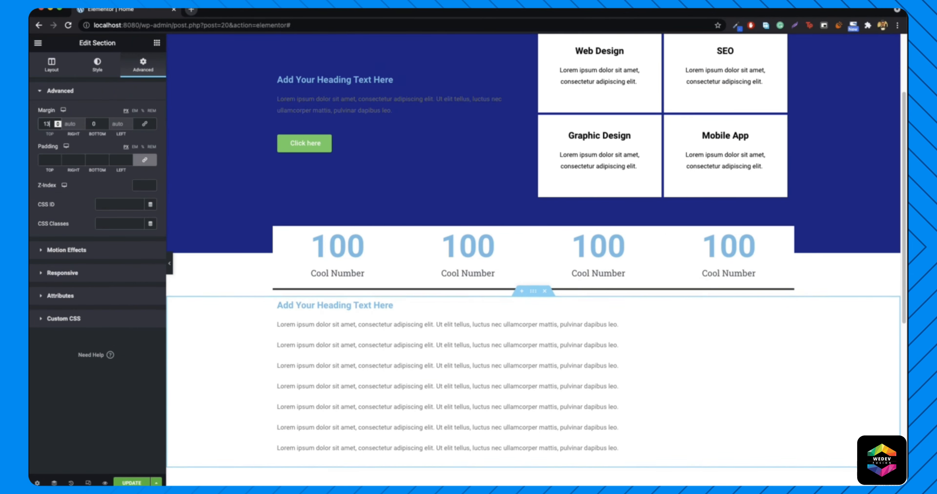
key("Up")
key("Up")
key("Up")
key("Up")
key("Up")
key("Up")
key("Up")
key("Up")
key("Up")
key("Up")
key("Up")
key("Up")
key("Up")
key("Up")
key("Up")
key("Up")
key("Up")
key("Up")
key("Up")
key("Up")
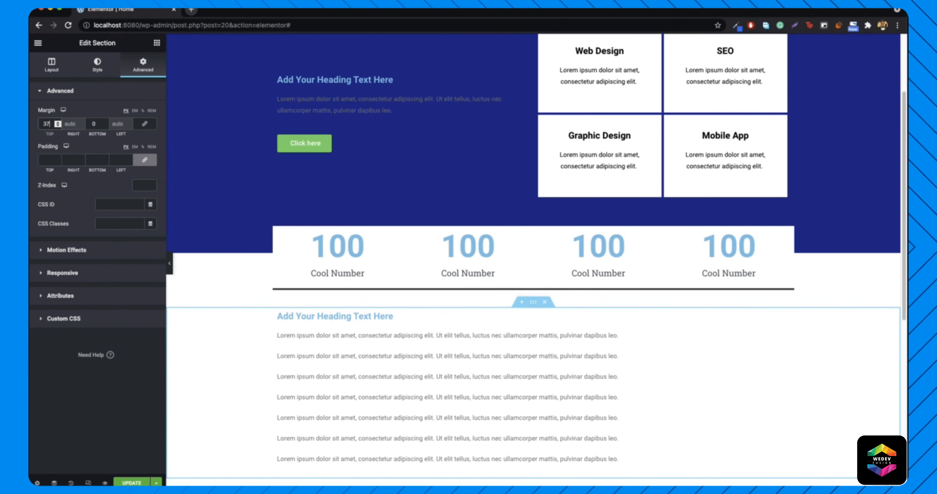
key("Up")
key("Up")
key("Up")
key("Up")
key("Up")
key("Up")
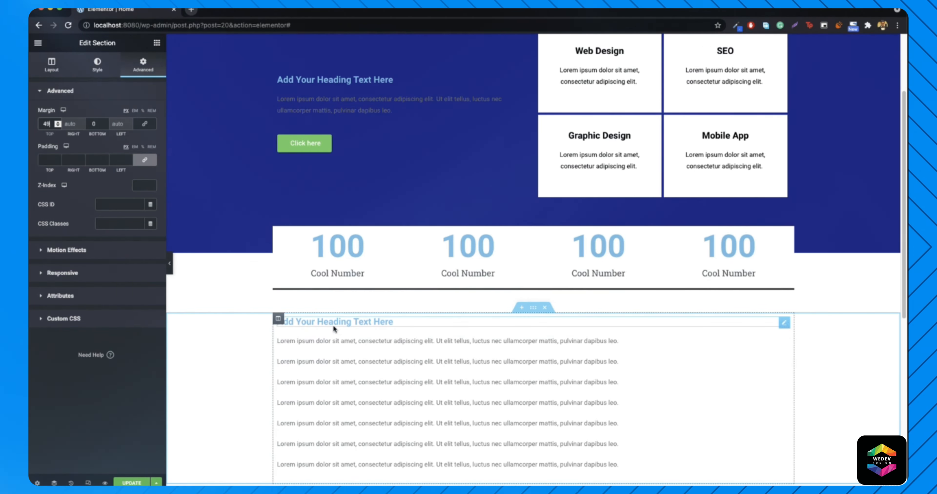
left_click(171, 265)
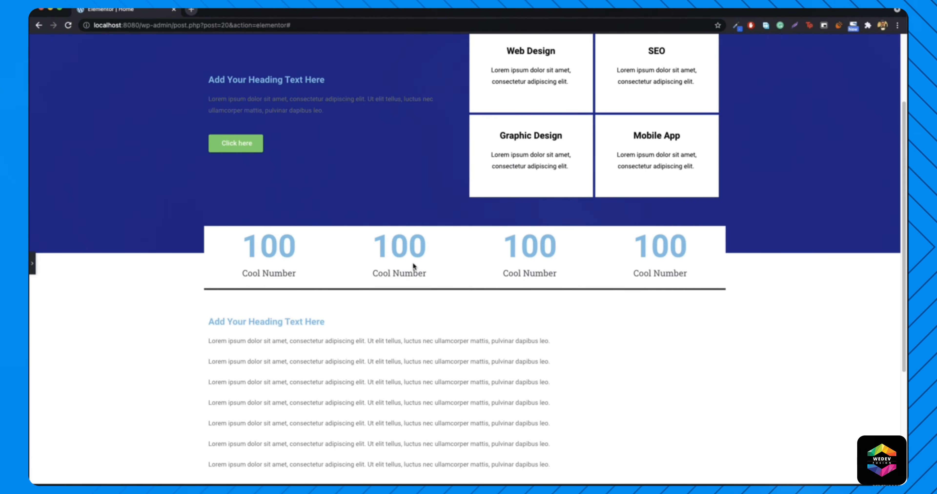
scroll(457, 236, "up", 3)
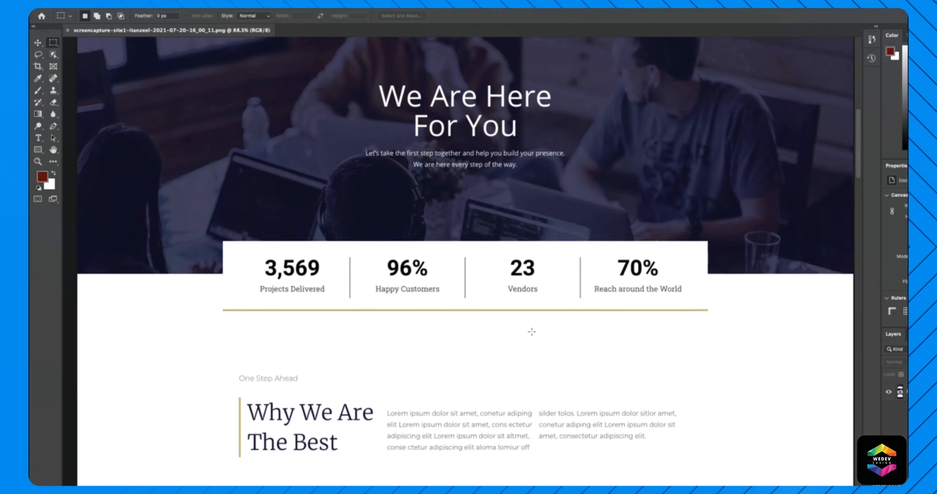
scroll(532, 329, "down", 10)
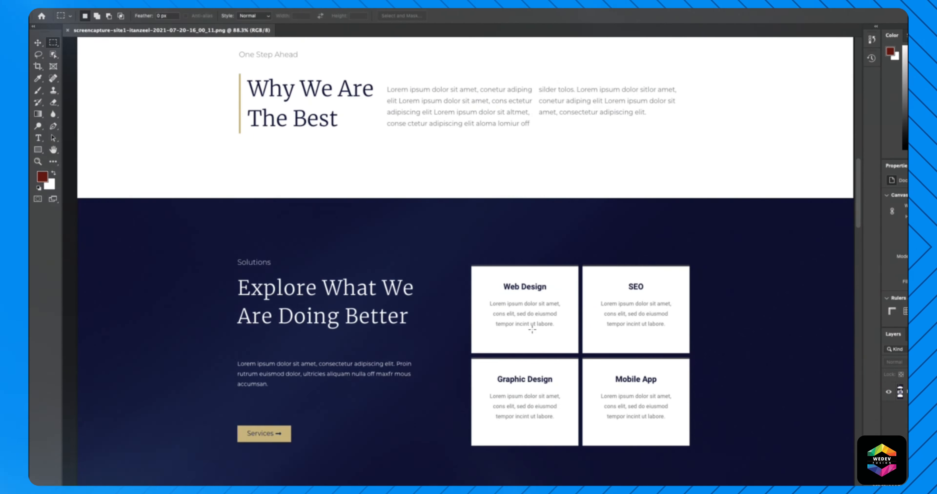